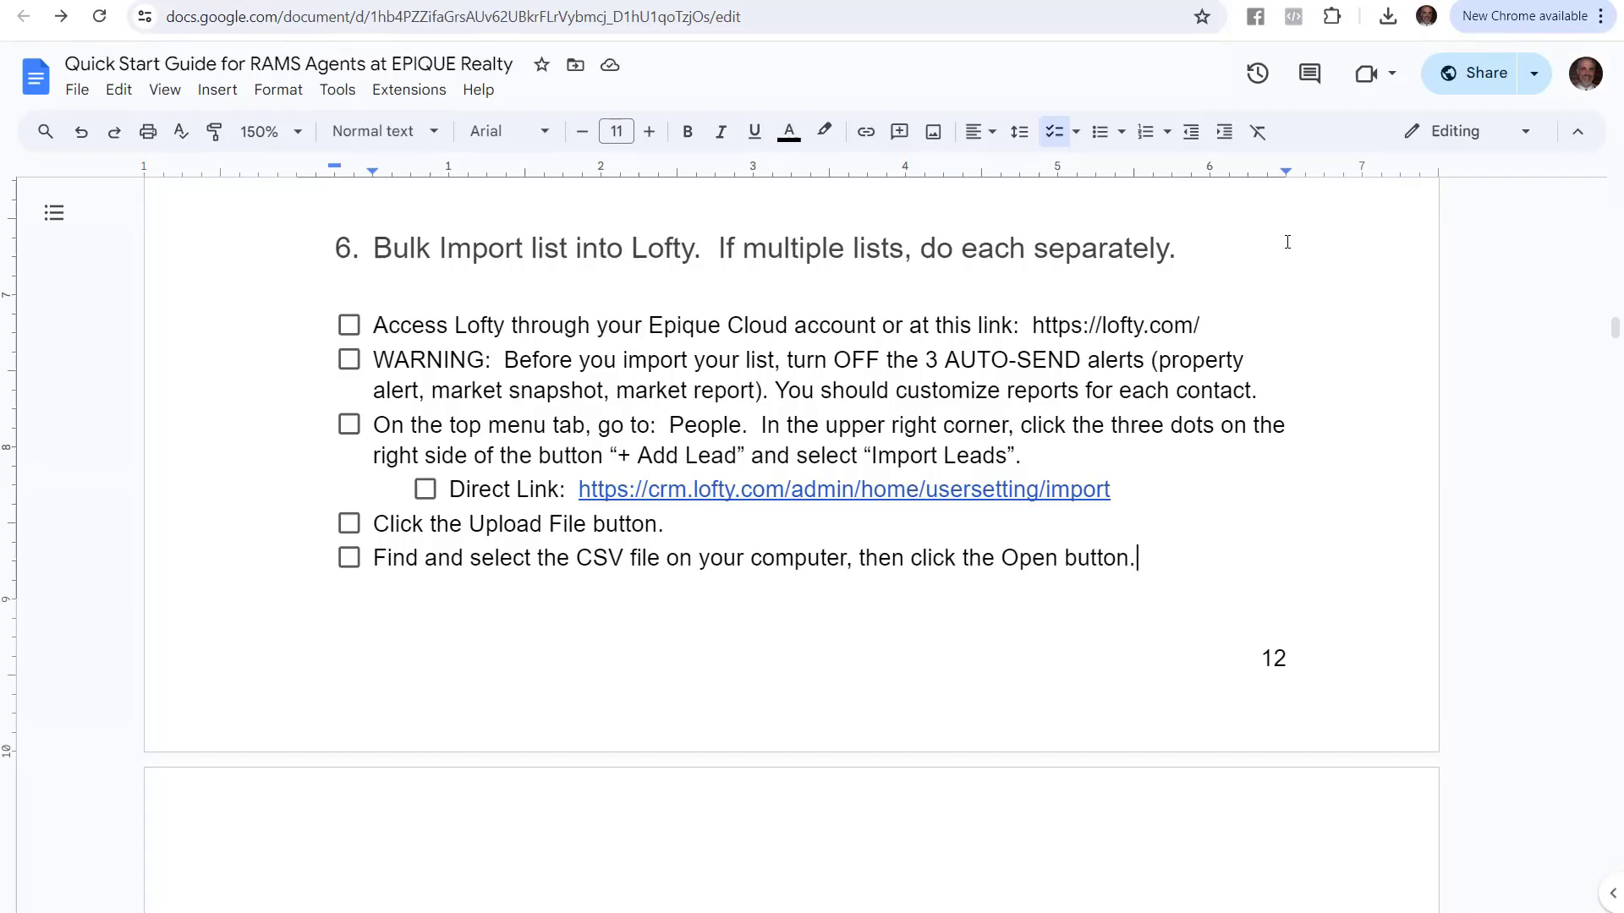
- Review section 6's first two checklist items in the guide, highlighting the Lofty access line and the instruction to turn off the 3 AUTO-SEND alerts
drag(1199, 326, 377, 310)
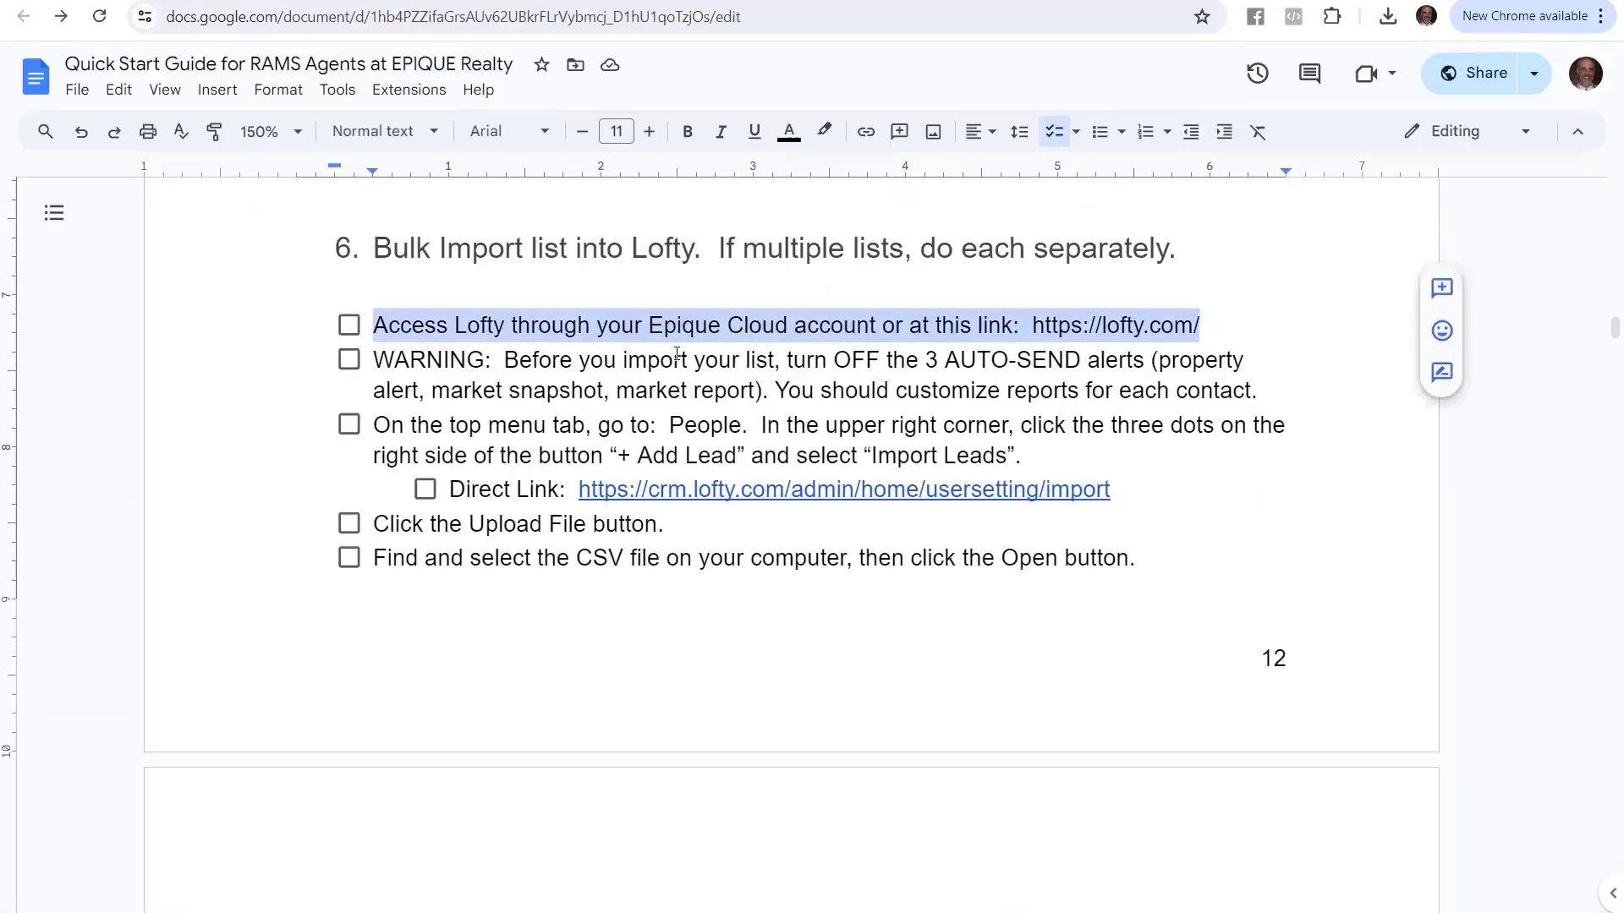
click(649, 391)
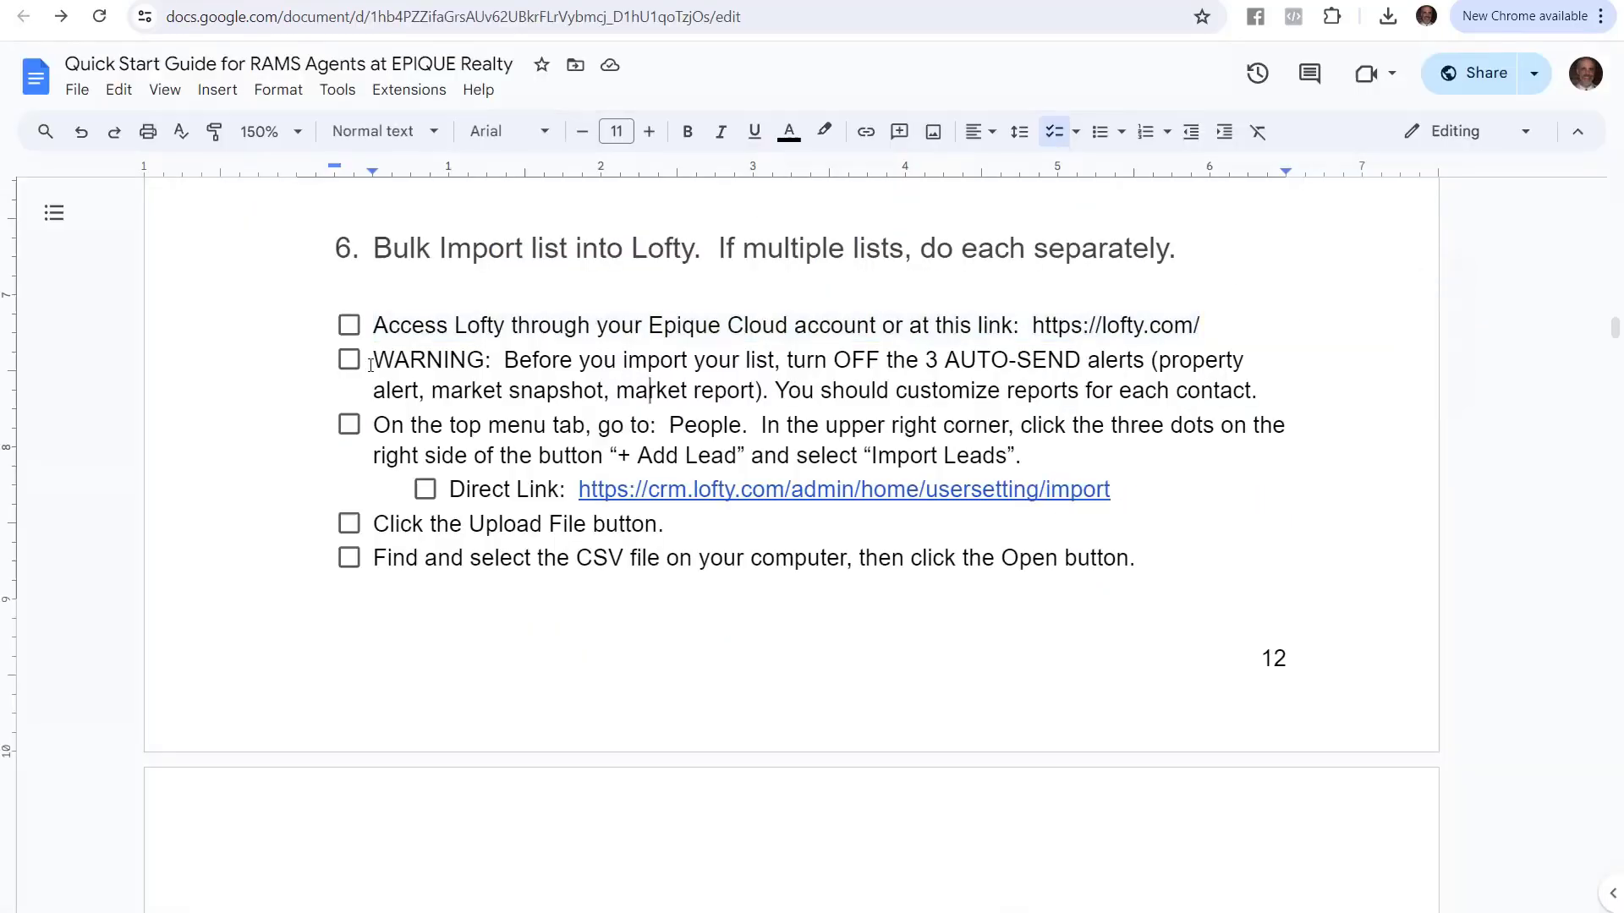
drag(371, 365, 1252, 396)
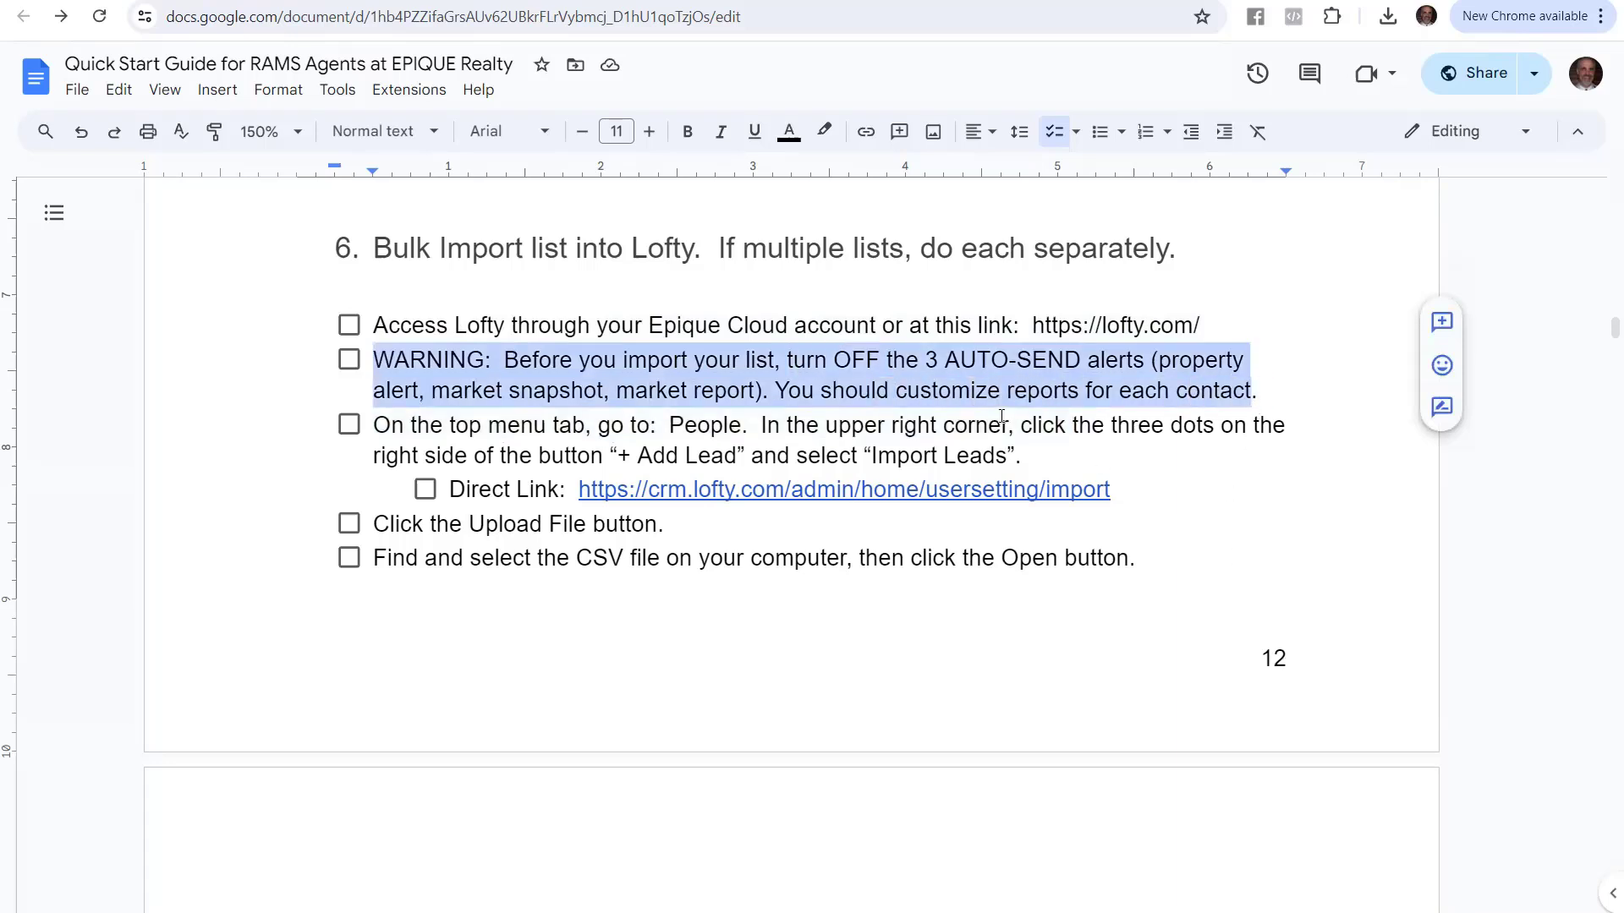
click(971, 396)
drag(787, 359, 1147, 359)
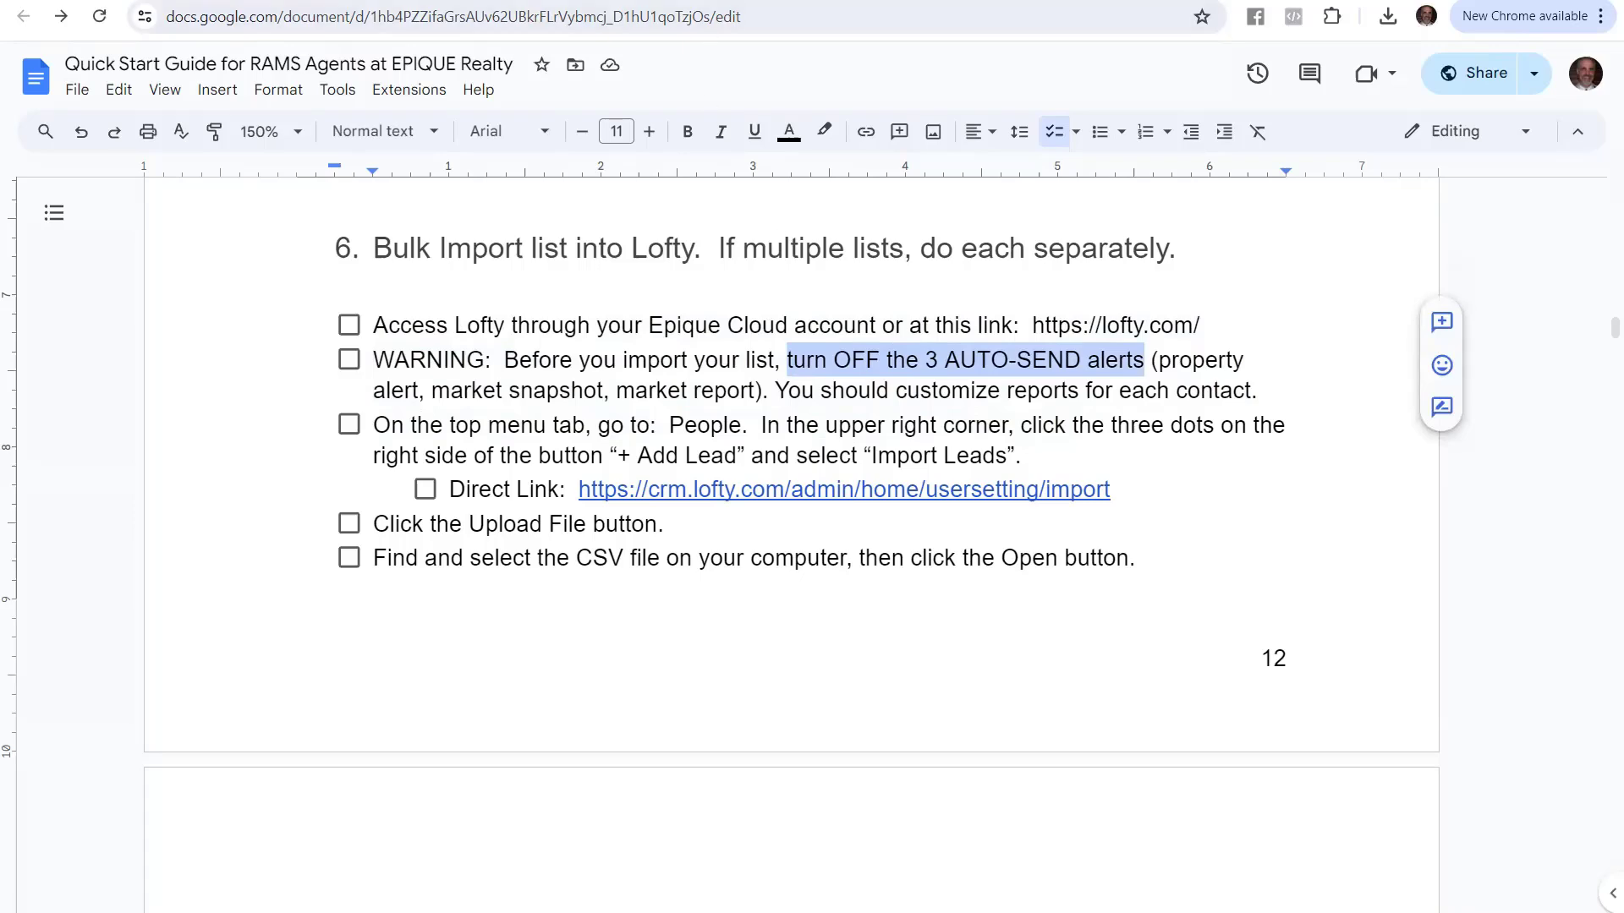
- Switch to Lofty, open the Auto Property Alerts settings and check whether Property Alert, Market Snapshot and Market Report are enabled
key(ctrl+Tab)
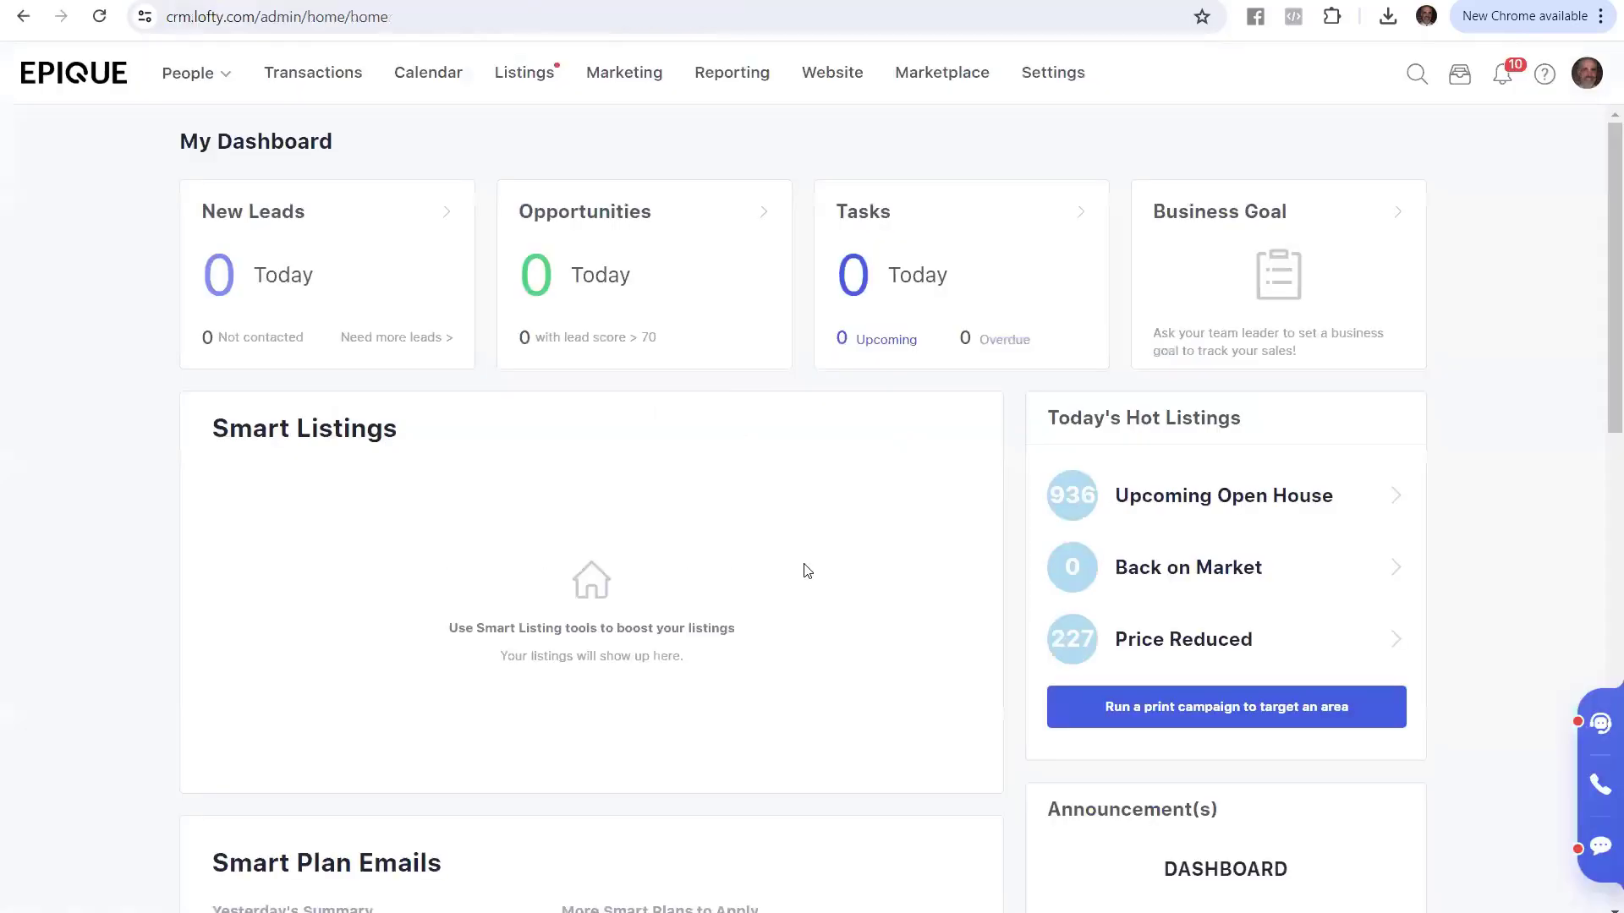
click(1058, 68)
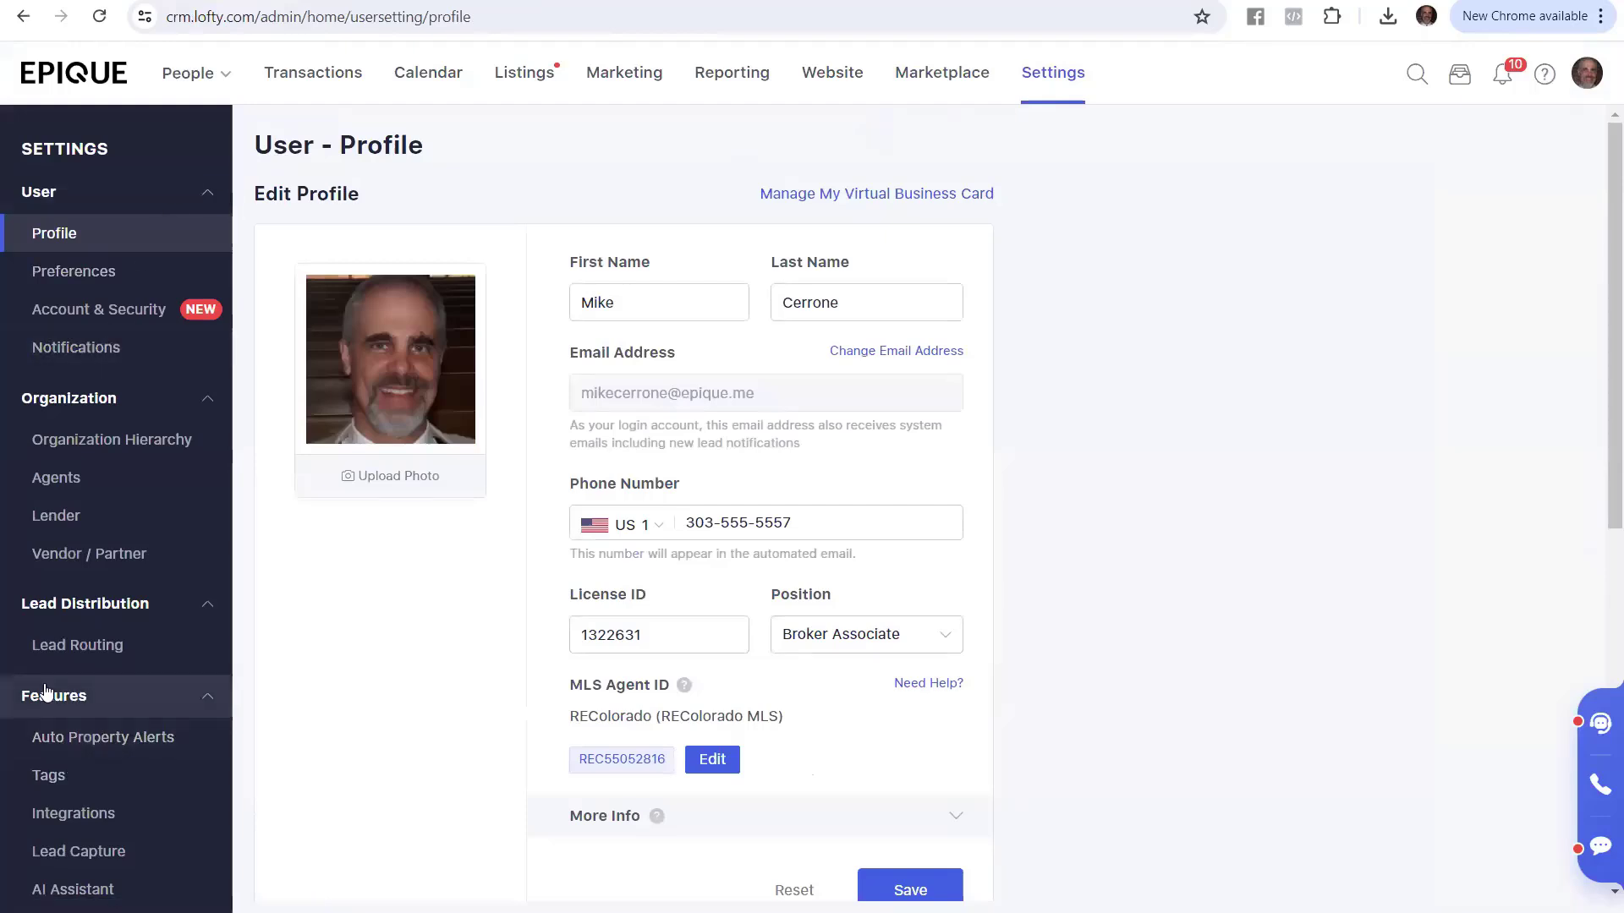
click(81, 740)
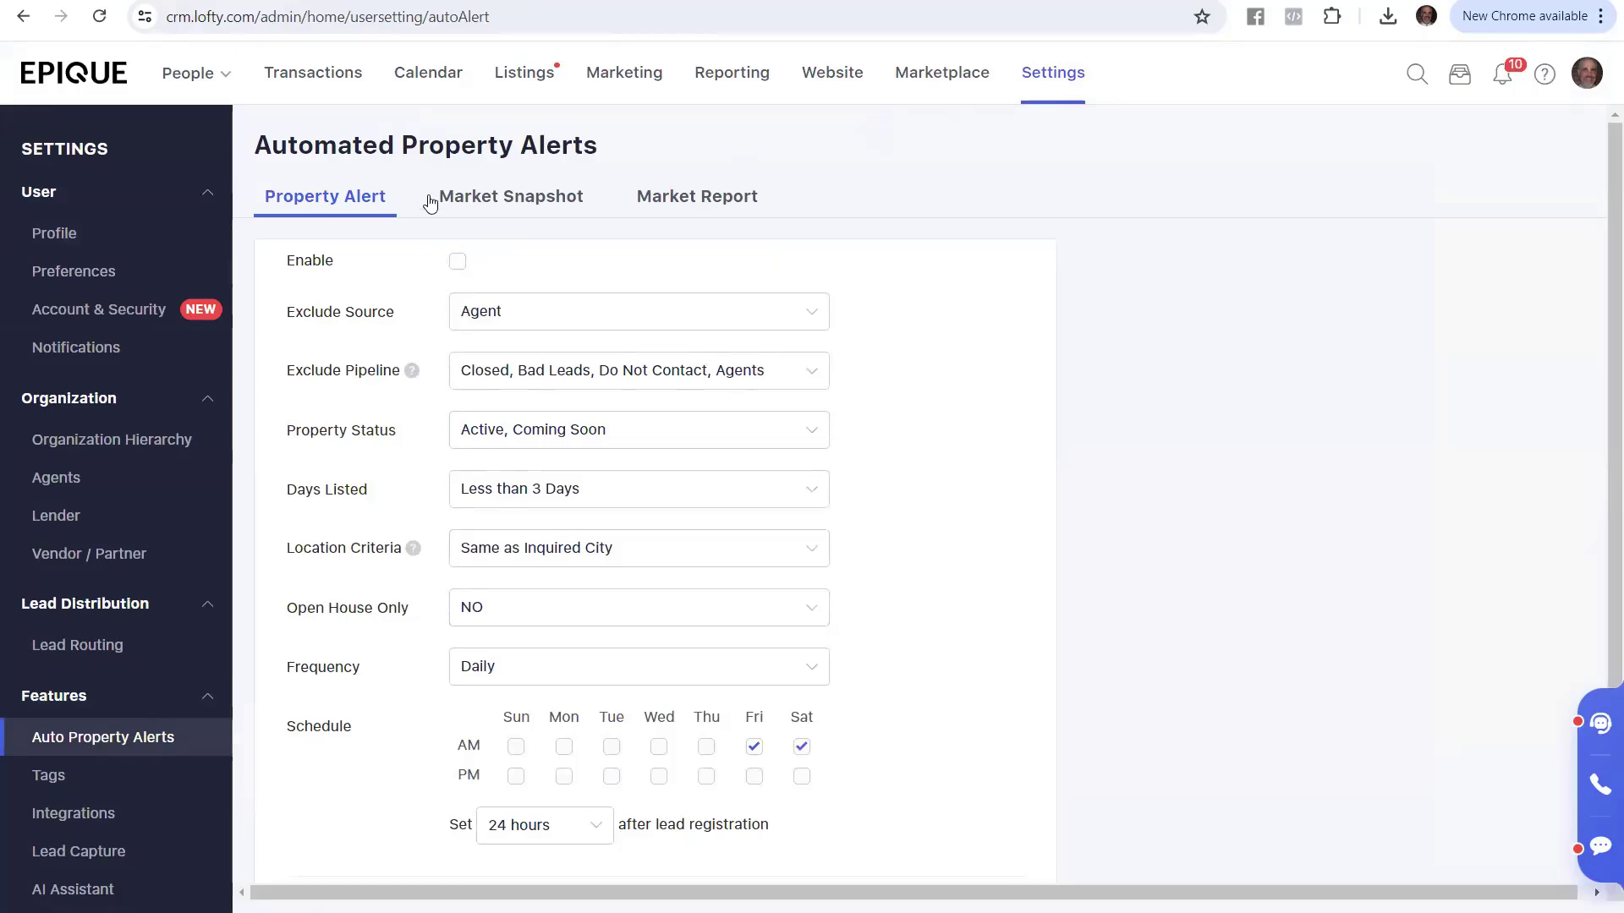
click(548, 197)
click(732, 204)
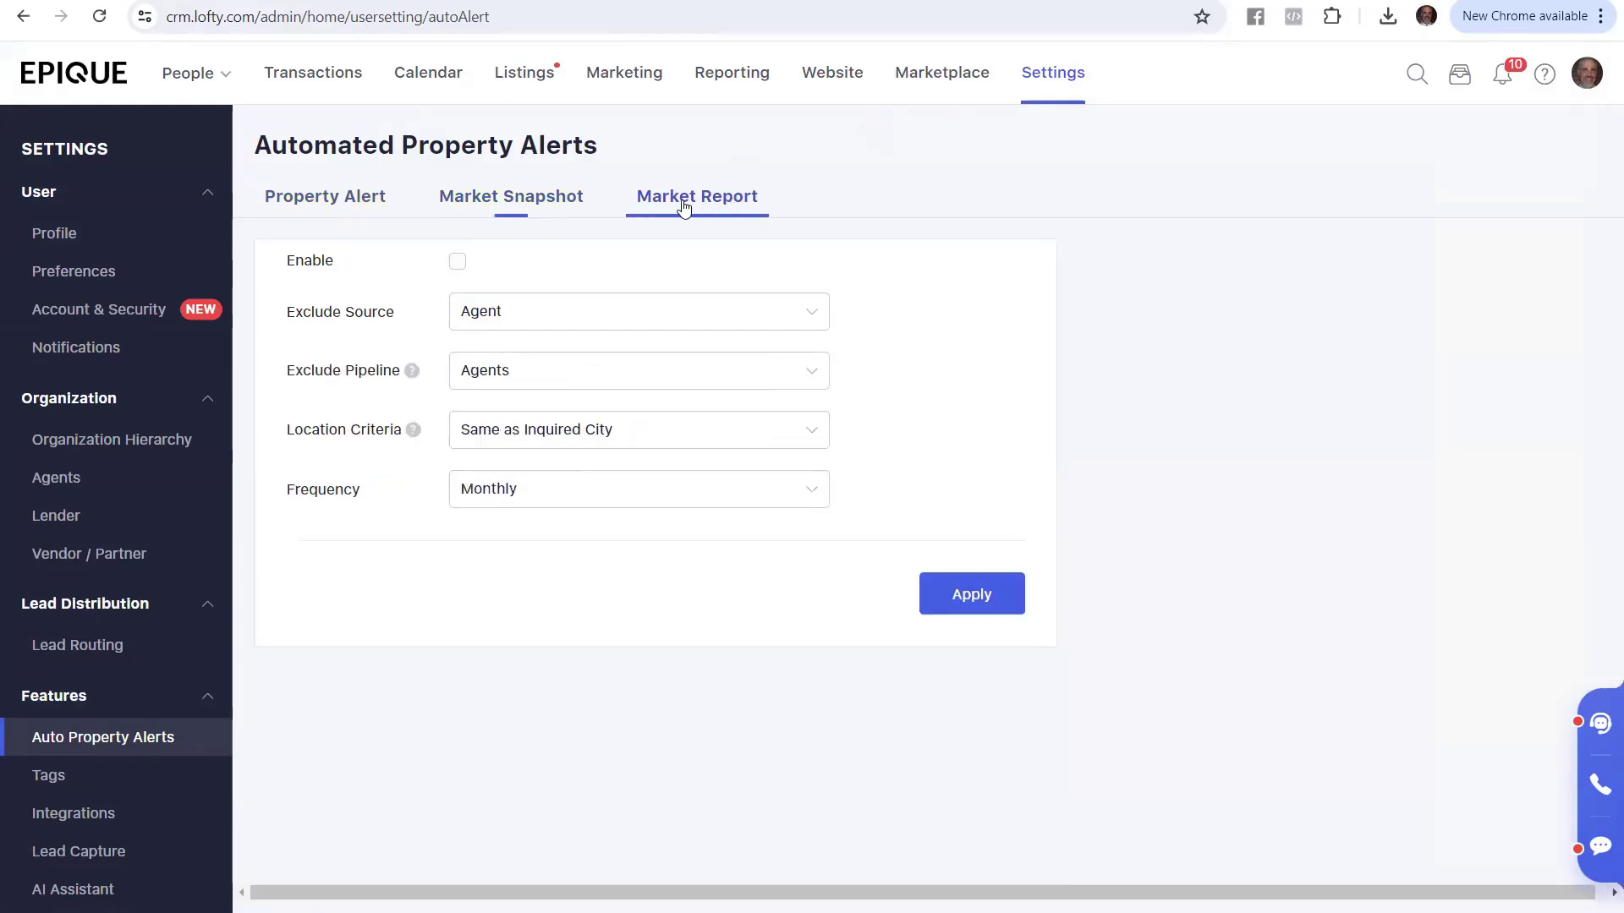
click(515, 201)
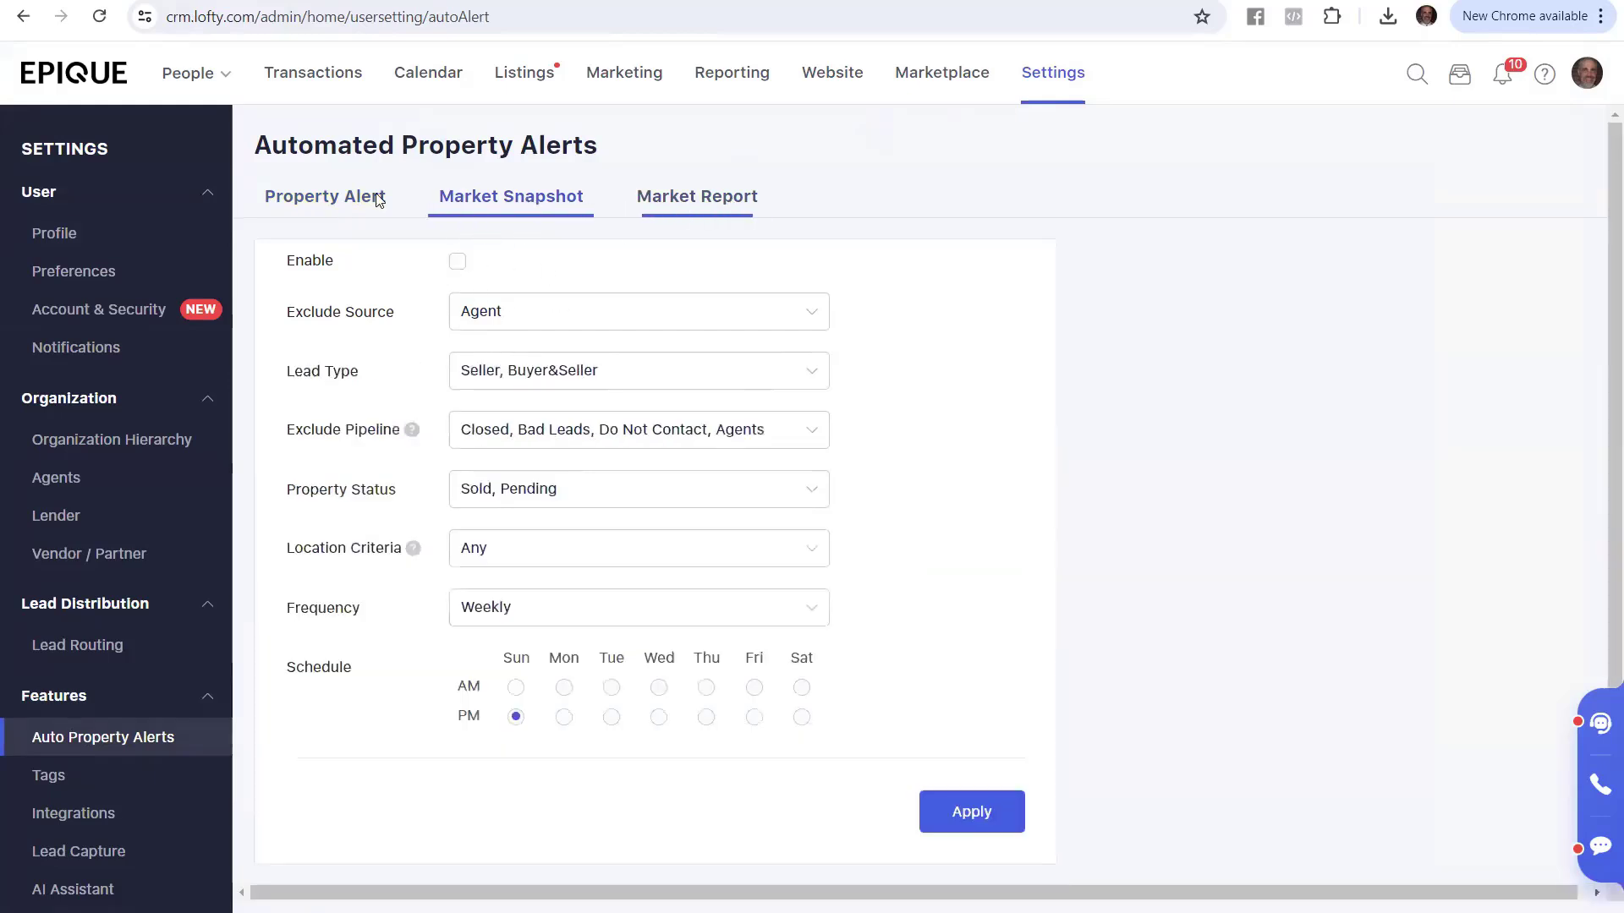
click(375, 199)
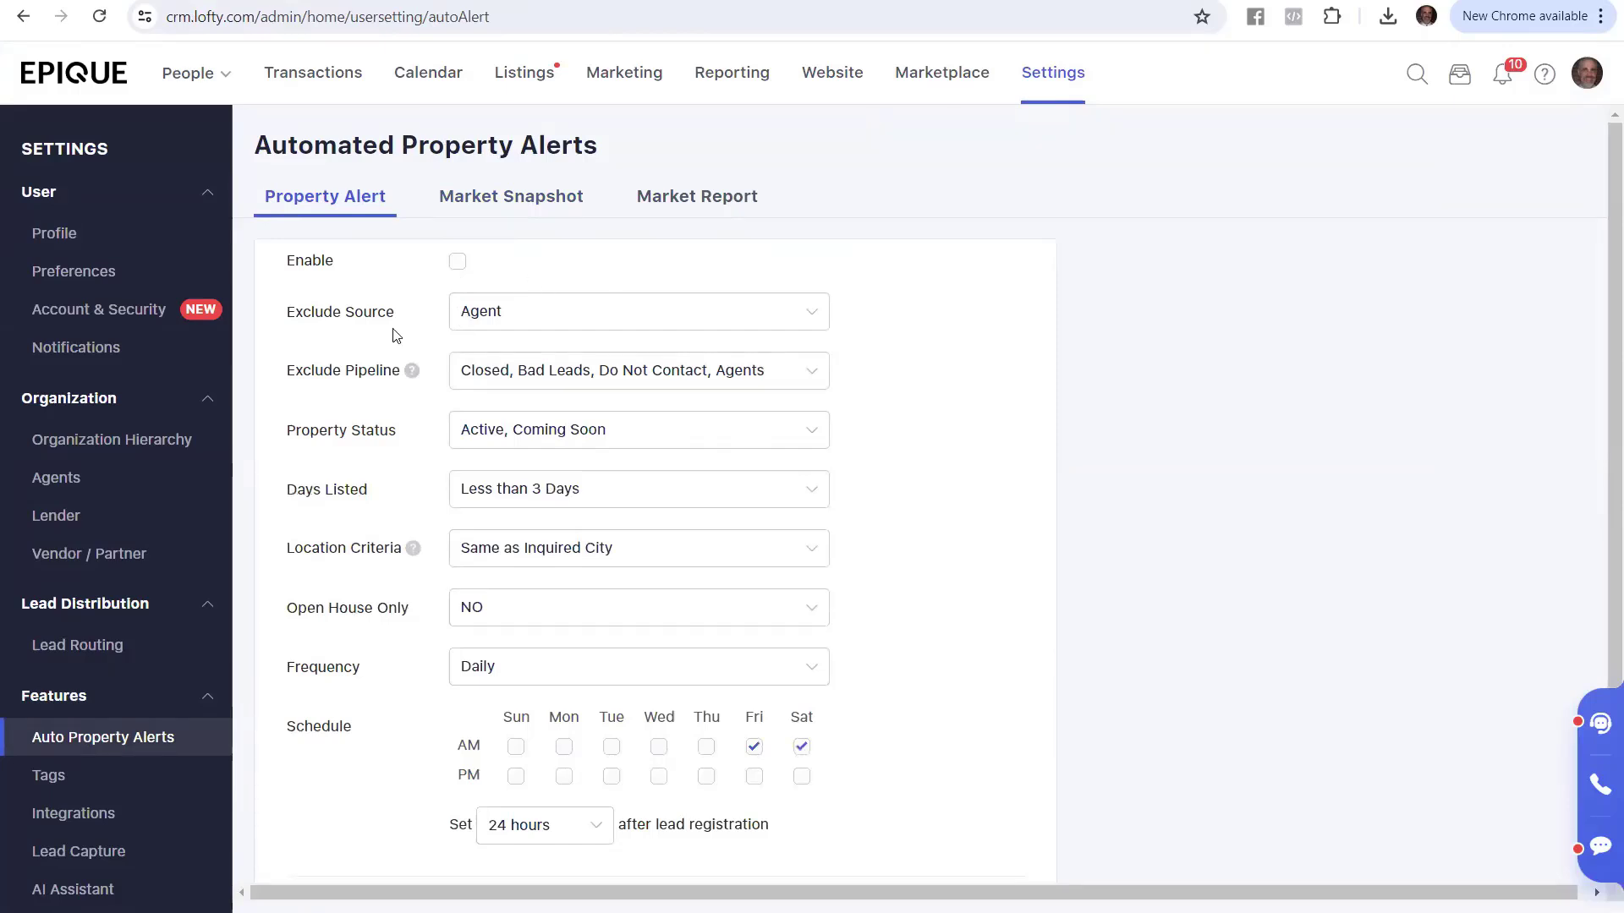
- Review the Exclude Source options for Property Alert and recheck the Enable settings of Market Snapshot and Market Report
click(492, 314)
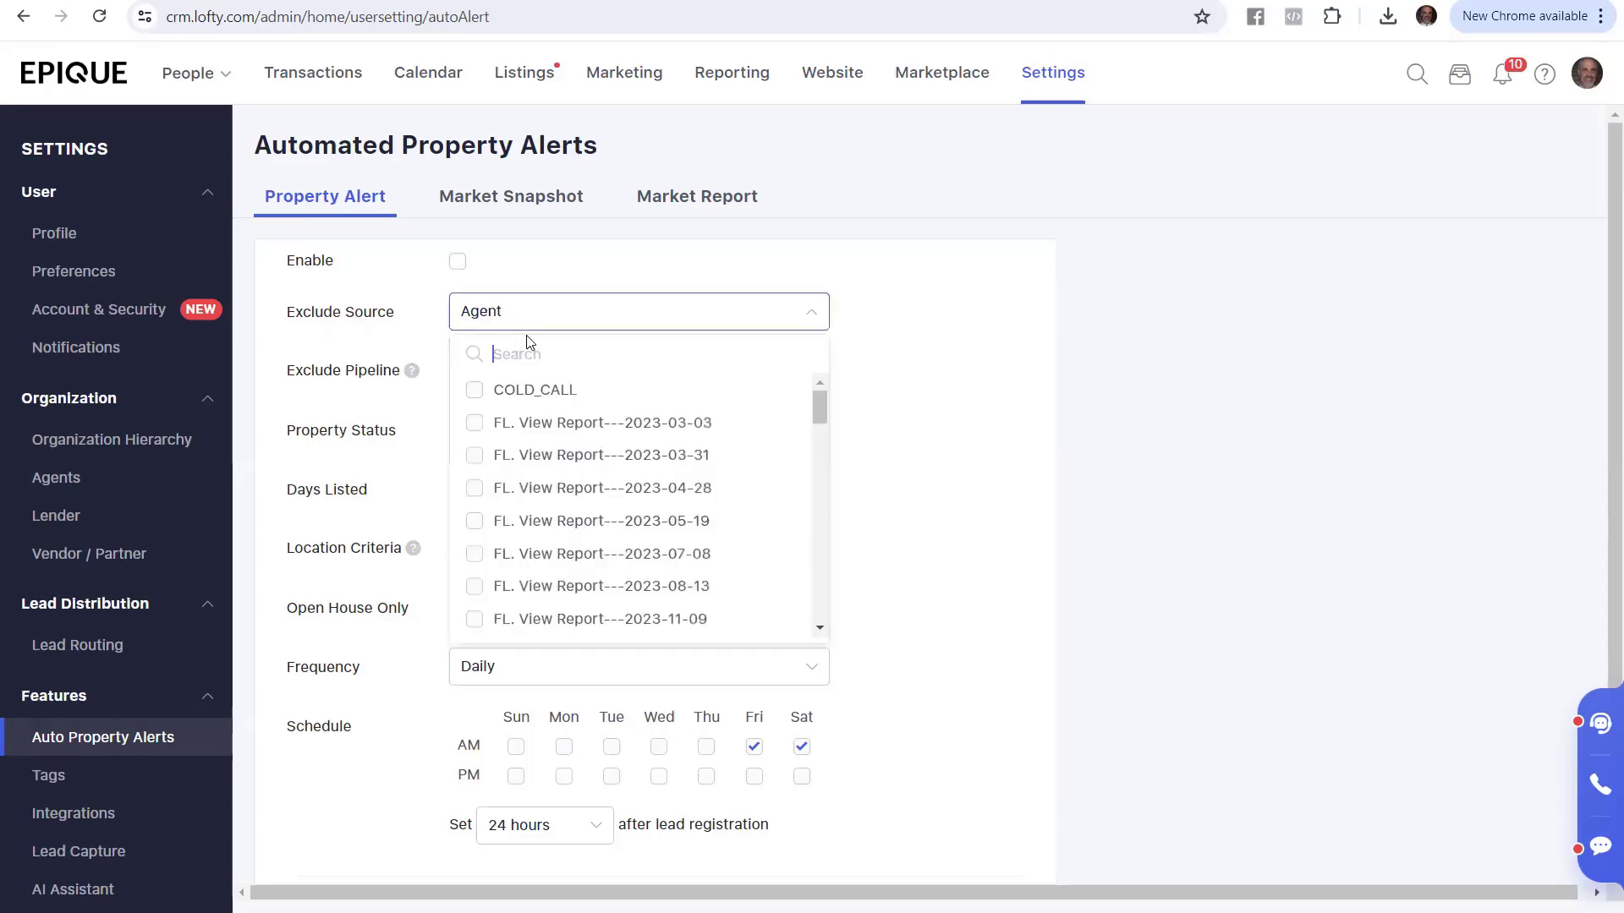
click(429, 316)
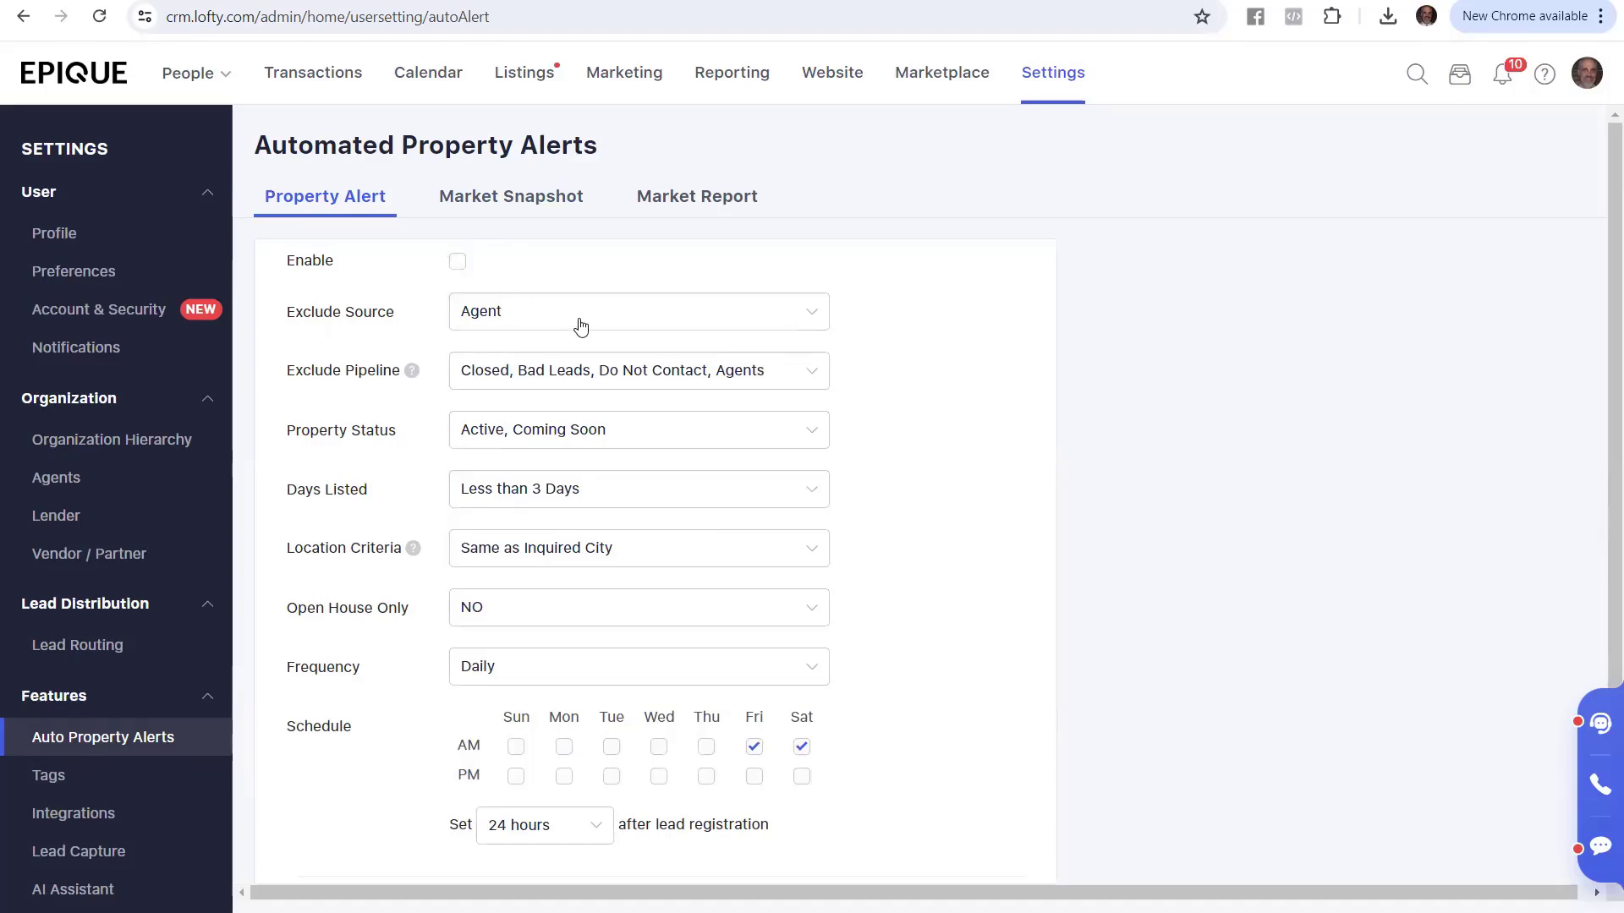
click(545, 201)
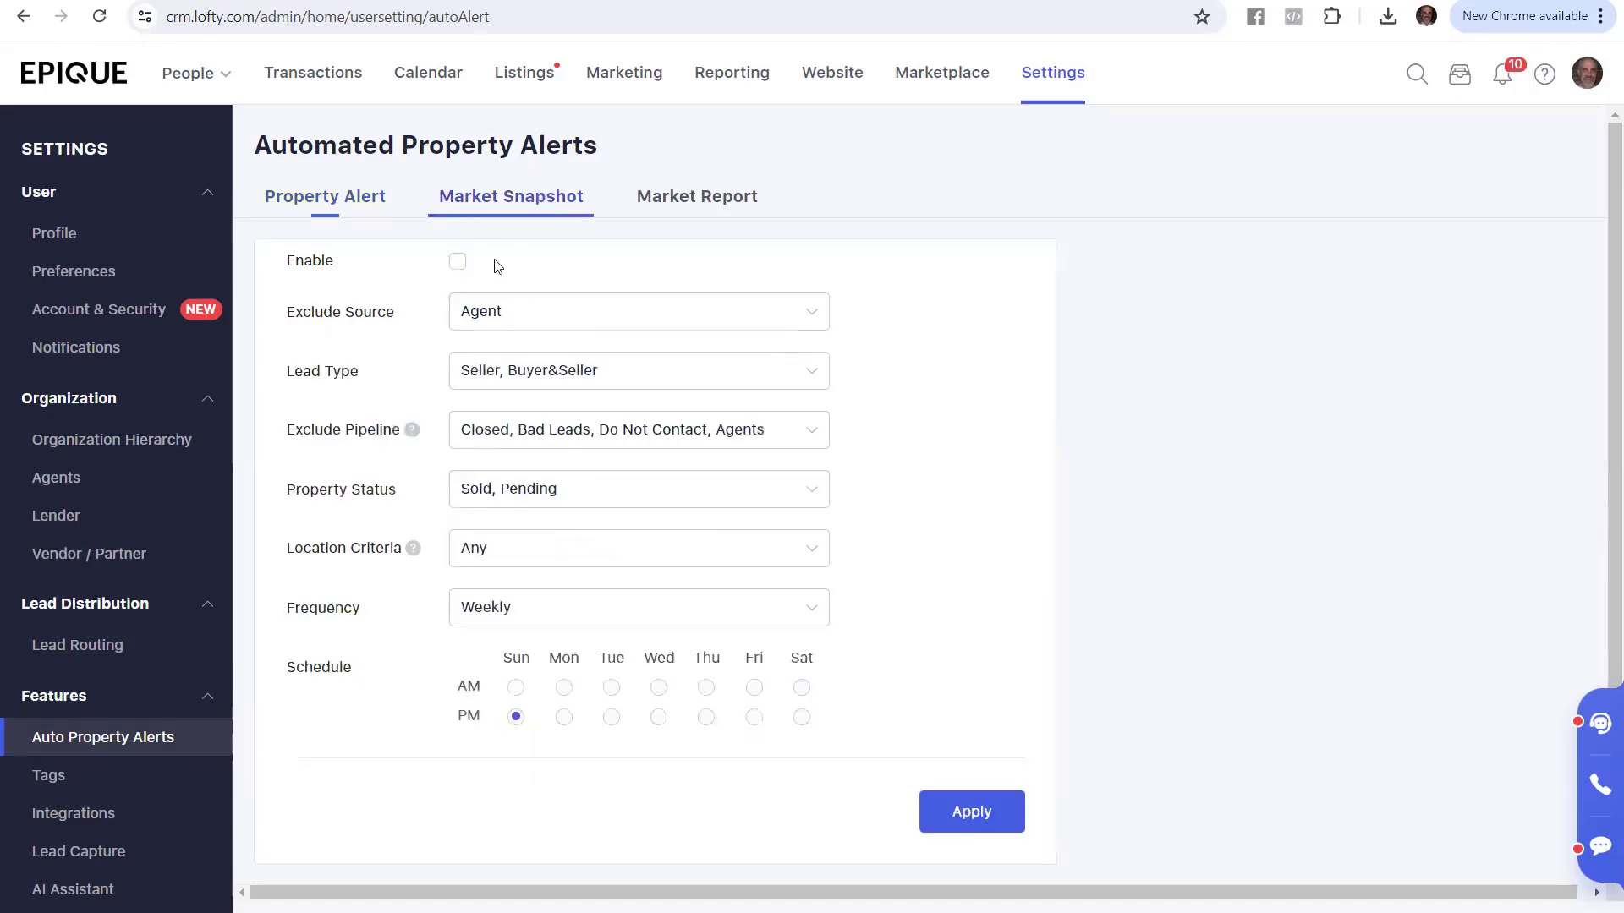
click(722, 189)
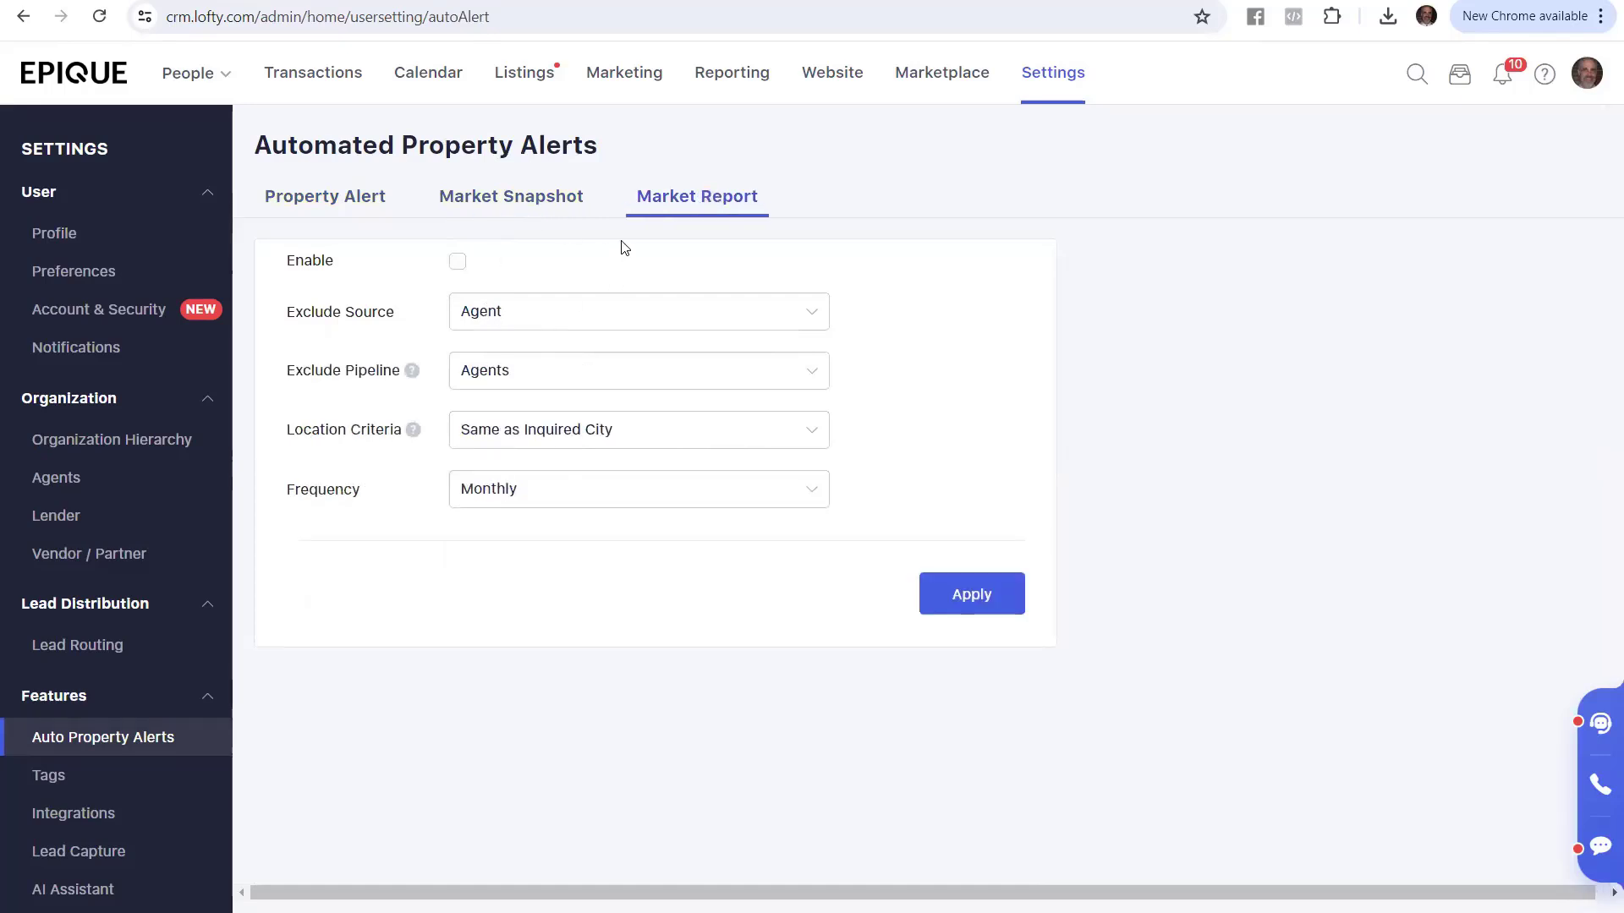
click(510, 210)
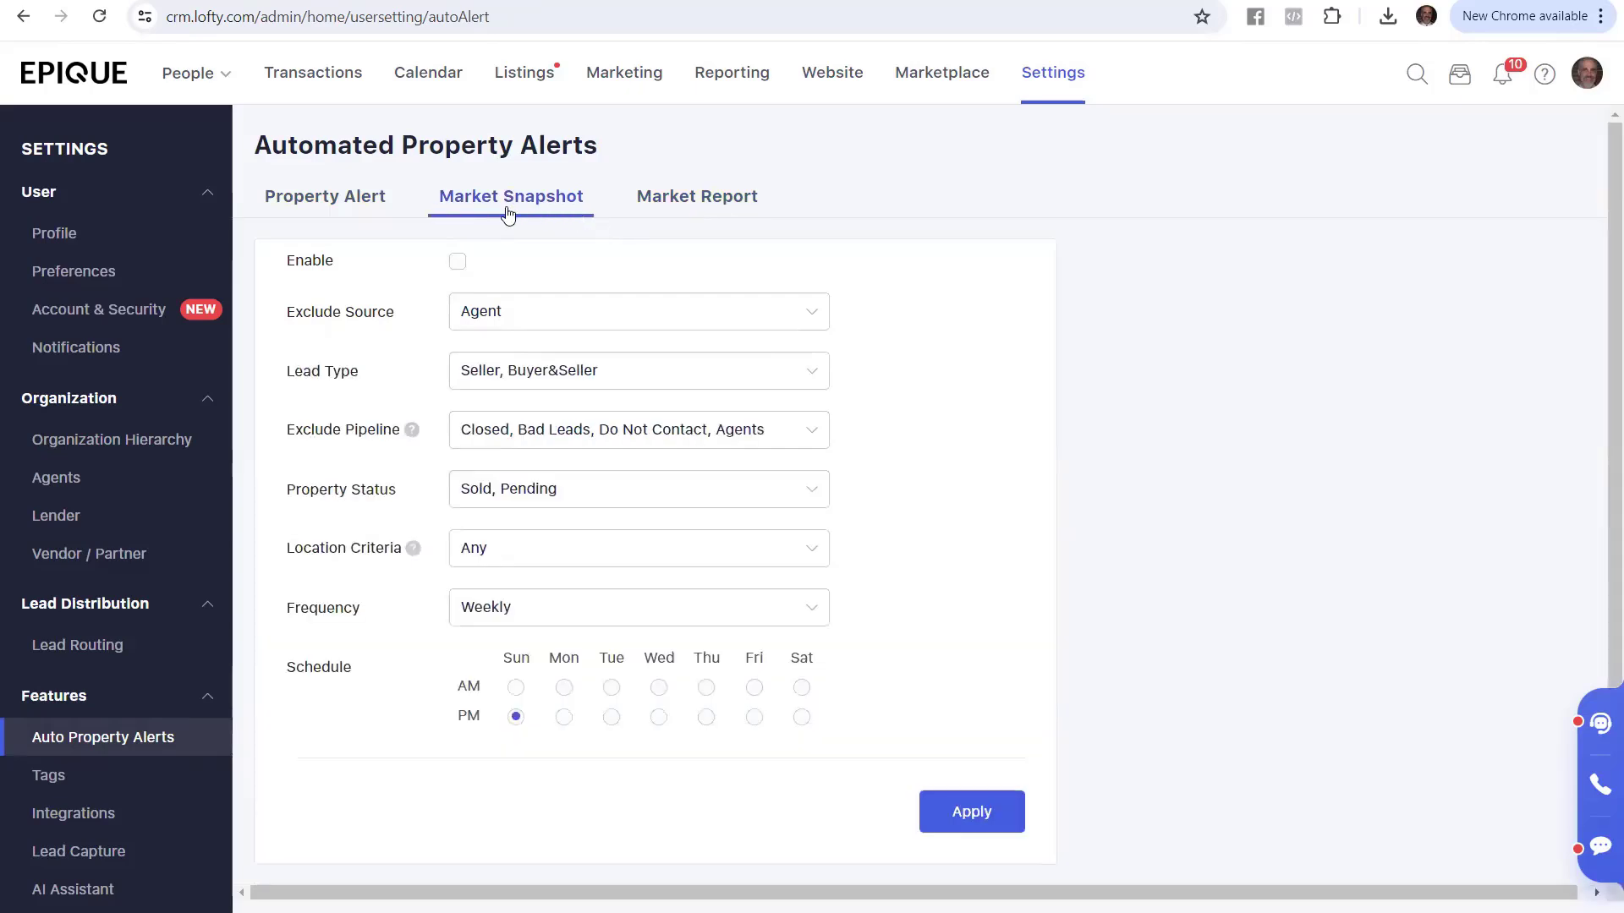
click(376, 197)
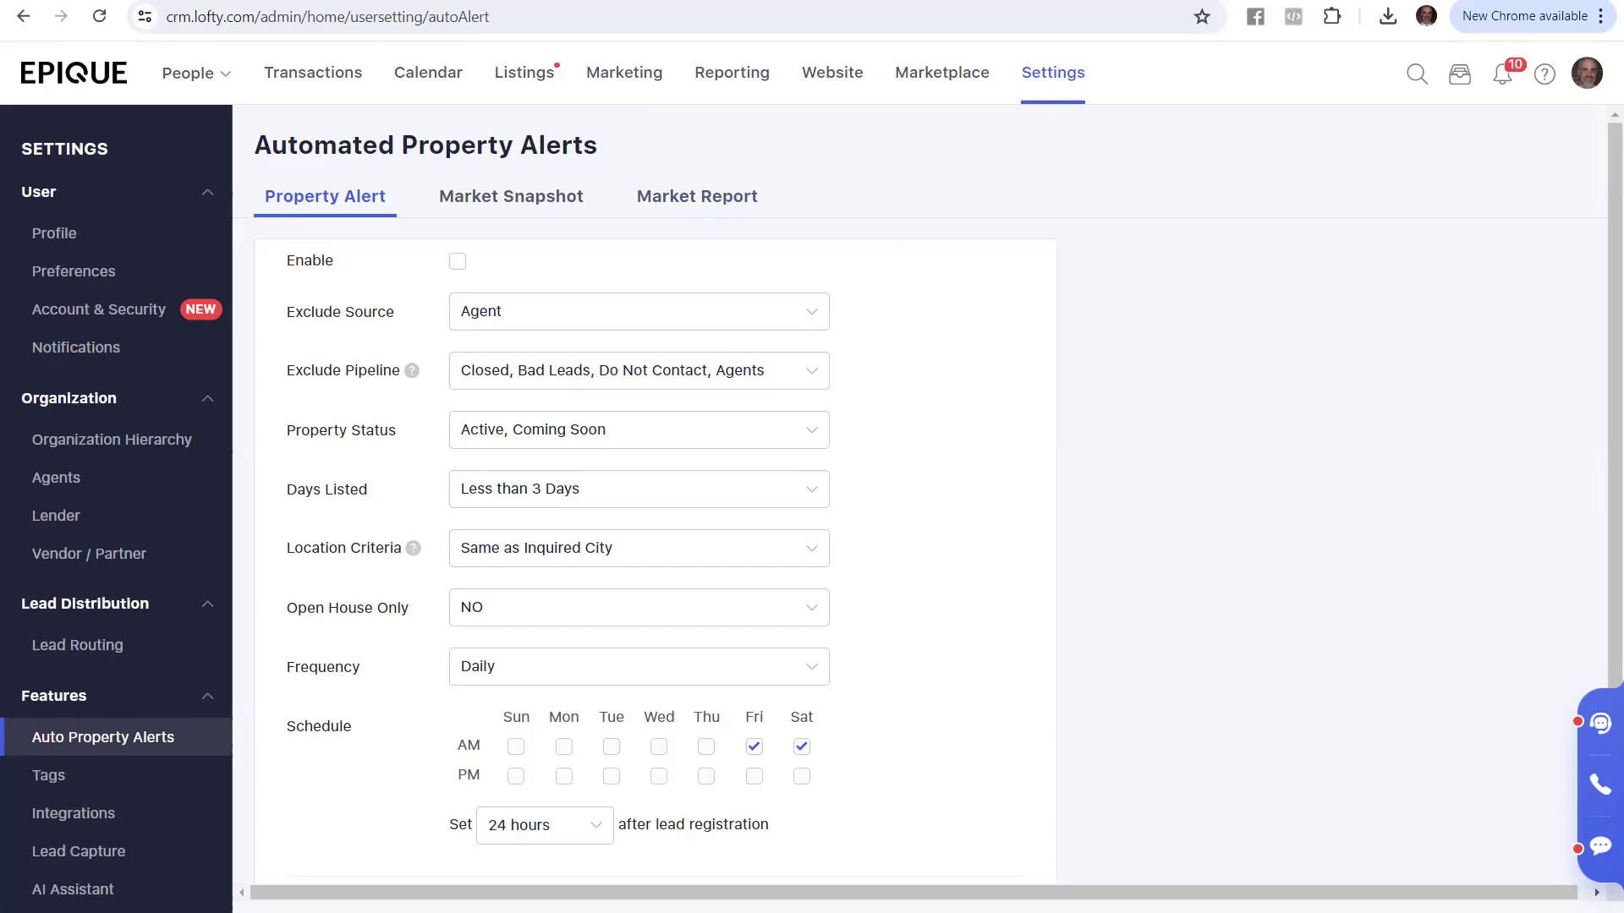
- Return to the Quick Start Guide and tick the first two checklist items of section 6, clearing both marks again
click(164, 0)
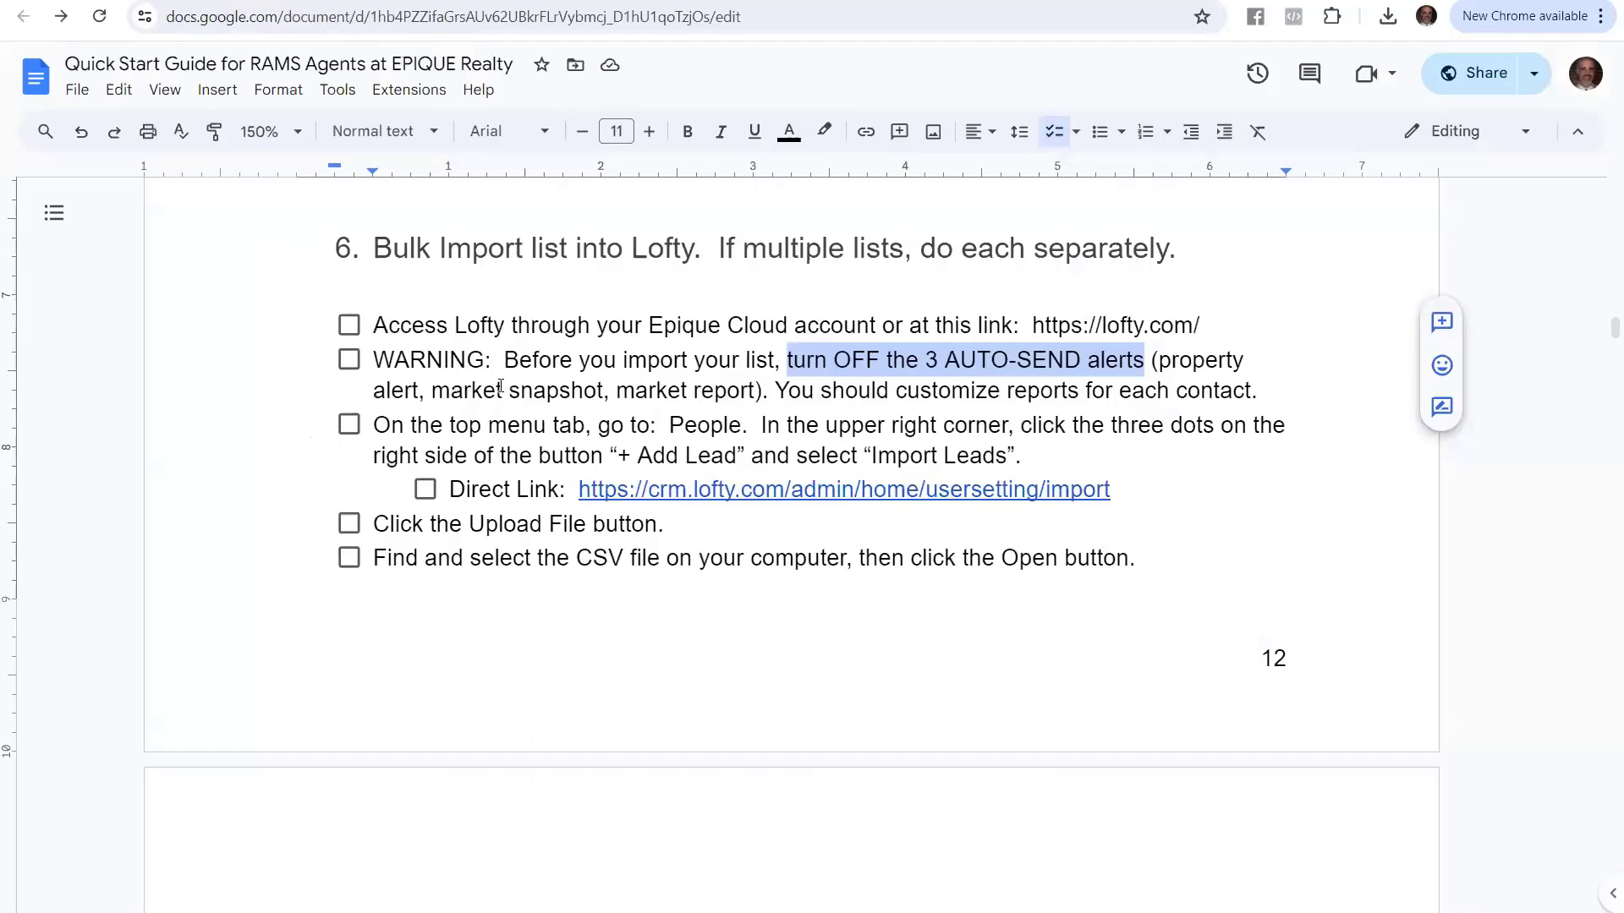
click(349, 325)
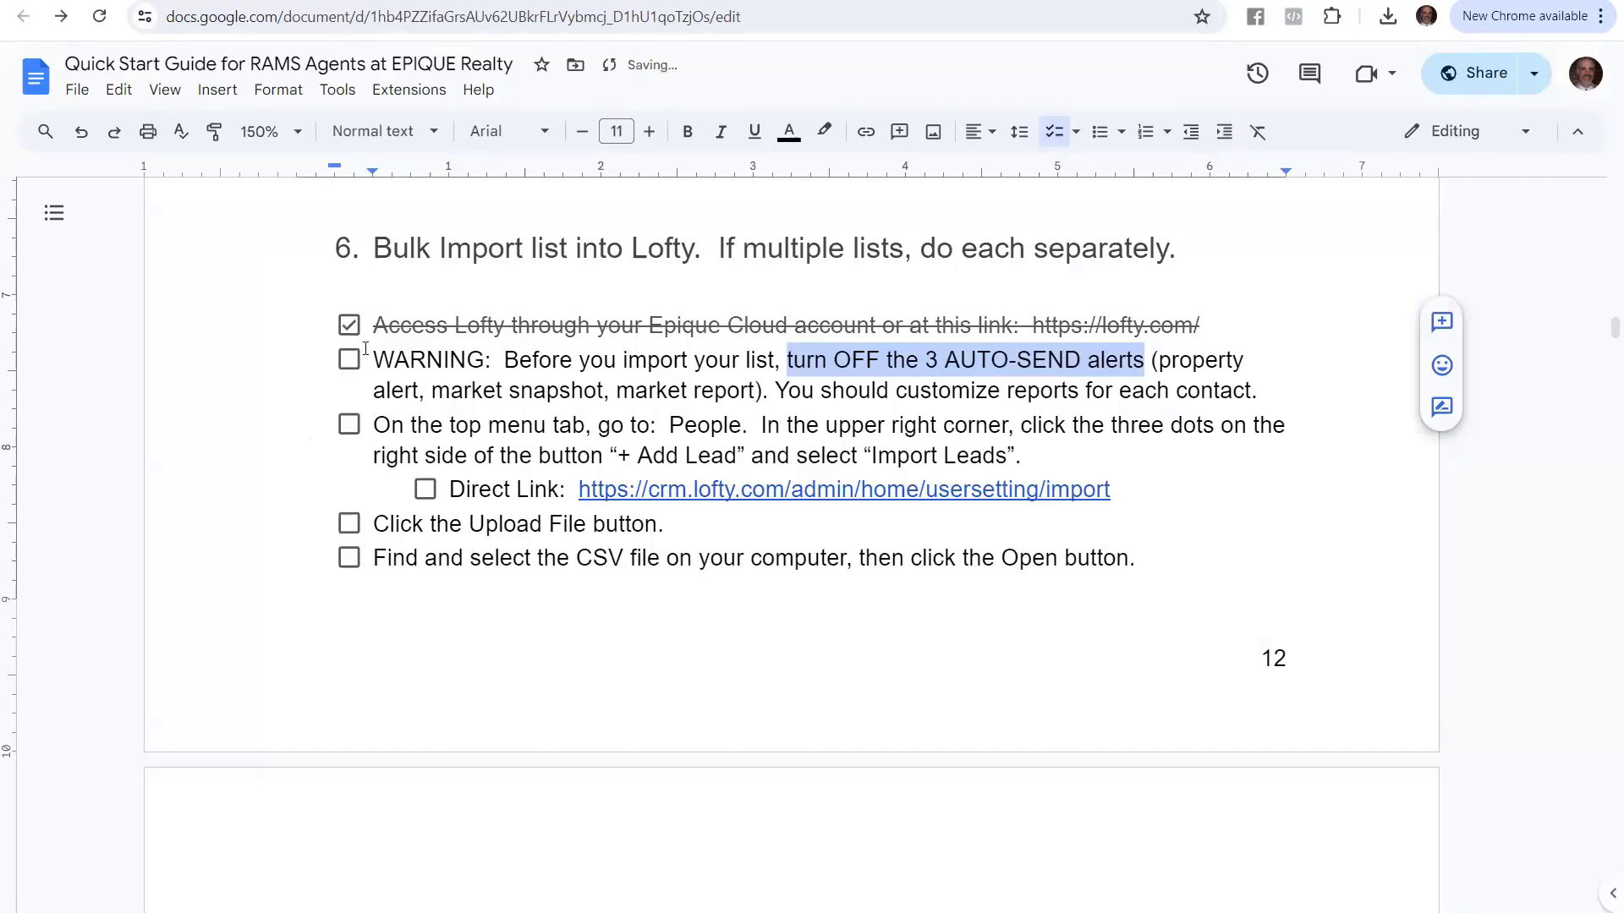
click(348, 360)
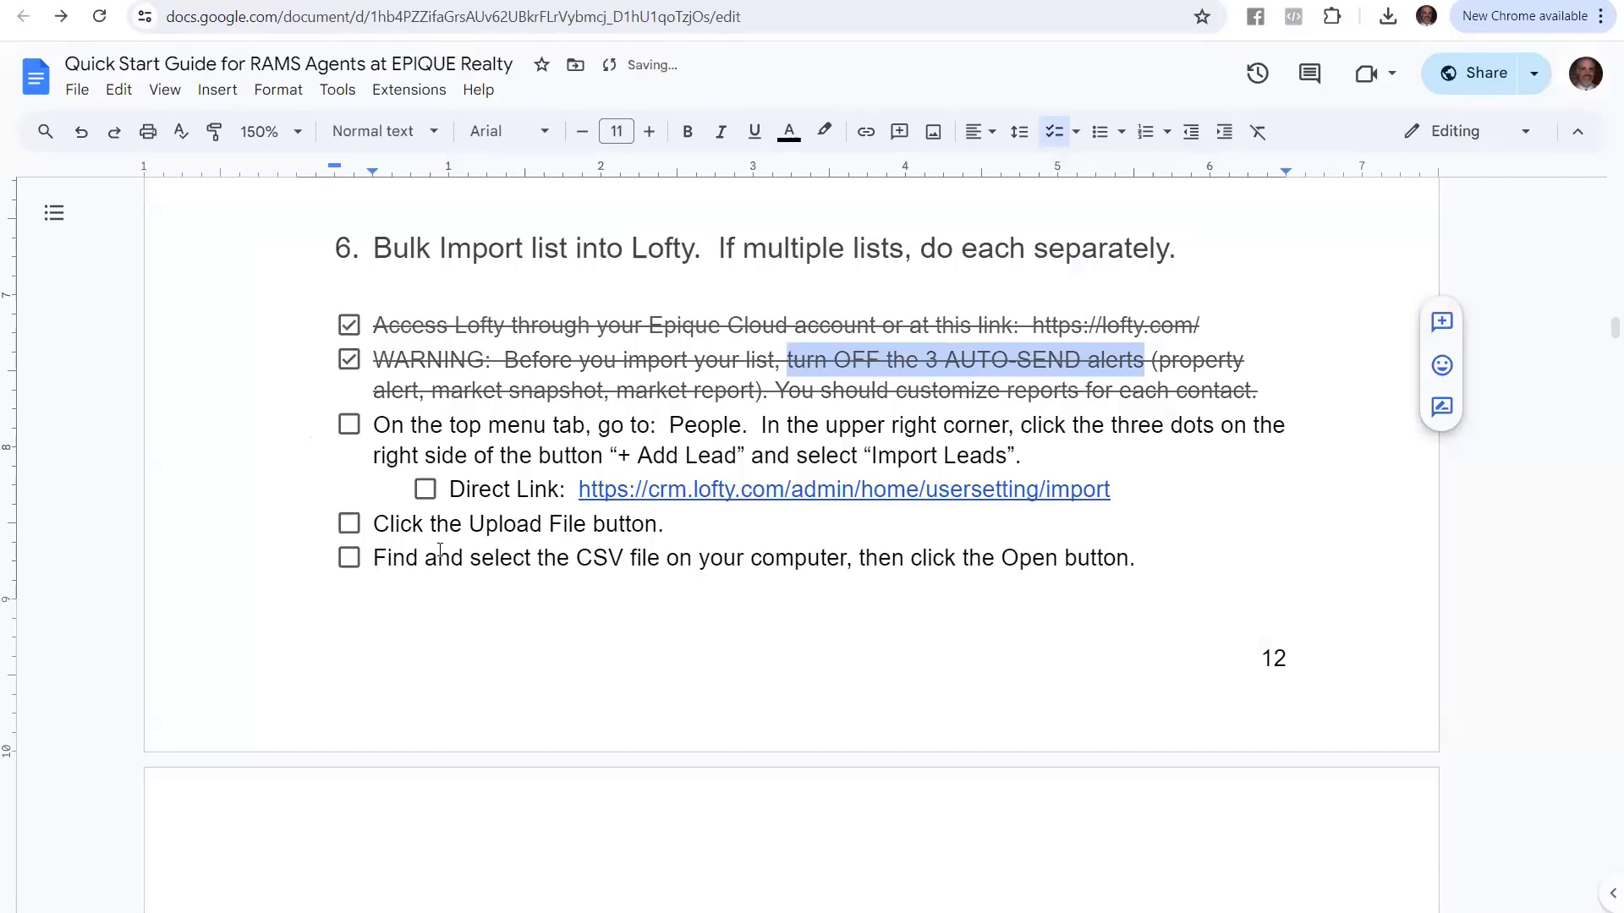
click(348, 361)
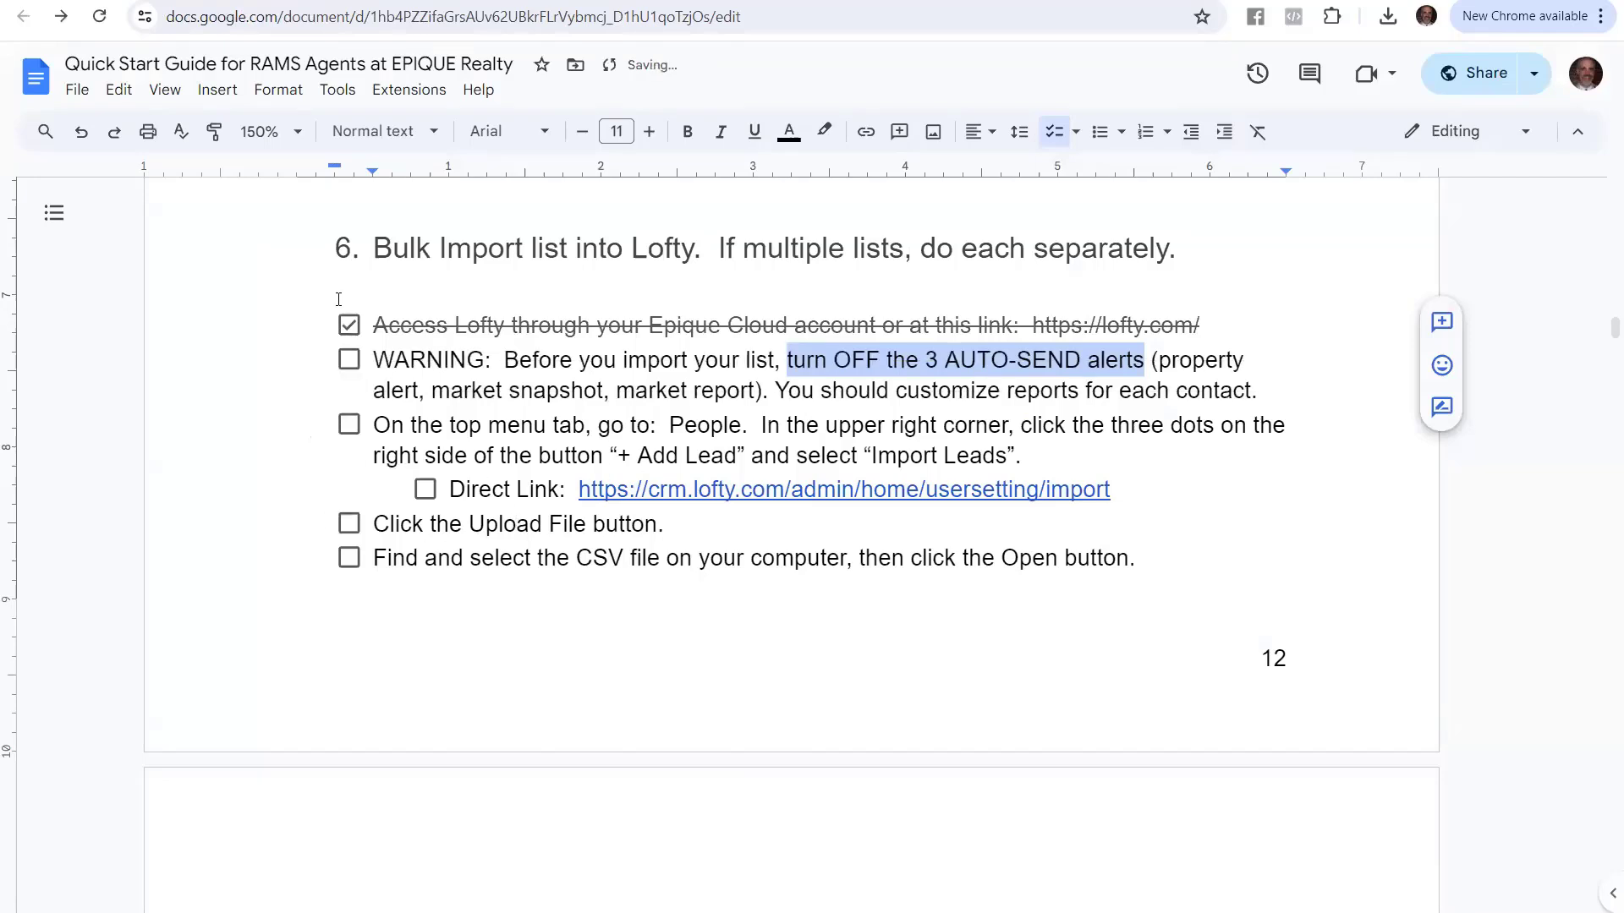
click(349, 325)
click(948, 421)
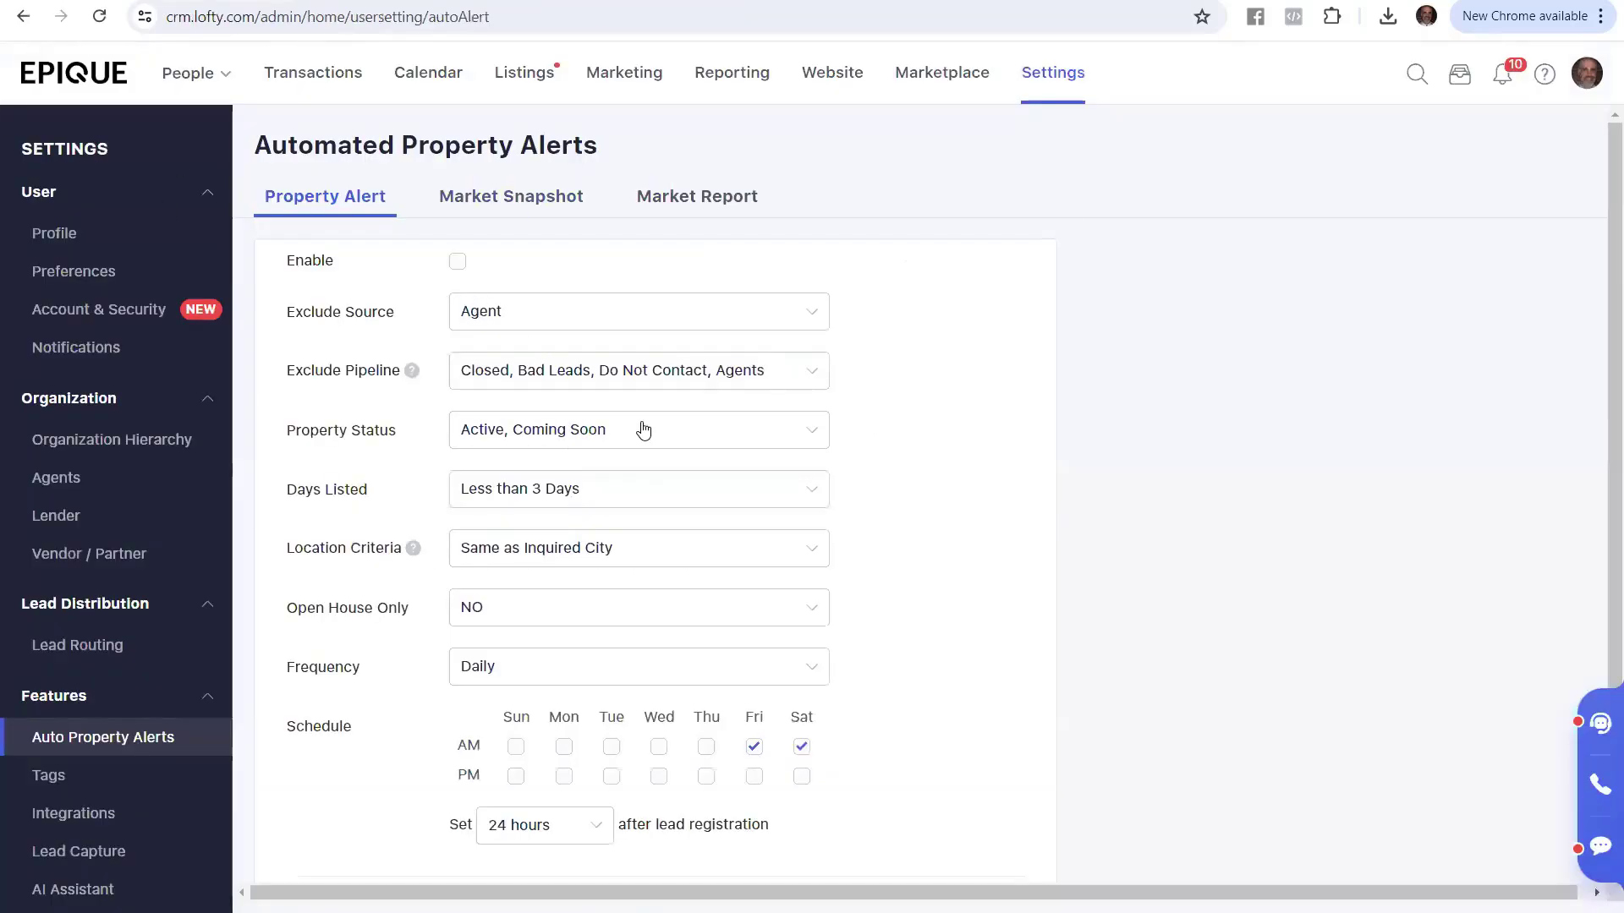
- Switch to Lofty and open the Import Leads page from the People lead list
click(89, 81)
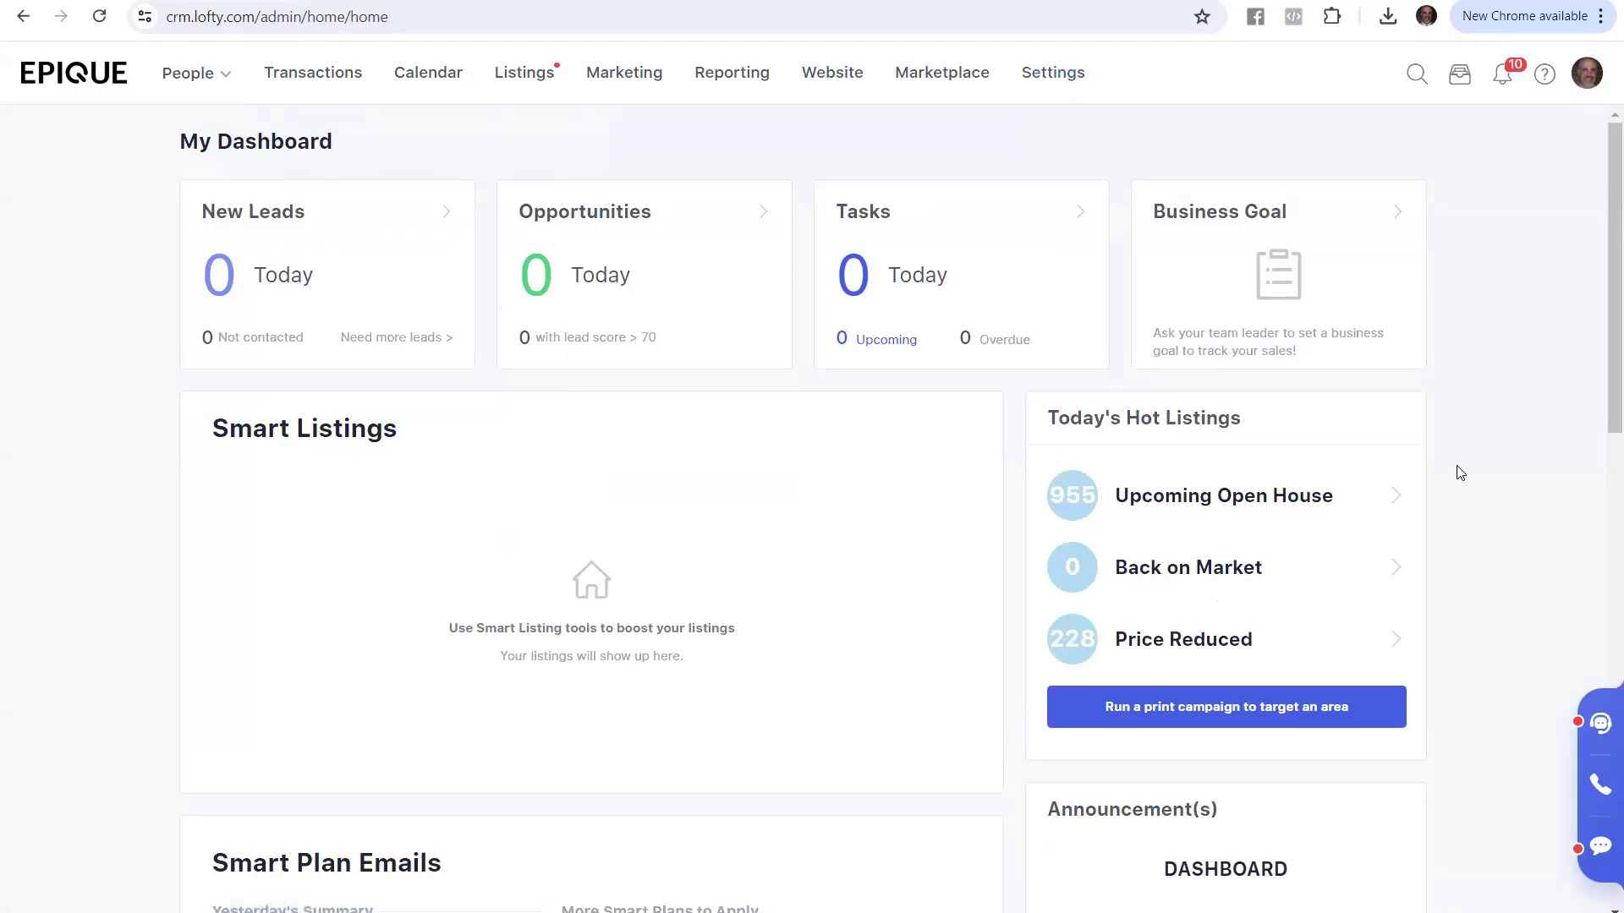
mouse_move(188, 78)
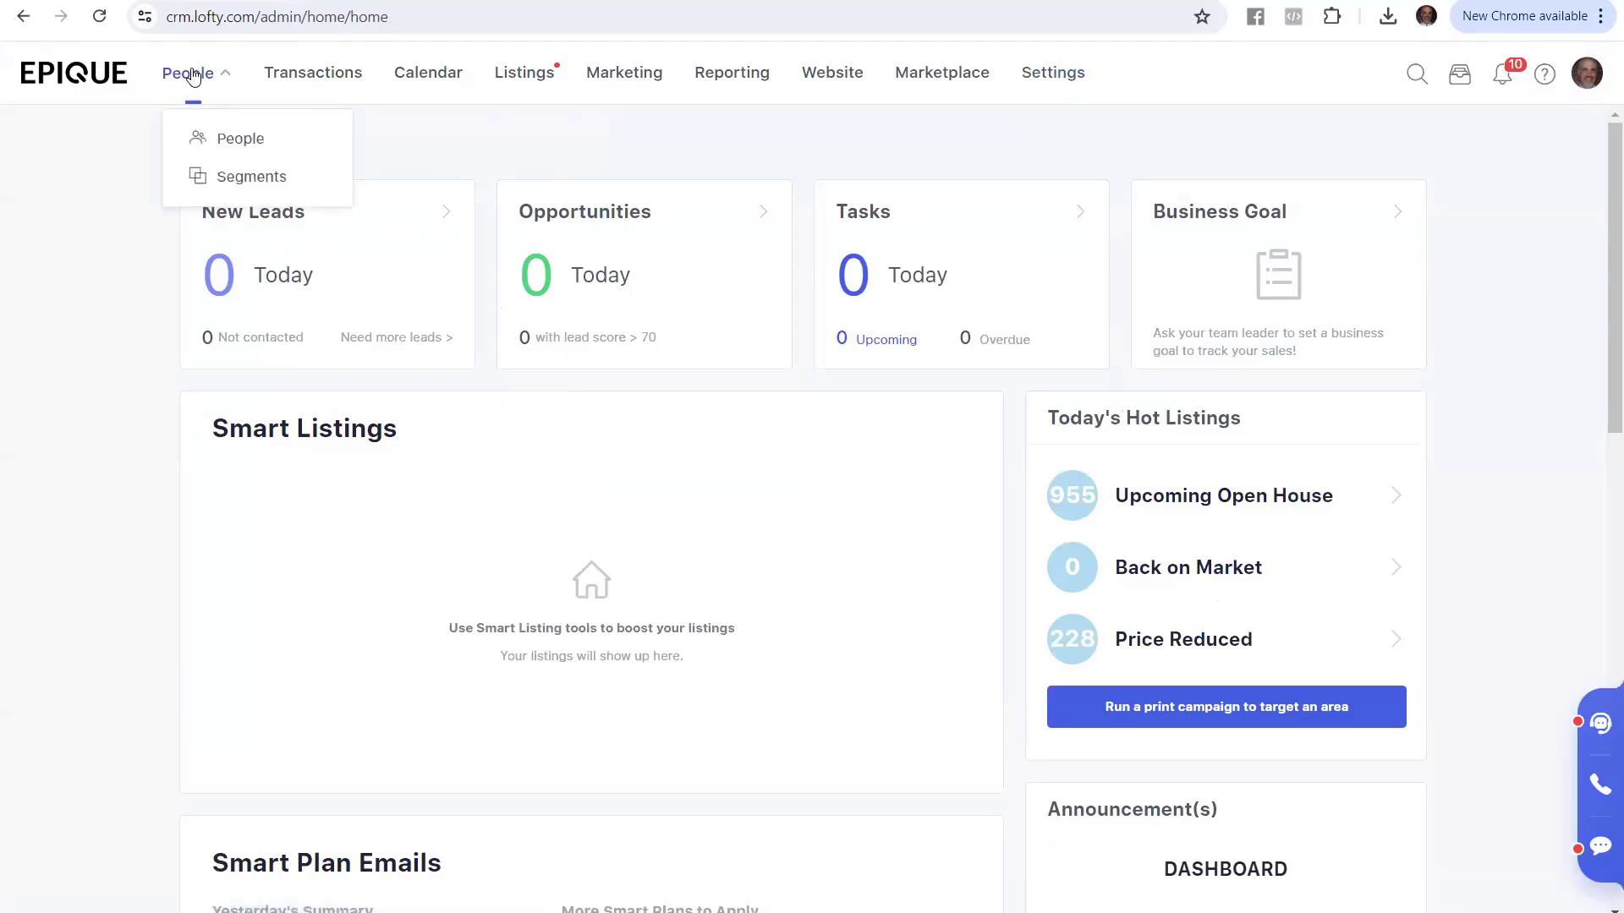
click(186, 75)
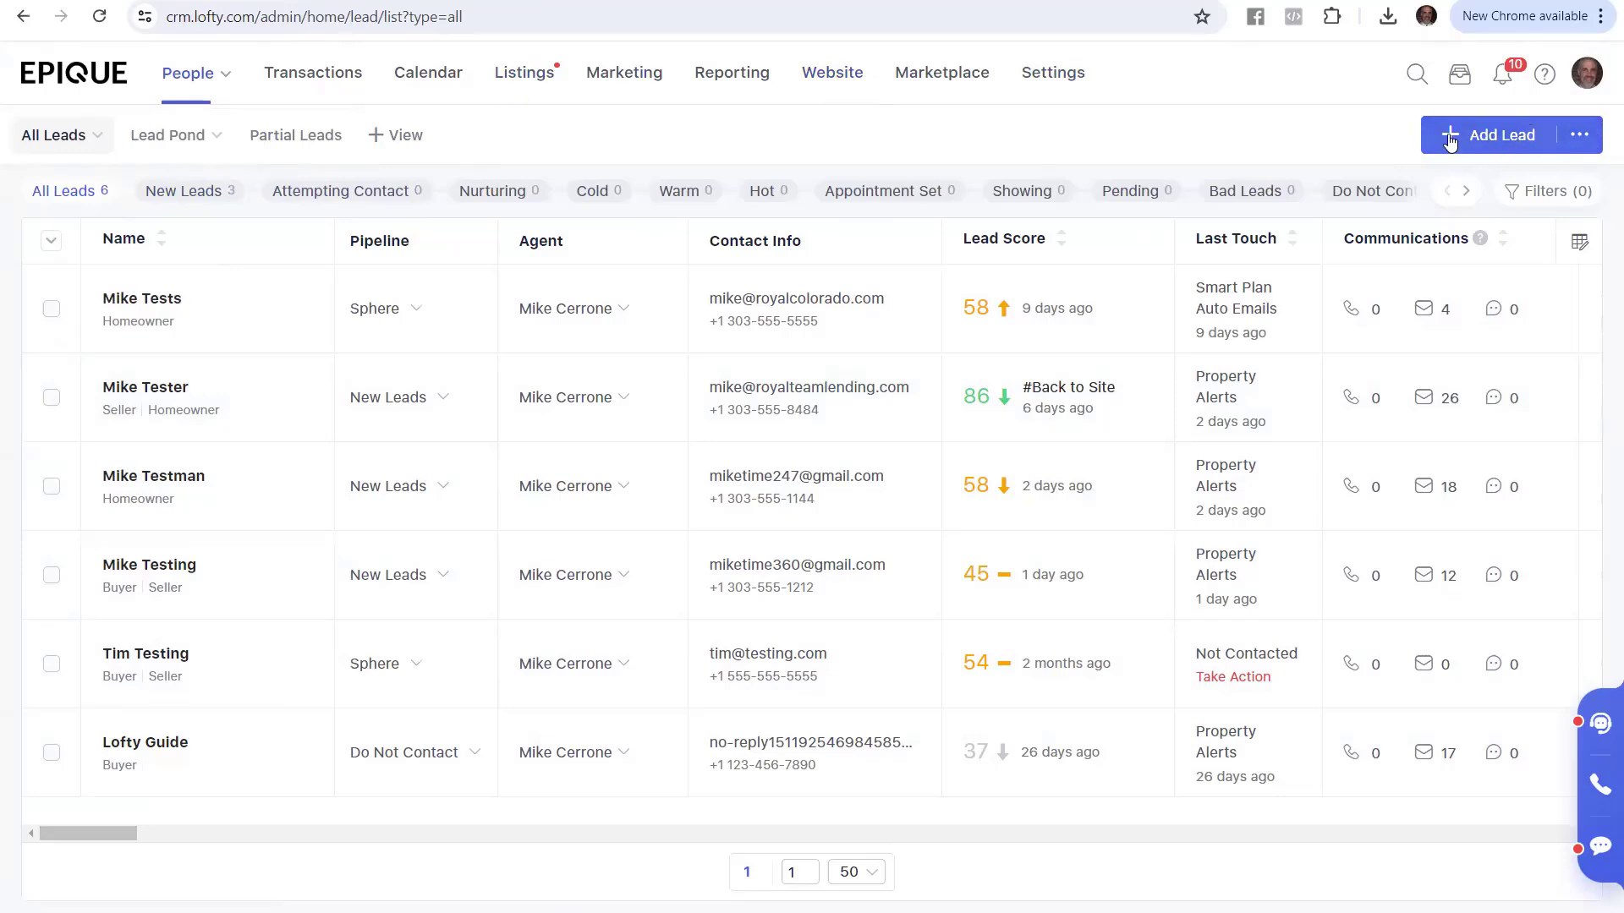
click(1576, 137)
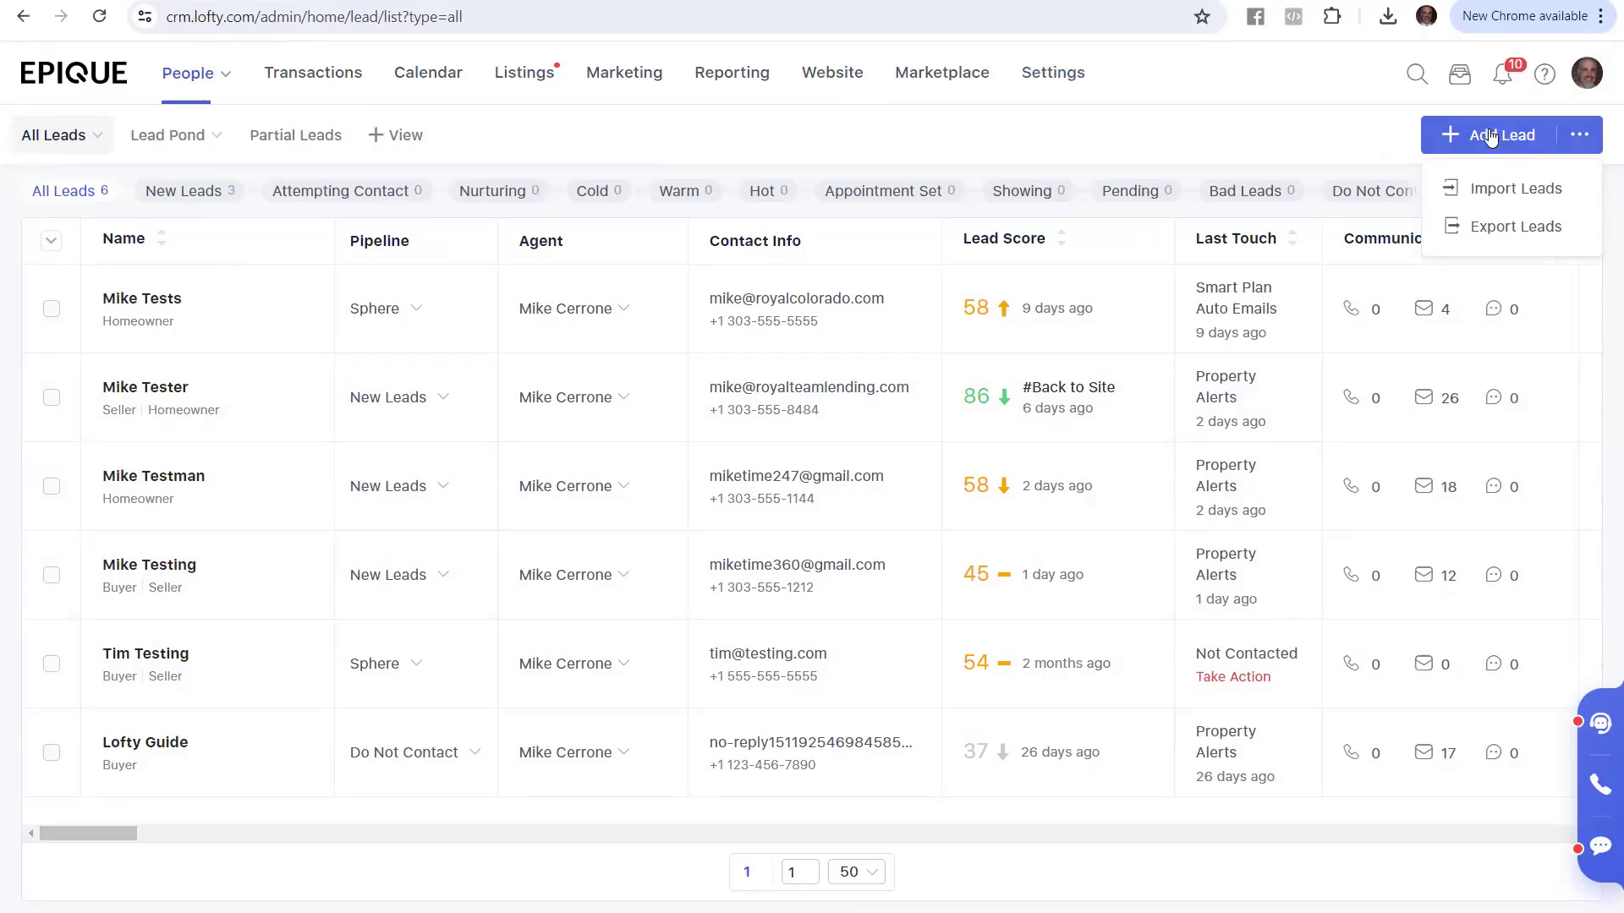
click(1579, 144)
click(1579, 144)
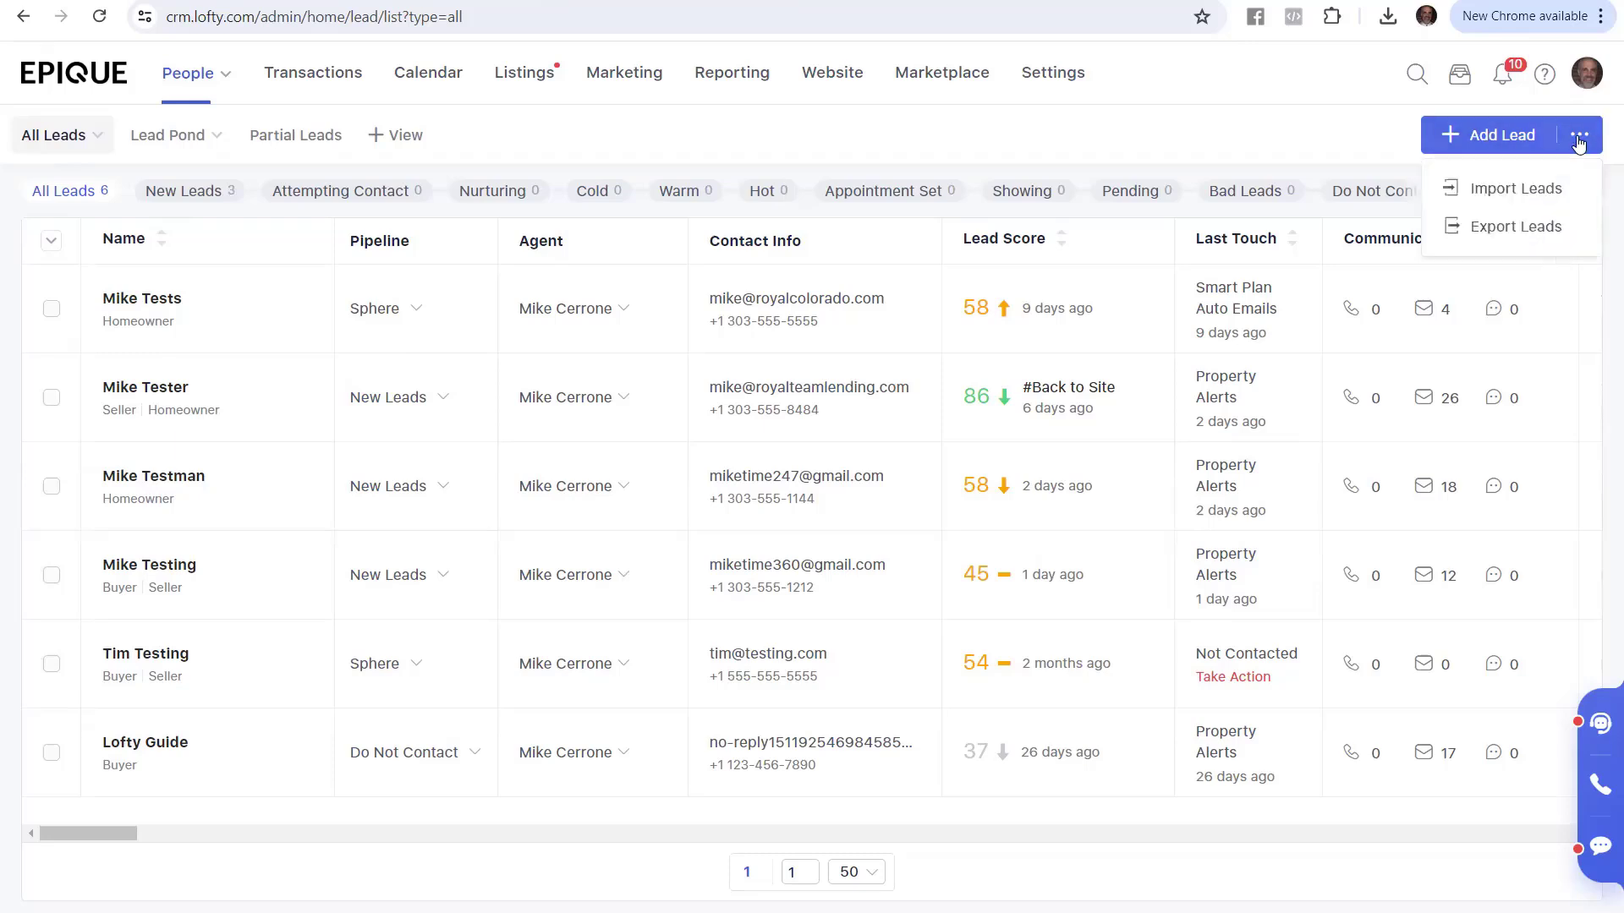
click(1486, 192)
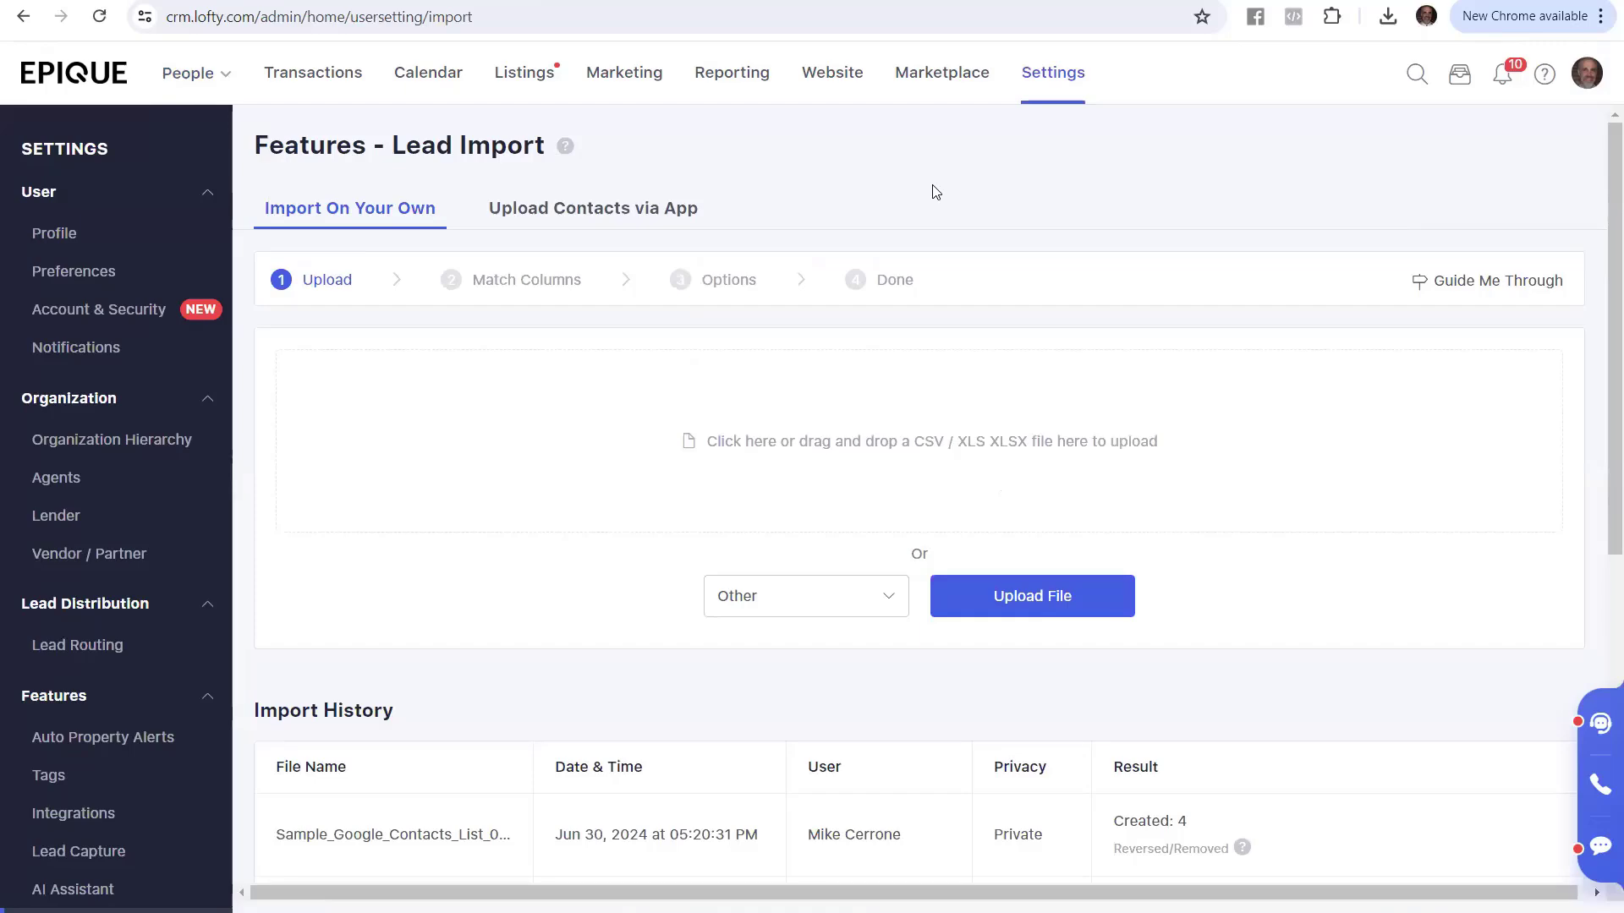
- Return to the guide and highlight the instructions for uploading the file and for finding and opening the CSV file
click(164, 1)
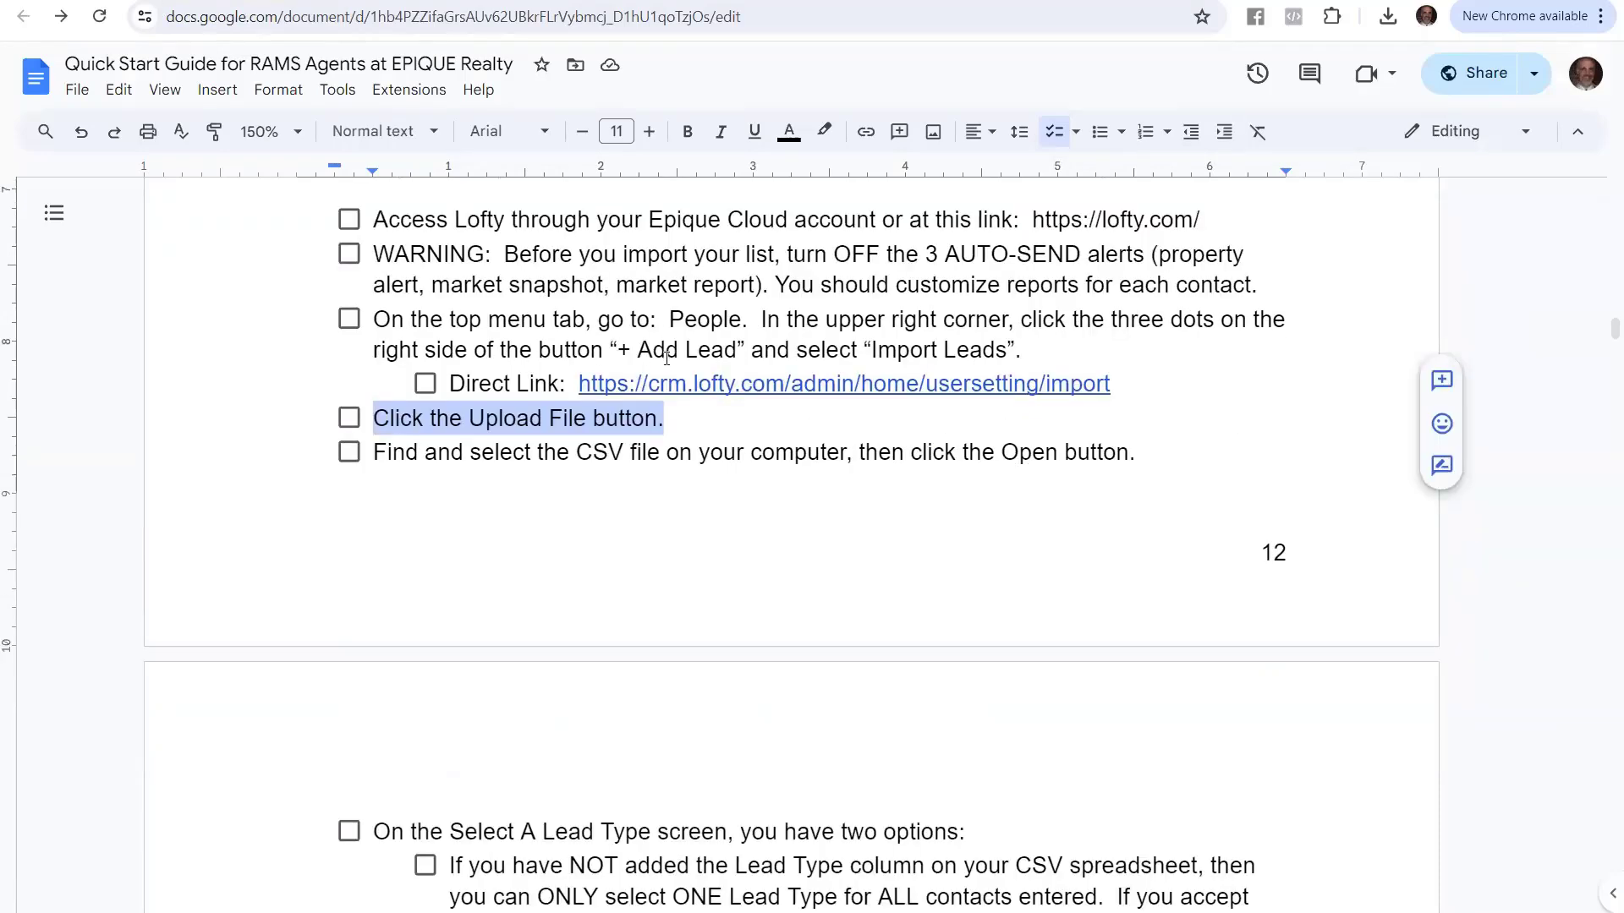
click(688, 403)
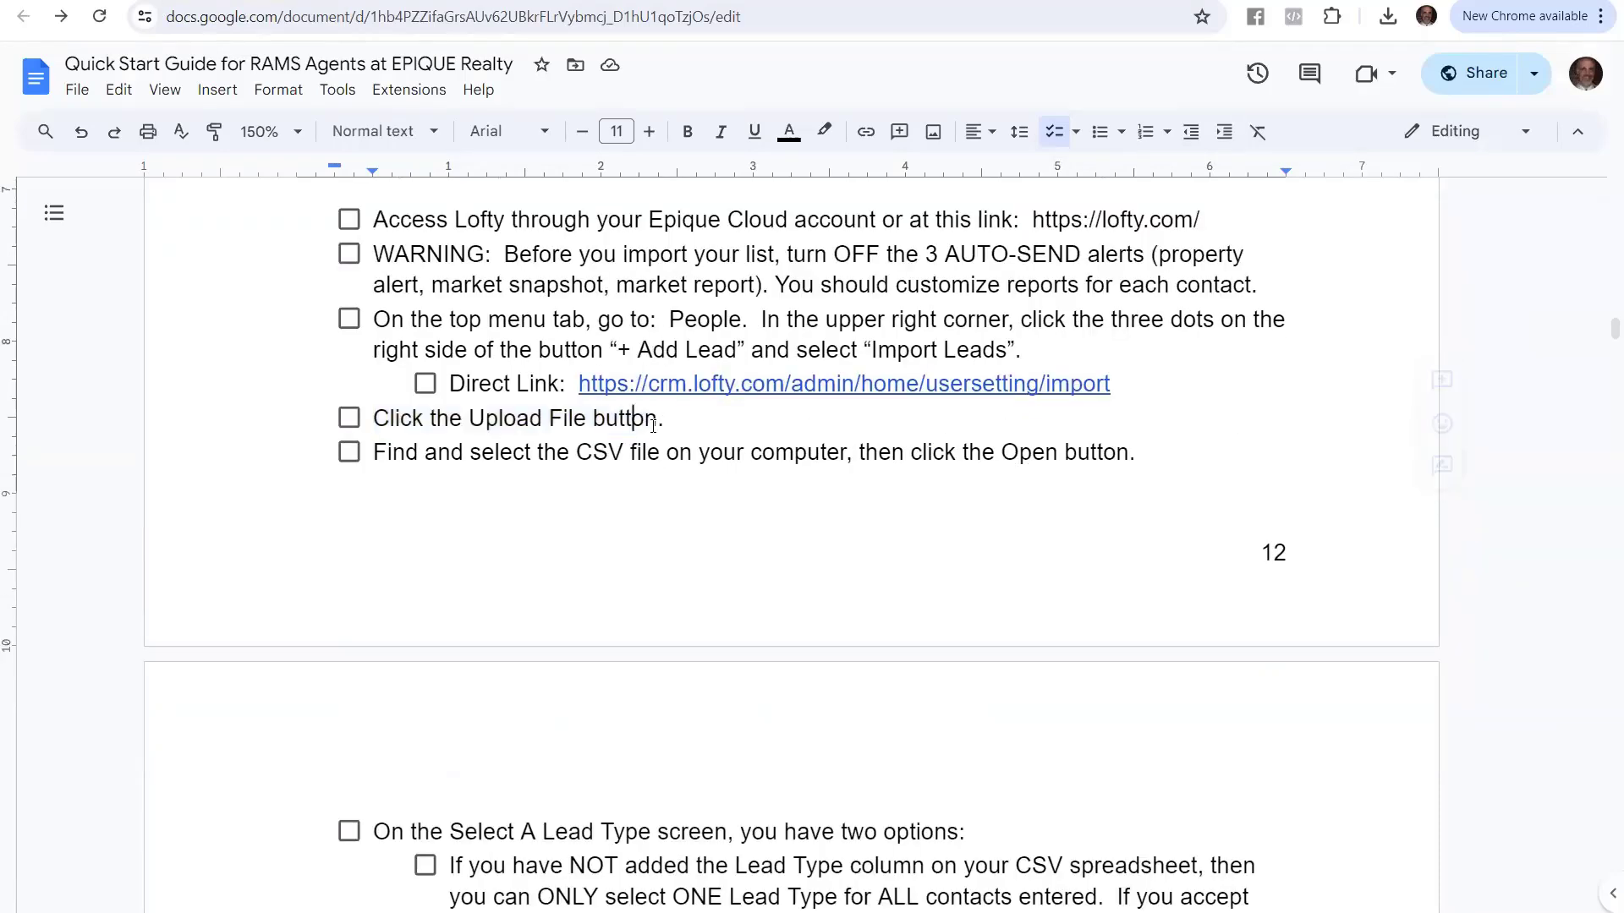
drag(682, 407, 376, 421)
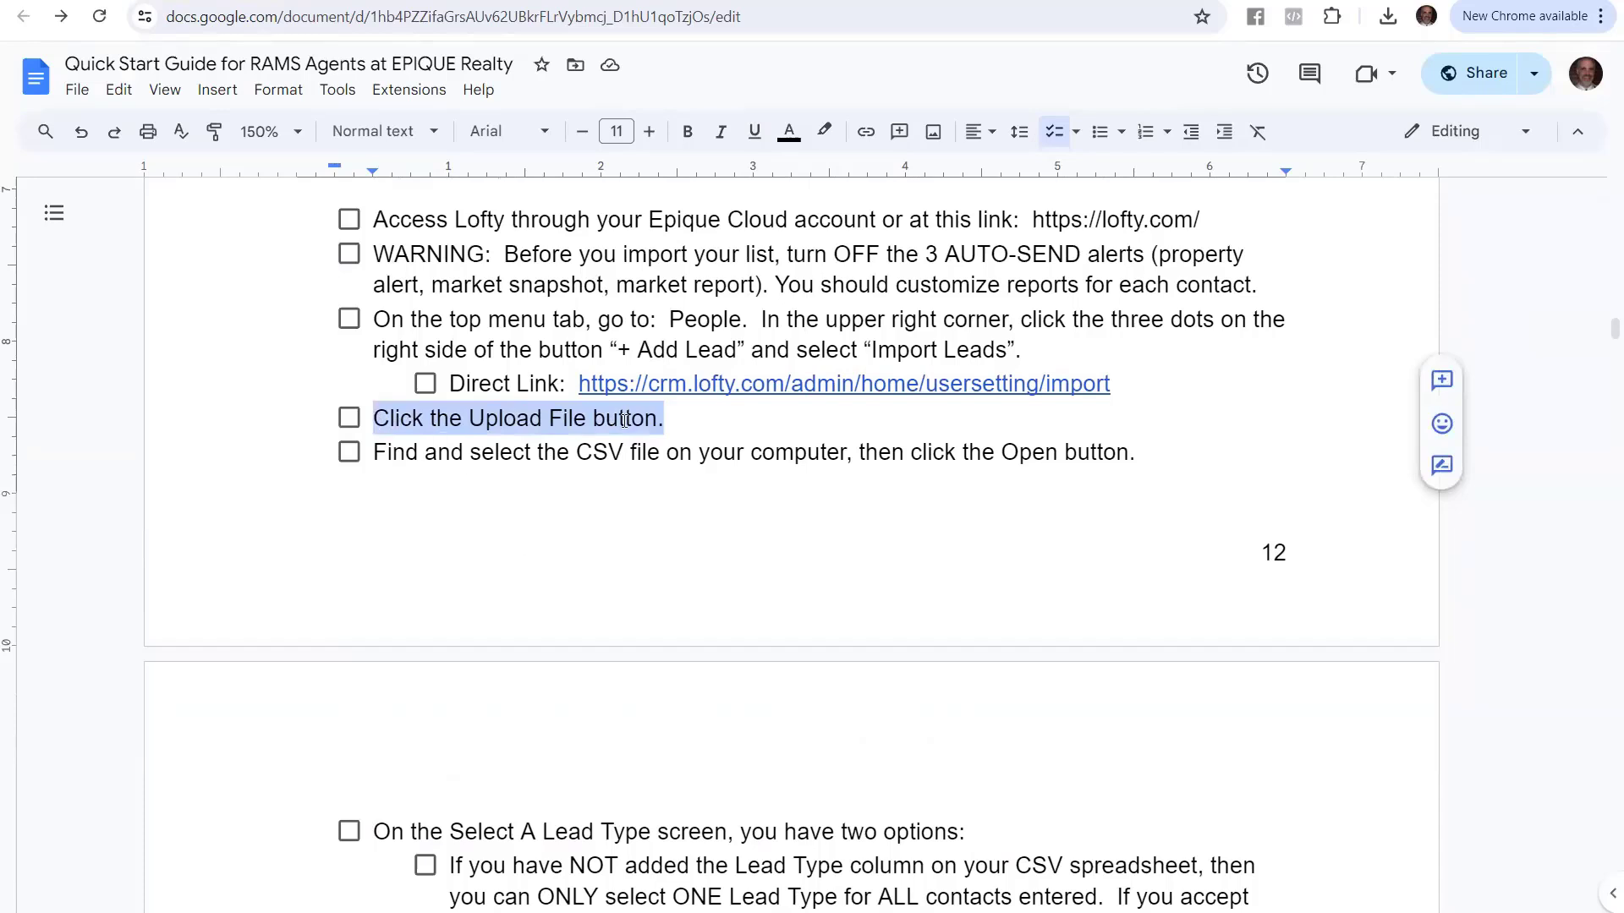
drag(373, 449, 1132, 451)
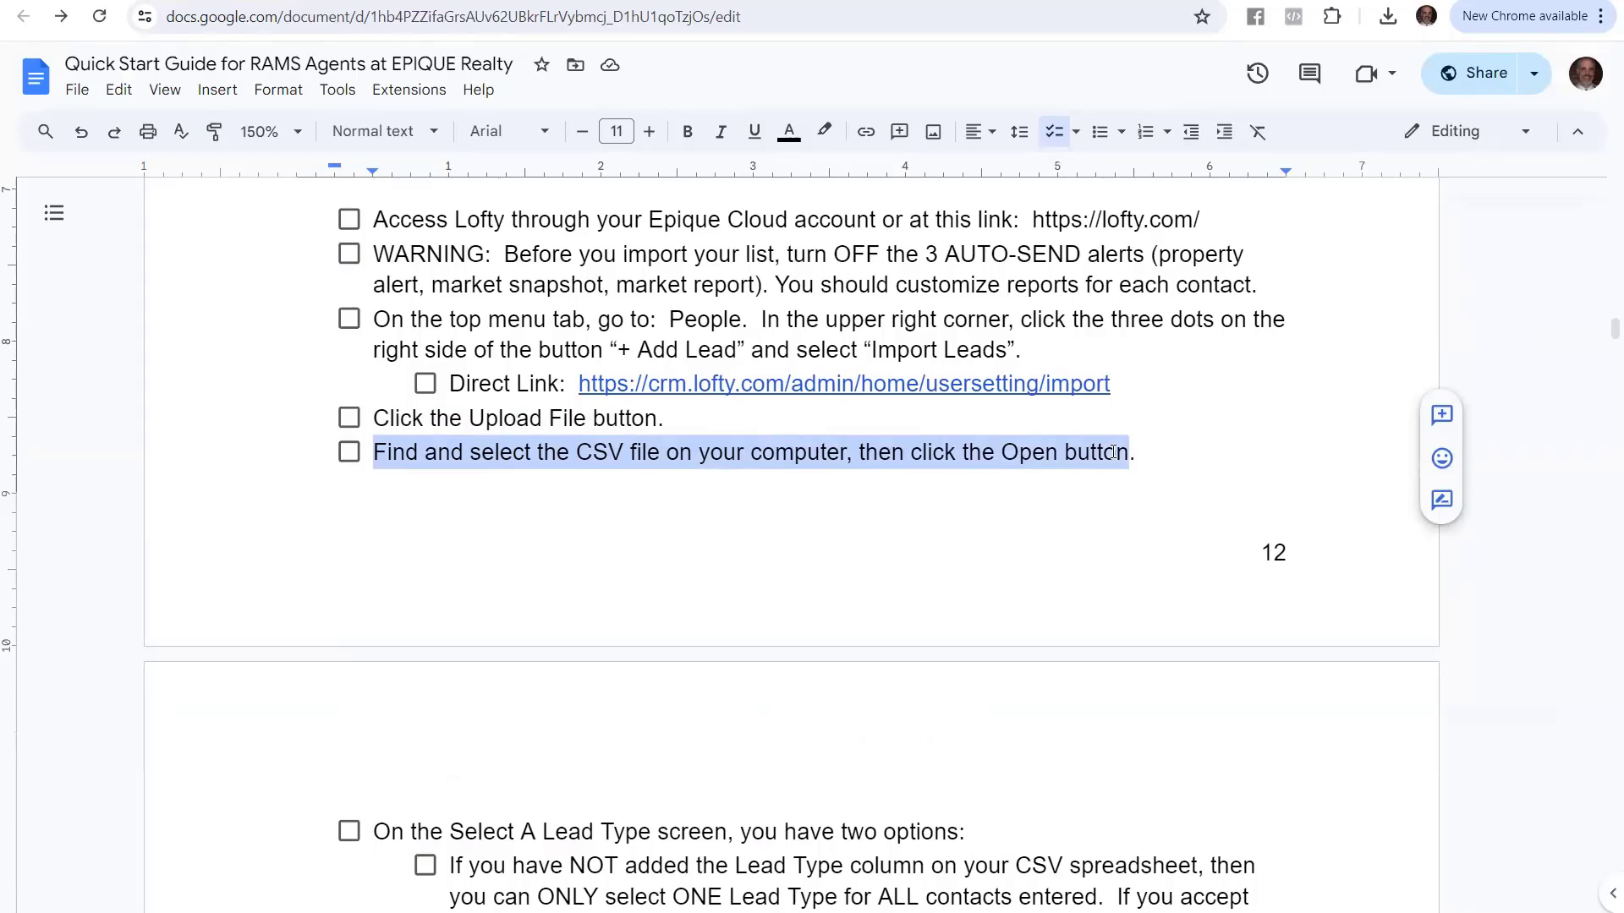
click(679, 409)
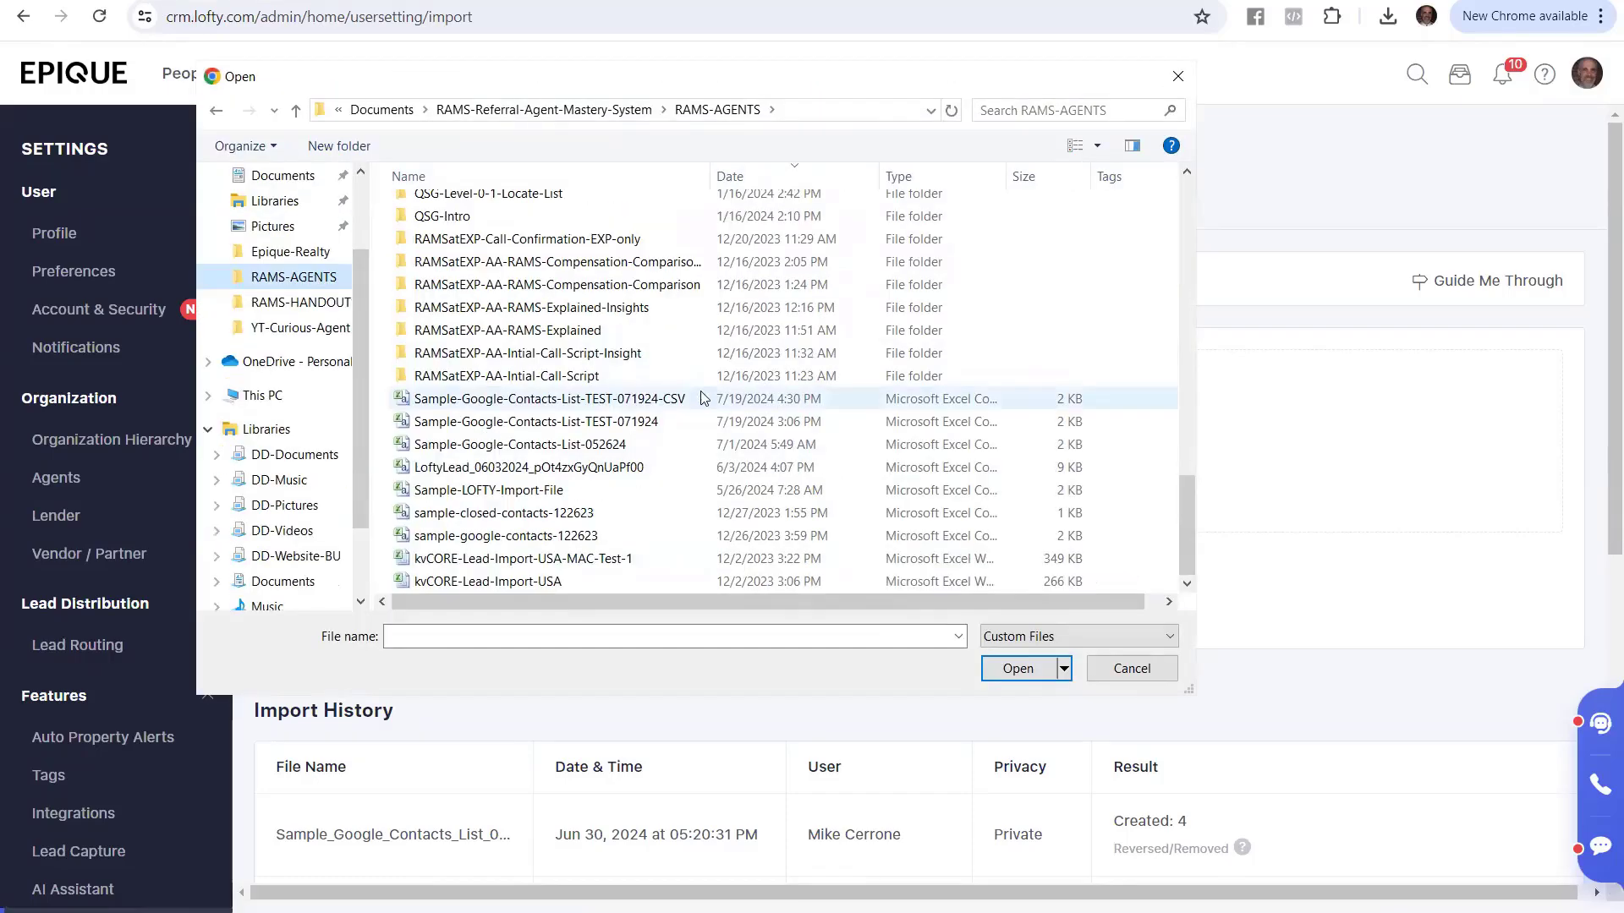
- Upload Sample-Google-Contacts-List-TEST-071924-CSV to Lofty's lead import and switch back to the Quick Start Guide
click(634, 406)
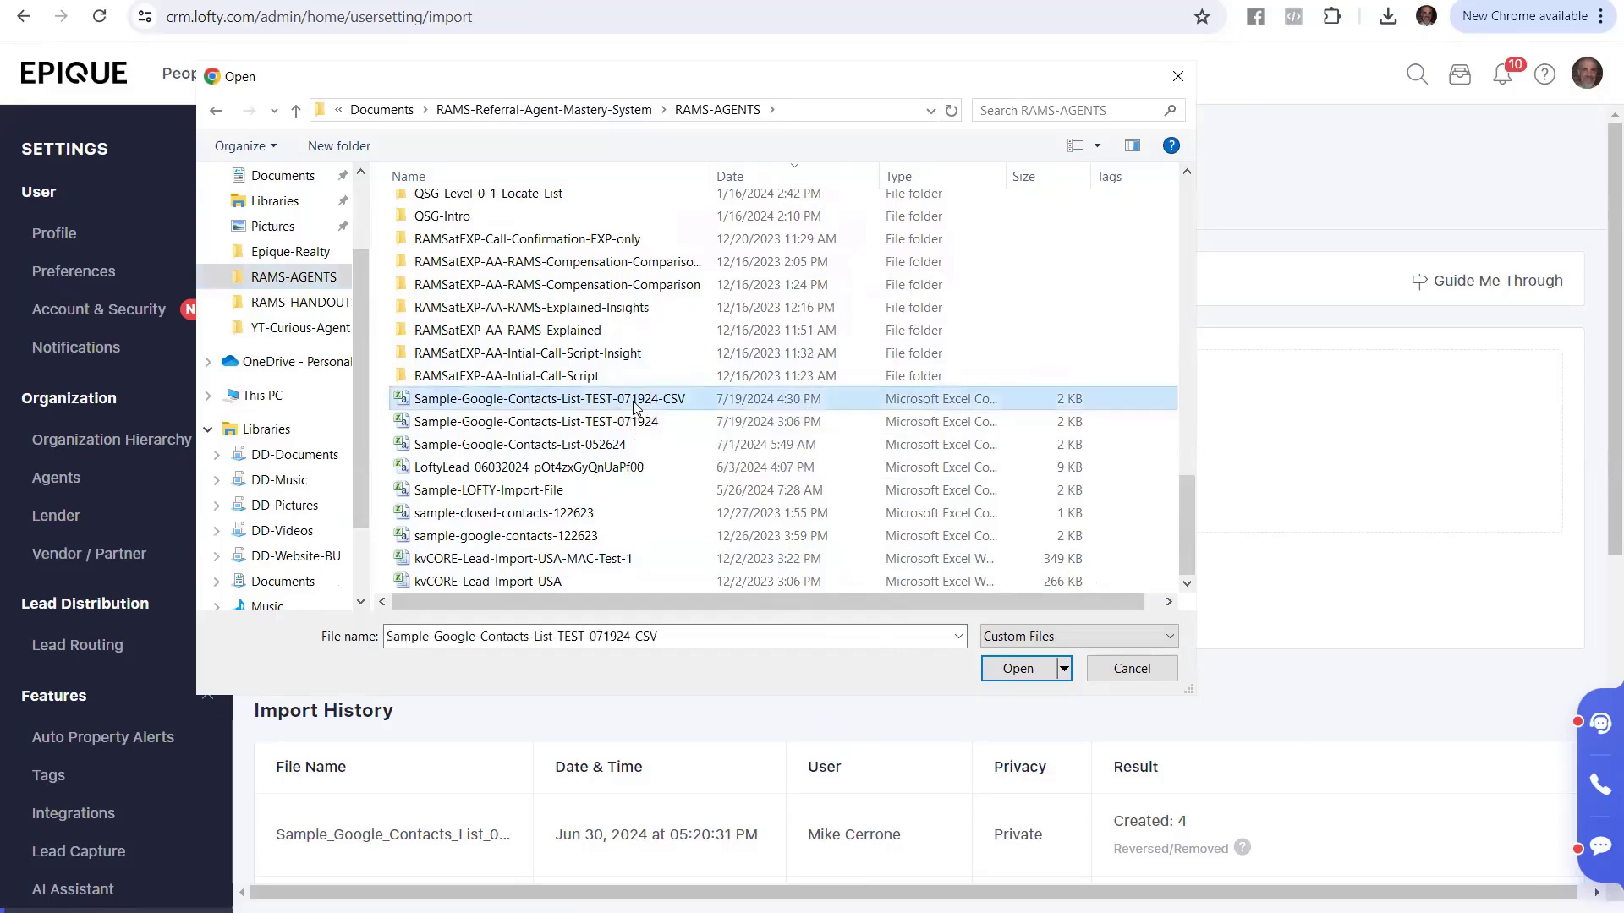
click(1019, 669)
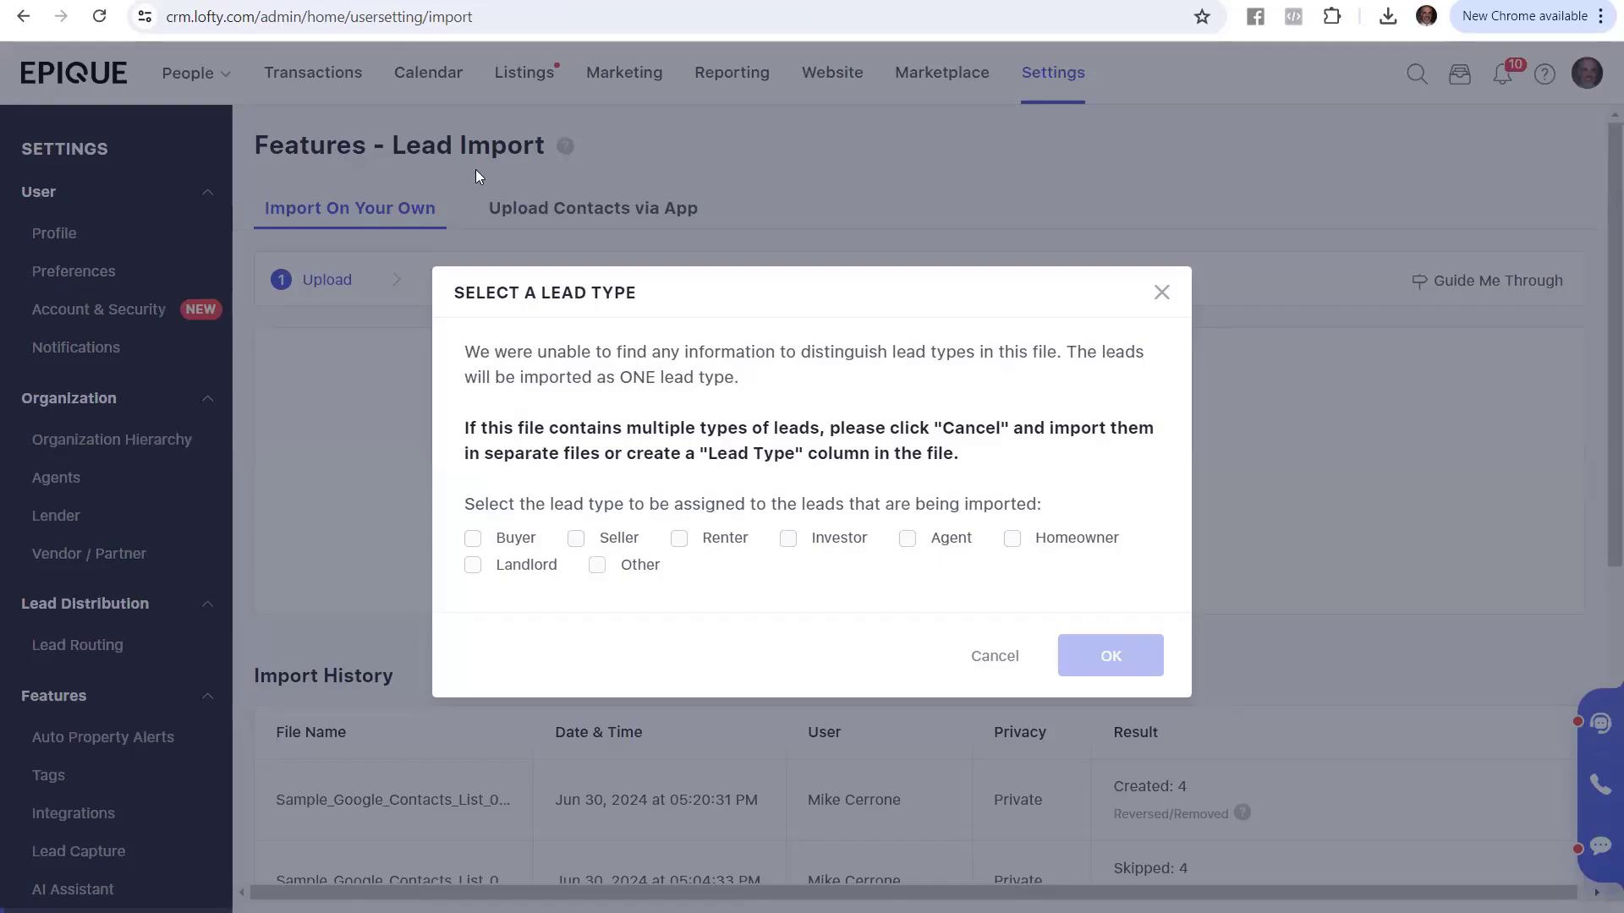
click(338, 1)
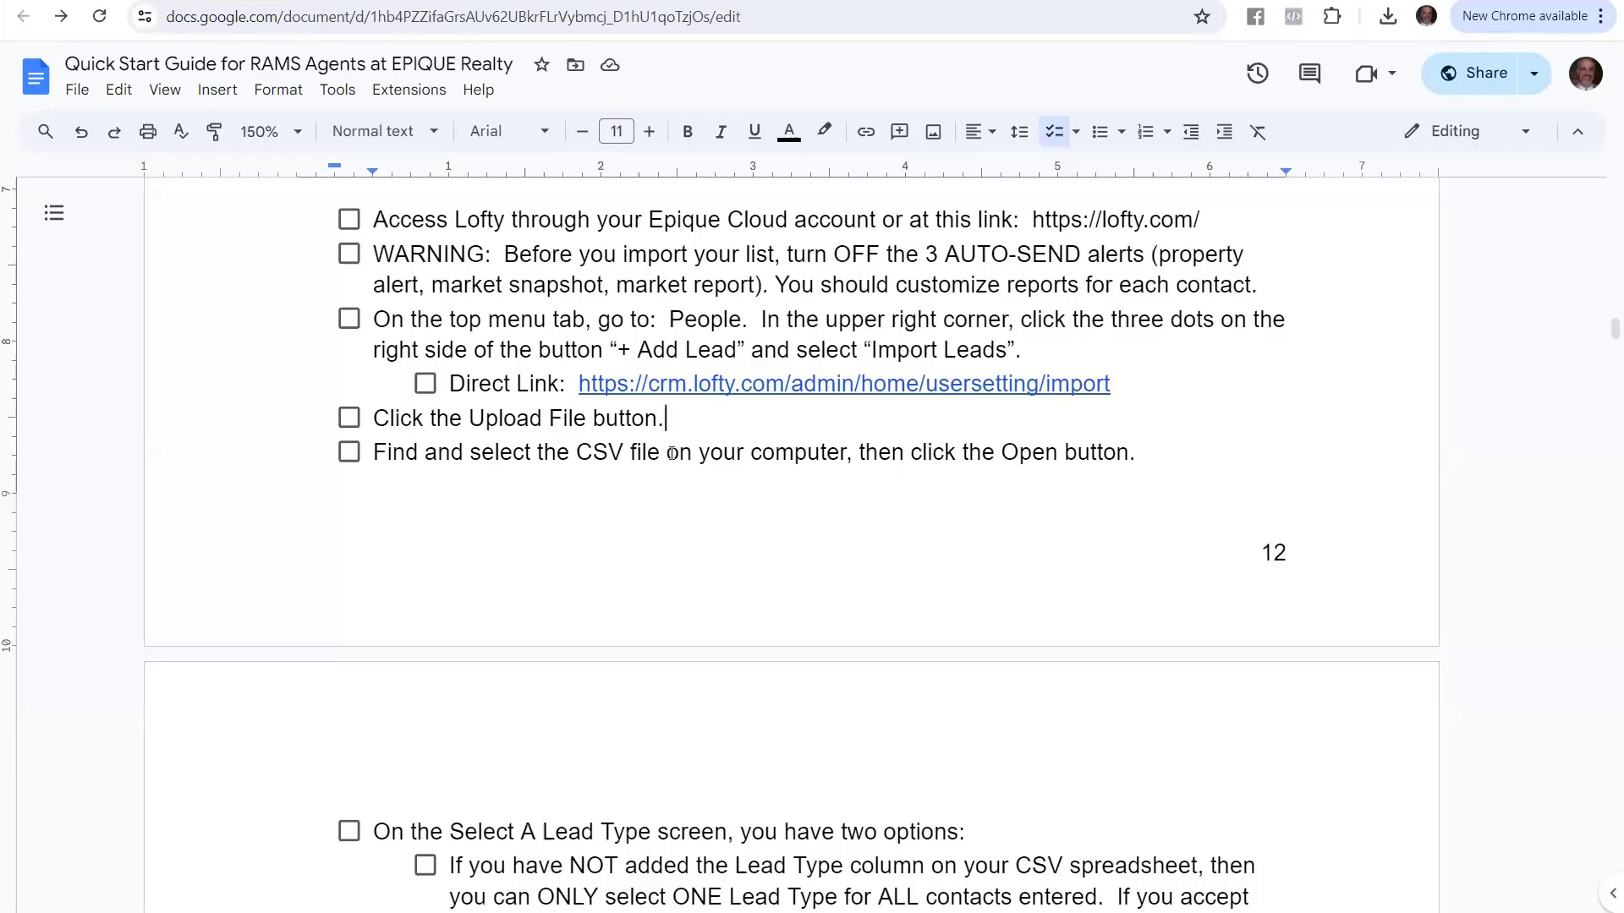
- Compare the guide's Select A Lead Type instruction with Lofty's dialog and highlight the guidance for a CSV without a Lead Type column
scroll(161, 535, down, 6)
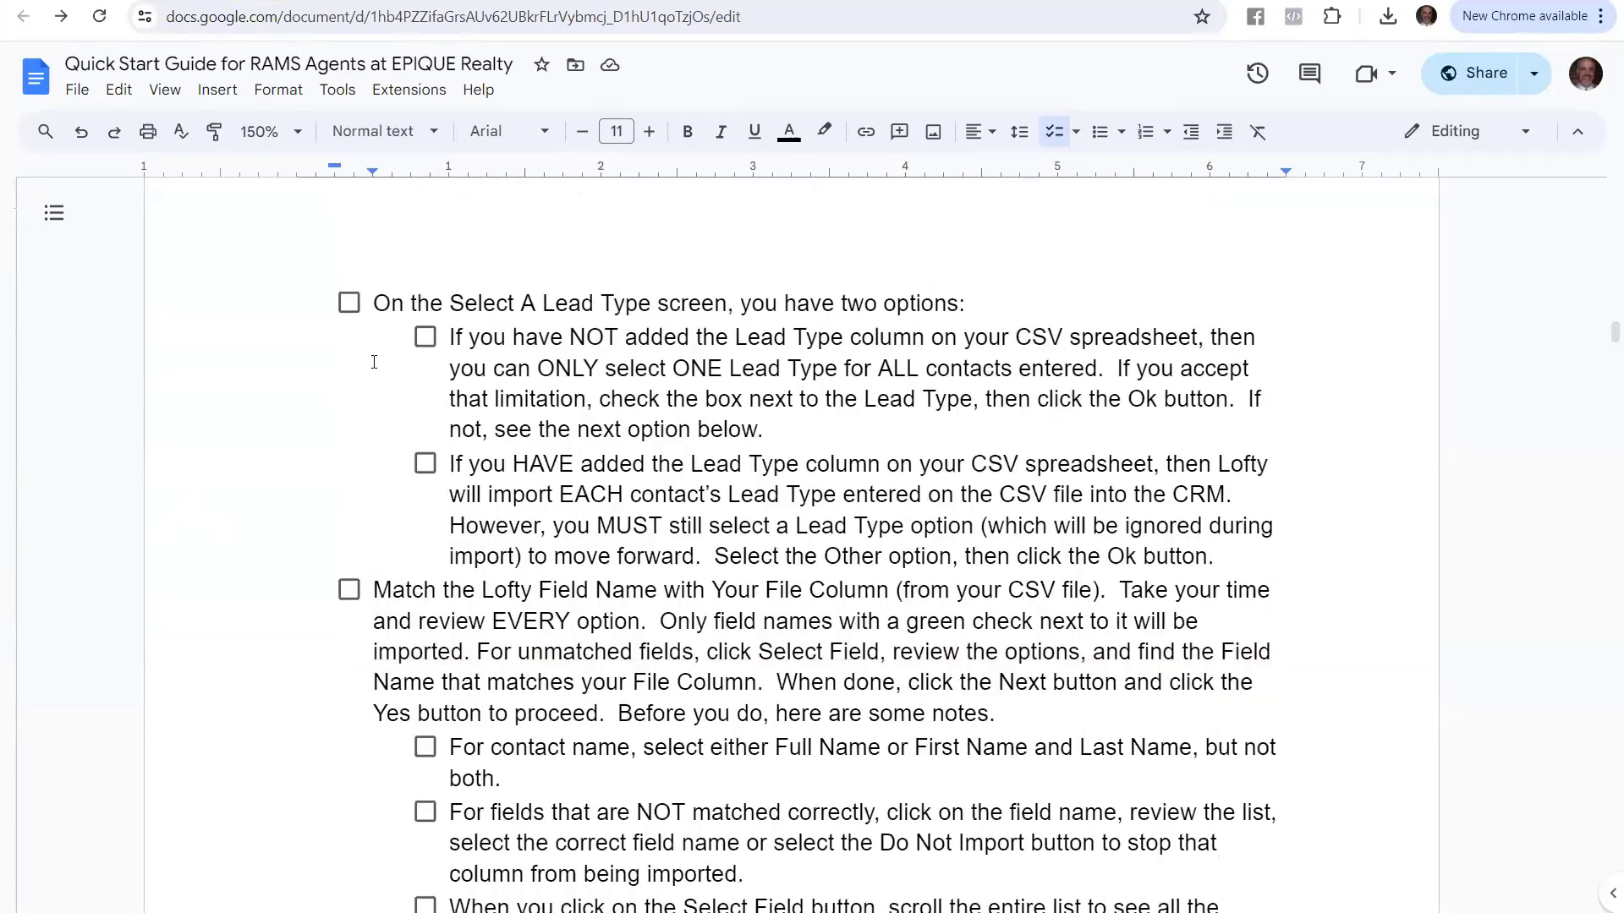
drag(390, 305, 725, 304)
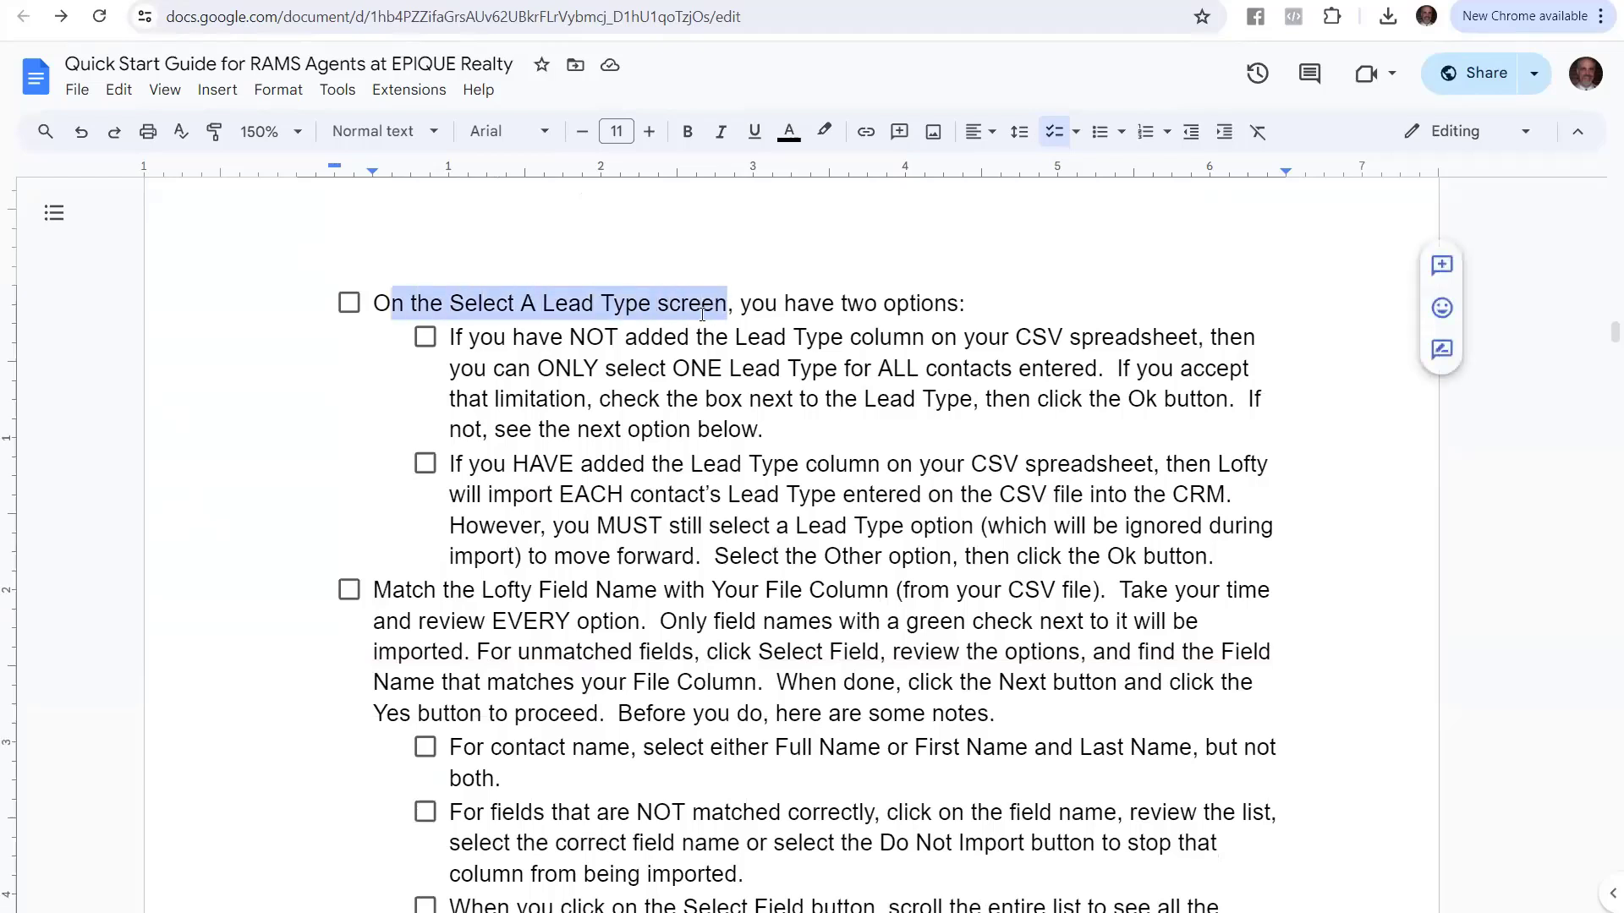
click(702, 306)
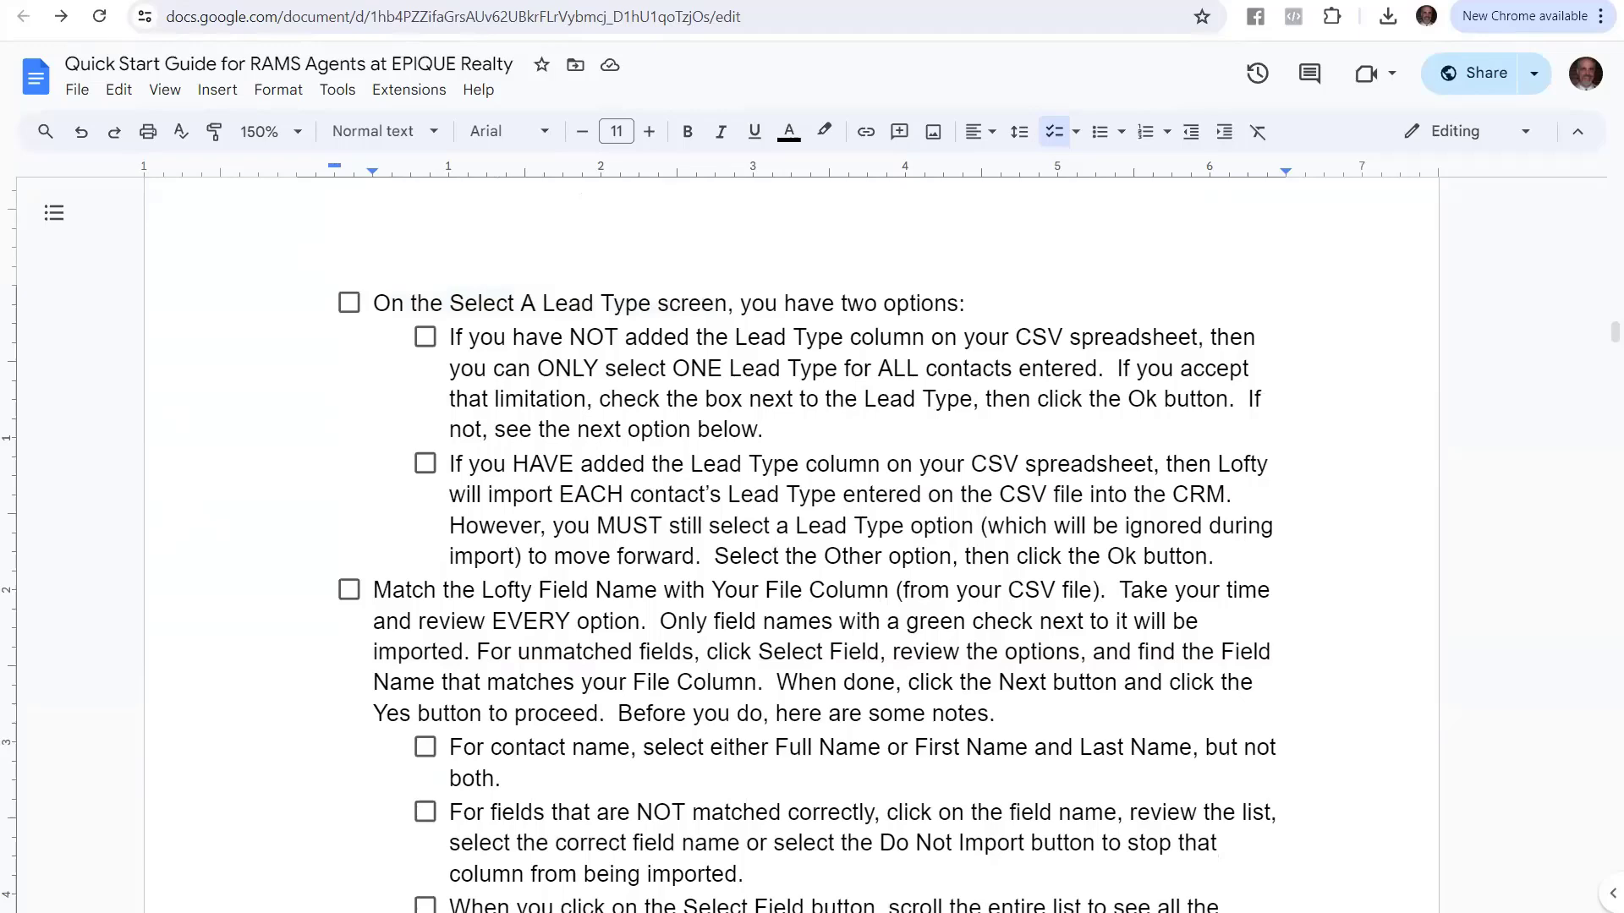
key(ctrl+Tab)
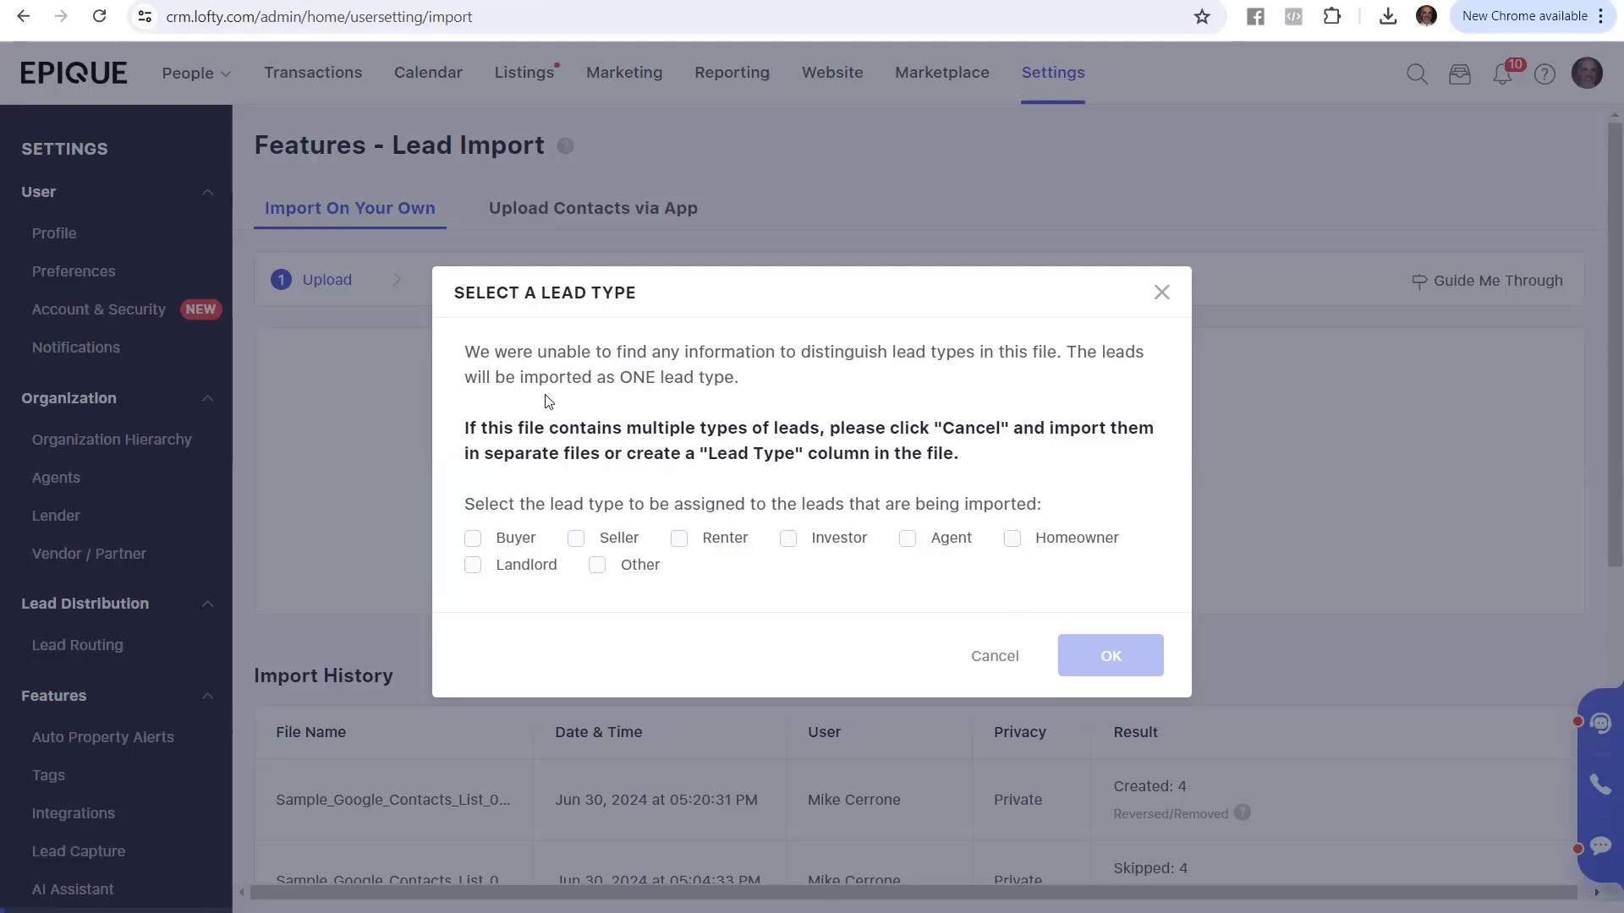
click(238, 0)
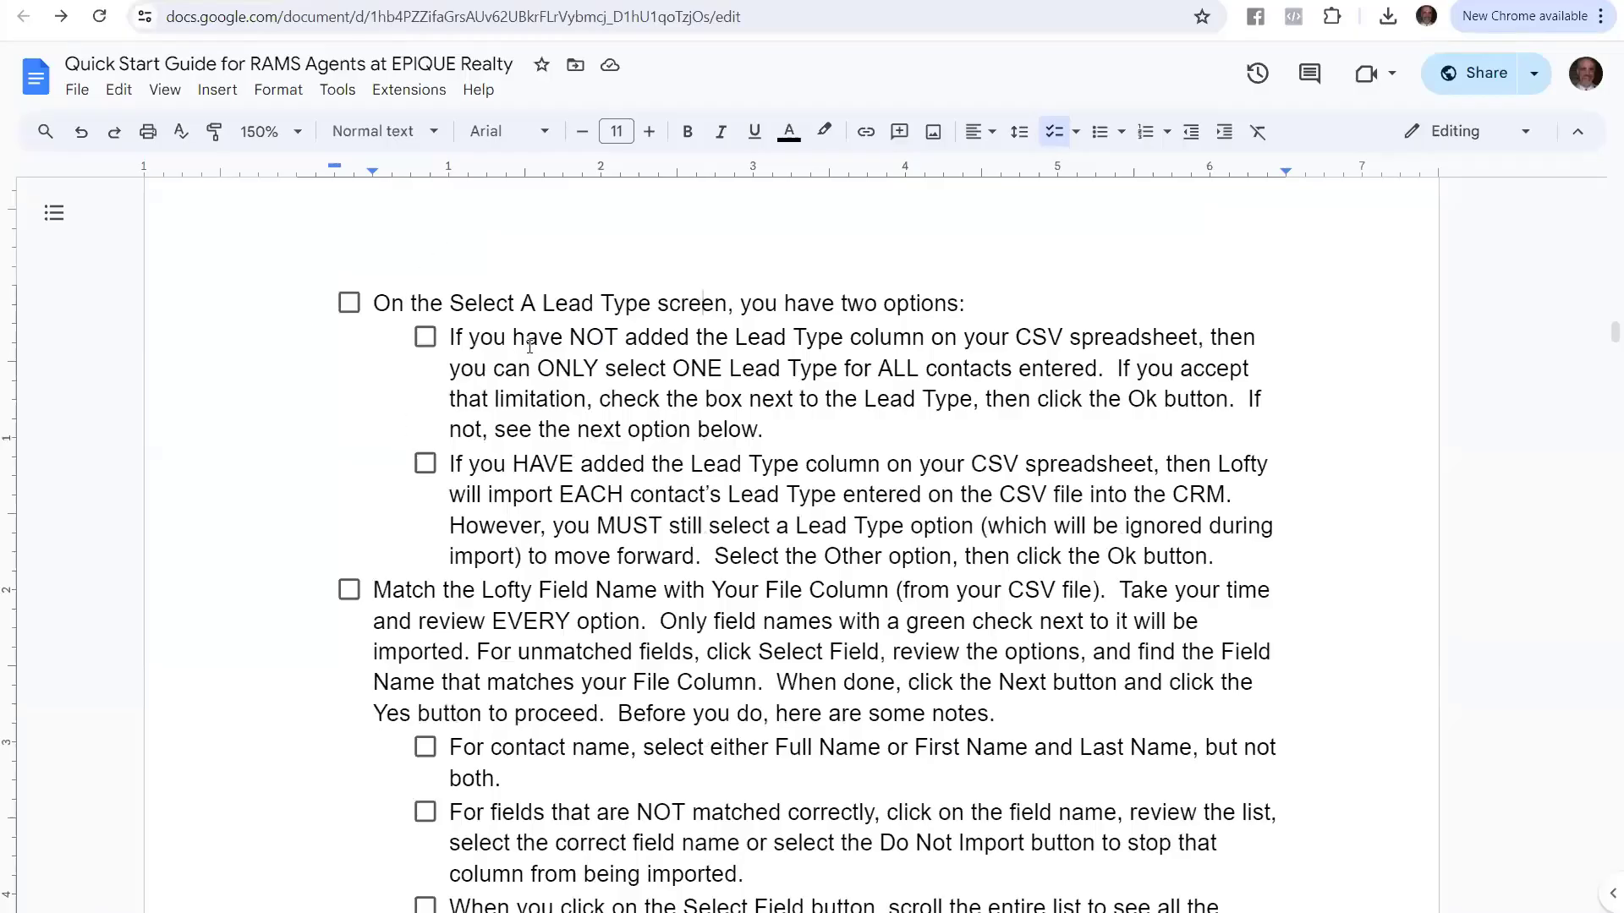
drag(452, 338, 1201, 324)
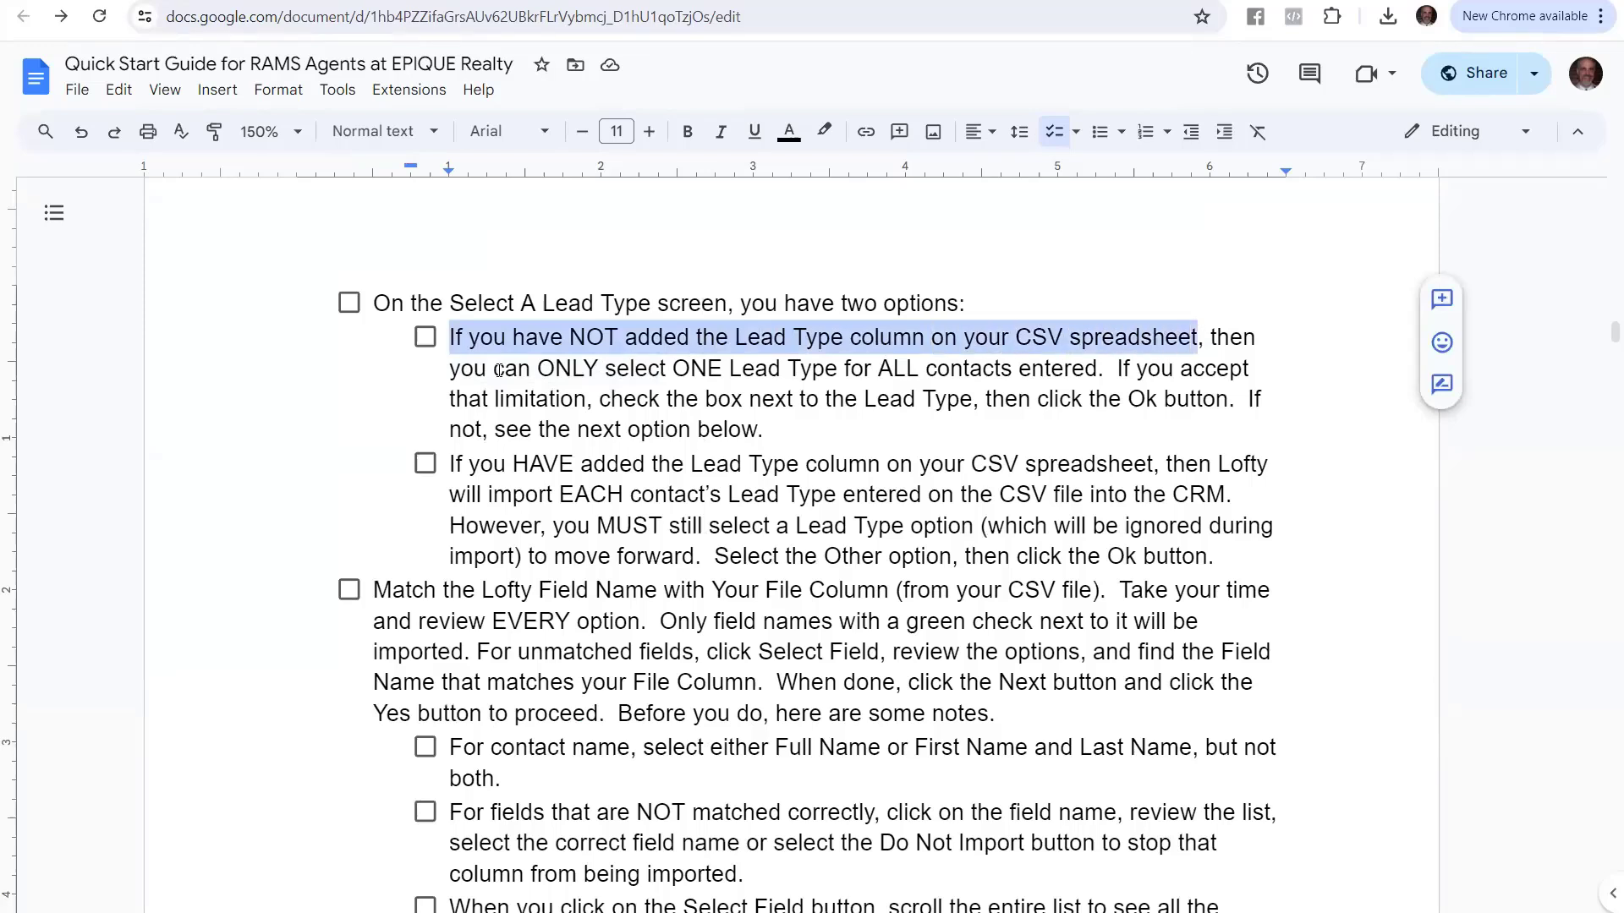
drag(449, 370, 1099, 369)
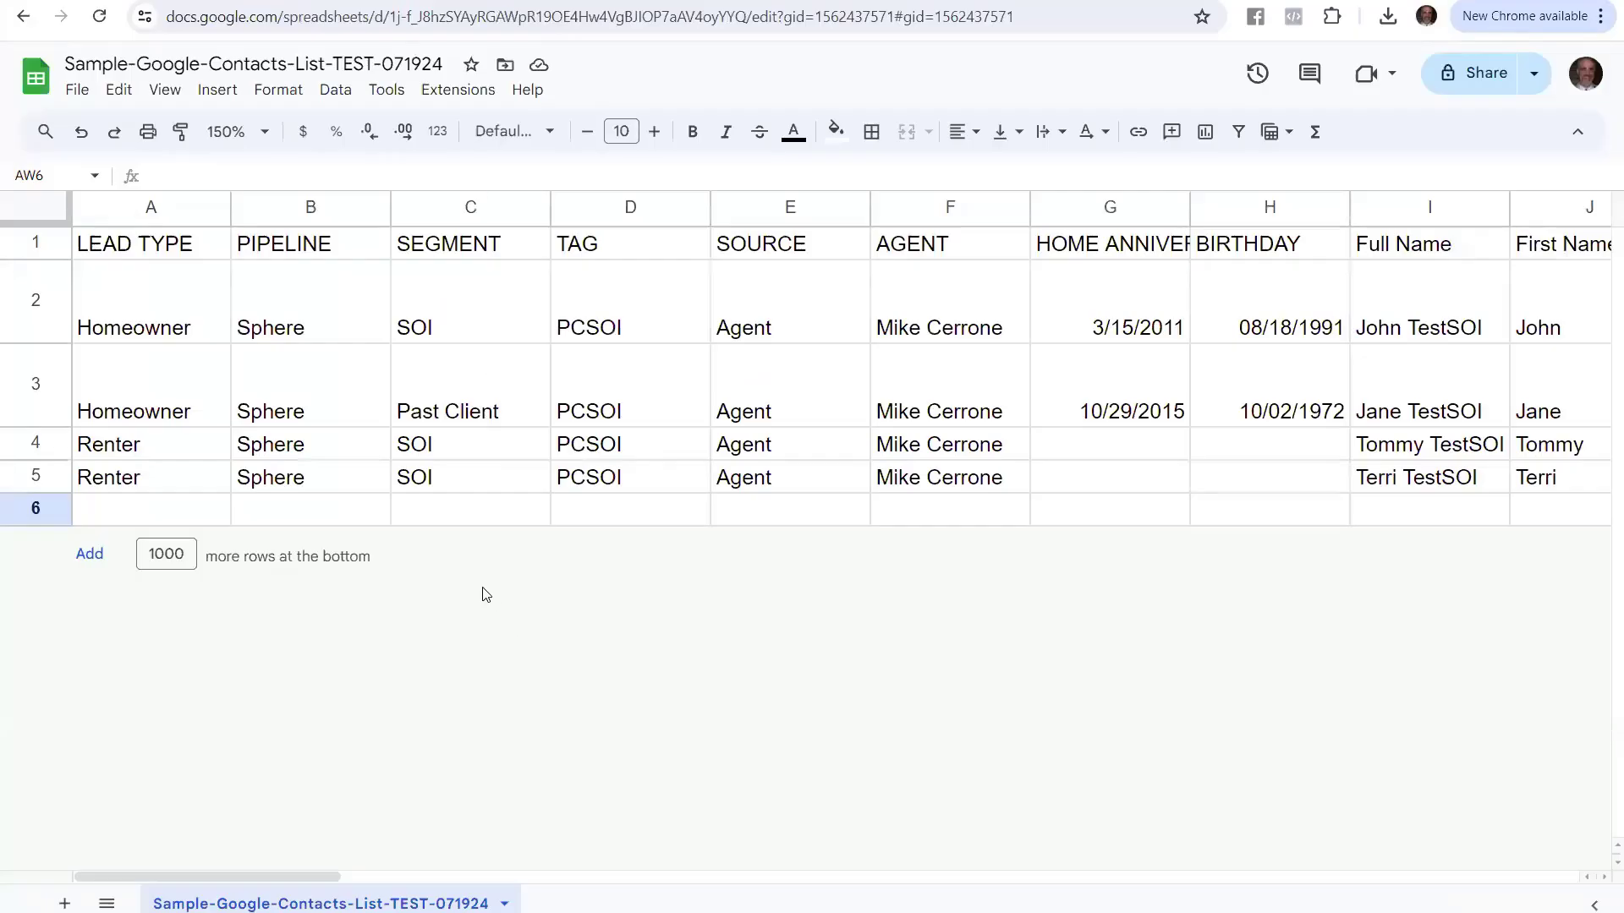
- Review the LEAD TYPE column entries row by row in the Sample-Google-Contacts-List-TEST-071924 spreadsheet
click(173, 222)
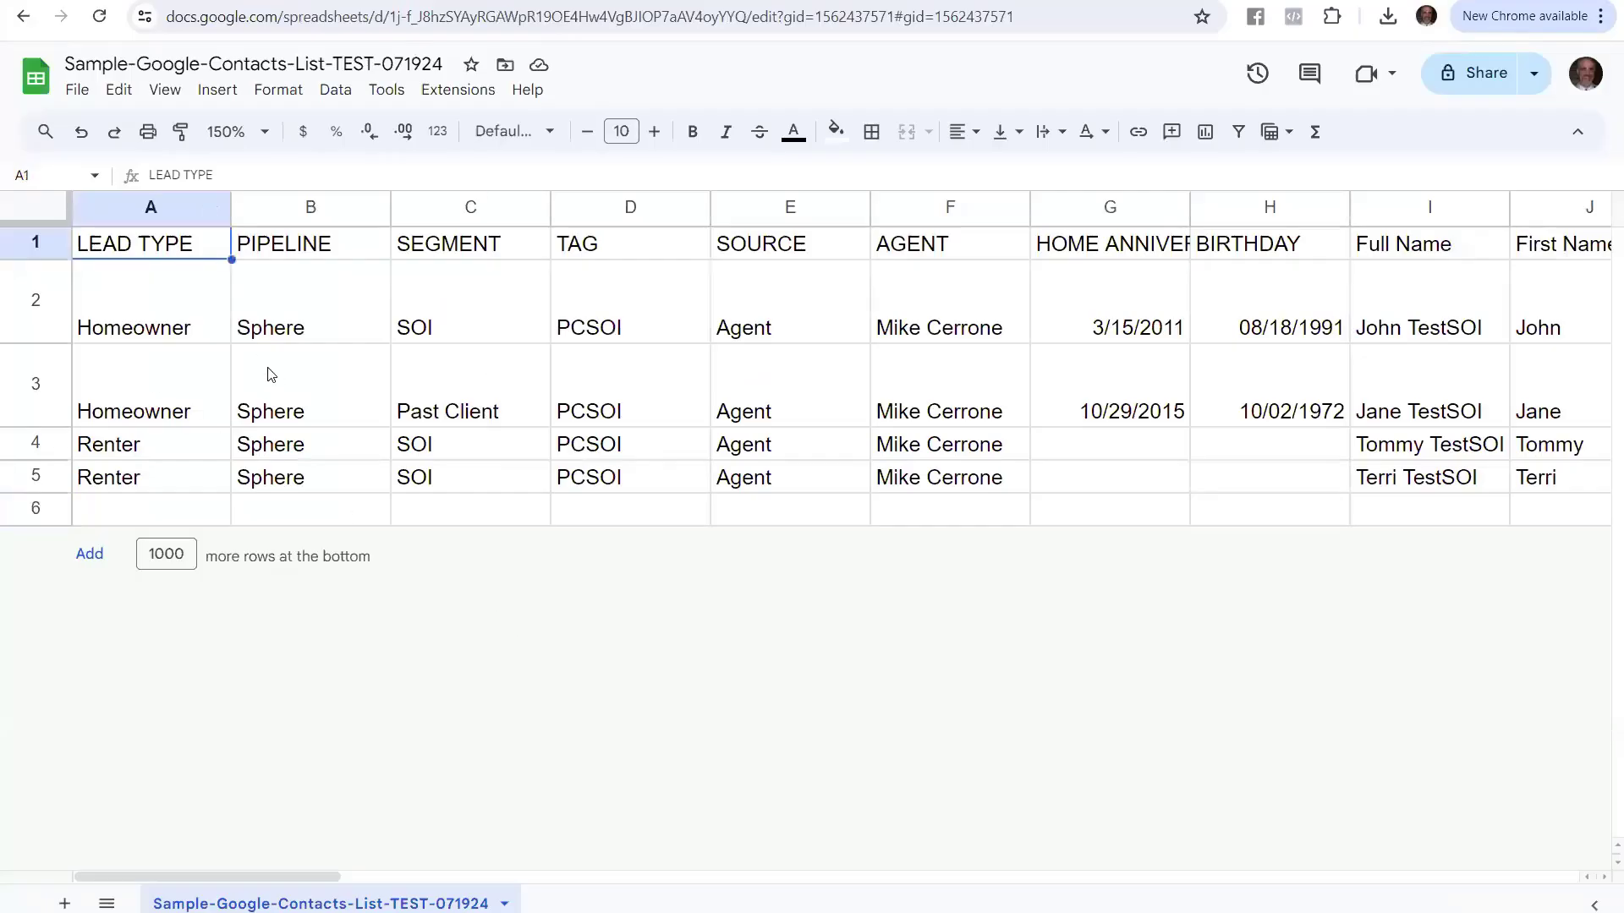
key(Down)
key(Down)
key(Down)
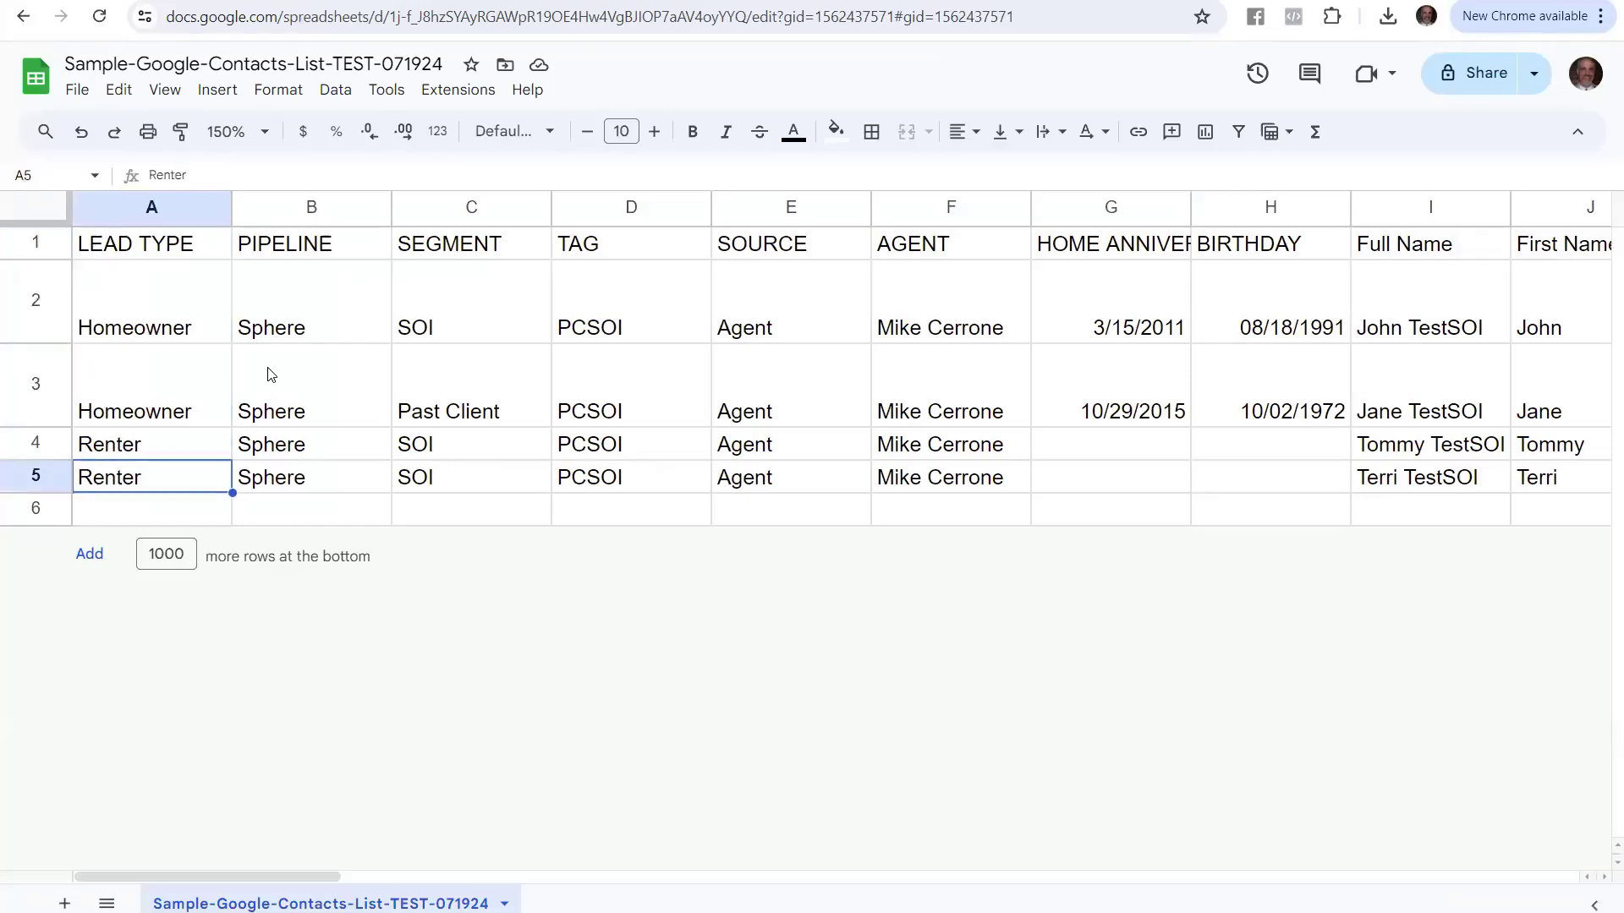
key(Up)
key(Up)
key(Up)
key(Down)
key(Down)
key(Down)
key(Down)
key(Down)
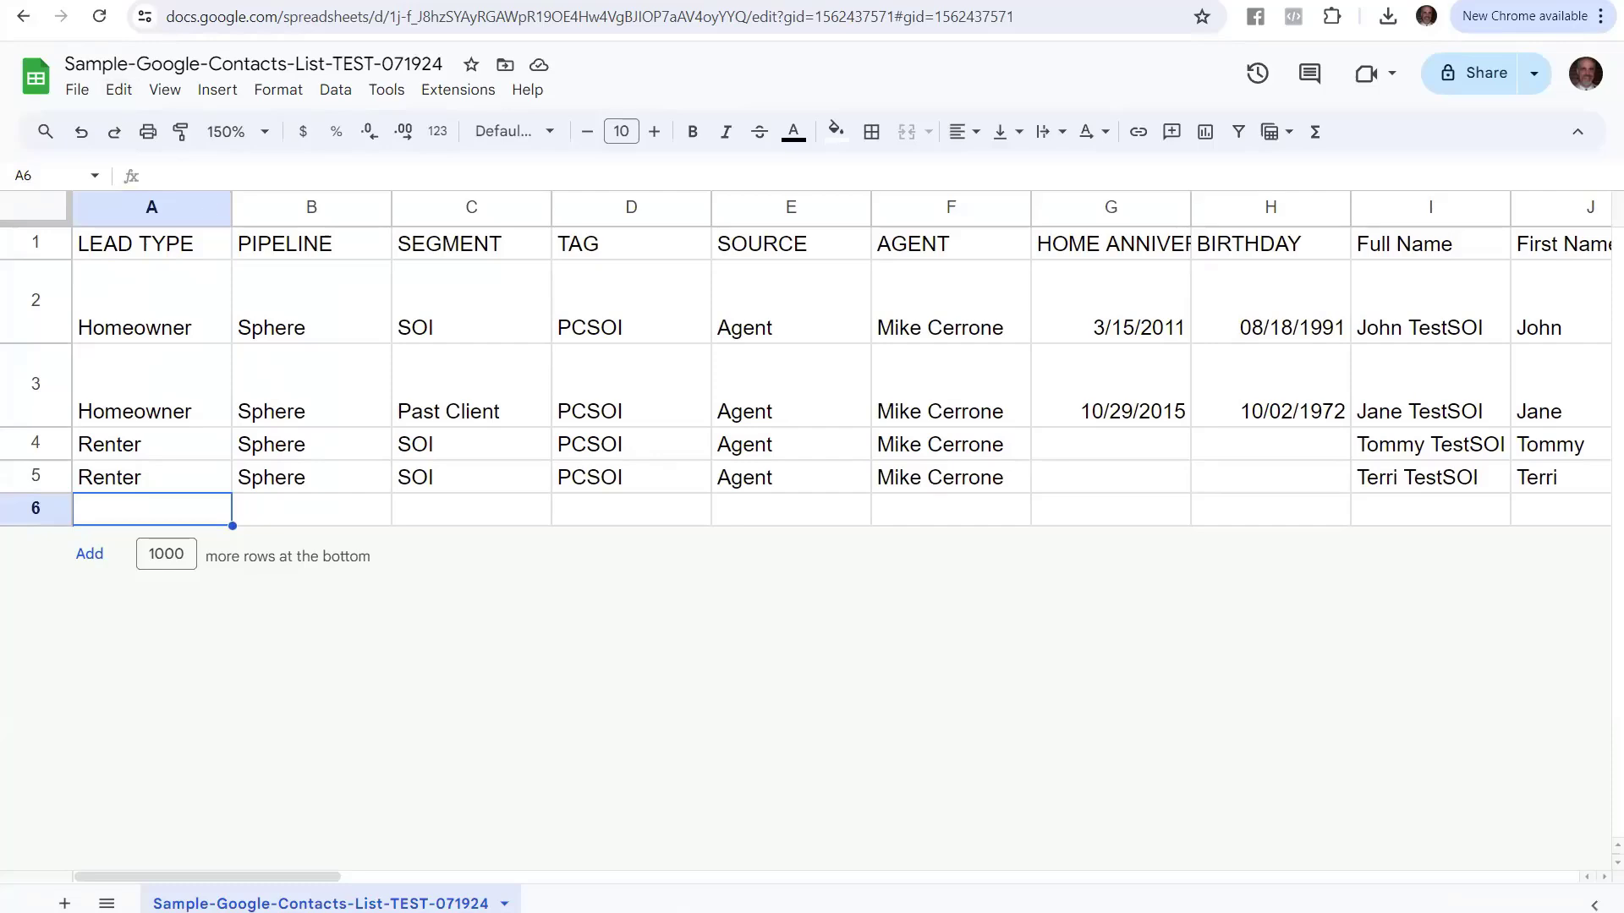
- Return to the Quick Start Guide and highlight the instructions for a CSV with a Lead Type column, including selecting the Other option
click(110, 0)
click(630, 494)
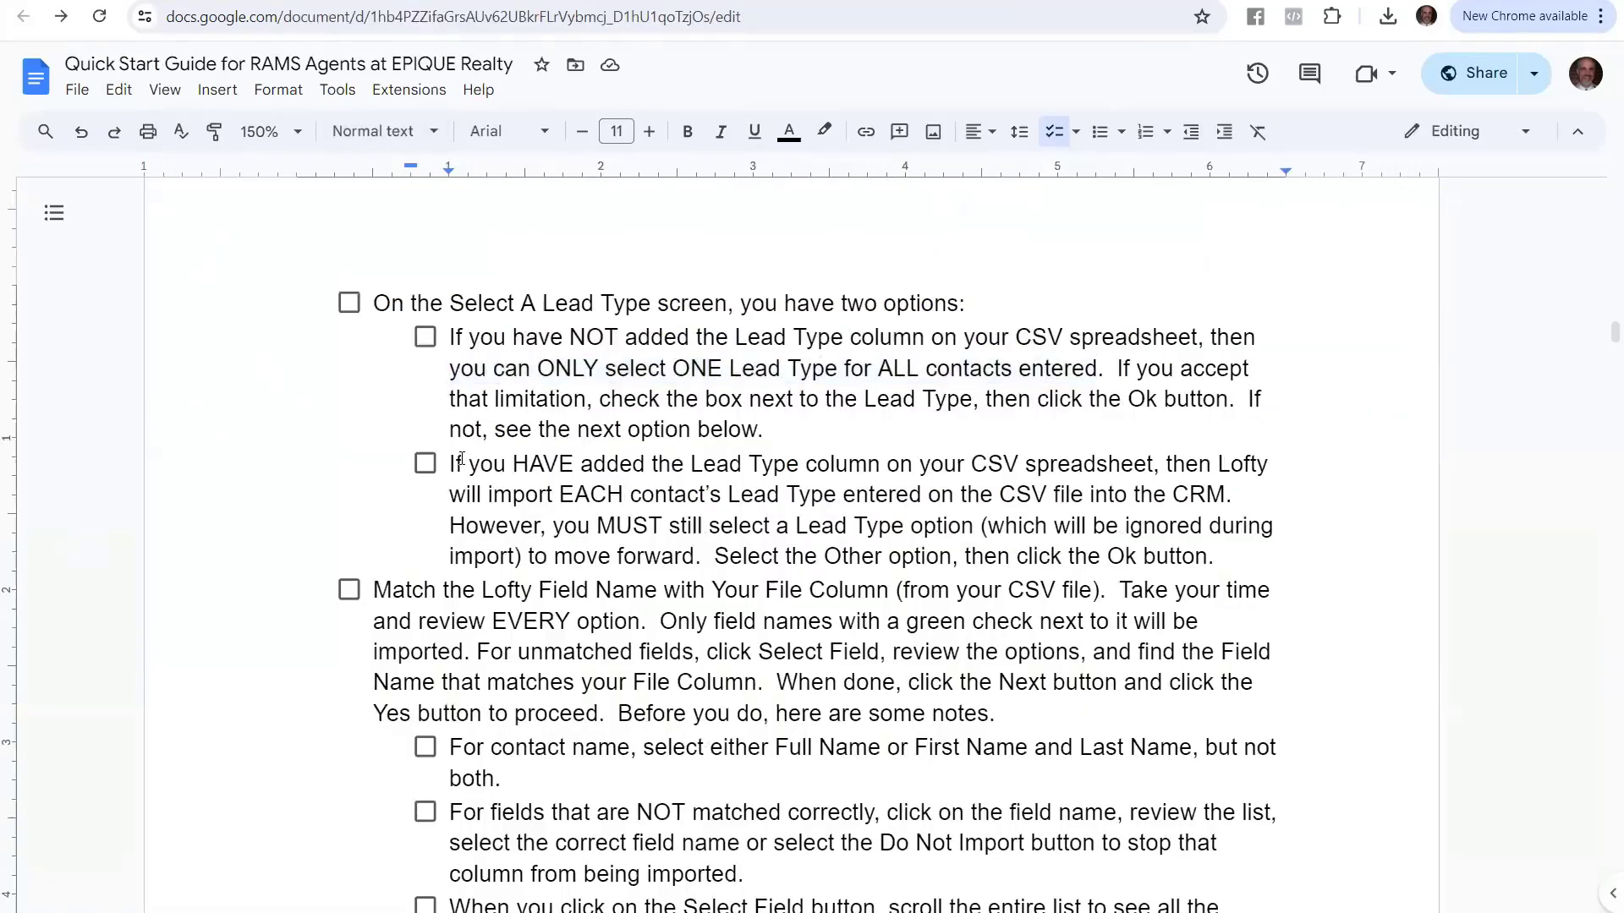
drag(451, 465, 1164, 466)
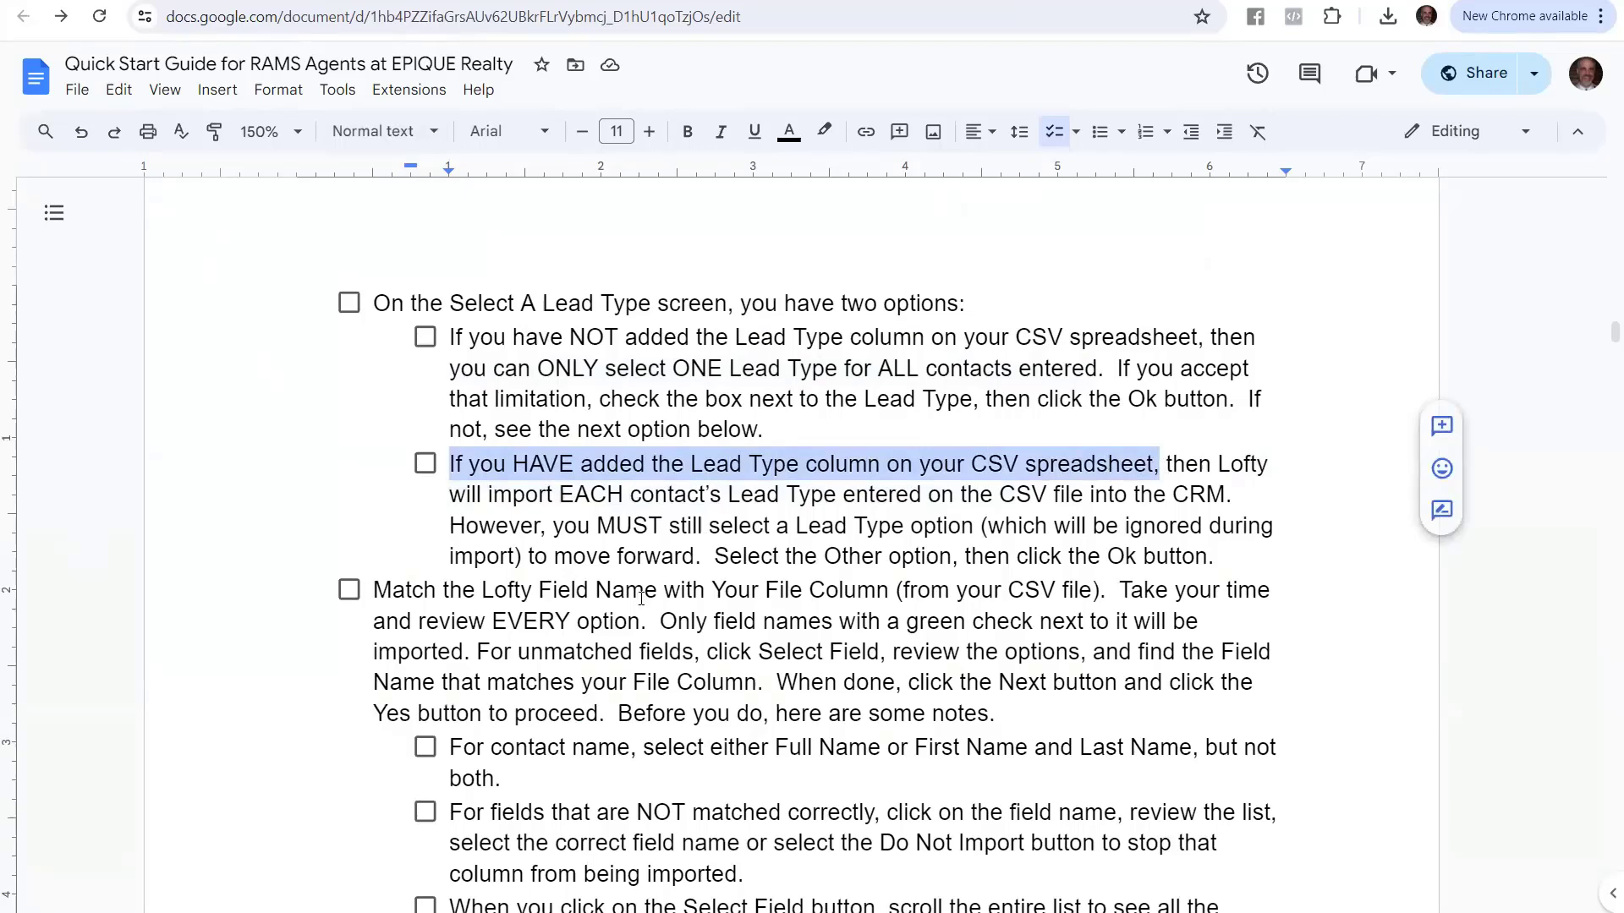
drag(467, 497, 1214, 498)
click(804, 526)
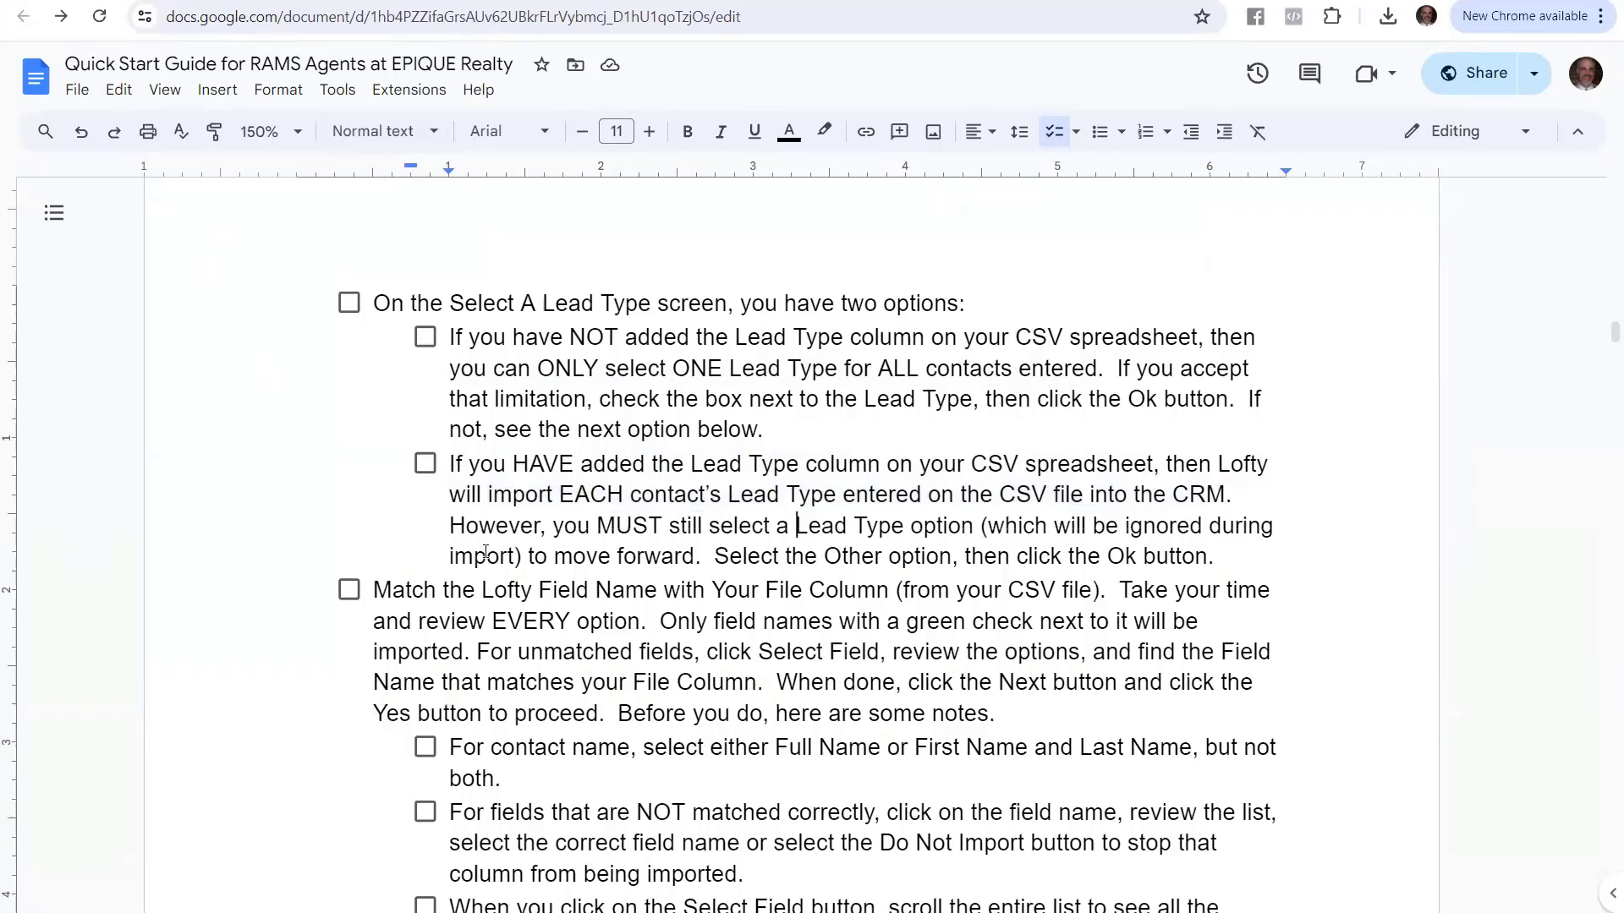
drag(449, 518, 1221, 553)
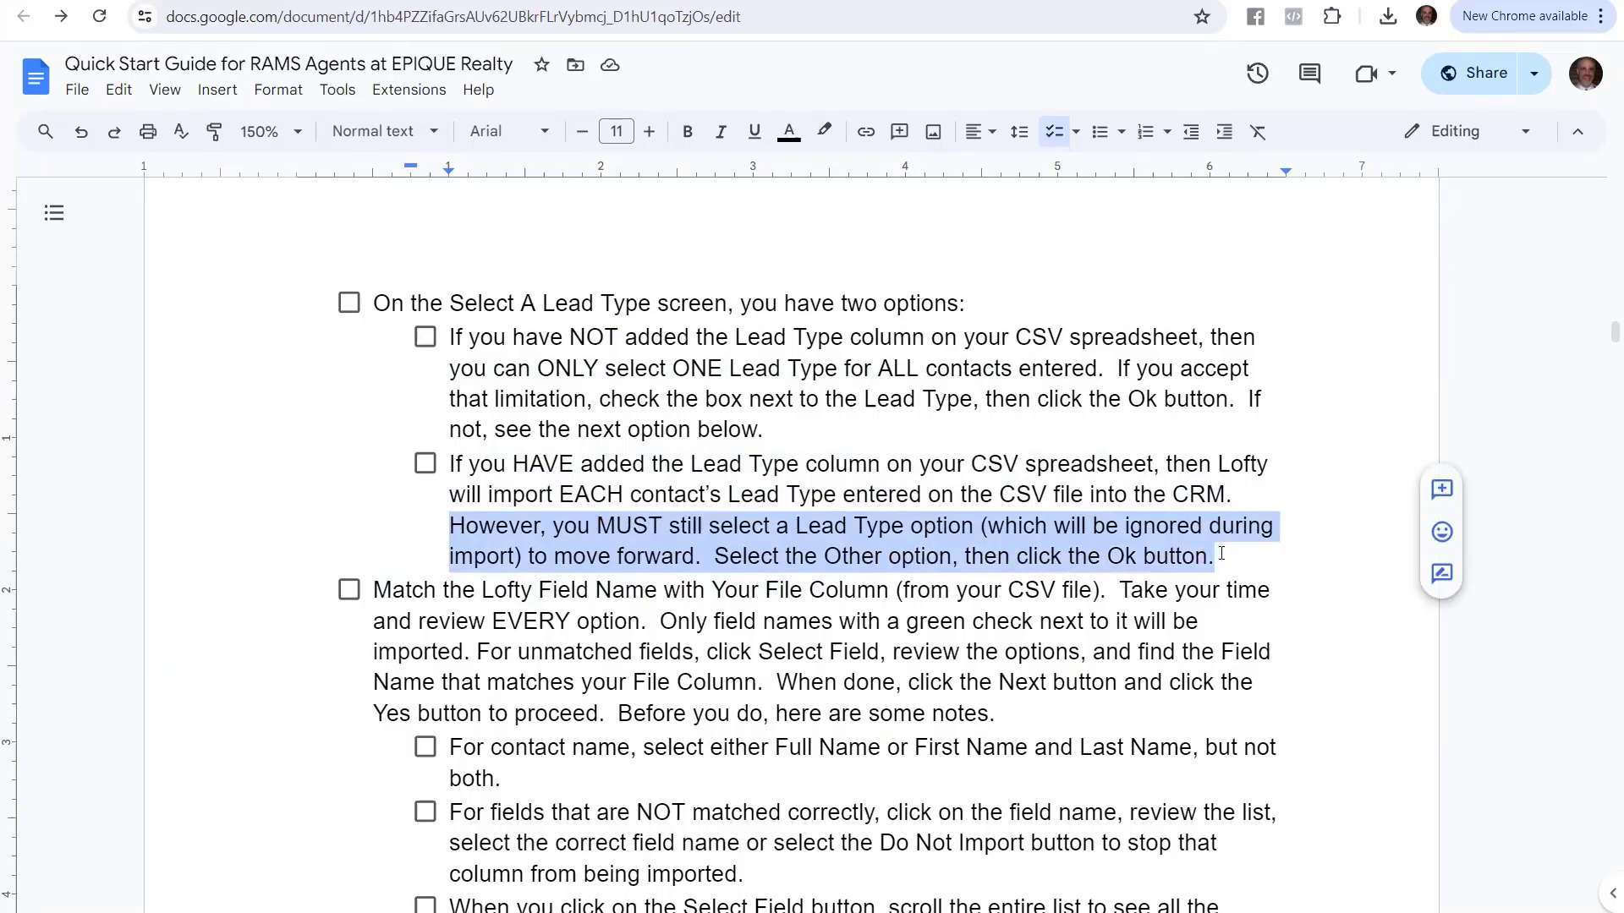
click(733, 525)
- Switch to Lofty and check the Select A Lead Type dialog against the LEAD TYPE column in the contacts spreadsheet
key(ctrl+Tab)
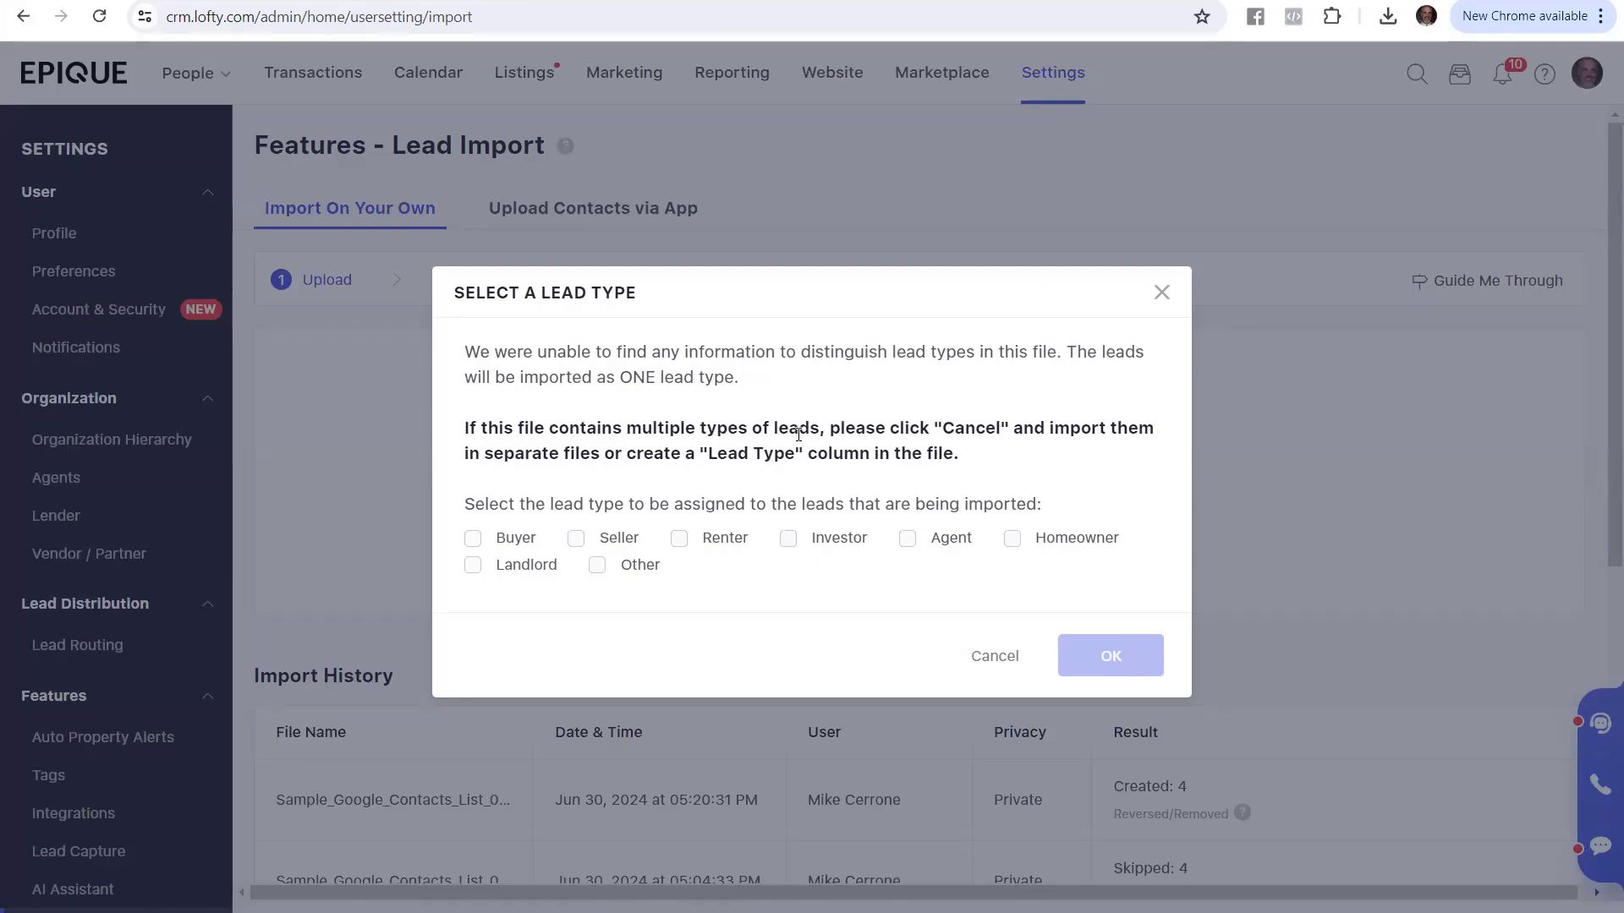
click(403, 1)
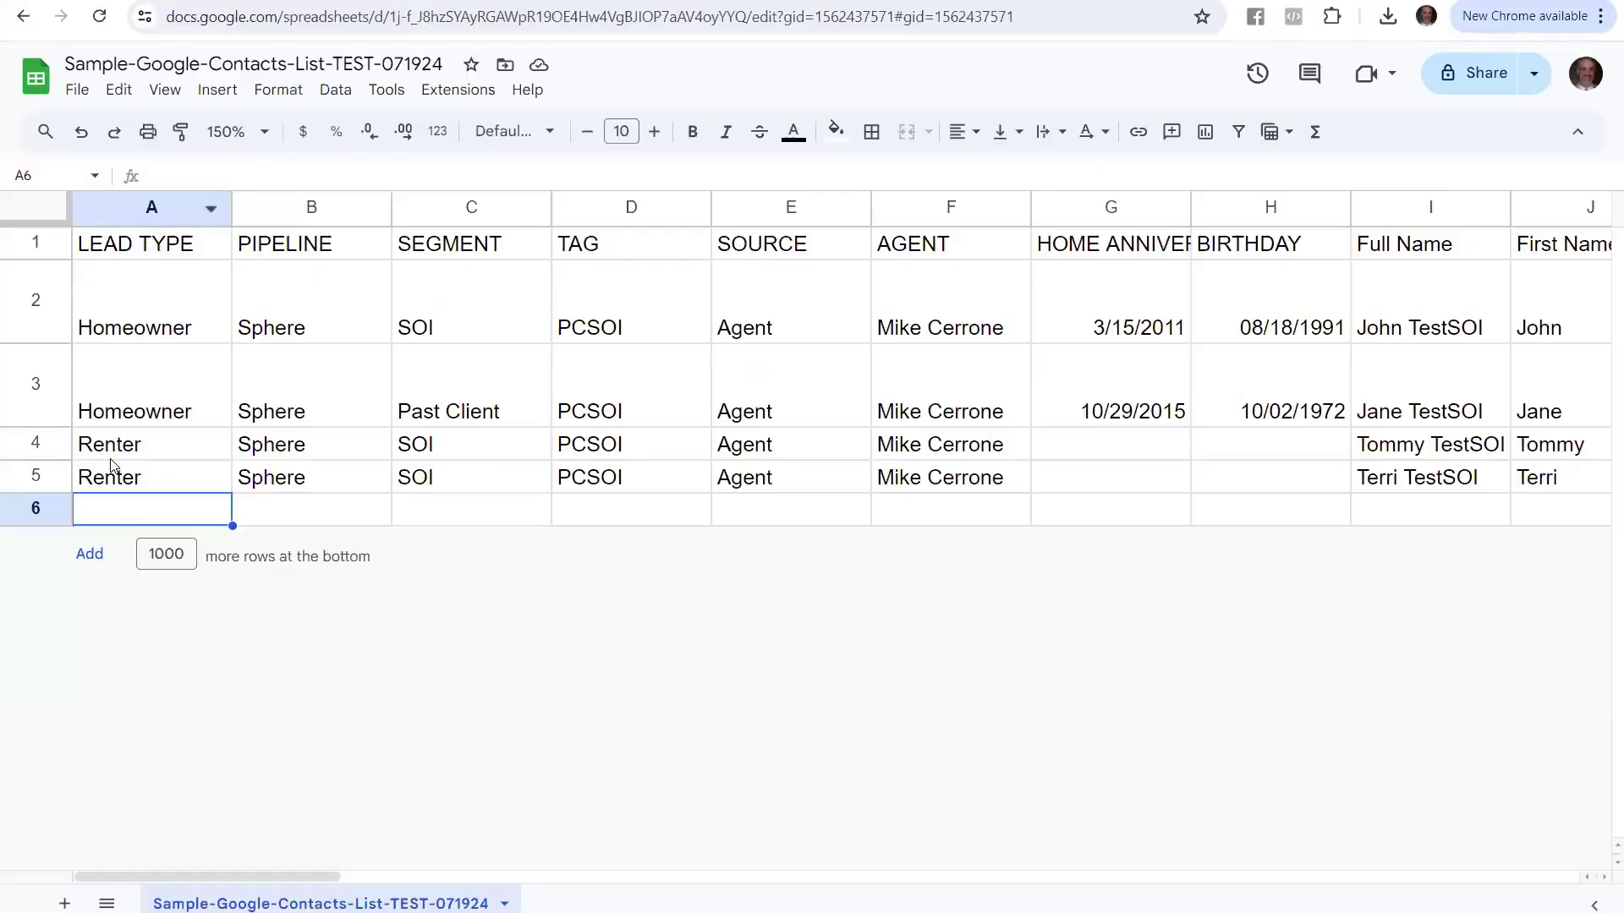
click(212, 1)
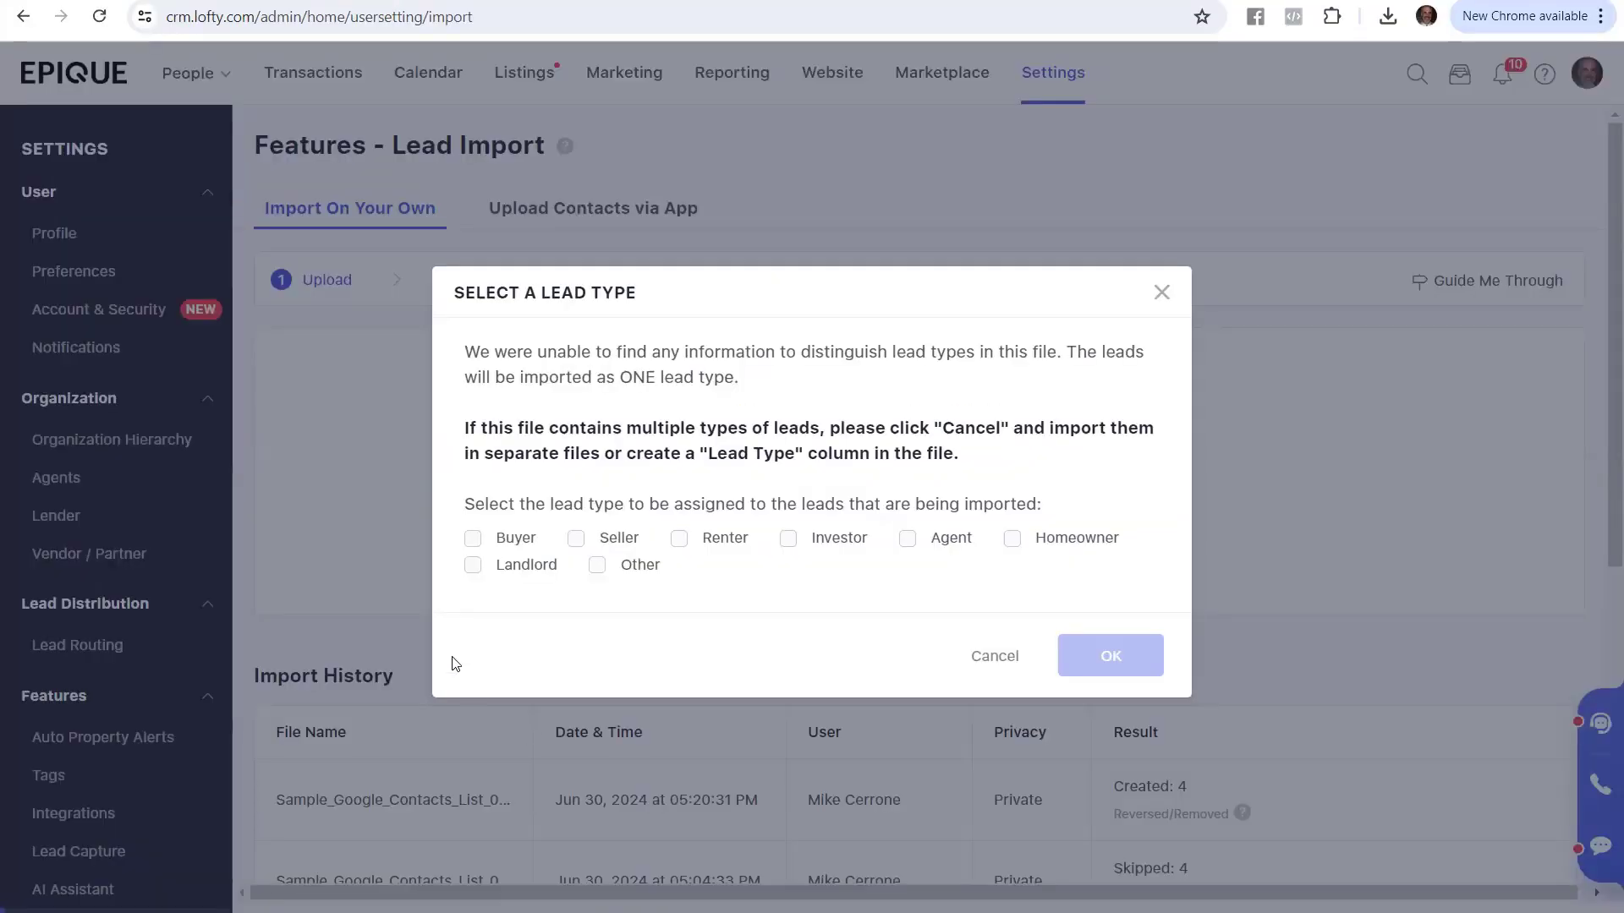
- Select Other as the lead type for the imported leads and confirm the dialog
click(599, 565)
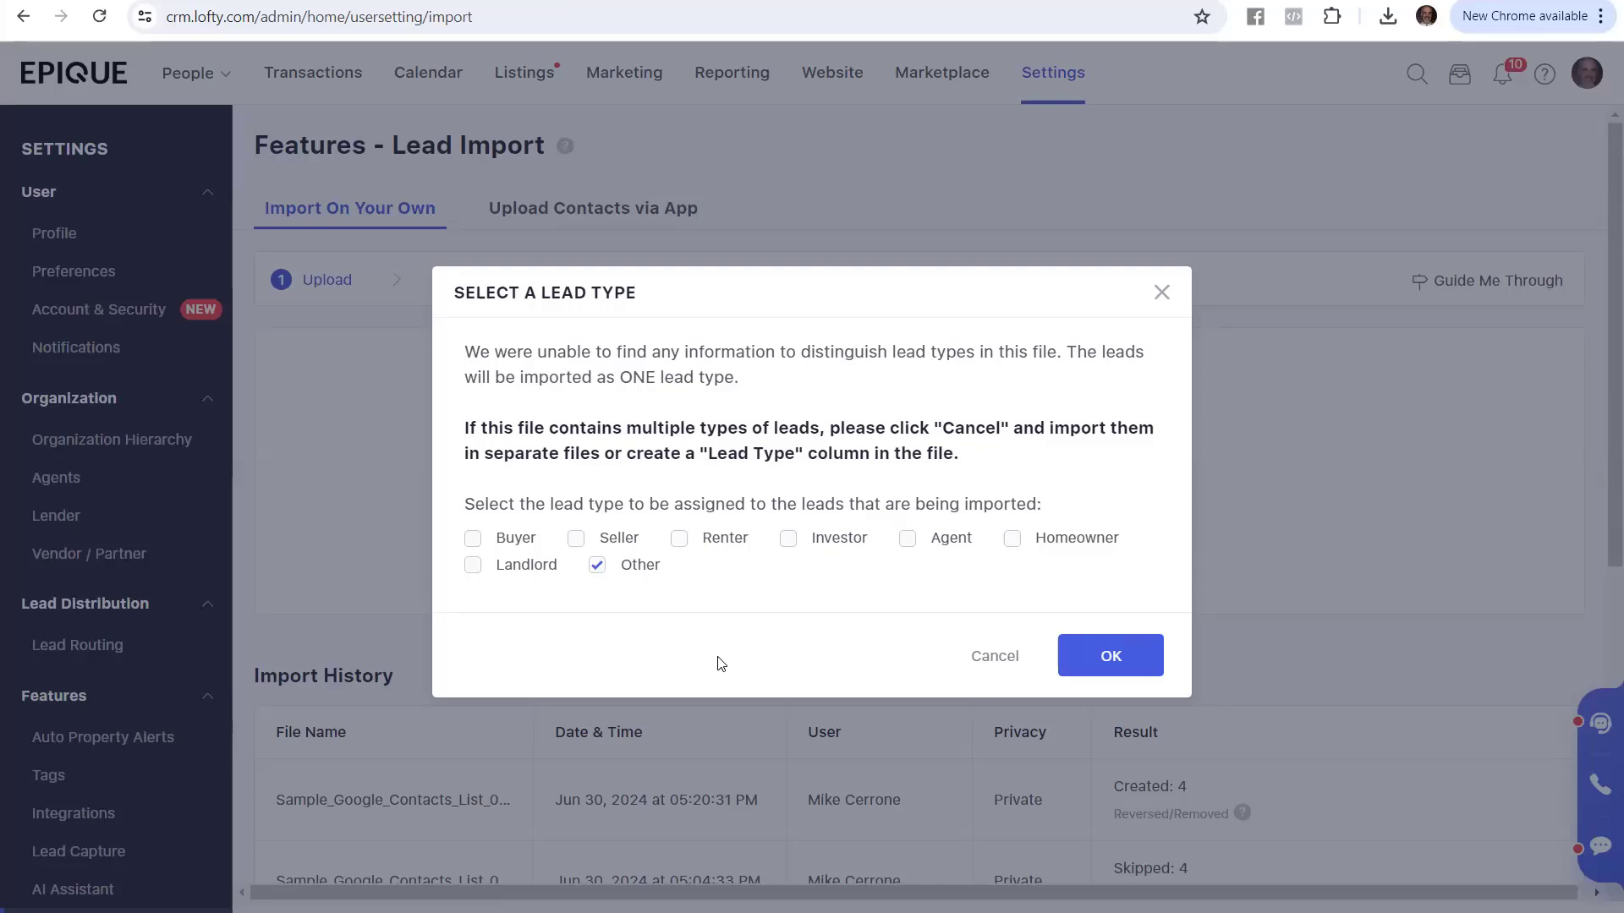
click(597, 569)
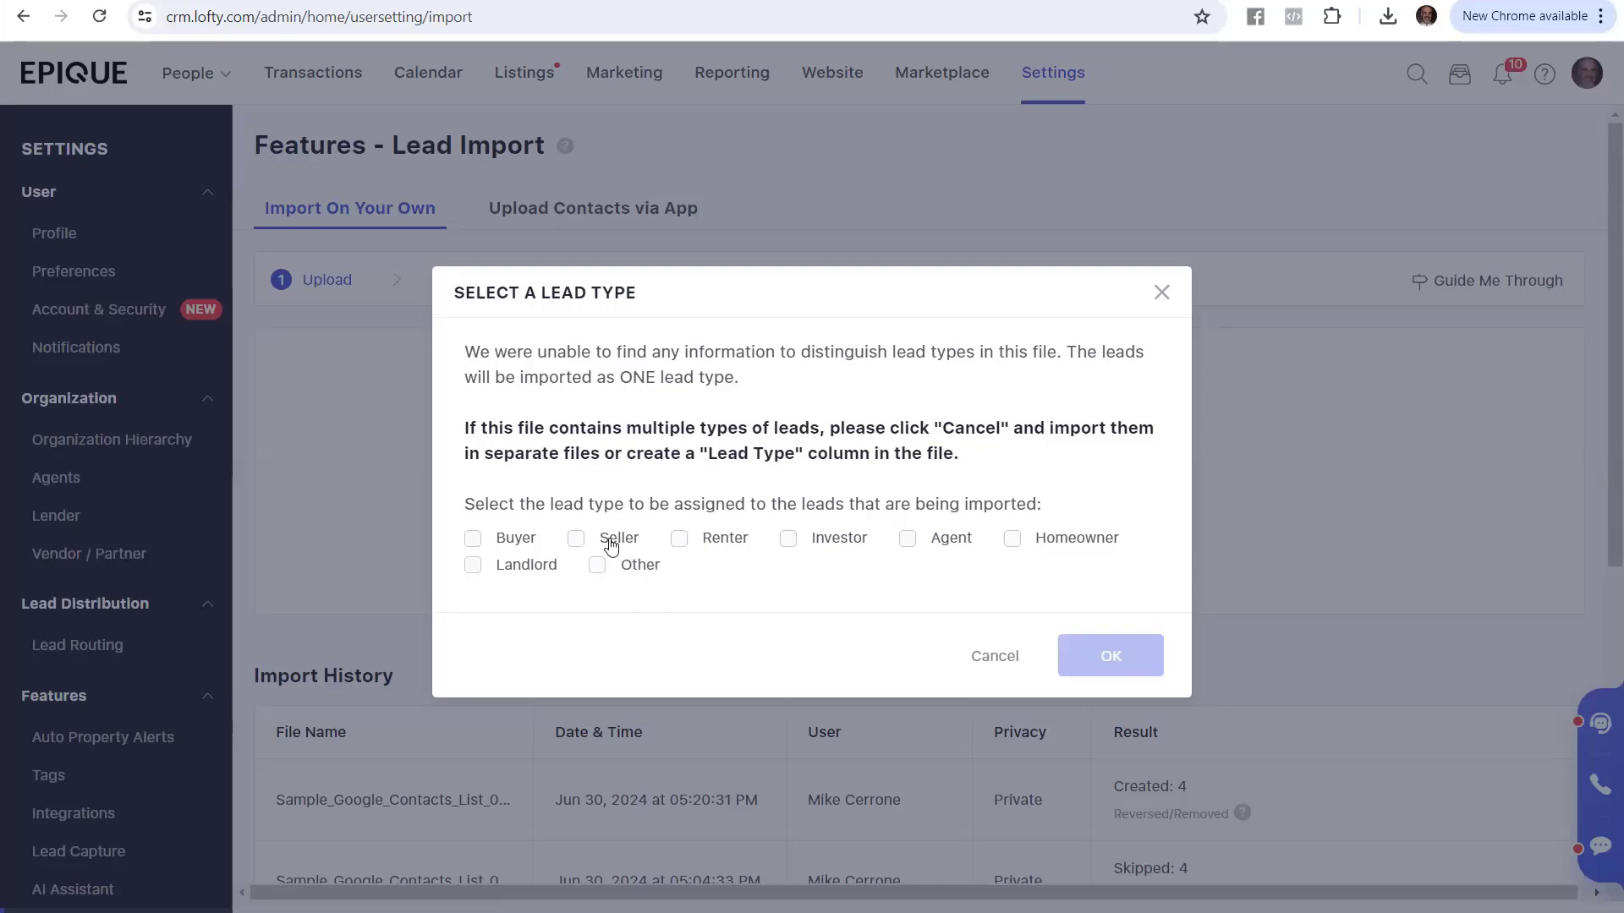
click(597, 566)
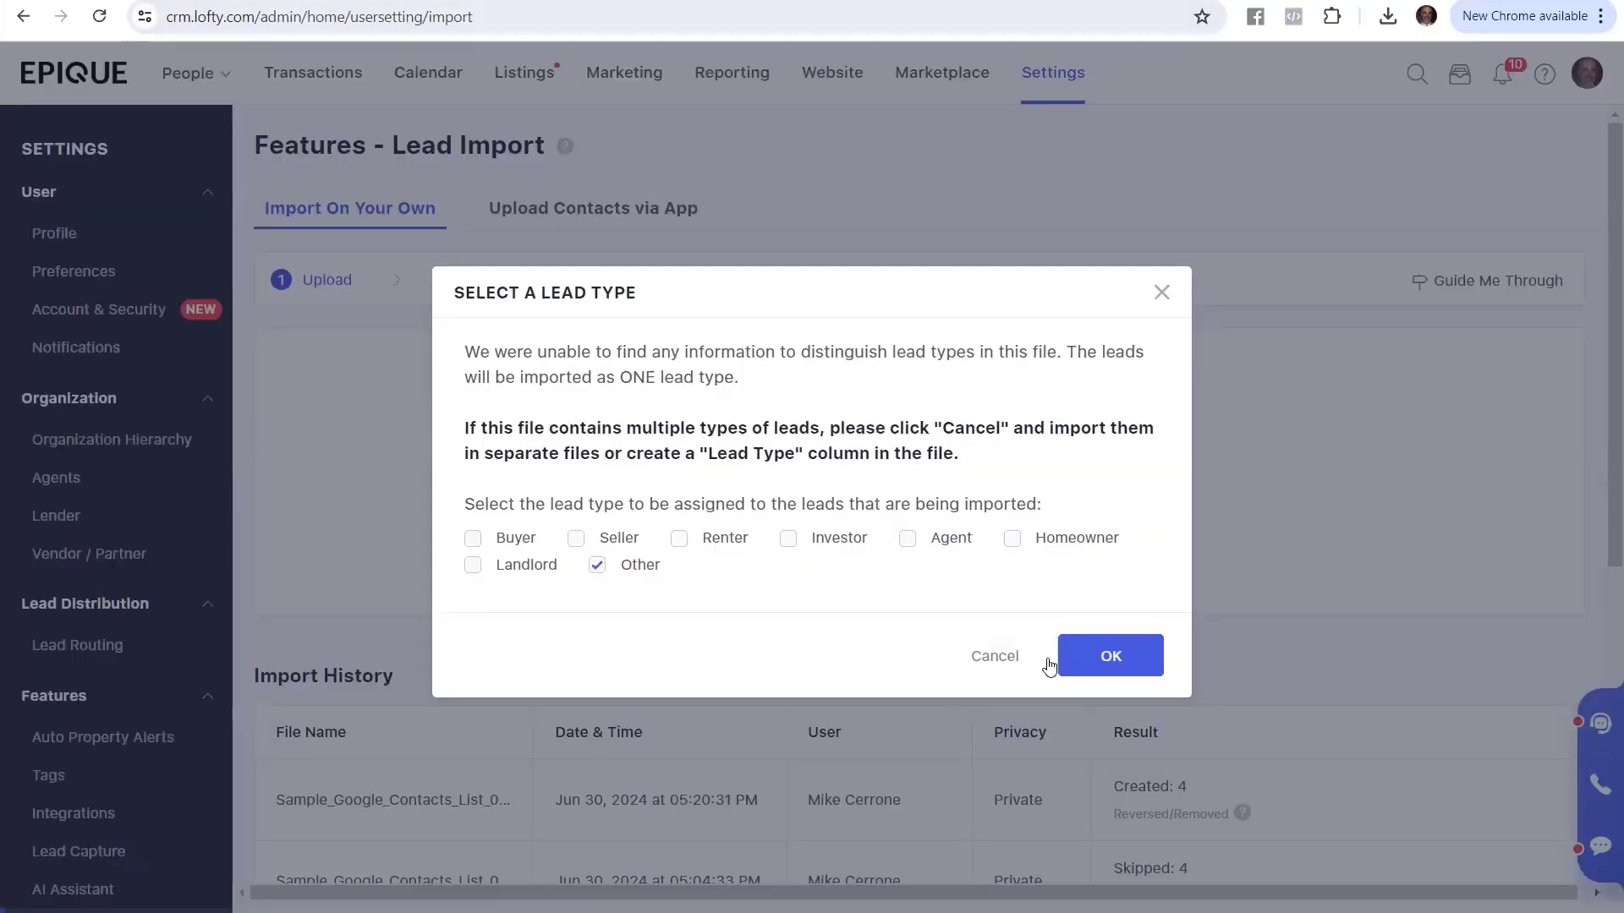
click(1108, 645)
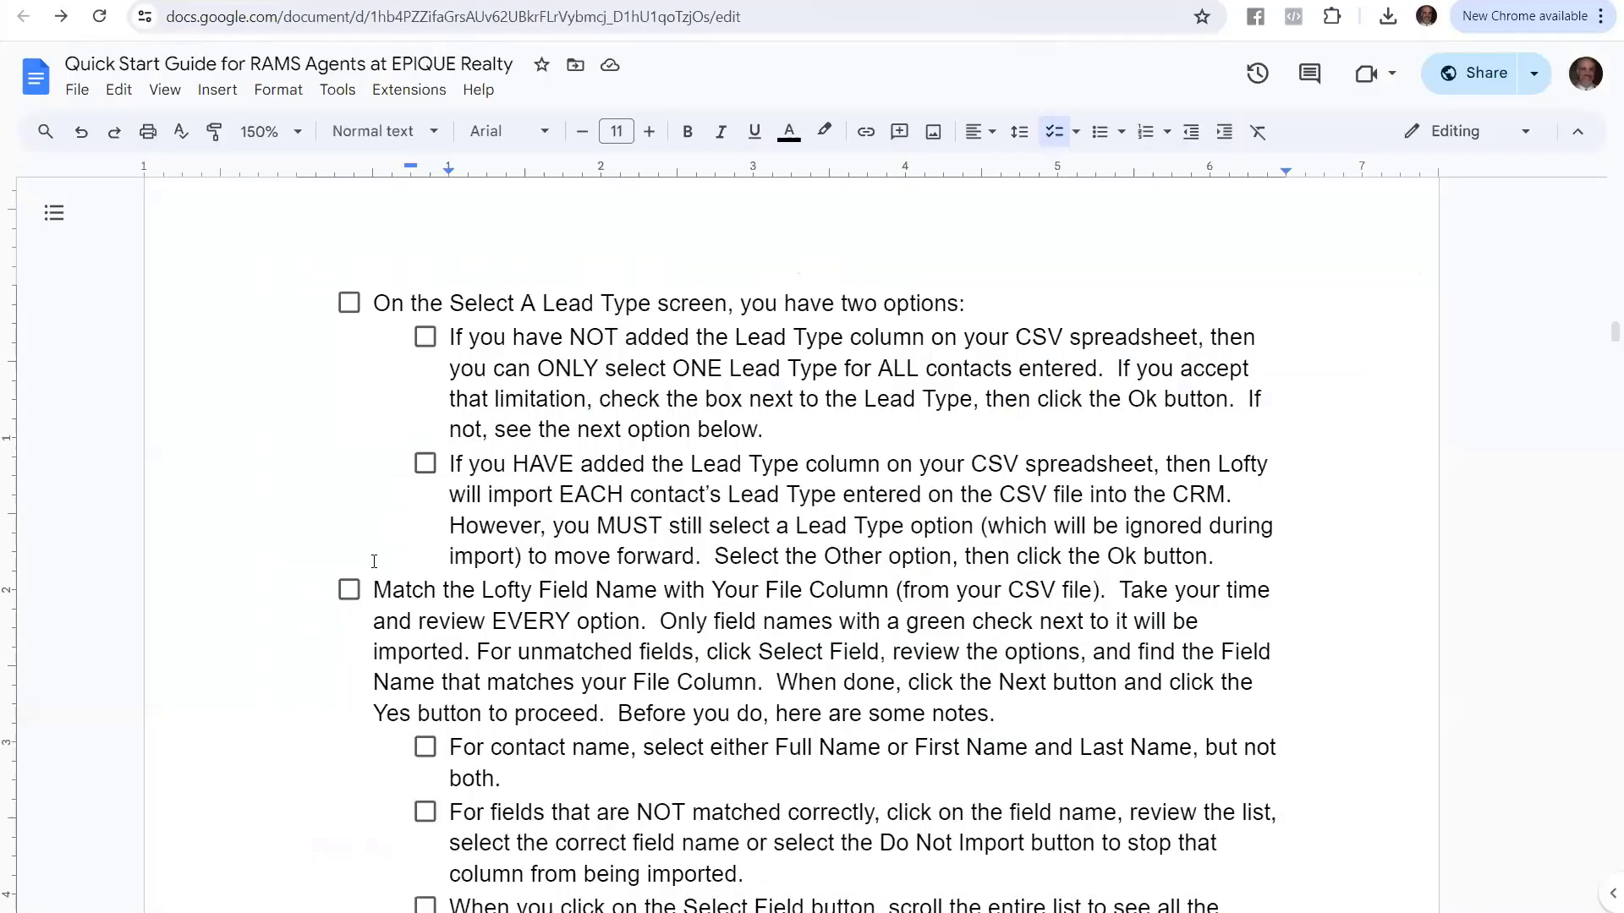
- Highlight the Quick Start Guide's instructions on matching Lofty field names, choosing the contact name, correcting mismatched fields and using Select Field
scroll(374, 561, down, 3)
drag(375, 378, 1104, 378)
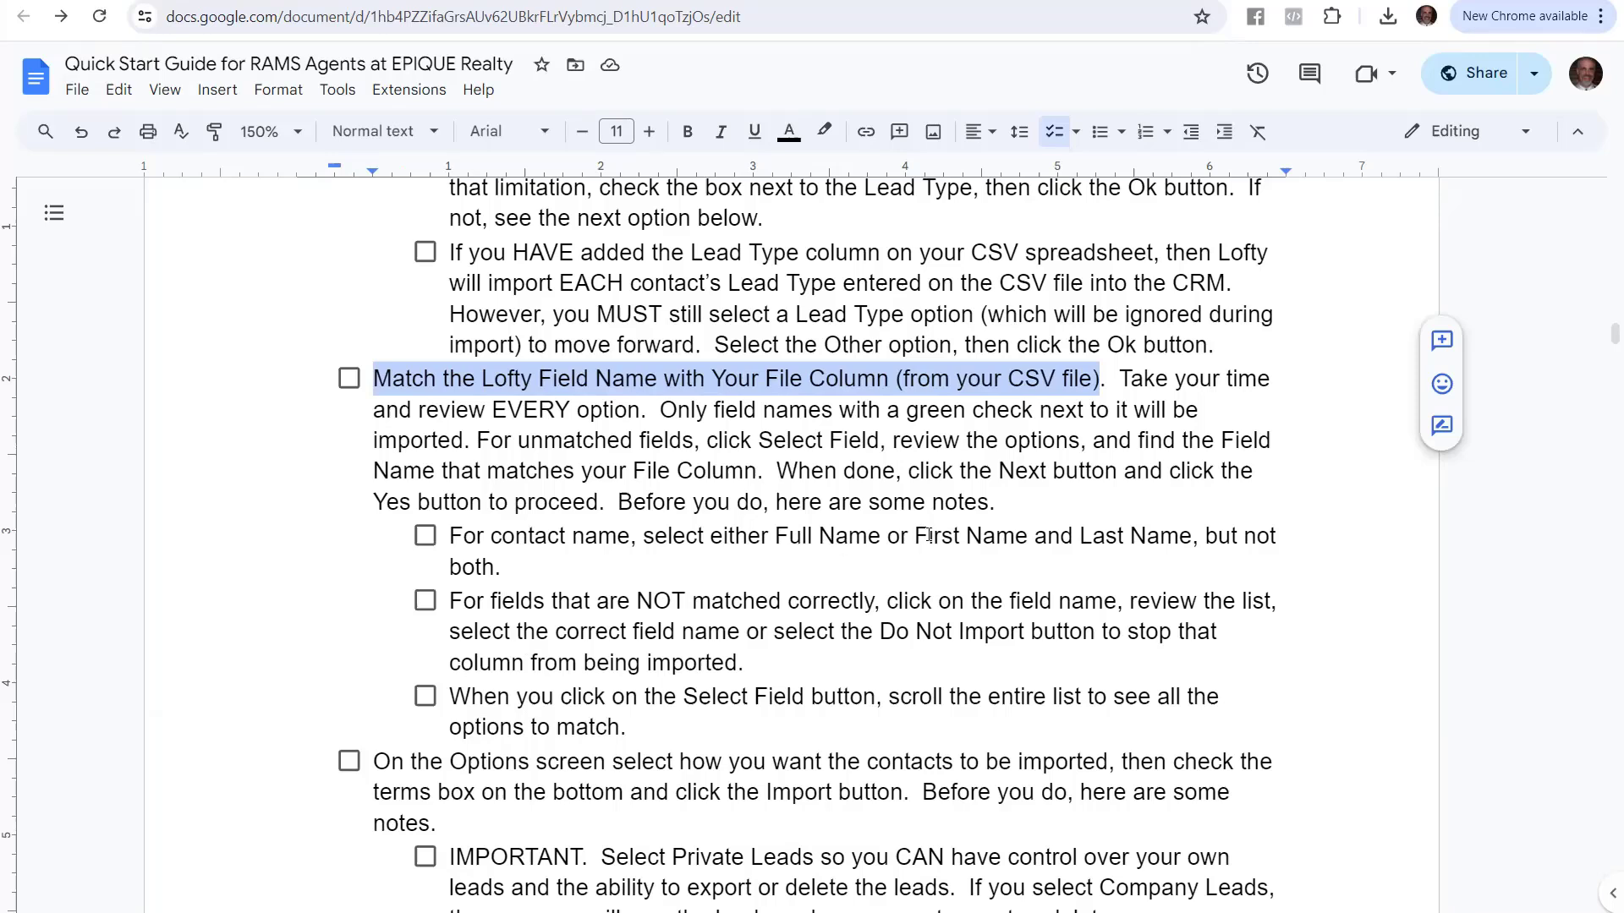
drag(888, 535, 912, 536)
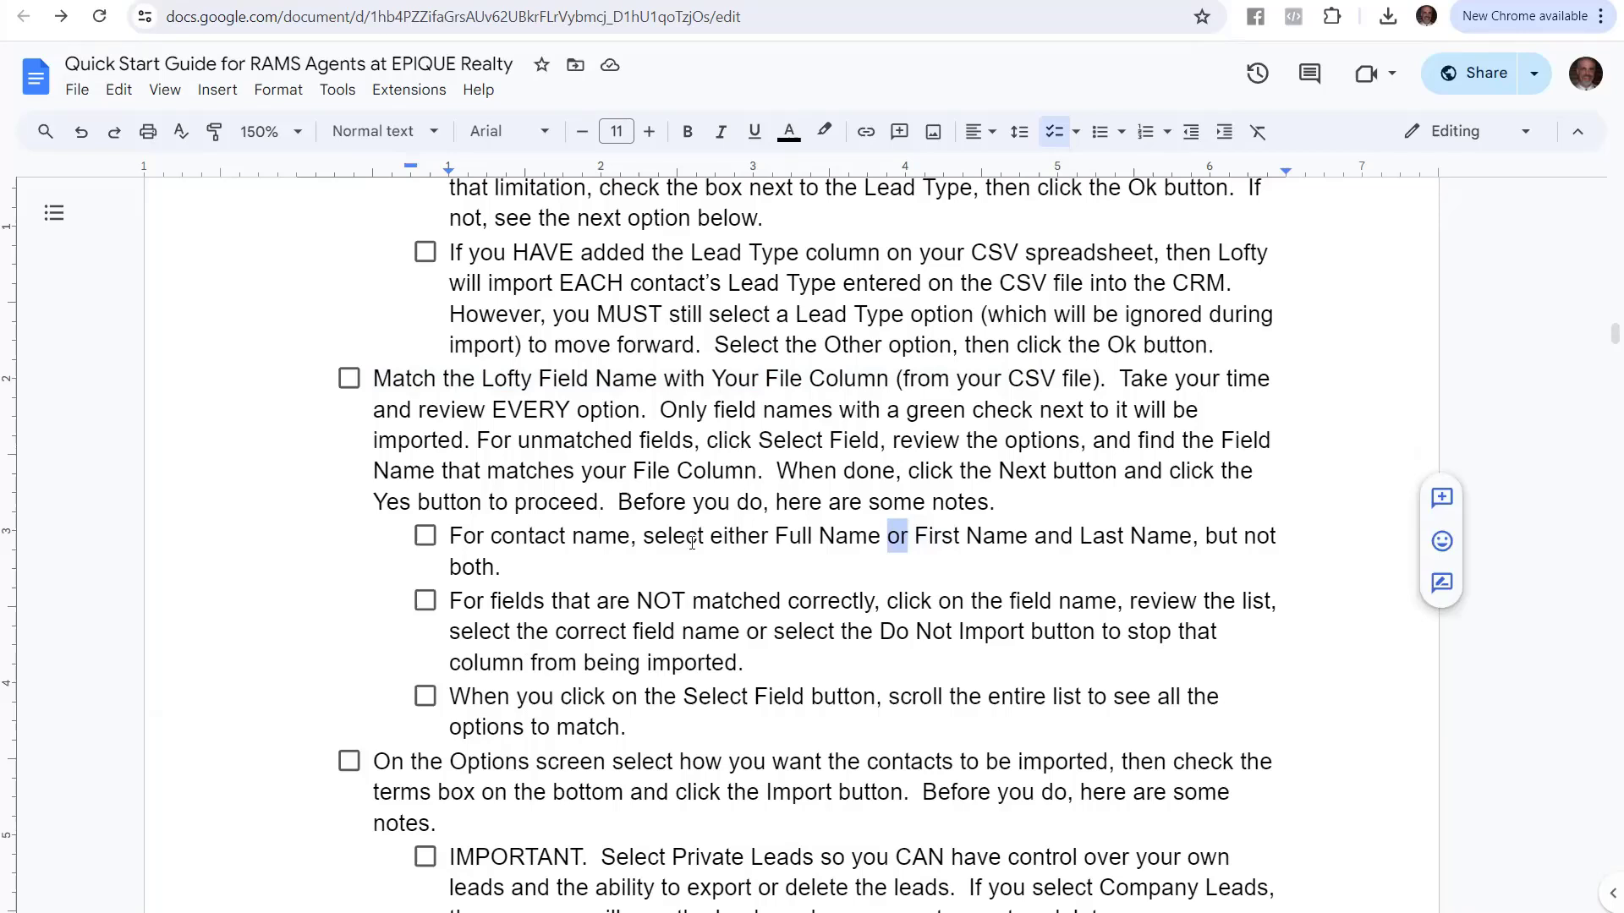
click(796, 674)
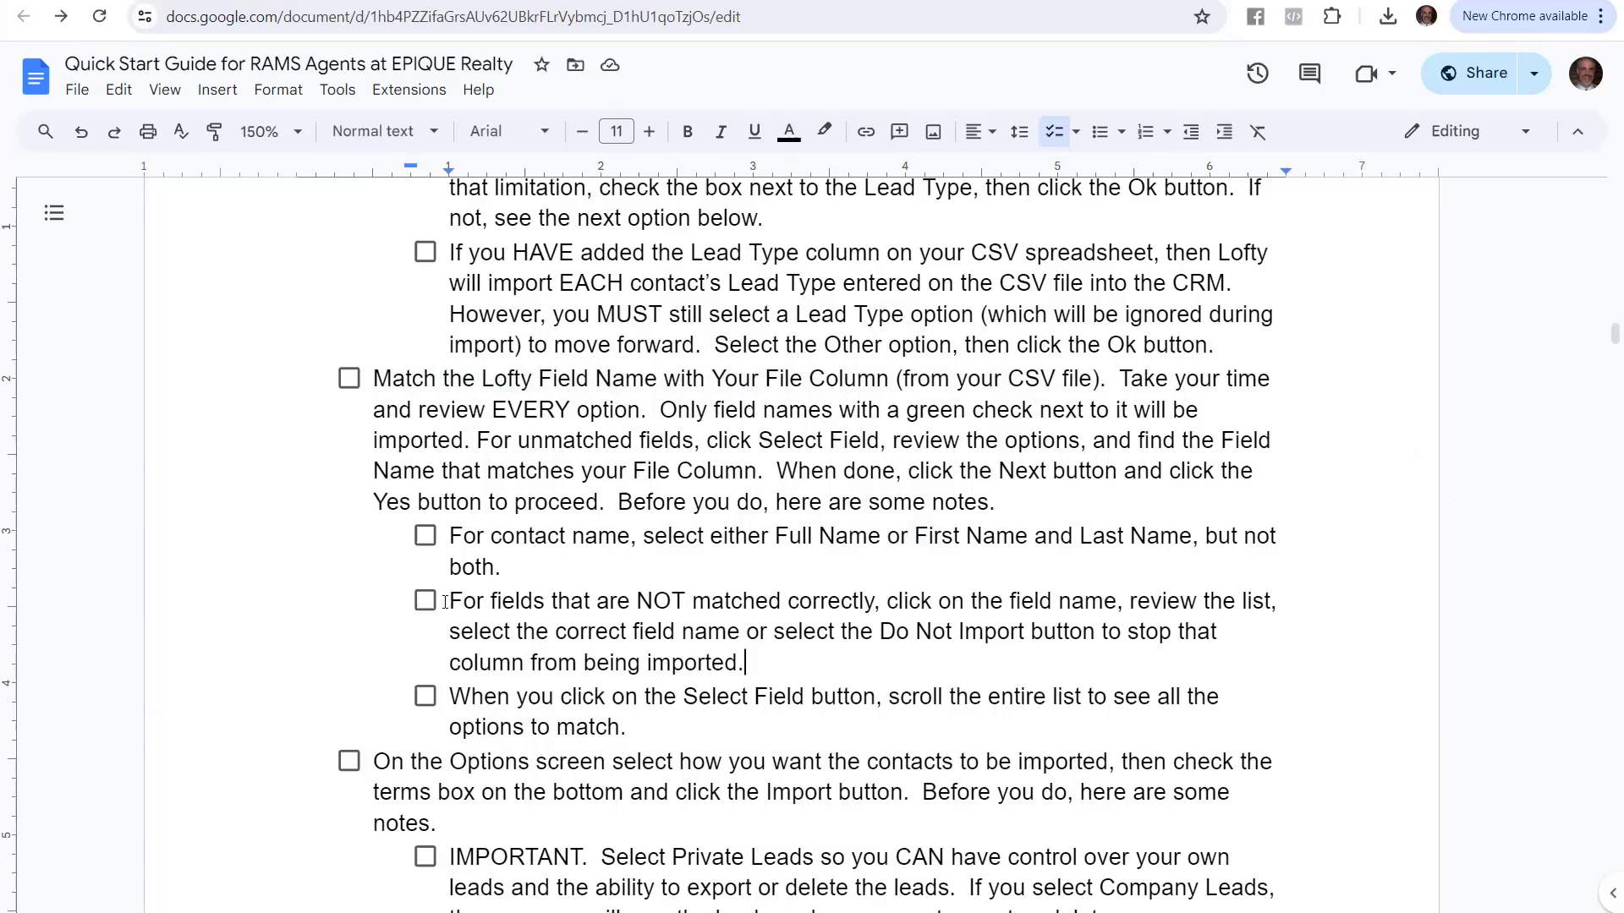
drag(443, 599, 877, 602)
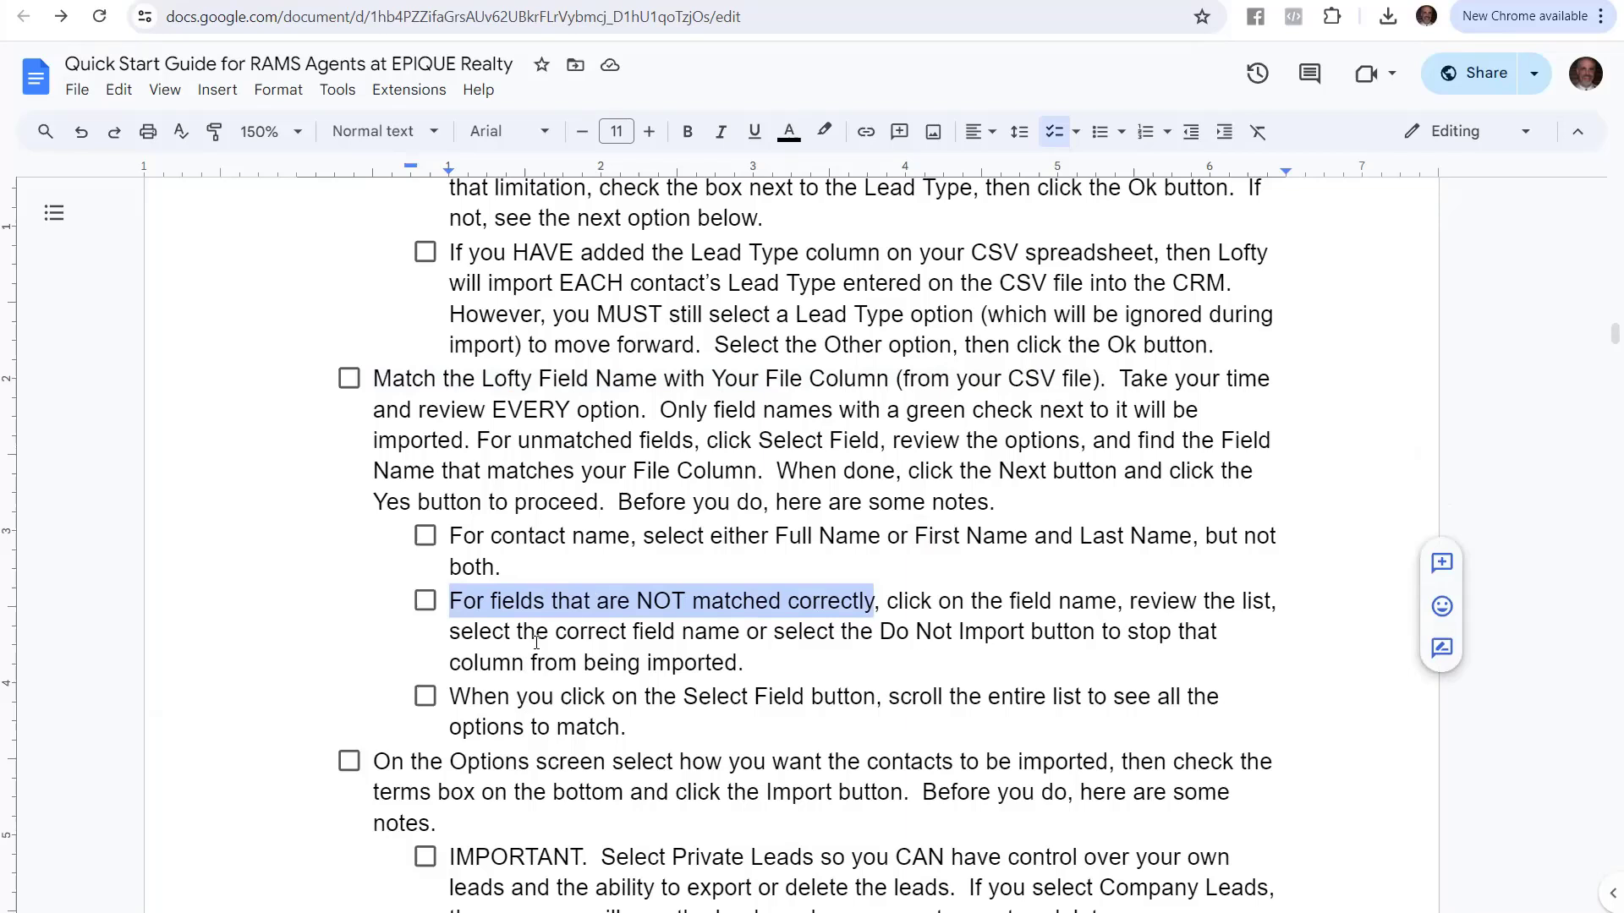
click(626, 696)
drag(450, 696, 878, 698)
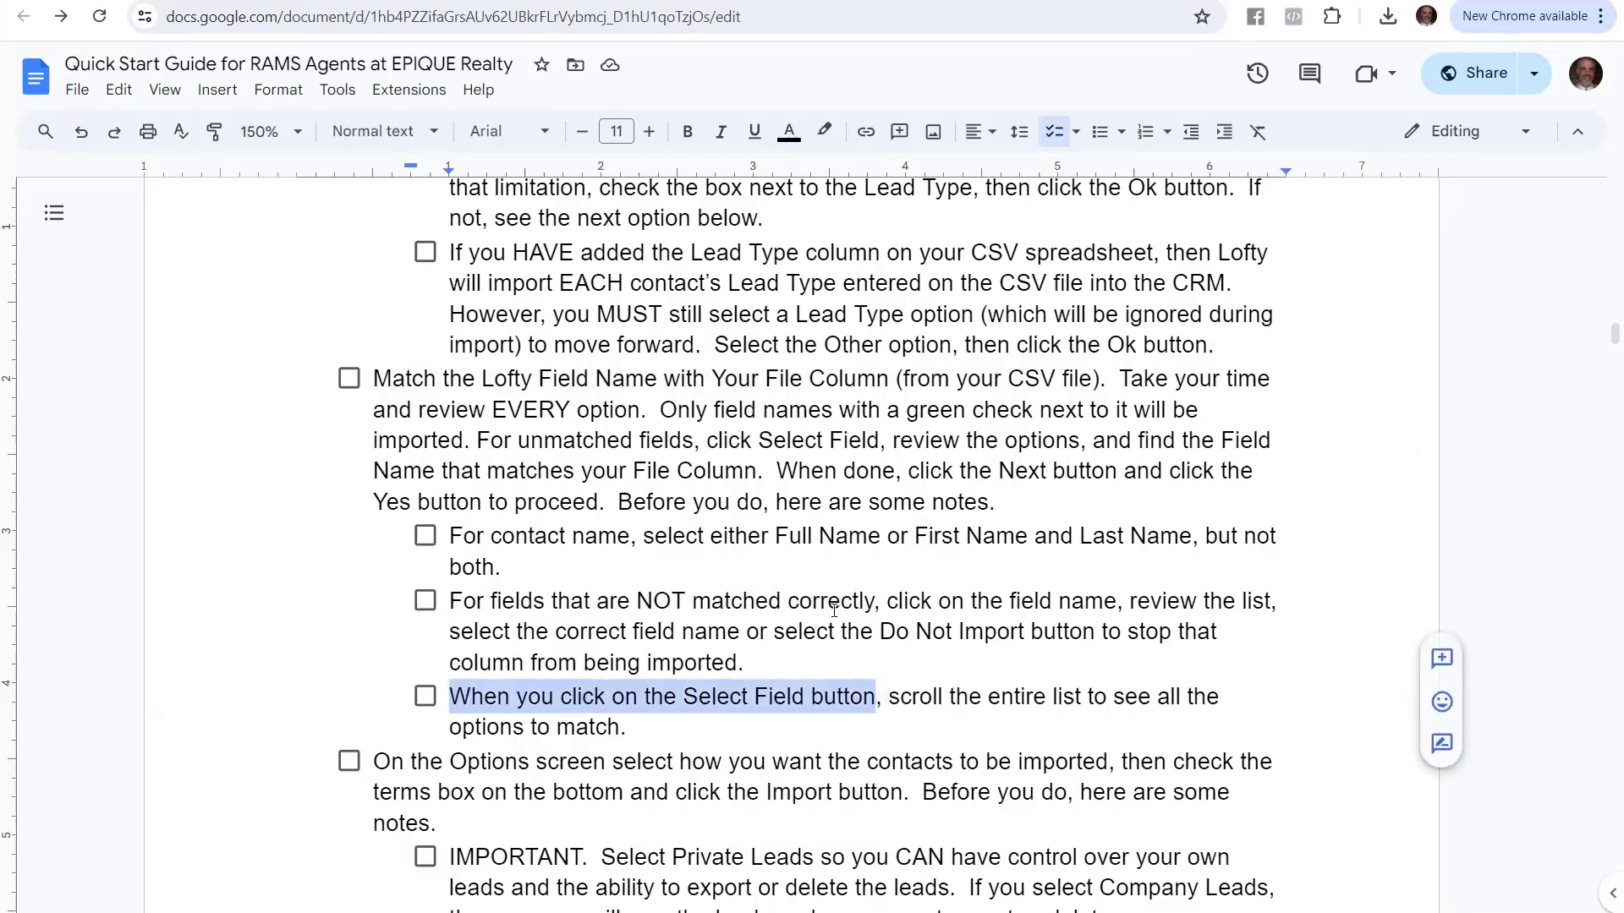
click(815, 541)
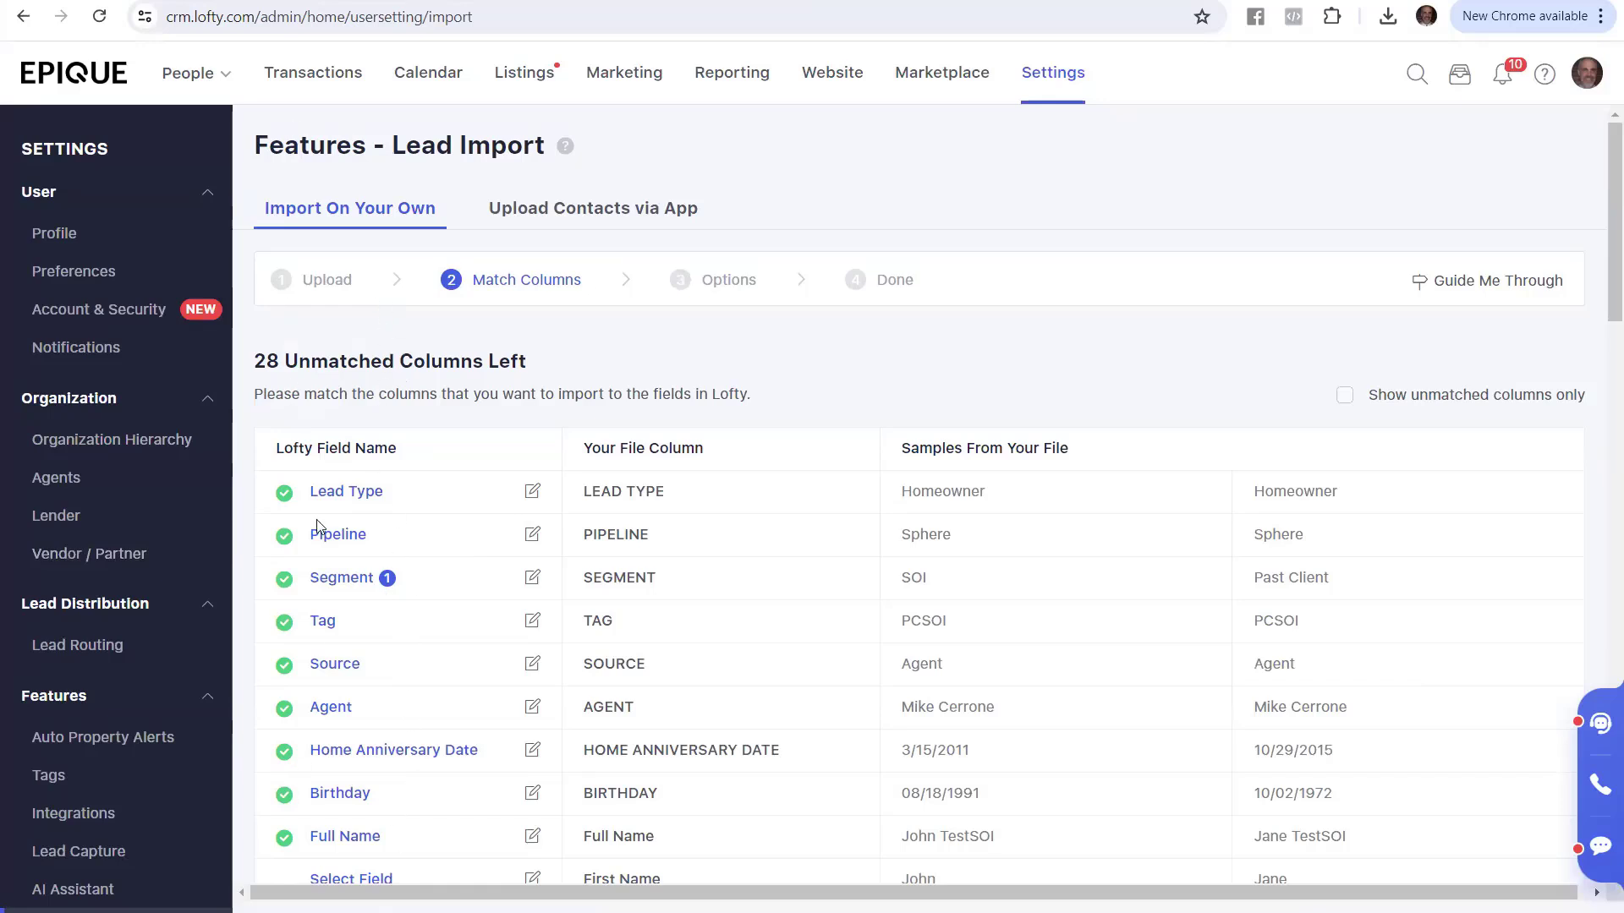
- Highlight the Lofty Field Name and Your File Column headings in the lead import's Match Columns table
drag(394, 448, 273, 454)
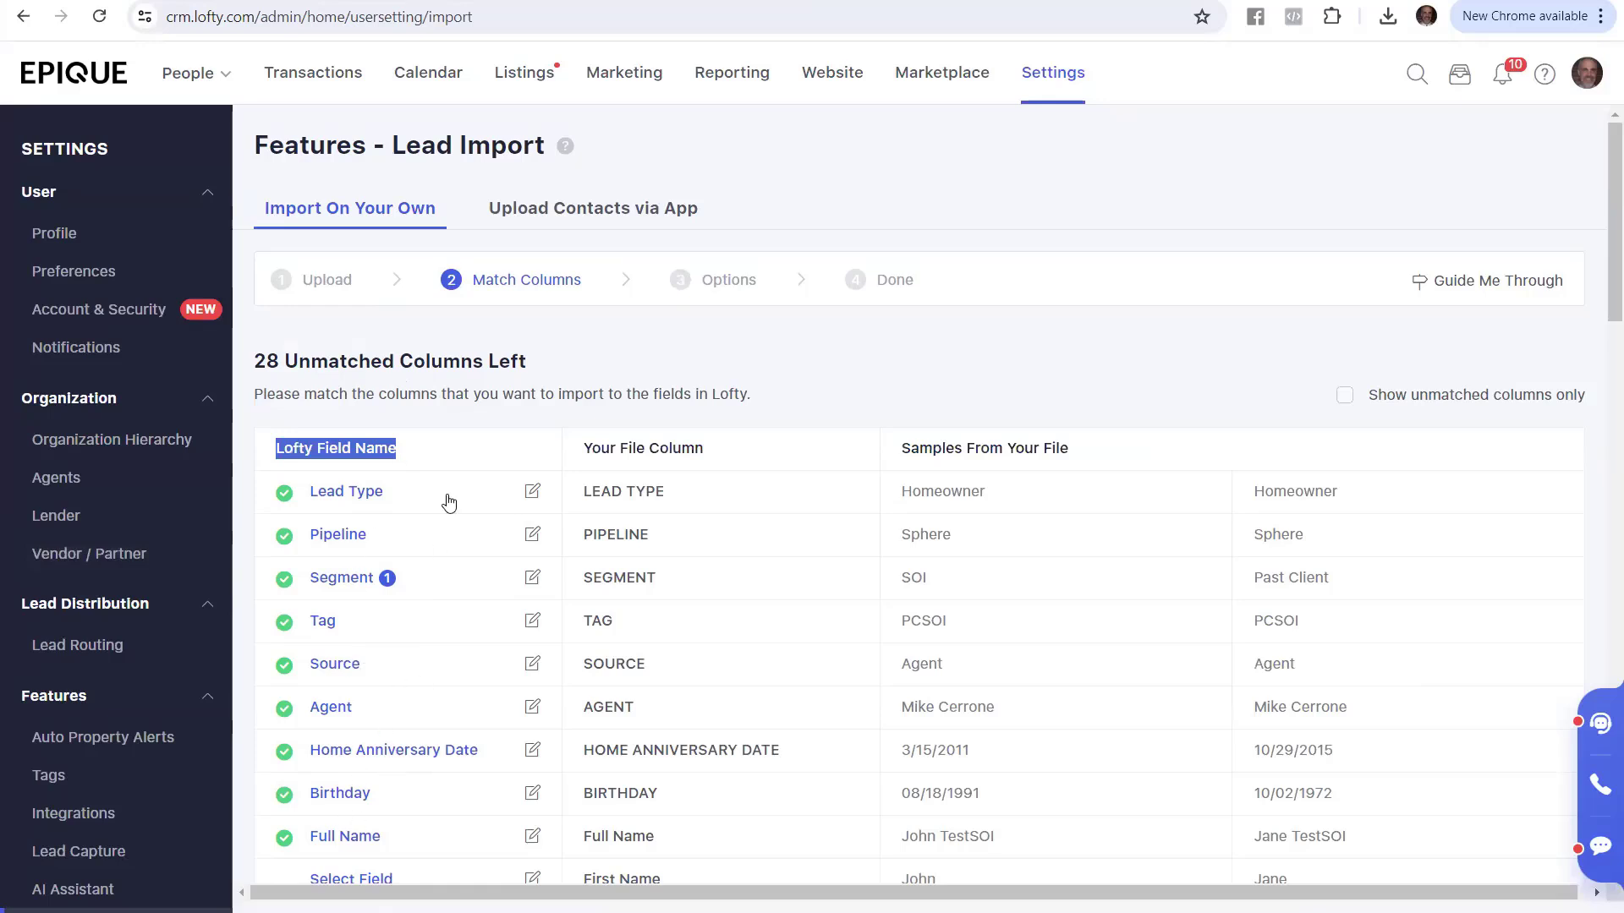
click(486, 464)
scroll(512, 445, down, 3)
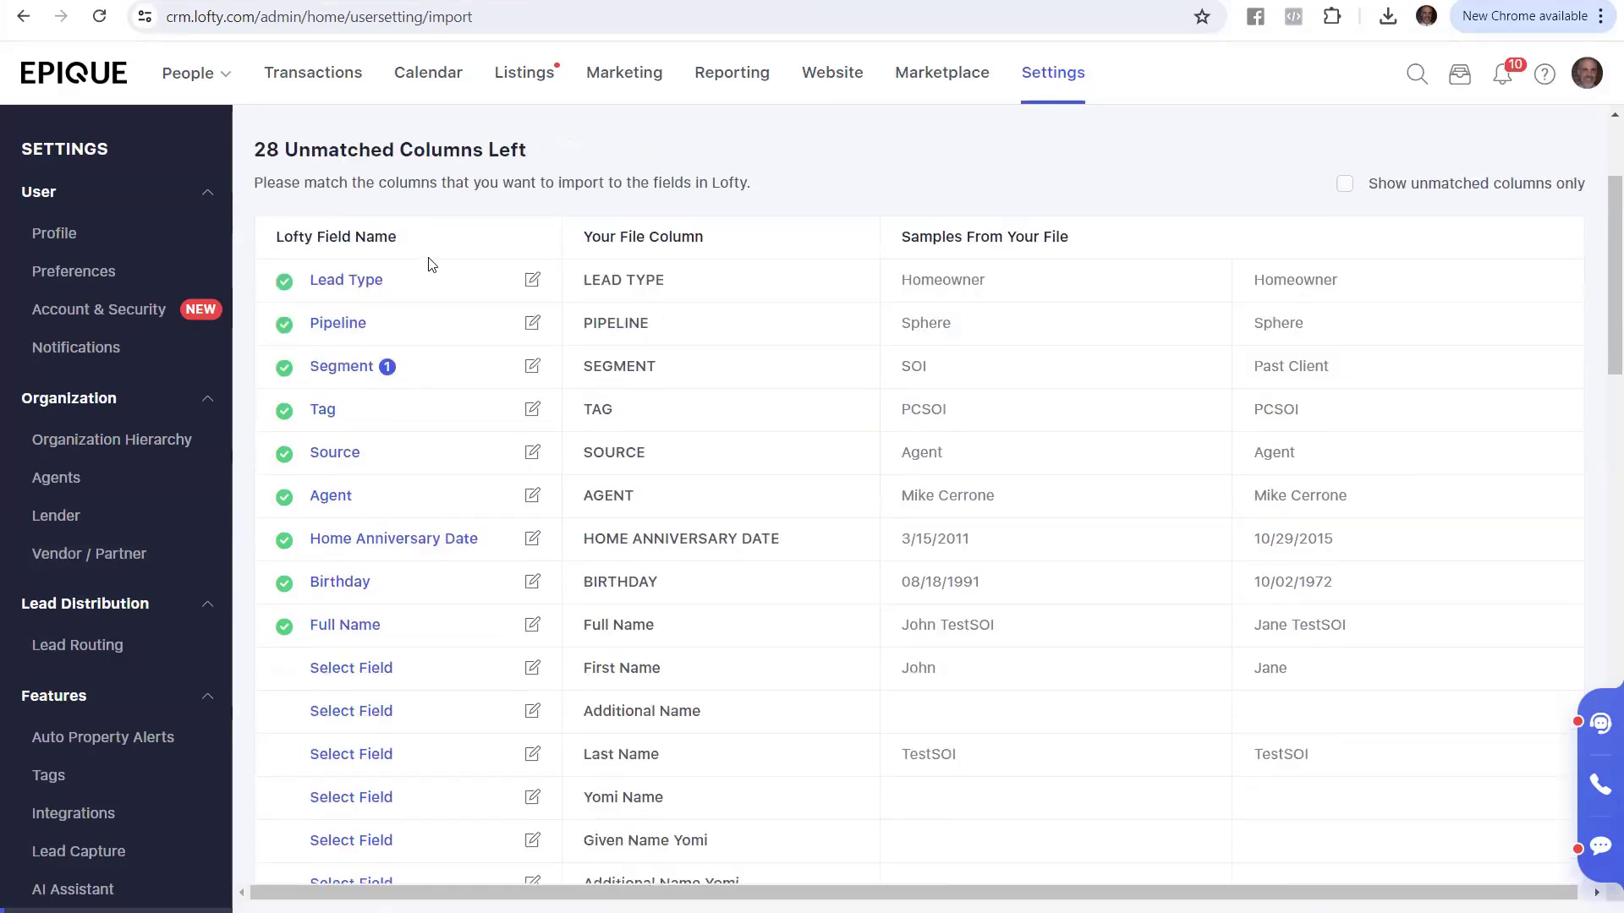
drag(396, 236, 265, 245)
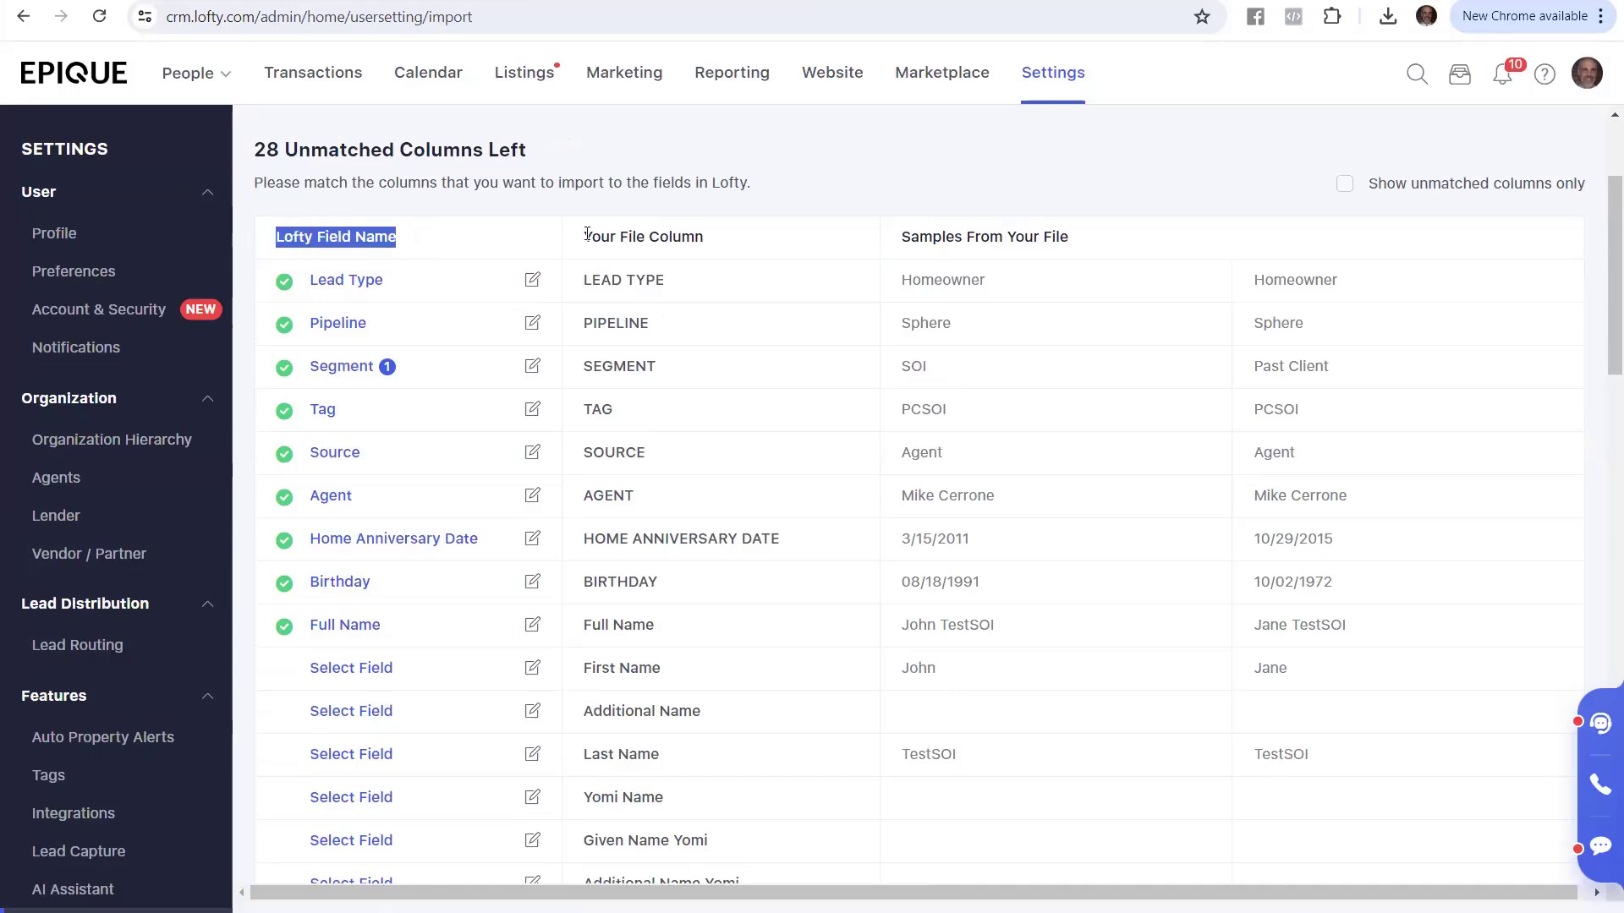
drag(584, 235, 711, 243)
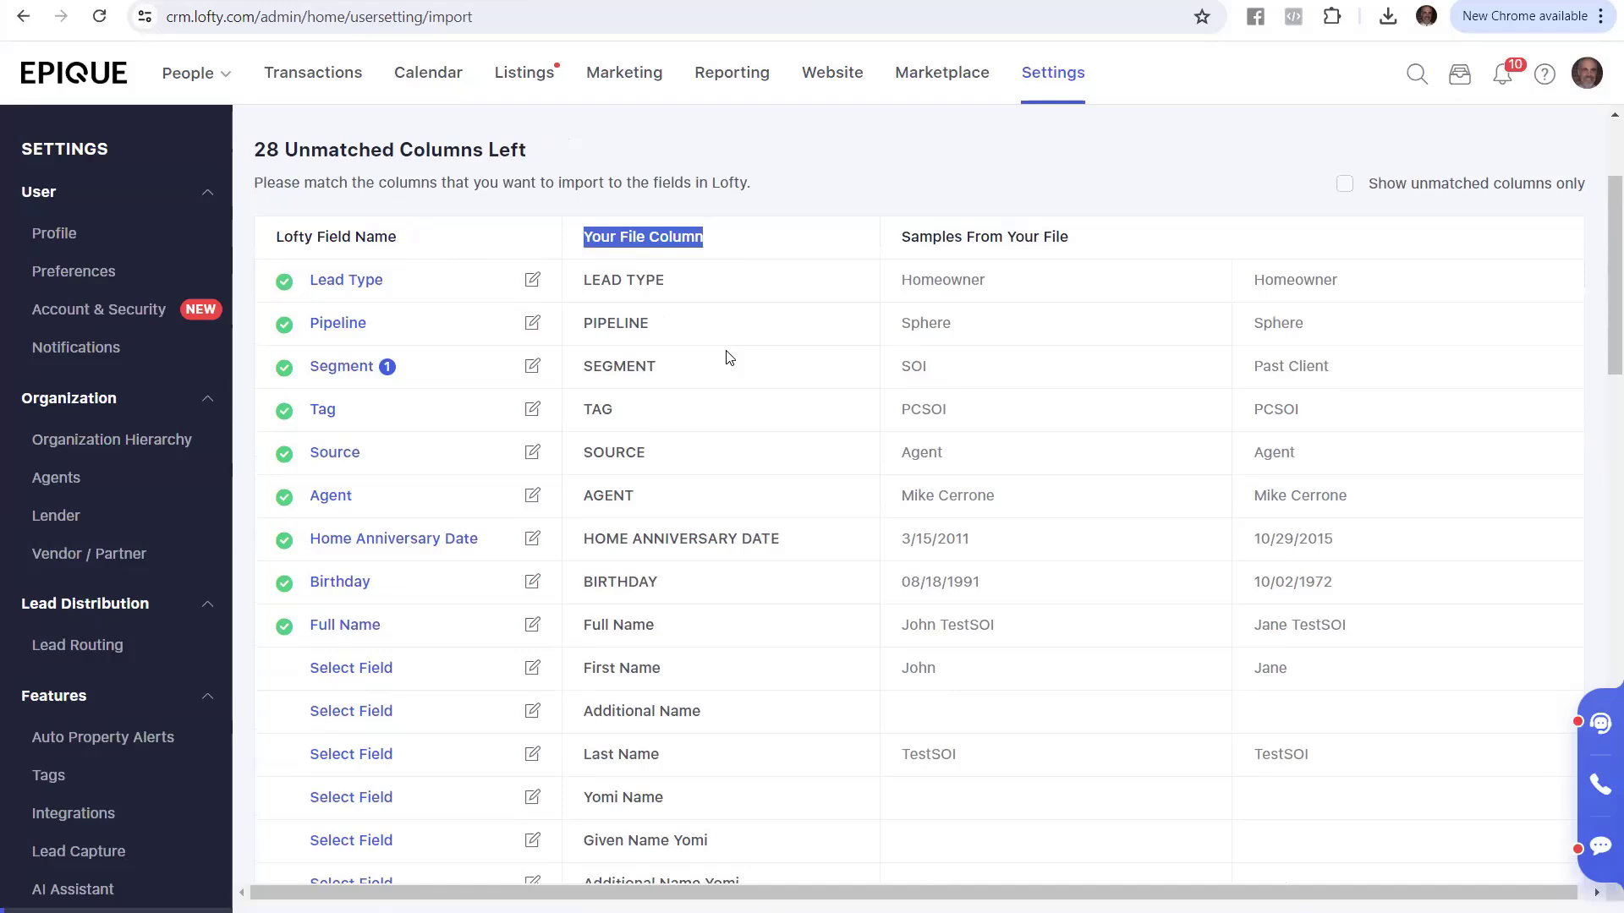
click(457, 249)
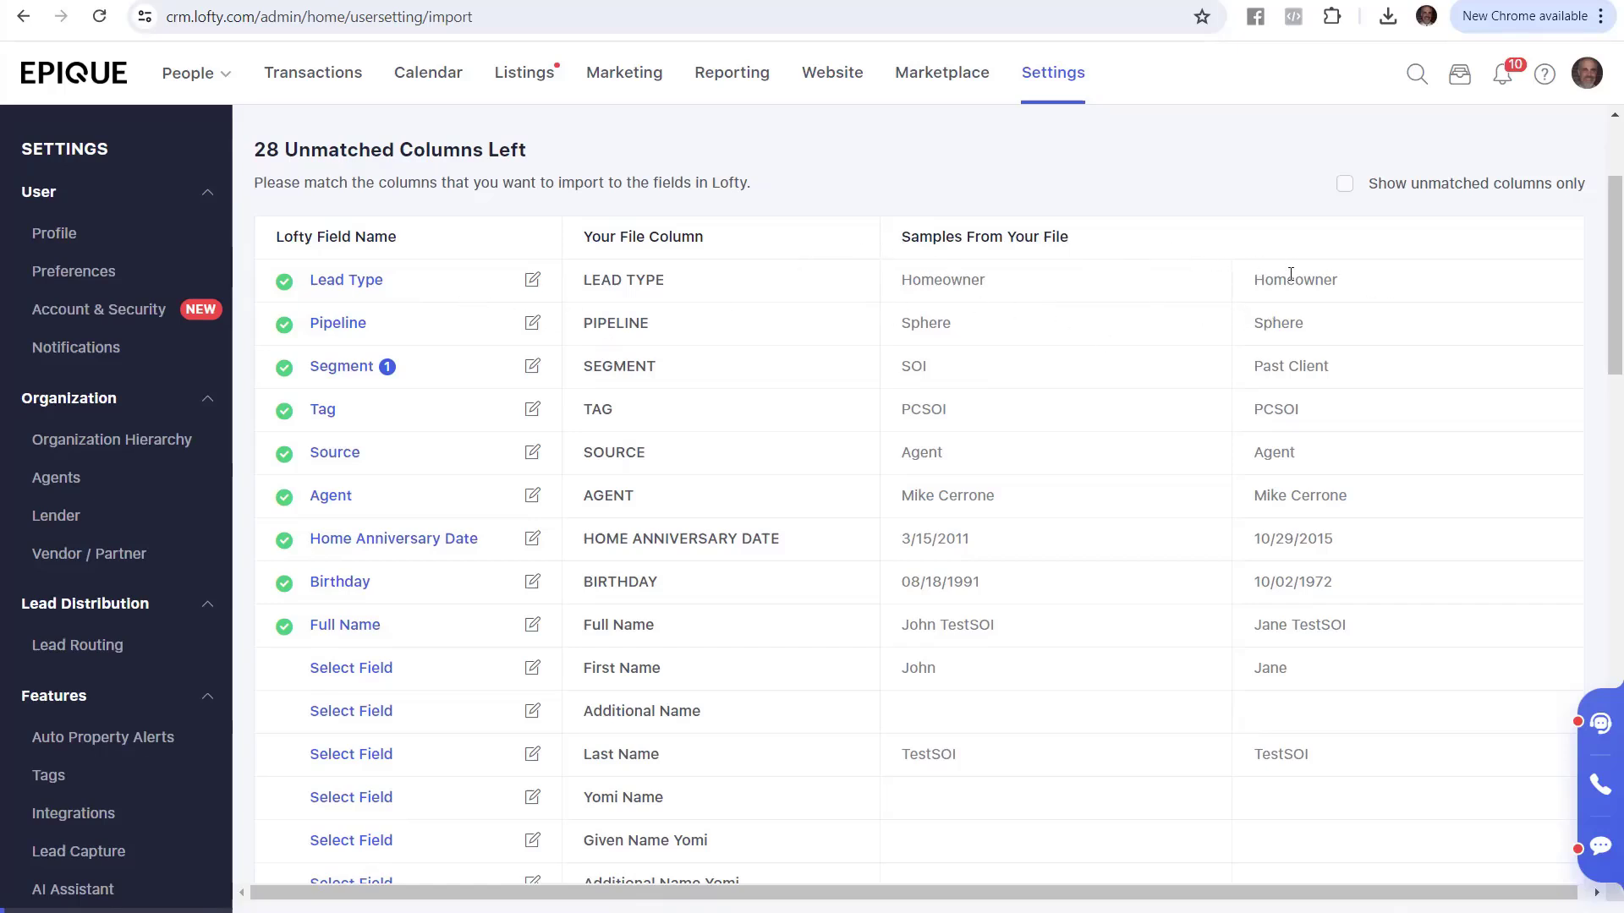
- Check the first two LEAD TYPE entries in the contacts spreadsheet against Lofty's file samples and return to the Match Columns table
click(405, 0)
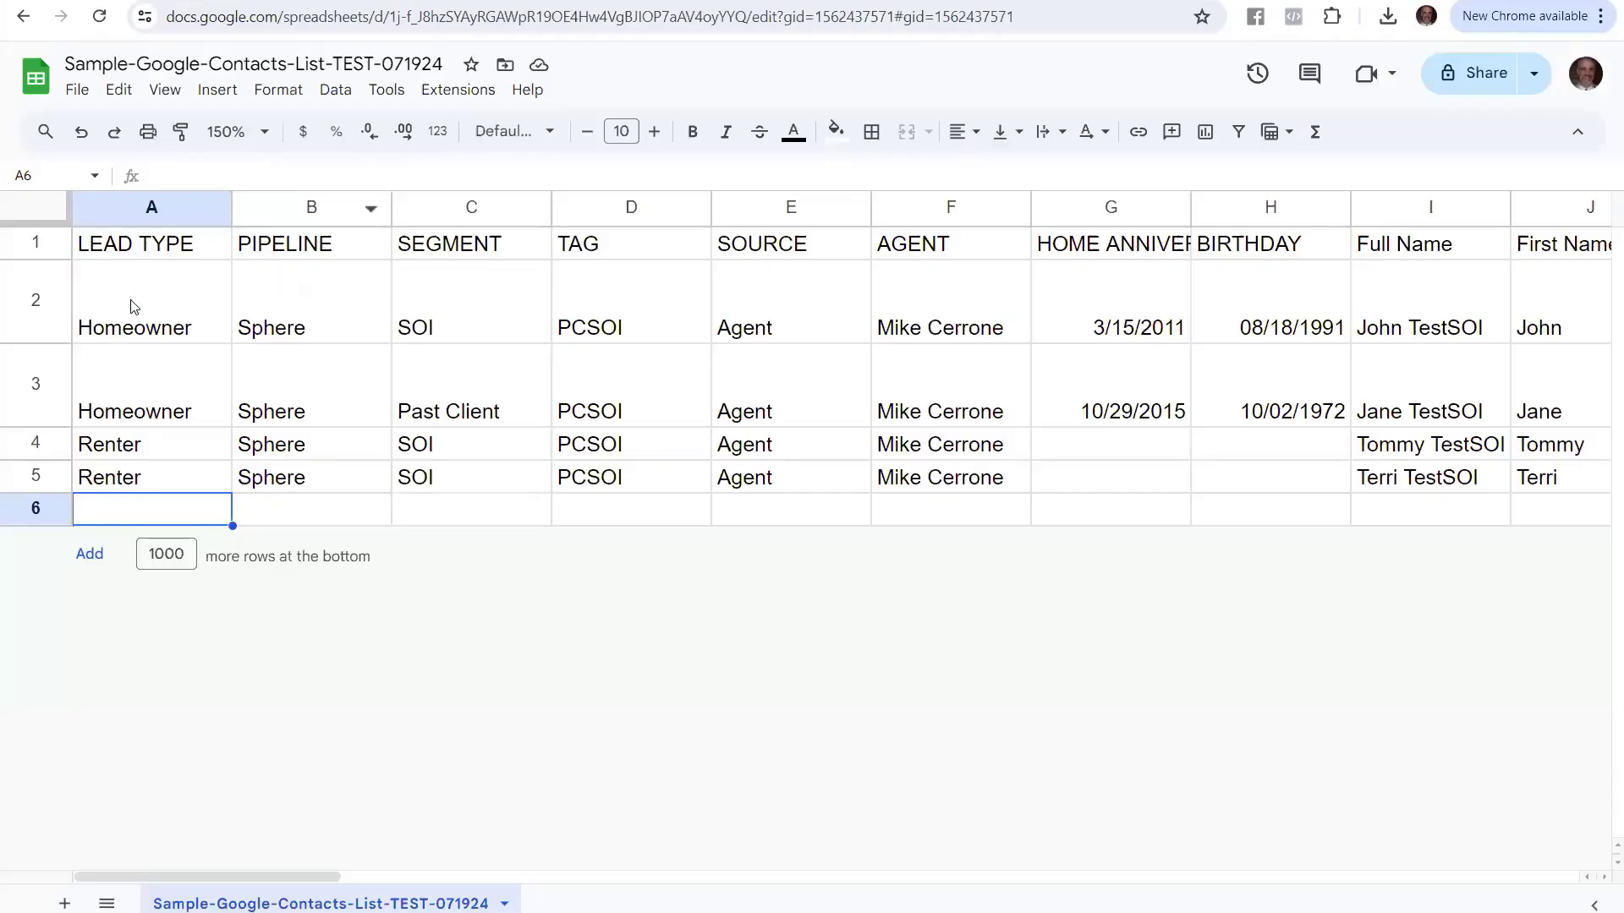
click(140, 338)
click(140, 385)
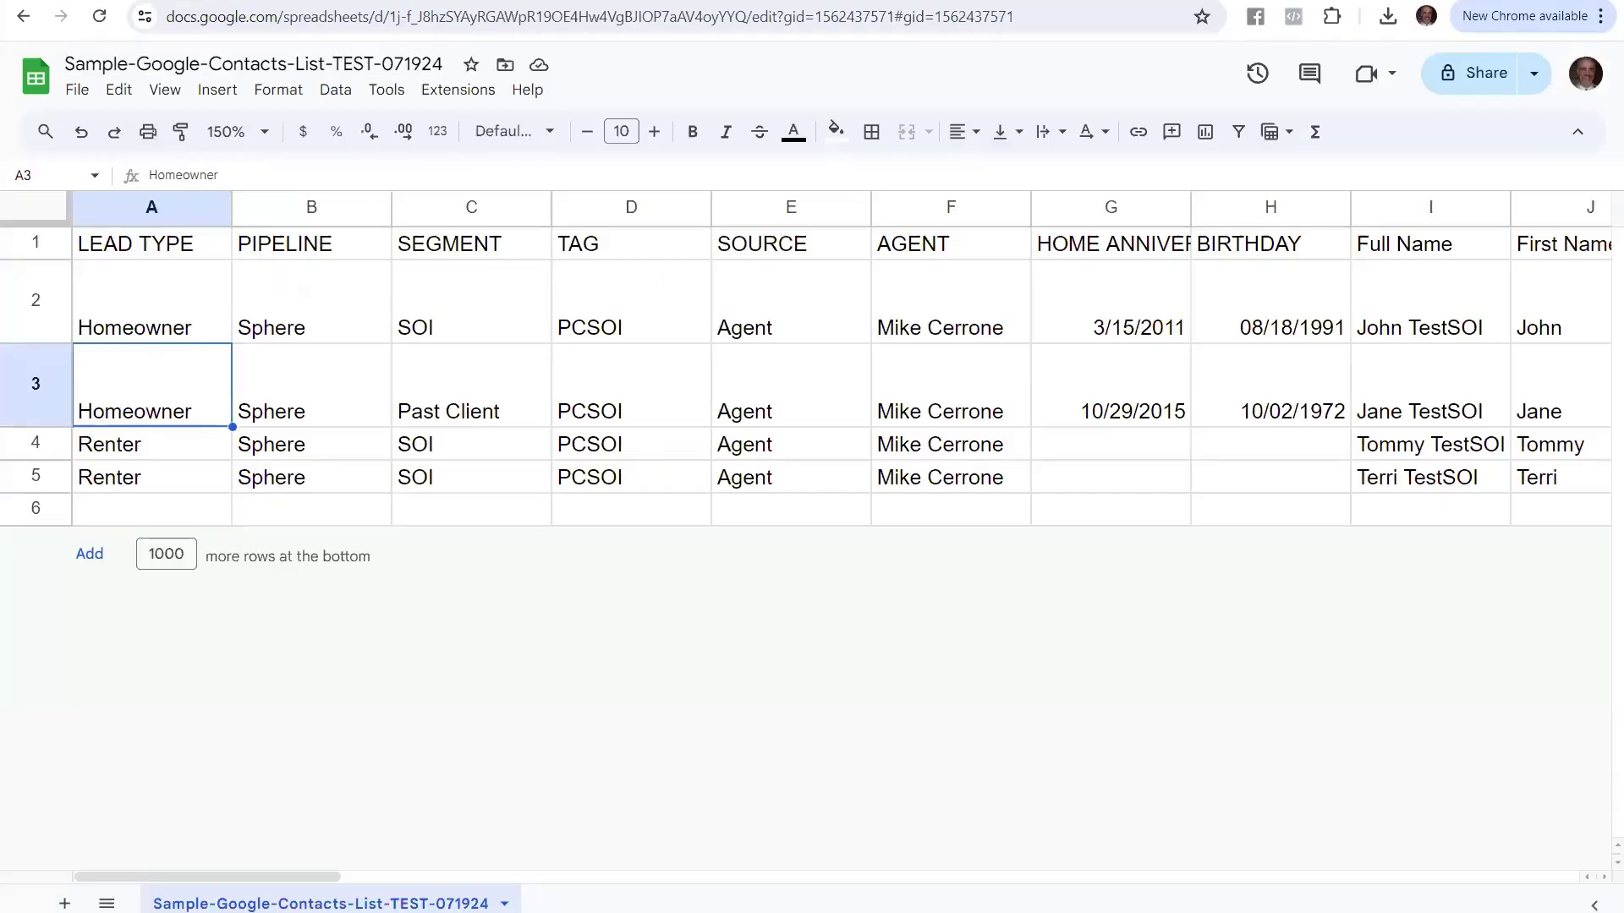
click(533, 1)
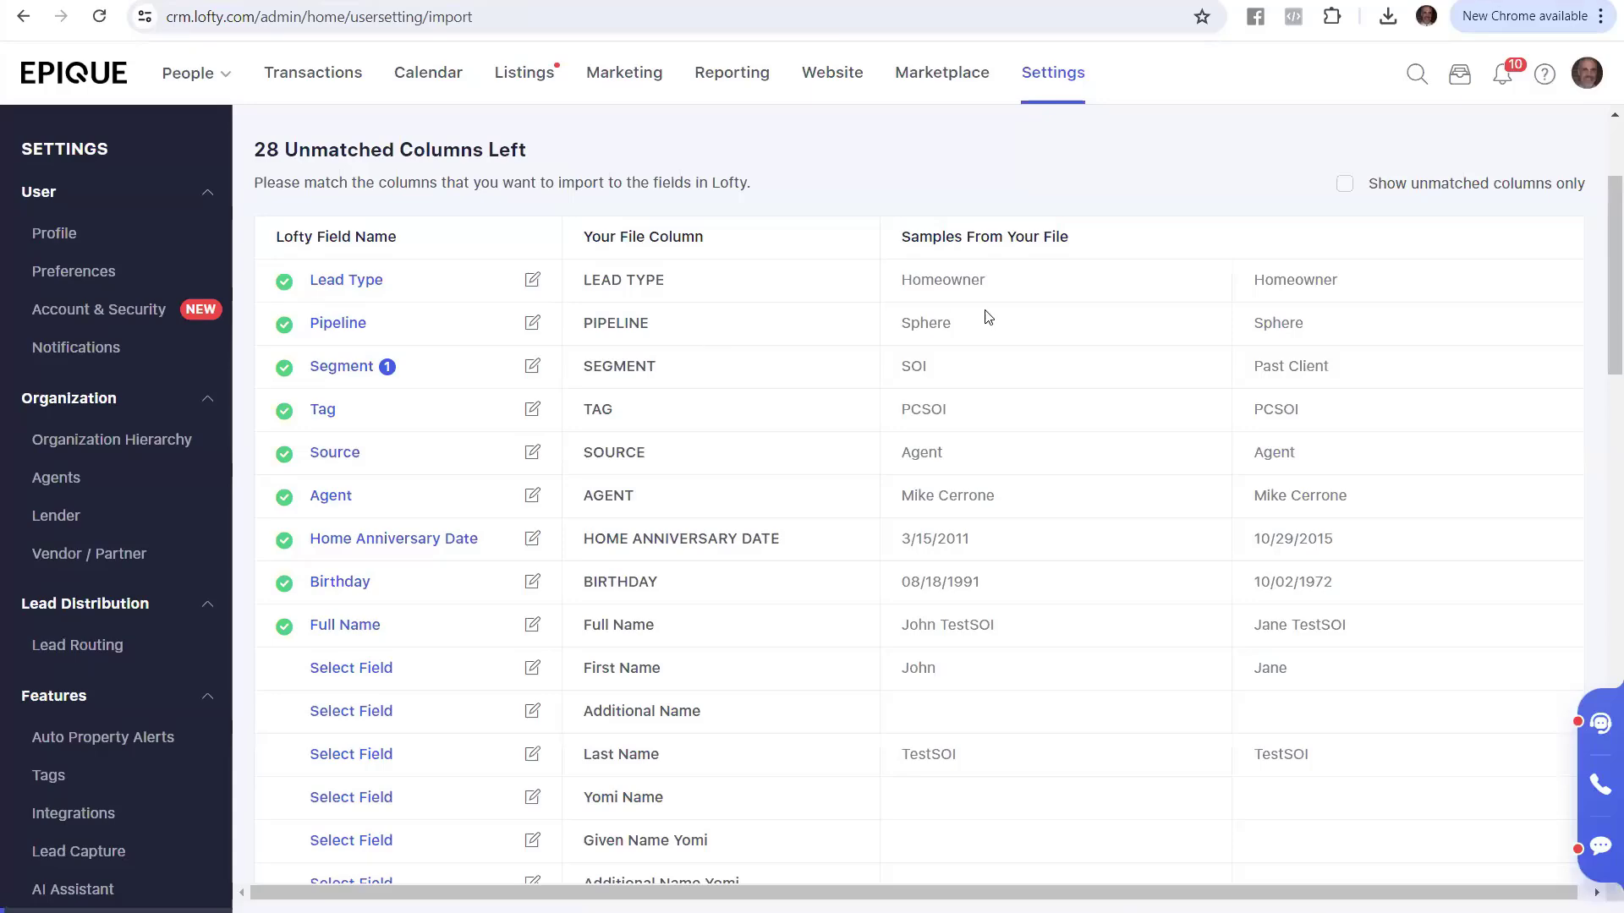
- Check the first two PIPELINE entries in the contacts spreadsheet against Lofty's file samples and return to the Match Columns table
click(338, 1)
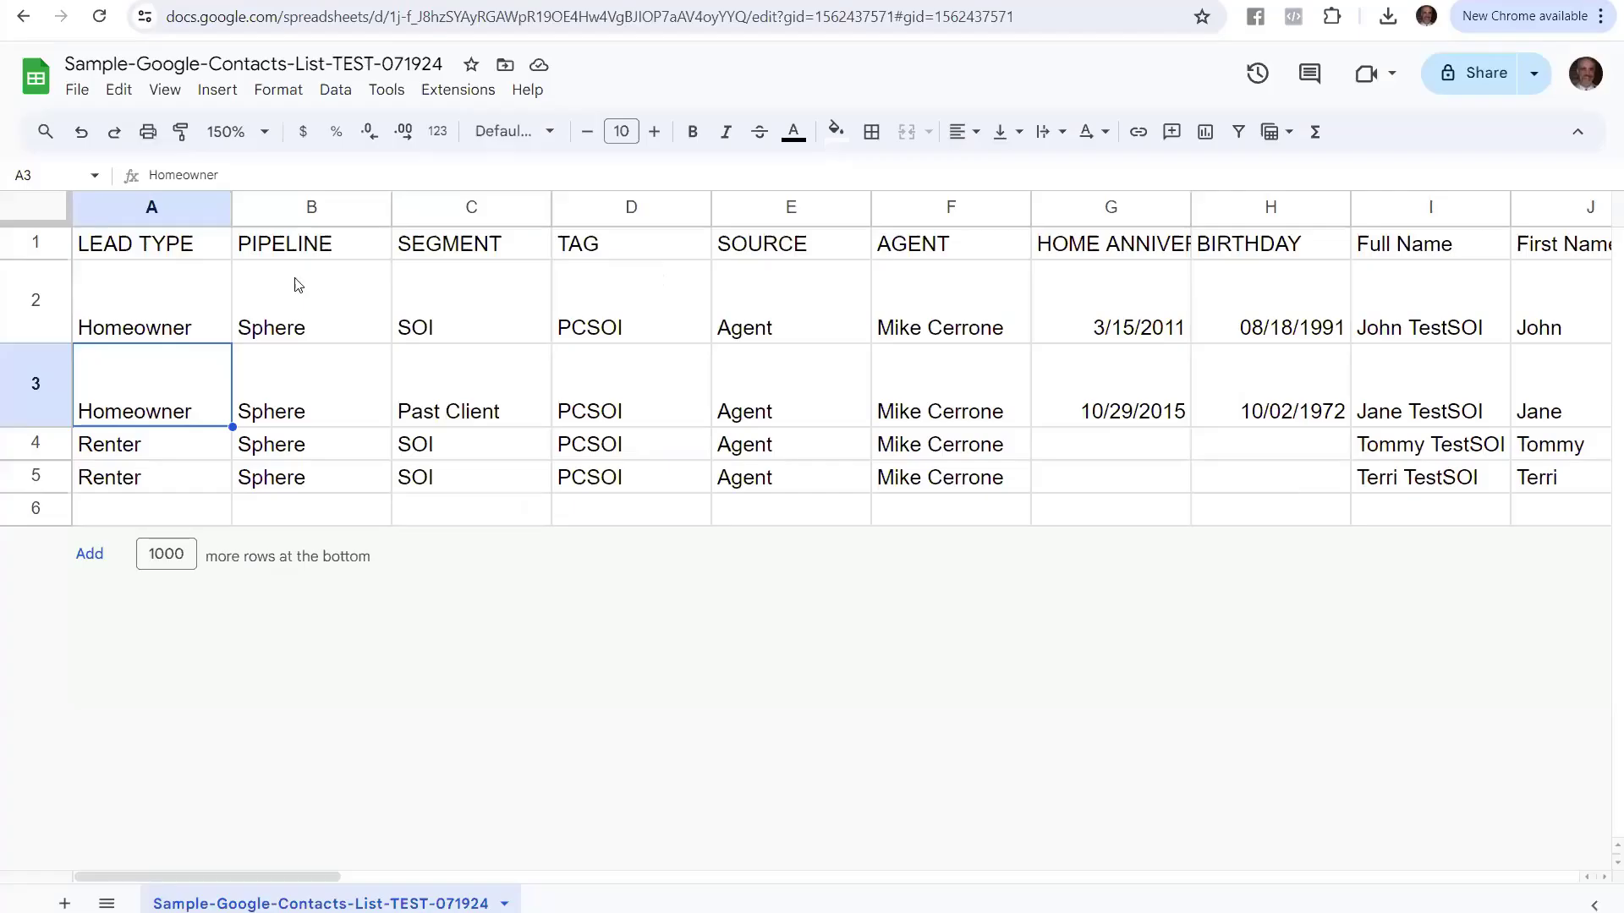
click(281, 299)
click(296, 410)
click(223, 1)
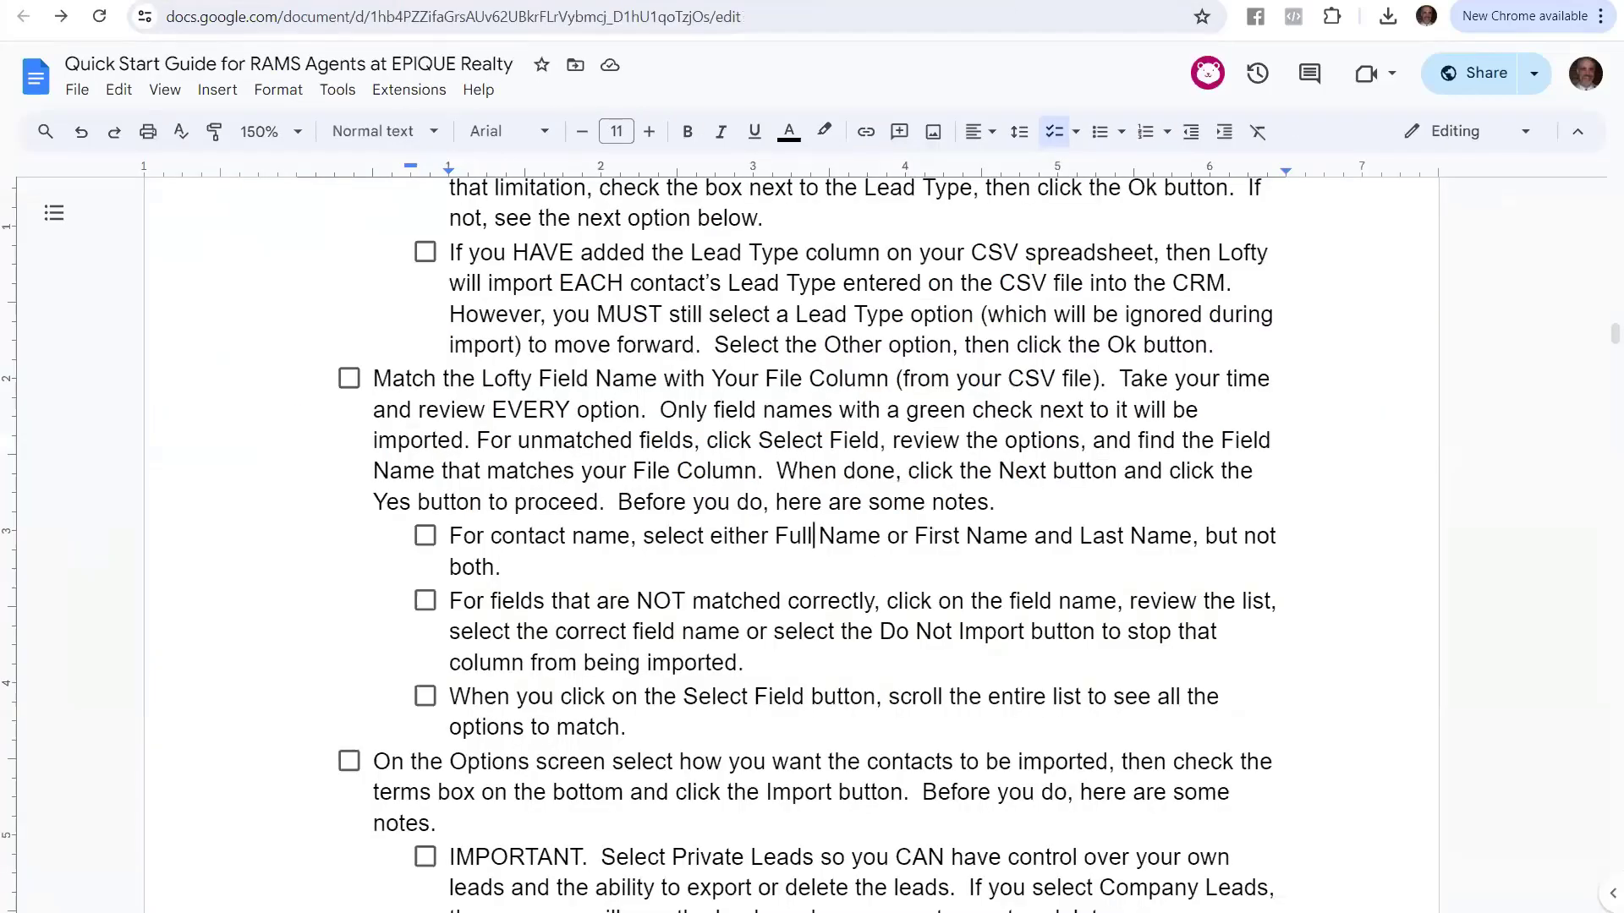
click(423, 1)
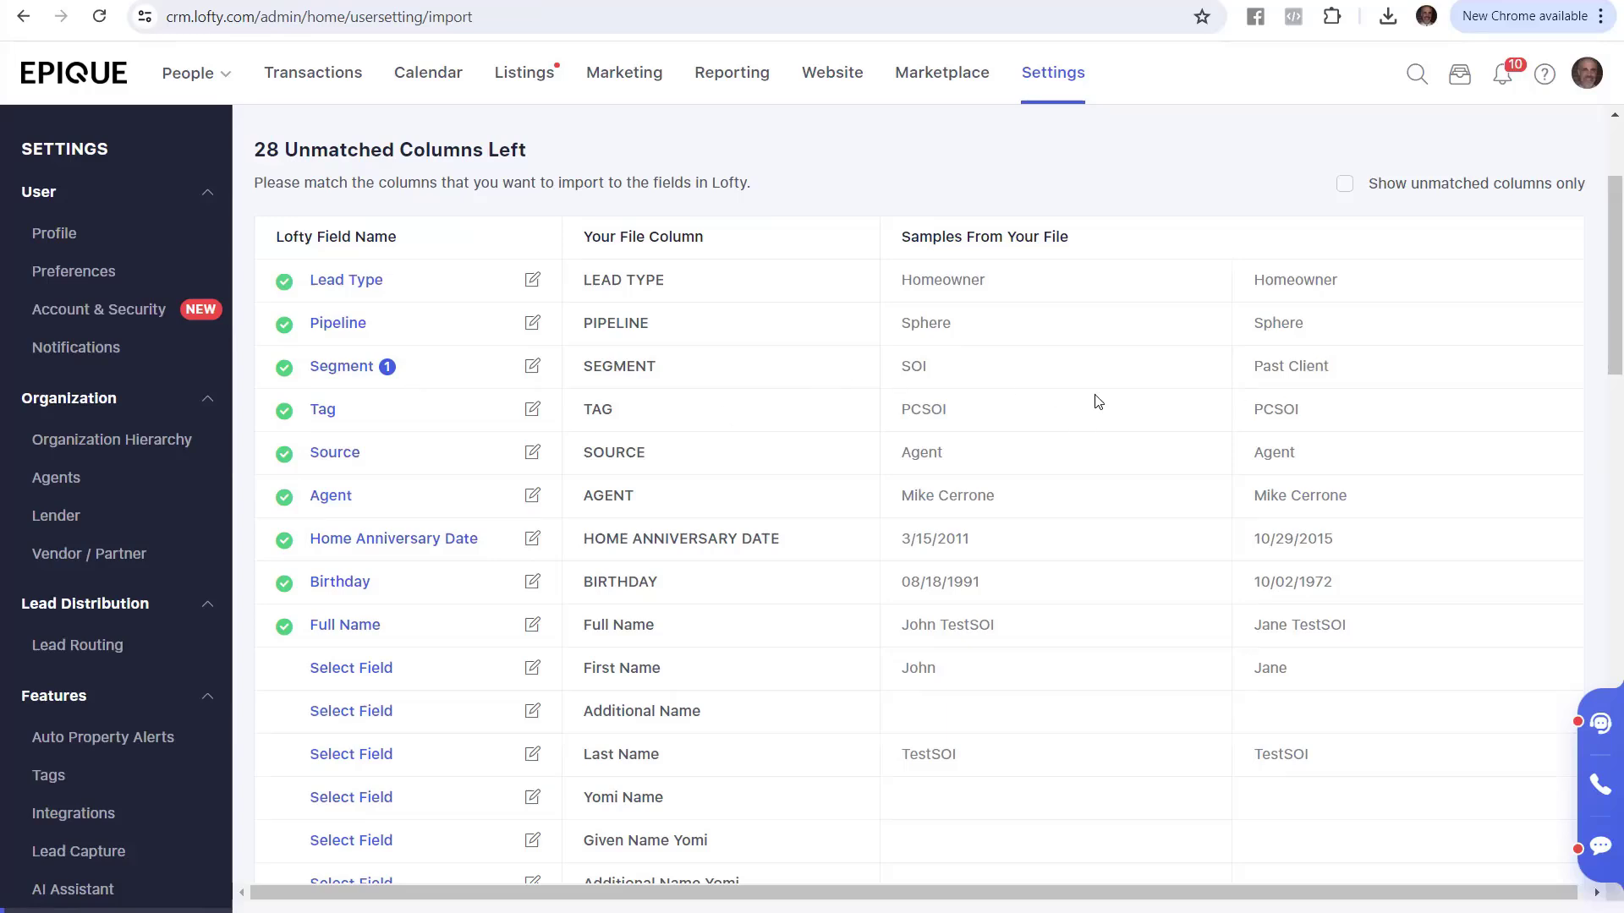
- Check the first two SEGMENT entries in the contacts spreadsheet and return to Lofty's Match Columns table
click(330, 1)
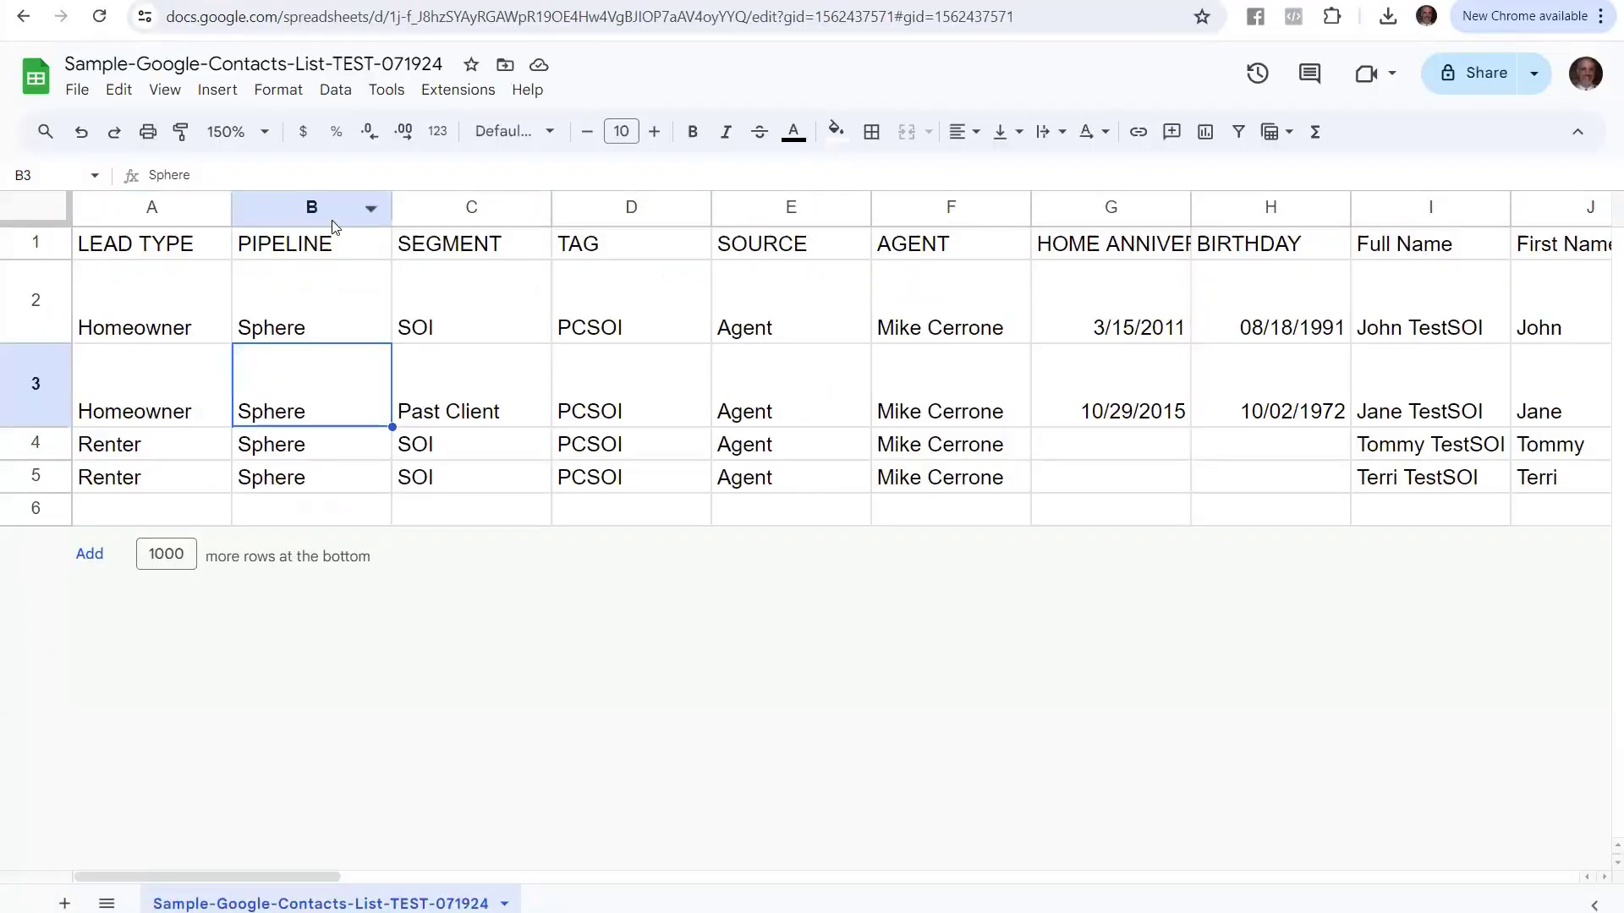
click(453, 284)
click(485, 416)
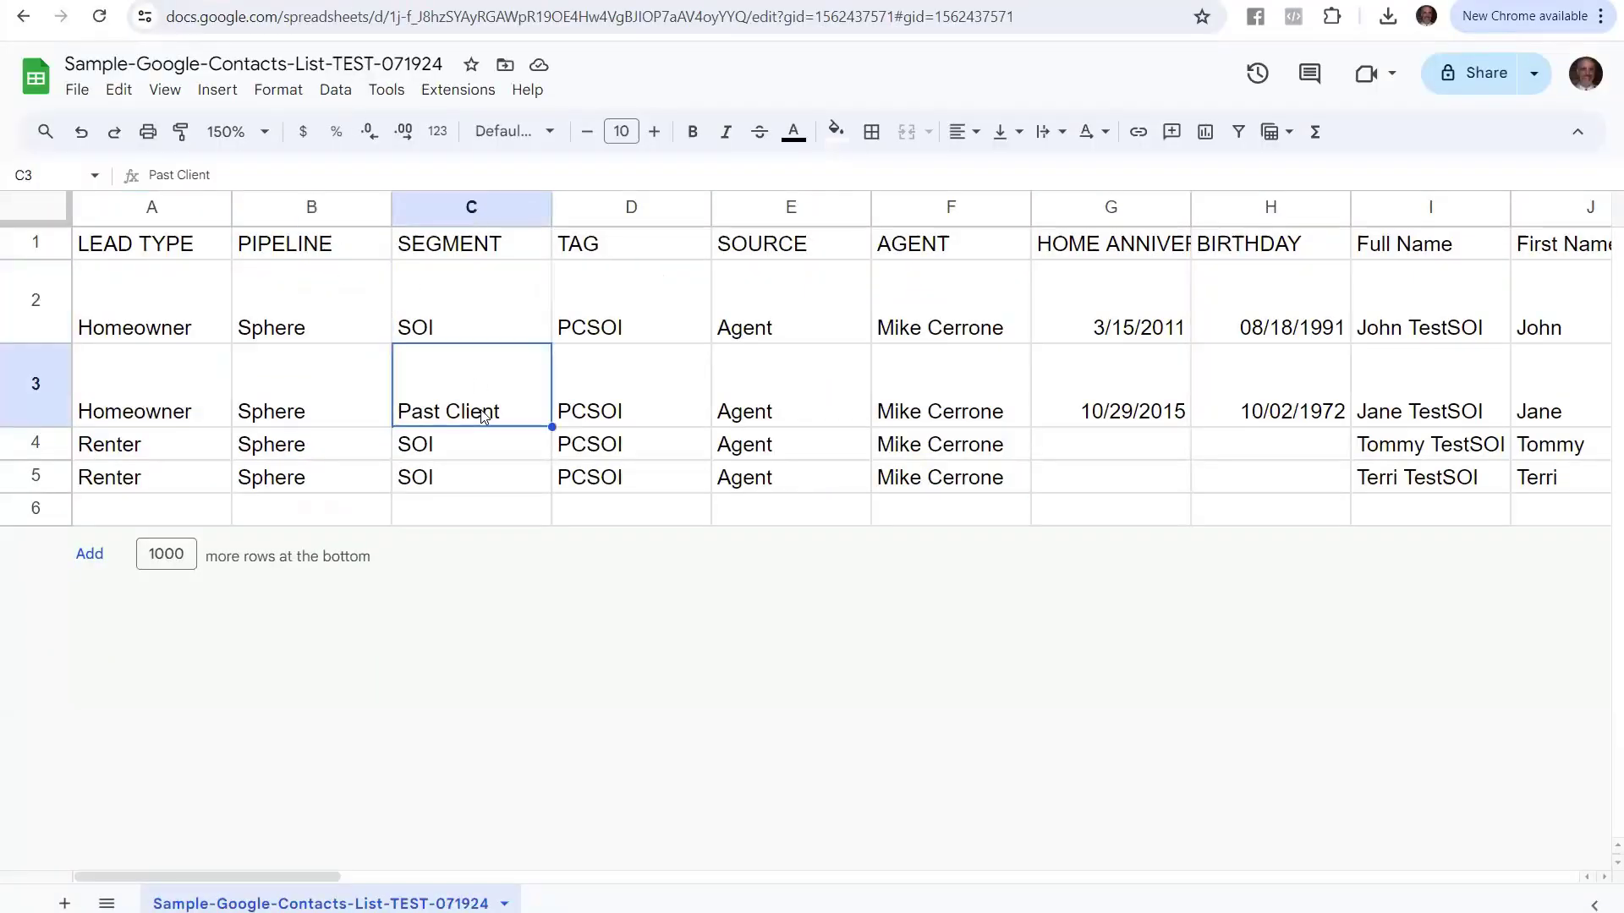
click(507, 1)
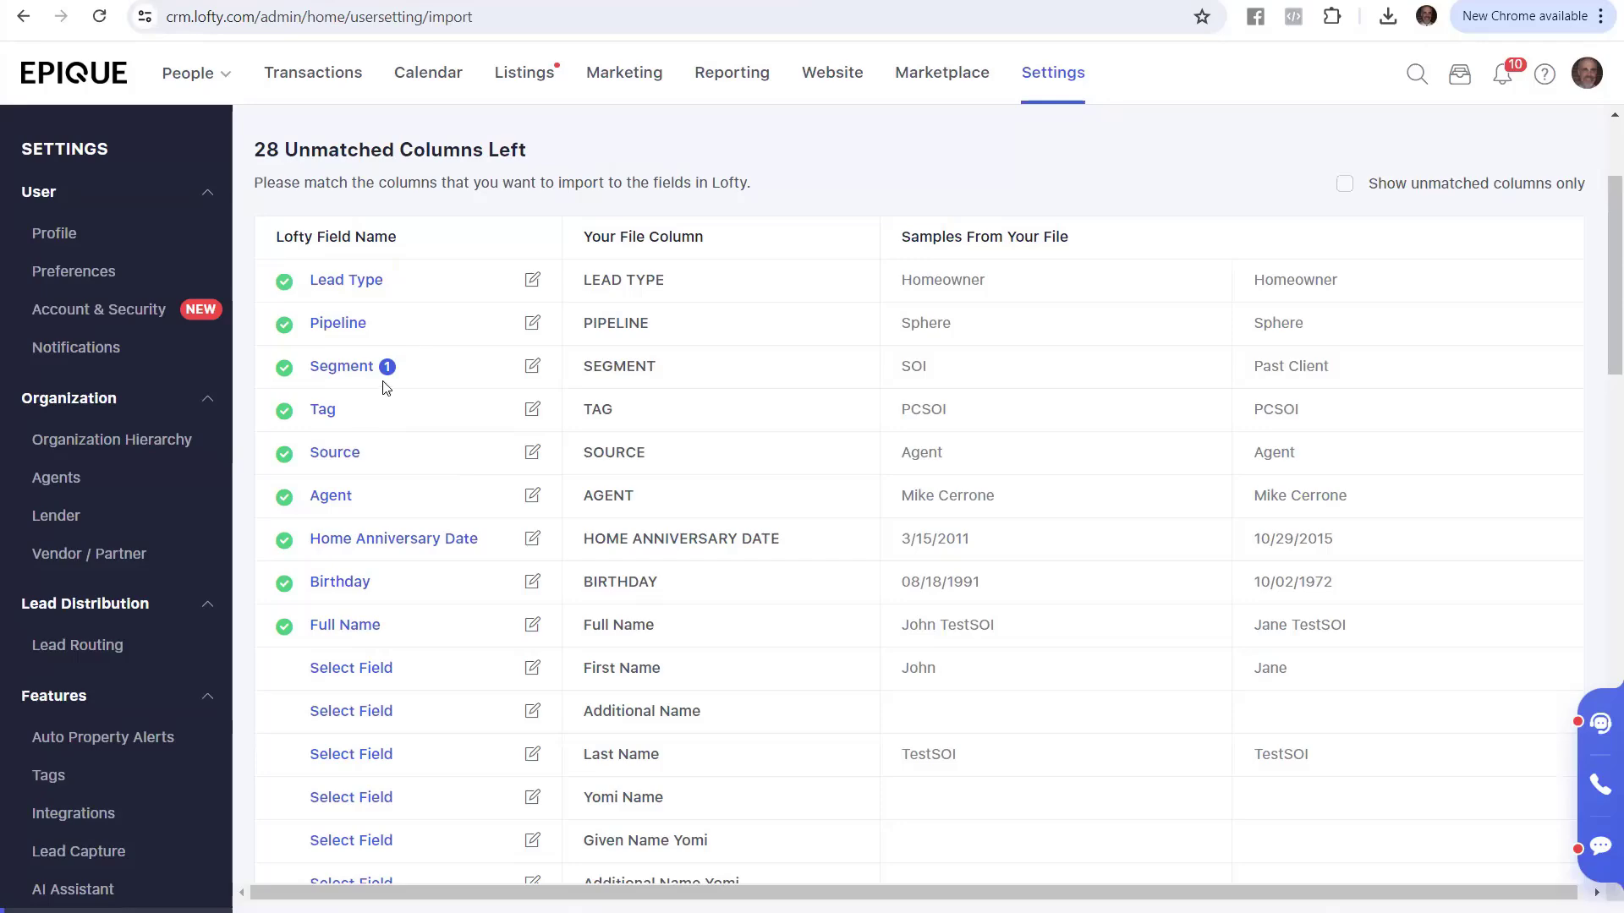
- Set the Group Membership column, matched as the second Segment field, to Do not import
scroll(410, 372, down, 10)
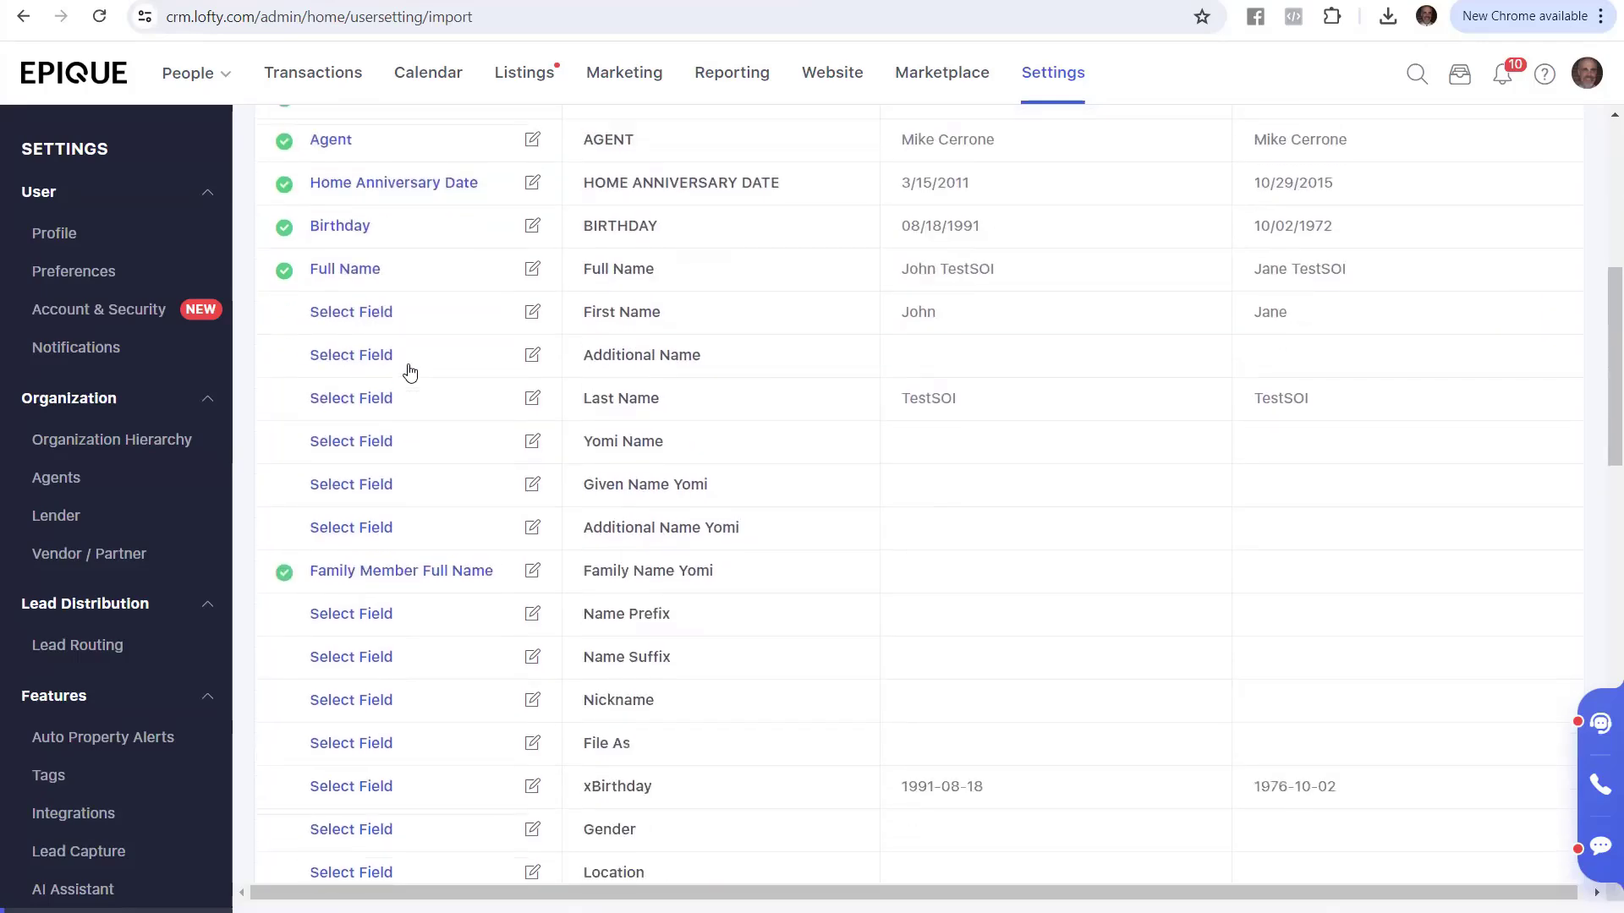
scroll(456, 398, down, 5)
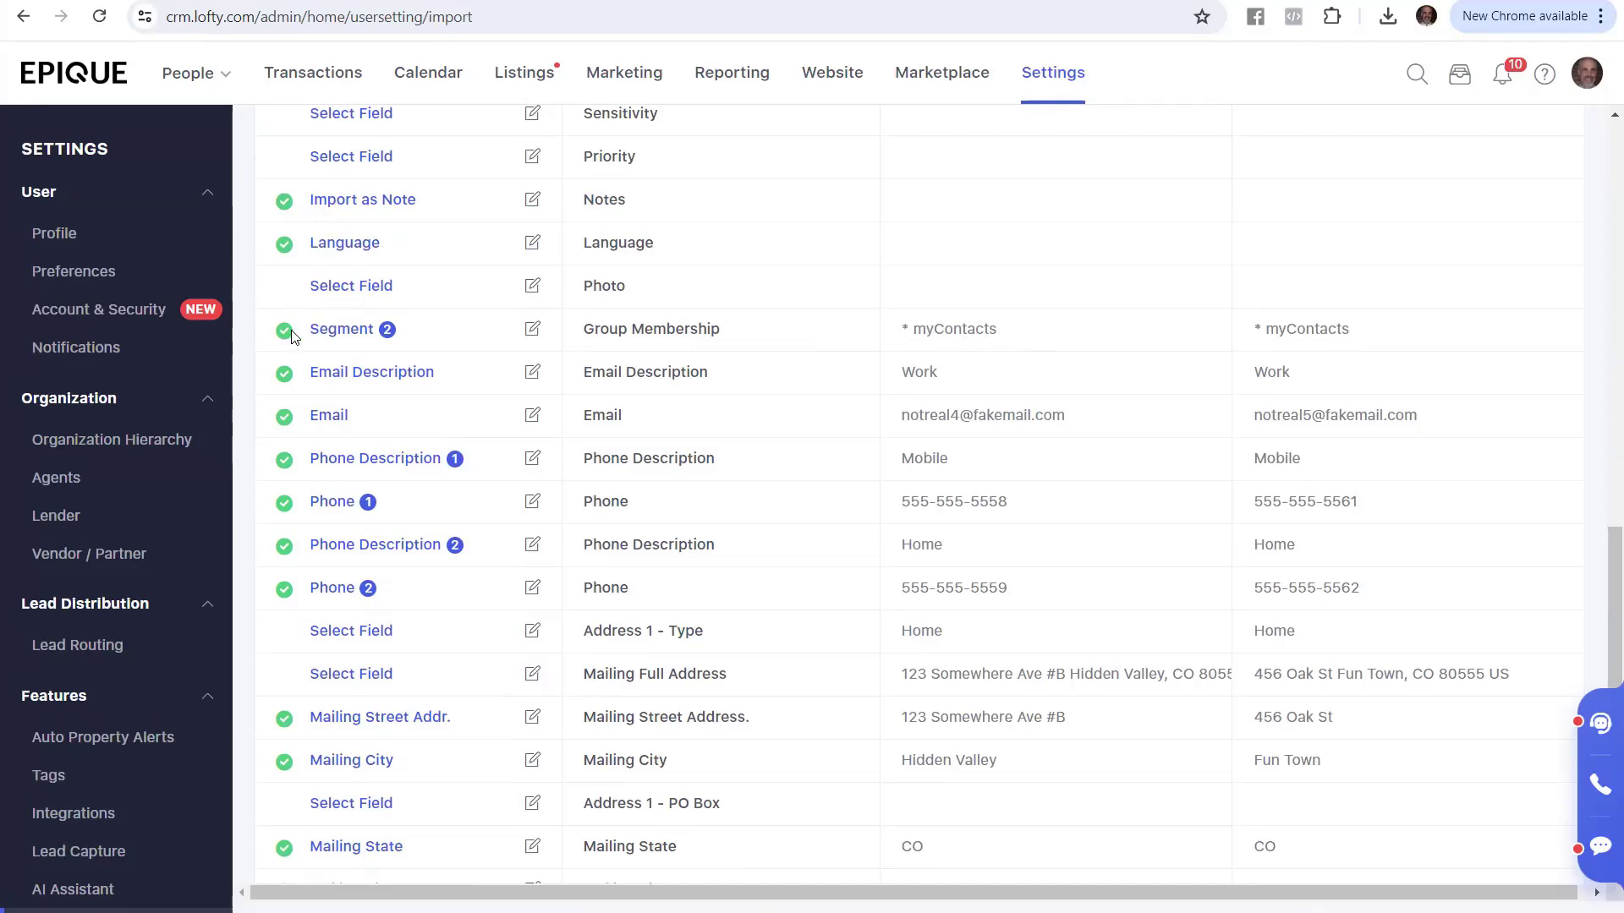
scroll(296, 330, up, 14)
scroll(307, 186, up, 3)
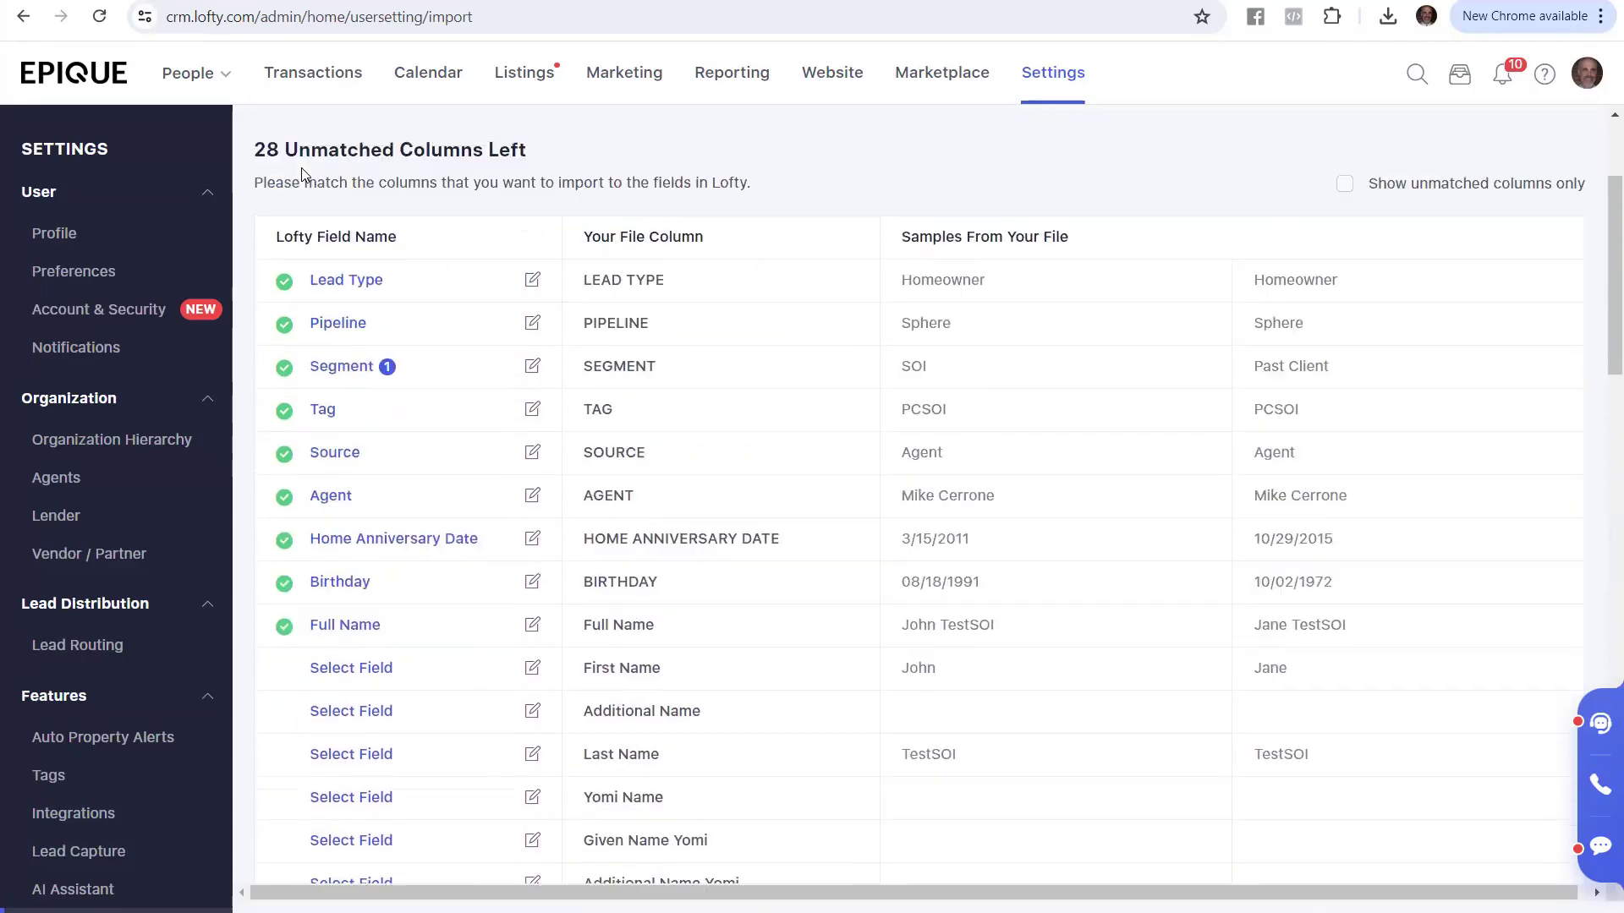
scroll(279, 355, down, 5)
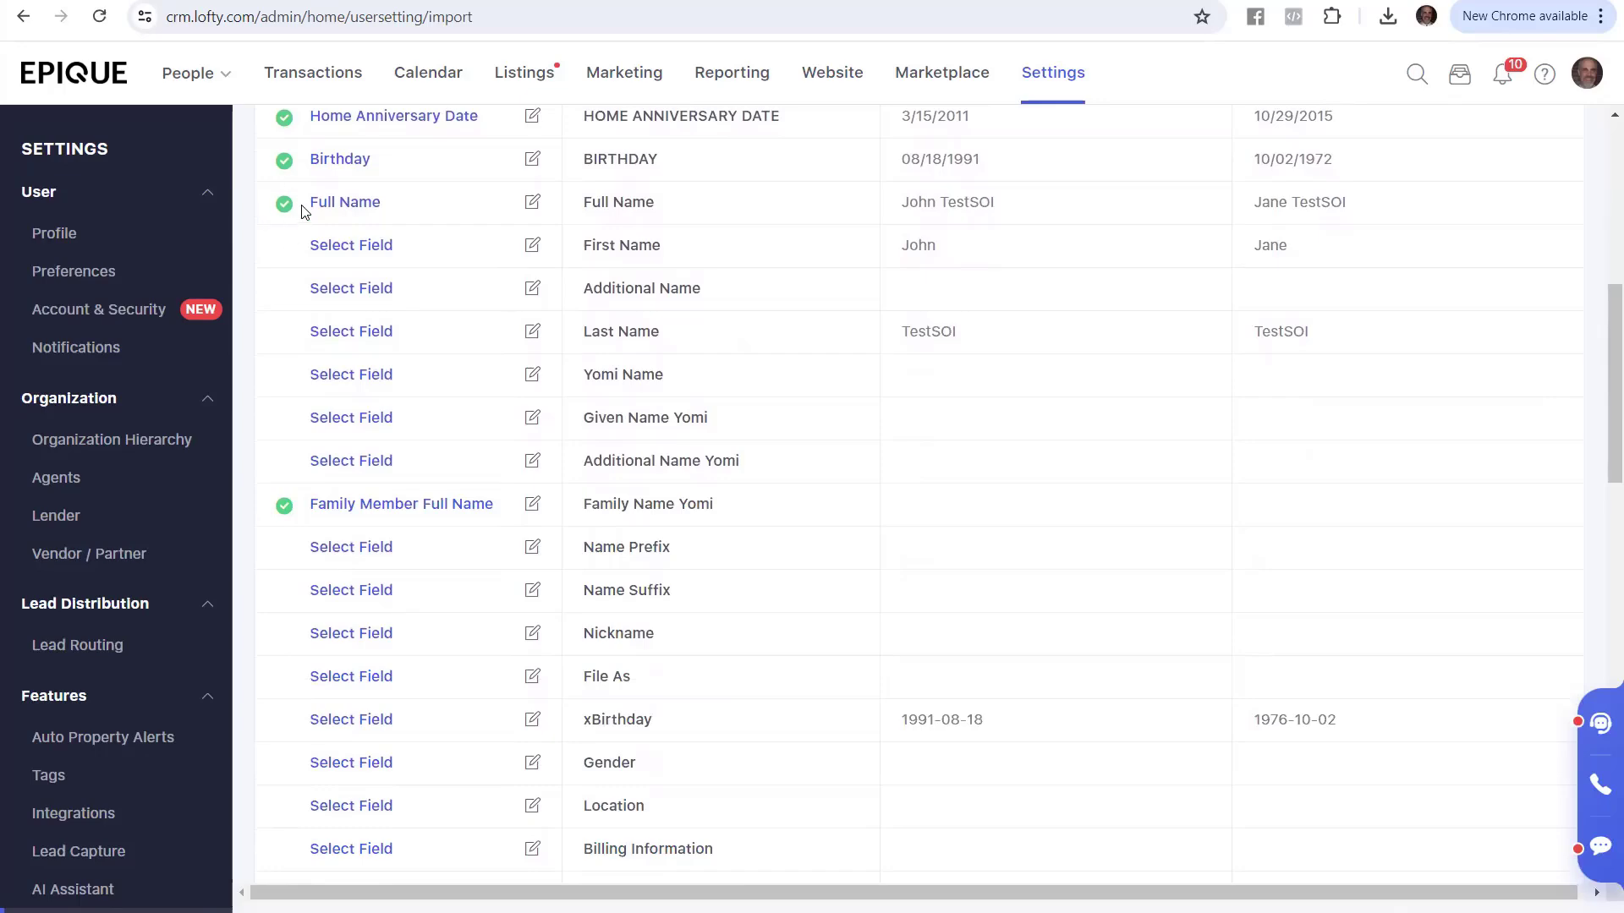
scroll(288, 304, down, 9)
scroll(307, 378, down, 1)
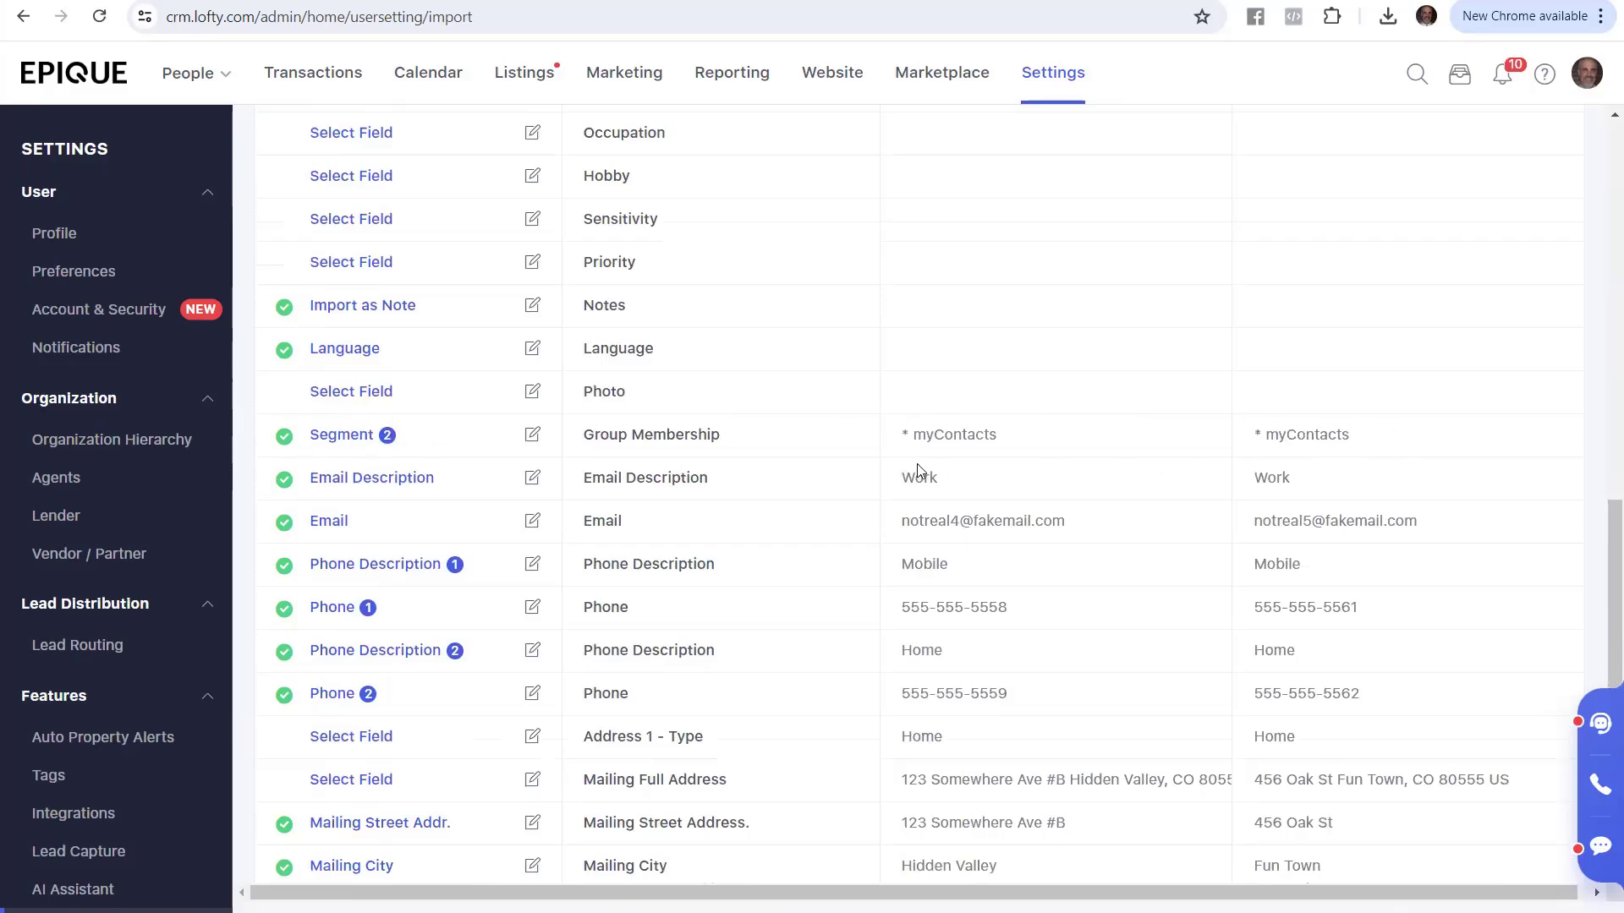
click(342, 433)
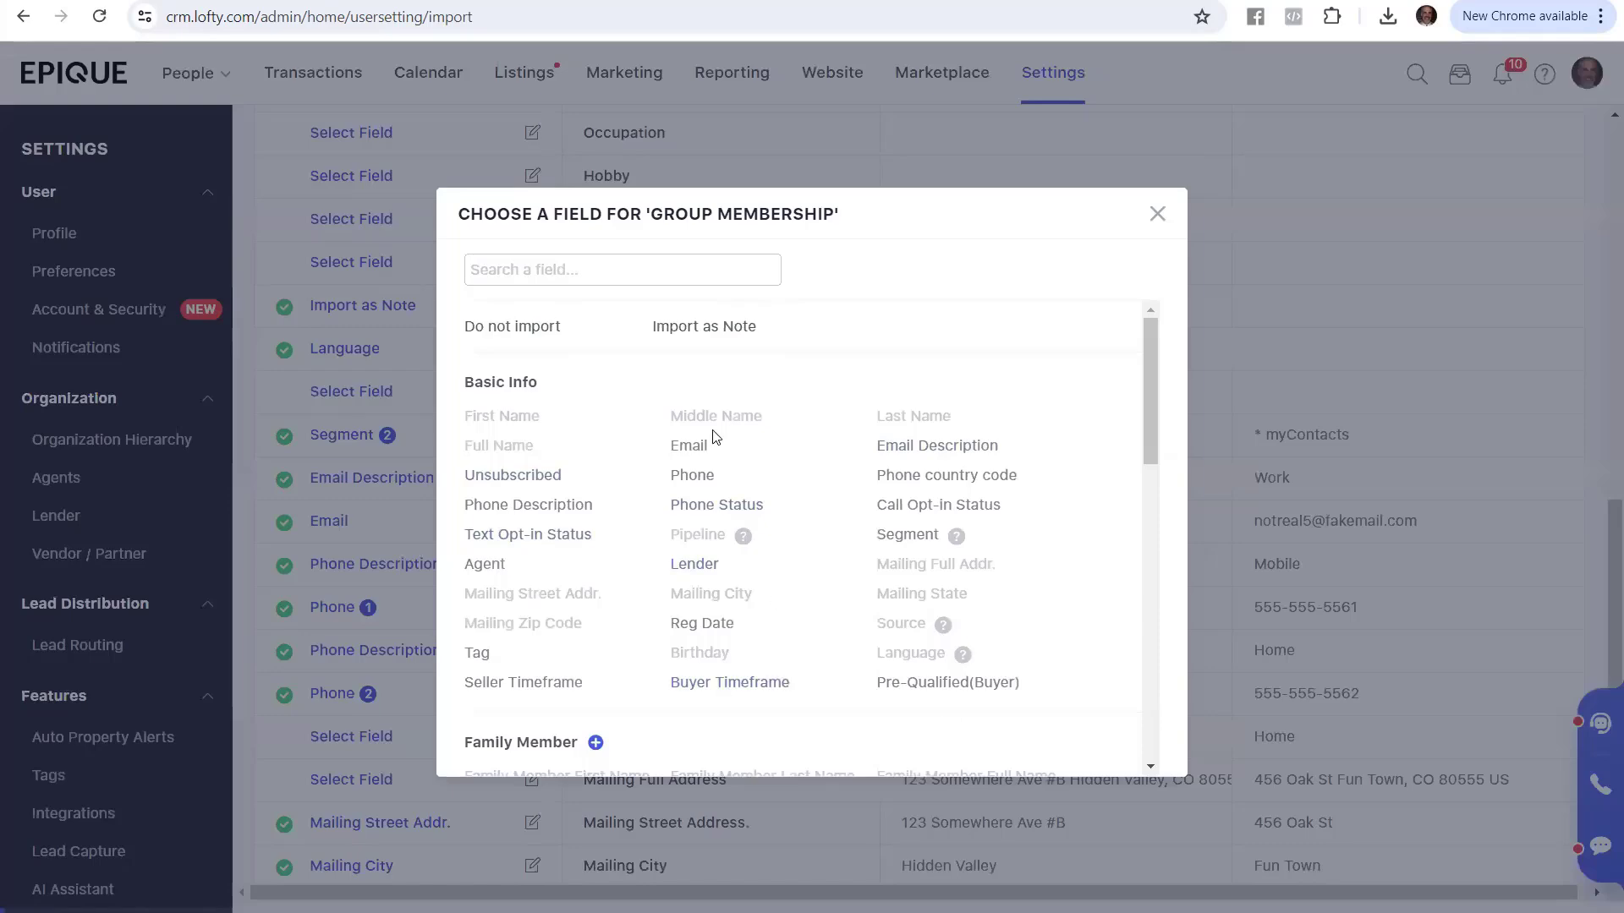
scroll(824, 470, down, 5)
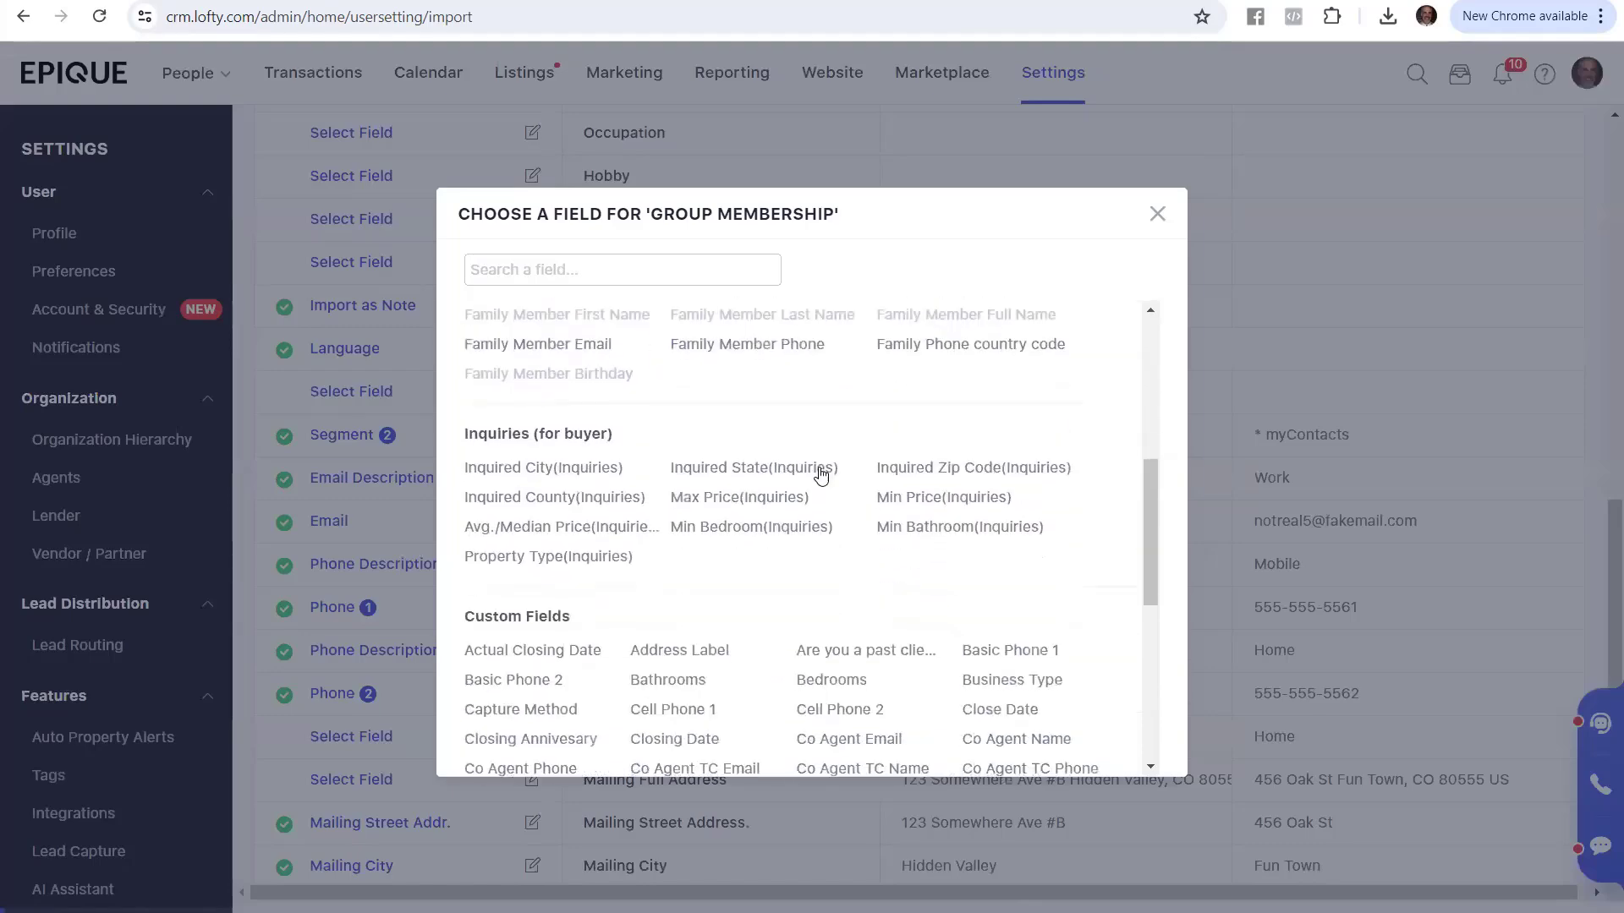
scroll(824, 474, down, 2)
scroll(826, 475, up, 8)
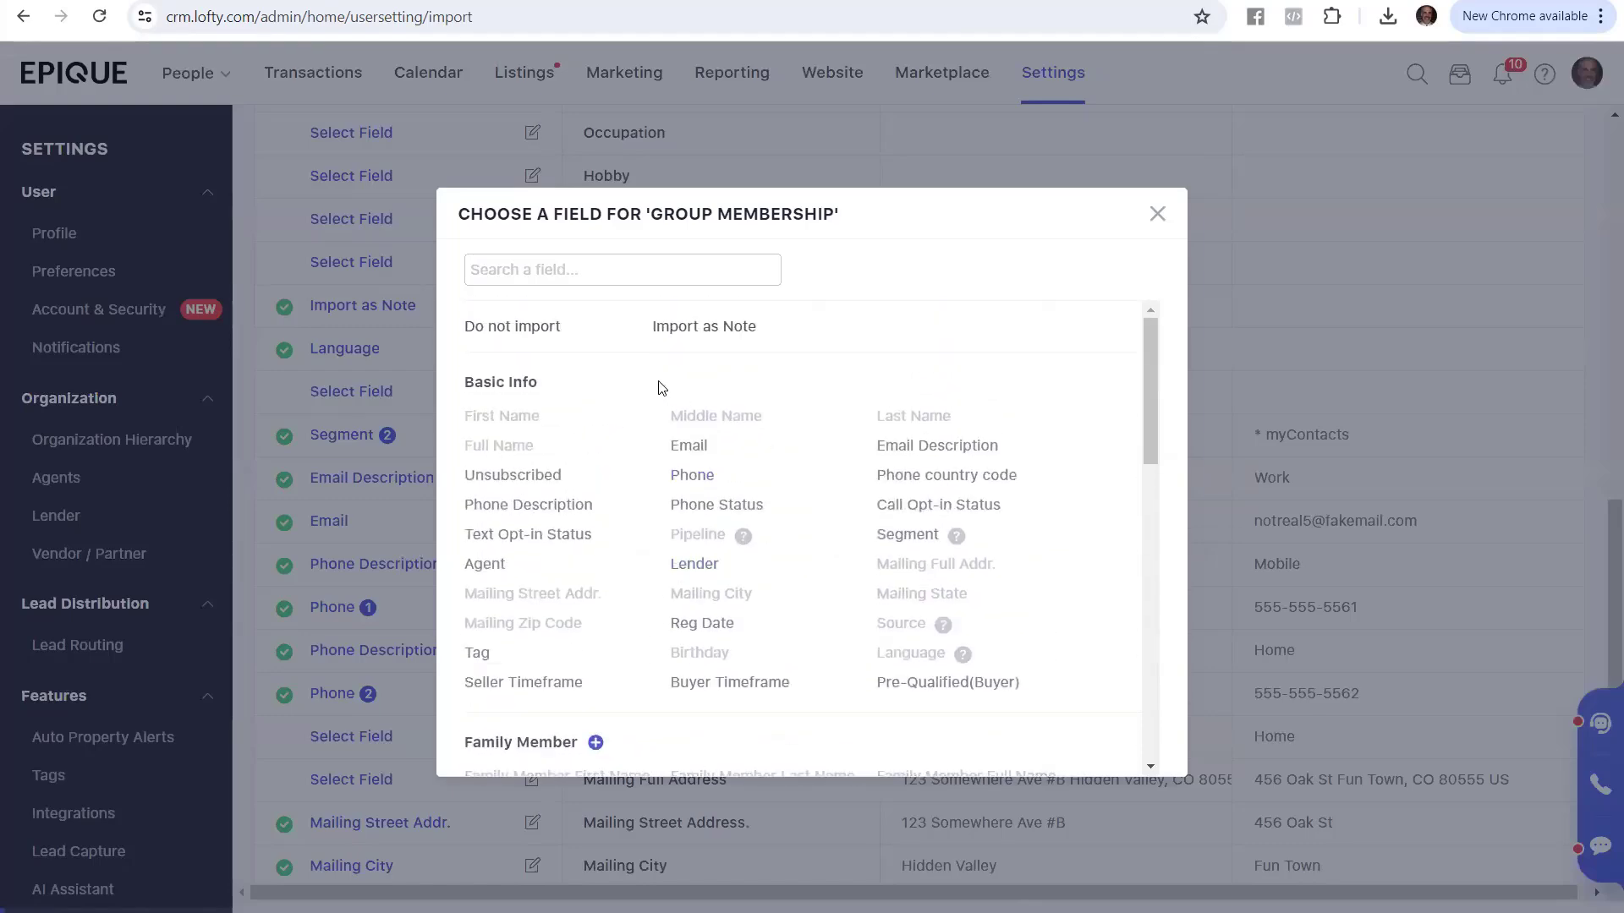
click(522, 329)
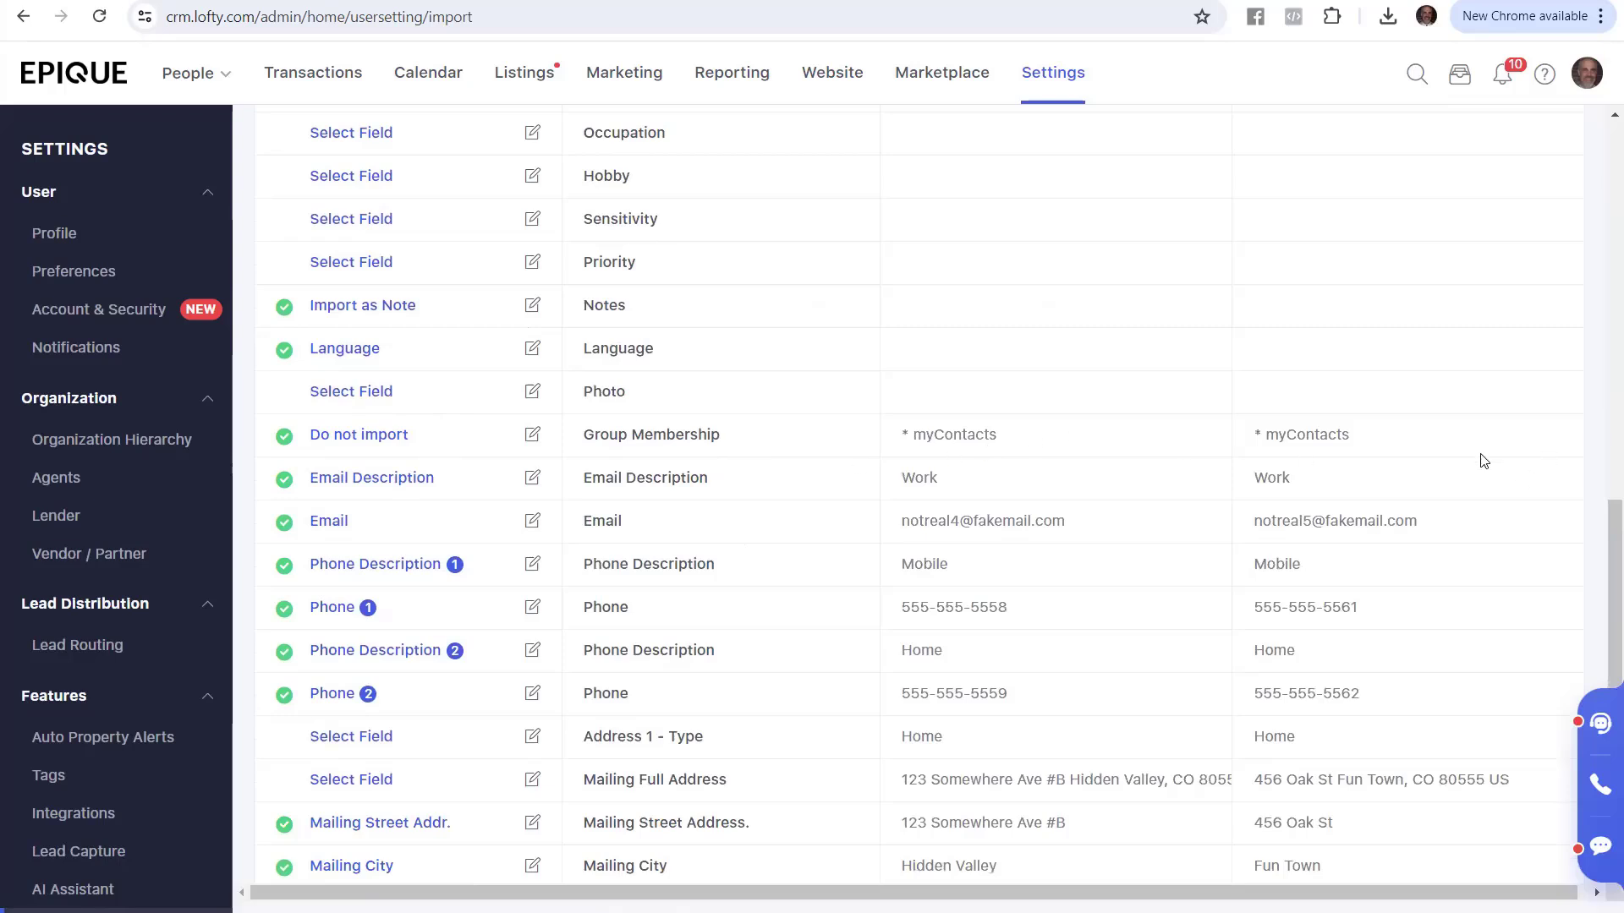
- Review the matched fields at the start of the Match Columns table and check the first two TAG entries in the contacts spreadsheet
scroll(319, 406, up, 1)
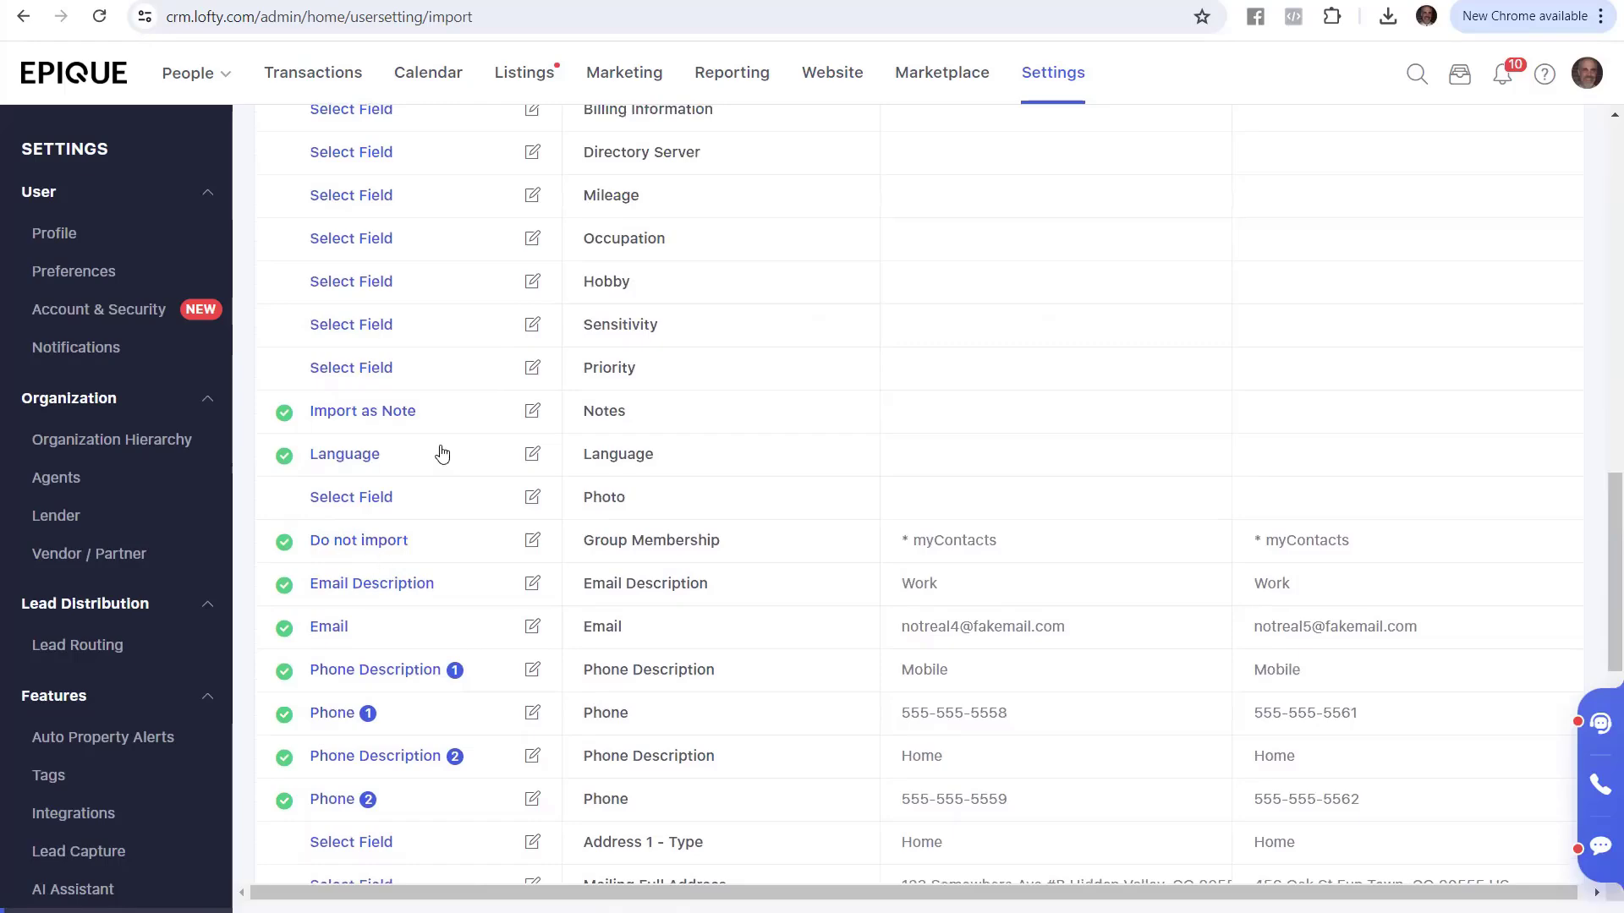
scroll(456, 440, up, 15)
scroll(487, 412, down, 3)
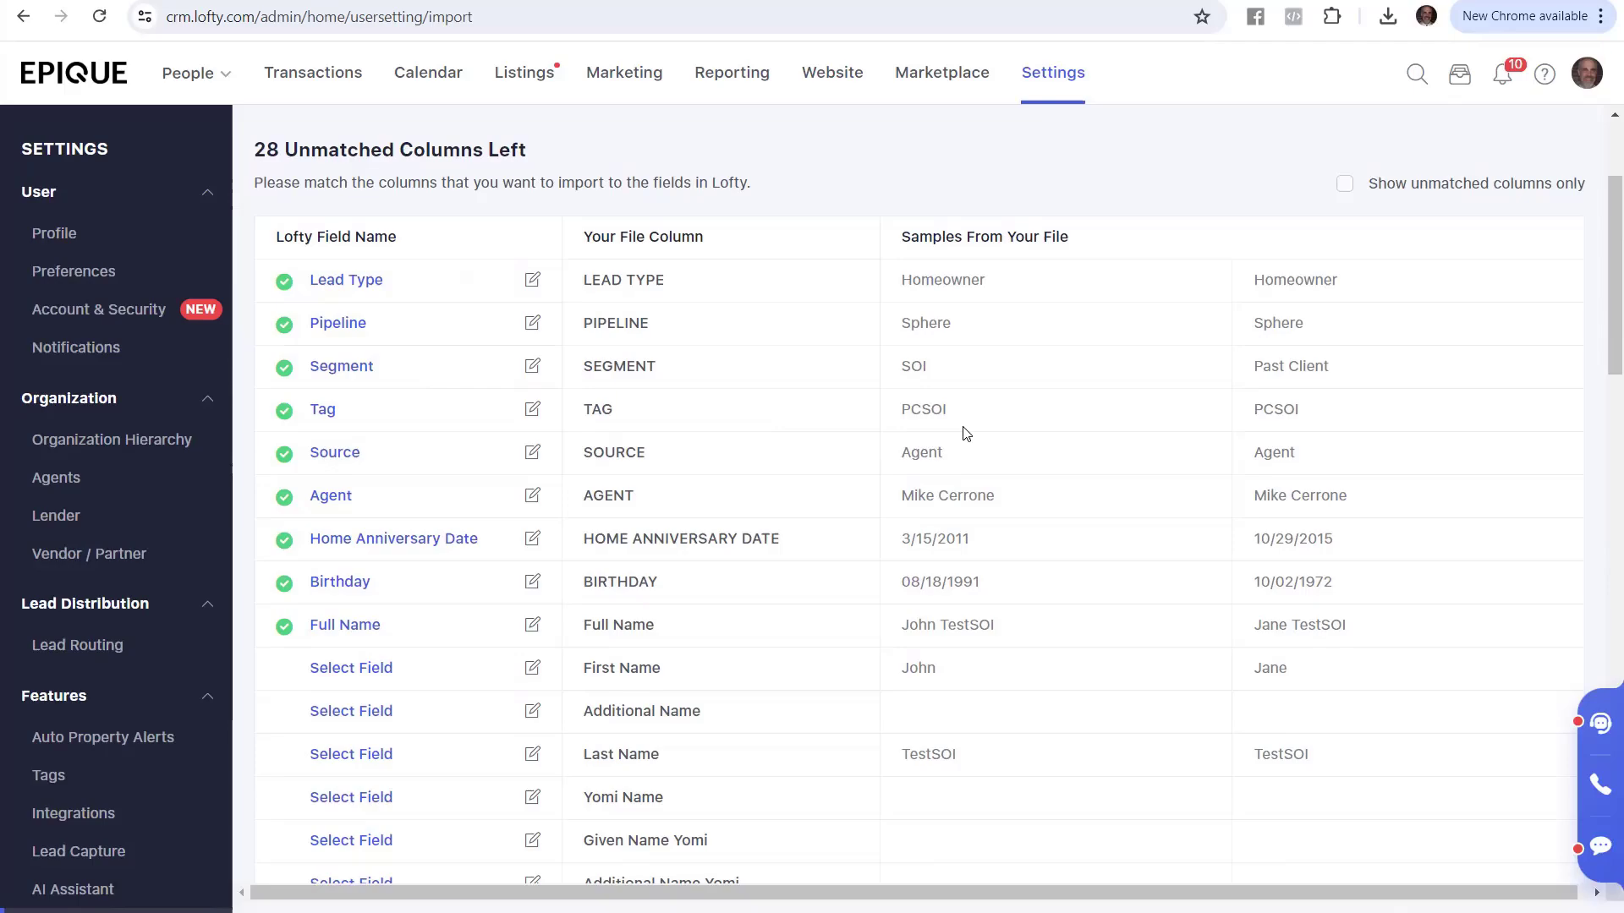
click(461, 1)
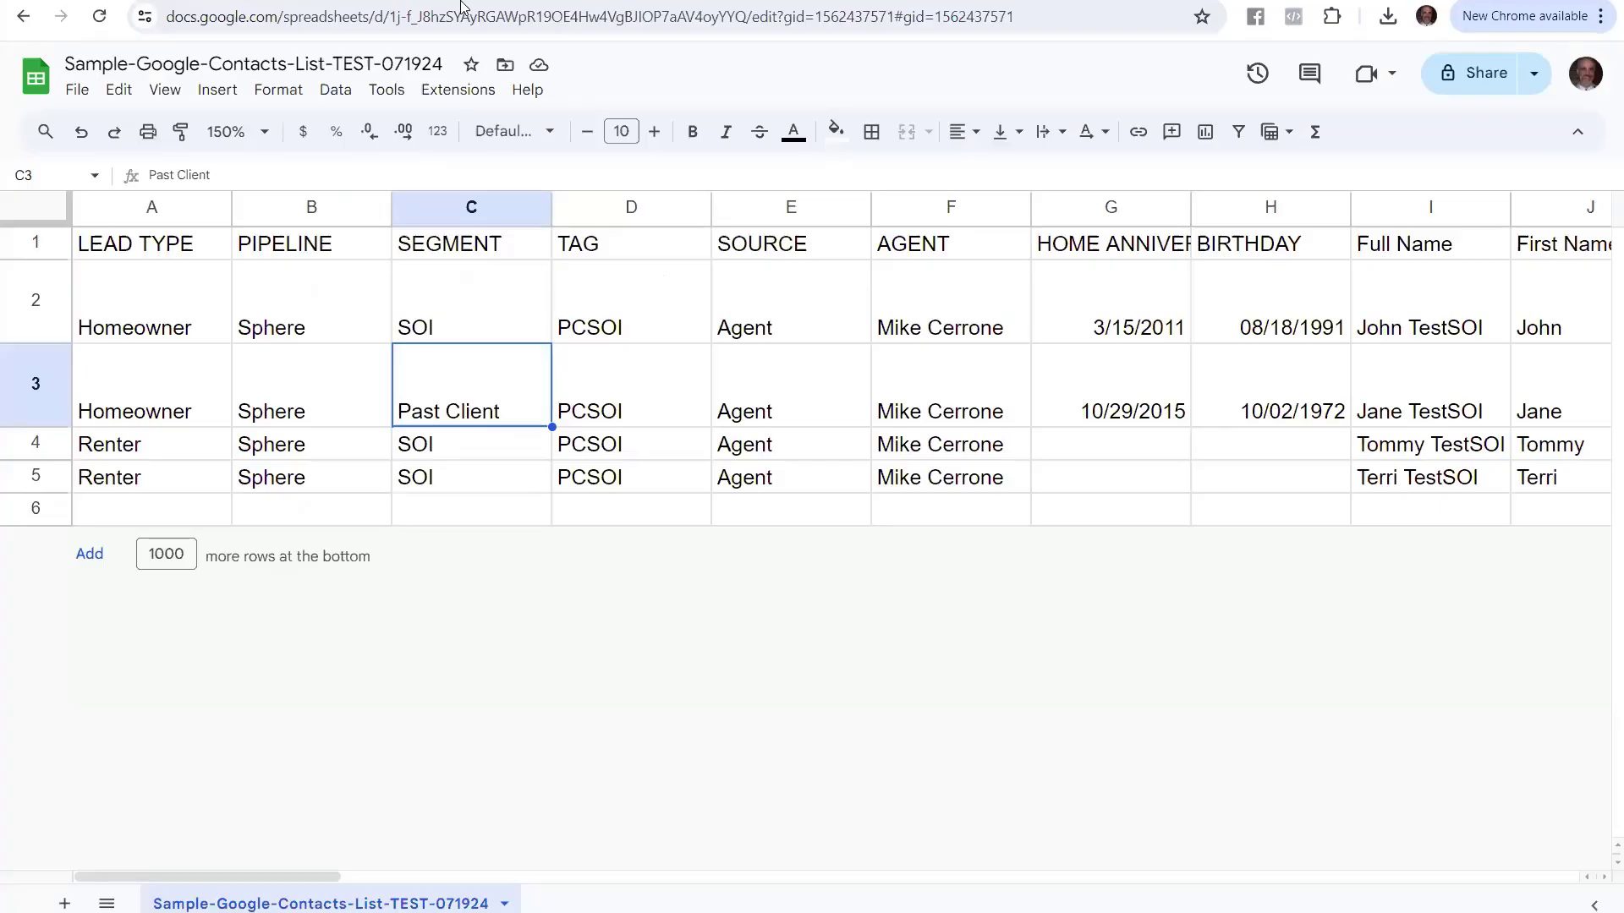
click(612, 243)
click(622, 296)
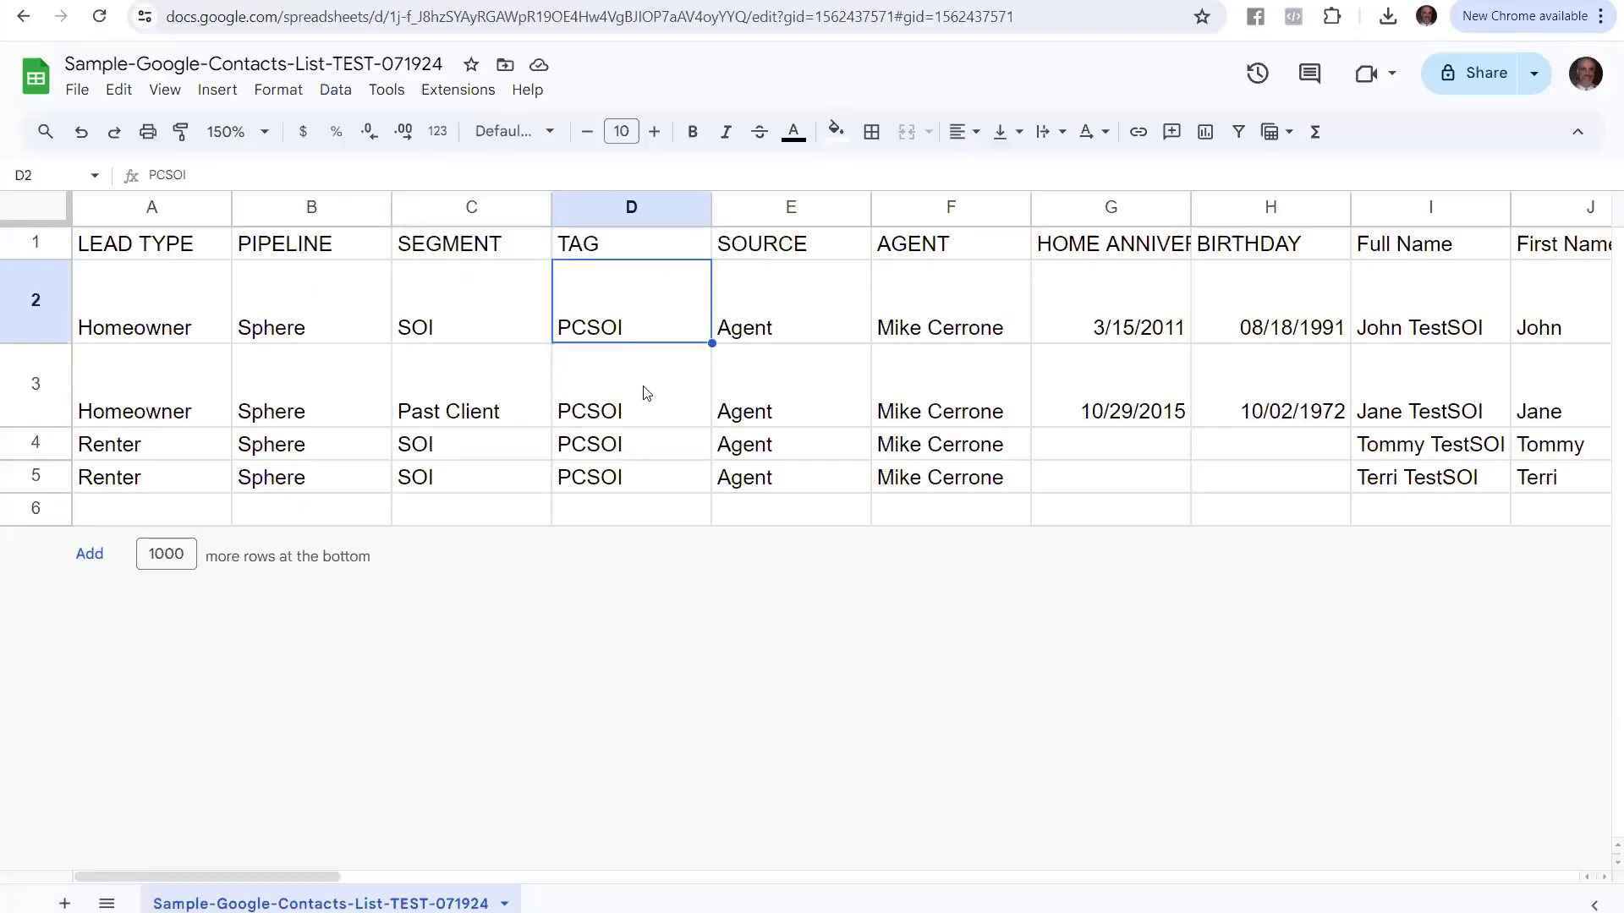
click(646, 392)
click(233, 1)
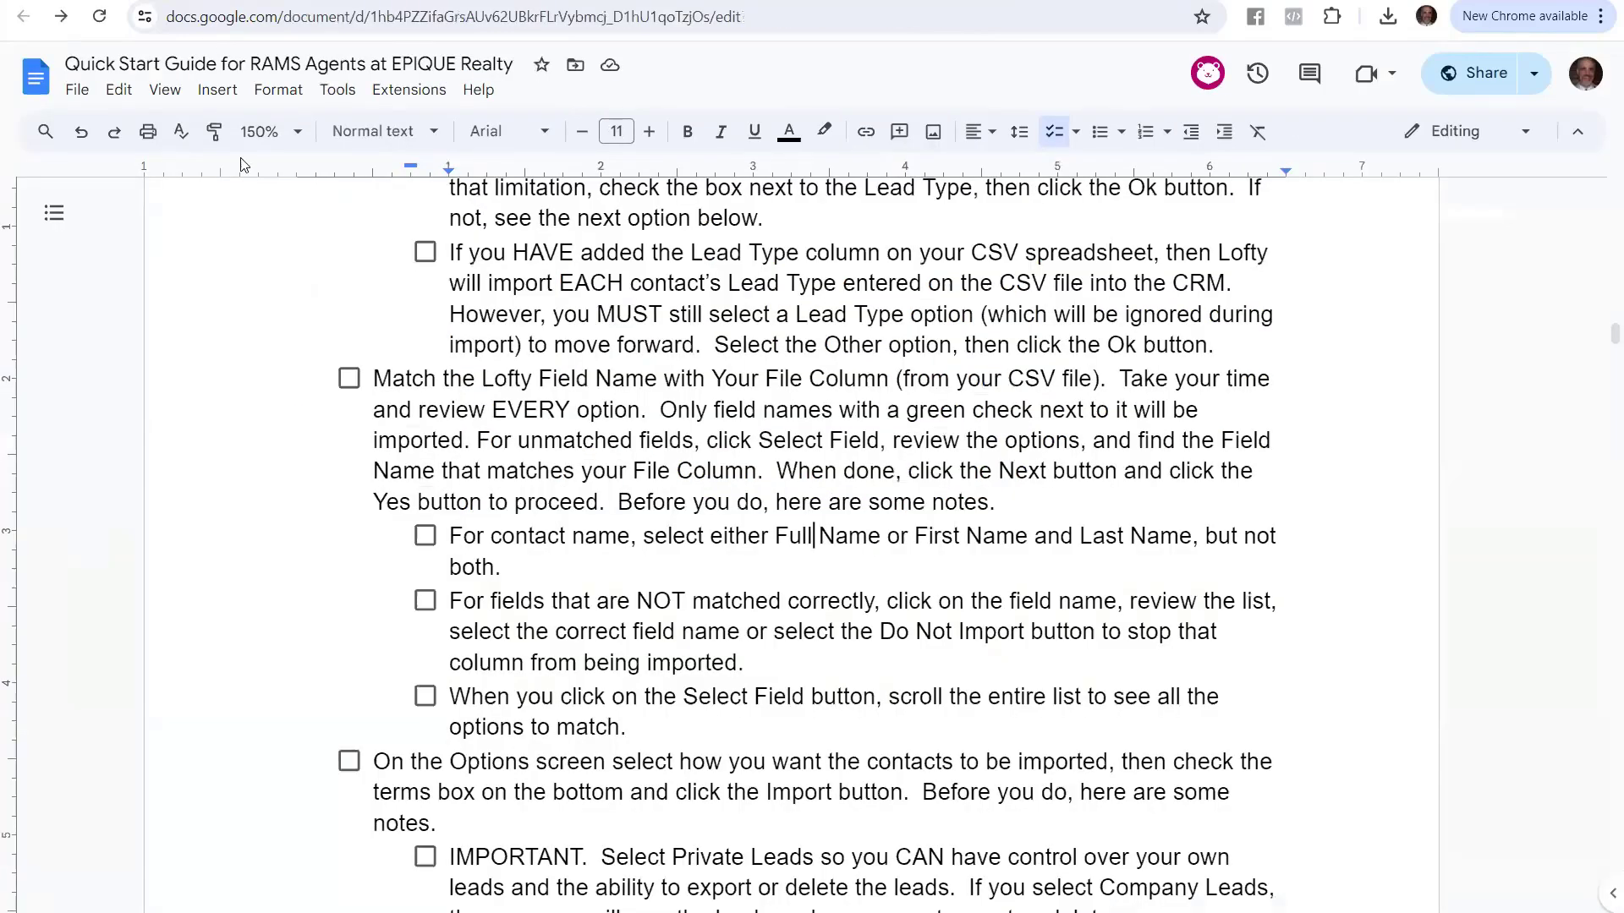
- Check the first two SOURCE entries in the contacts spreadsheet and return to Lofty's Match Columns table
click(554, 1)
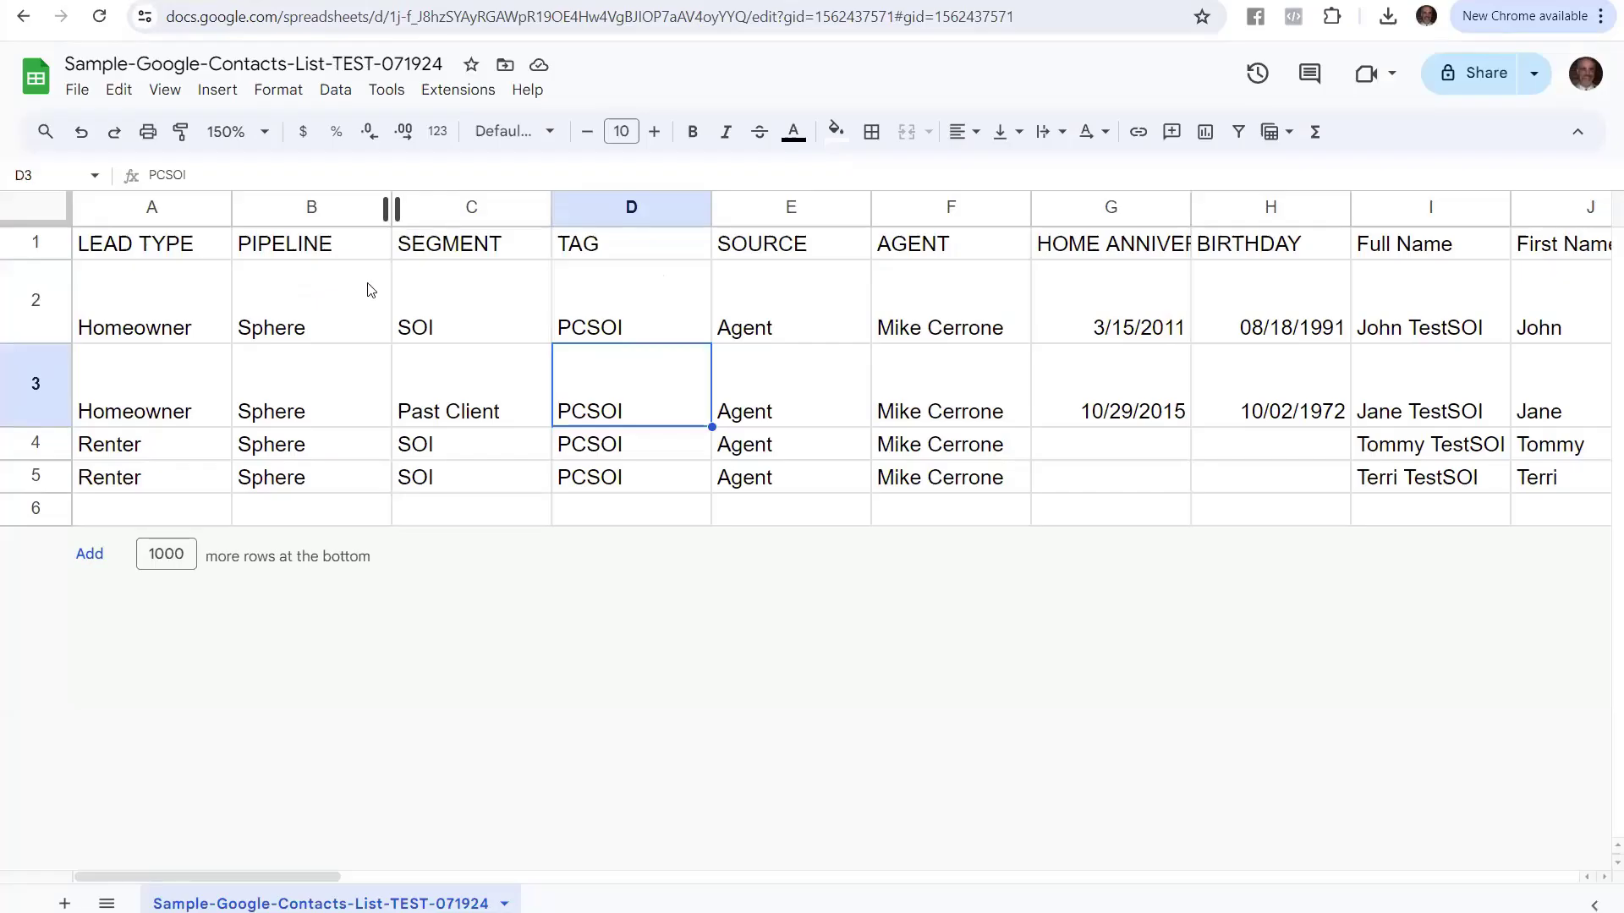
click(808, 280)
click(800, 388)
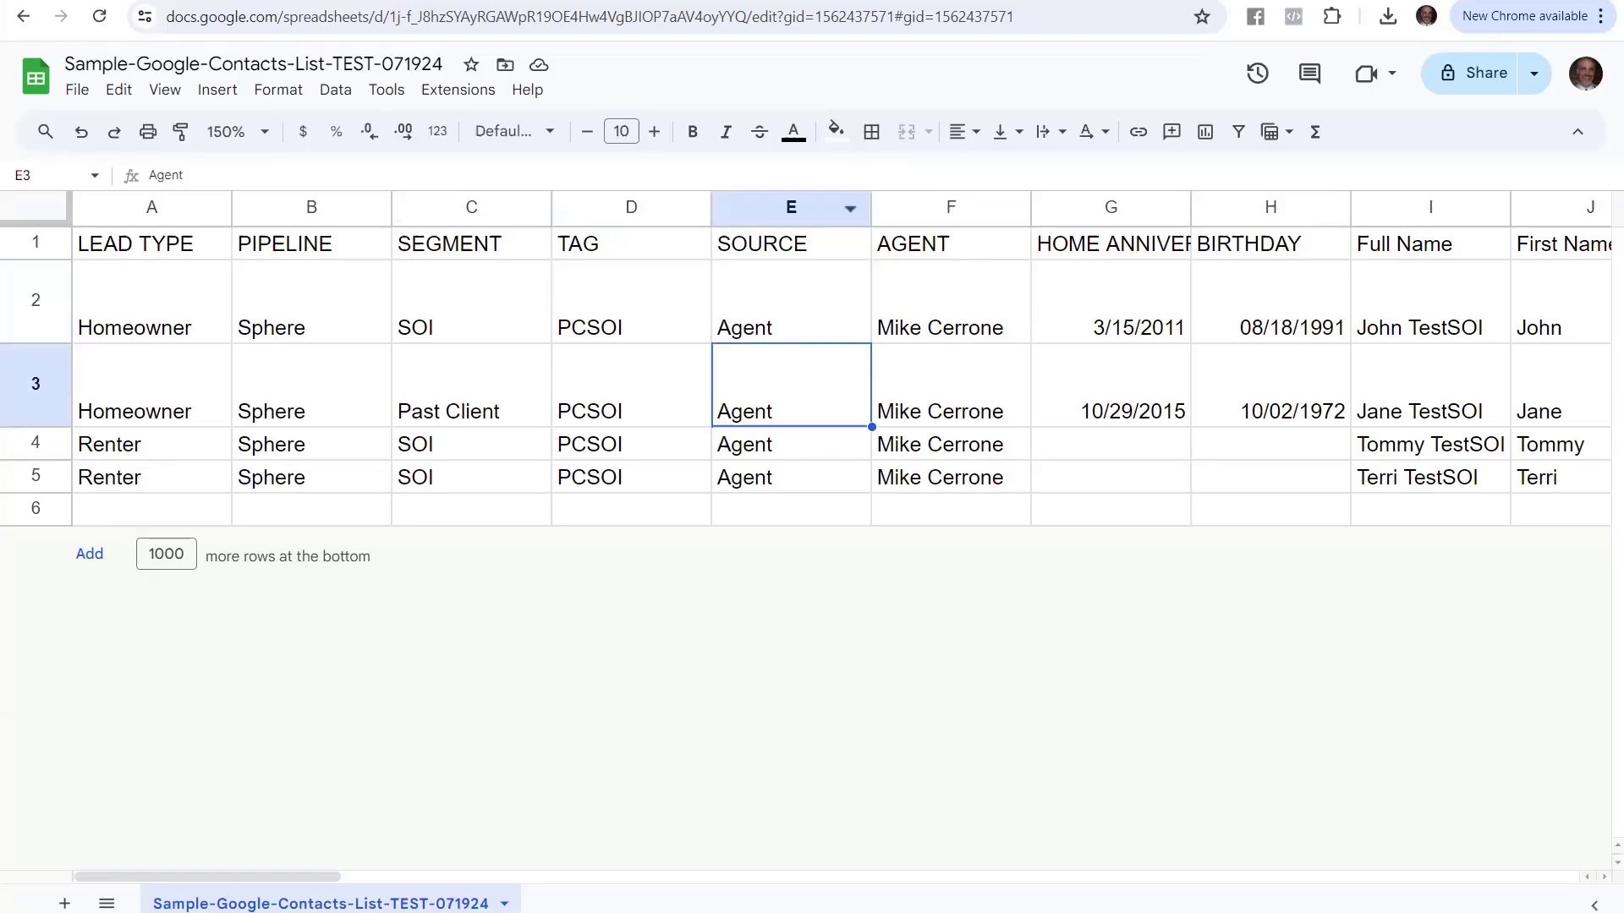
click(628, 2)
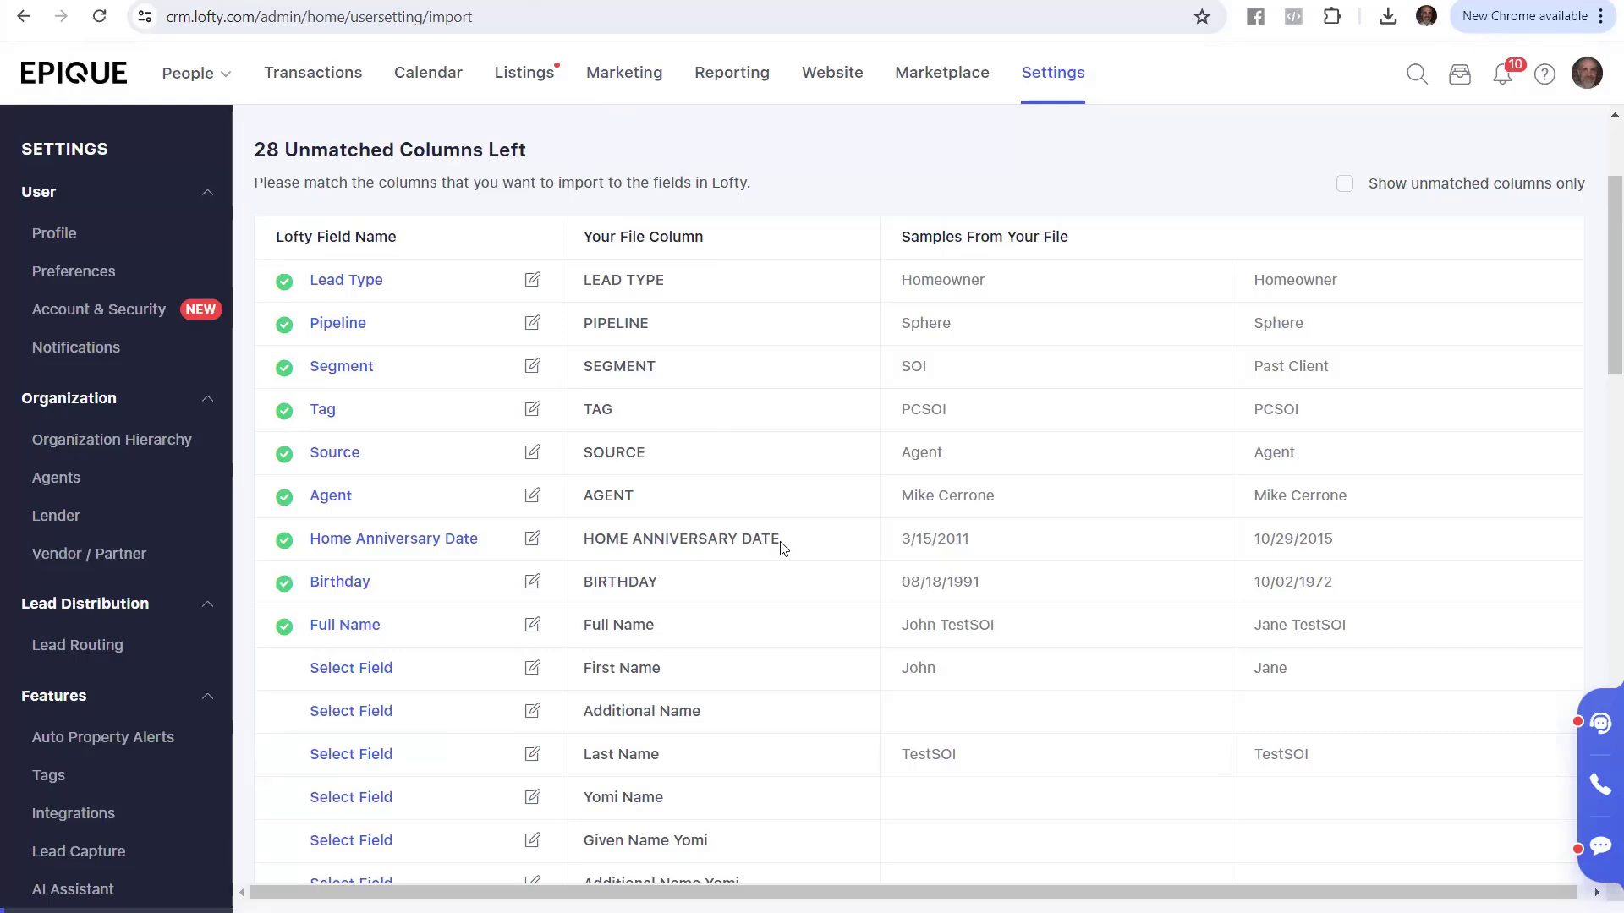
- Highlight the HOME ANNIVERSARY DATE file column name in the Match Columns table, both in part and in full
drag(781, 548, 582, 537)
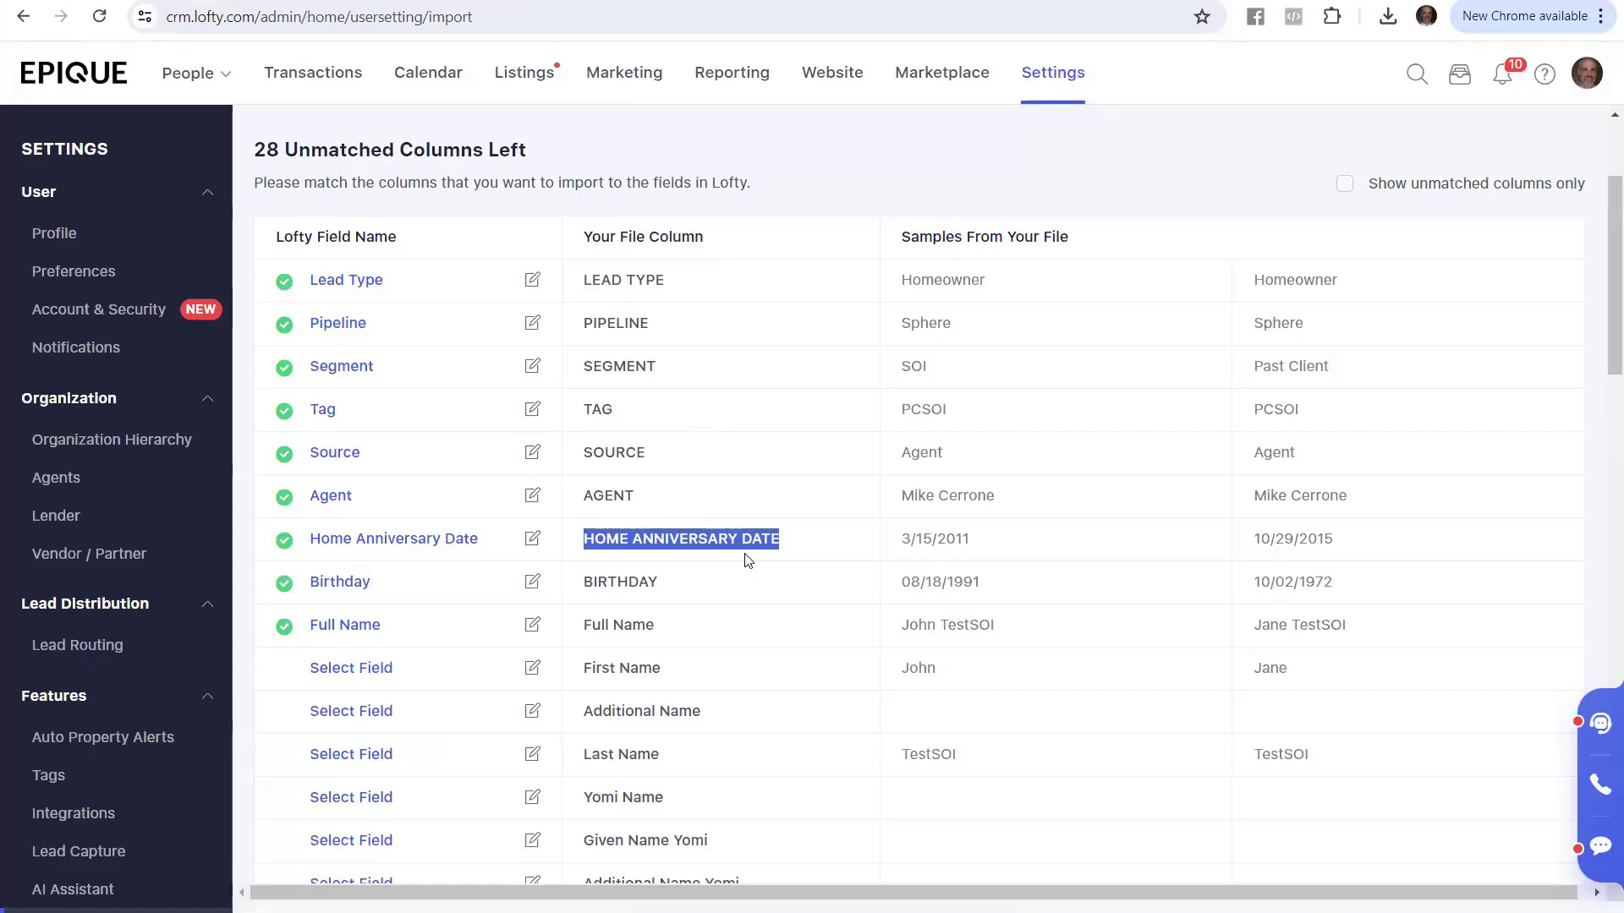
drag(748, 561, 576, 545)
click(721, 531)
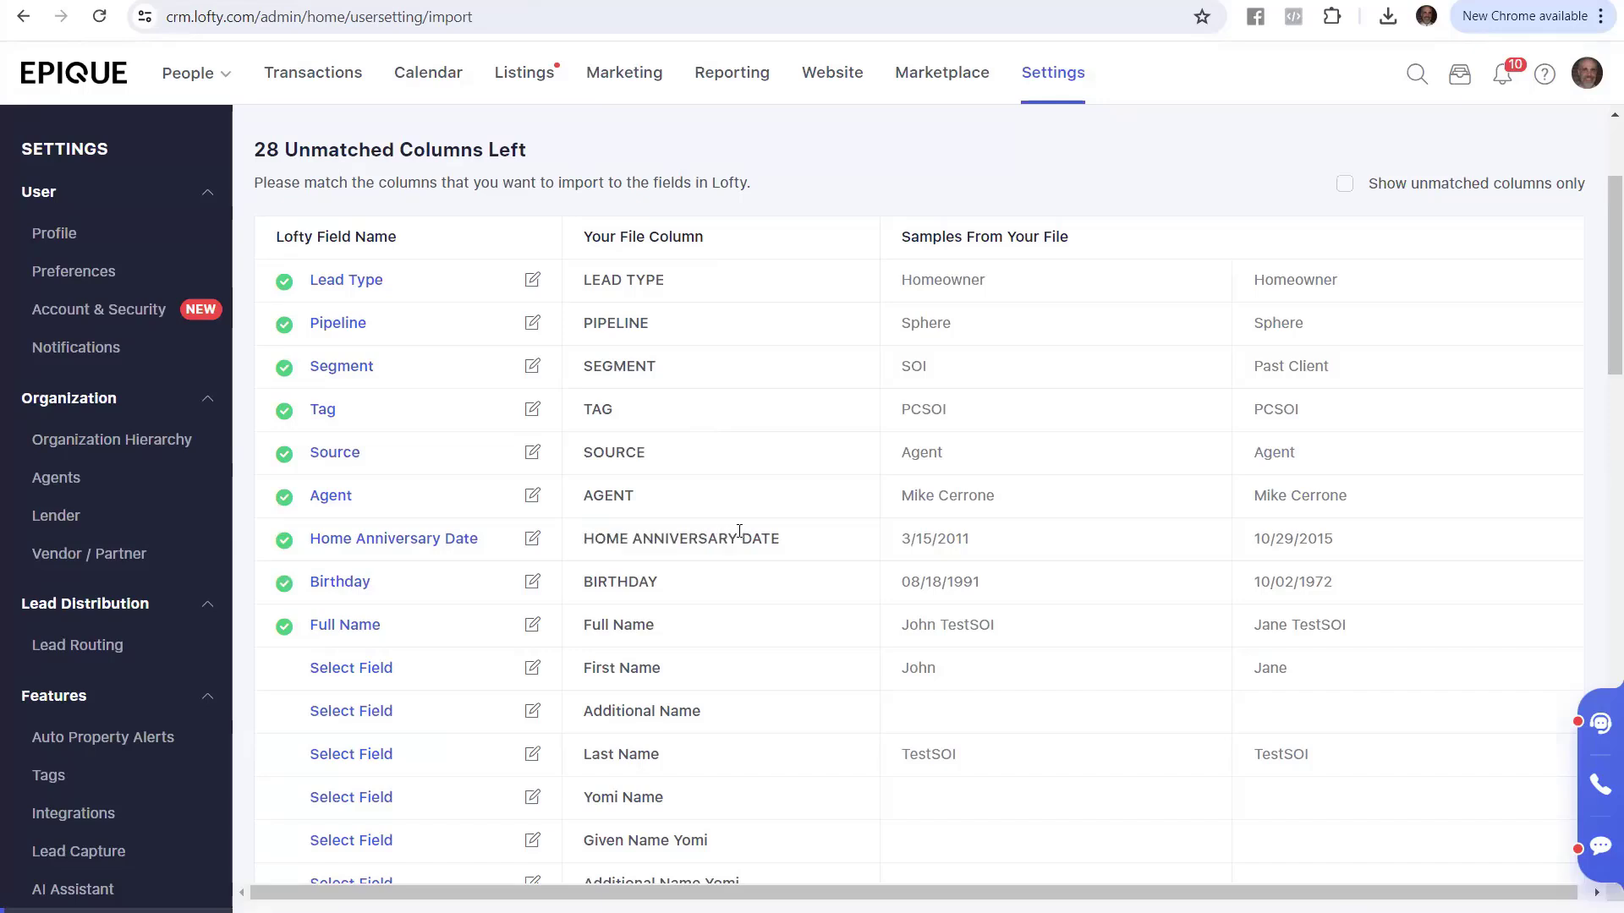
drag(739, 531, 580, 538)
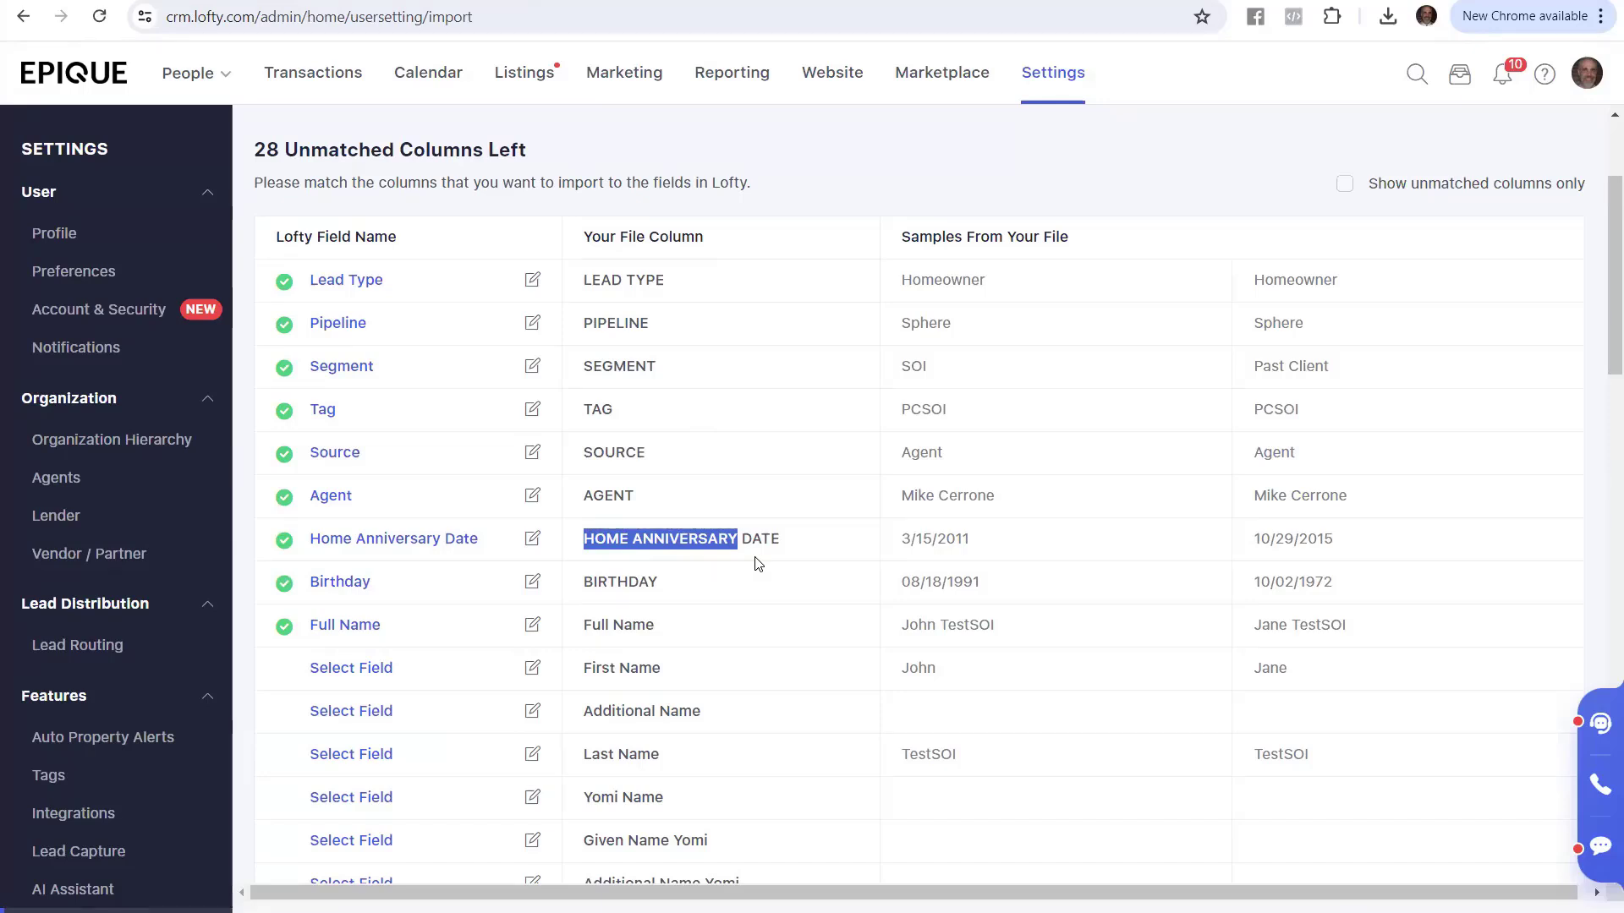
drag(803, 533, 570, 534)
click(693, 533)
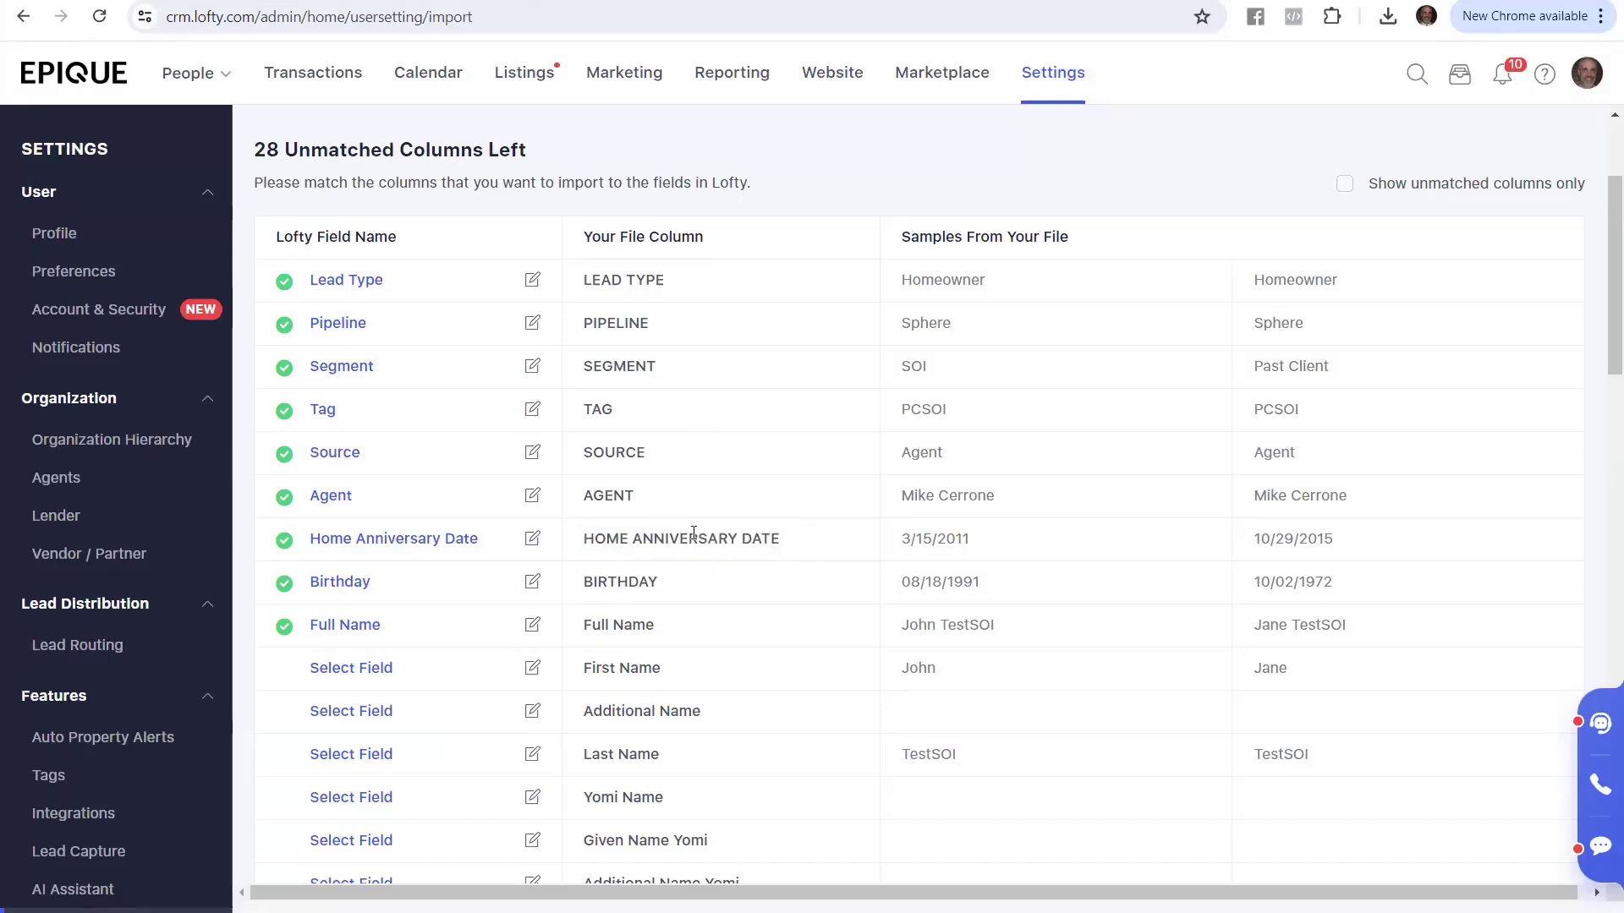
drag(736, 539, 583, 543)
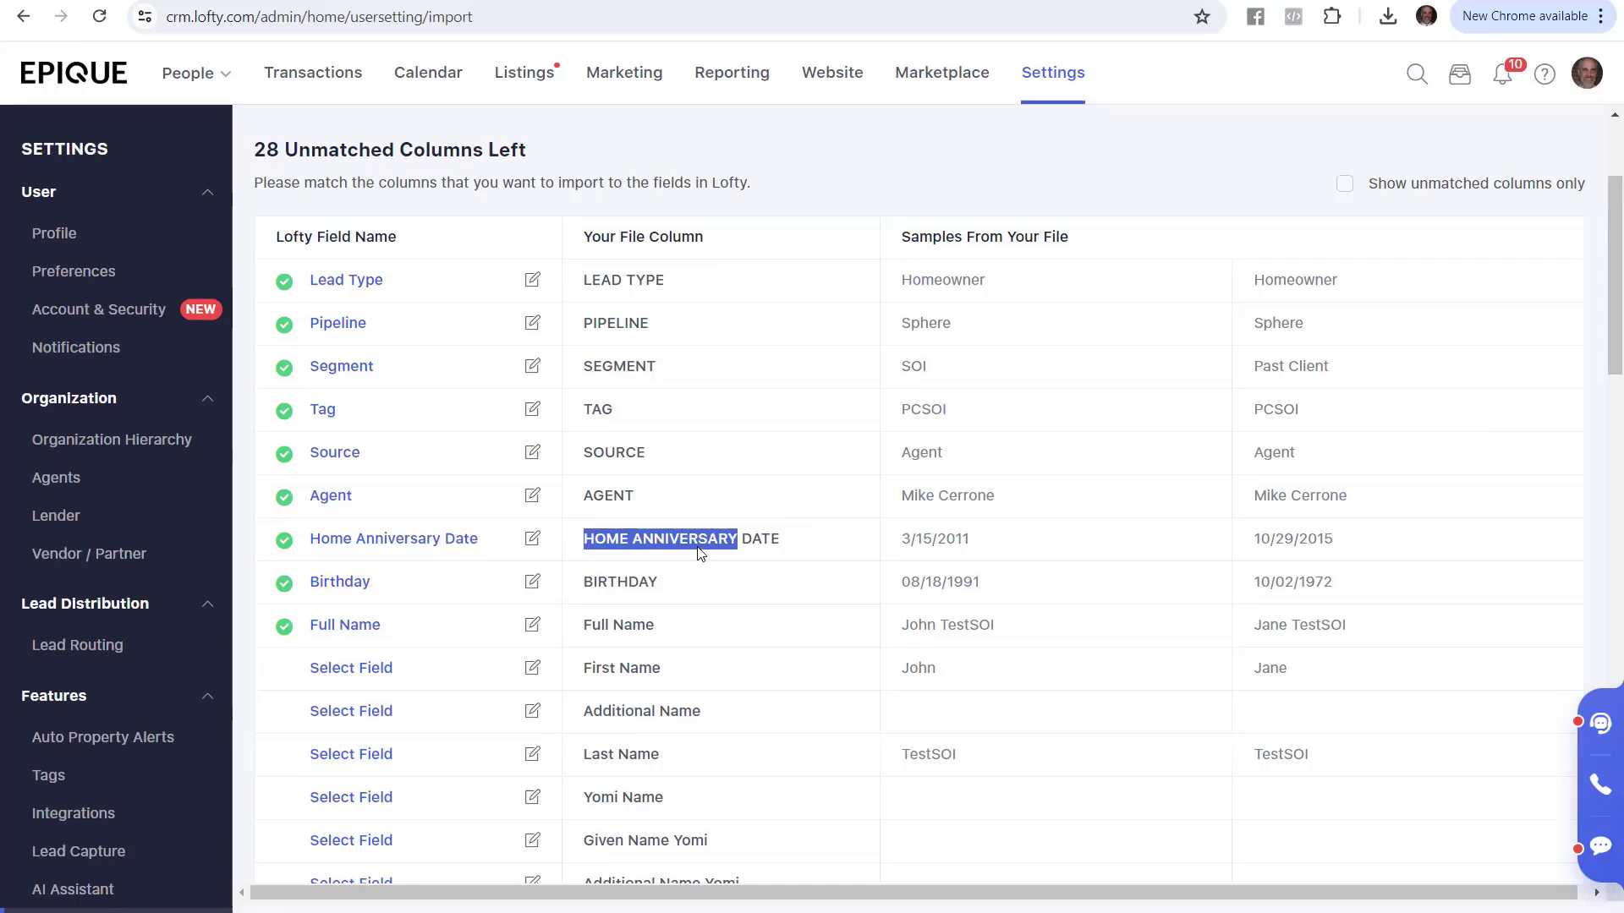
drag(810, 546, 580, 540)
- Highlight the full HOME ANNIVERSARY DATE heading from cell G1 in the contacts spreadsheet, return to Lofty and clear the highlight there
key(ctrl+Tab)
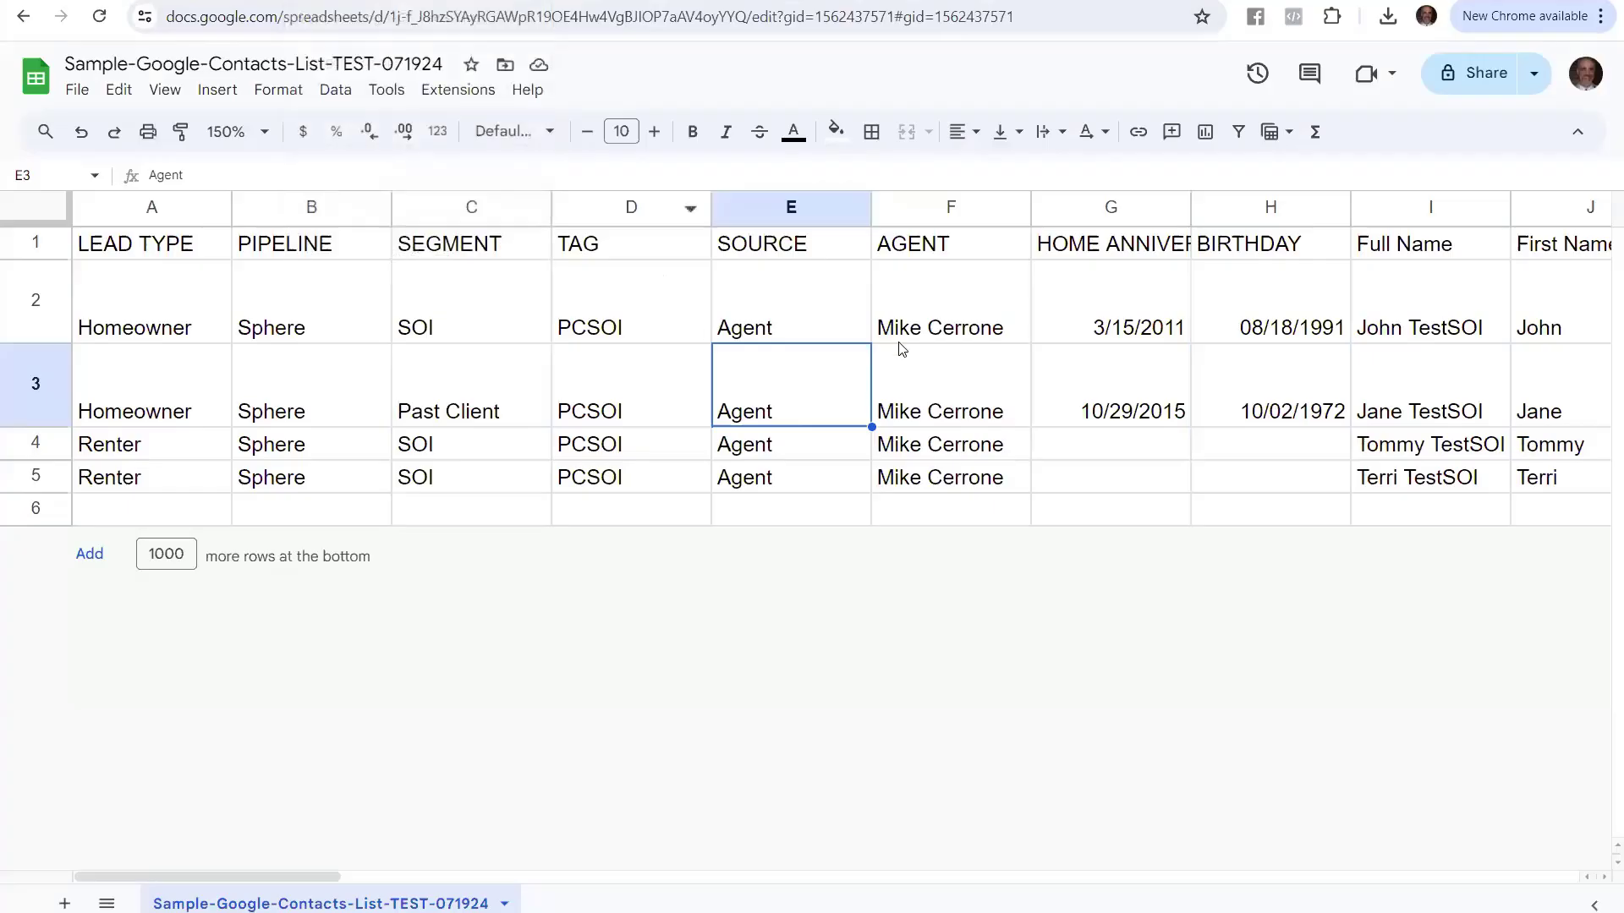
click(1055, 254)
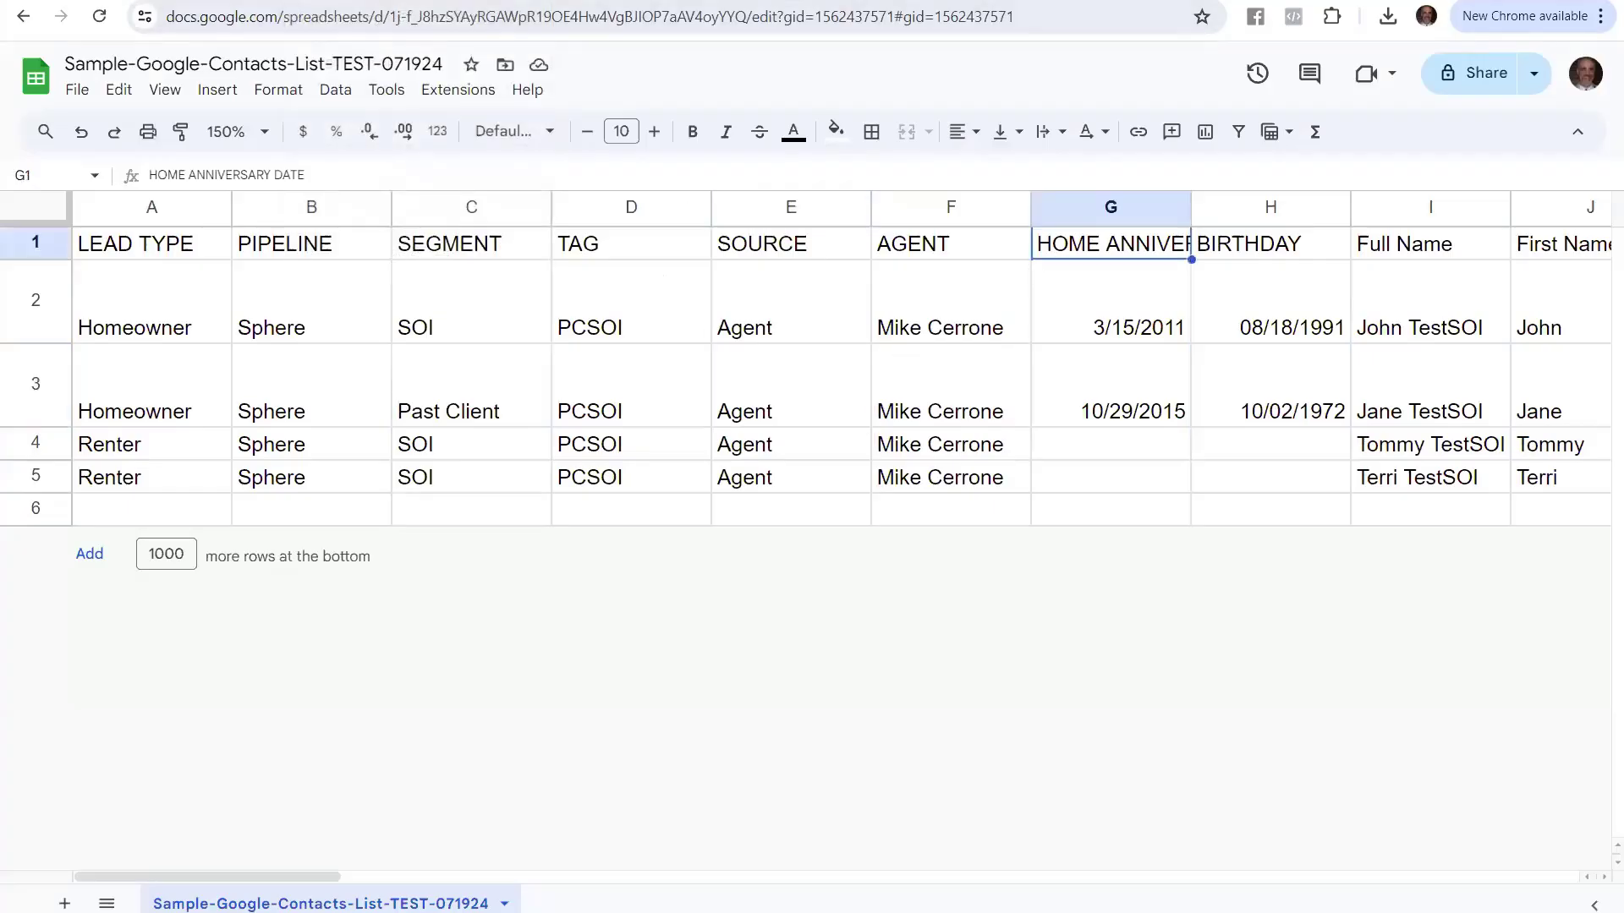
drag(325, 173, 136, 181)
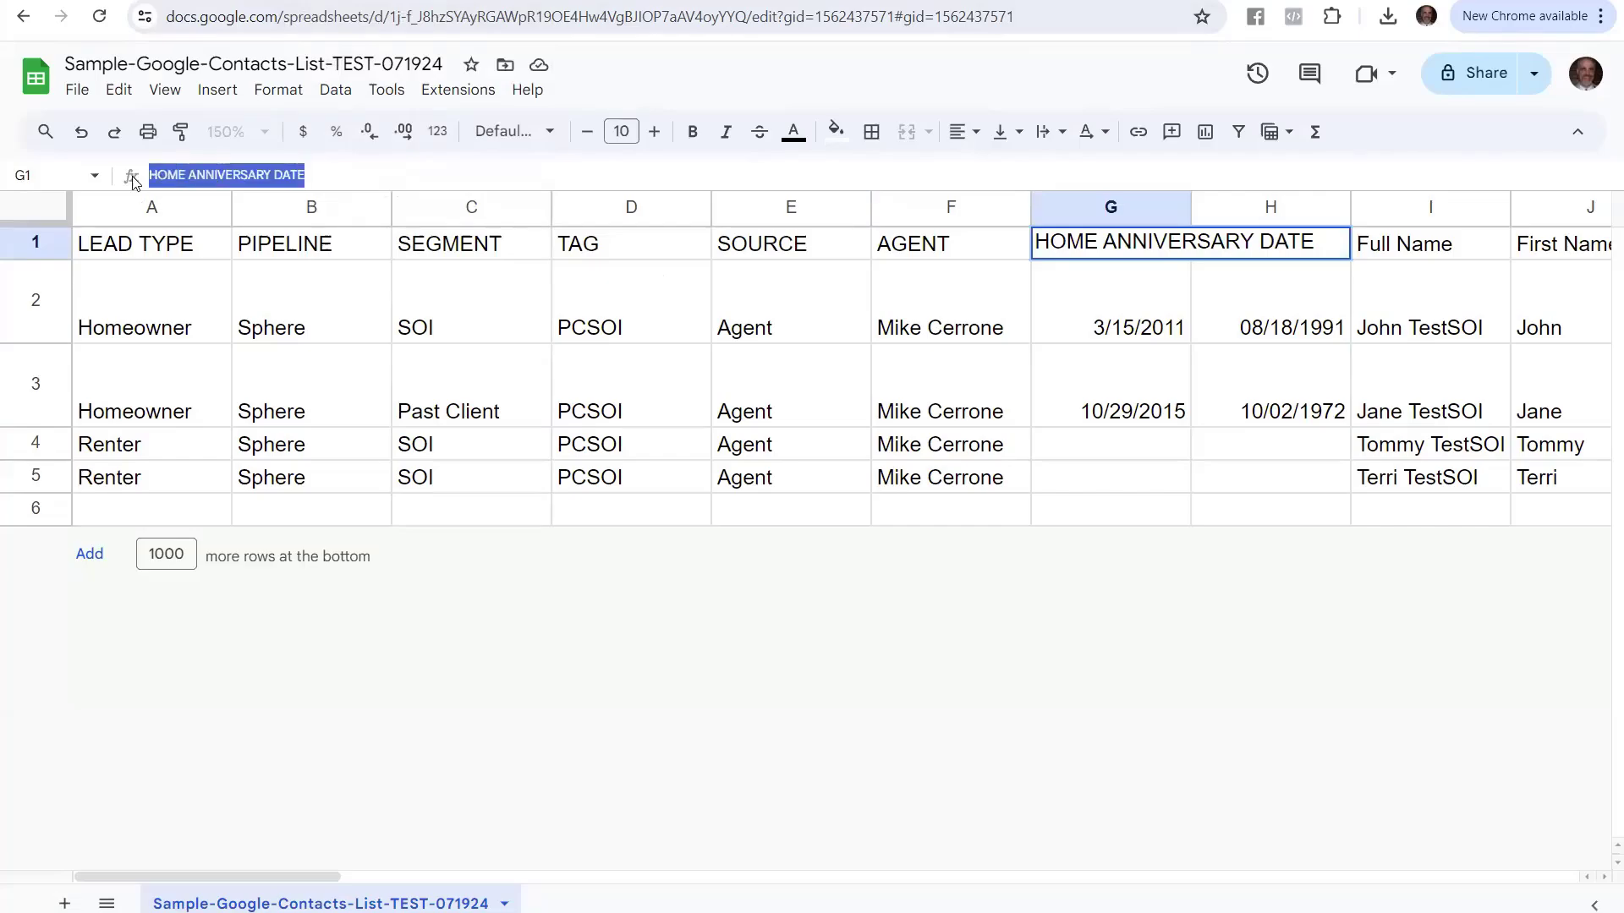
key(ctrl+Tab)
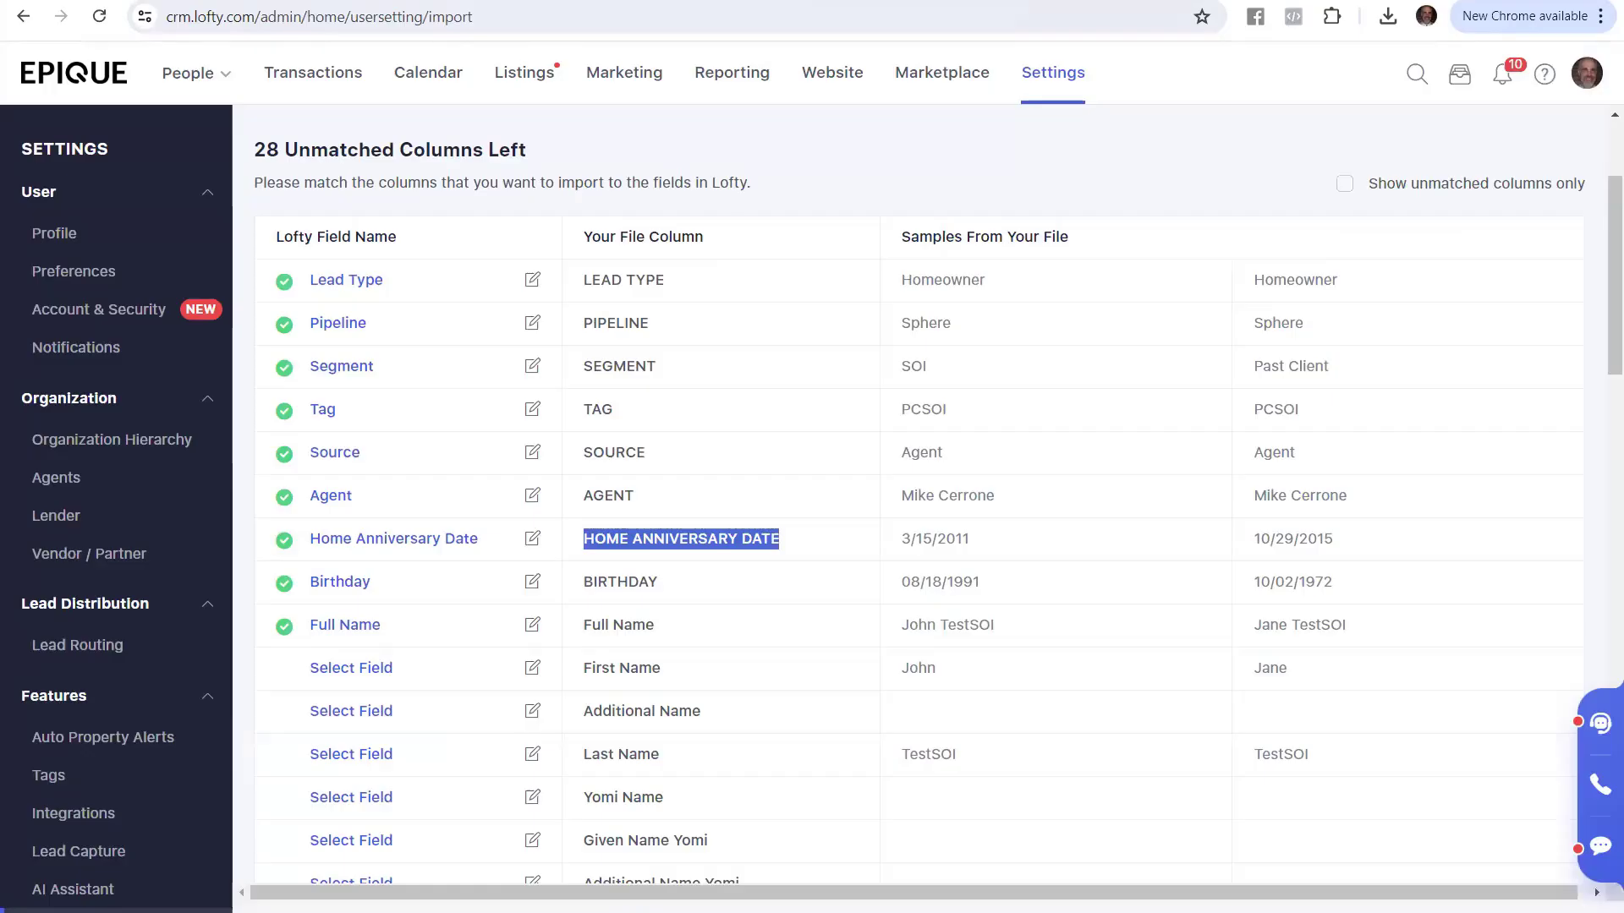
click(835, 551)
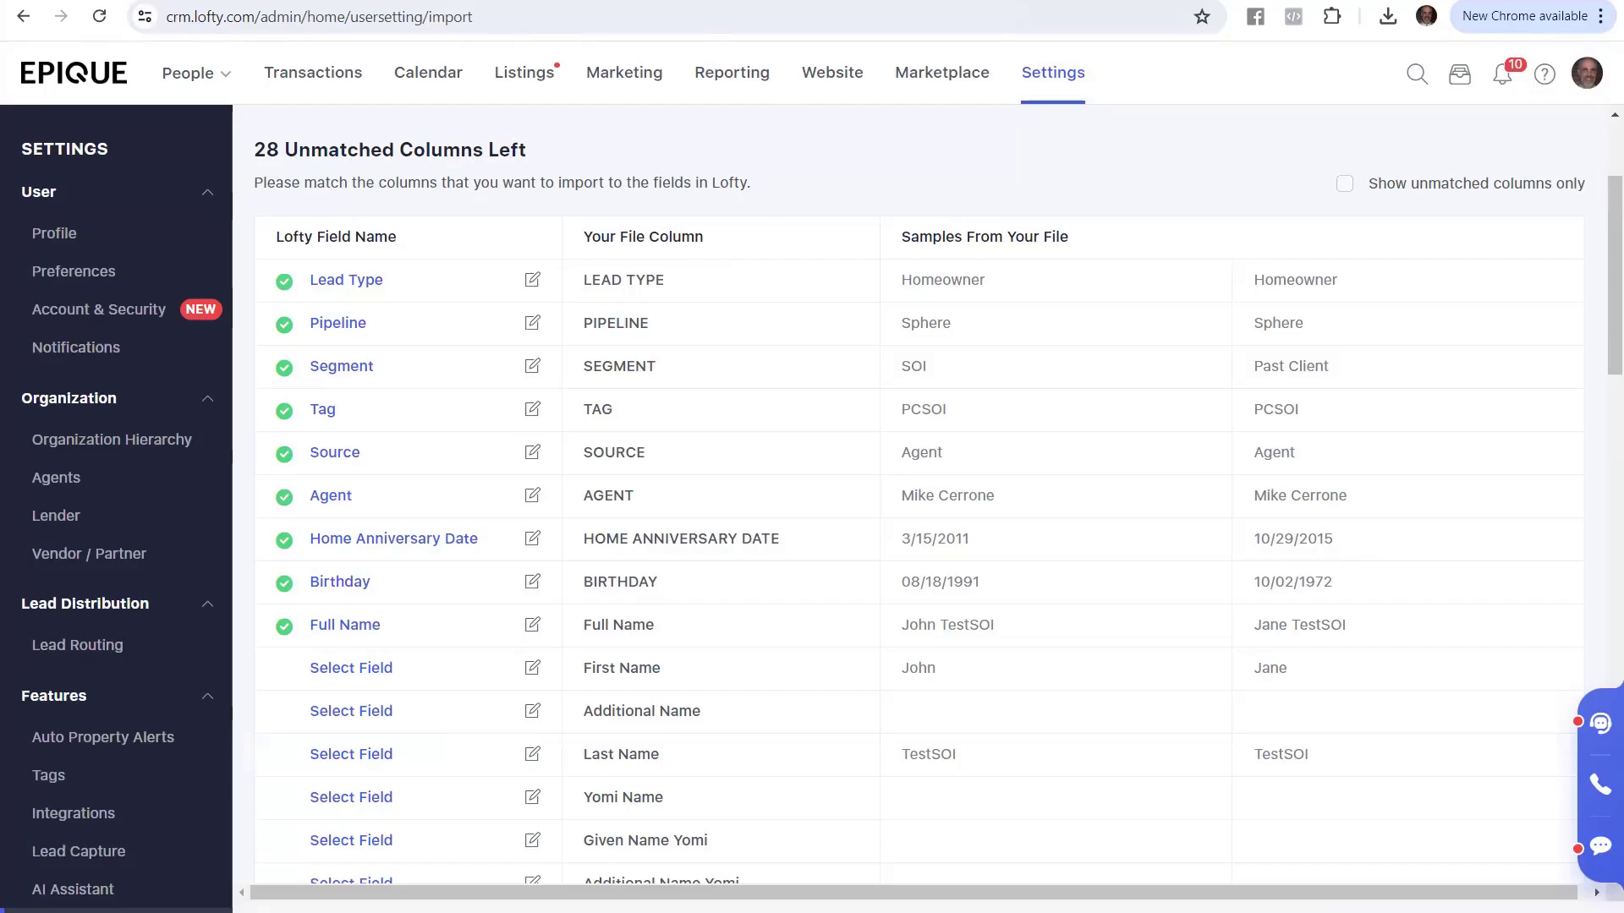
- Check the first two HOME ANNIVERSARY DATE entries in the contacts spreadsheet and return to Lofty's Match Columns table
key(ctrl+Tab)
click(1104, 328)
click(1091, 418)
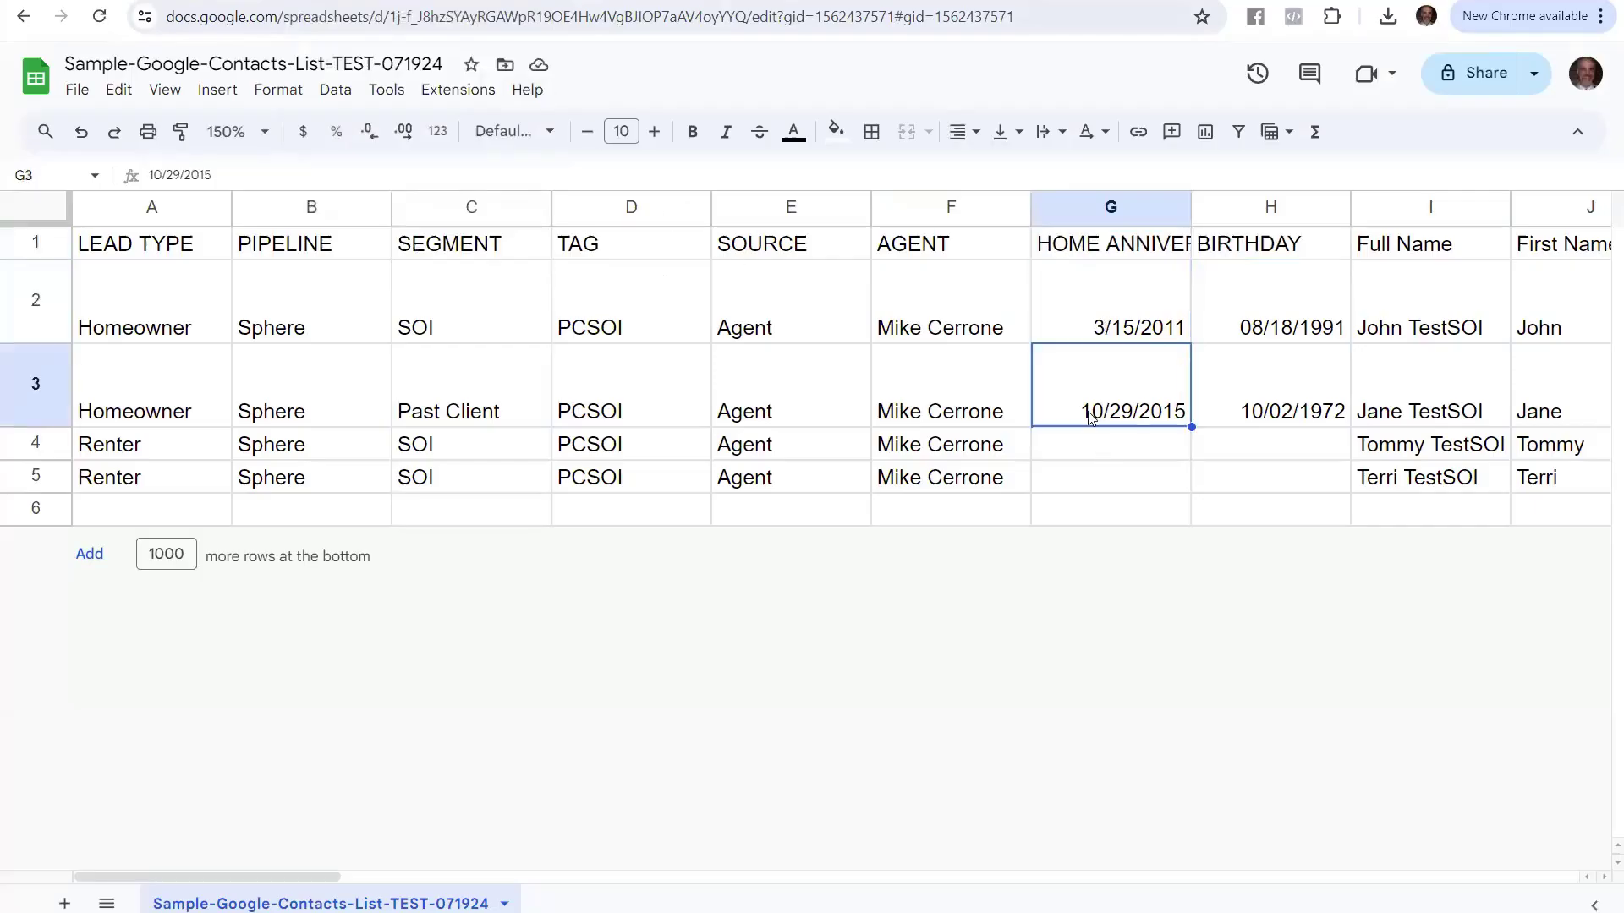
key(ctrl+Tab)
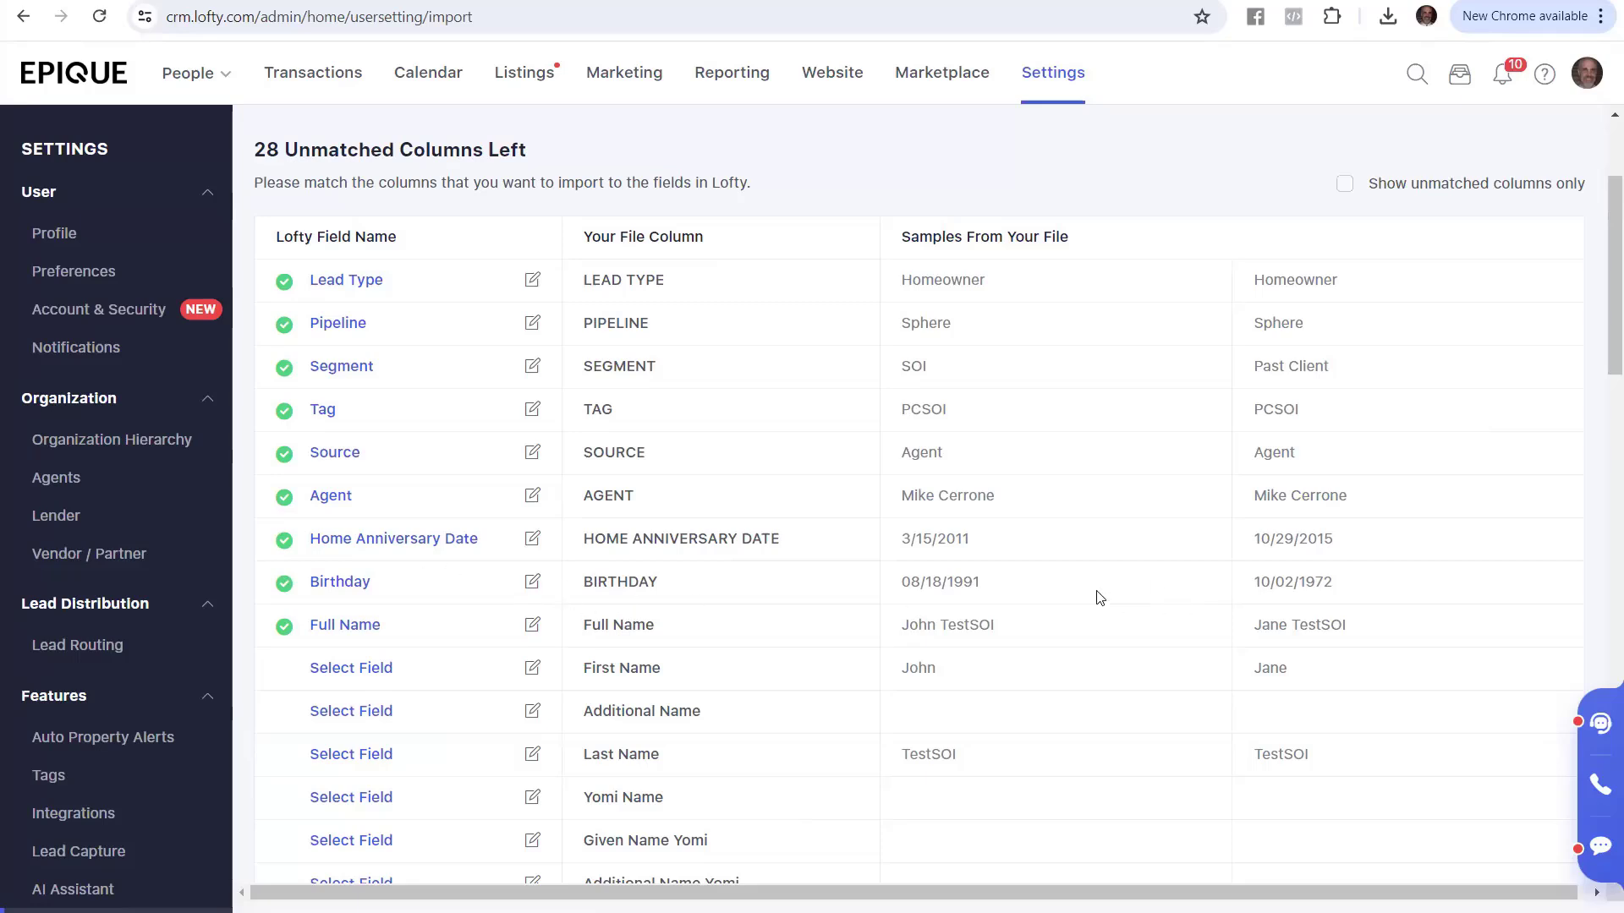
- Highlight both BIRTHDAY samples, check them against the first two BIRTHDAY entries in the contacts spreadsheet and return to Lofty
drag(999, 587, 912, 584)
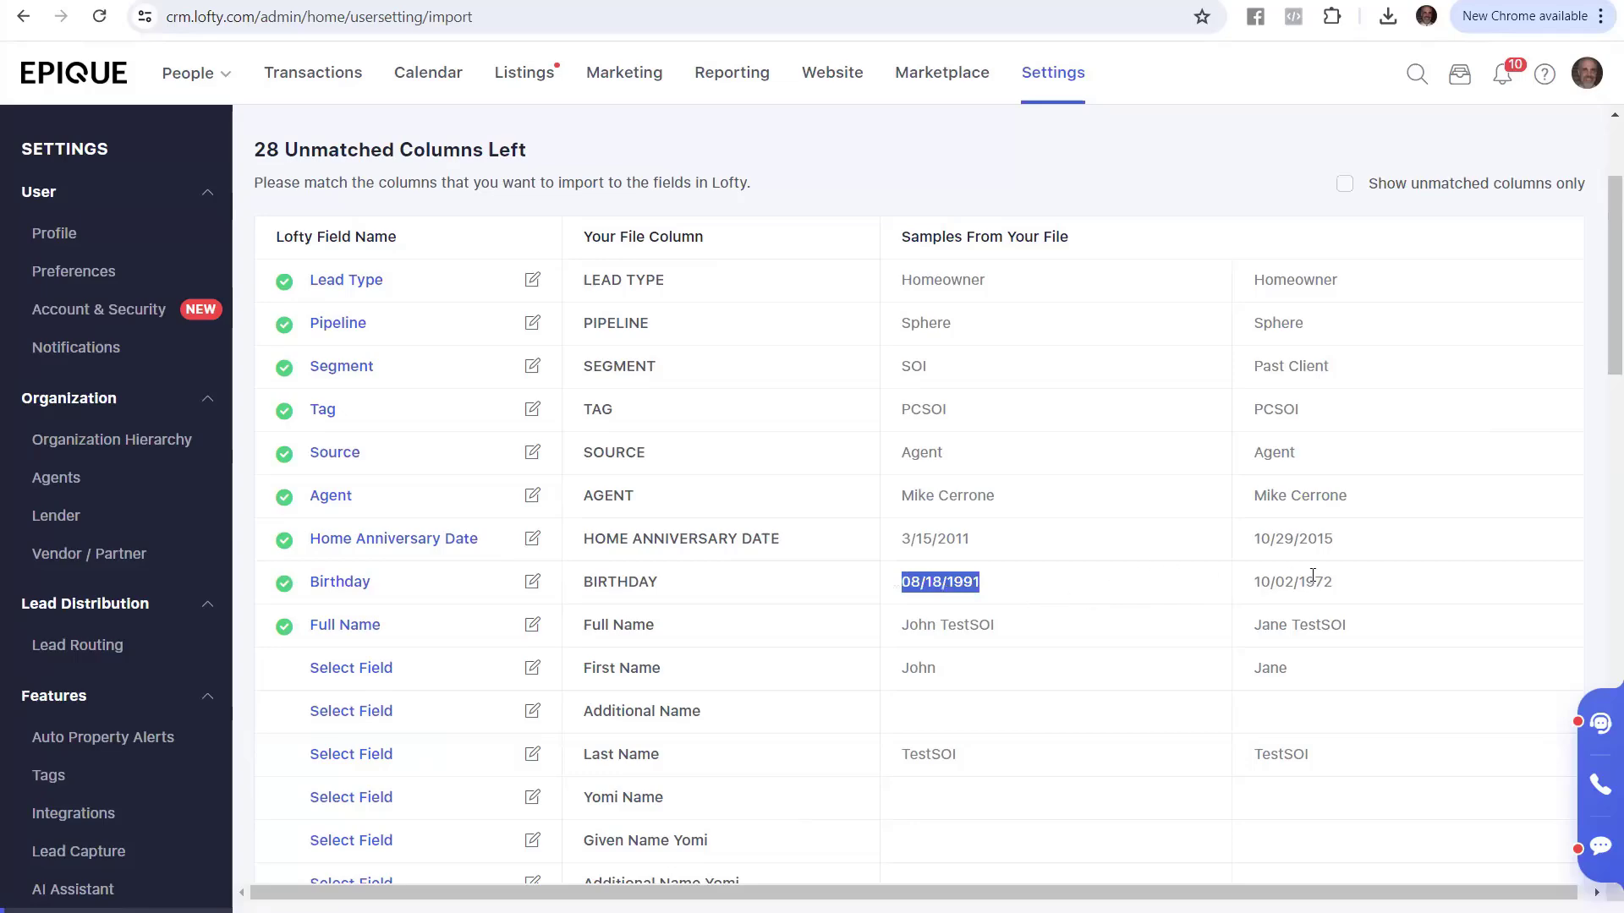
drag(1363, 583, 1256, 583)
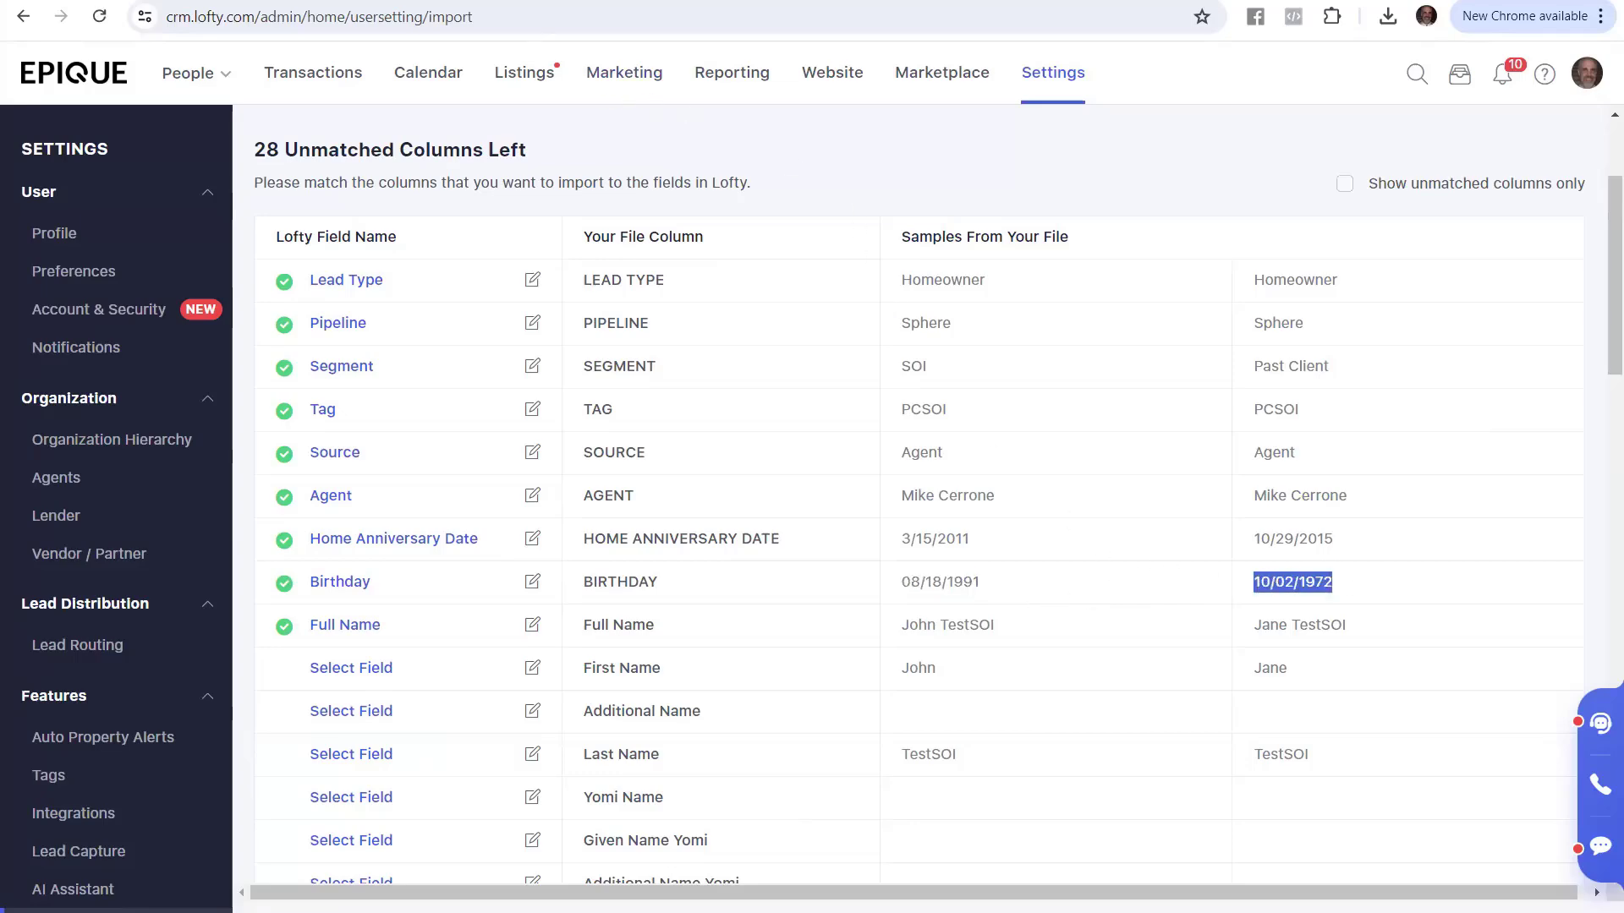
click(499, 2)
click(1300, 325)
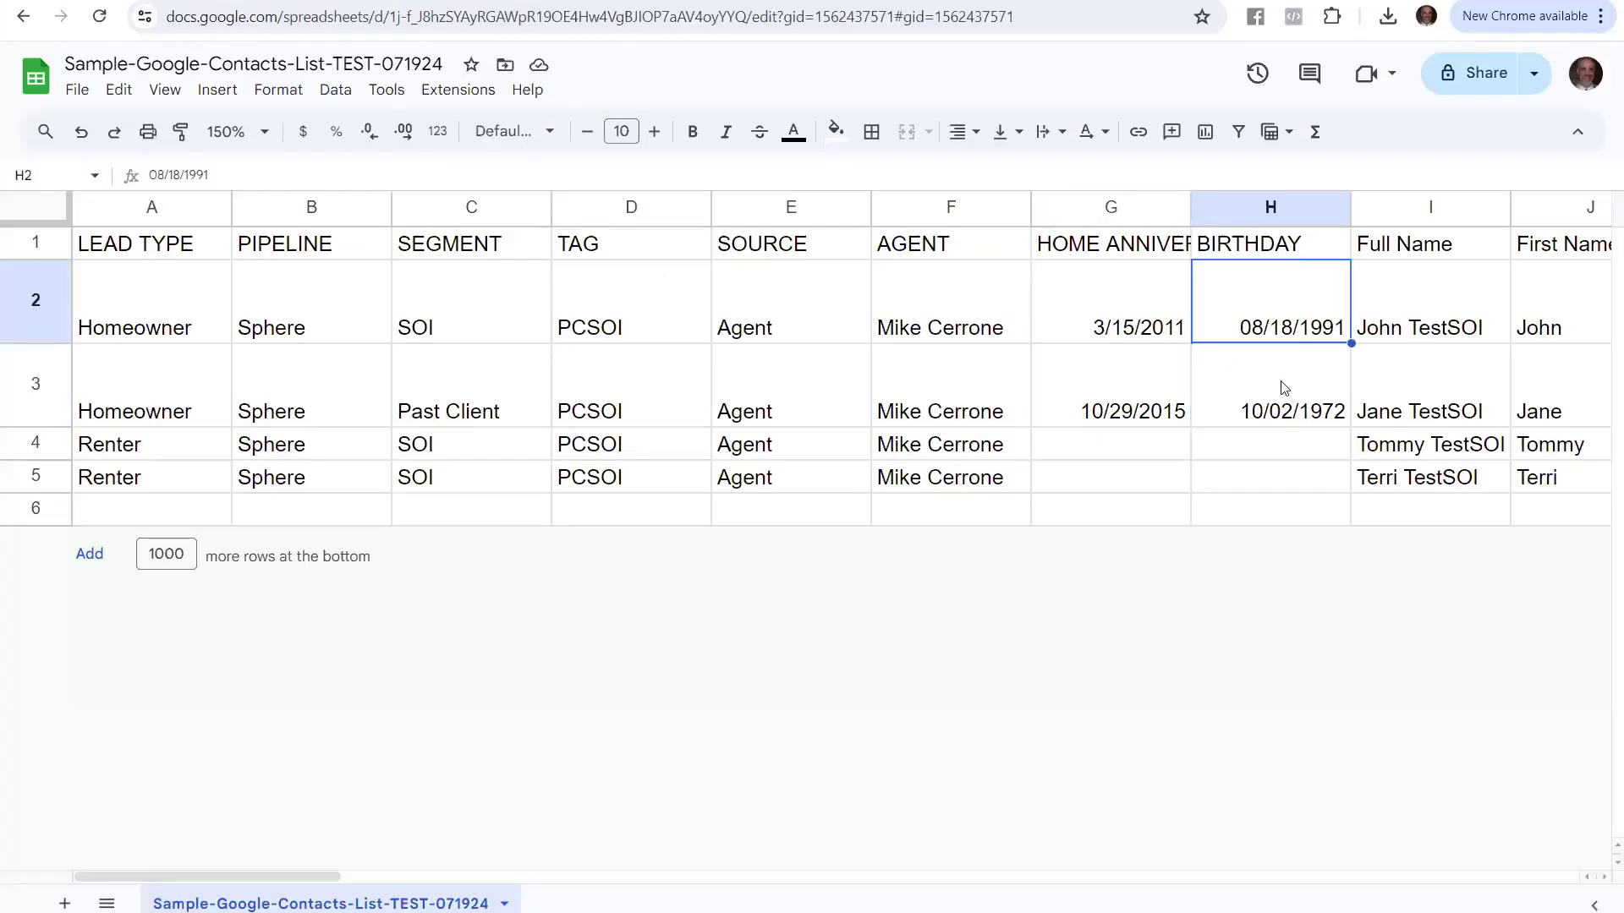
click(1279, 388)
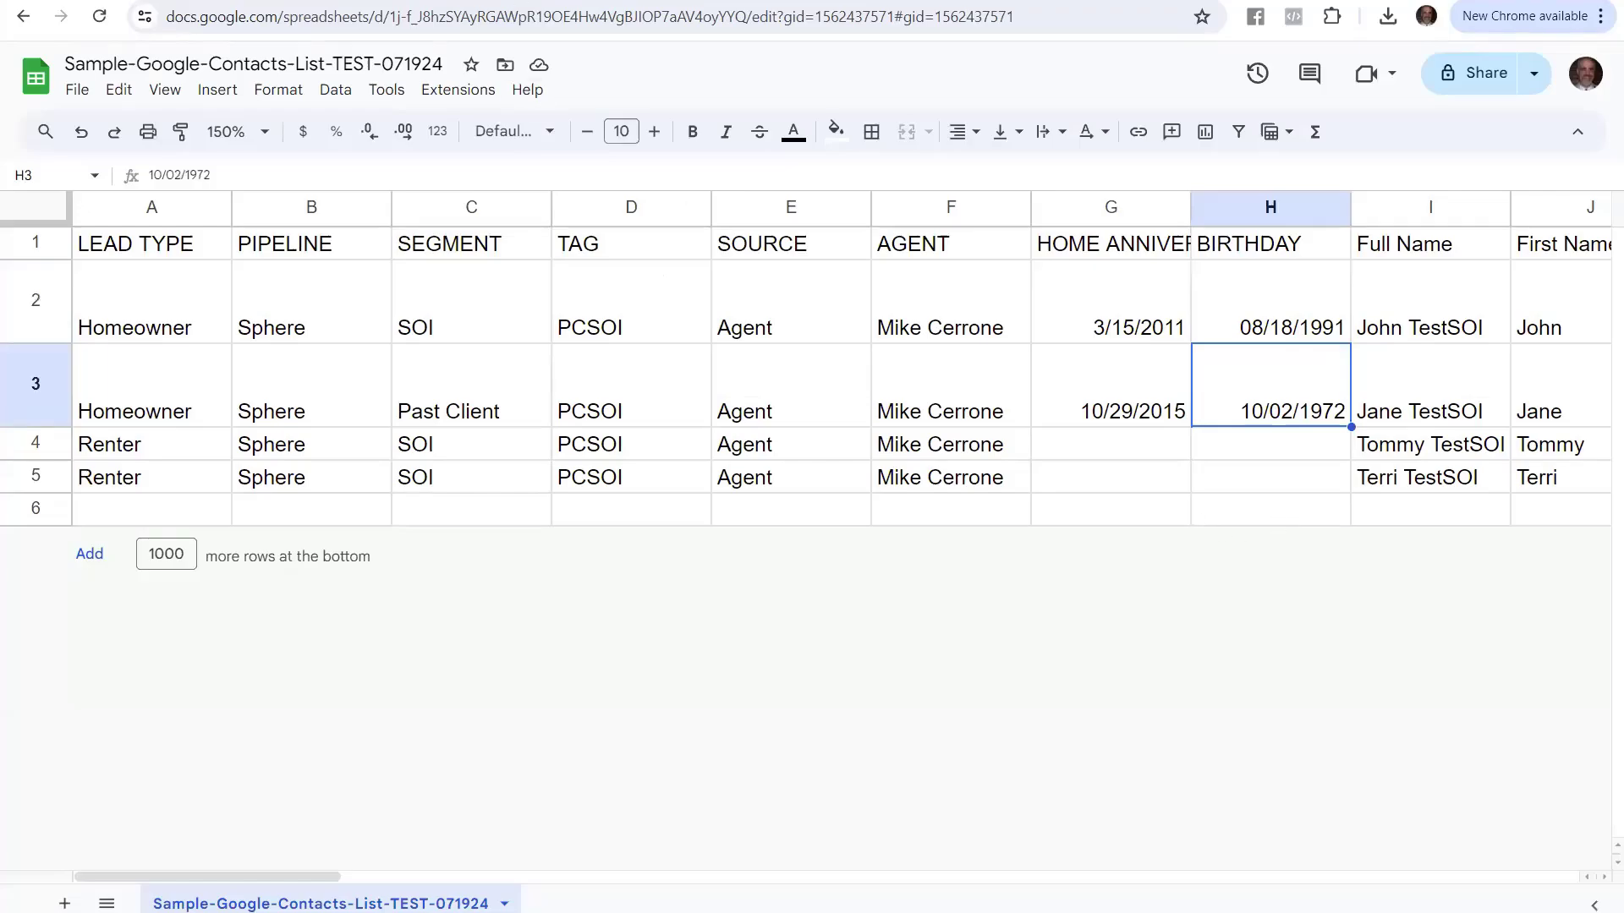
click(363, 2)
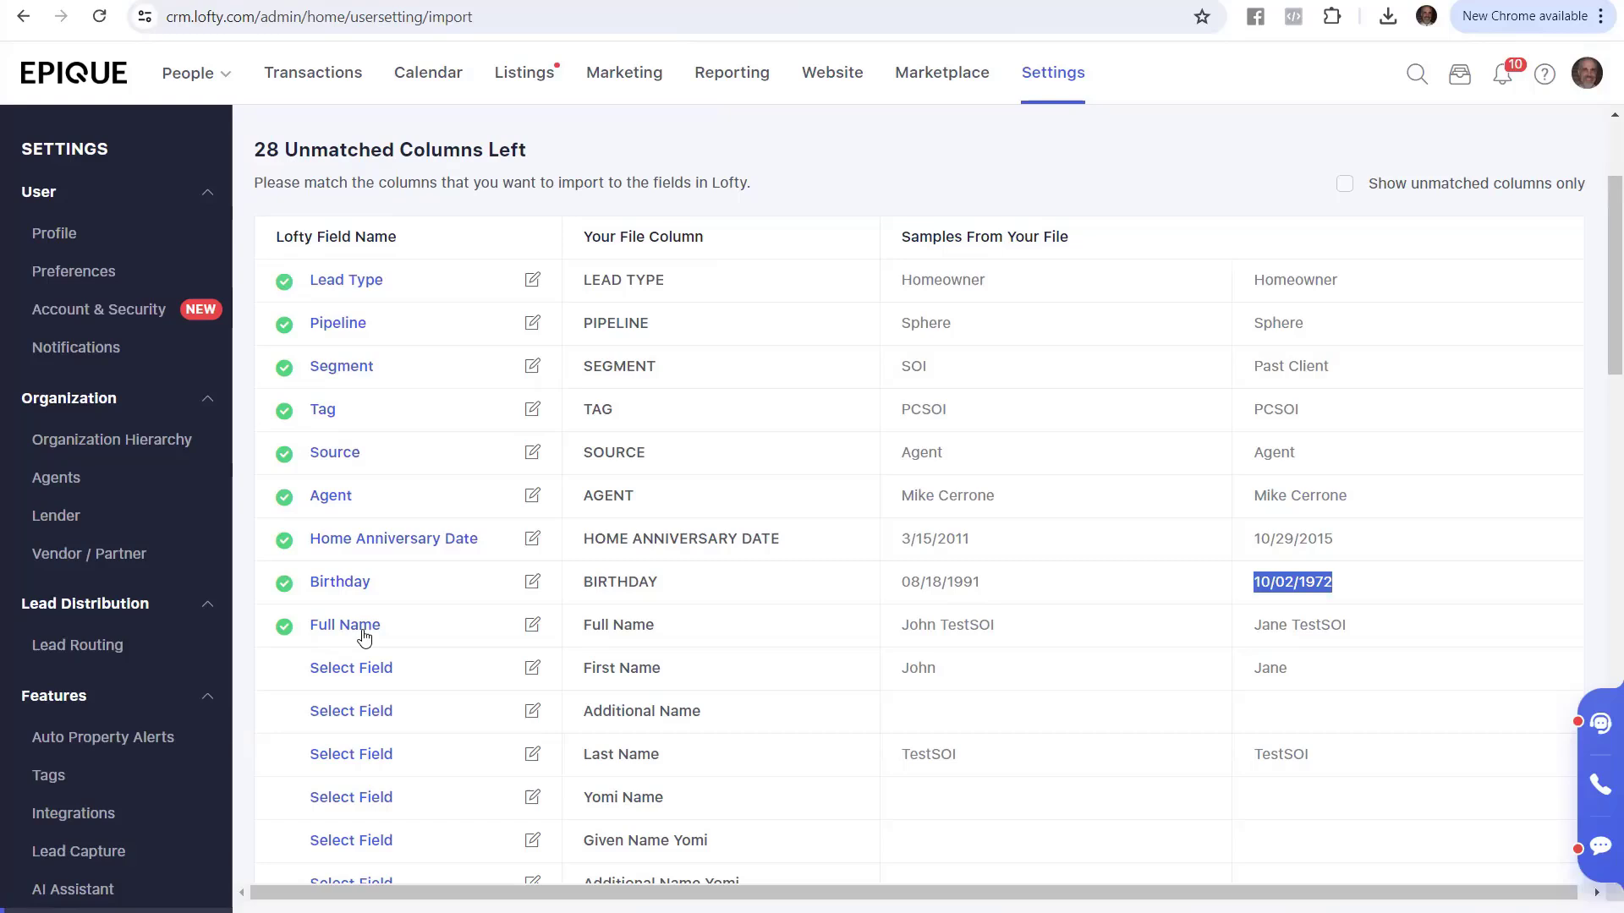
- Highlight the Full Name, First Name and Last Name file columns one after another in the Match Columns table, and clear the highlight
scroll(437, 607, down, 3)
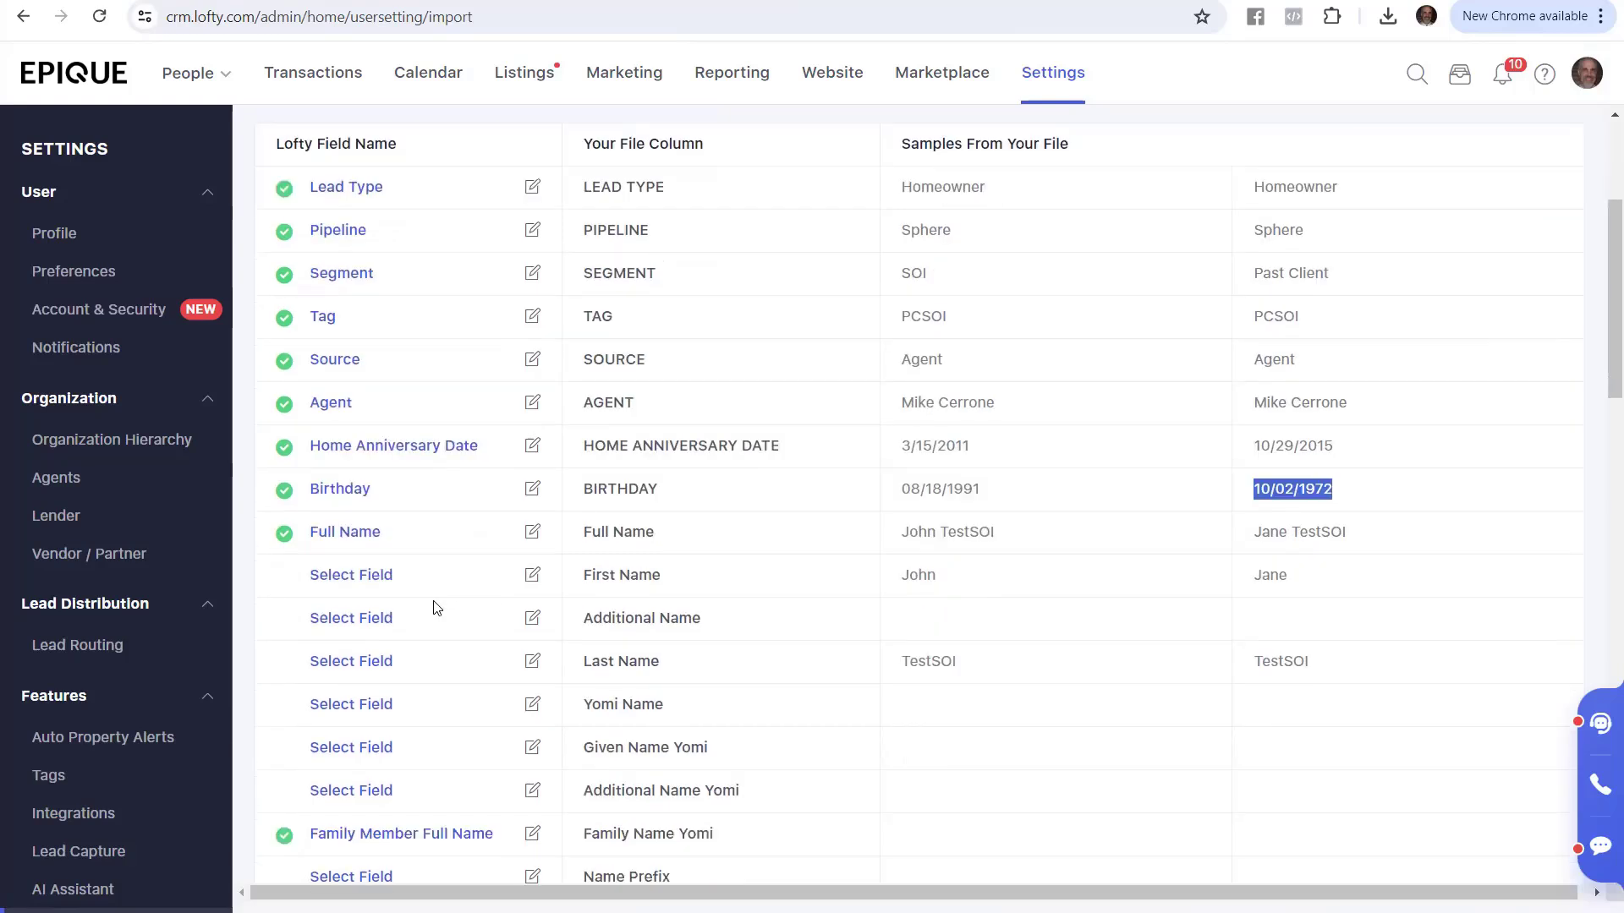
drag(676, 414, 576, 418)
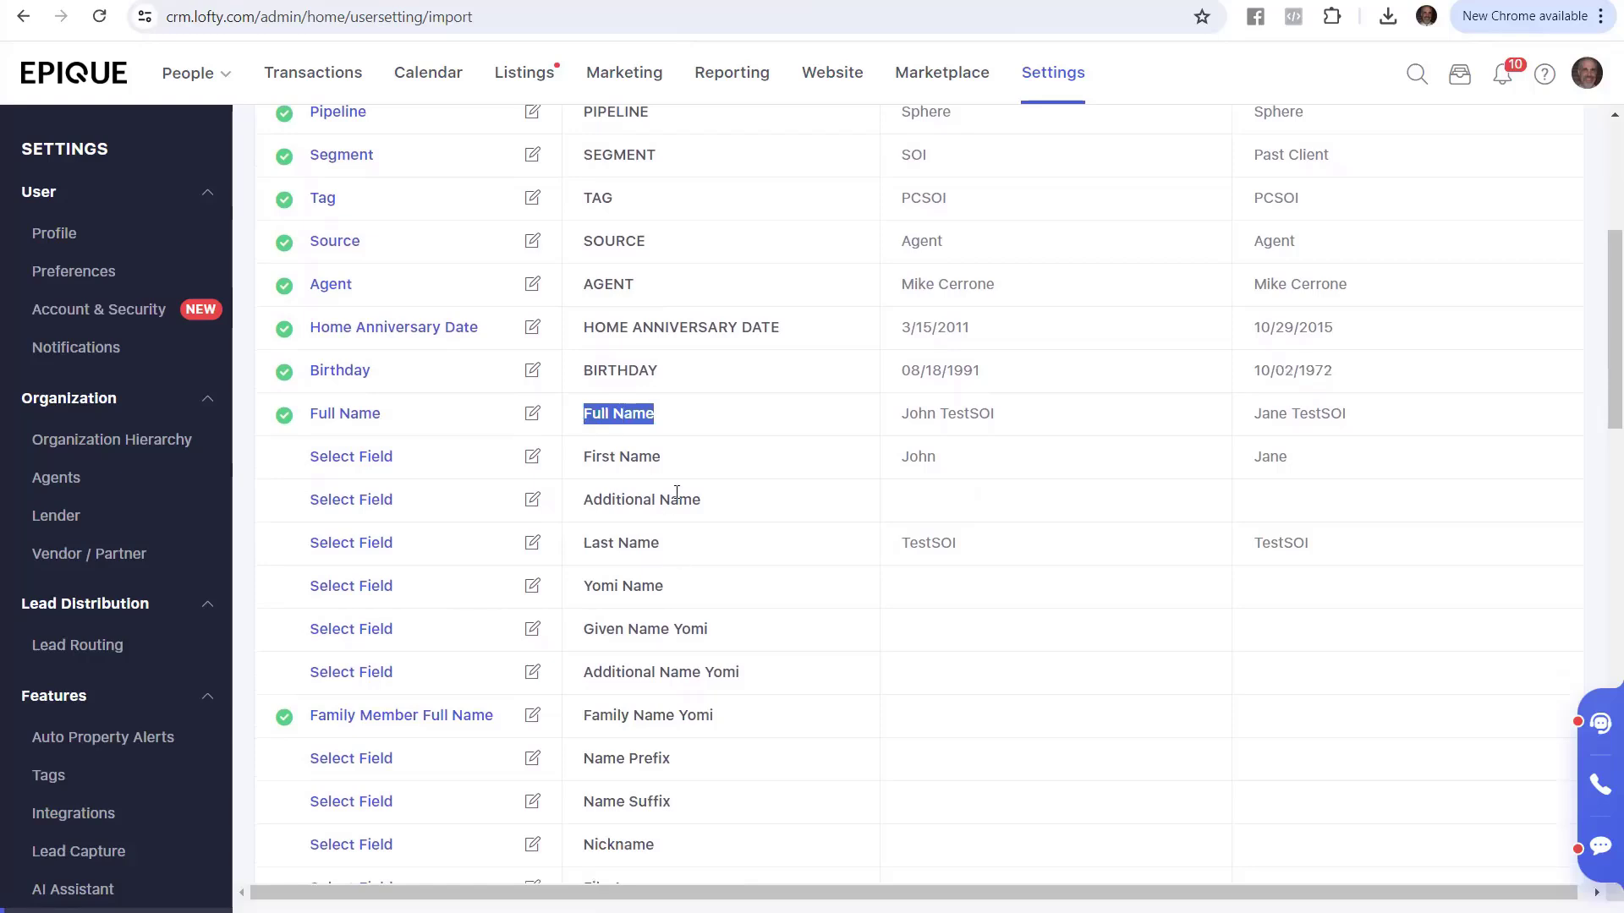
drag(671, 471, 571, 467)
drag(665, 545, 569, 551)
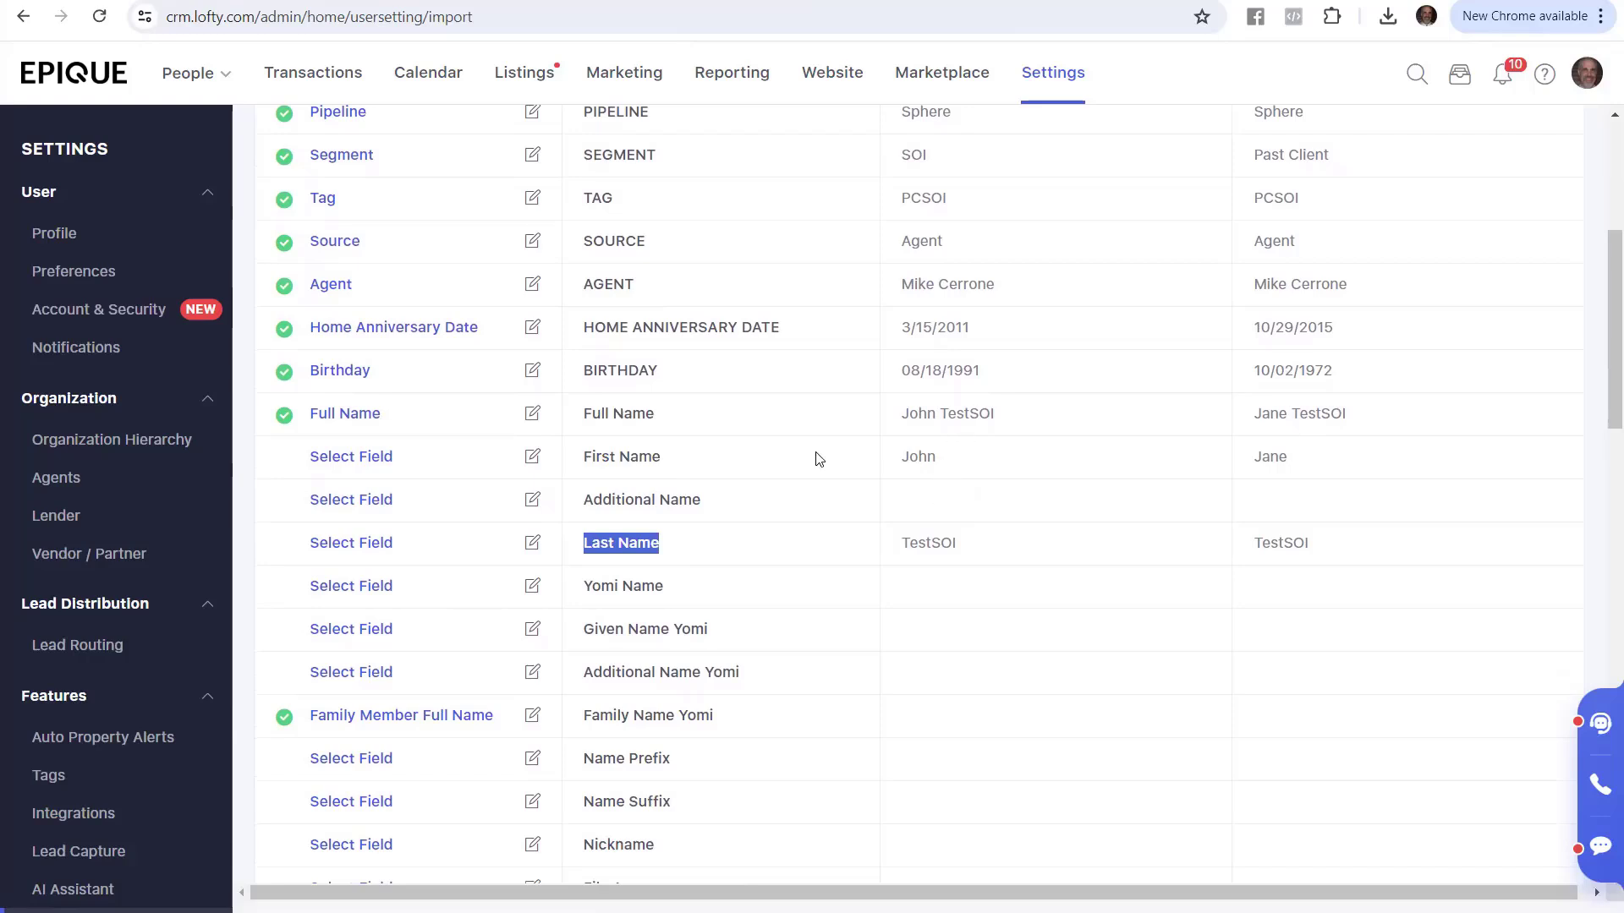
click(692, 430)
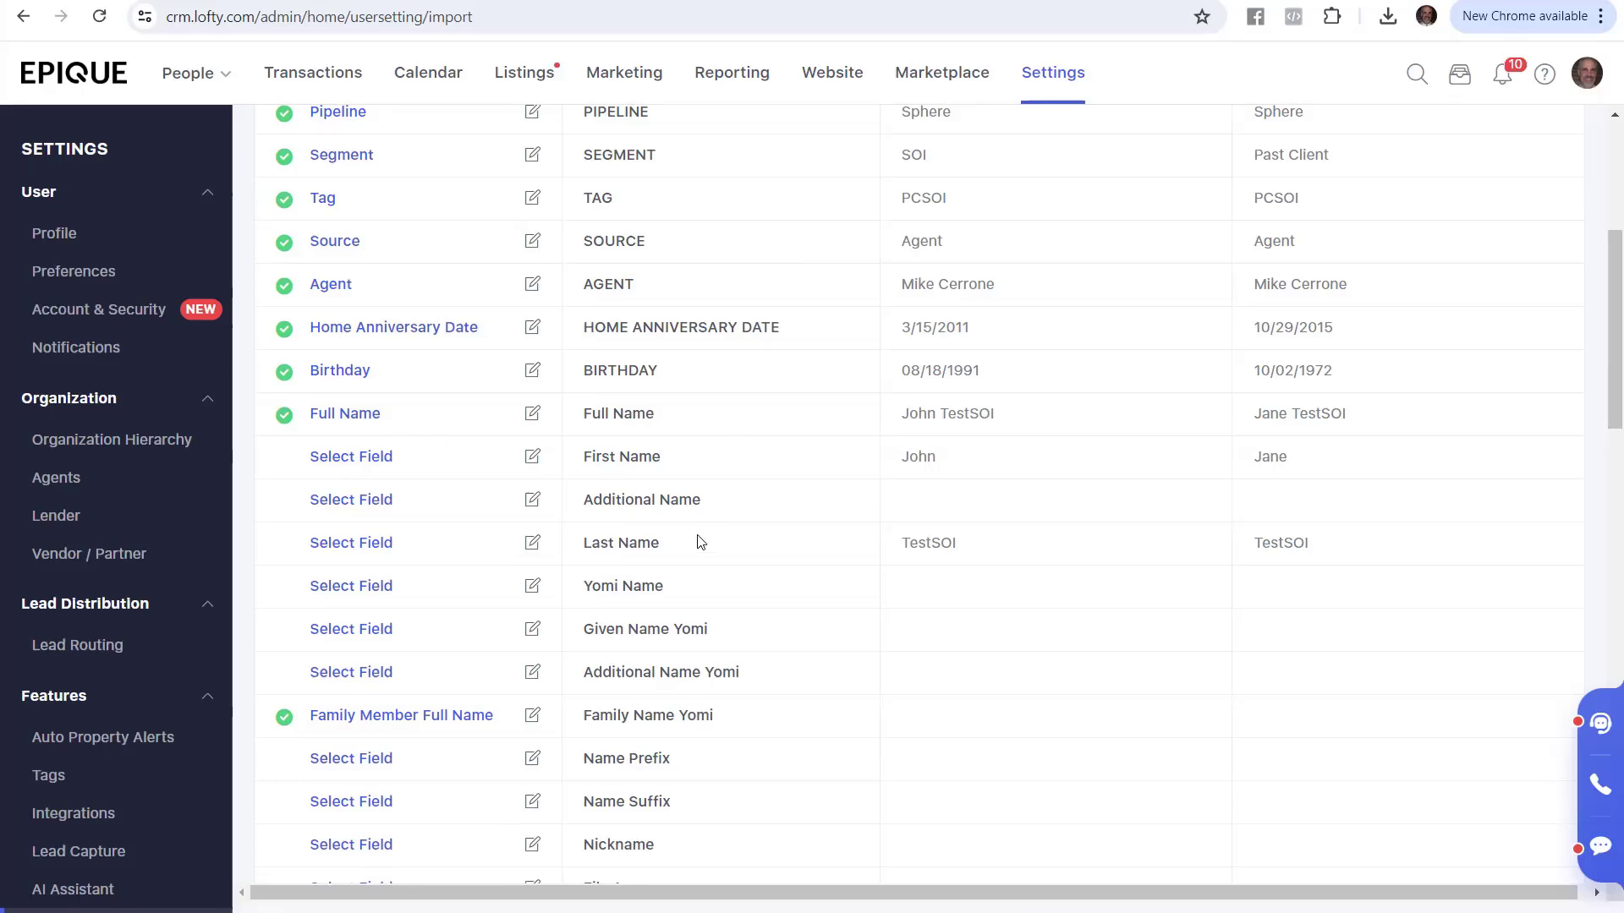
- View the field choices for the Full Name column without changing the match, and highlight its file column name and both samples
click(432, 421)
click(1157, 213)
drag(674, 414, 584, 412)
drag(1023, 410, 894, 415)
drag(1351, 408, 1245, 432)
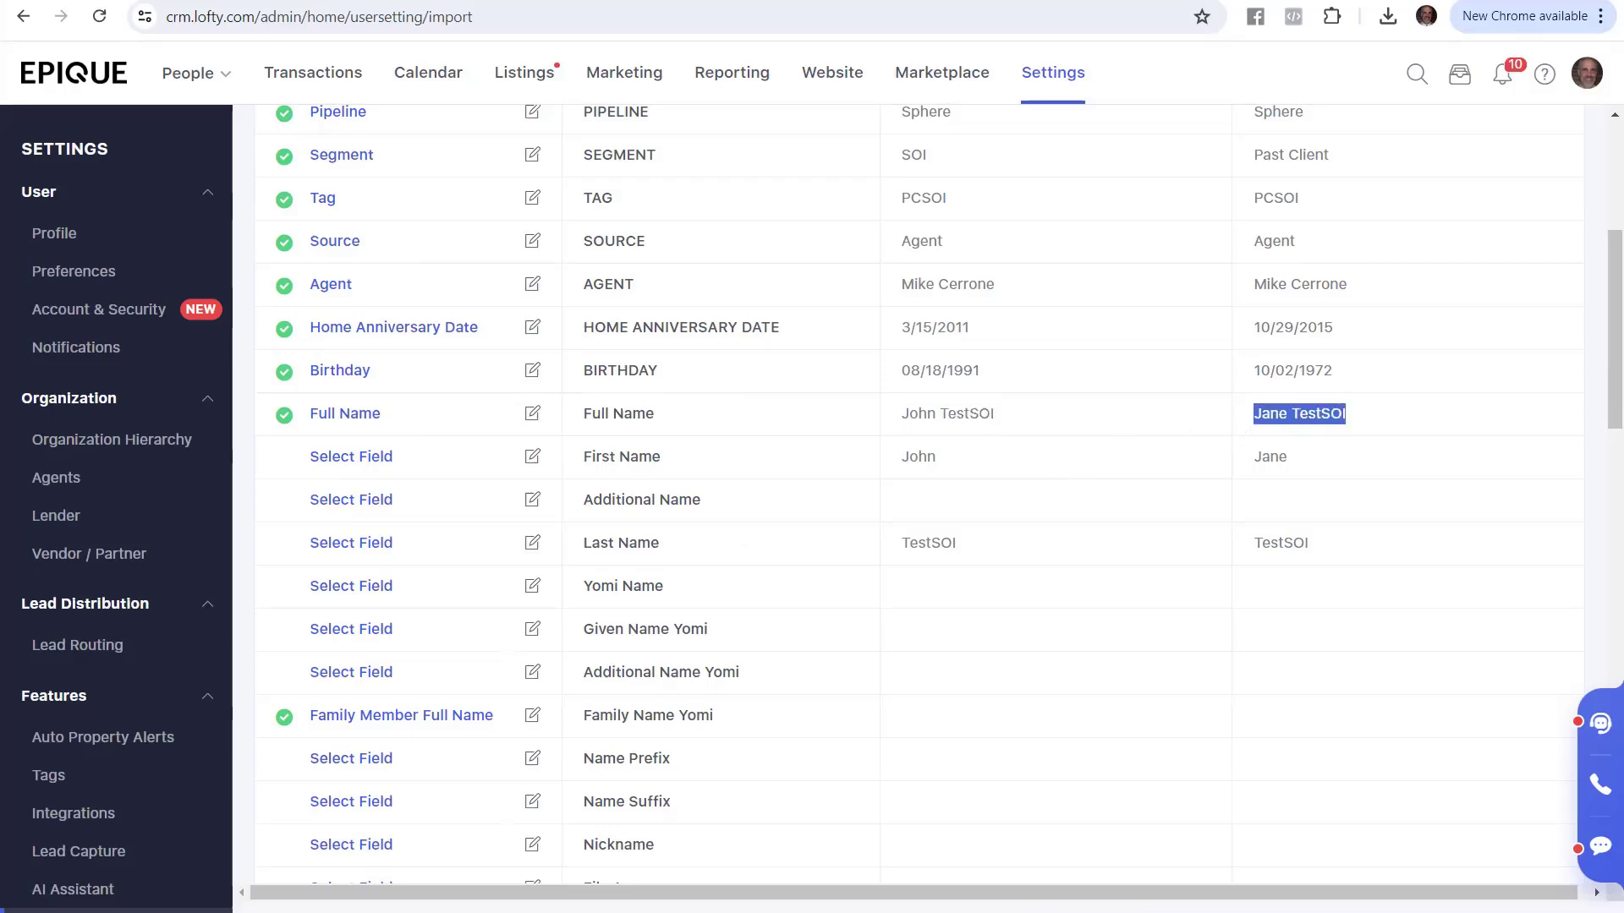
- Check the first two Full Name entries in the contacts spreadsheet and return to Lofty's Match Columns table
key(ctrl+Tab)
click(1381, 328)
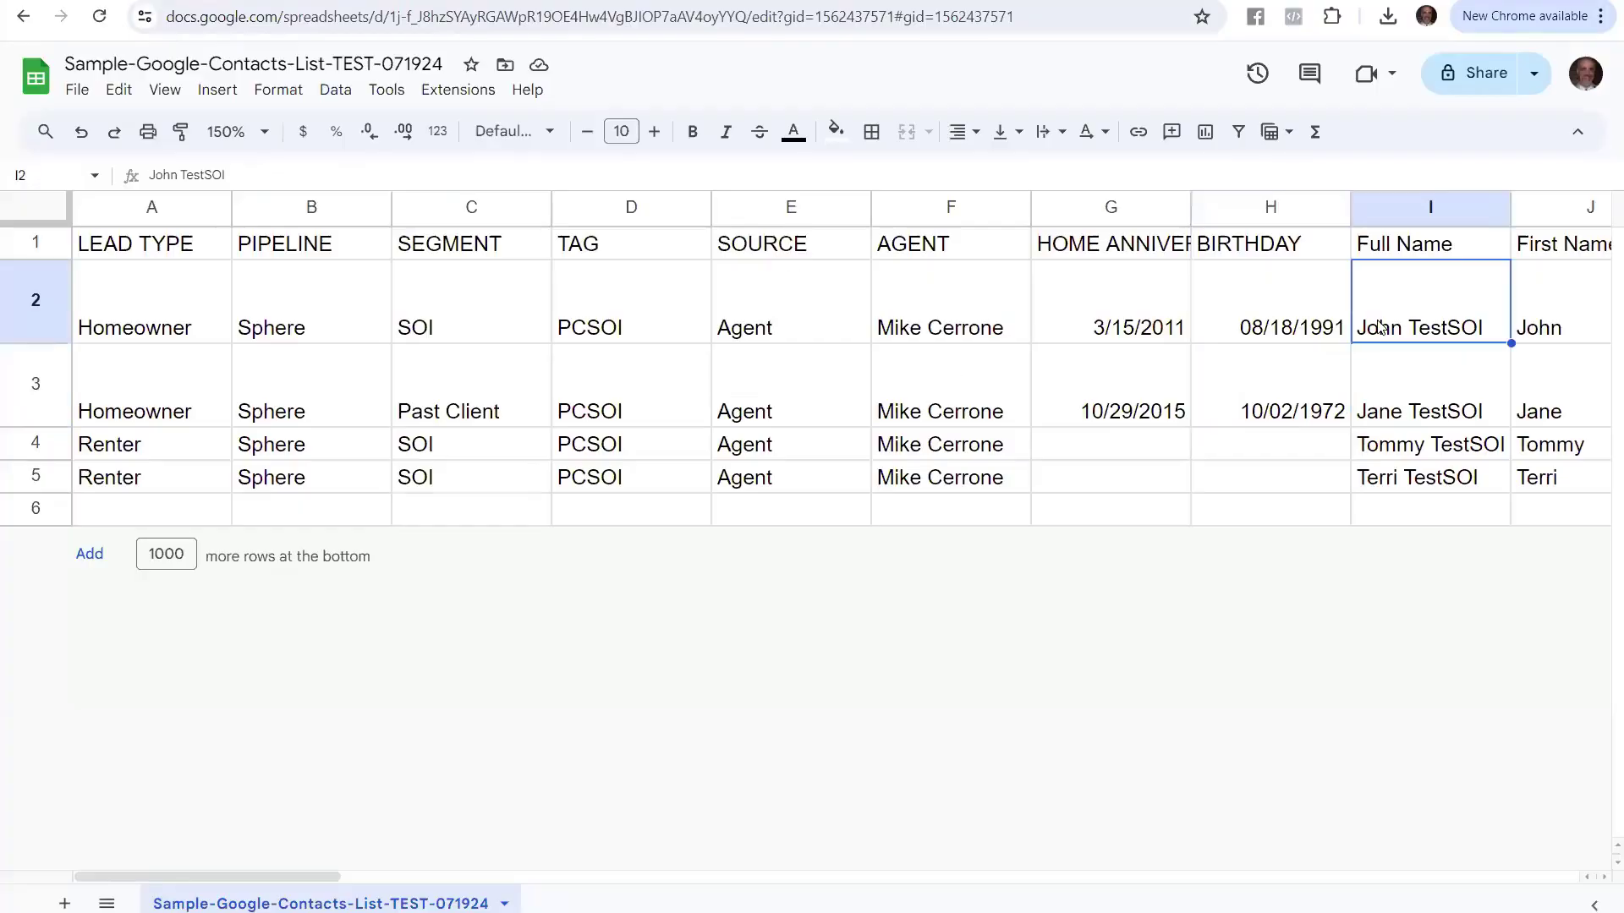
click(1398, 423)
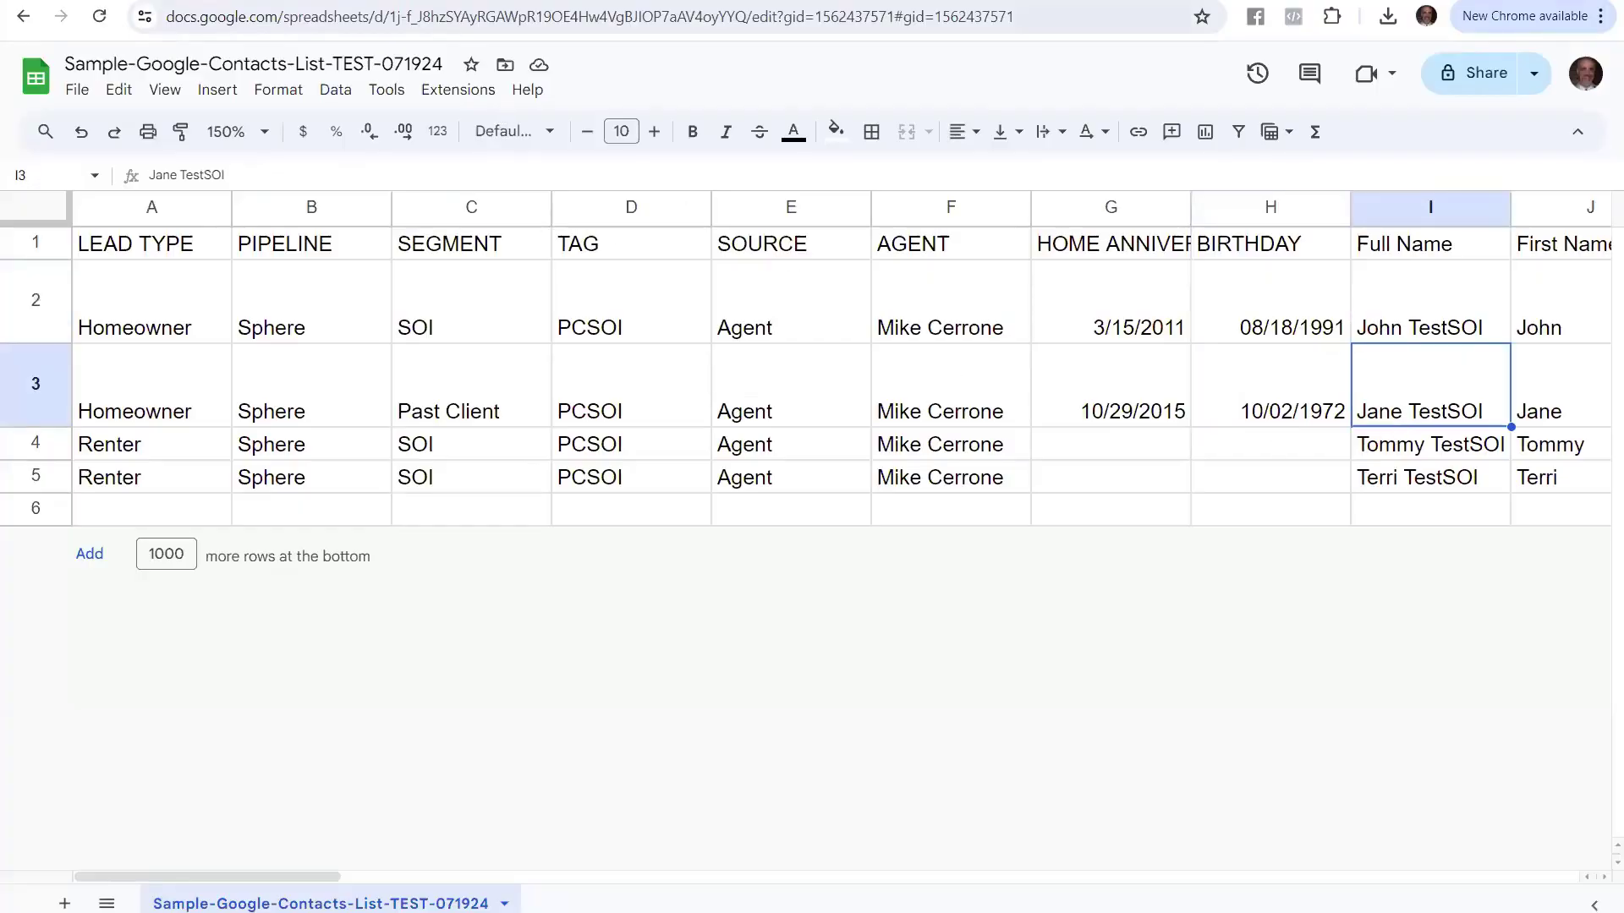
key(ctrl+shift+Tab)
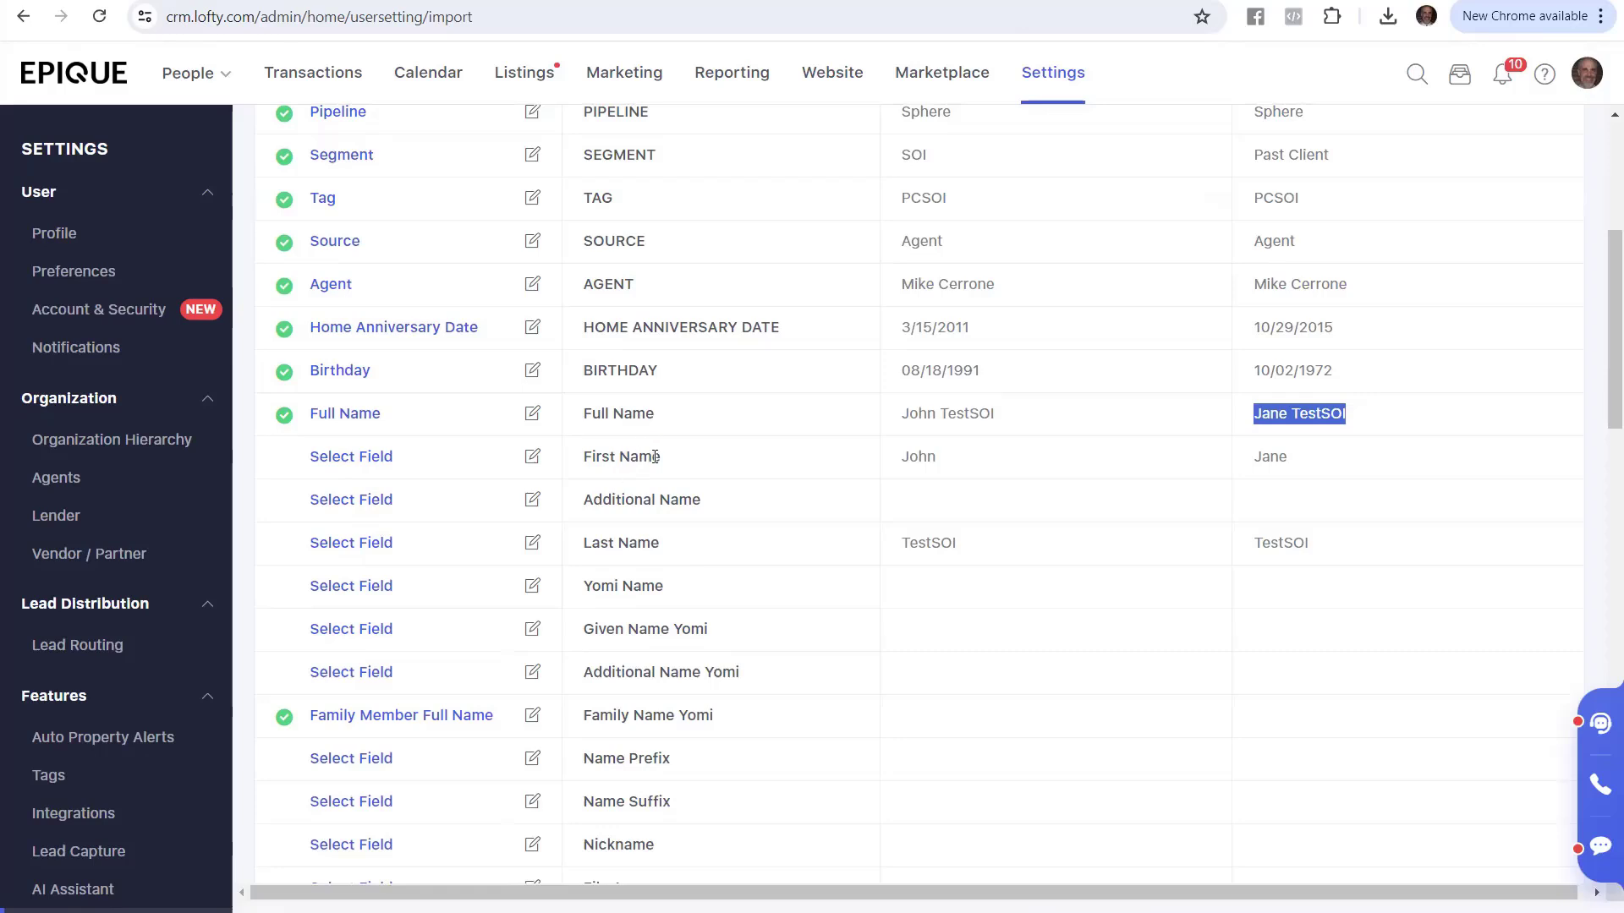
- Highlight the First Name, Last Name and Full Name file columns in turn to compare their Lofty field matches
drag(655, 456, 580, 456)
drag(668, 542, 536, 539)
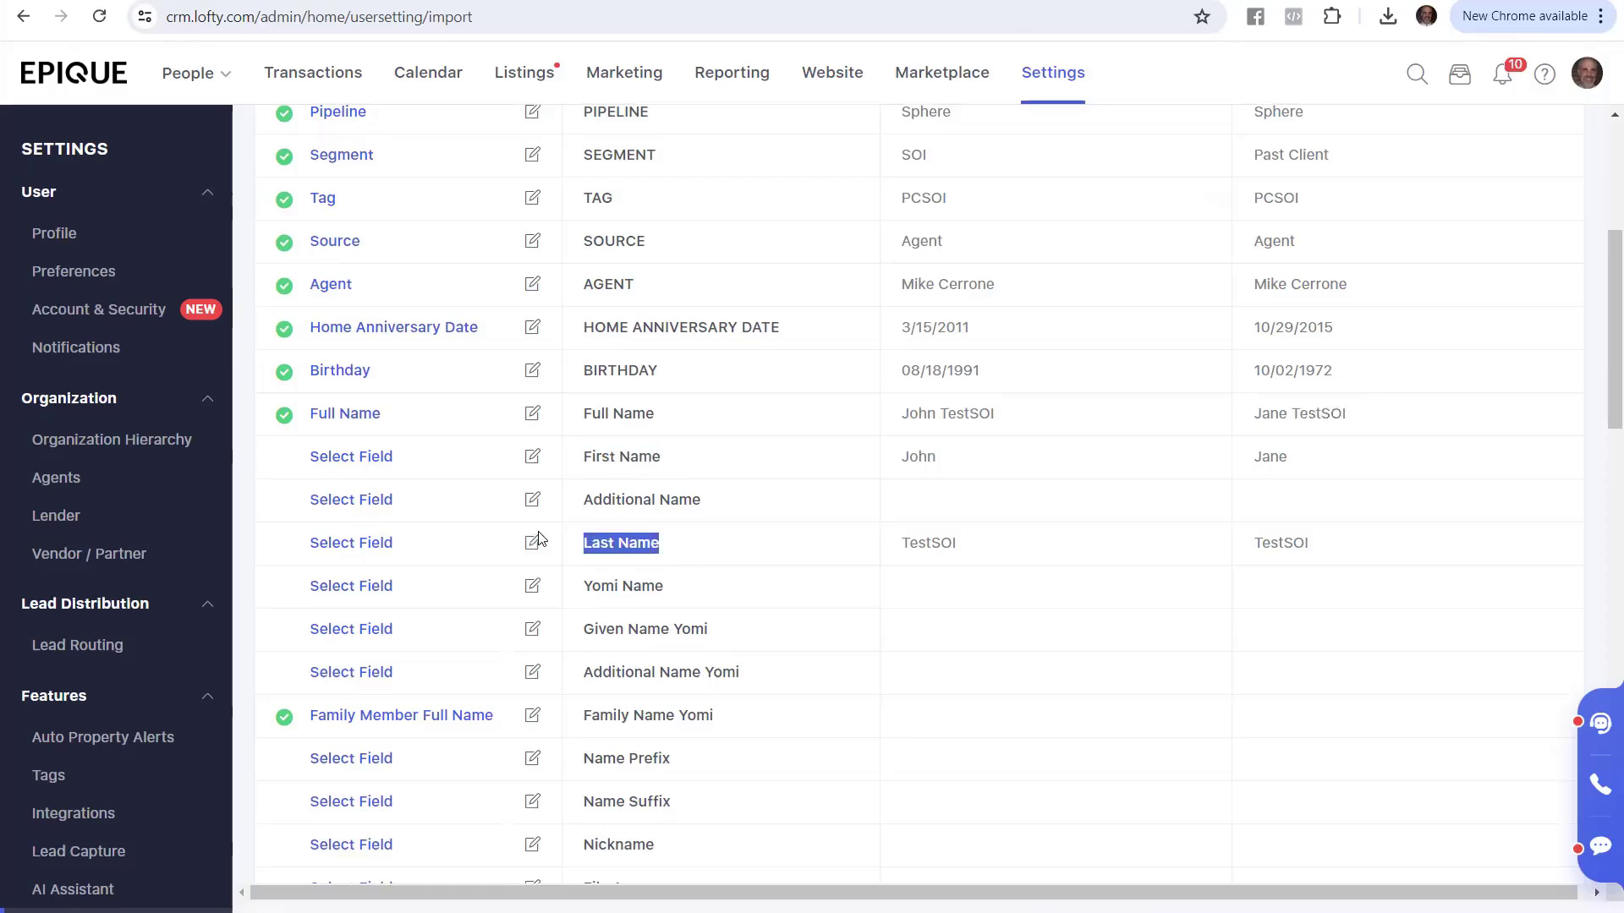
drag(661, 423, 563, 423)
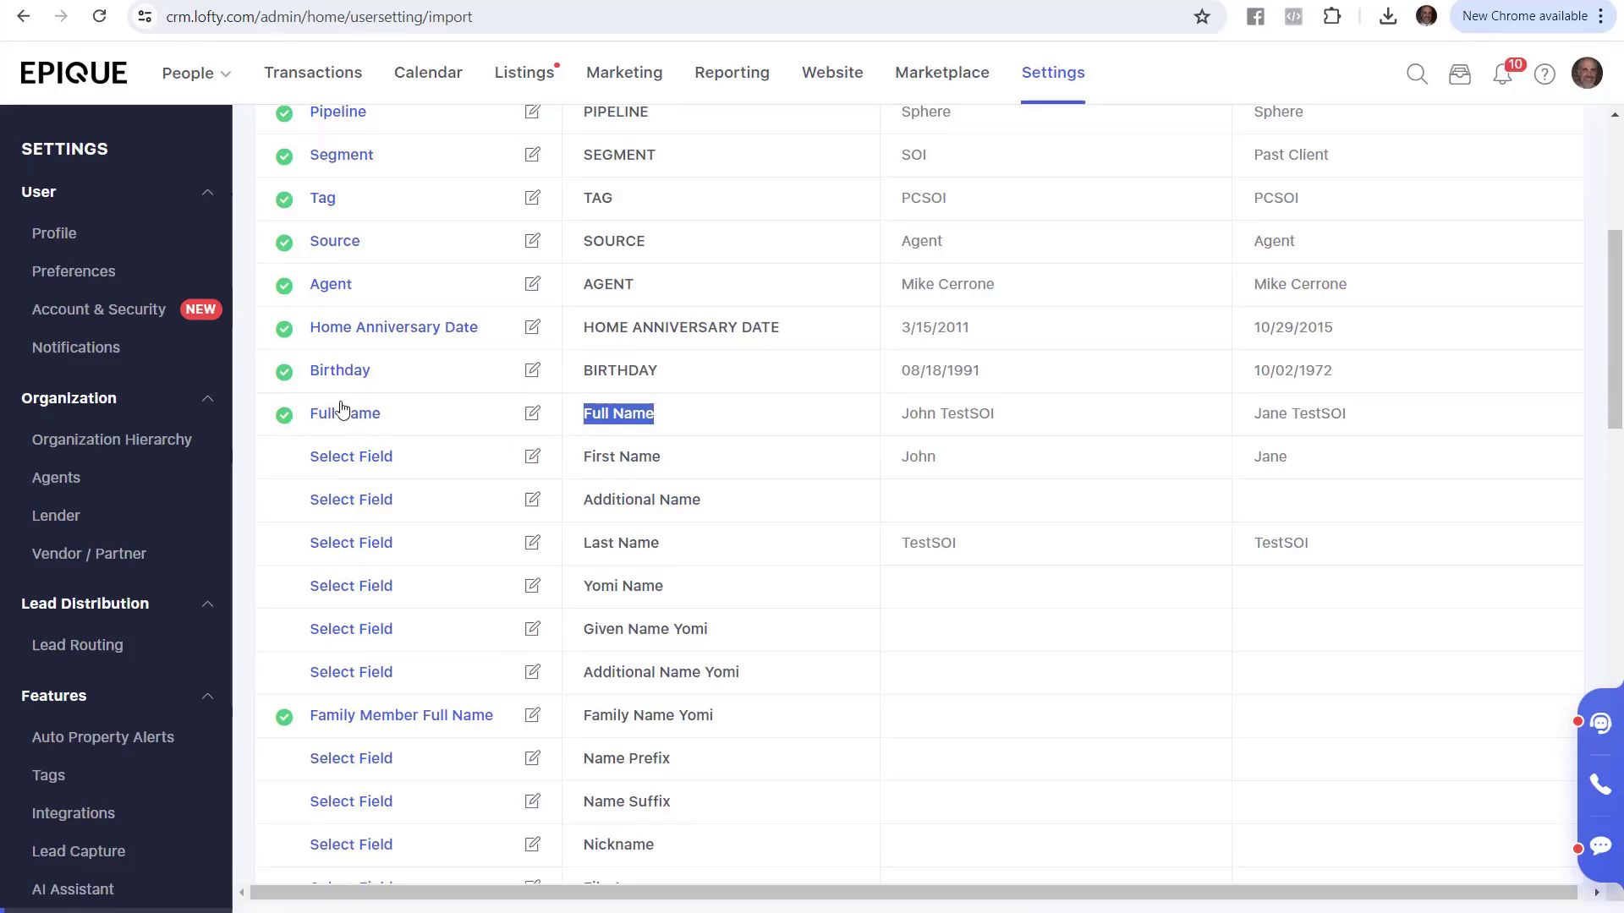
- View the field choices for Full Name, close them unchanged, and highlight the First Name and Last Name file columns
click(373, 412)
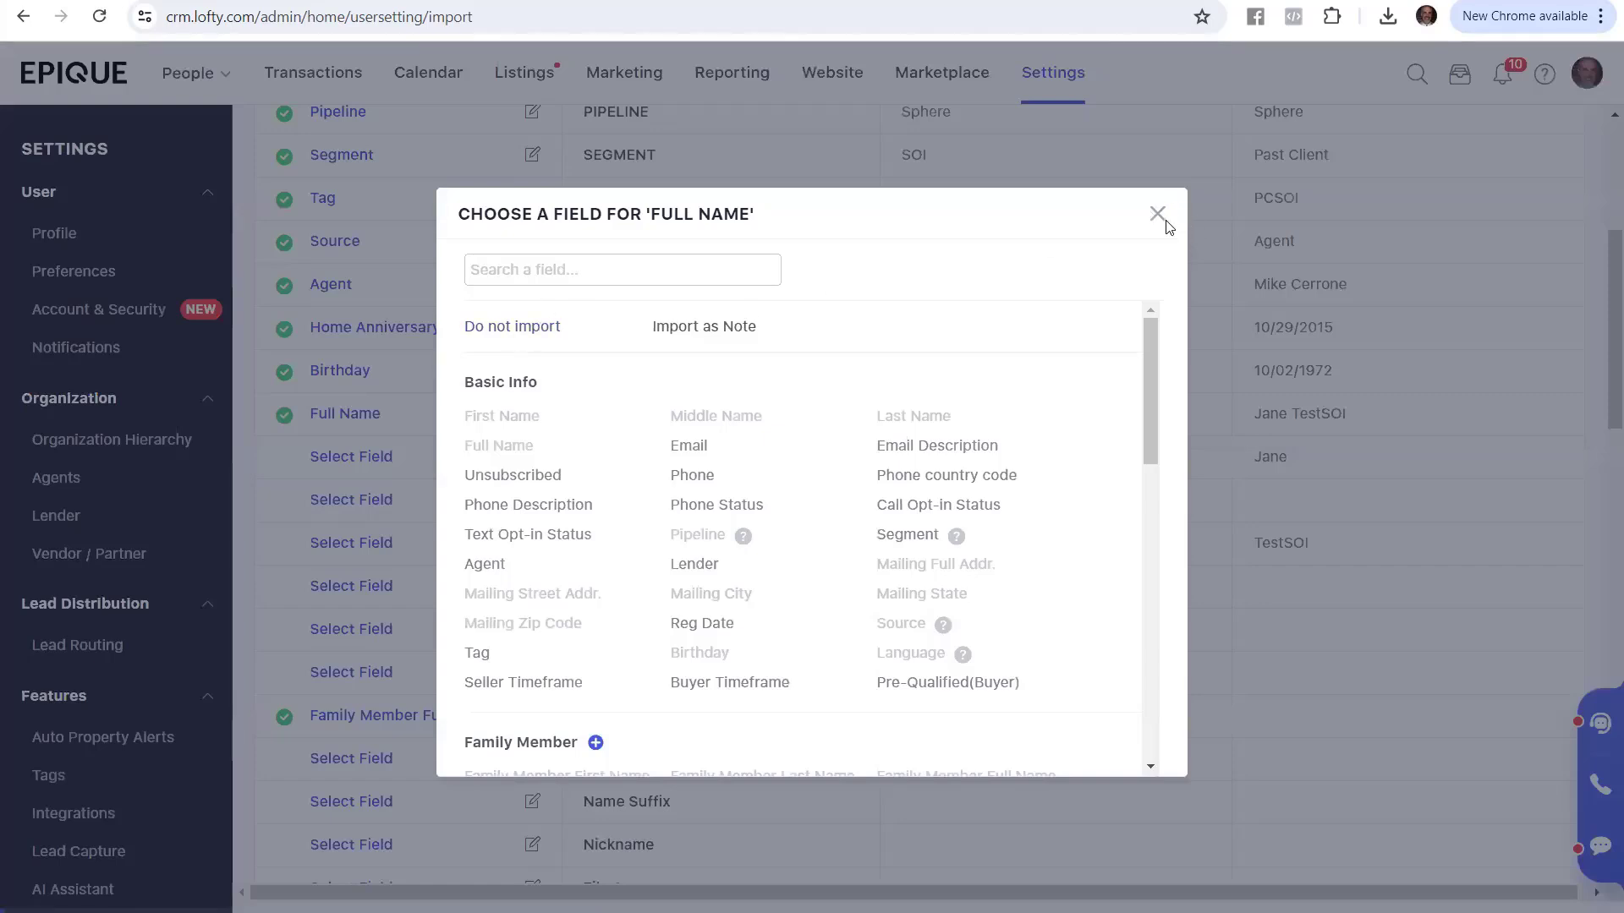
click(1157, 215)
drag(677, 461, 583, 459)
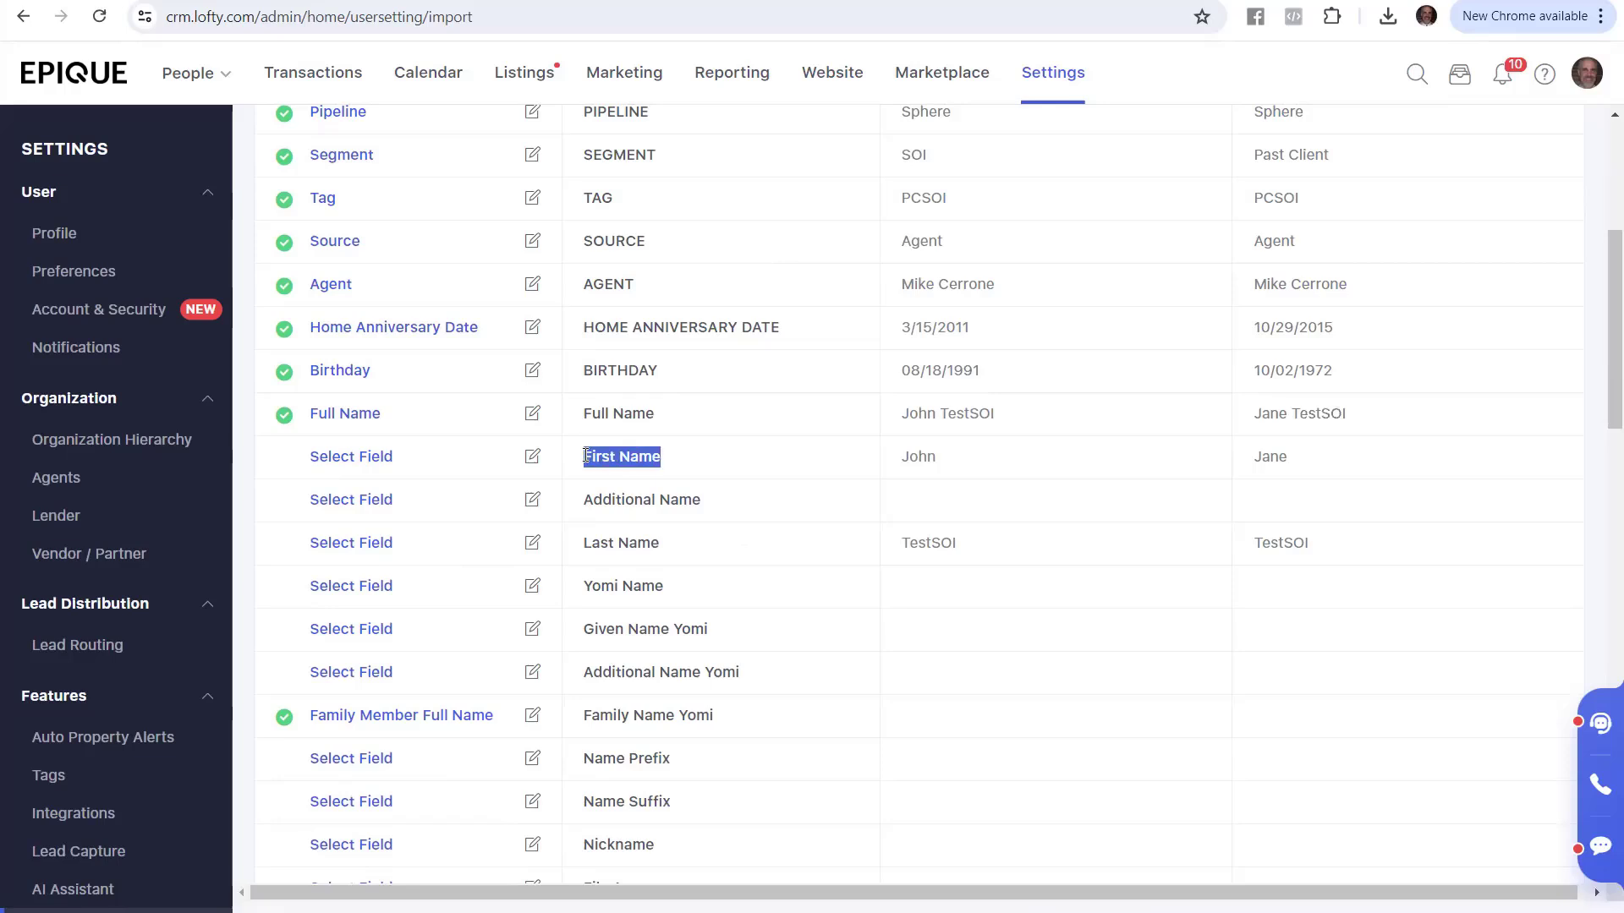
drag(685, 552, 583, 548)
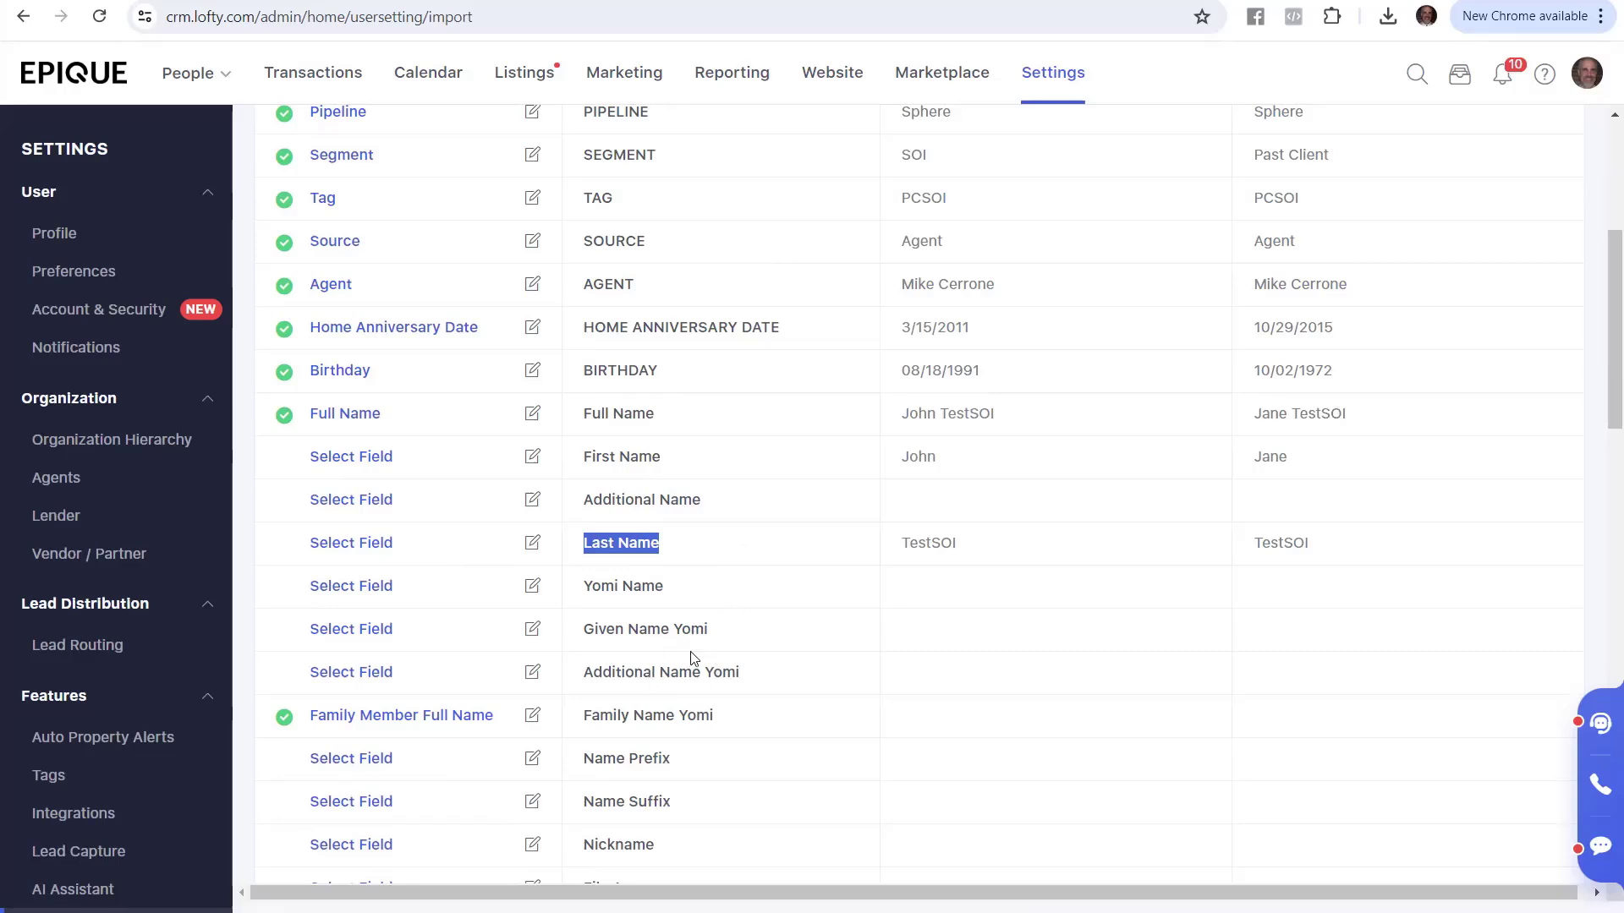
- Change the match for the Family Name Yomi file column to Do not import
scroll(554, 617, down, 5)
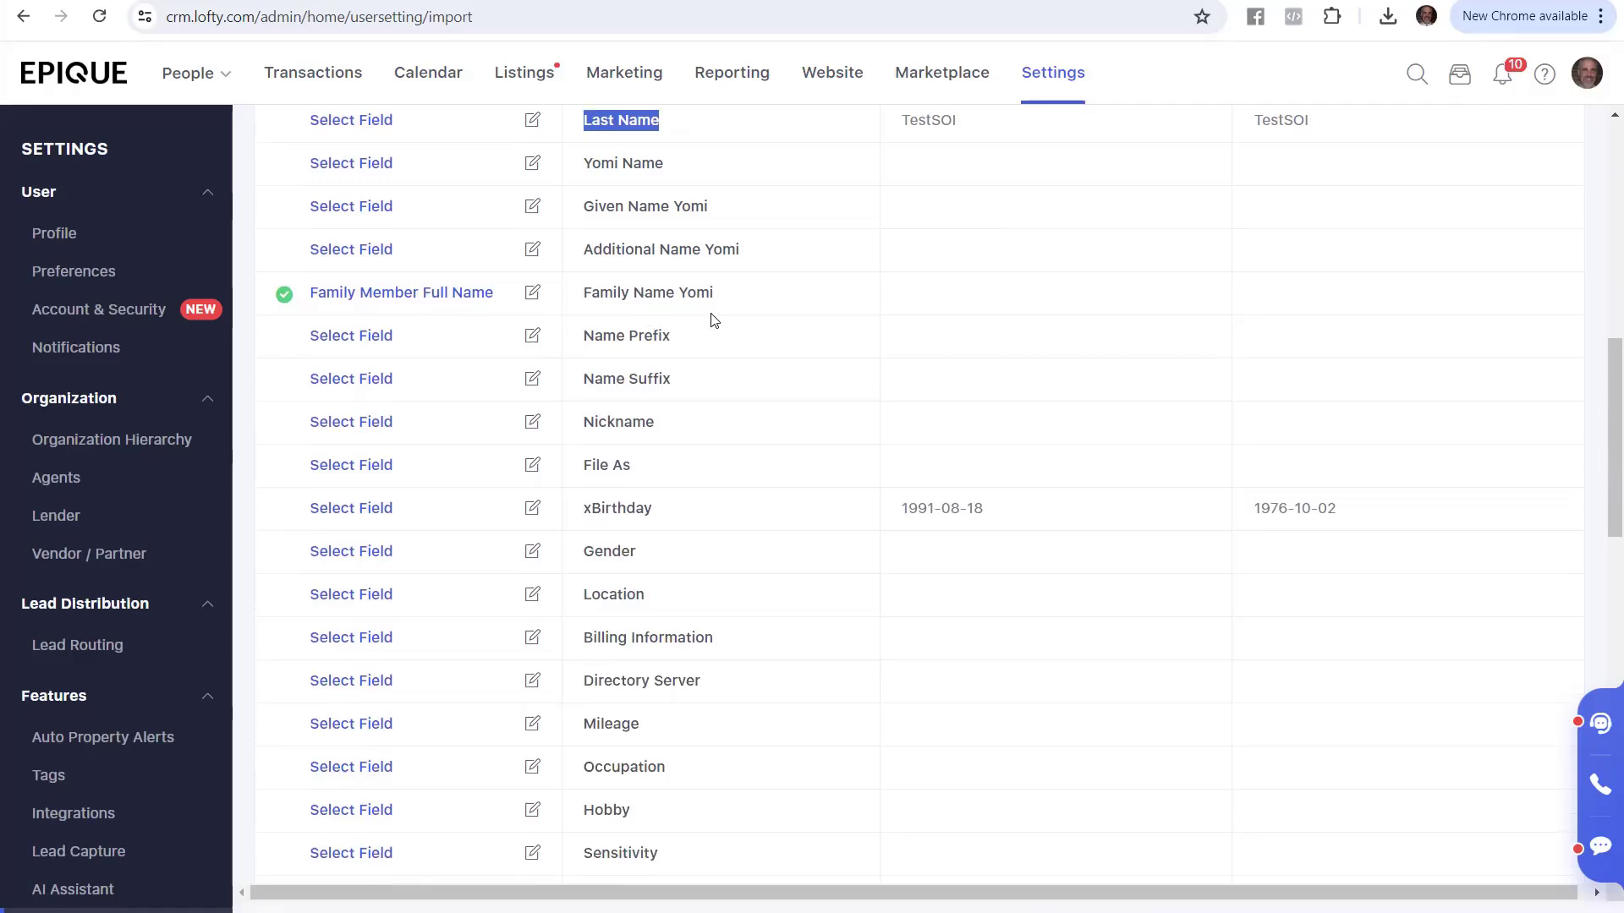
scroll(673, 382, up, 1)
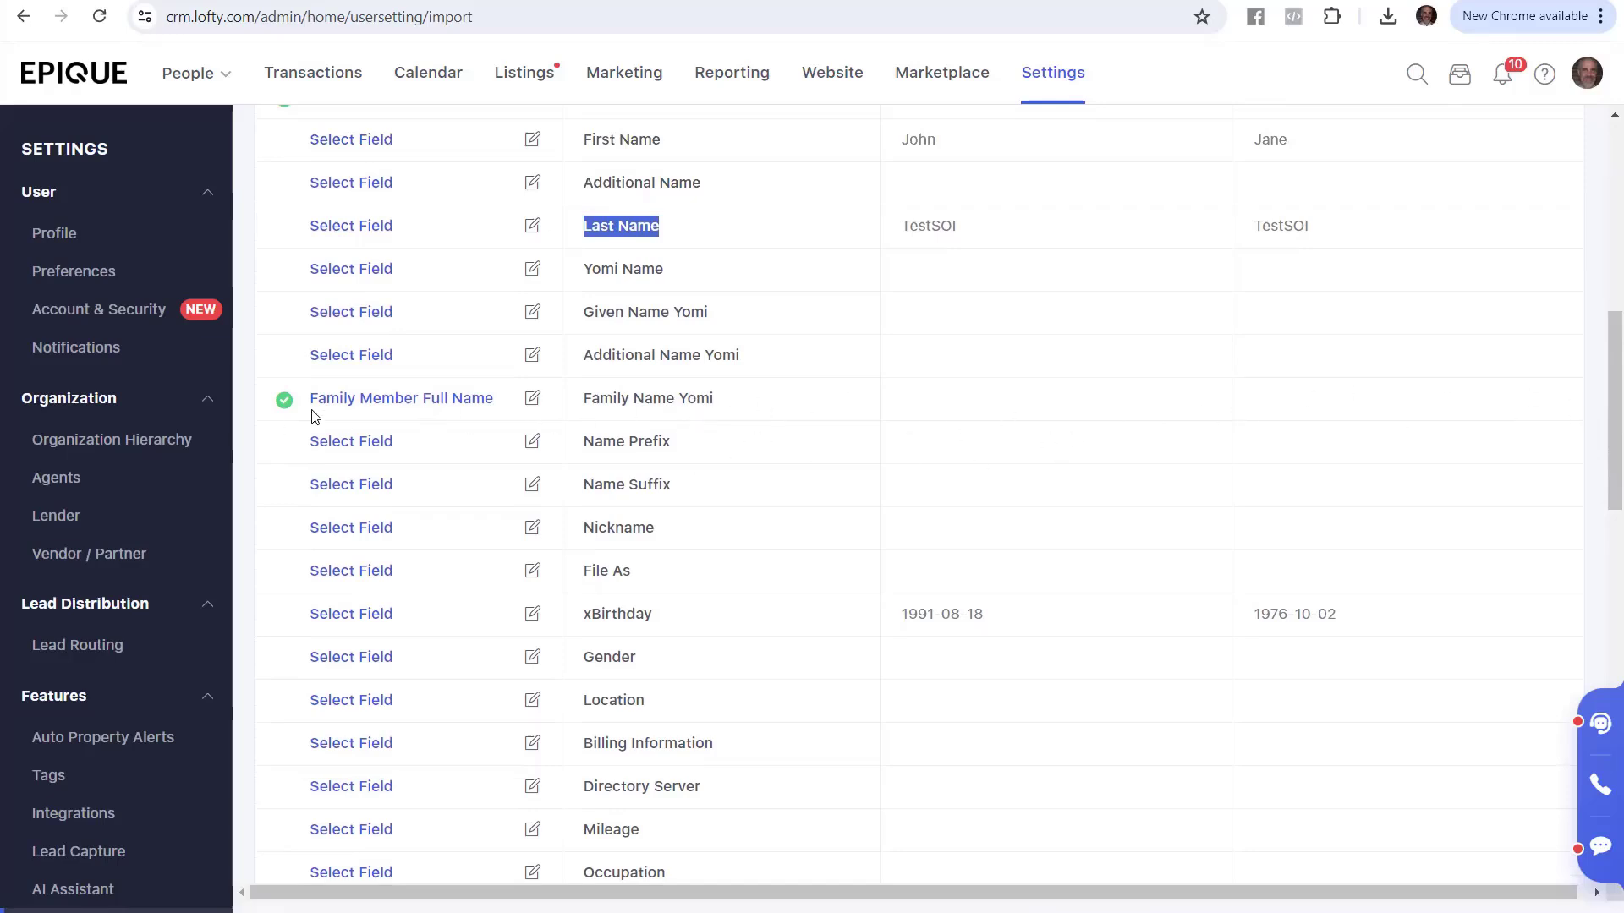
click(362, 402)
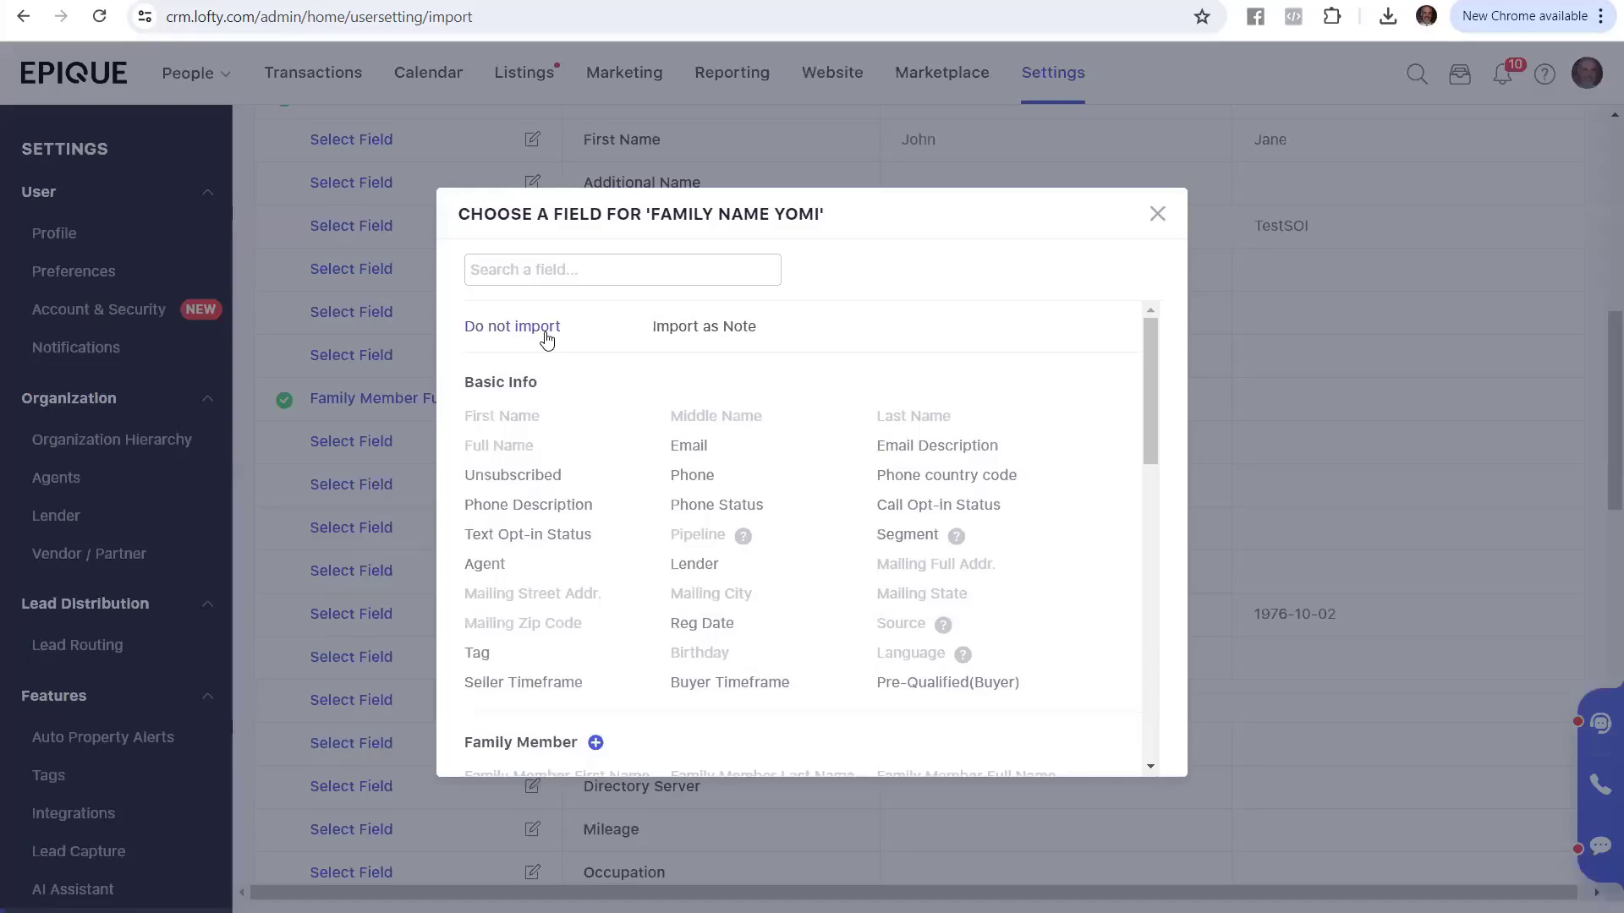
click(532, 338)
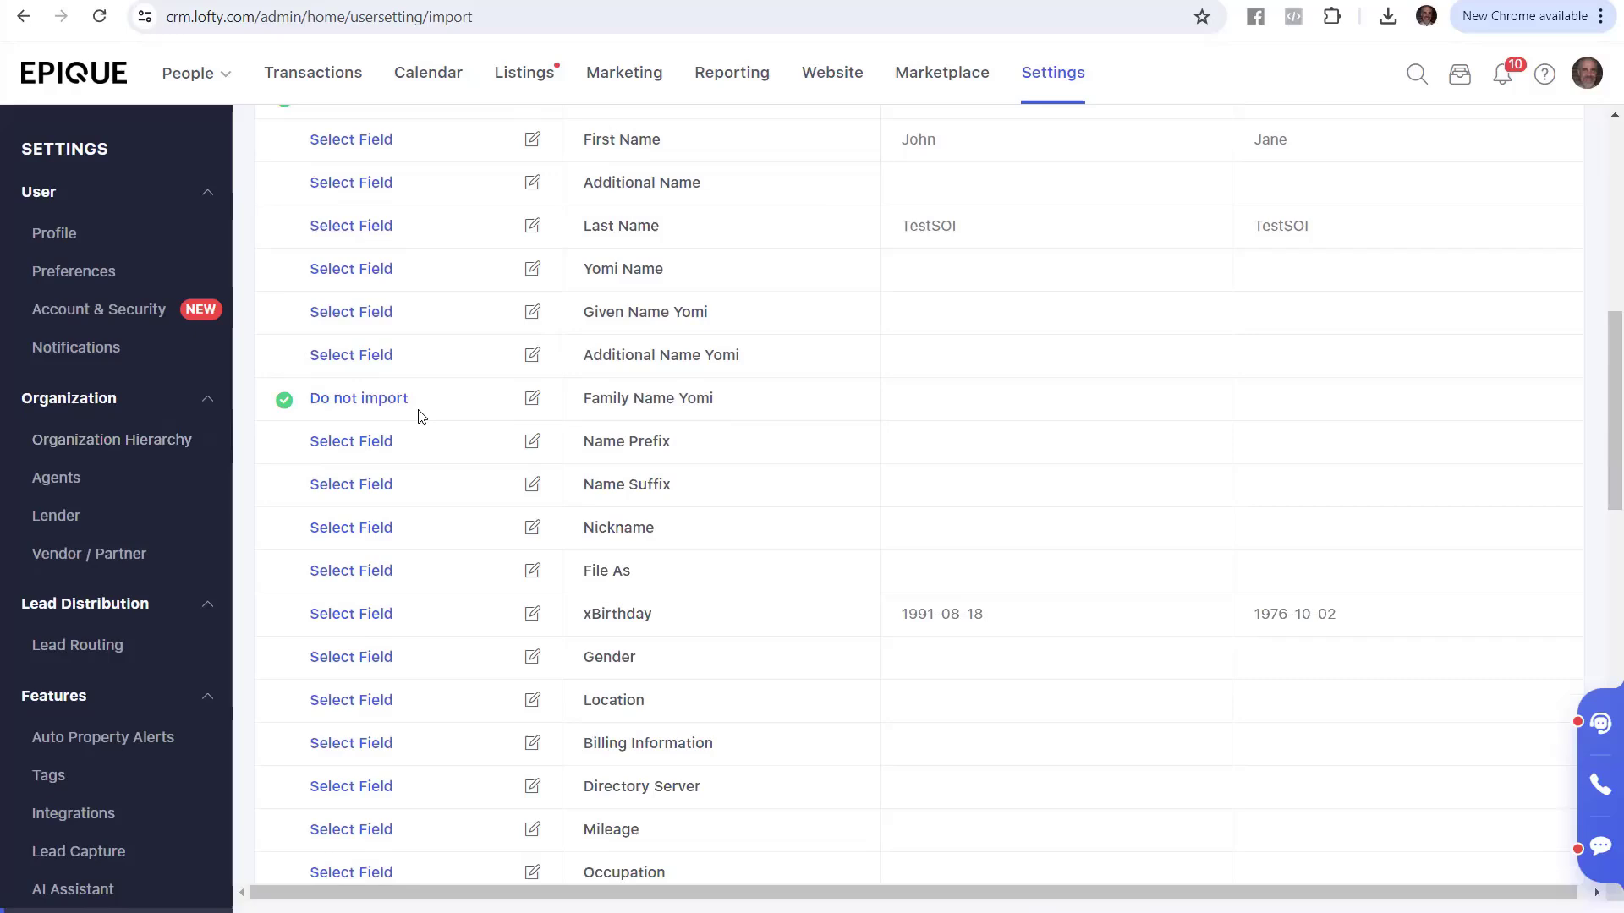
- Highlight both xBirthday sample dates and compare their format with the samples in the BIRTHDAY row
scroll(421, 416, down, 3)
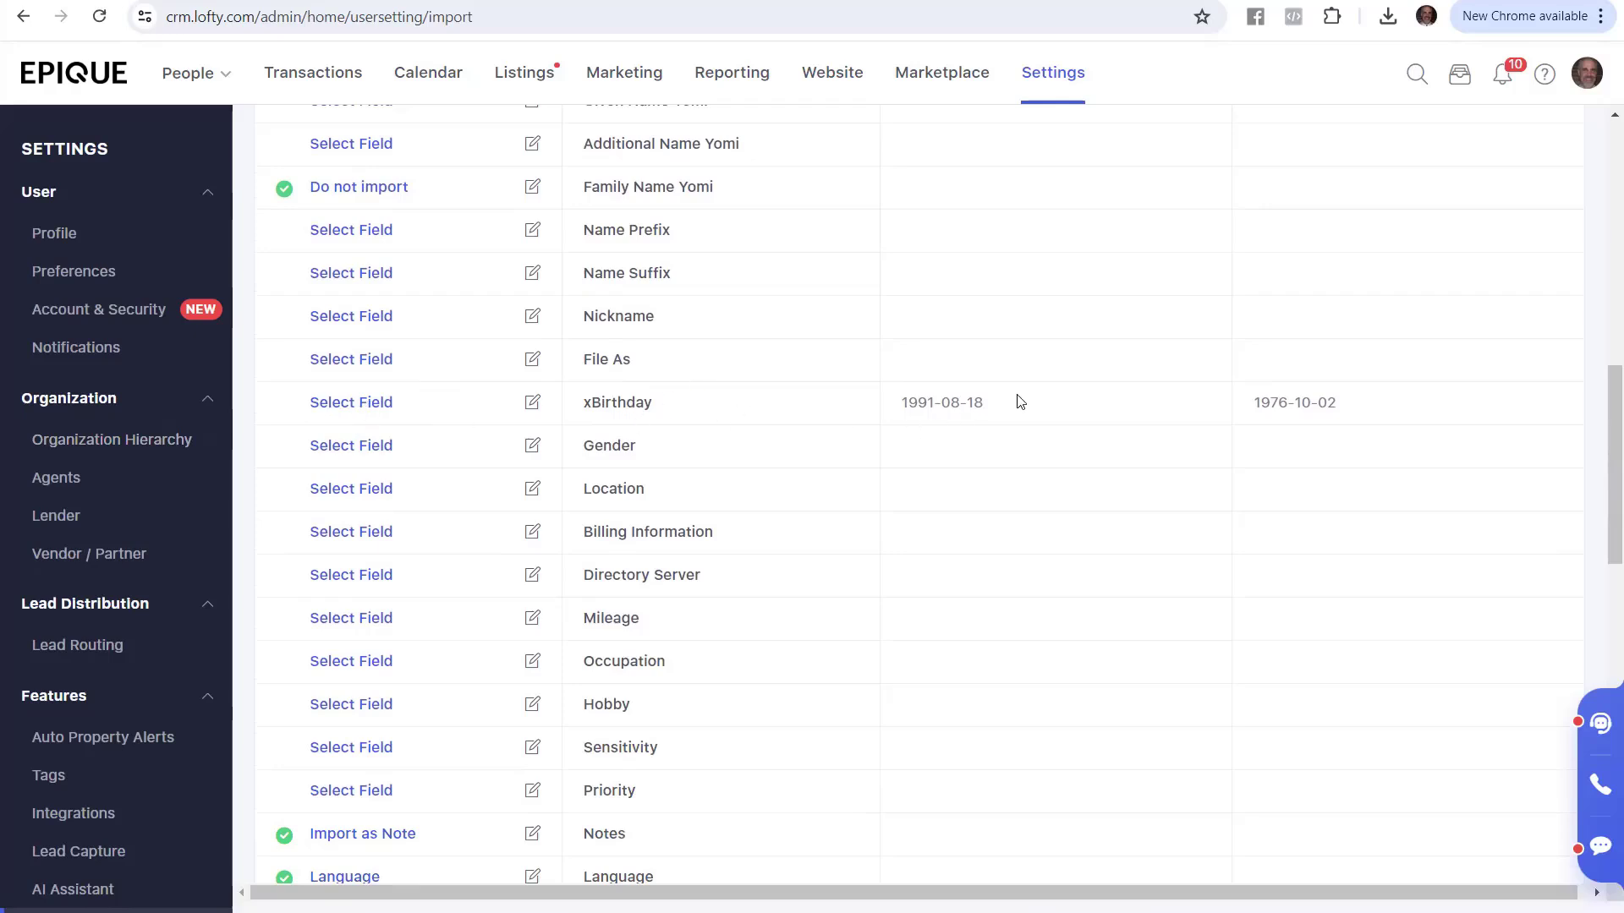
triple_click(953, 400)
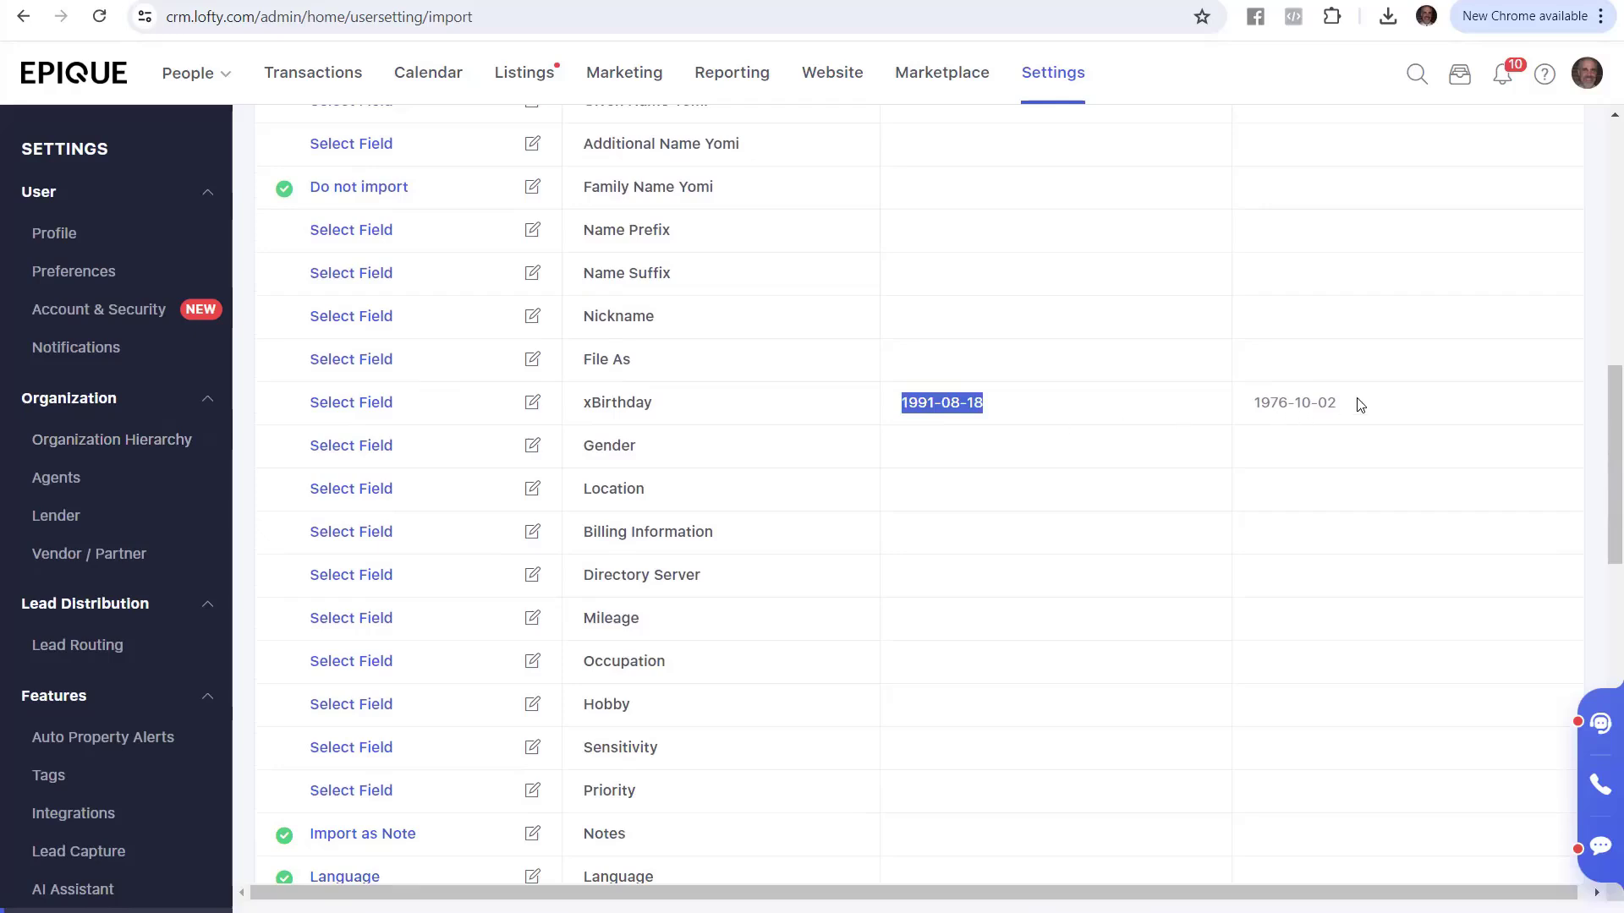
drag(1359, 403, 1226, 410)
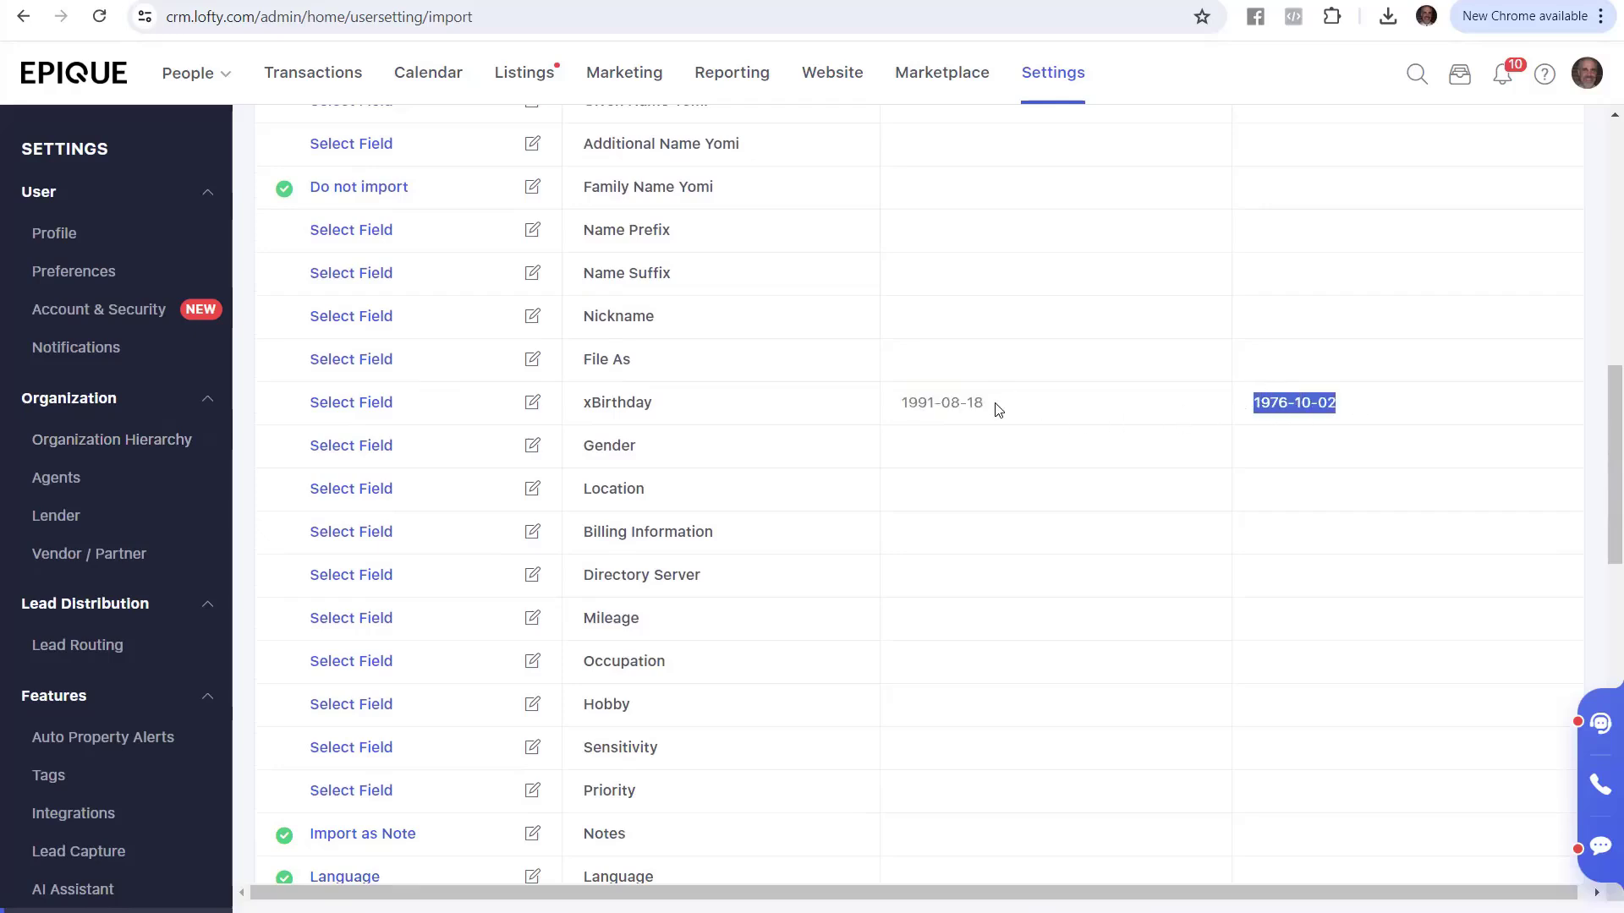
drag(991, 398, 887, 403)
click(1011, 416)
scroll(1056, 300, up, 6)
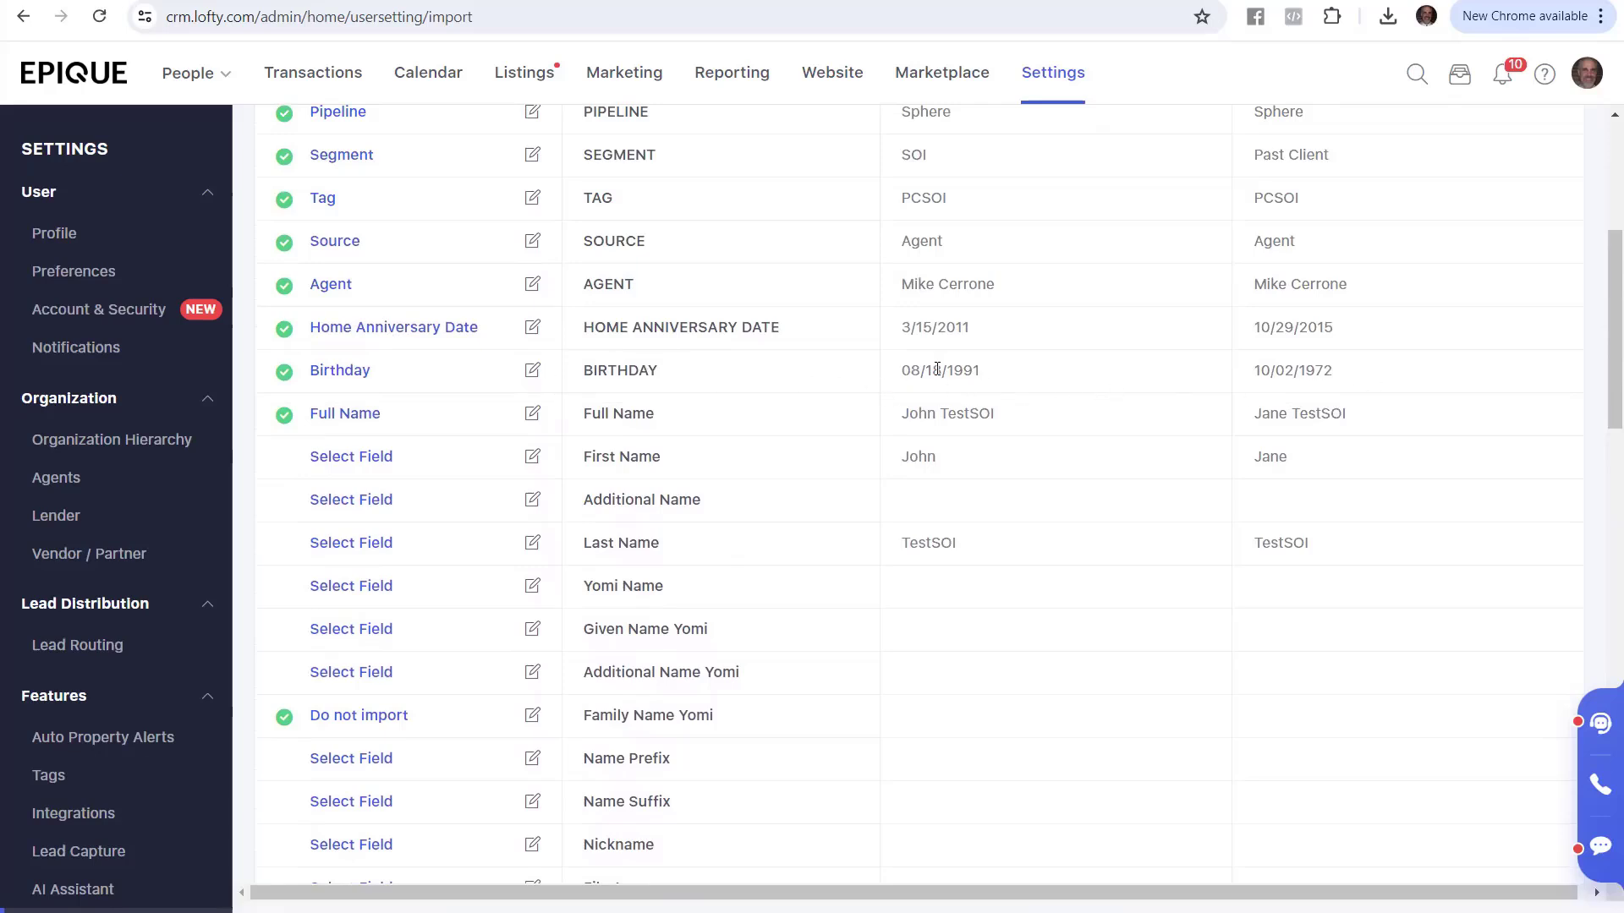
scroll(916, 369, down, 4)
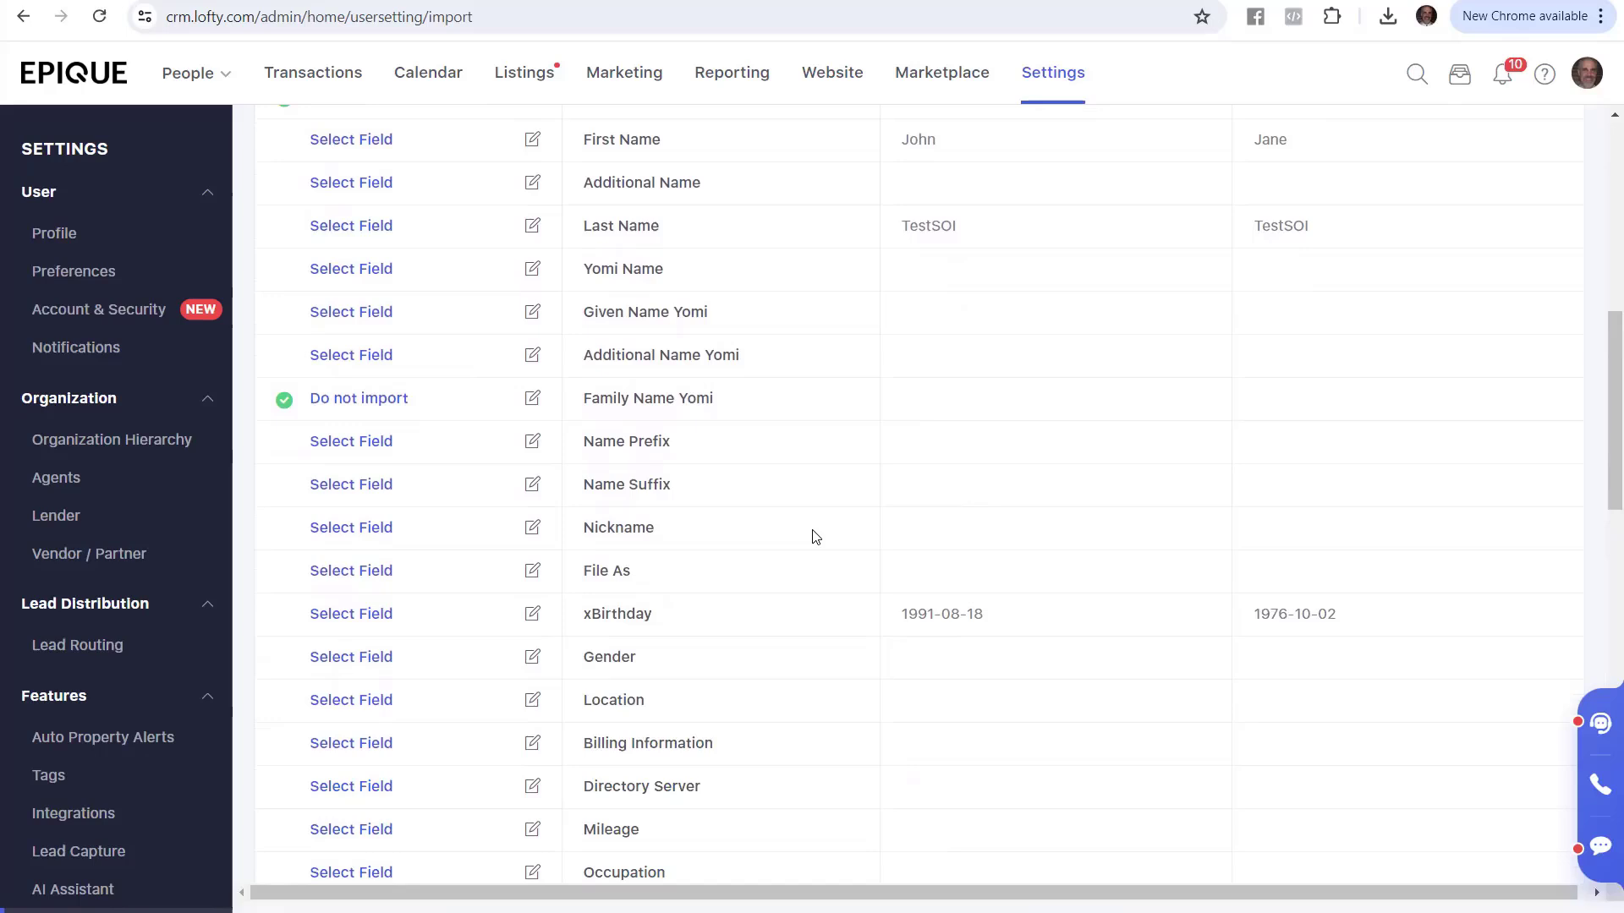
- Change the match for the Notes file column to Do not import after a brief look at the contacts spreadsheet
scroll(814, 536, down, 4)
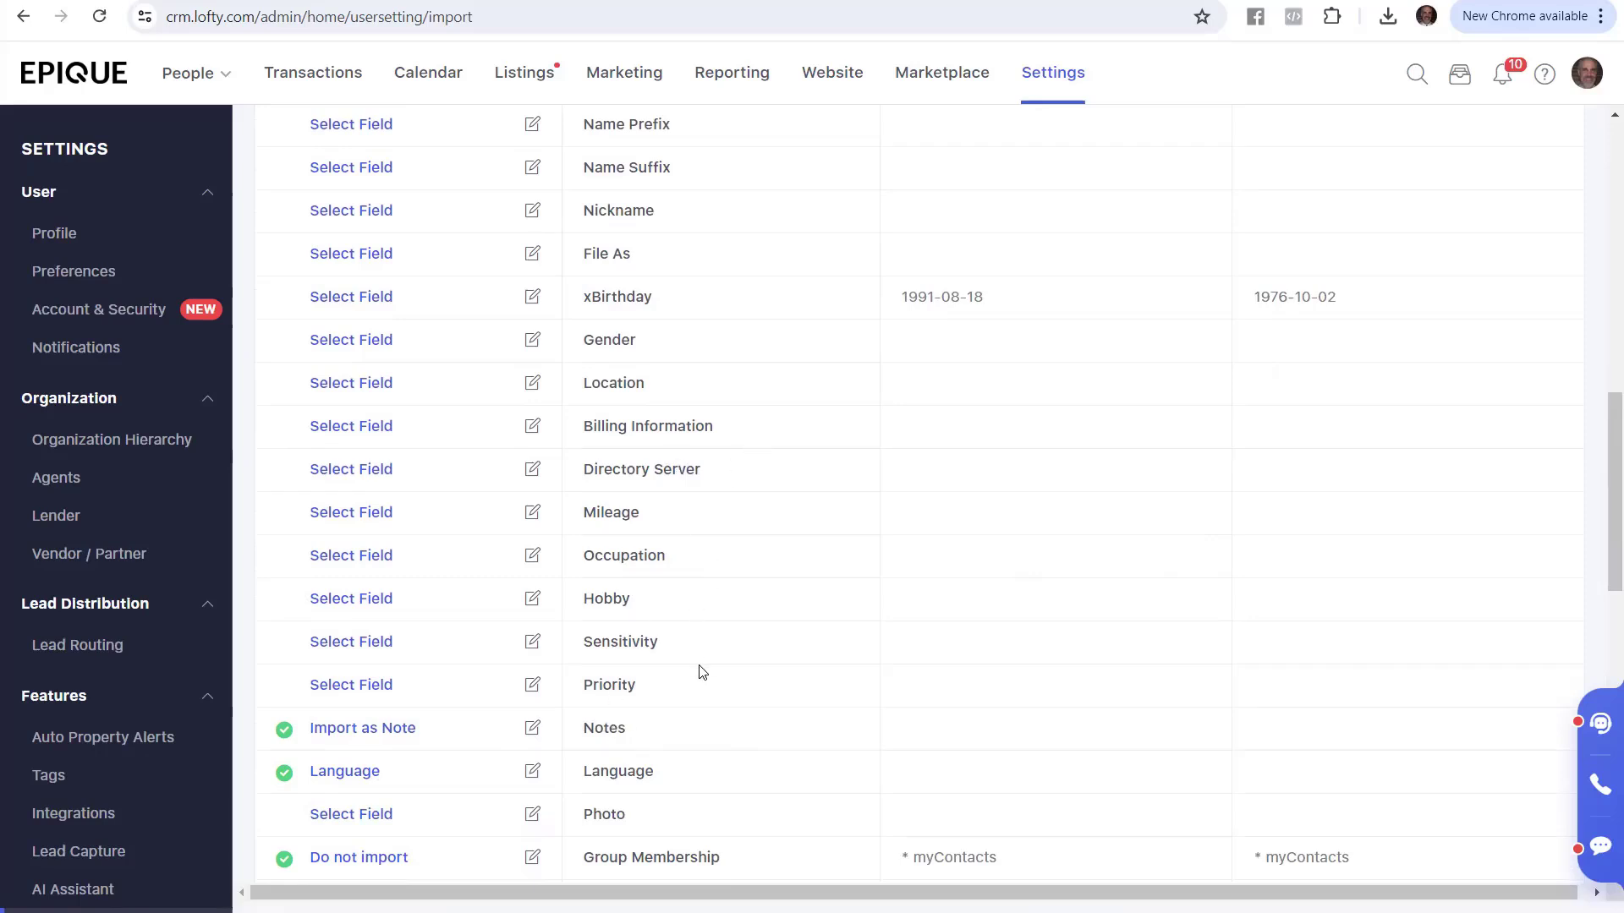
scroll(764, 396, down, 6)
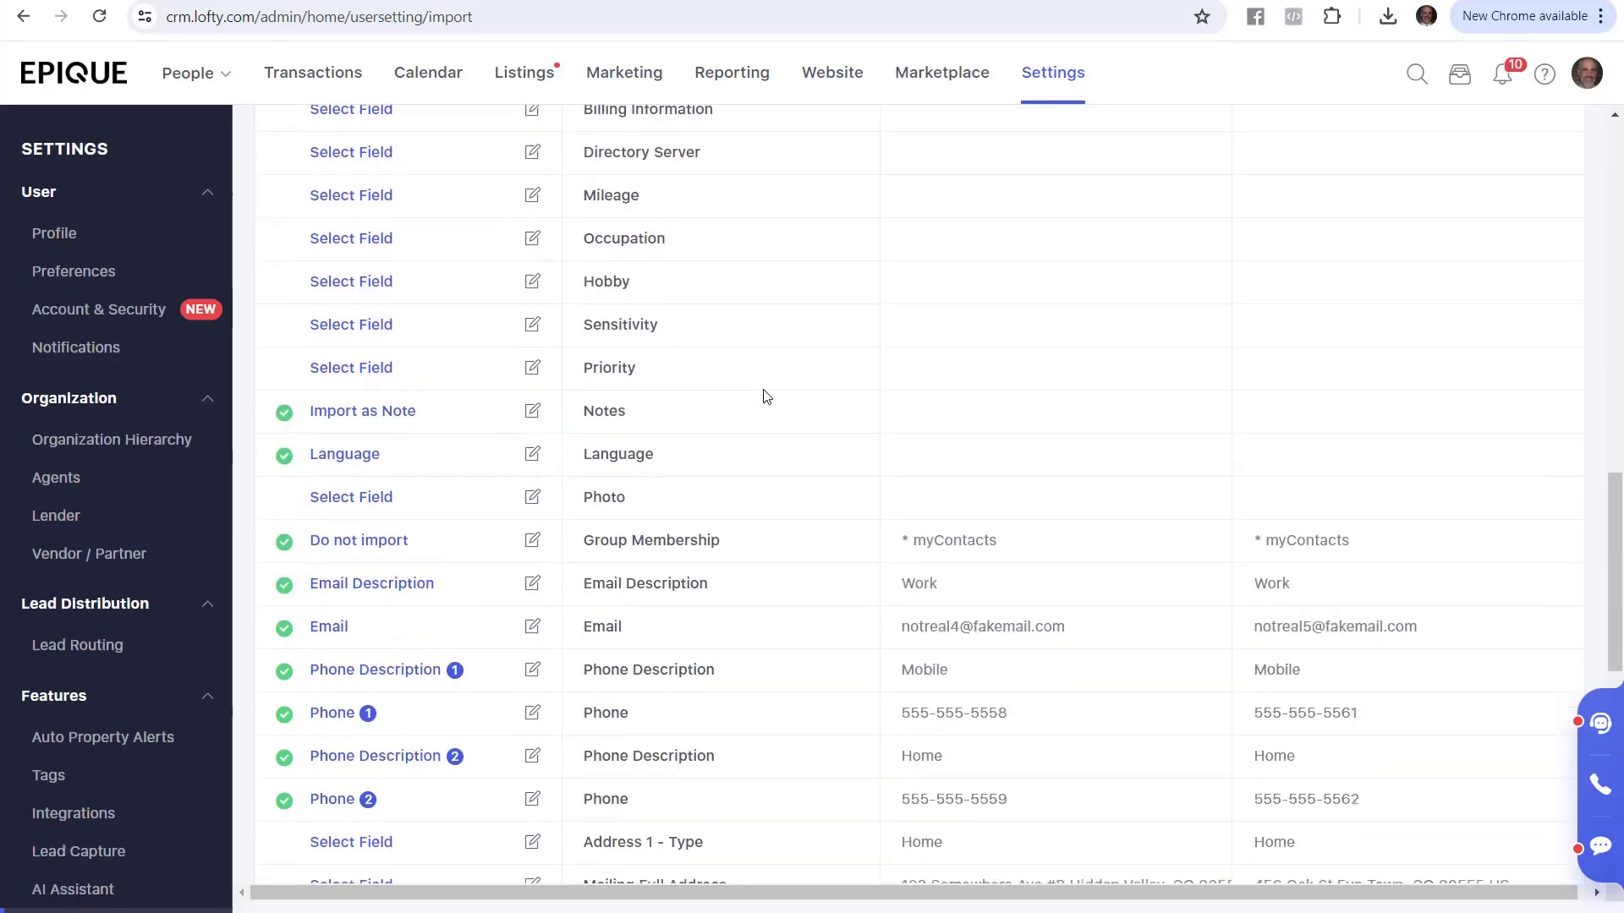
scroll(761, 395, up, 1)
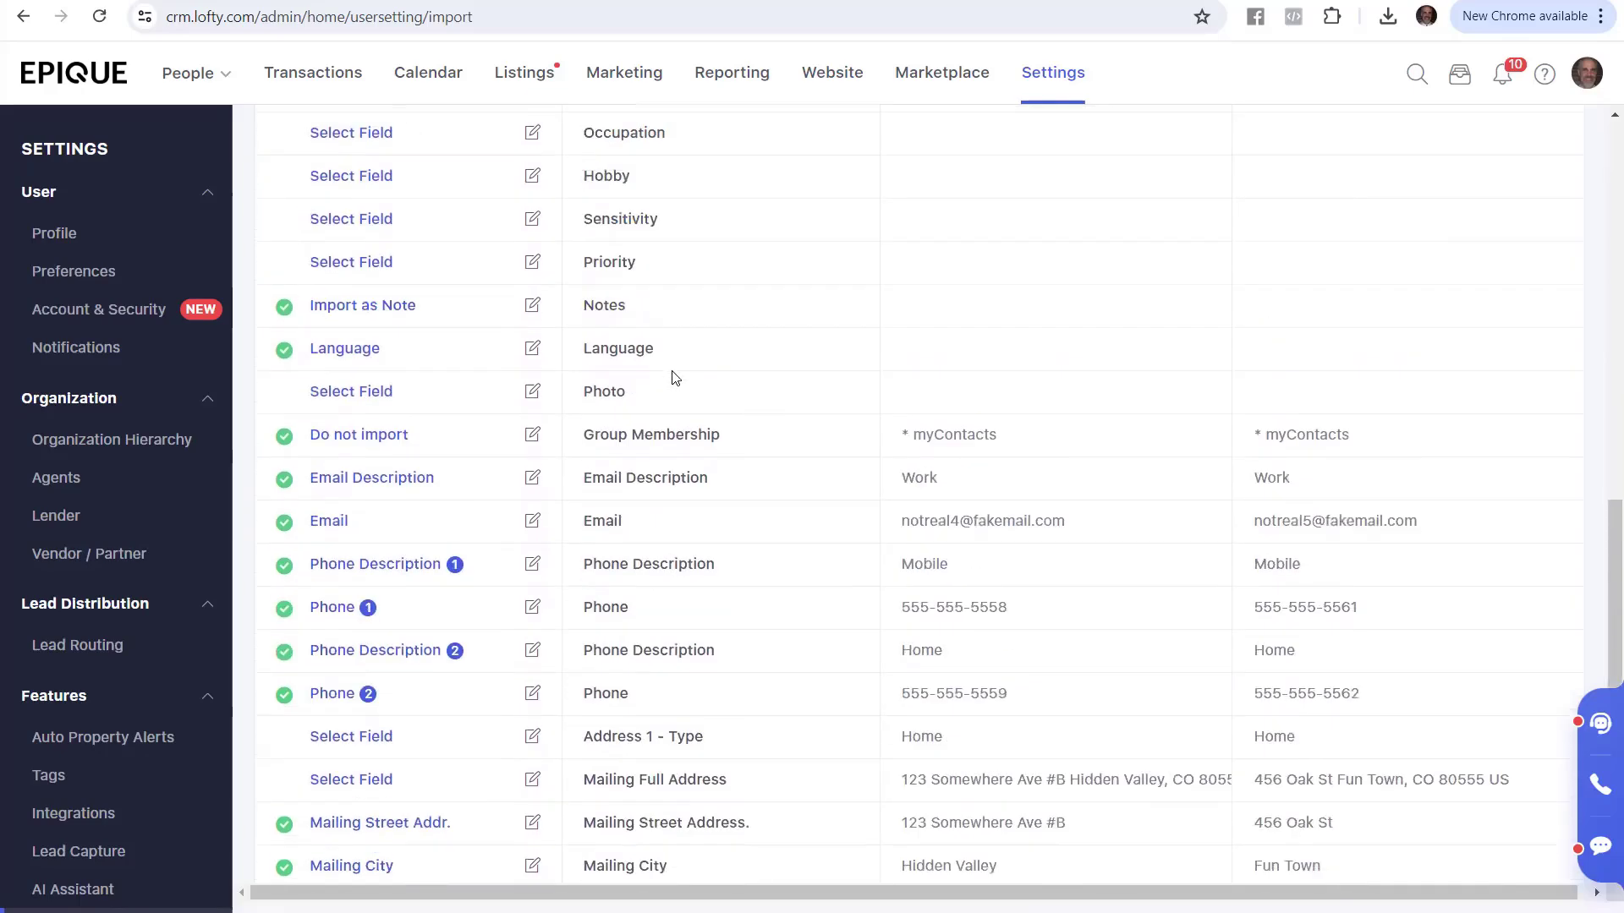
click(558, 2)
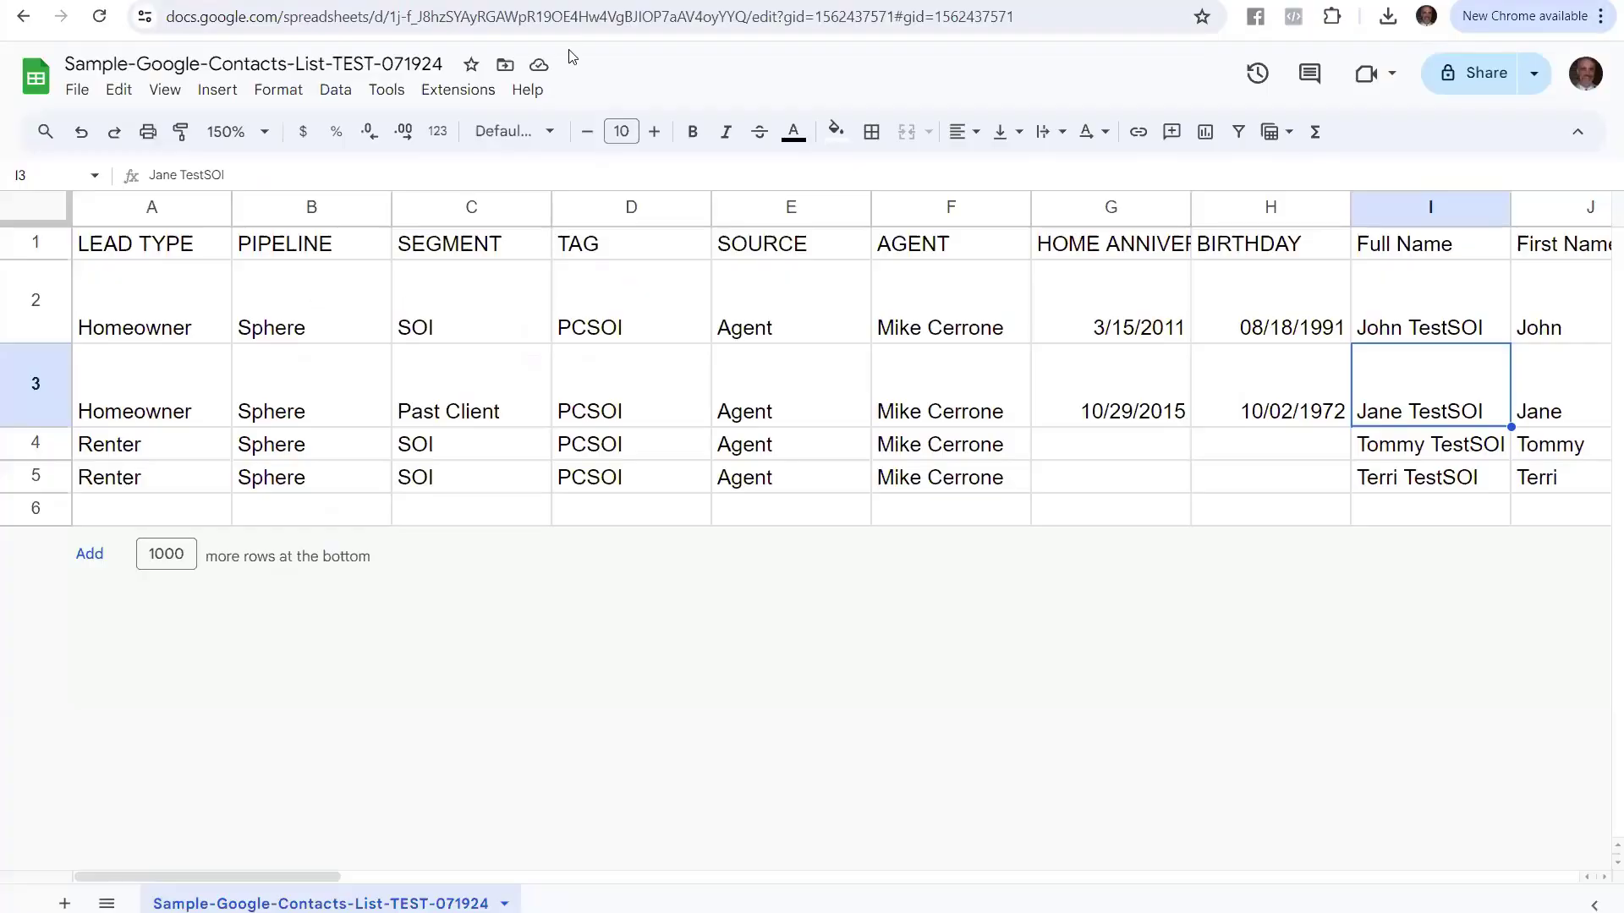
click(727, 1)
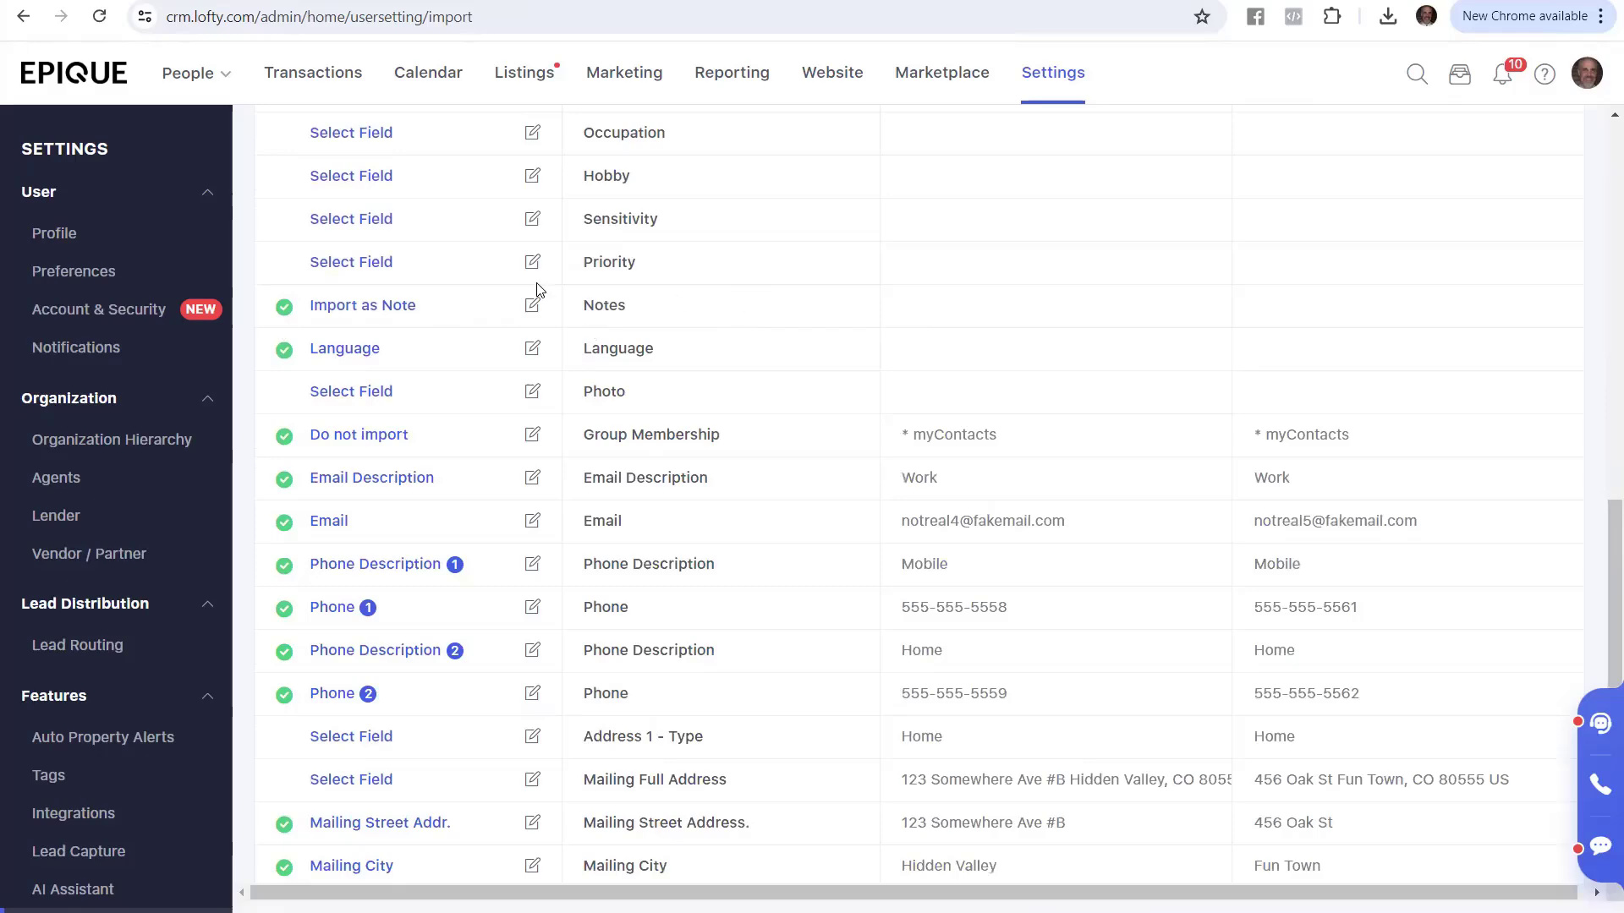
click(407, 304)
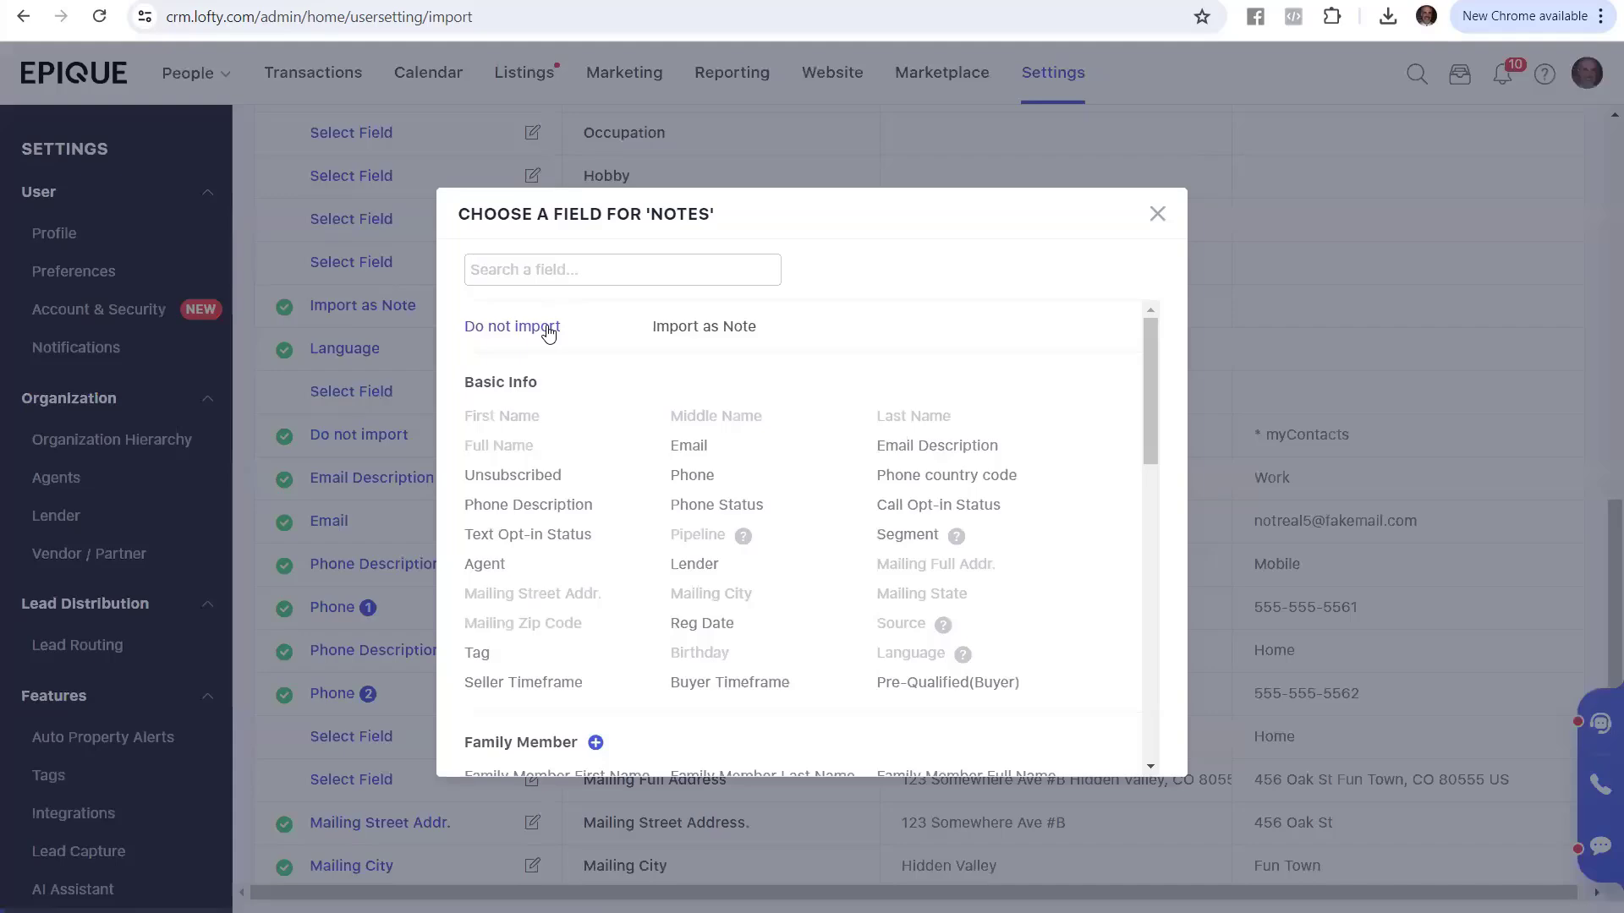
click(548, 332)
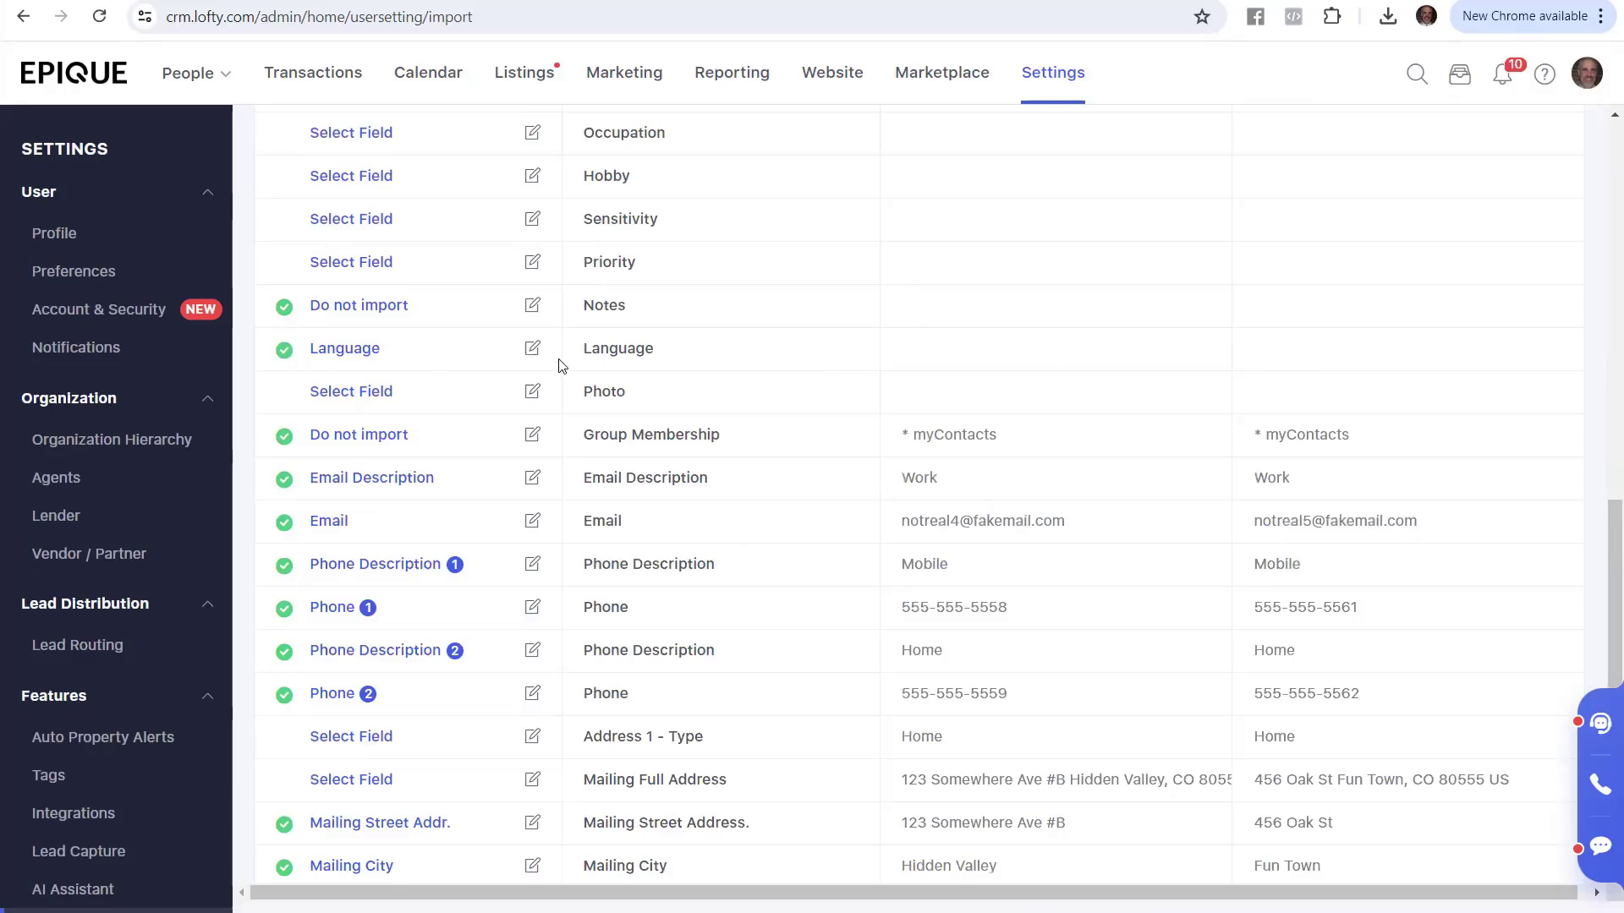
- Change the match for the Language file column to Do not import
click(369, 355)
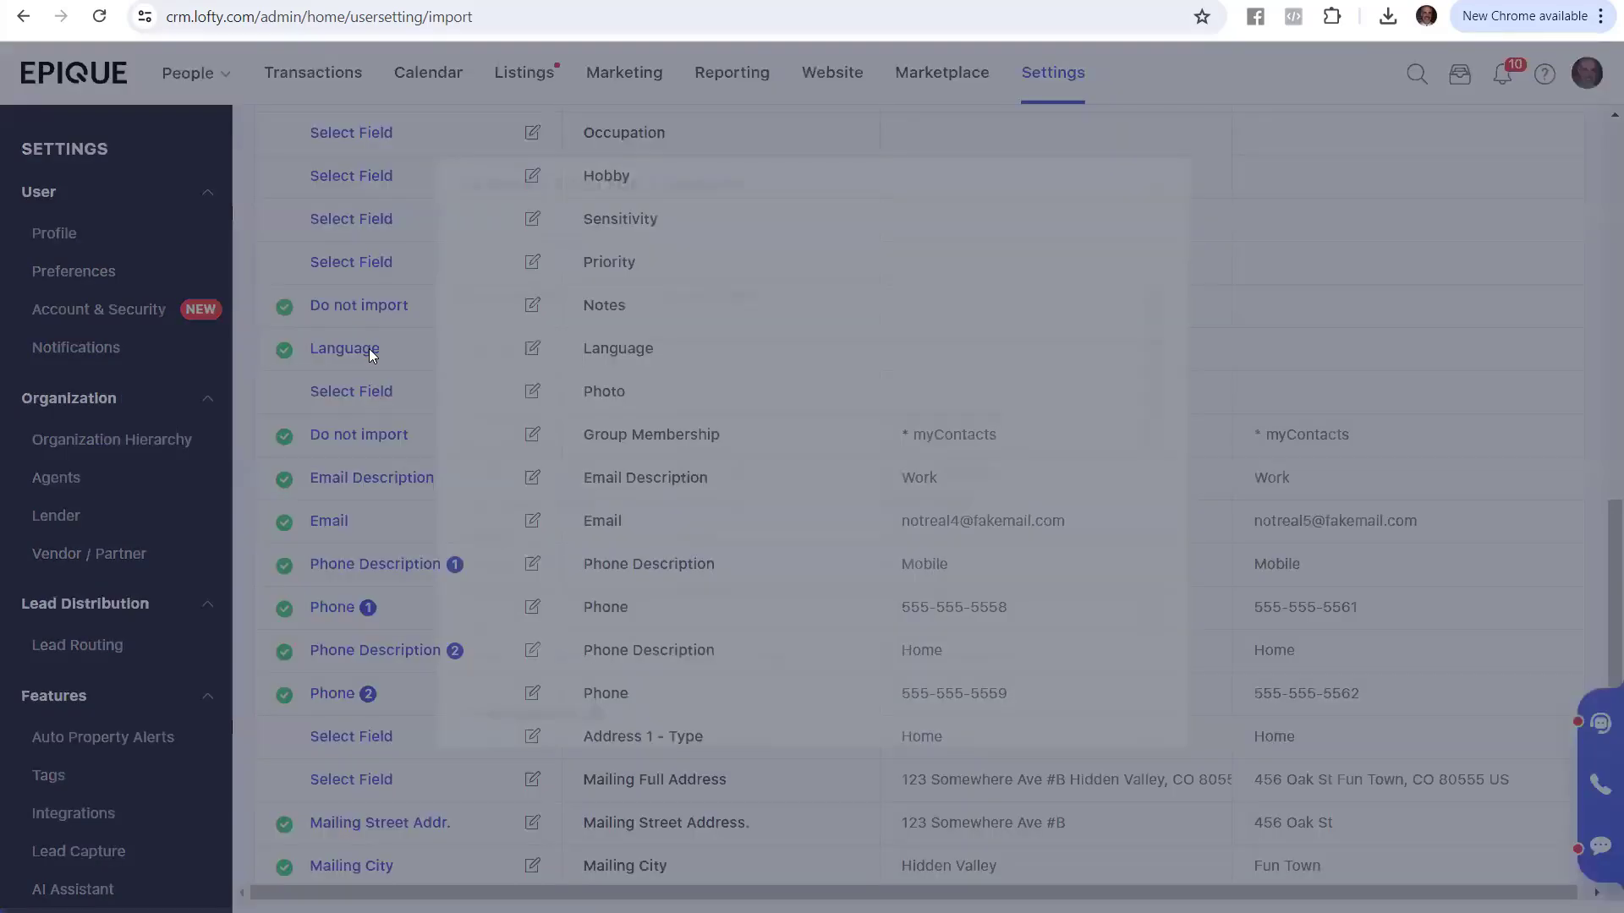
click(541, 325)
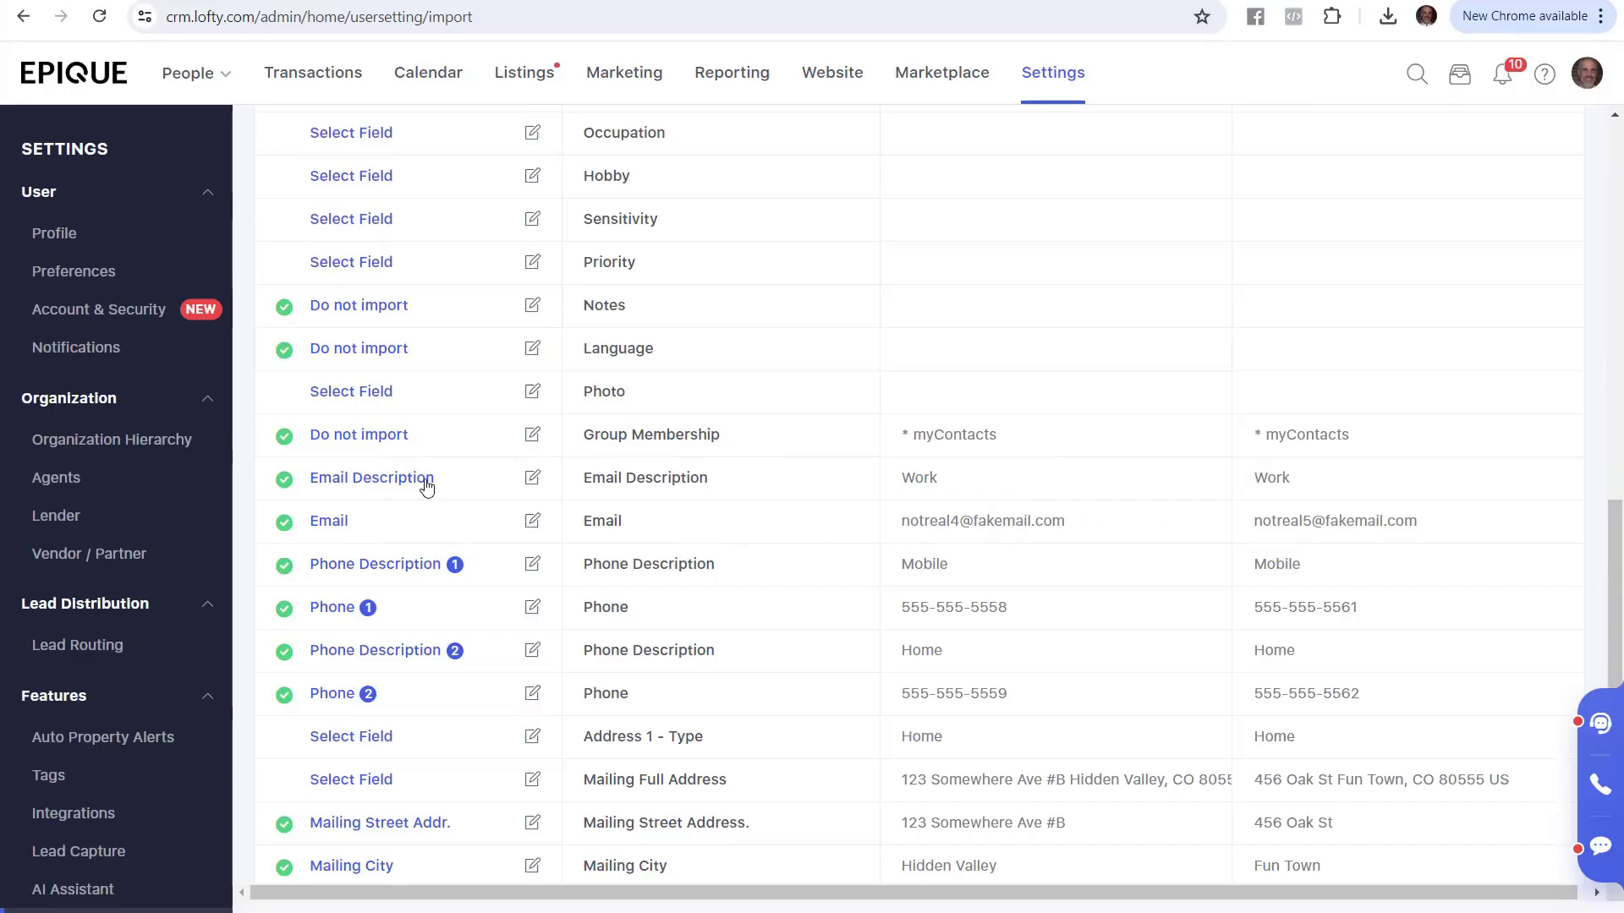
- Review the email, phone and mailing address matches, highlighting the Mailing Full Address file column and the unit number in the first Mailing Street Address sample
scroll(426, 487, down, 2)
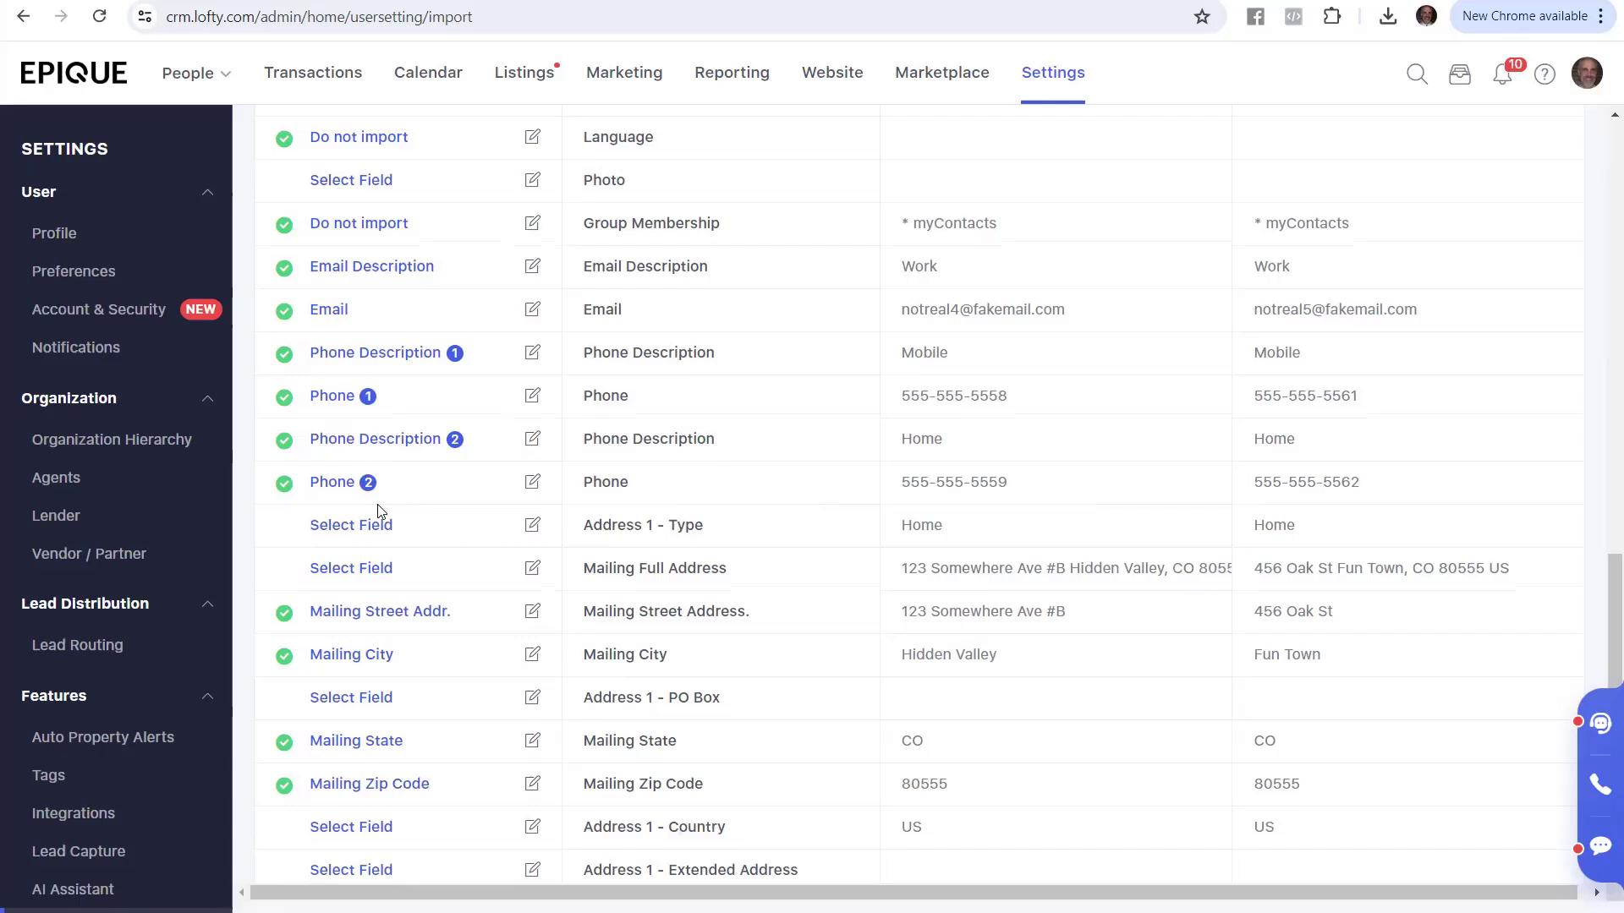
scroll(495, 491, down, 3)
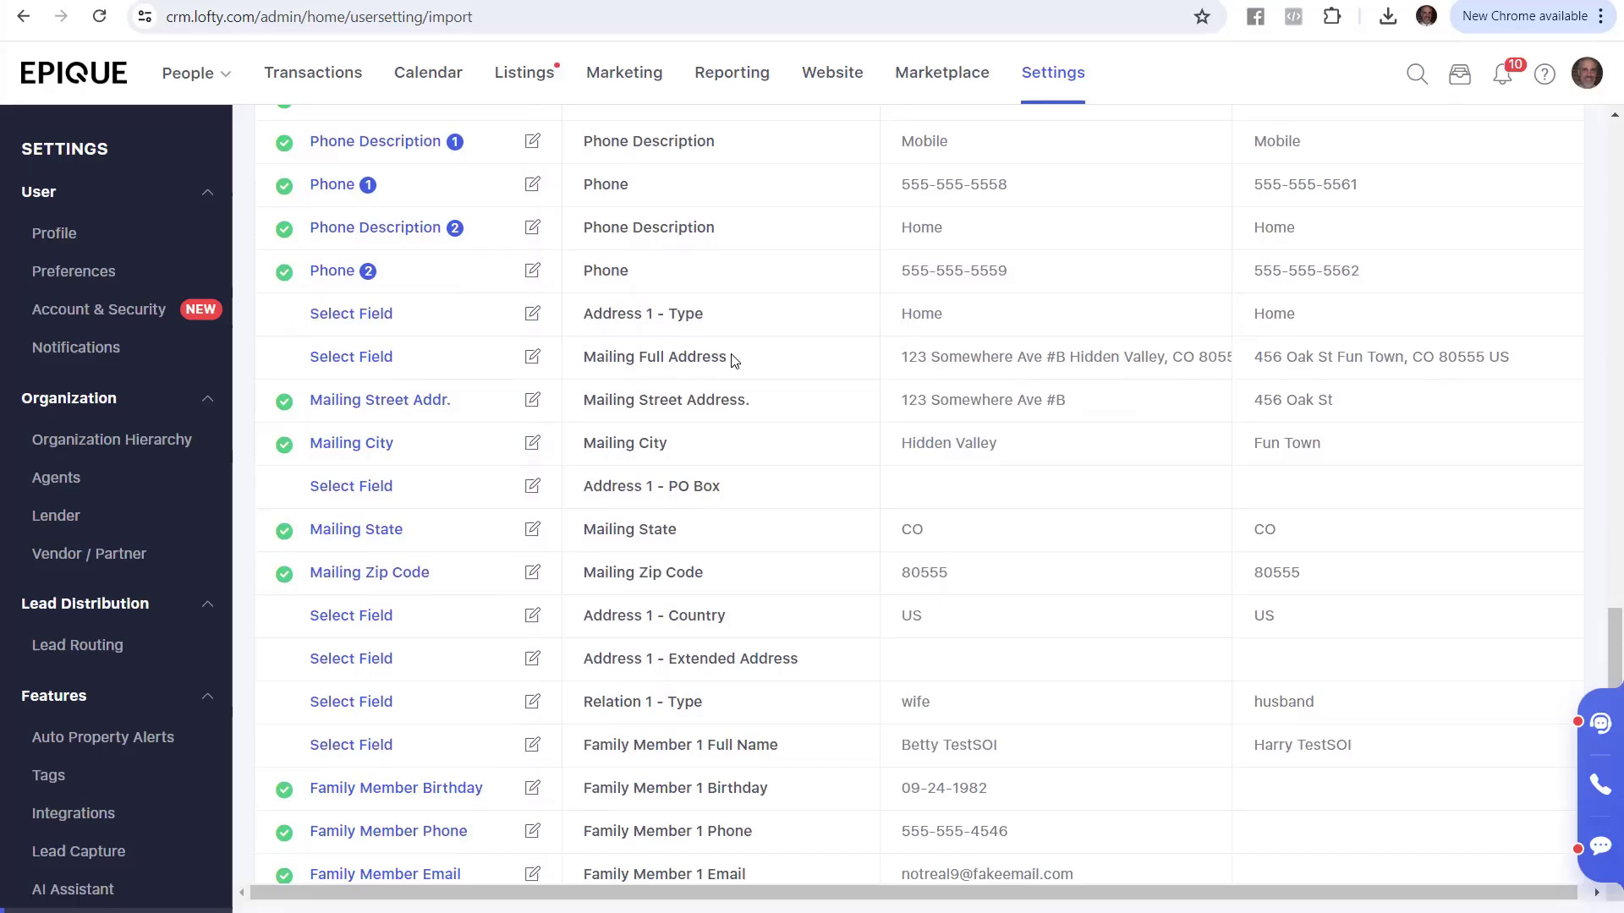
drag(732, 360, 569, 362)
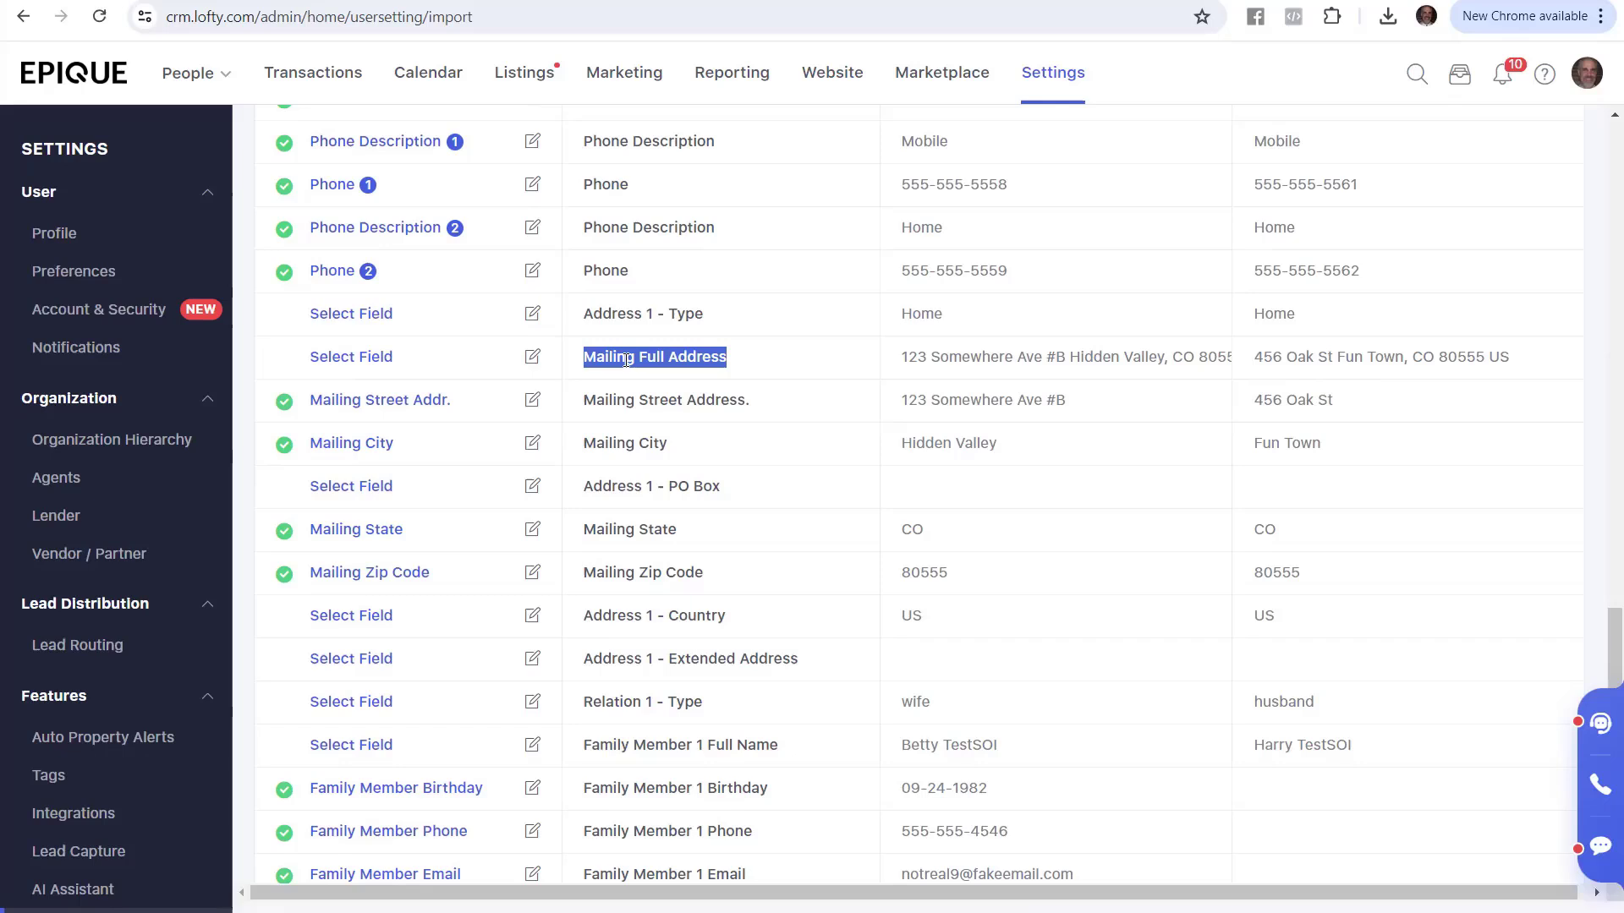
click(769, 366)
drag(733, 362, 582, 364)
click(714, 352)
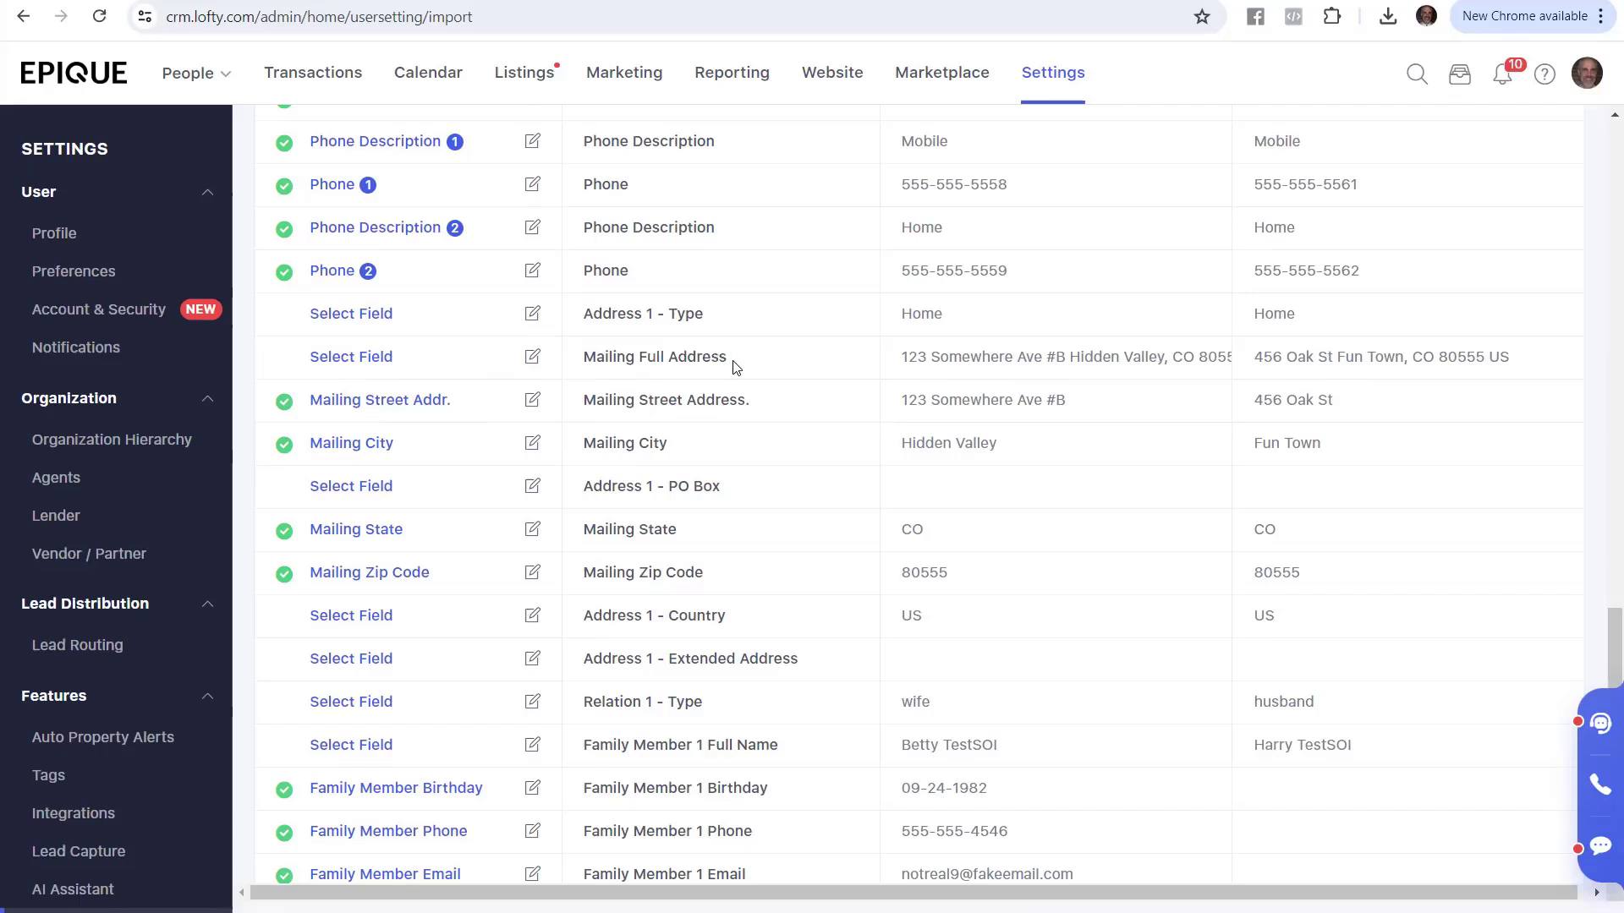
drag(733, 362, 582, 362)
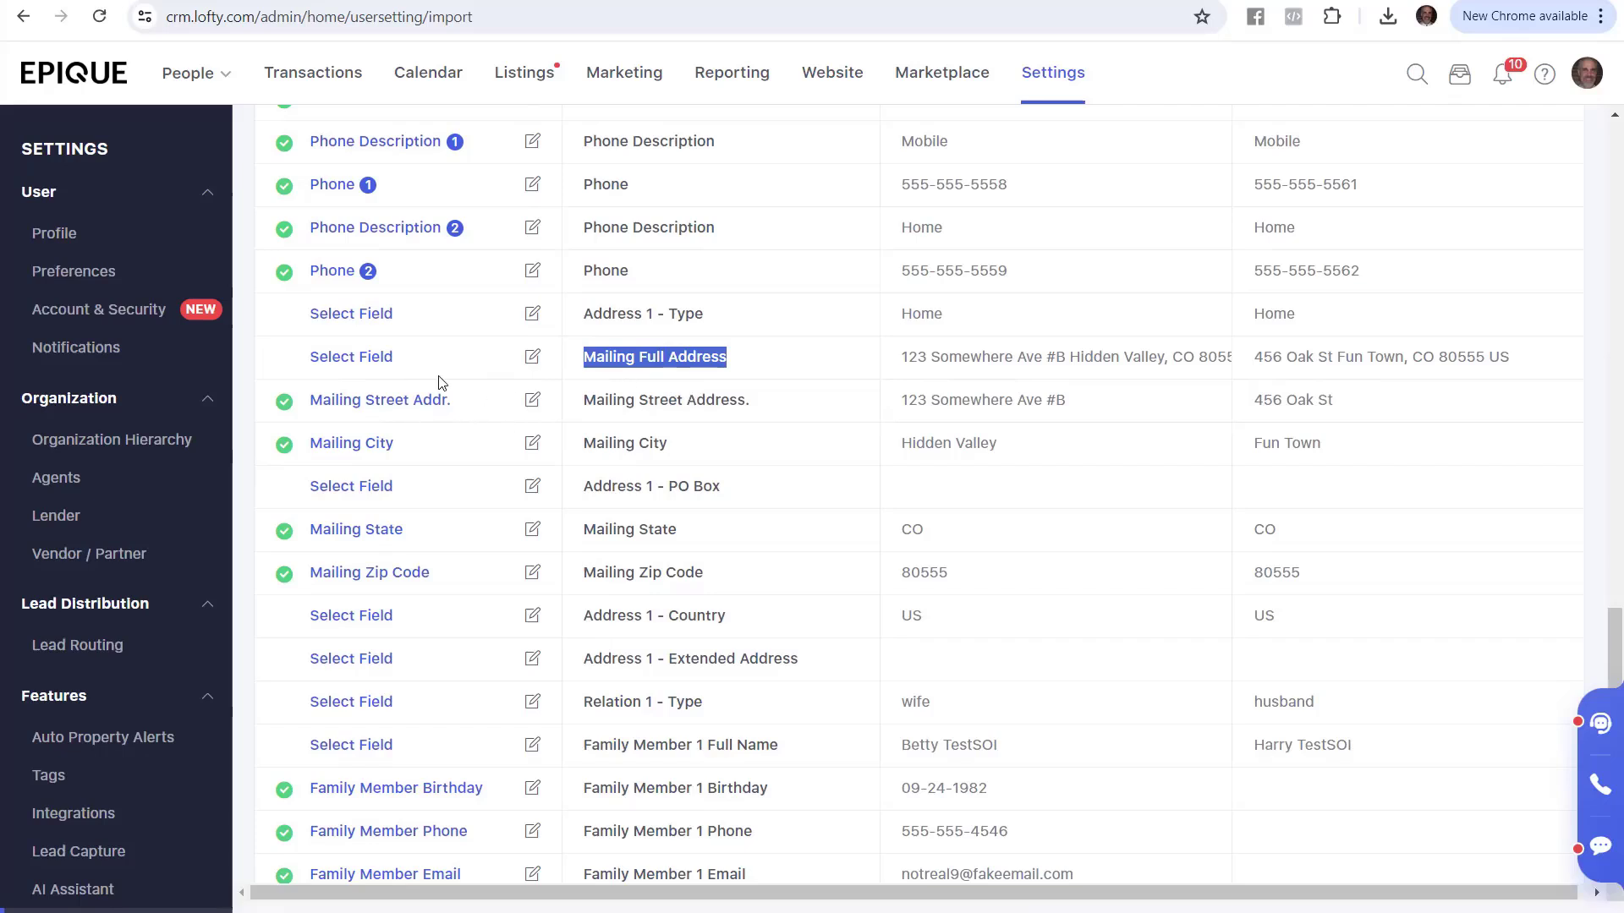
drag(1071, 403, 1044, 399)
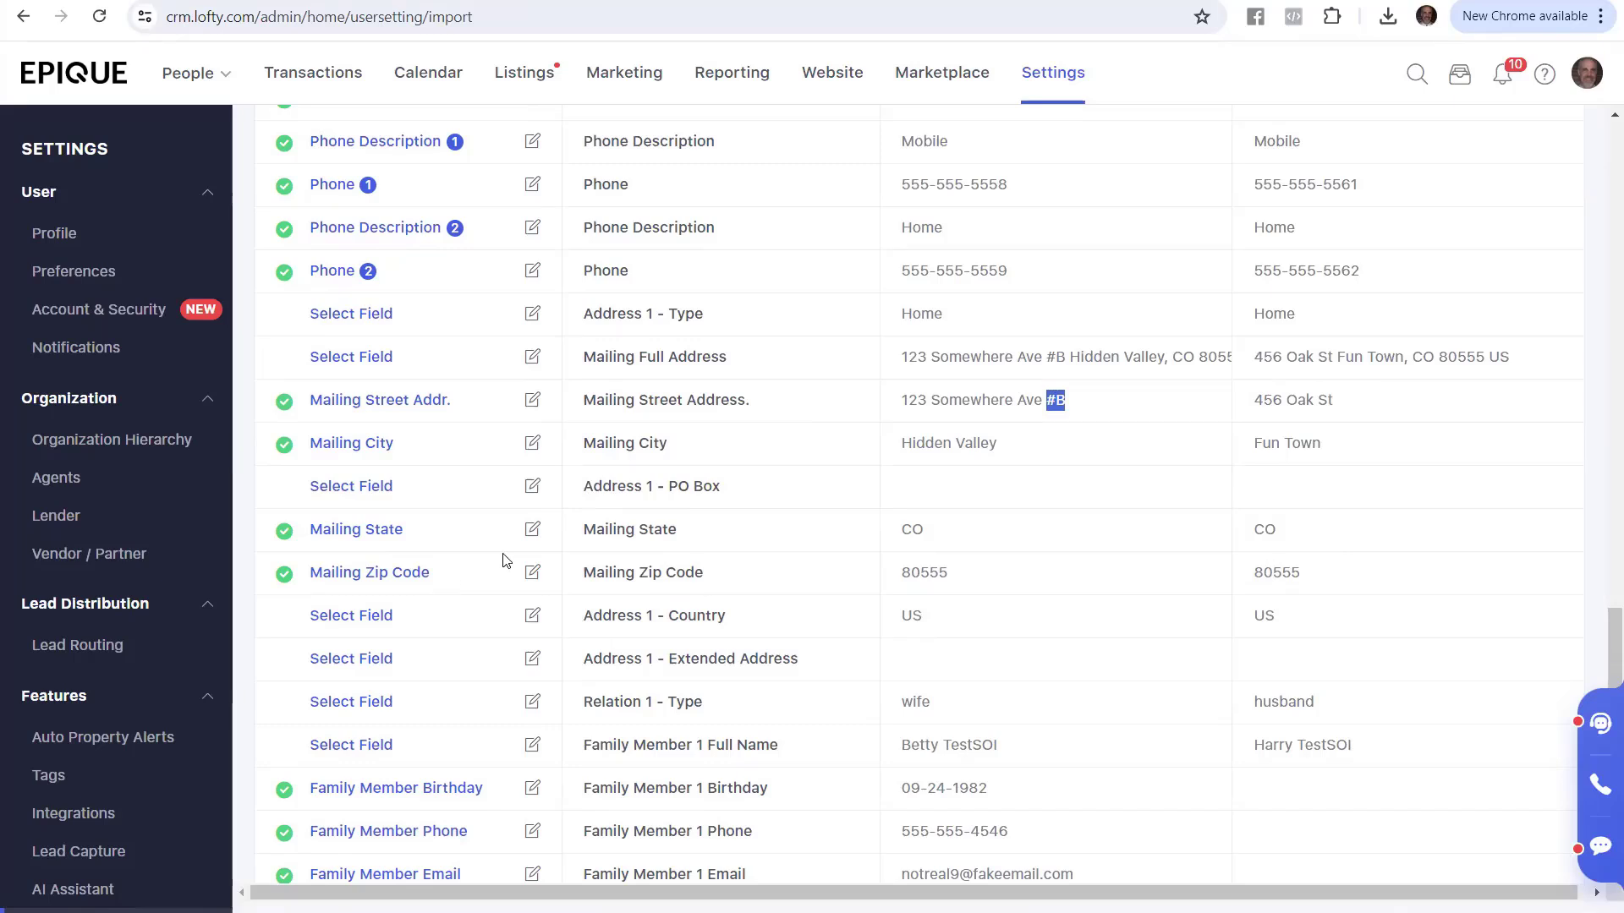
- Highlight the Family Member 1 Full Name file column and review the name, contact and address matches against the family member rows
scroll(620, 512, down, 3)
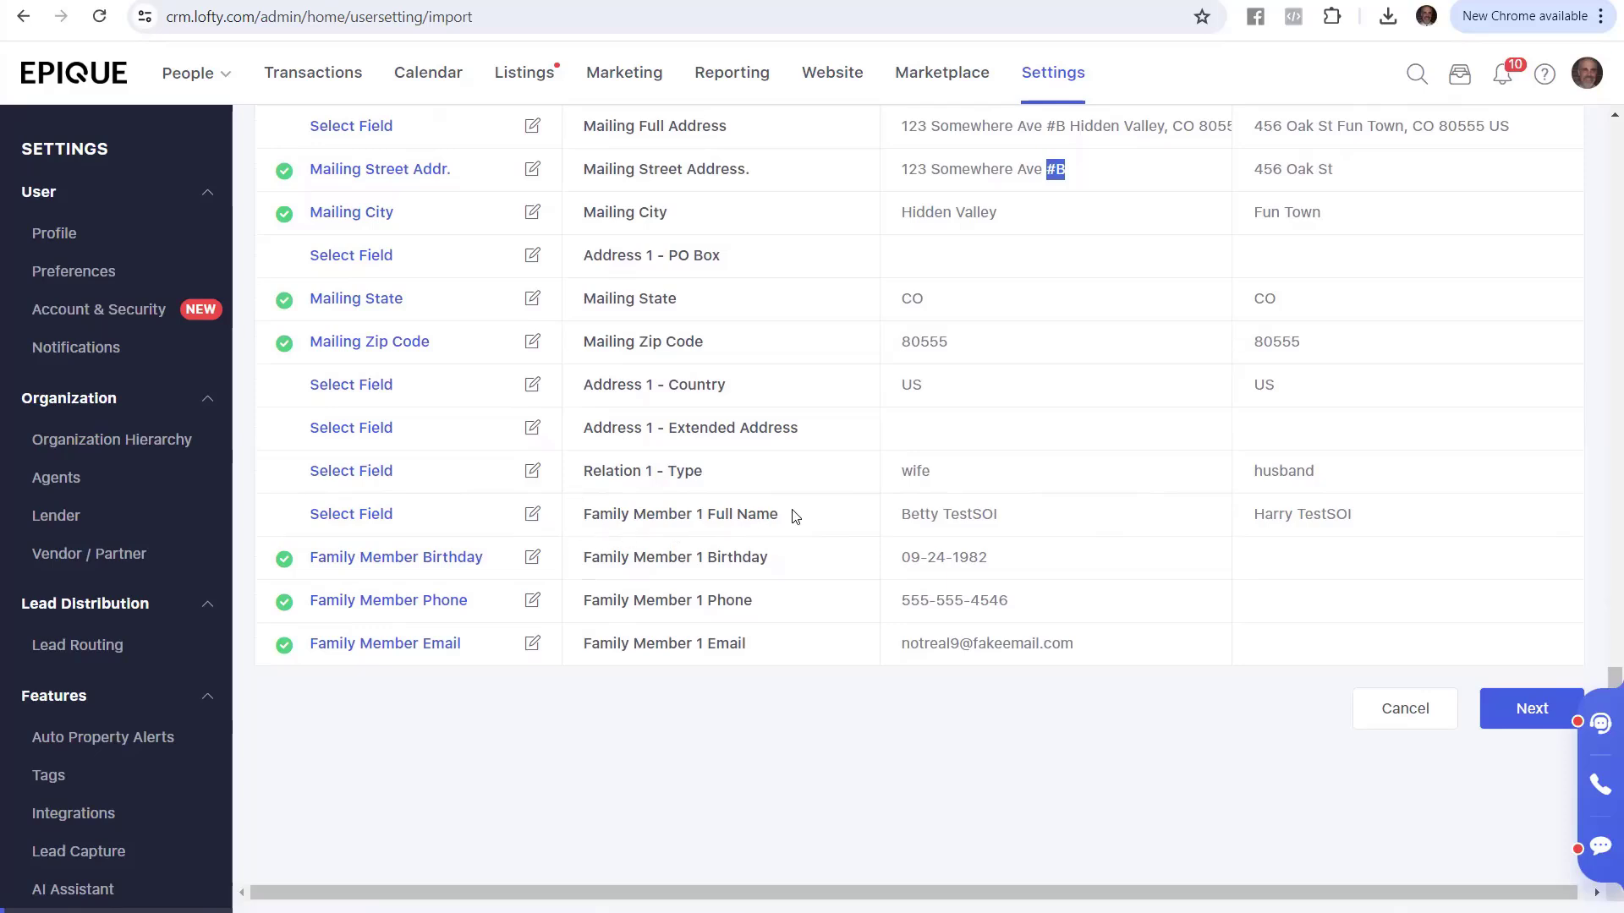
drag(795, 517, 585, 513)
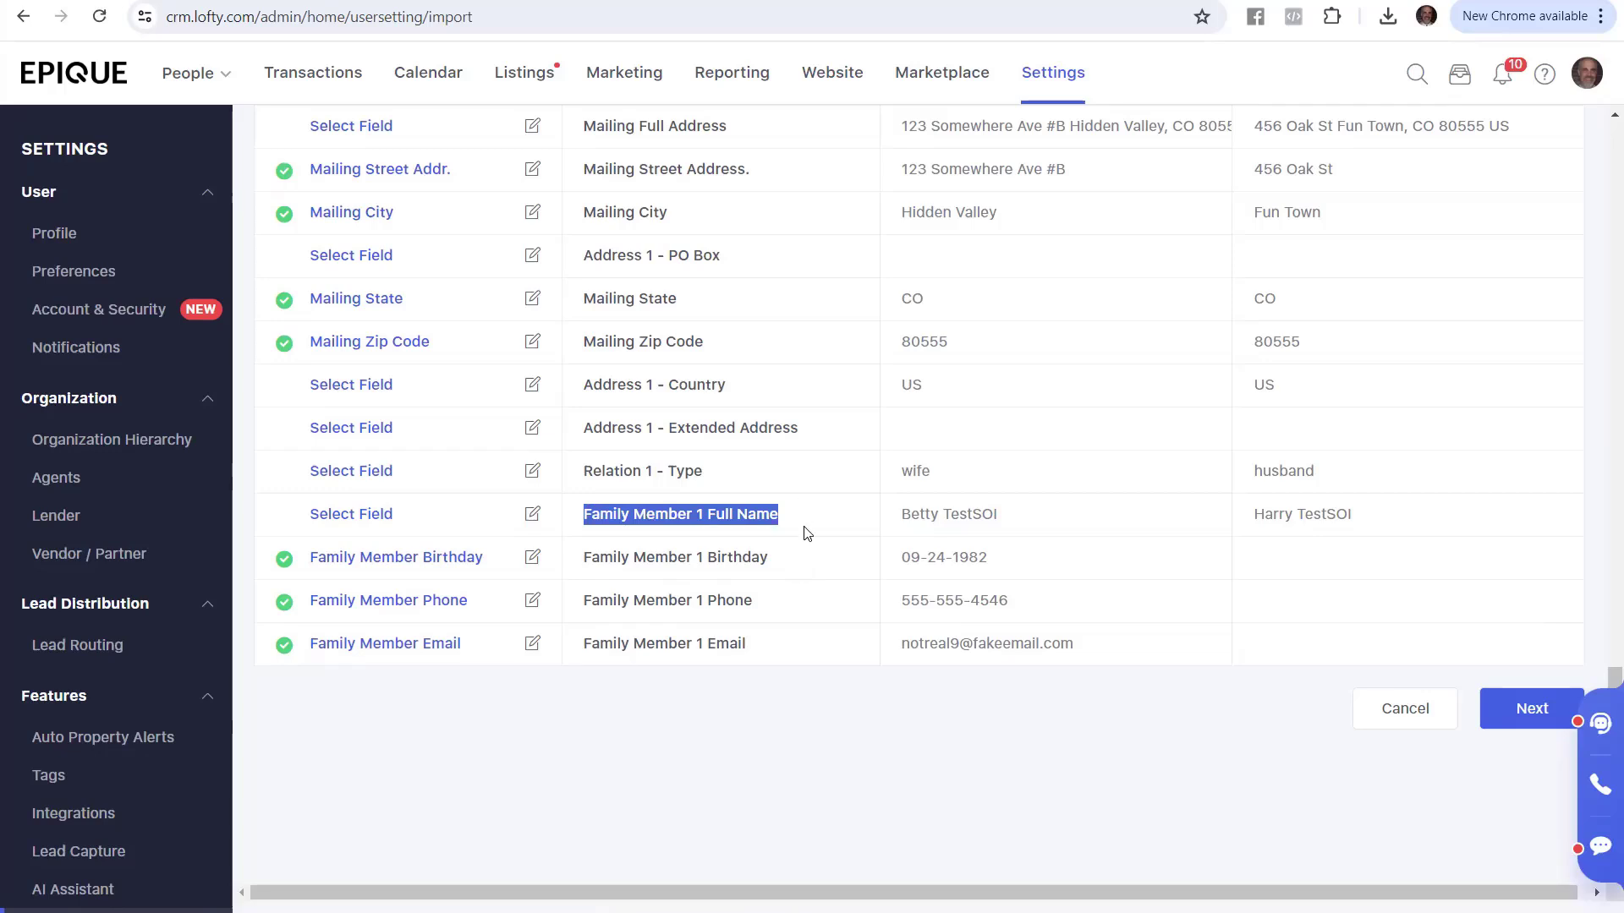
click(991, 523)
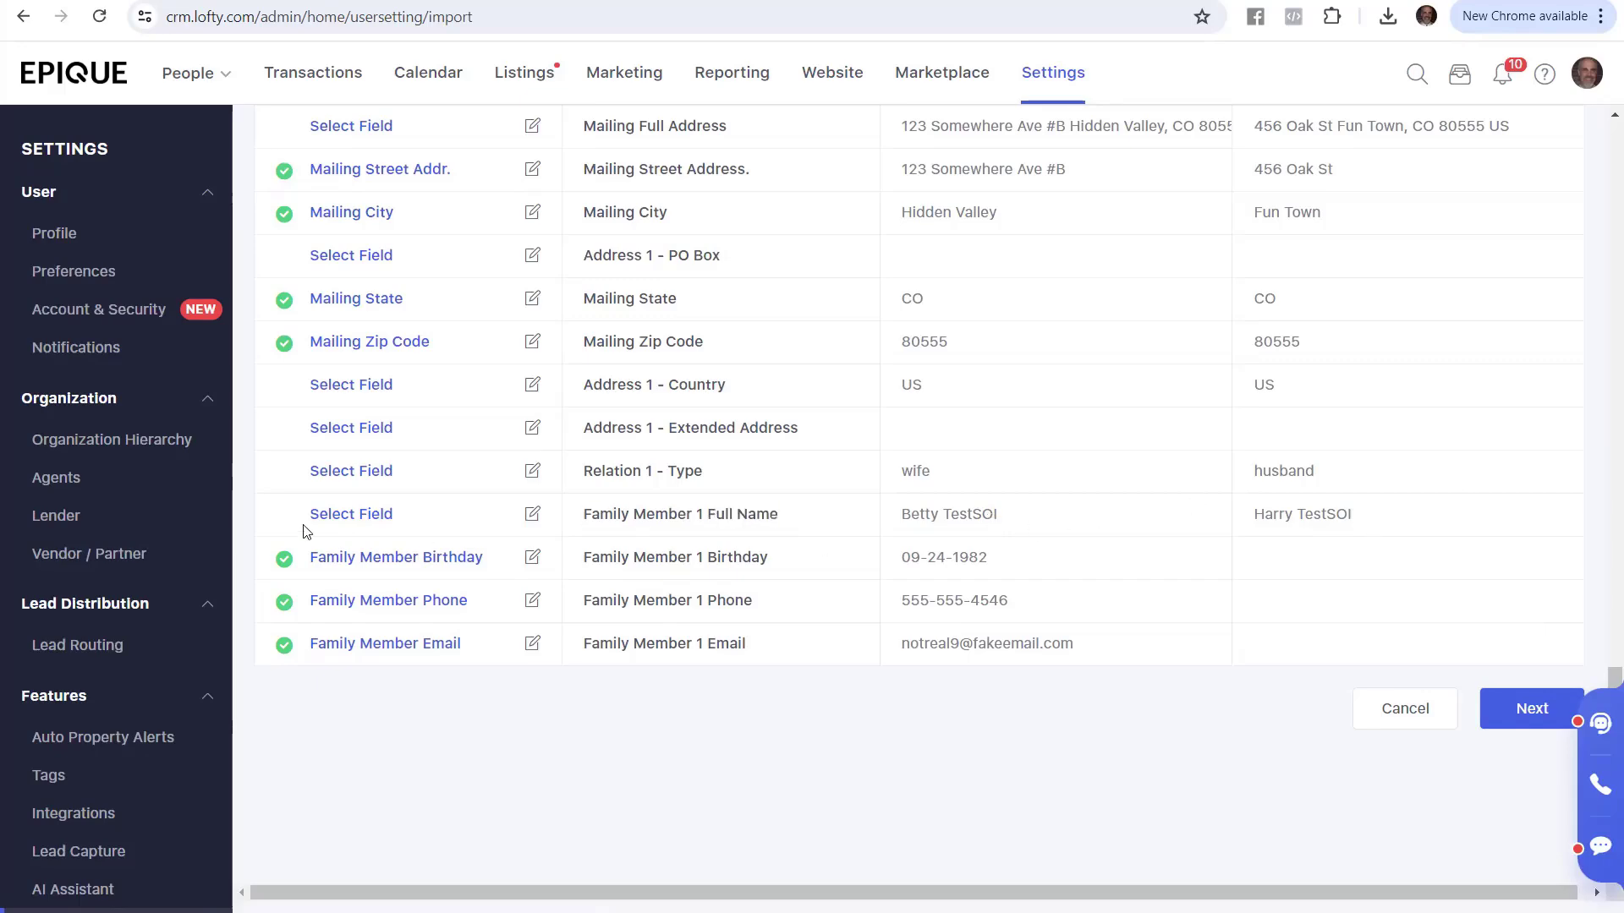
scroll(369, 528, up, 8)
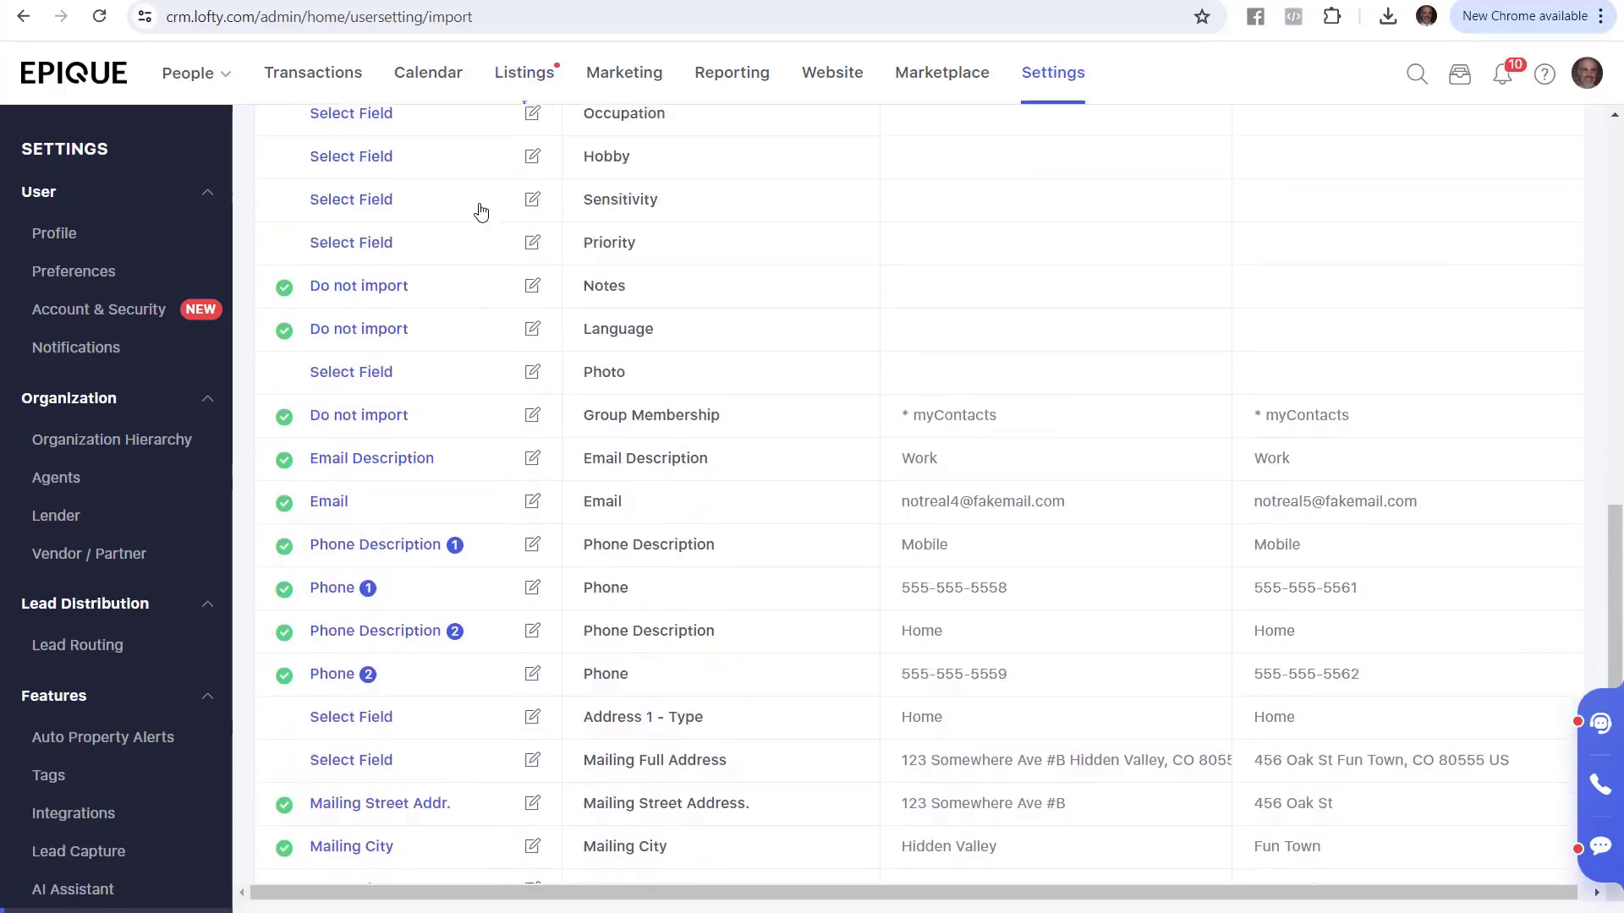
scroll(313, 381, up, 8)
scroll(499, 817, up, 3)
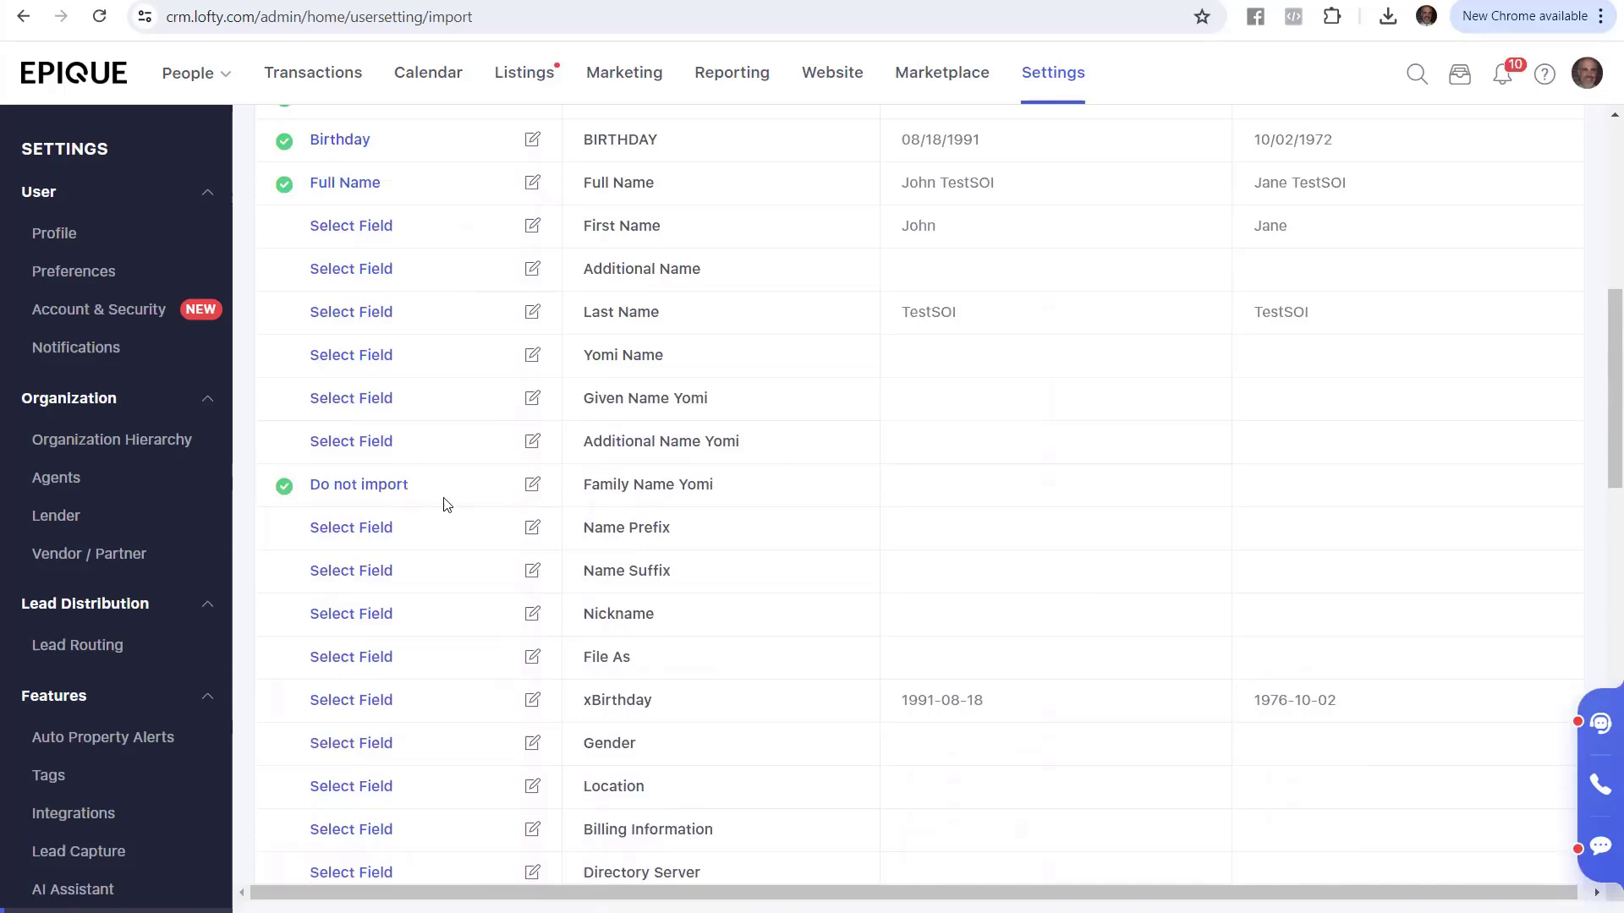
scroll(447, 505, down, 12)
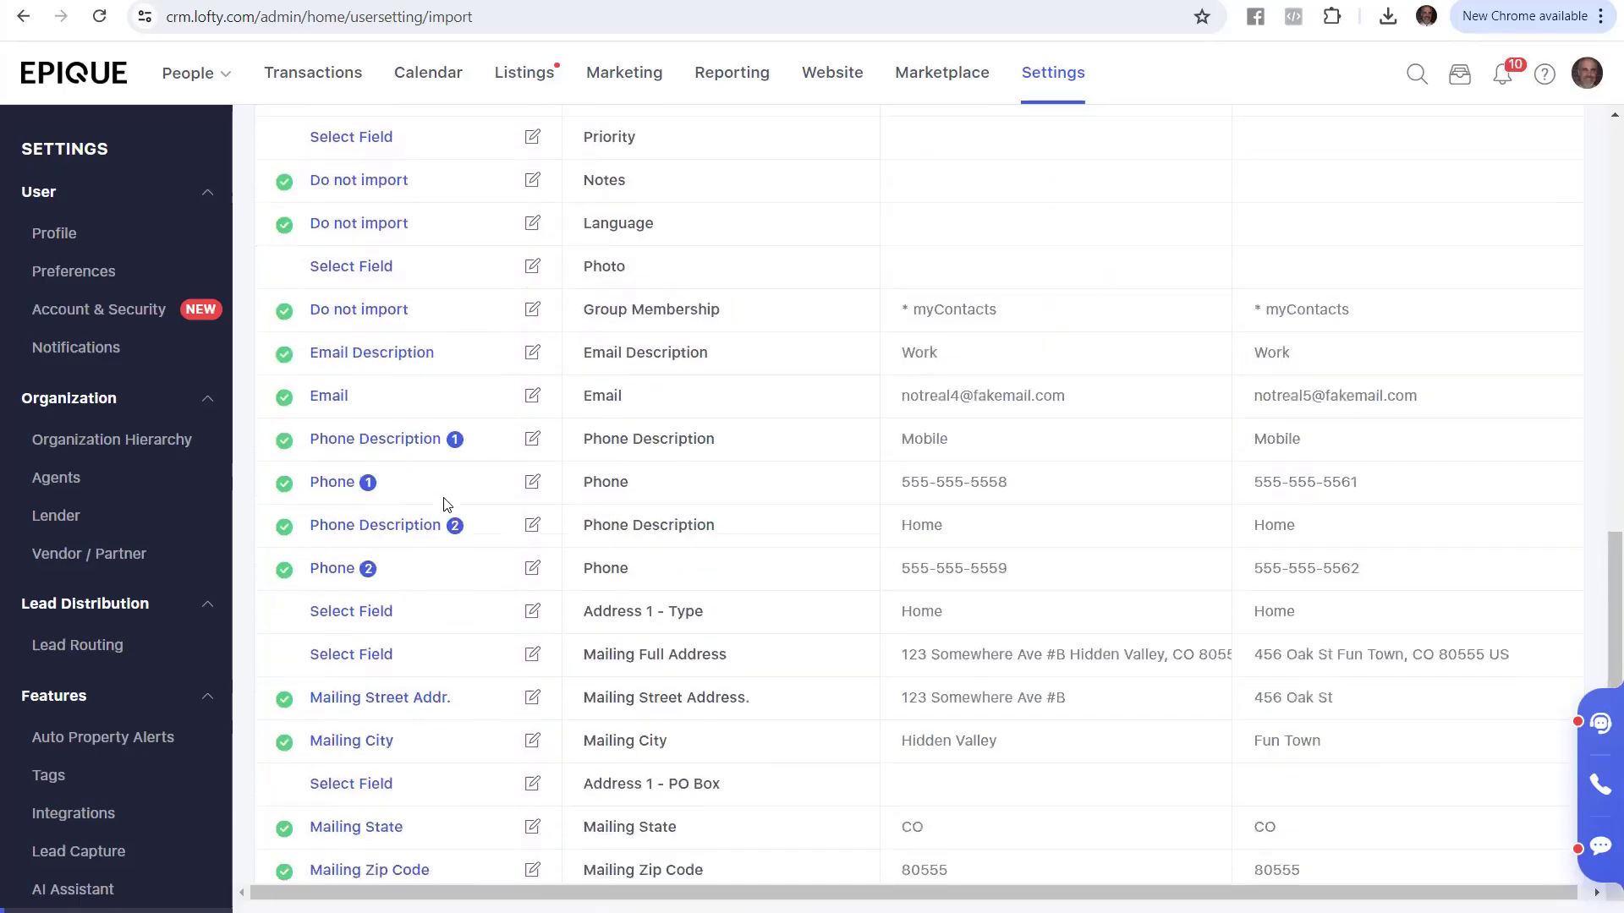
scroll(446, 504, down, 5)
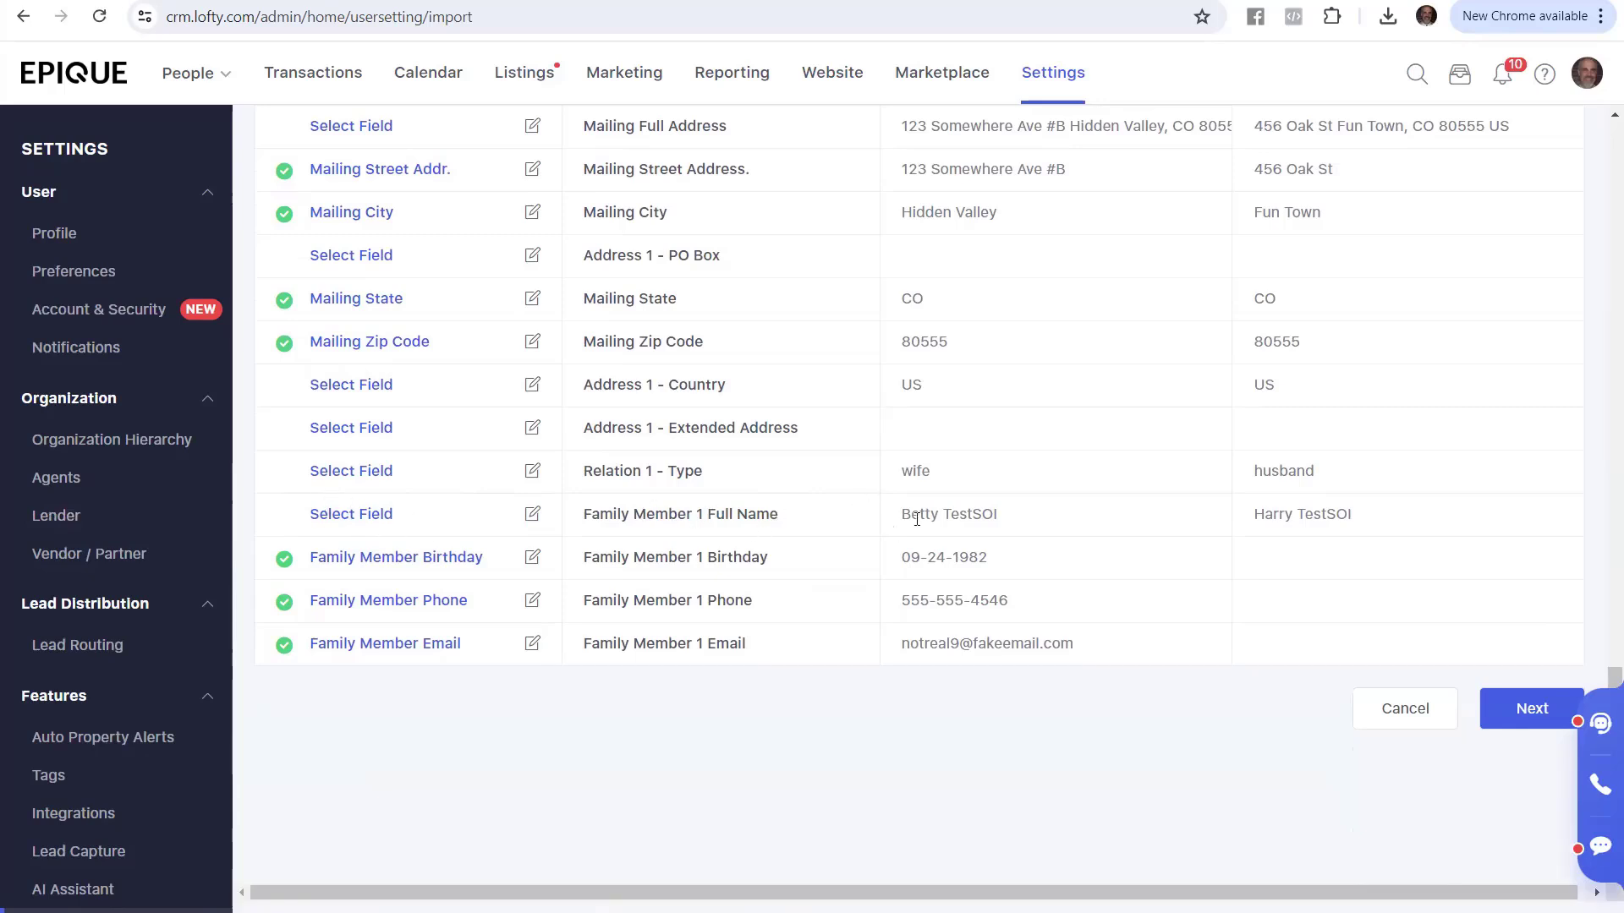
- Open the field choices for the Family Member 1 Full Name file column and highlight the Family Member group heading
click(378, 517)
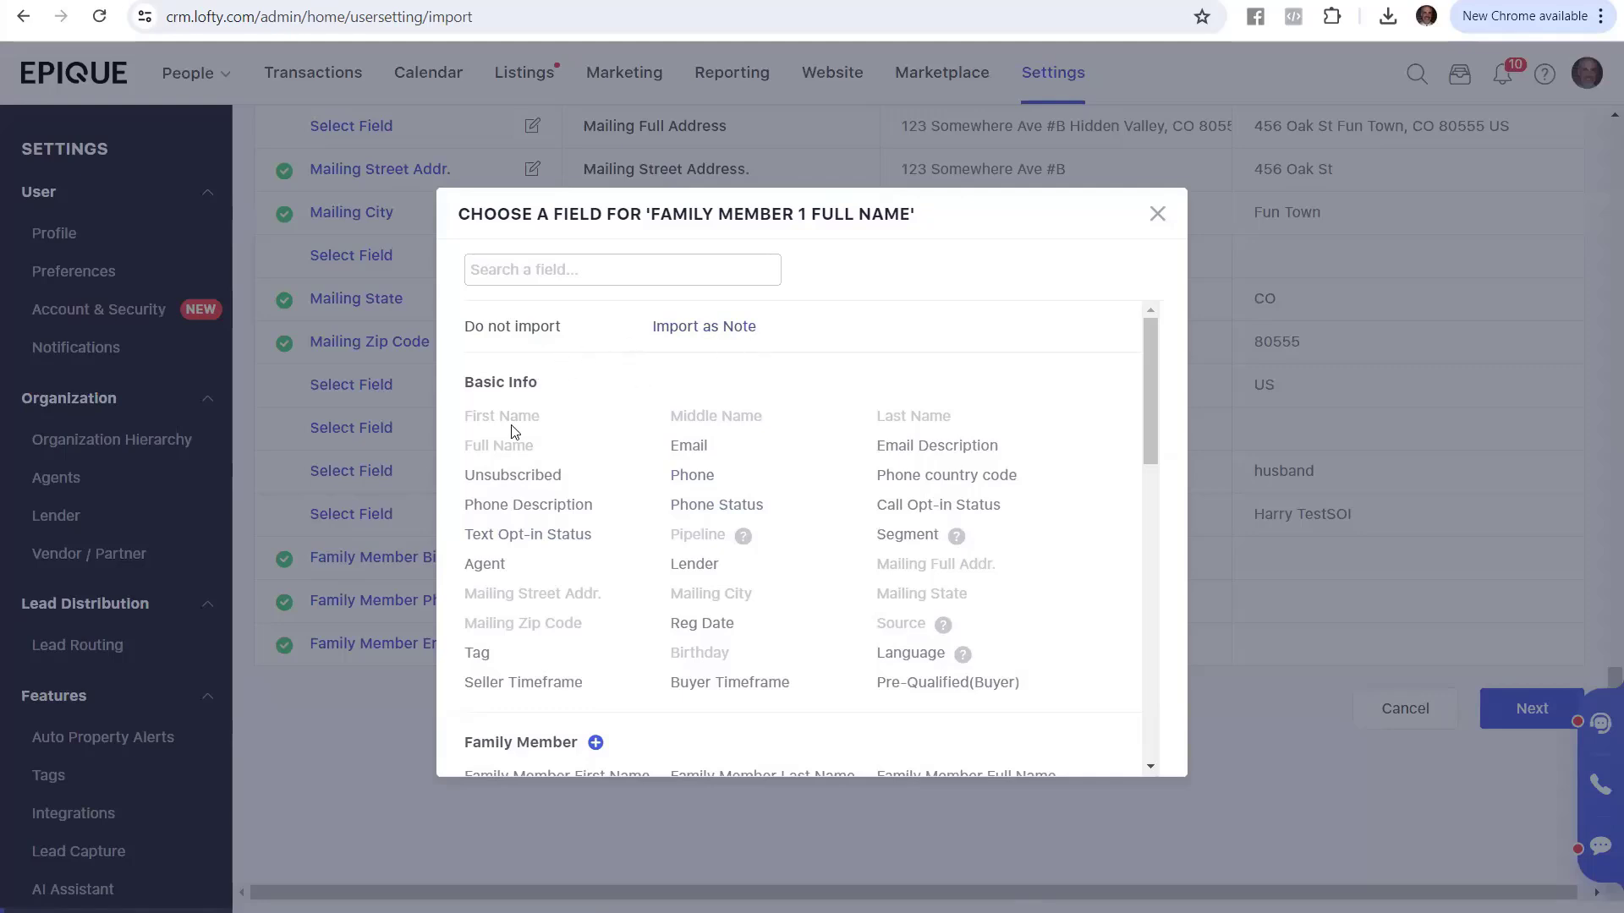
scroll(645, 458, down, 1)
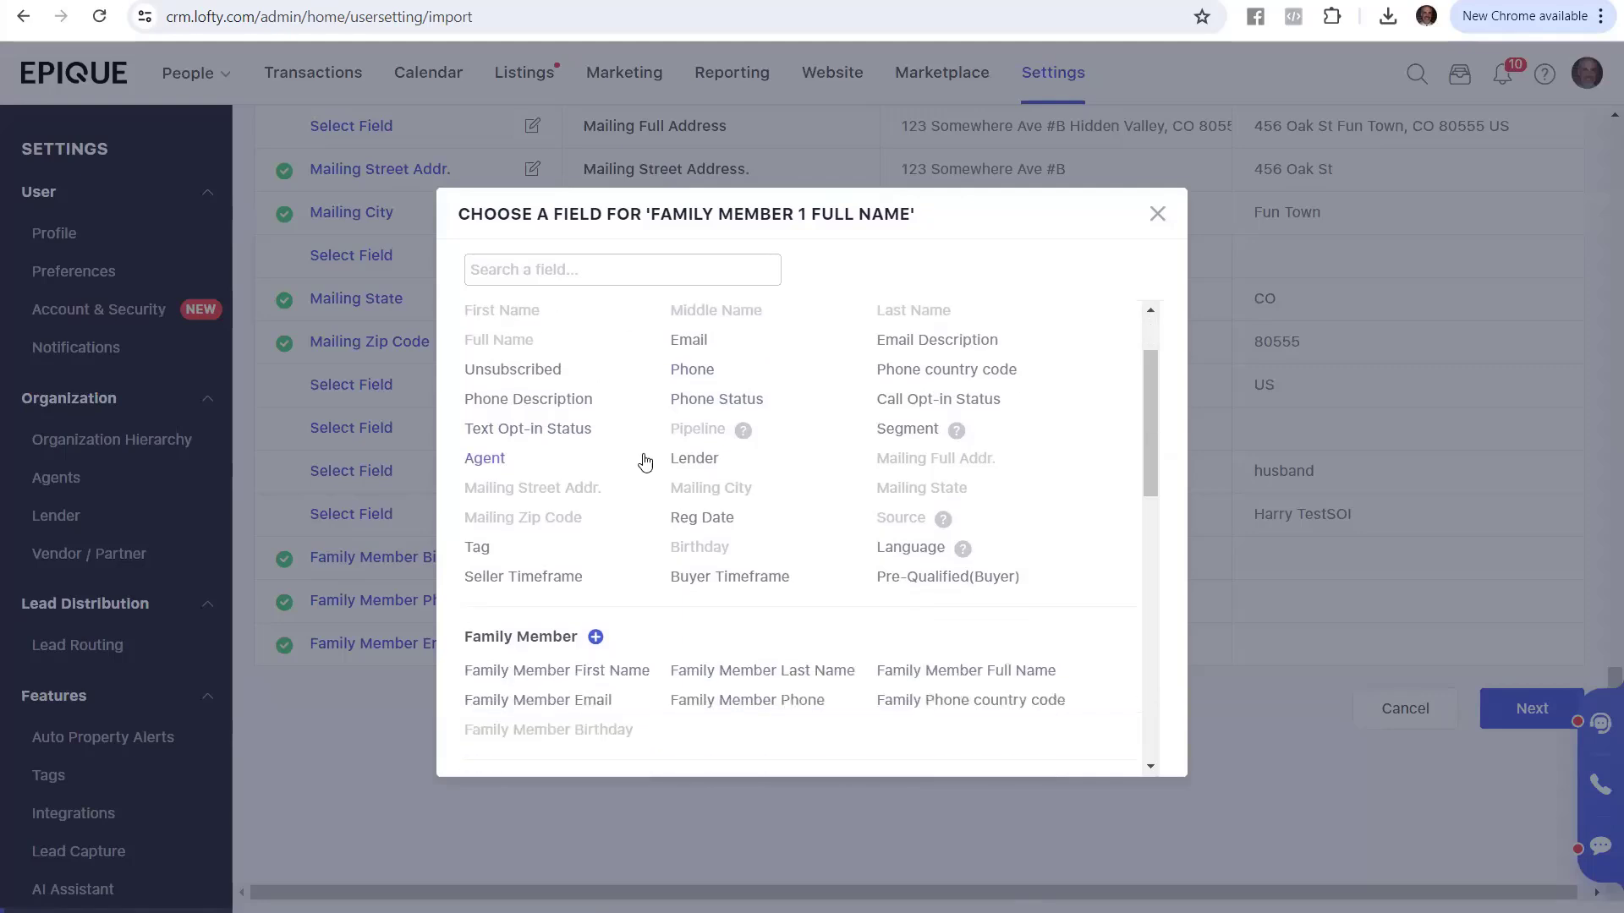
scroll(645, 458, up, 1)
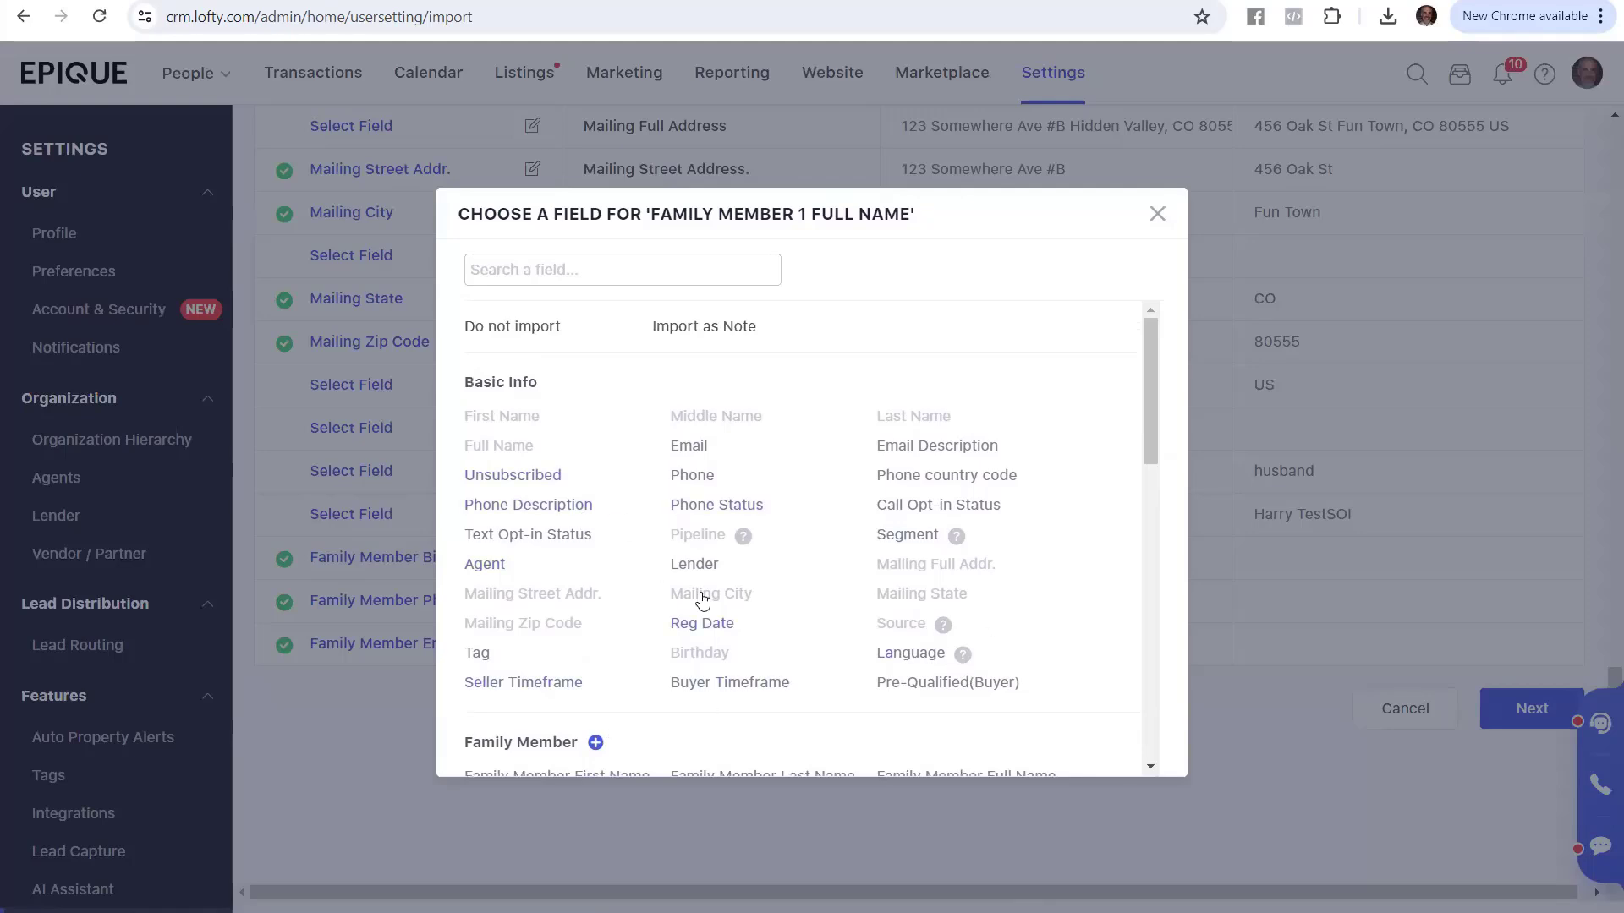
scroll(783, 496, down, 3)
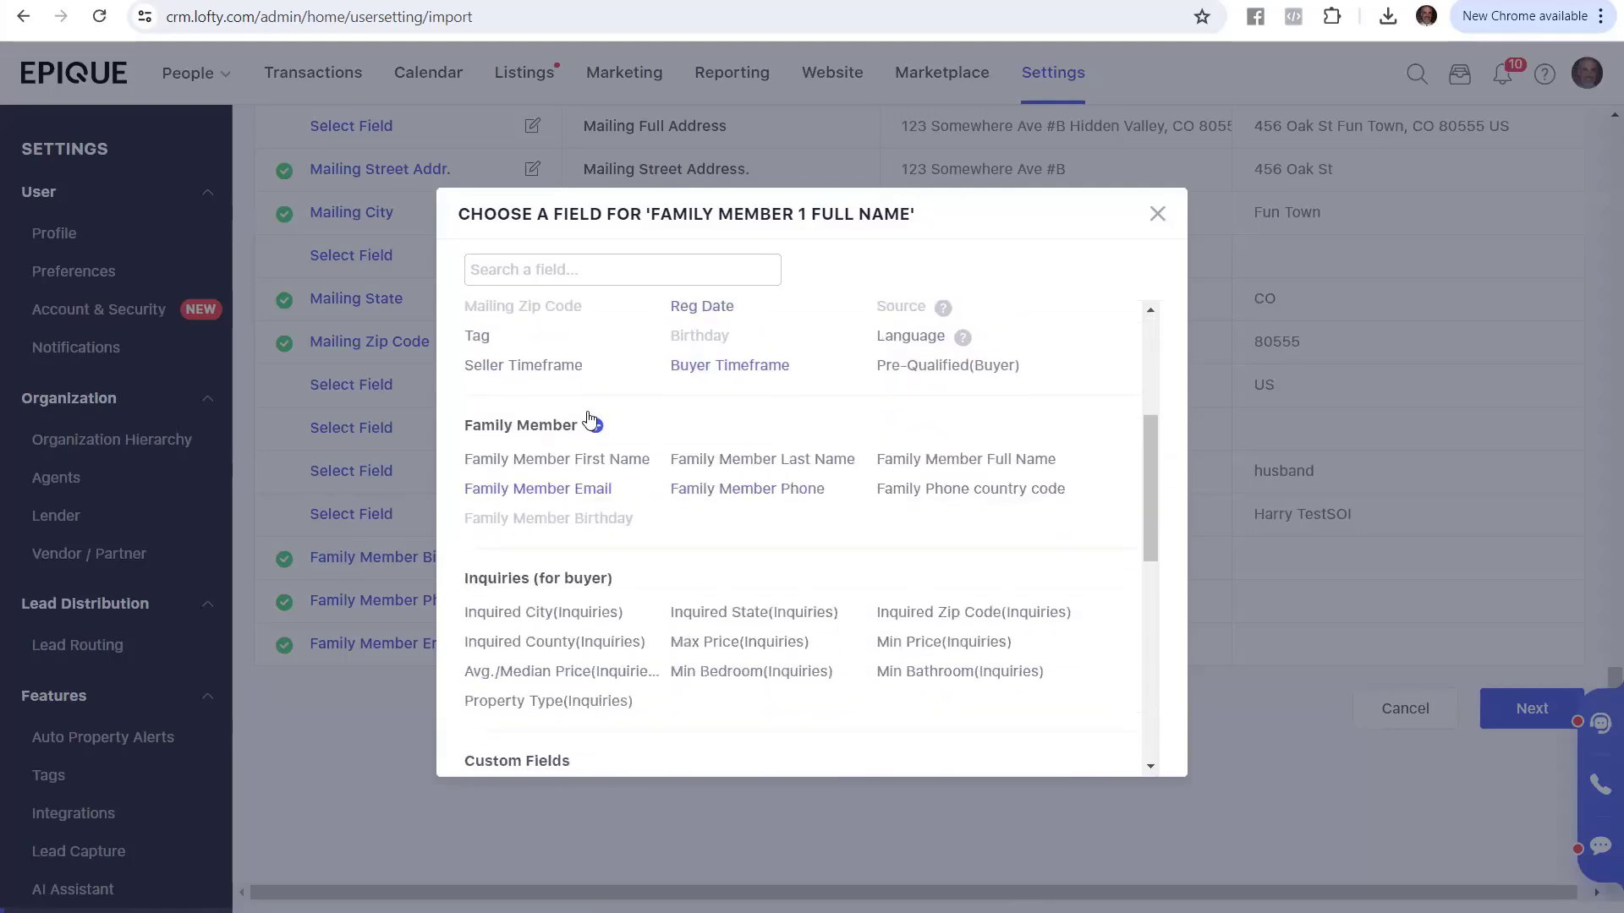
drag(468, 431, 580, 431)
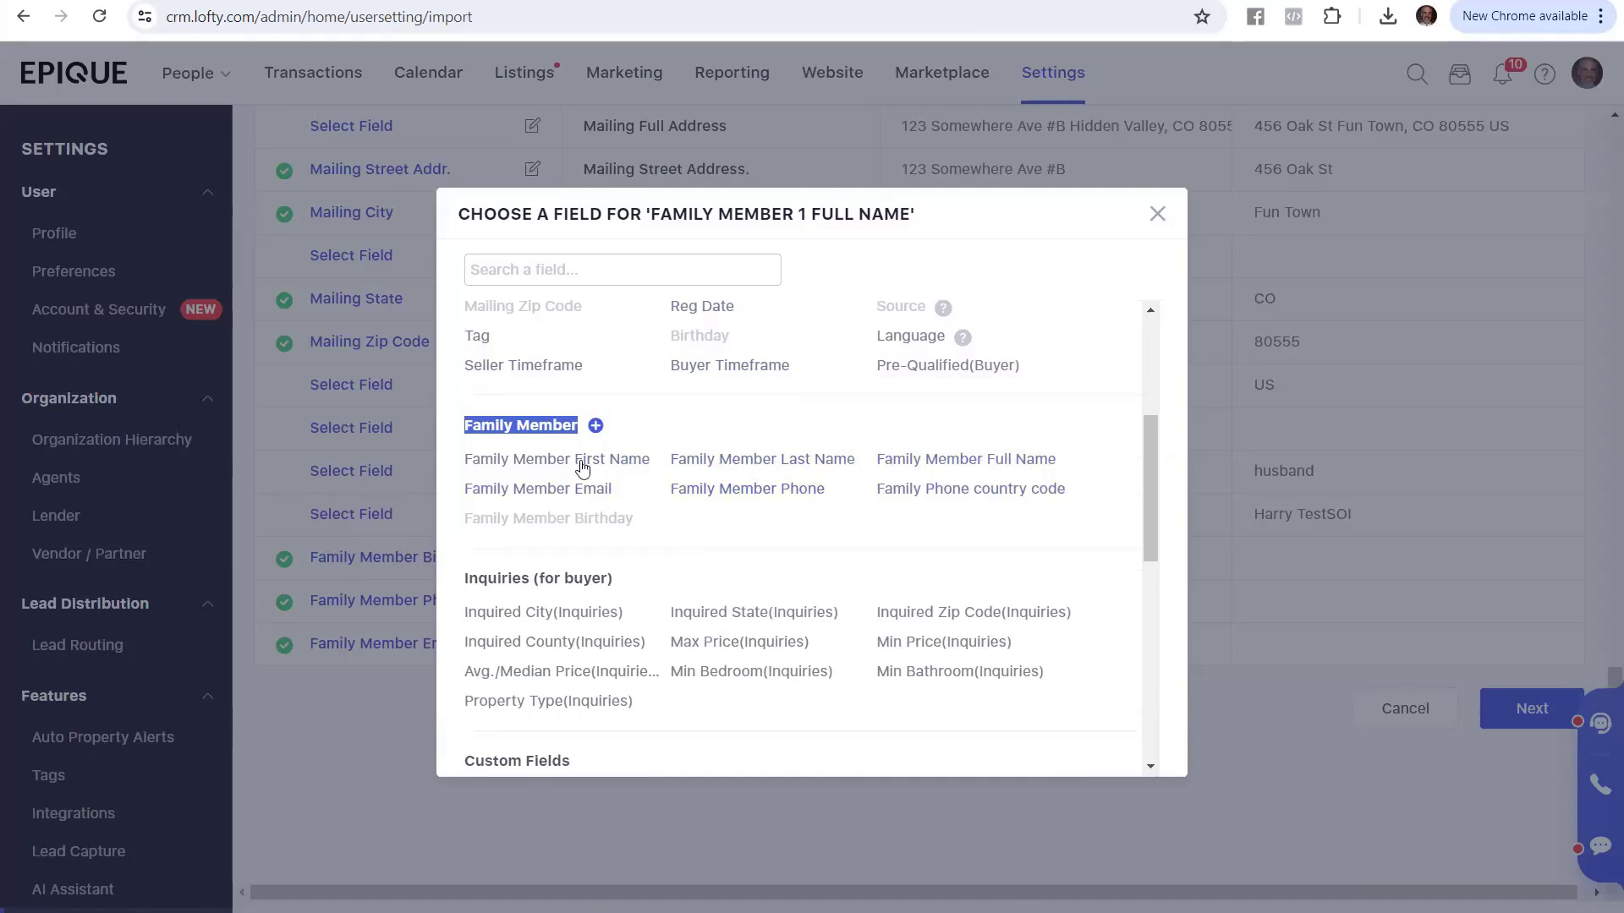
click(658, 429)
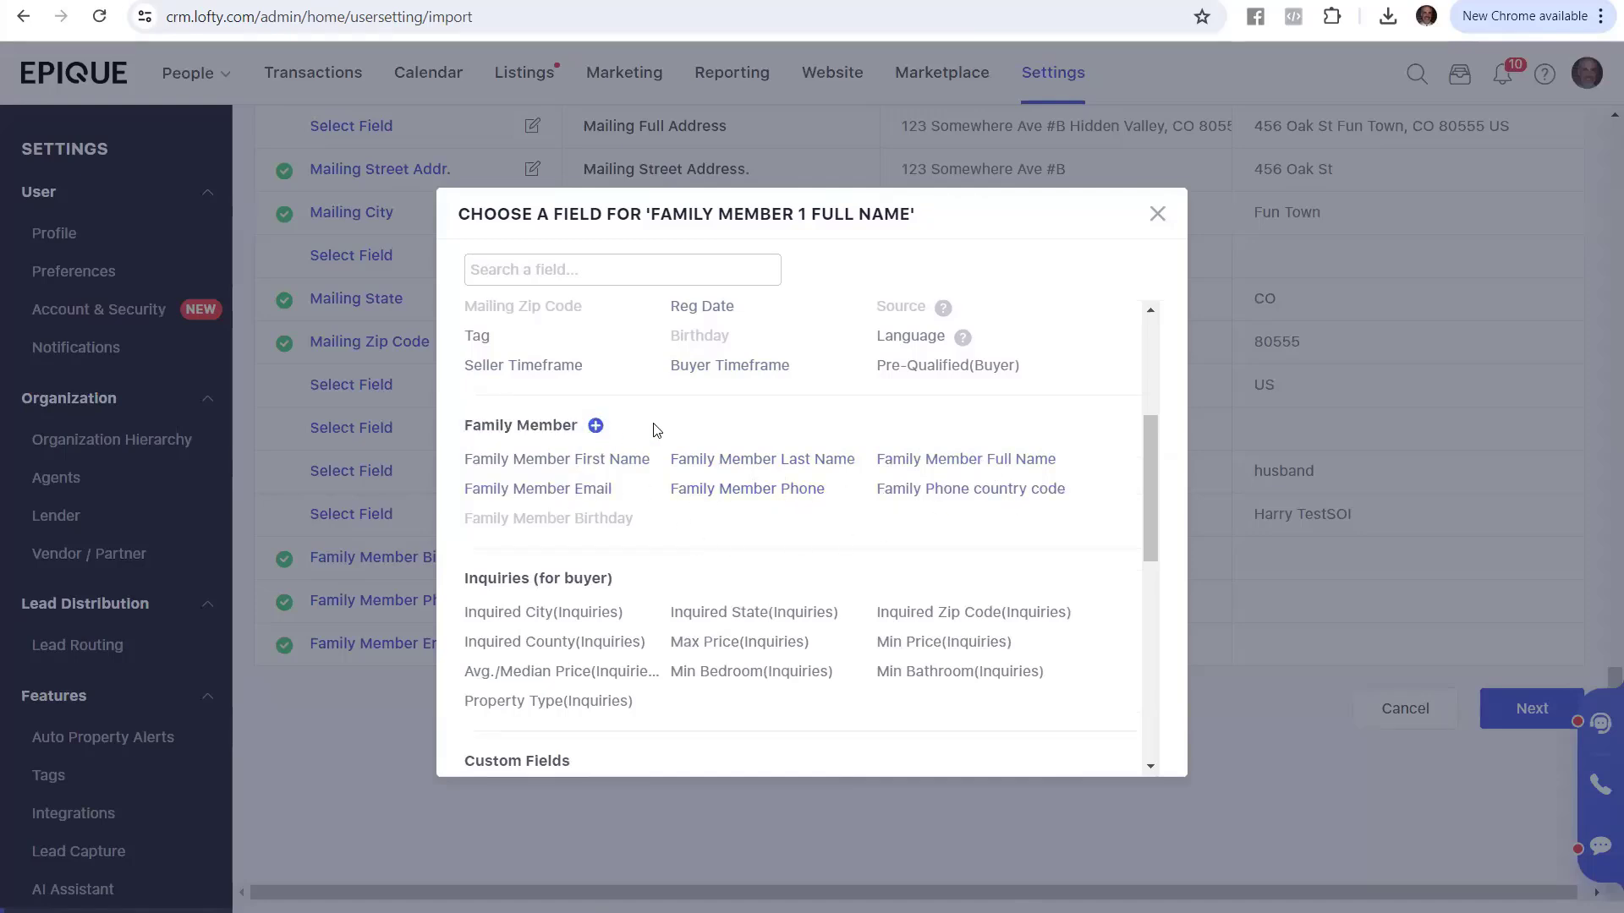
- Try adding a second Family Member field group and remove it again, twice
click(595, 426)
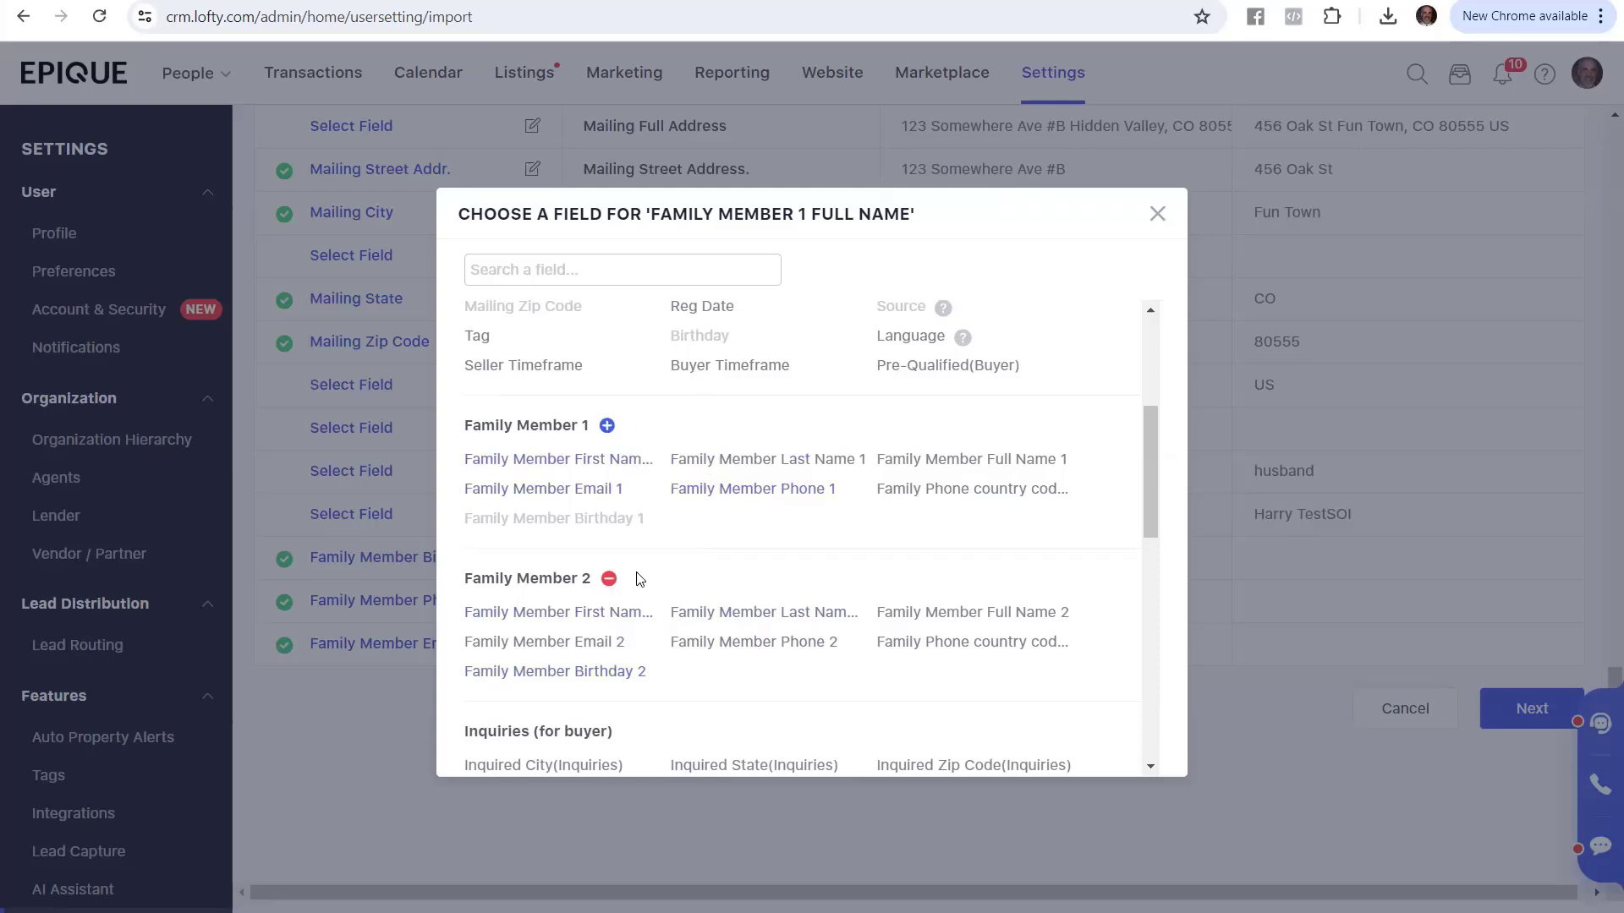
click(608, 580)
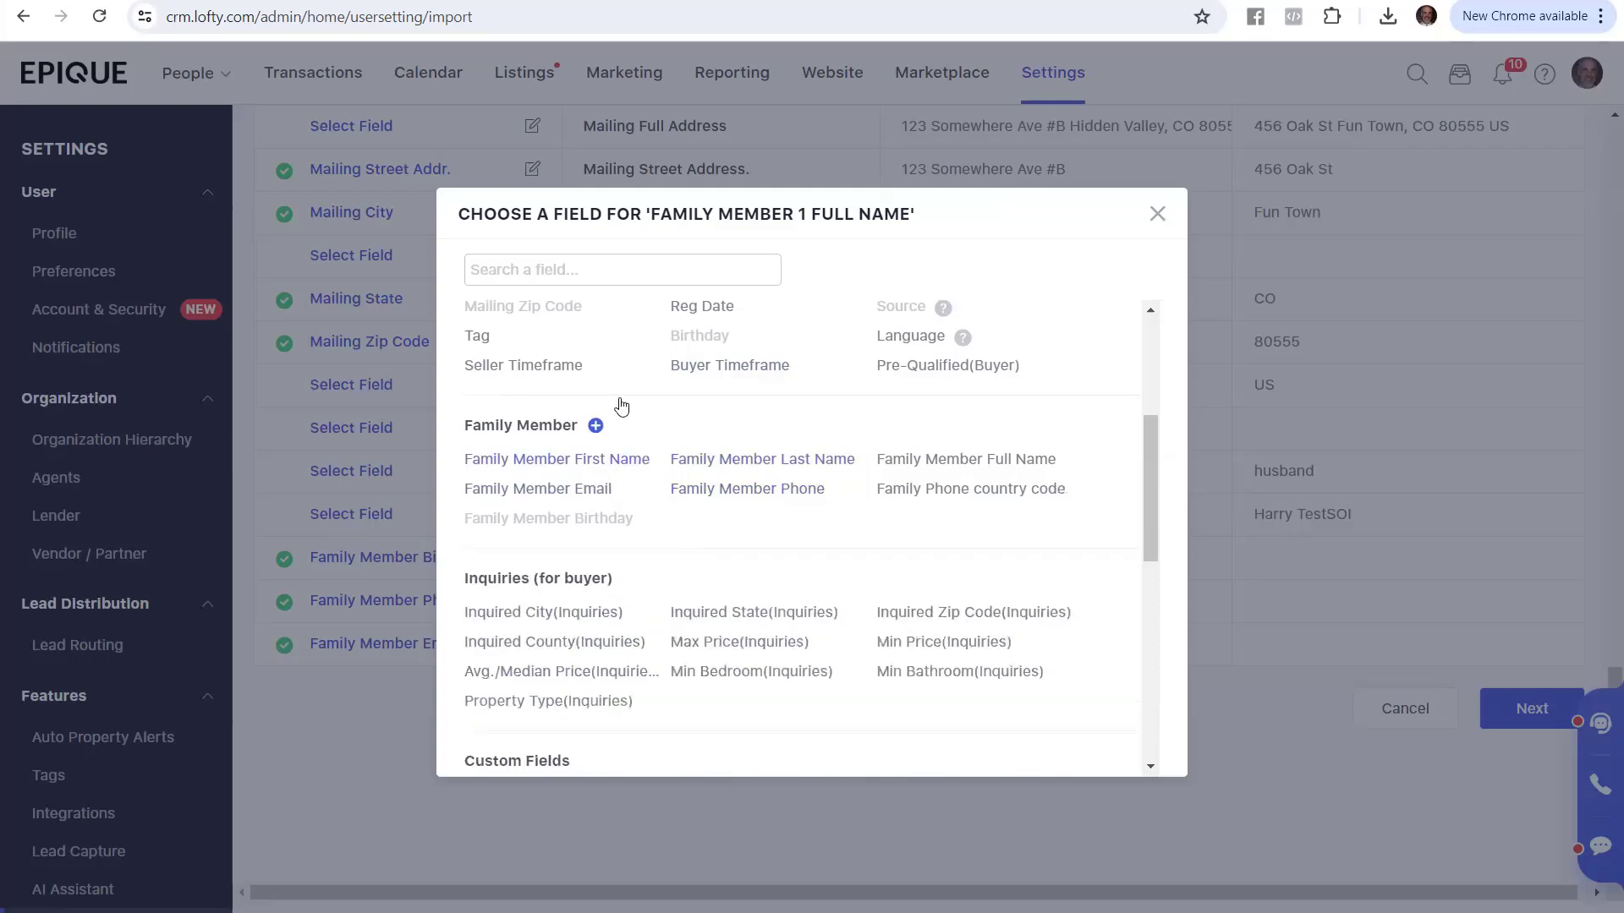
click(596, 426)
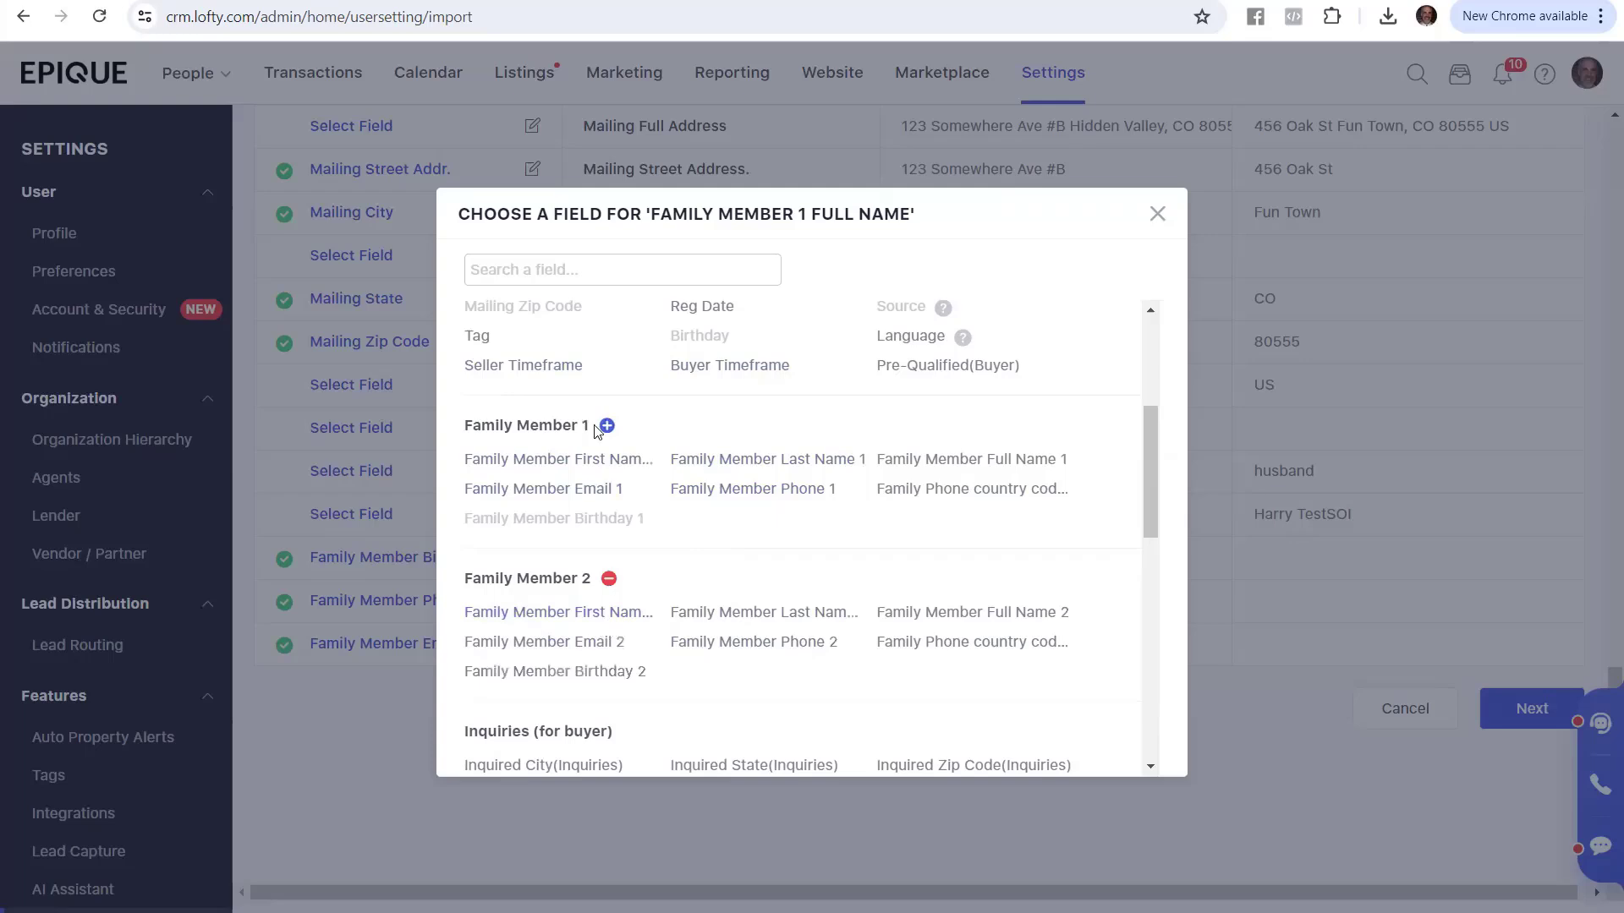
click(609, 579)
- Look through the inquiry and custom field choices, and match the Family Member 1 Full Name file column to Family Member Full Name
scroll(711, 567, down, 1)
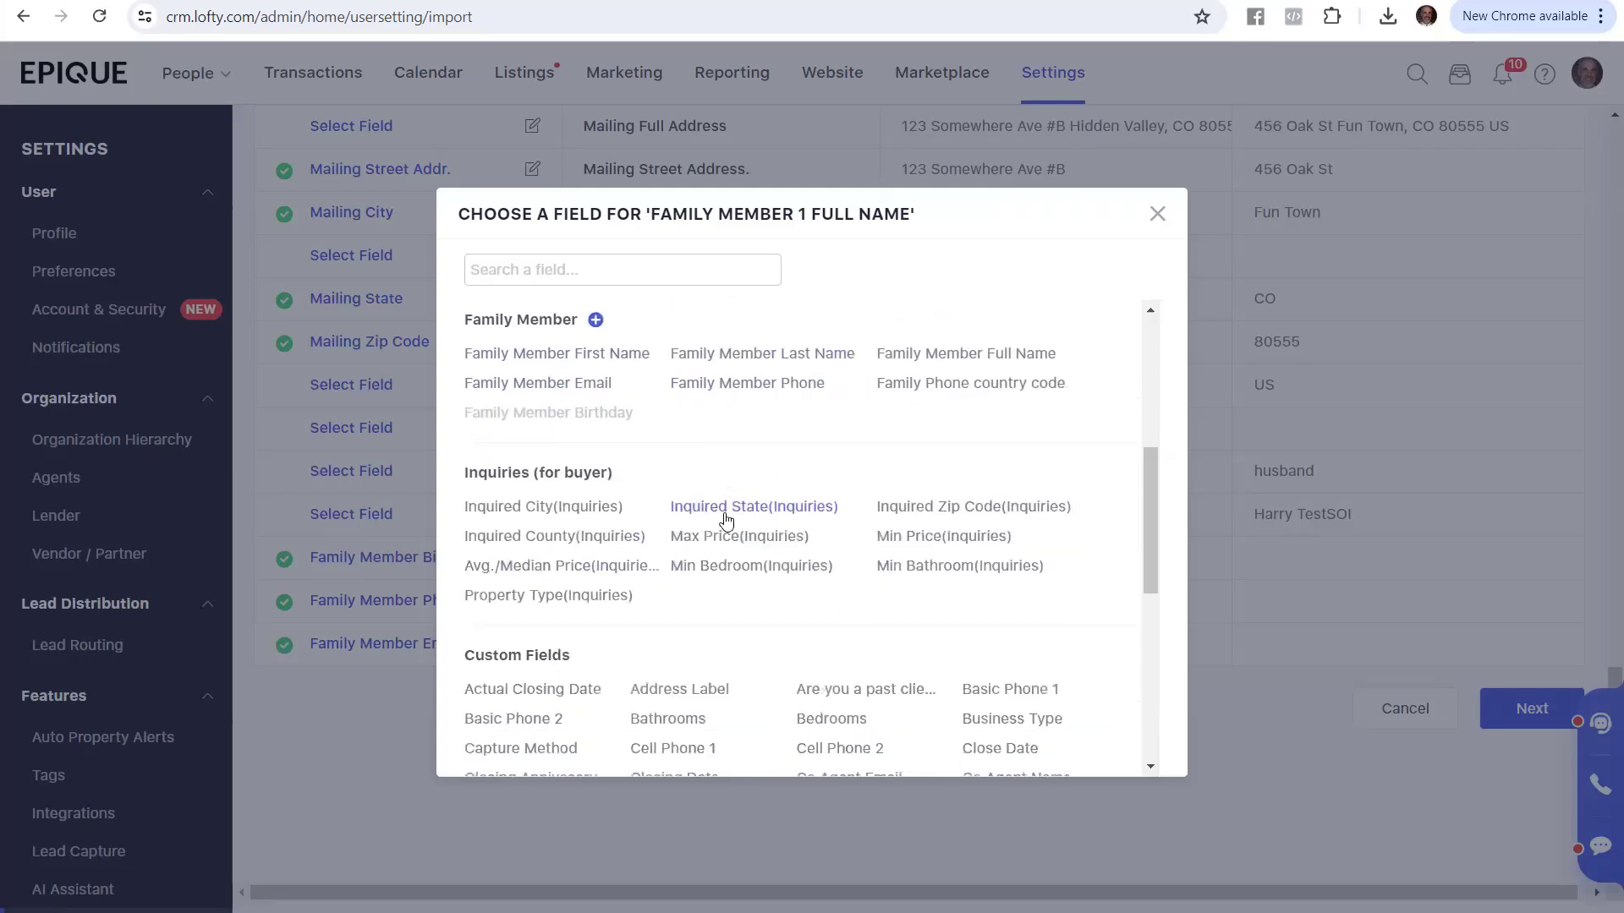
scroll(550, 583, down, 2)
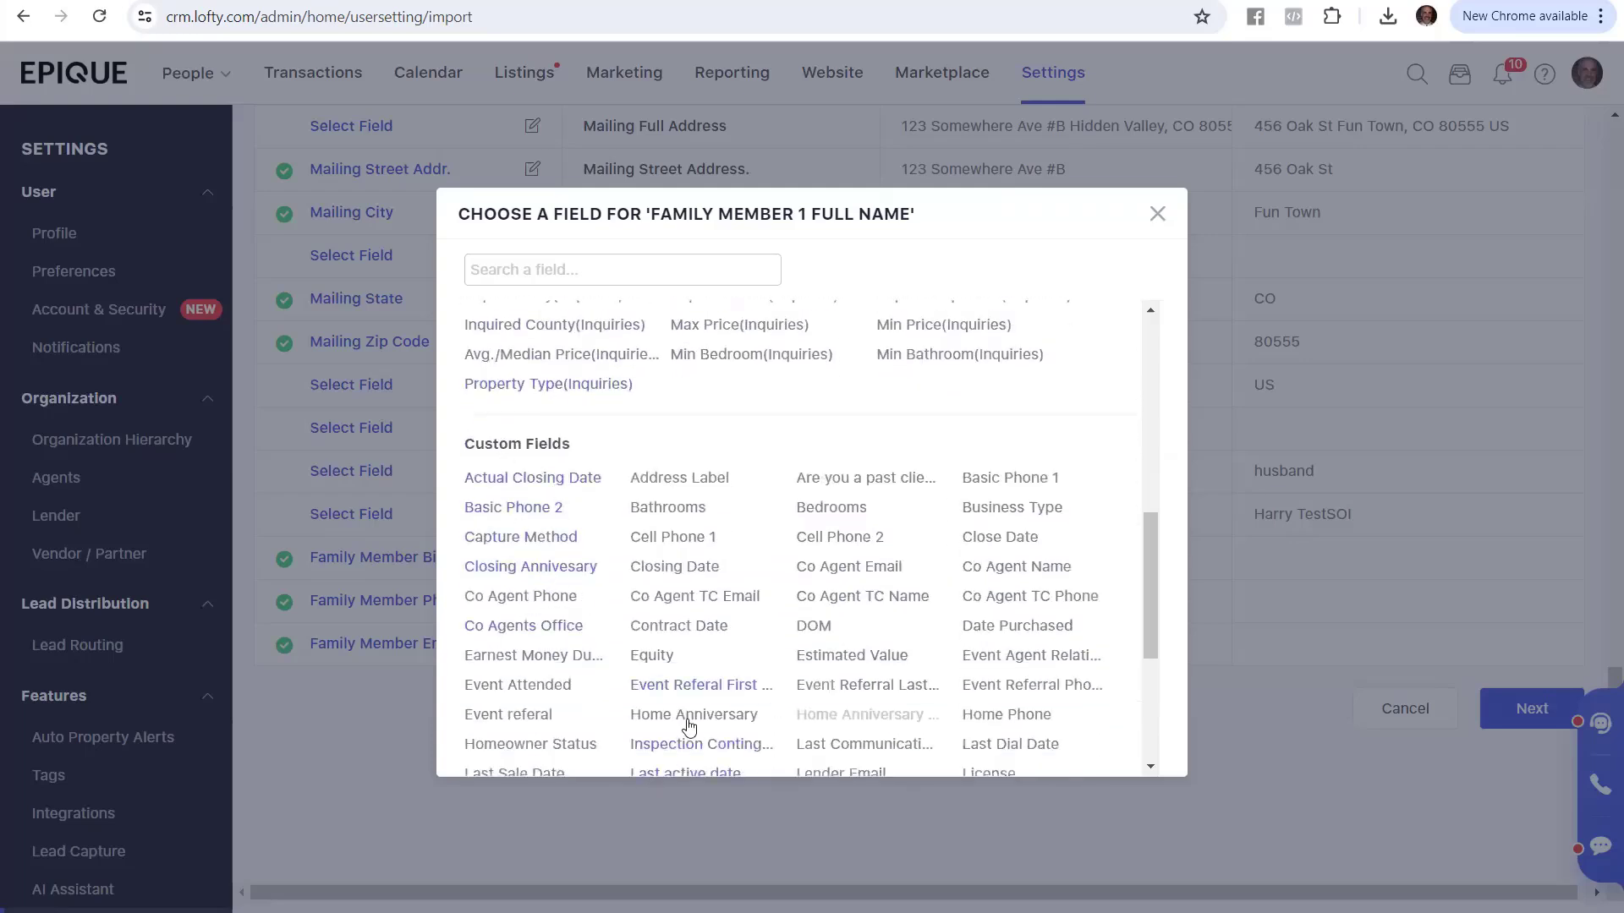
scroll(717, 580, down, 4)
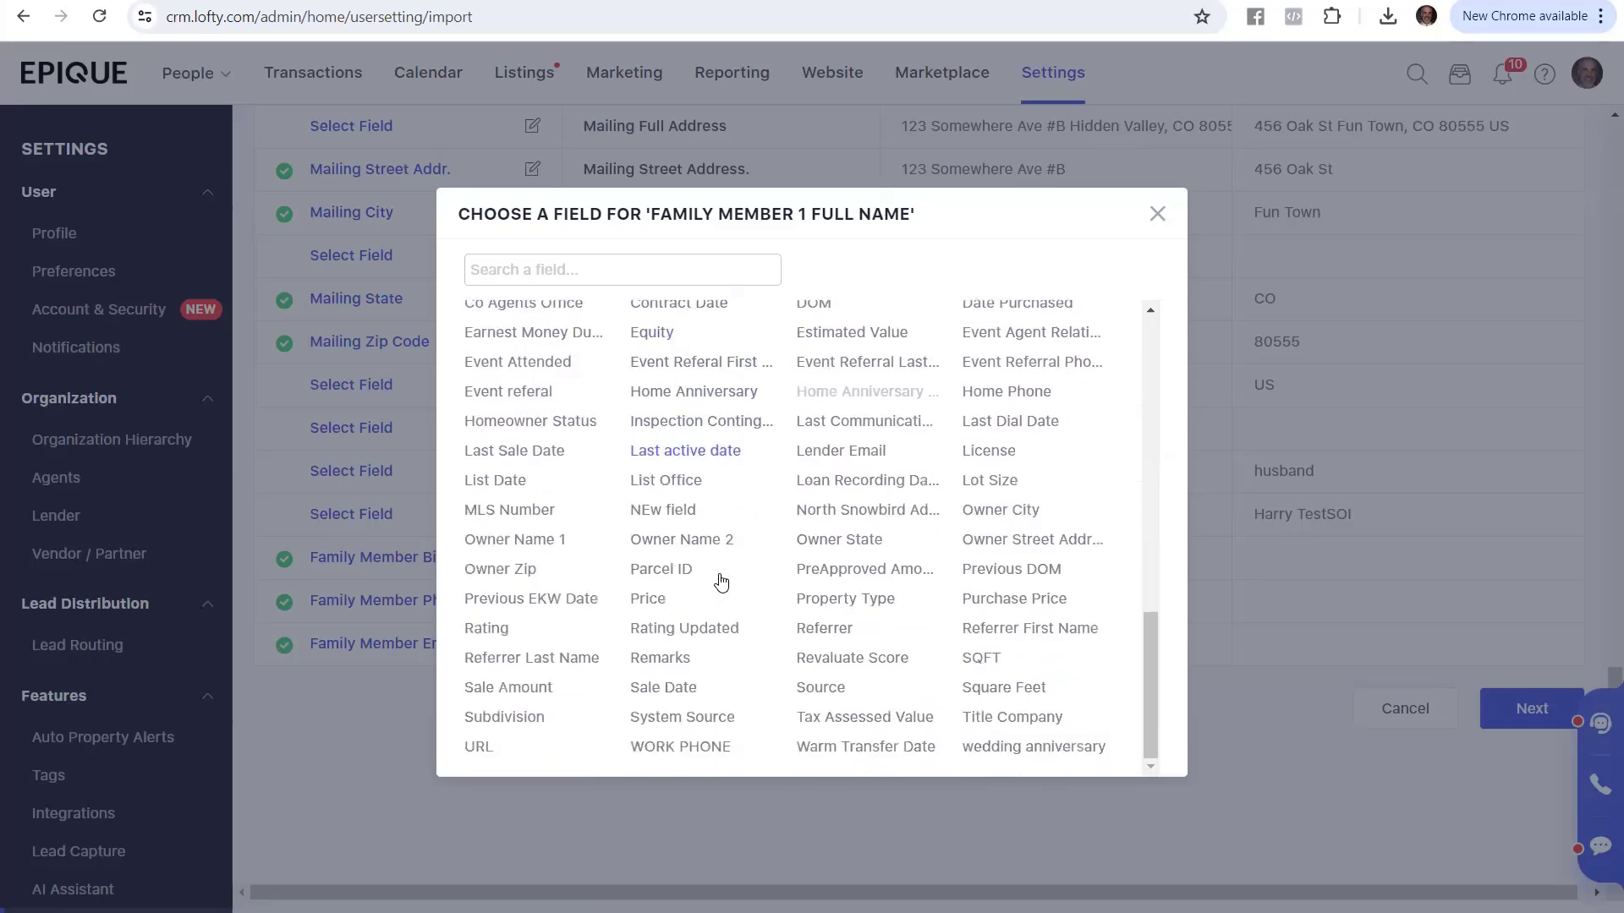
scroll(721, 580, up, 8)
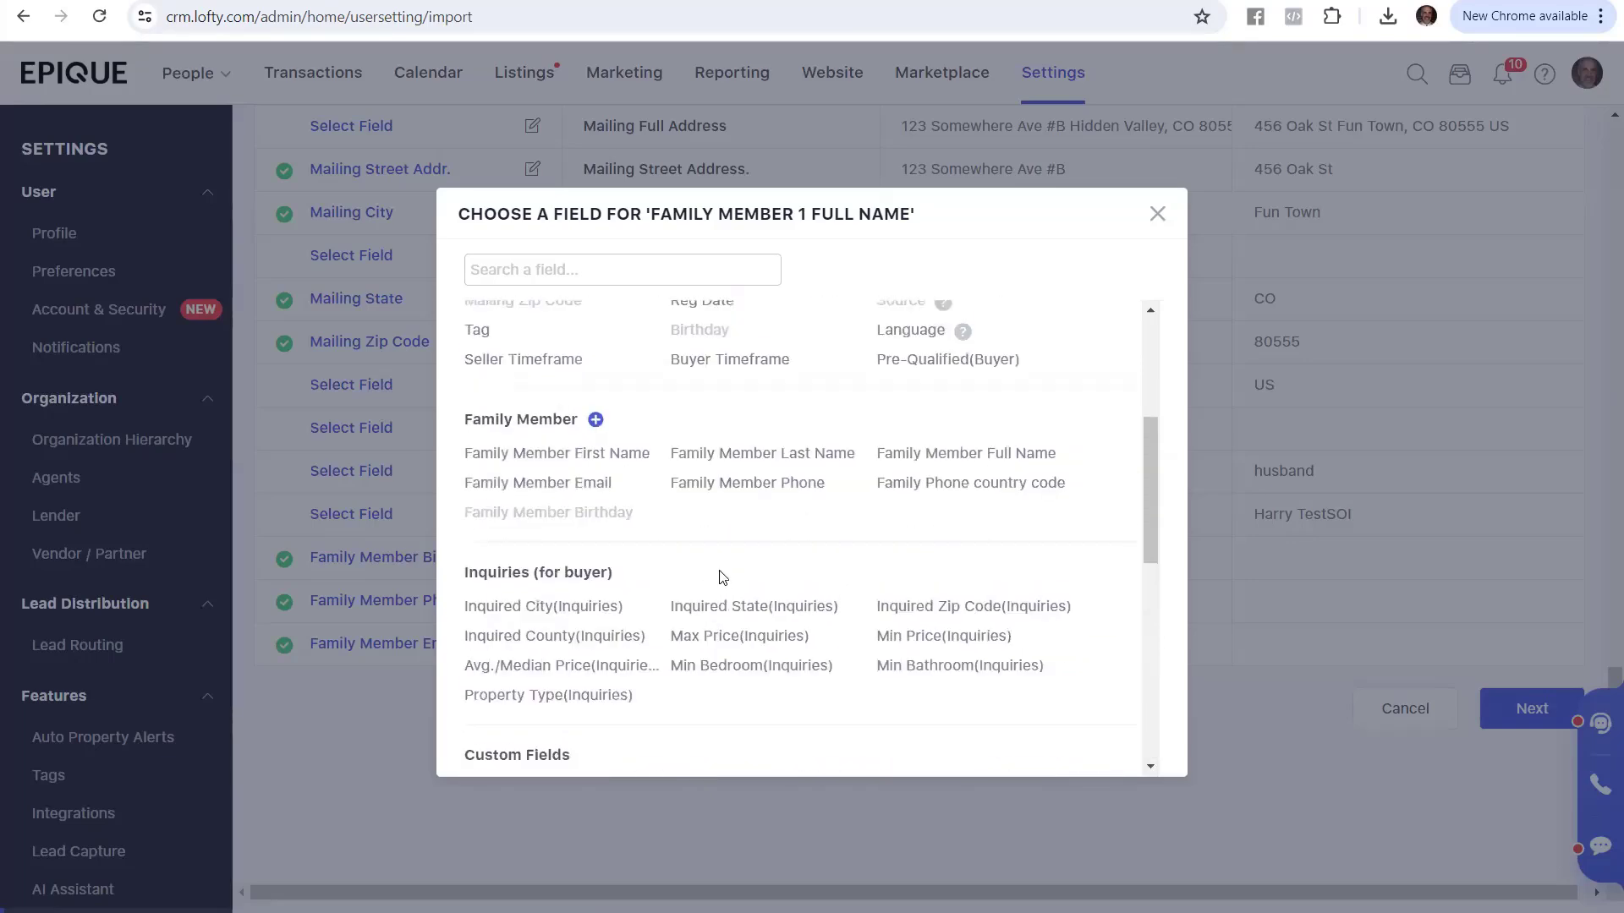
scroll(721, 580, up, 4)
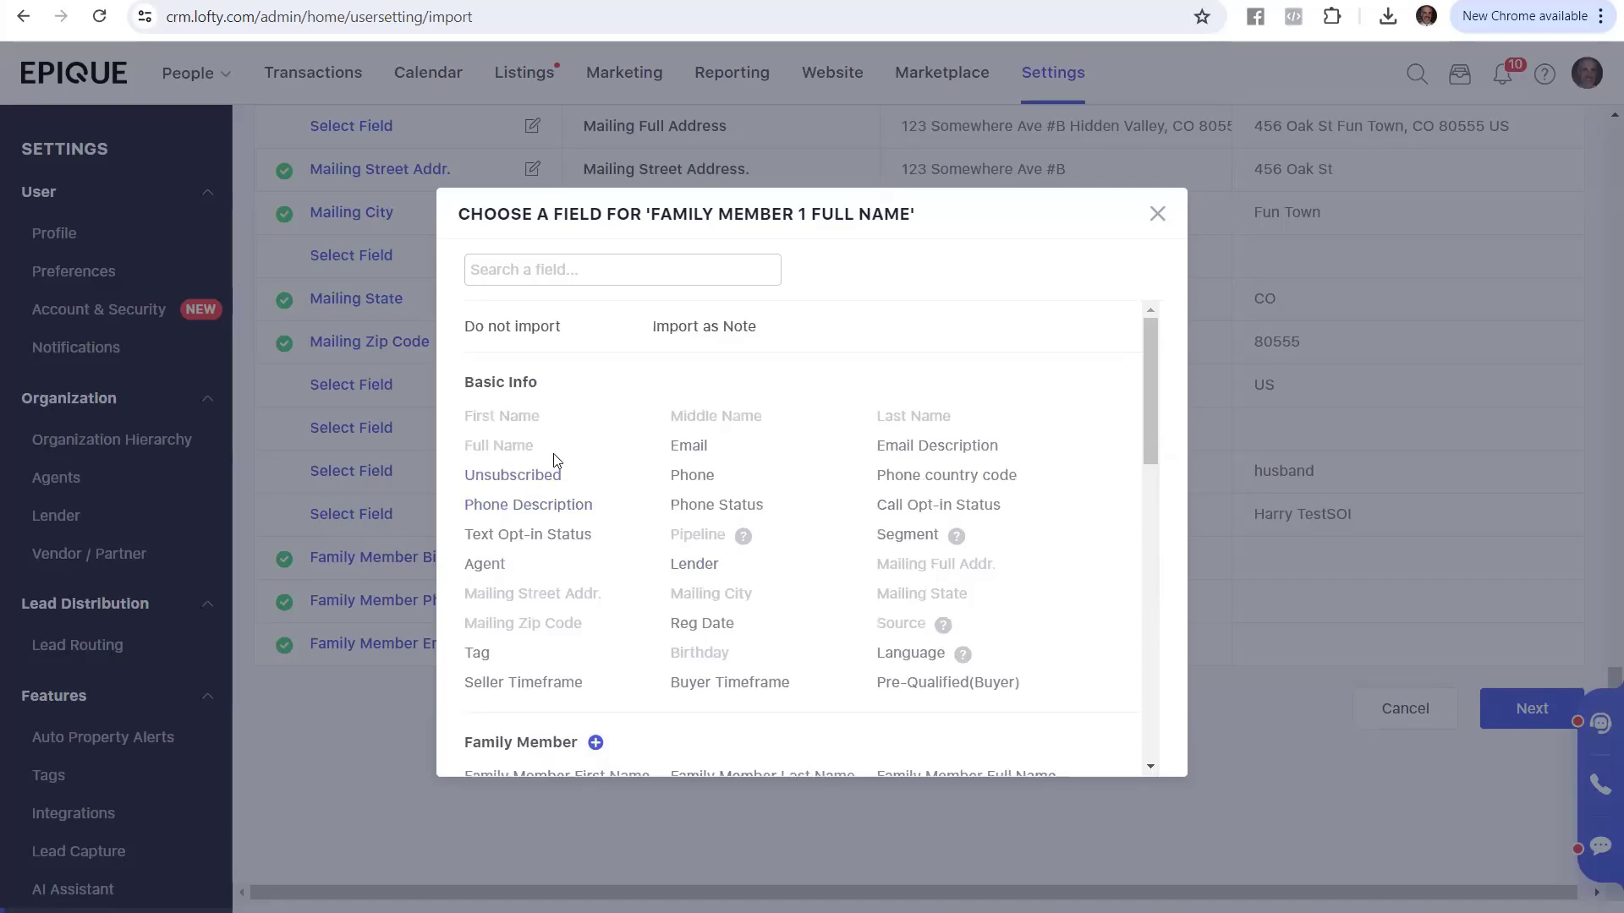
scroll(779, 461, down, 6)
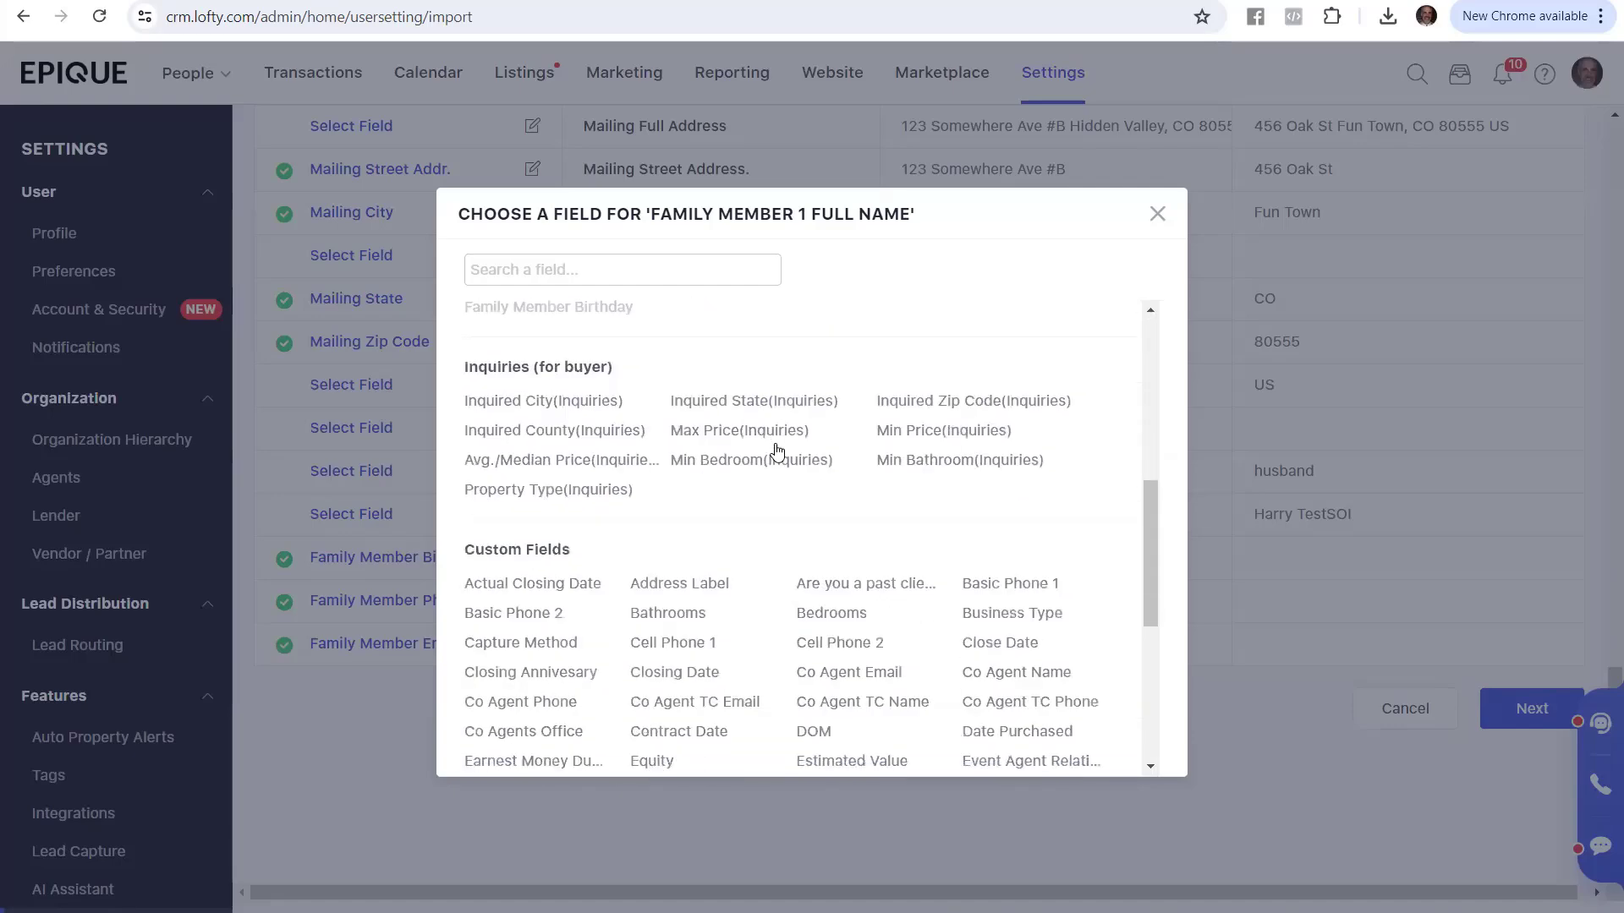
scroll(777, 454, down, 5)
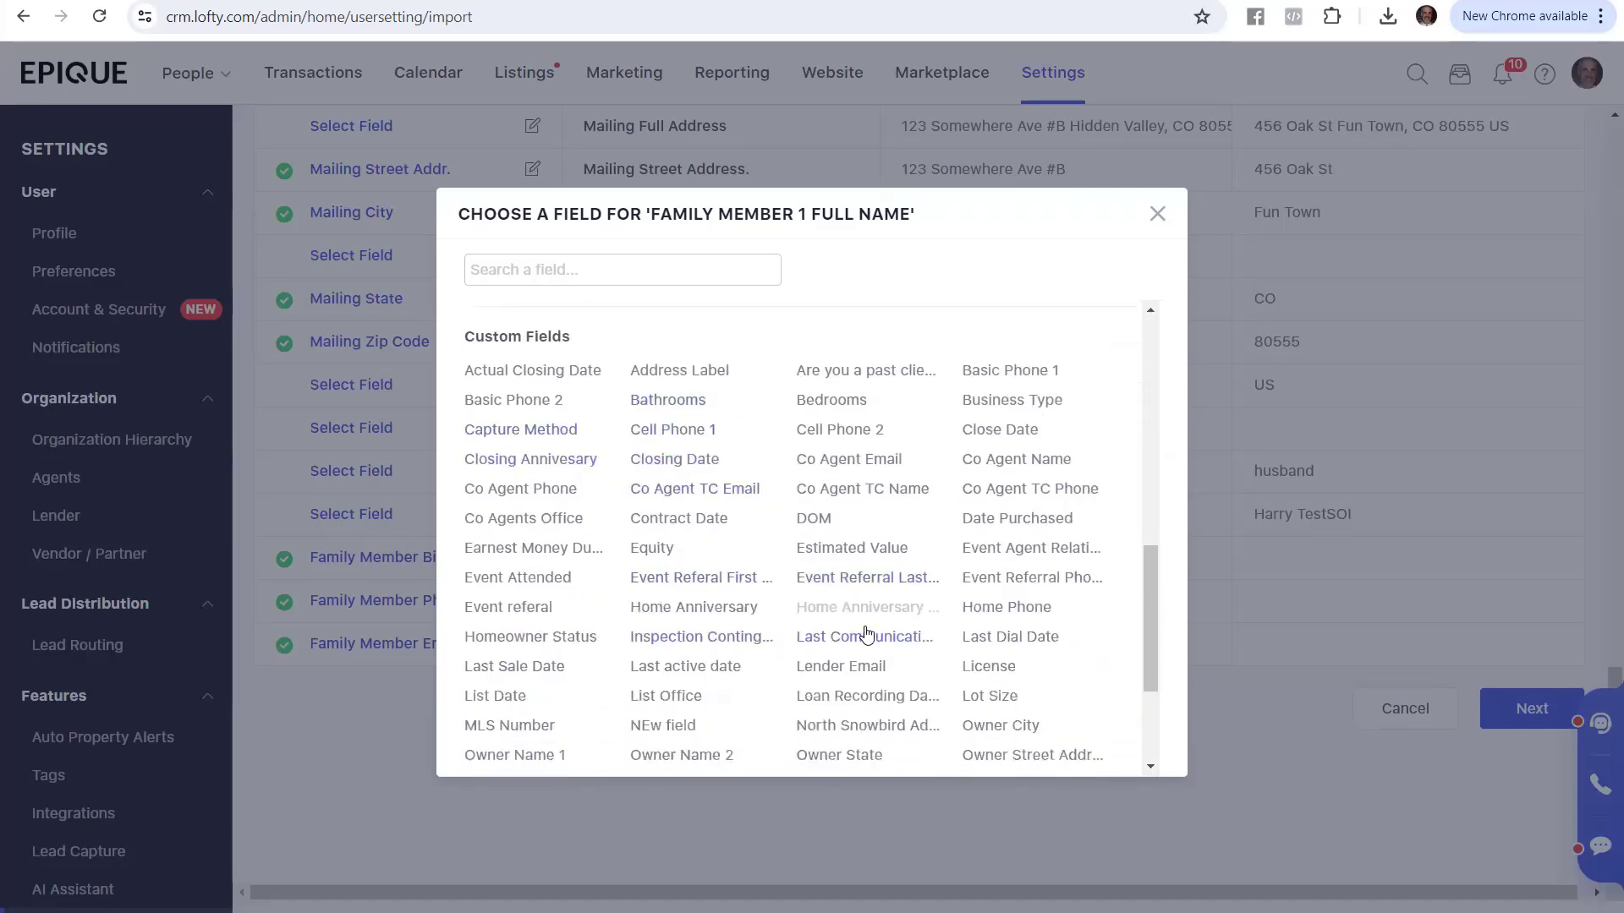
scroll(715, 616, up, 6)
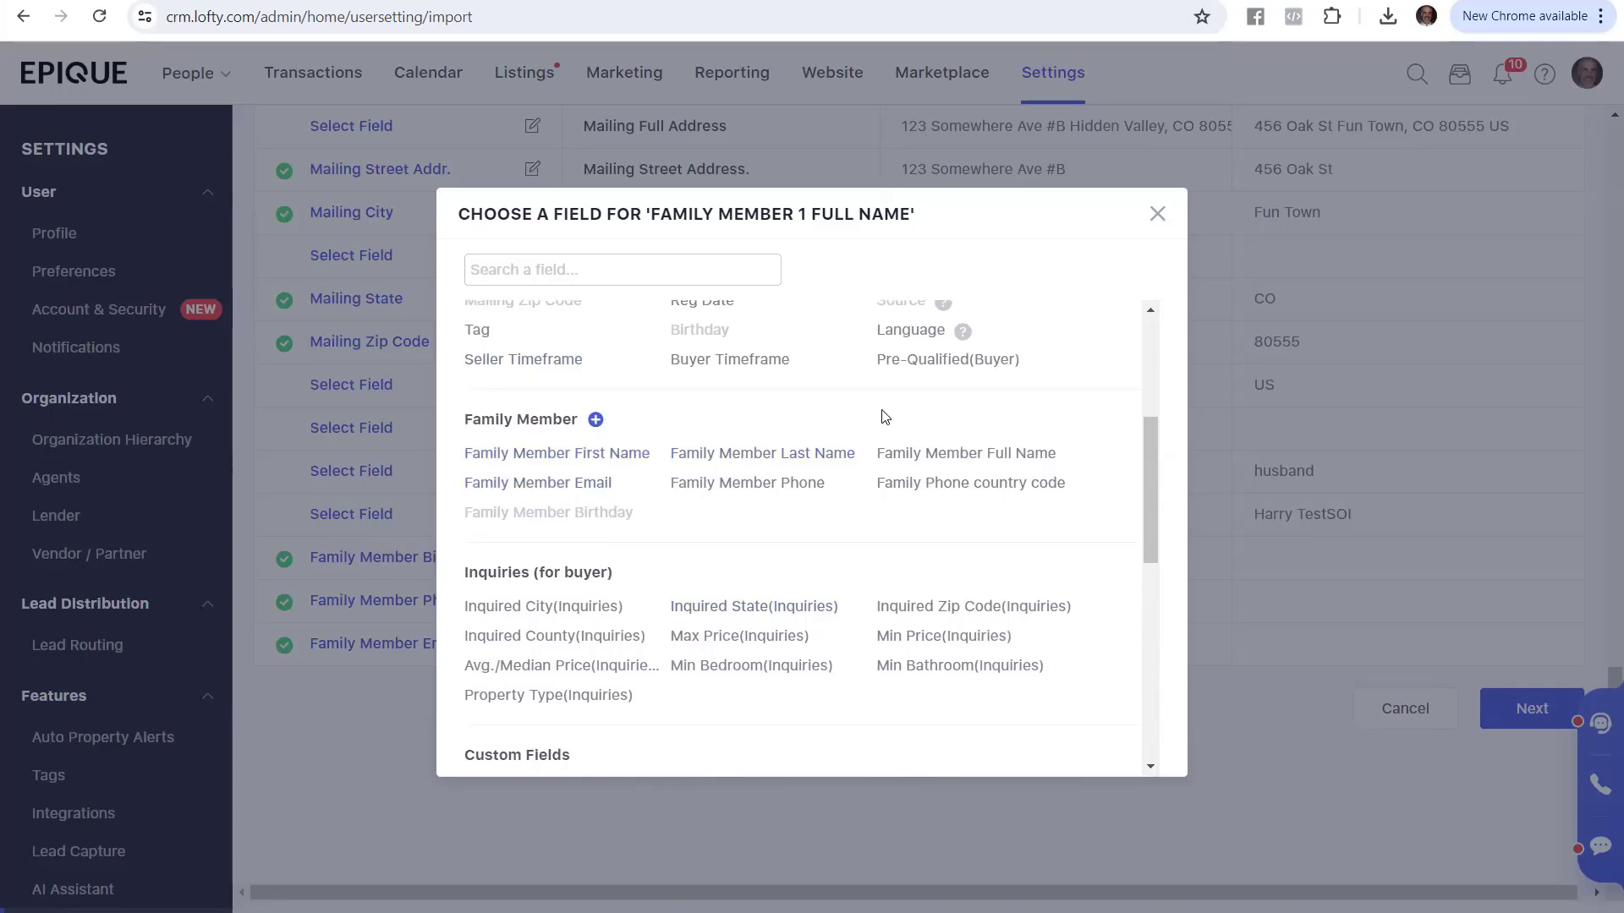
click(969, 452)
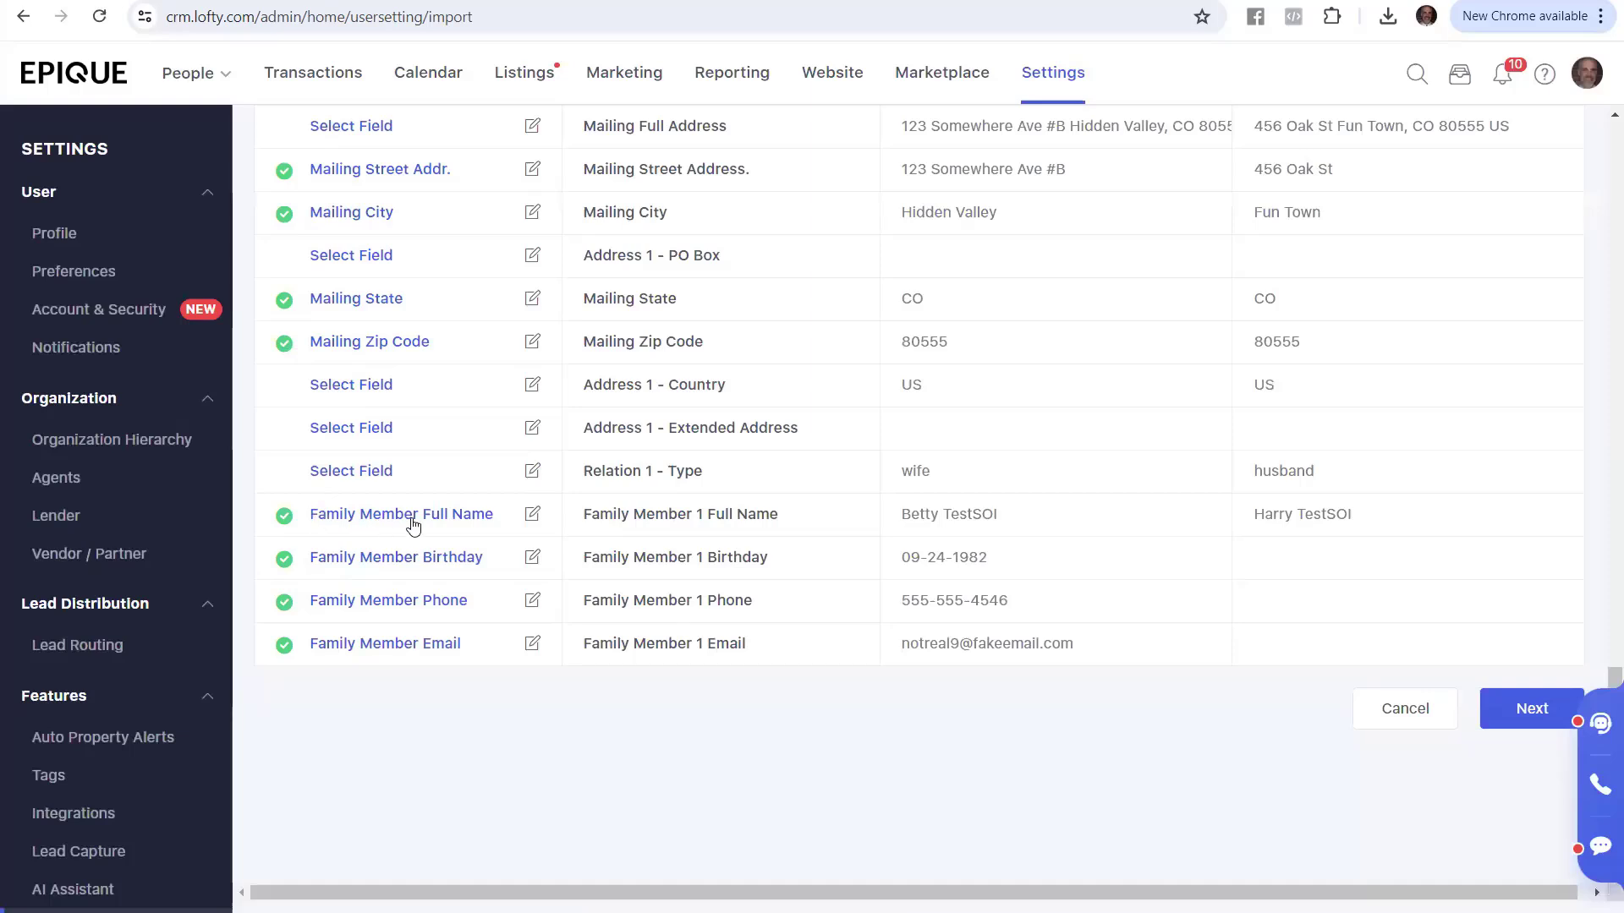
- Add three more Family Member field groups in the field choices for the Family Member 1 Full Name file column
drag(800, 526, 557, 530)
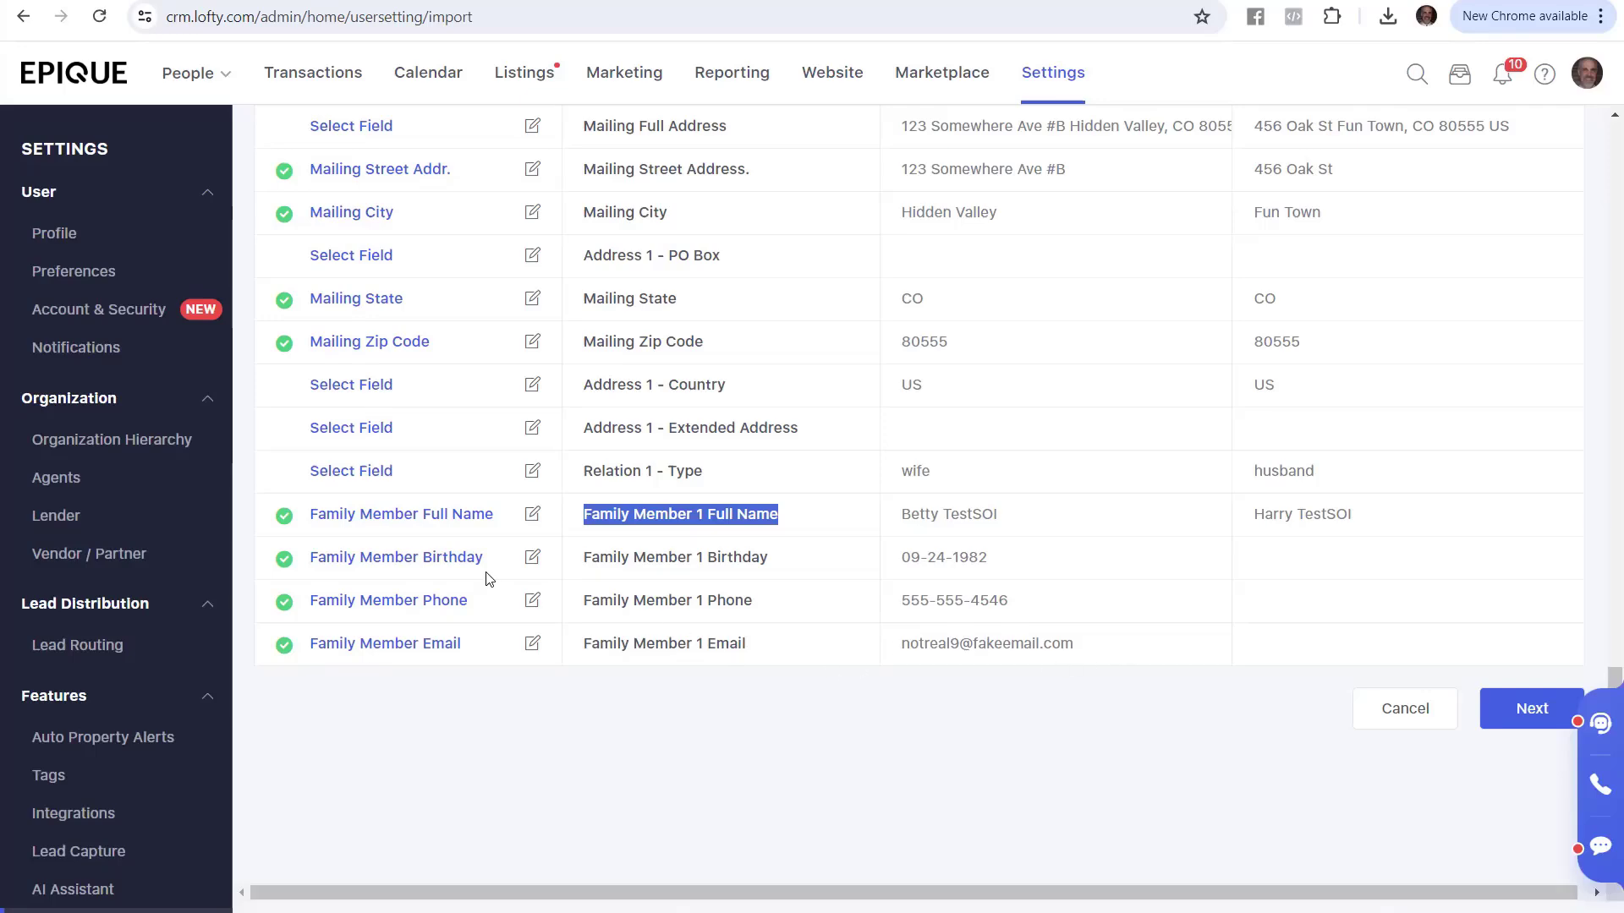
click(424, 515)
scroll(583, 482, down, 4)
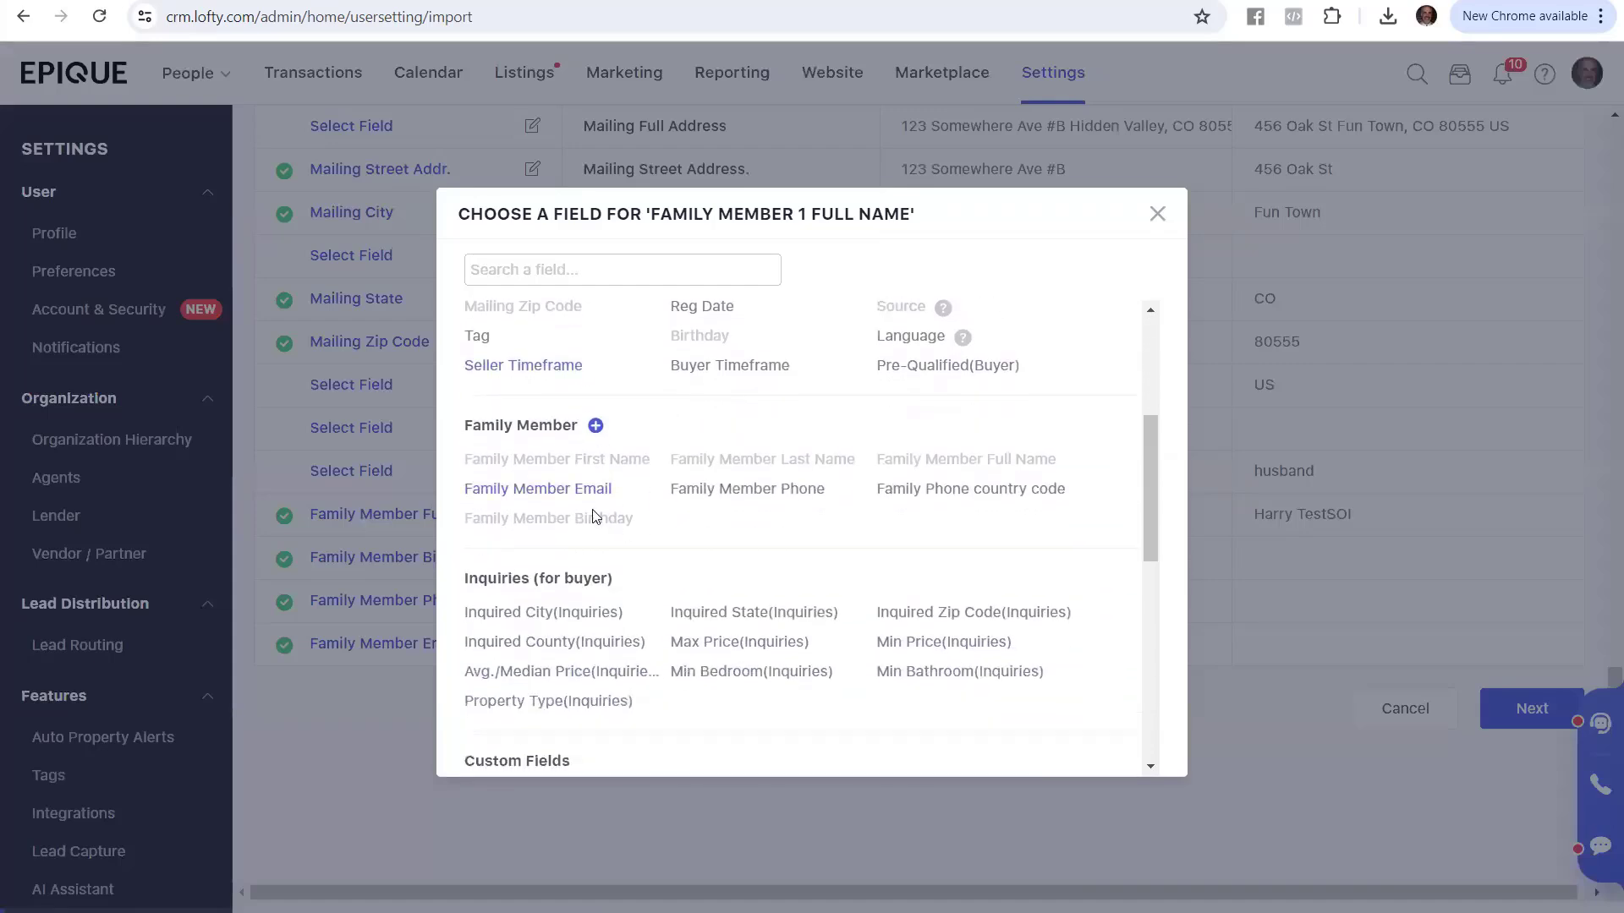
click(598, 432)
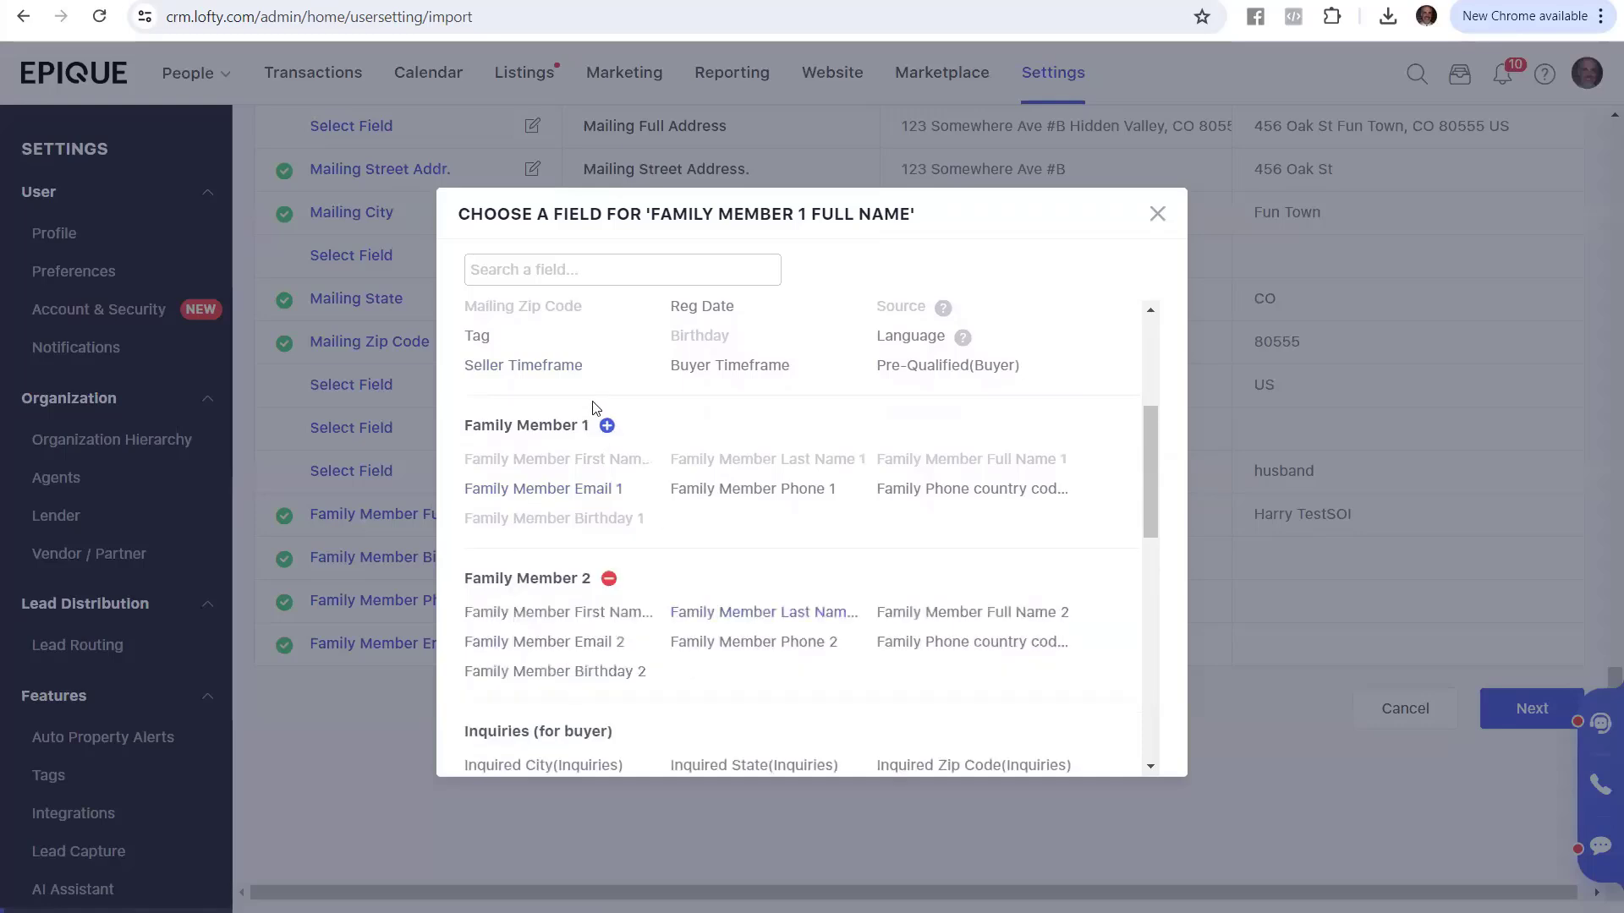
click(607, 426)
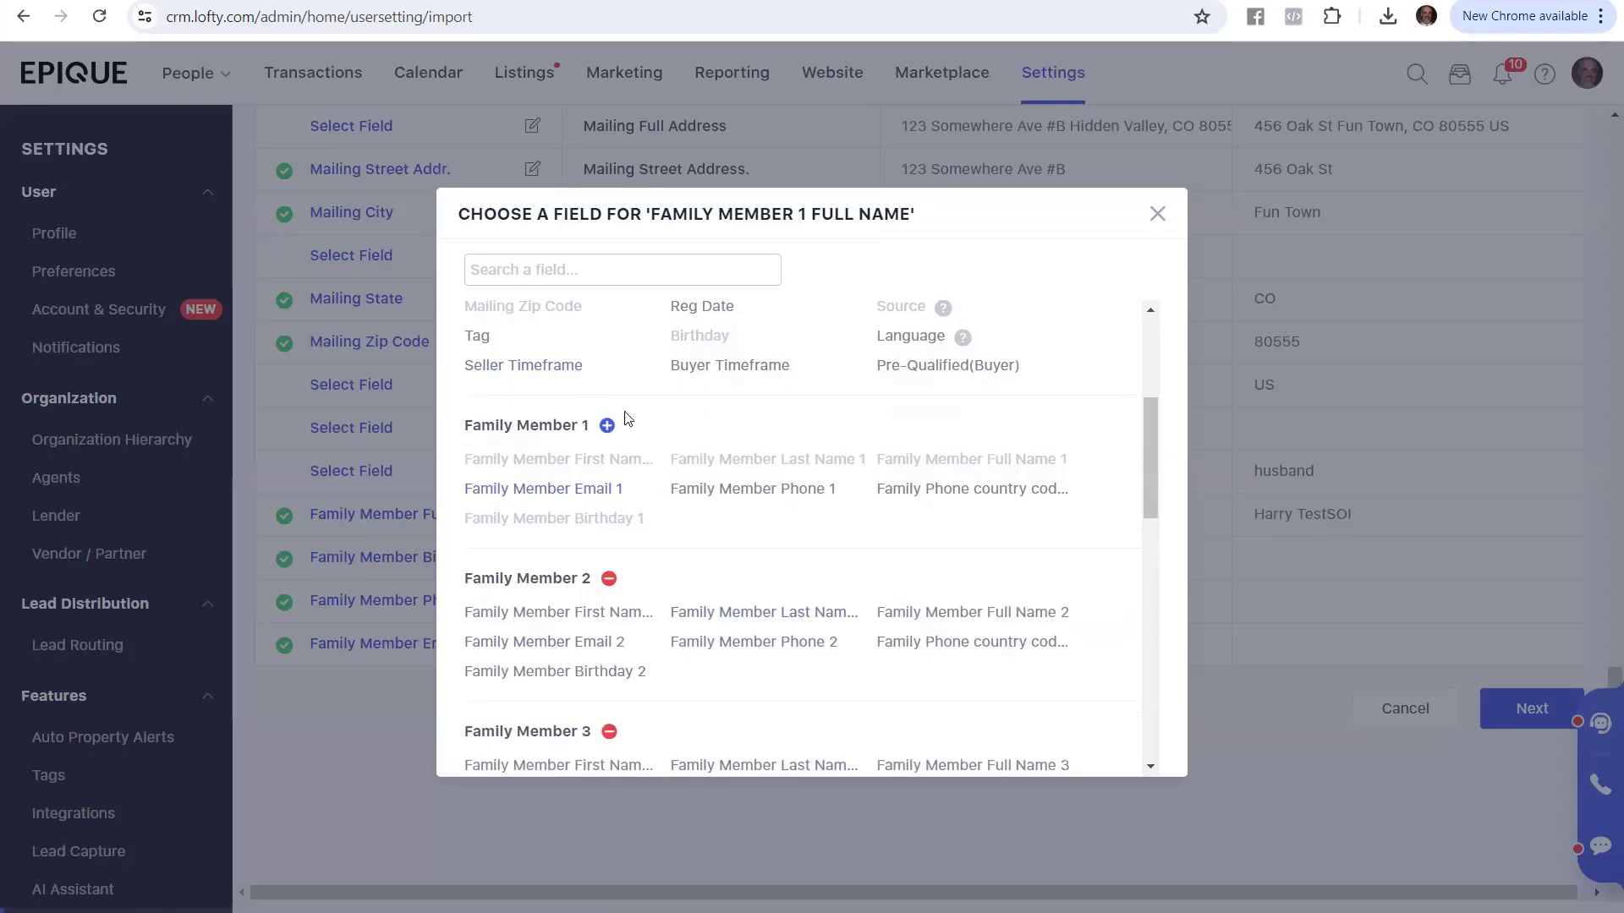
click(607, 425)
- Look through the fields offered in the Family Member 1 to 4 groups, then close the field choices
scroll(795, 507, down, 3)
scroll(795, 499, down, 2)
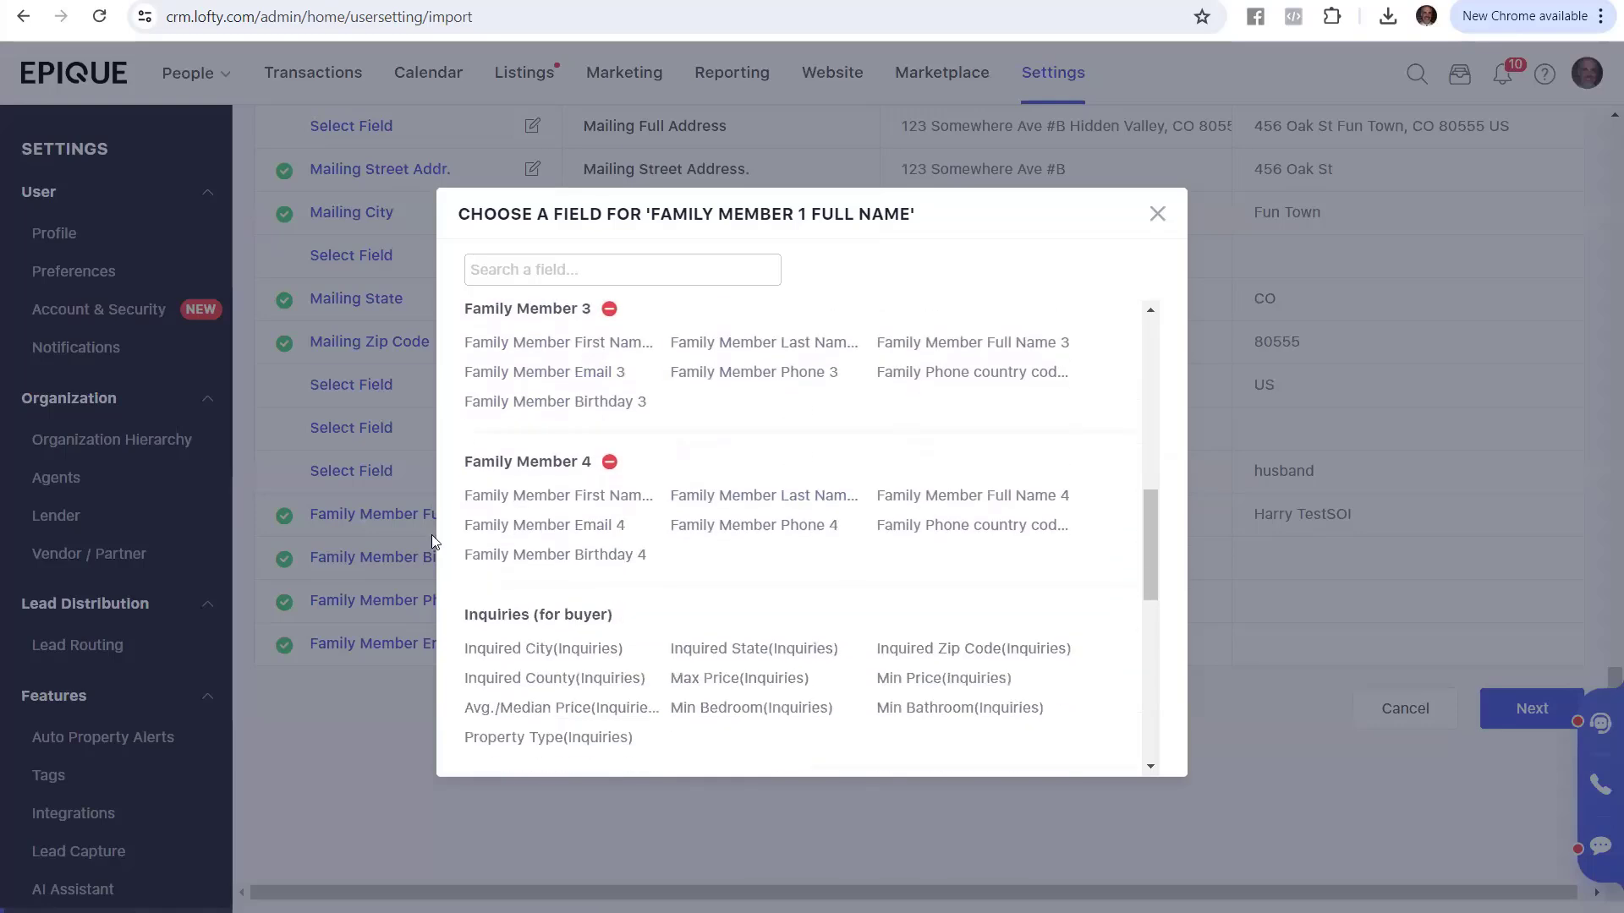
scroll(526, 524, up, 4)
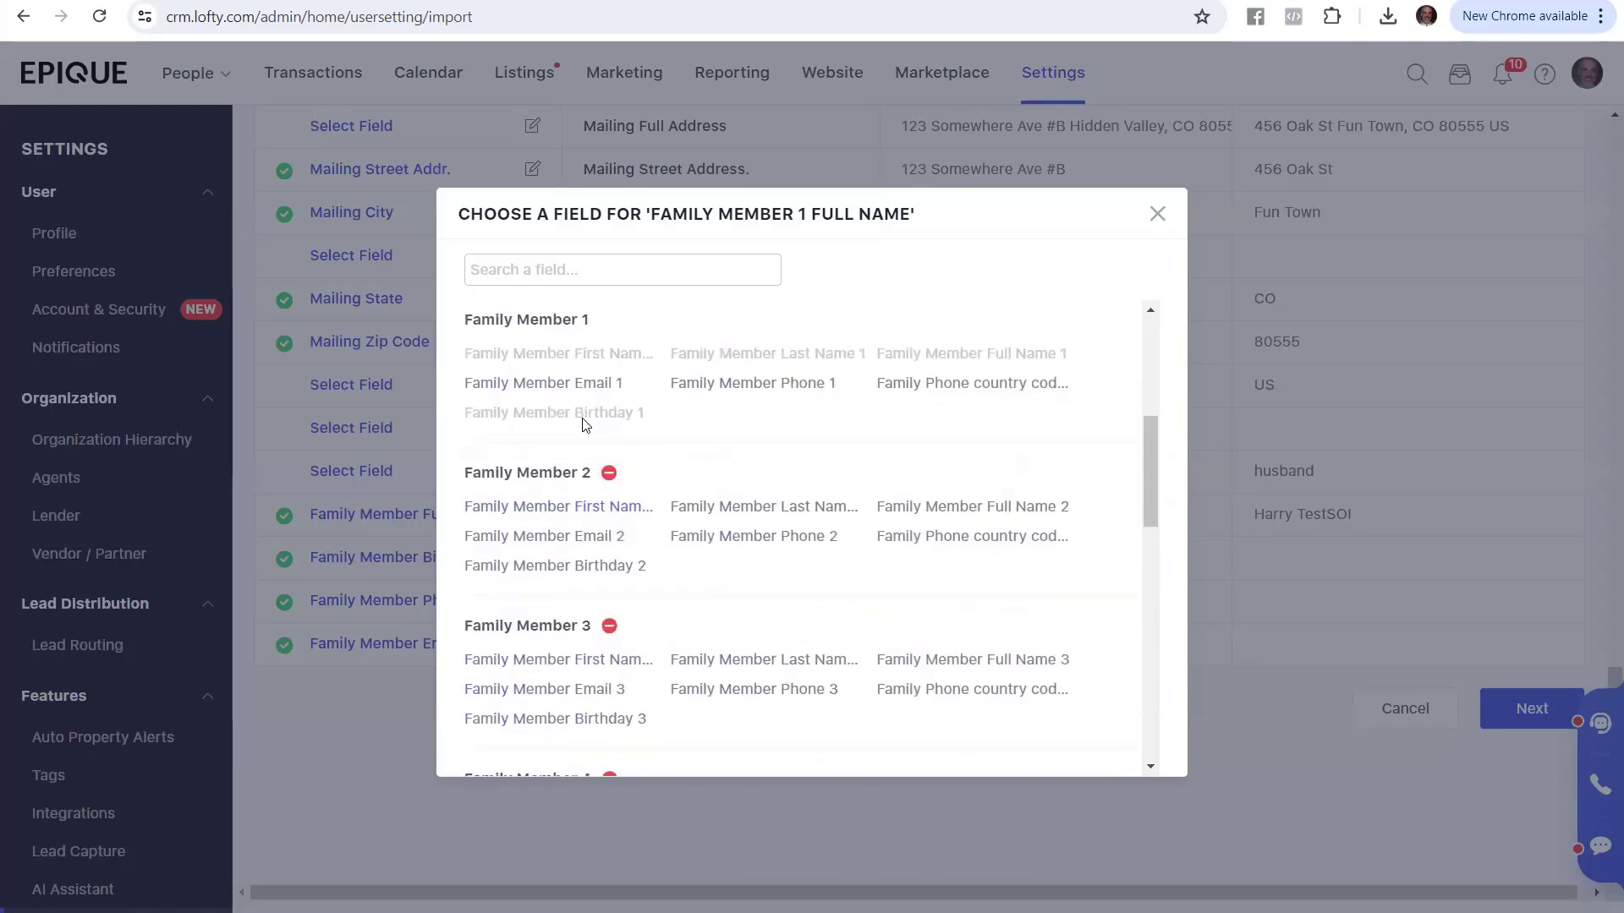
scroll(580, 427, down, 8)
scroll(656, 467, up, 8)
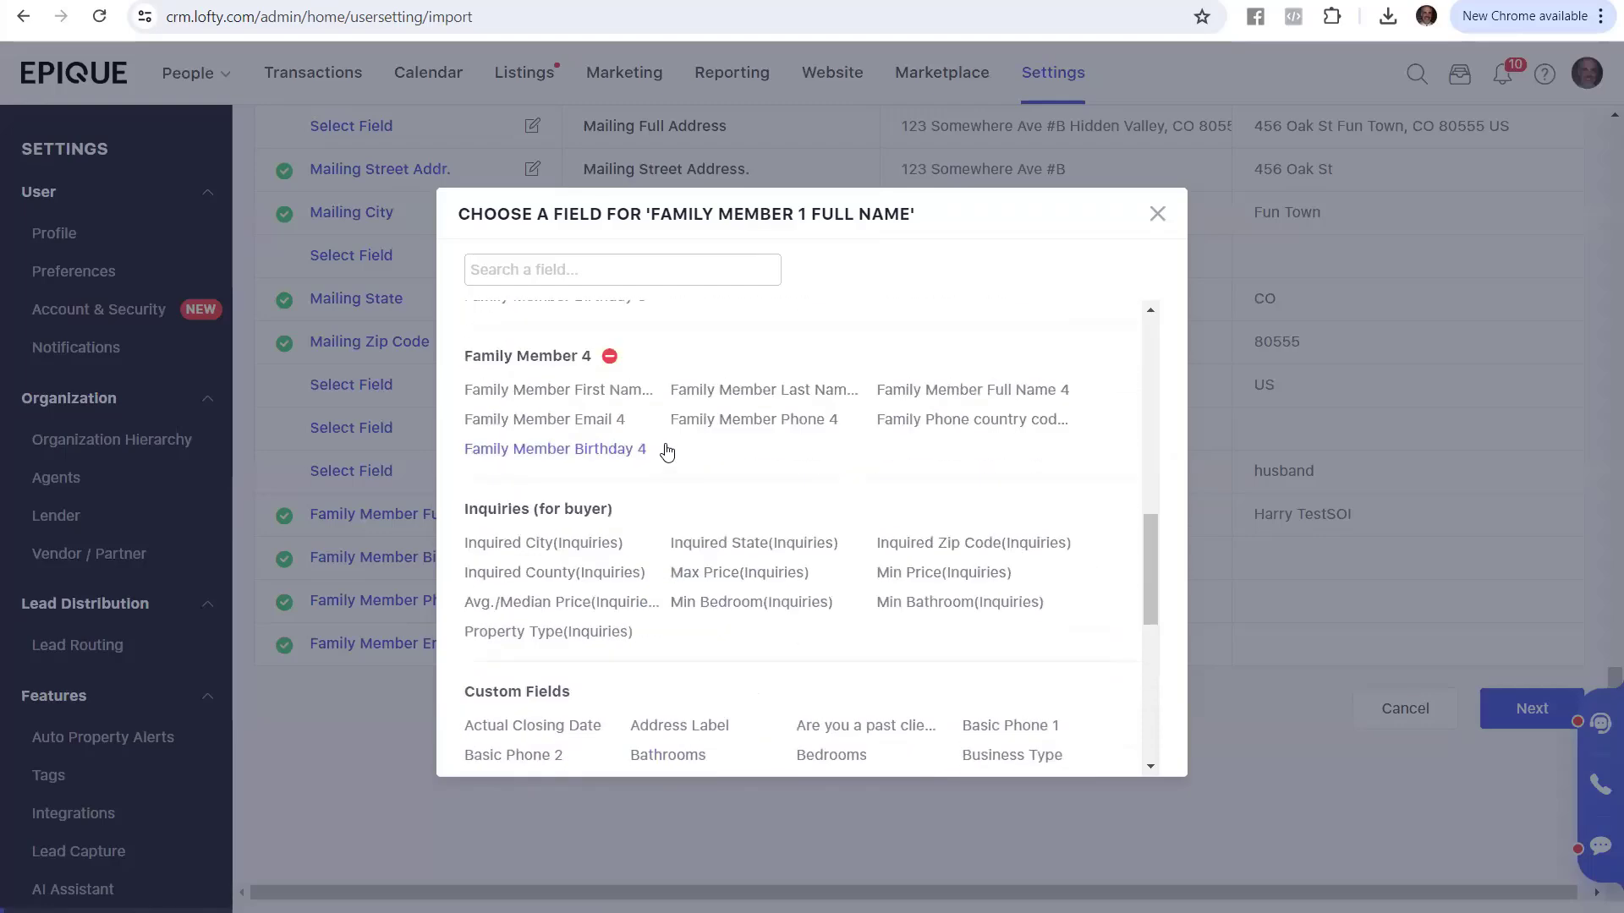
scroll(734, 461, down, 1)
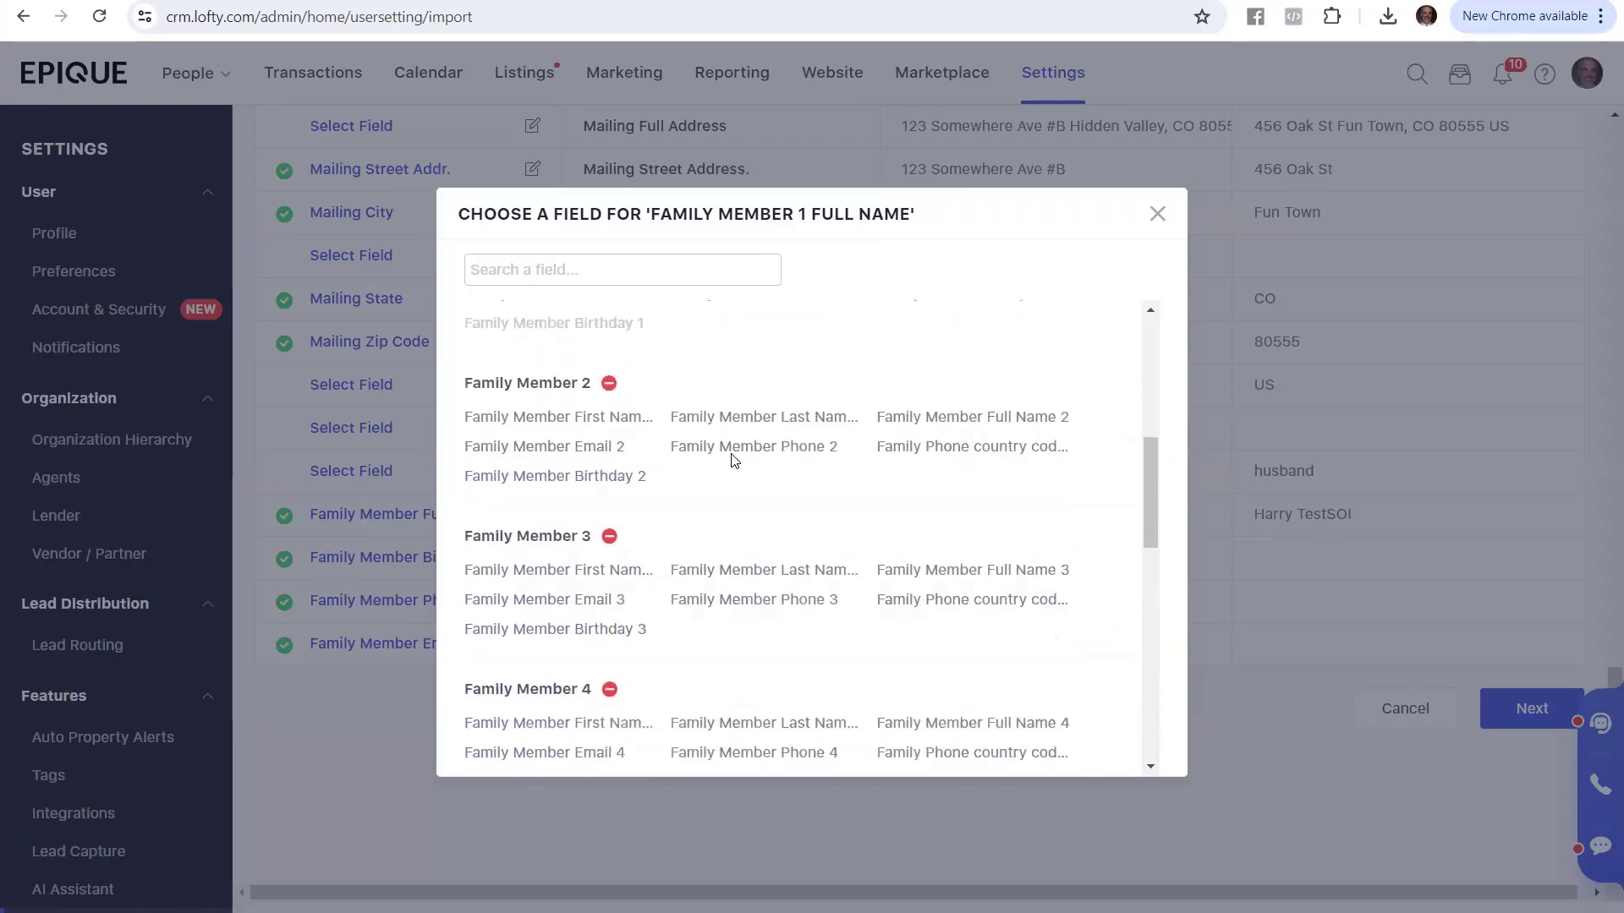
scroll(734, 461, up, 2)
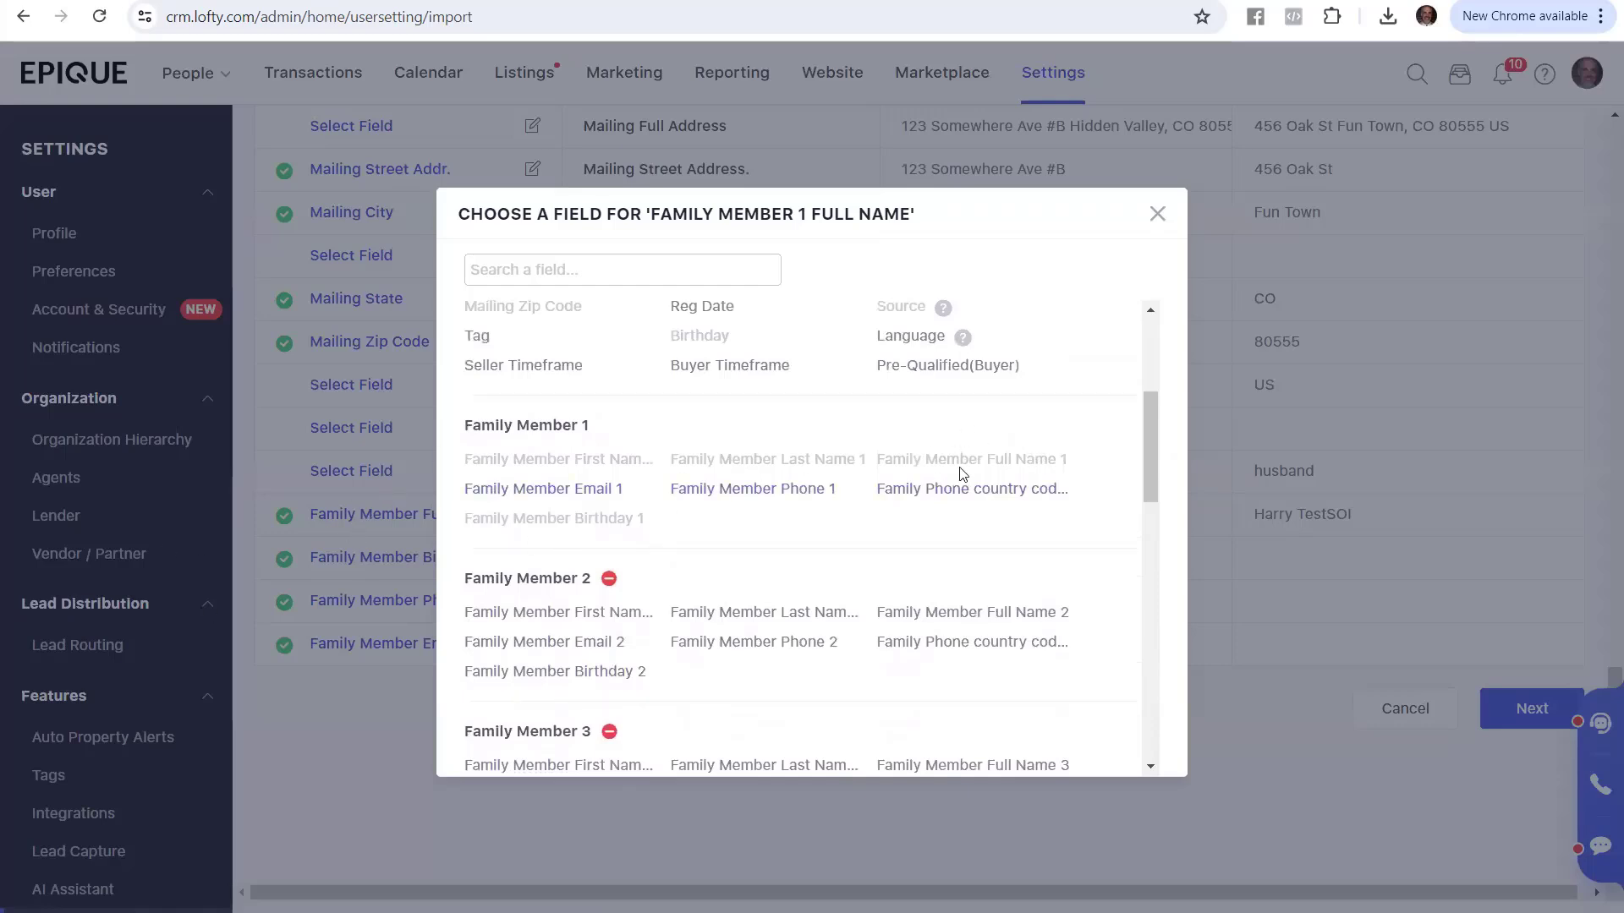
click(1157, 213)
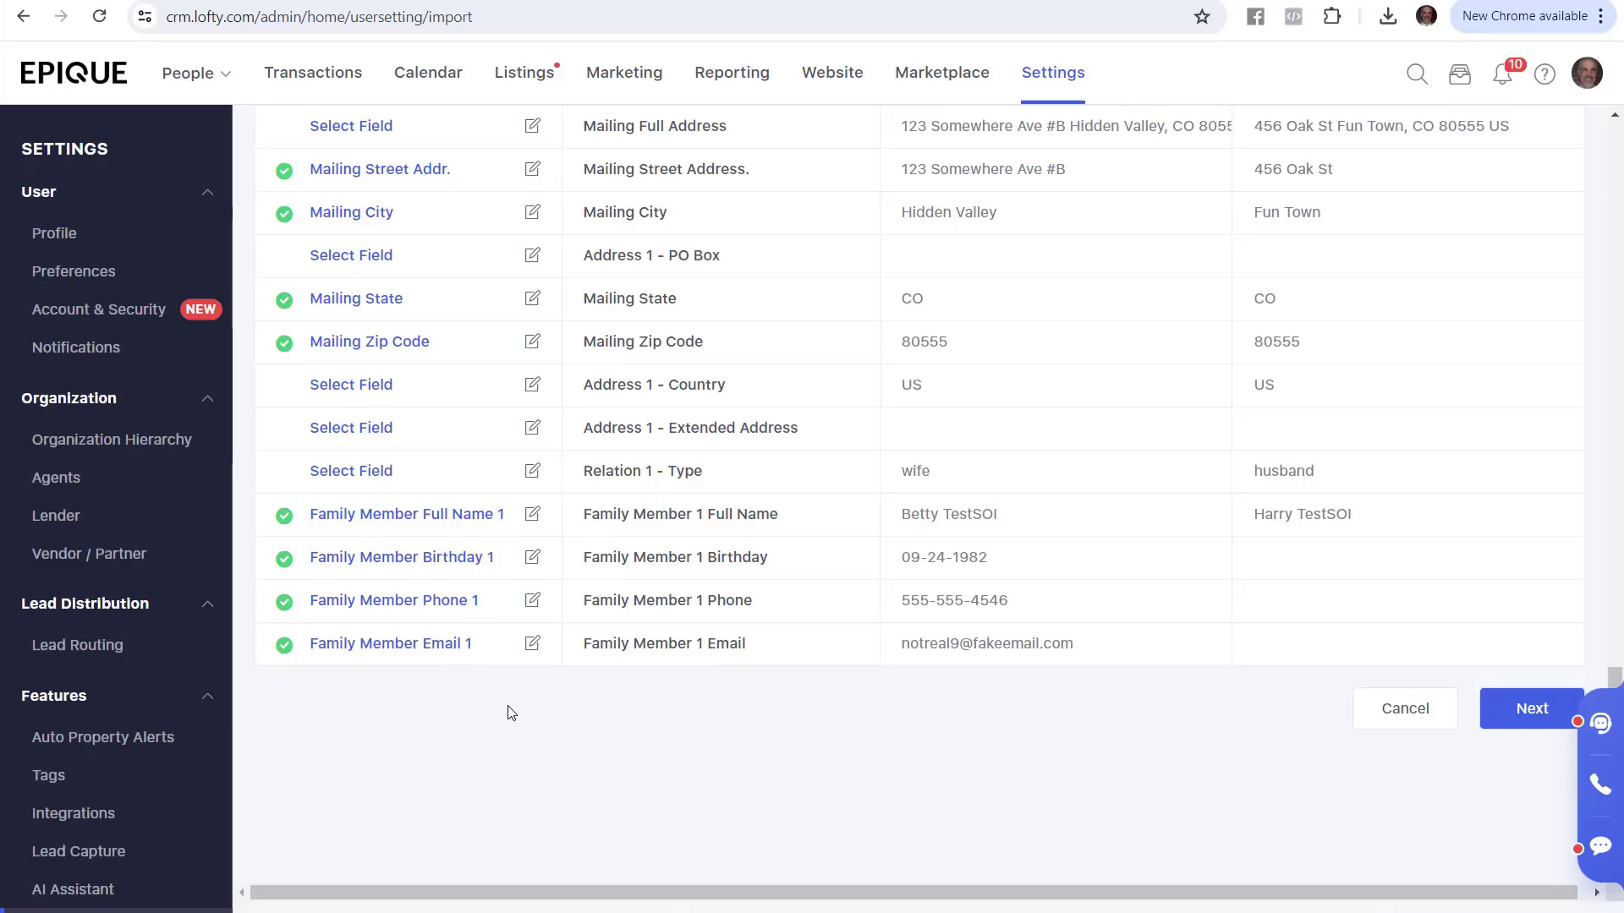
- Review the column matches across the whole list, from Lead Type down to Family Member 1 Email
scroll(683, 505, up, 5)
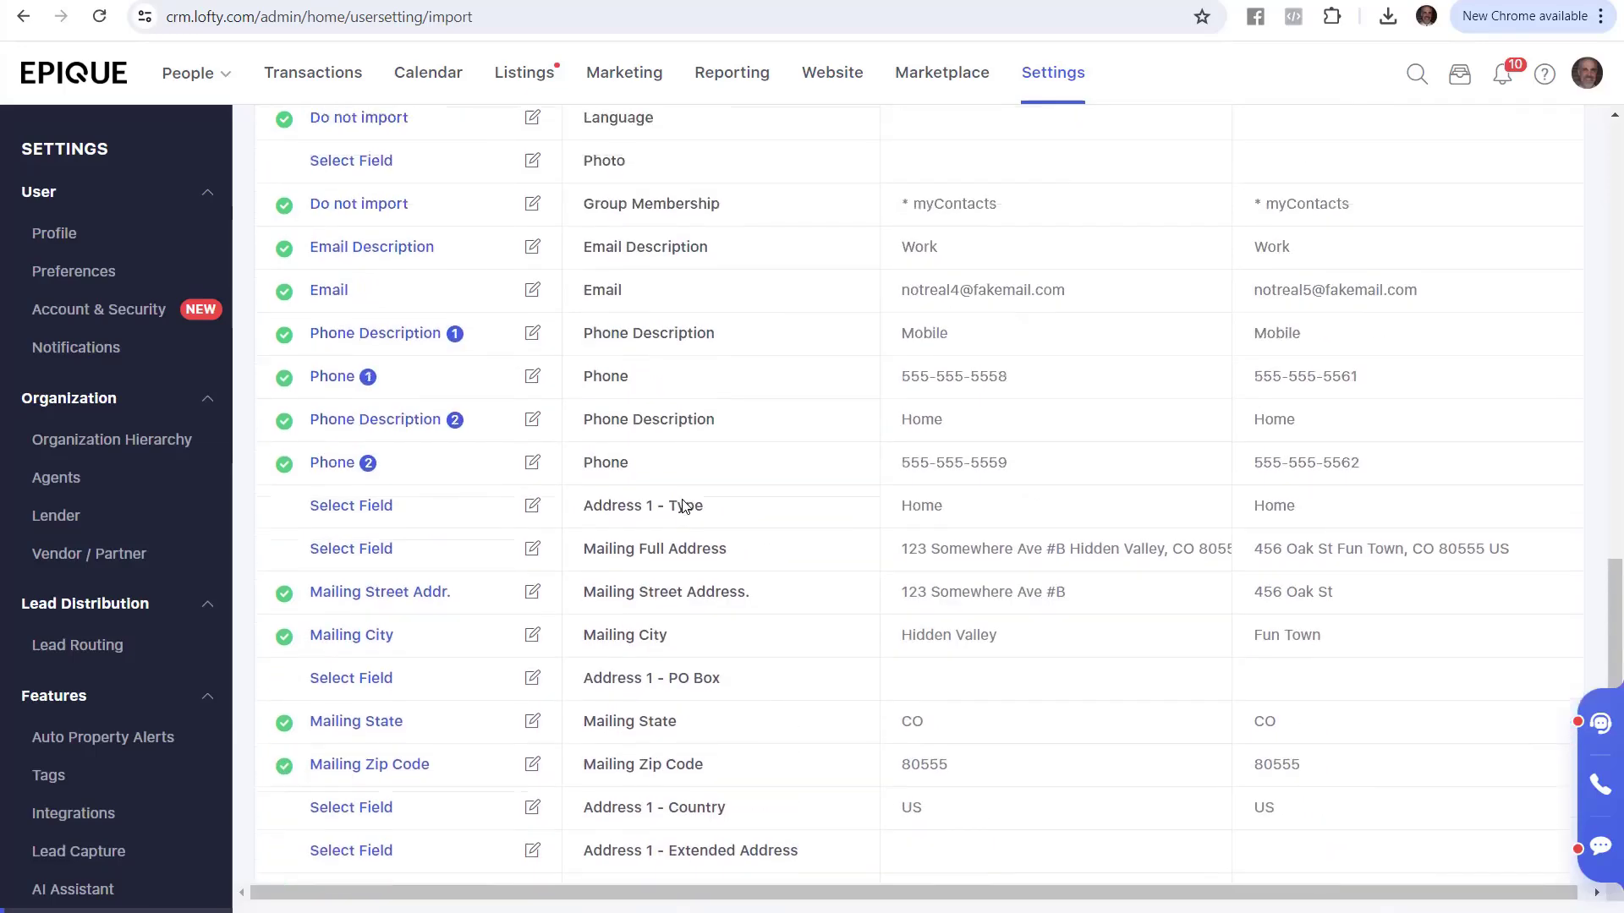
scroll(707, 479, up, 15)
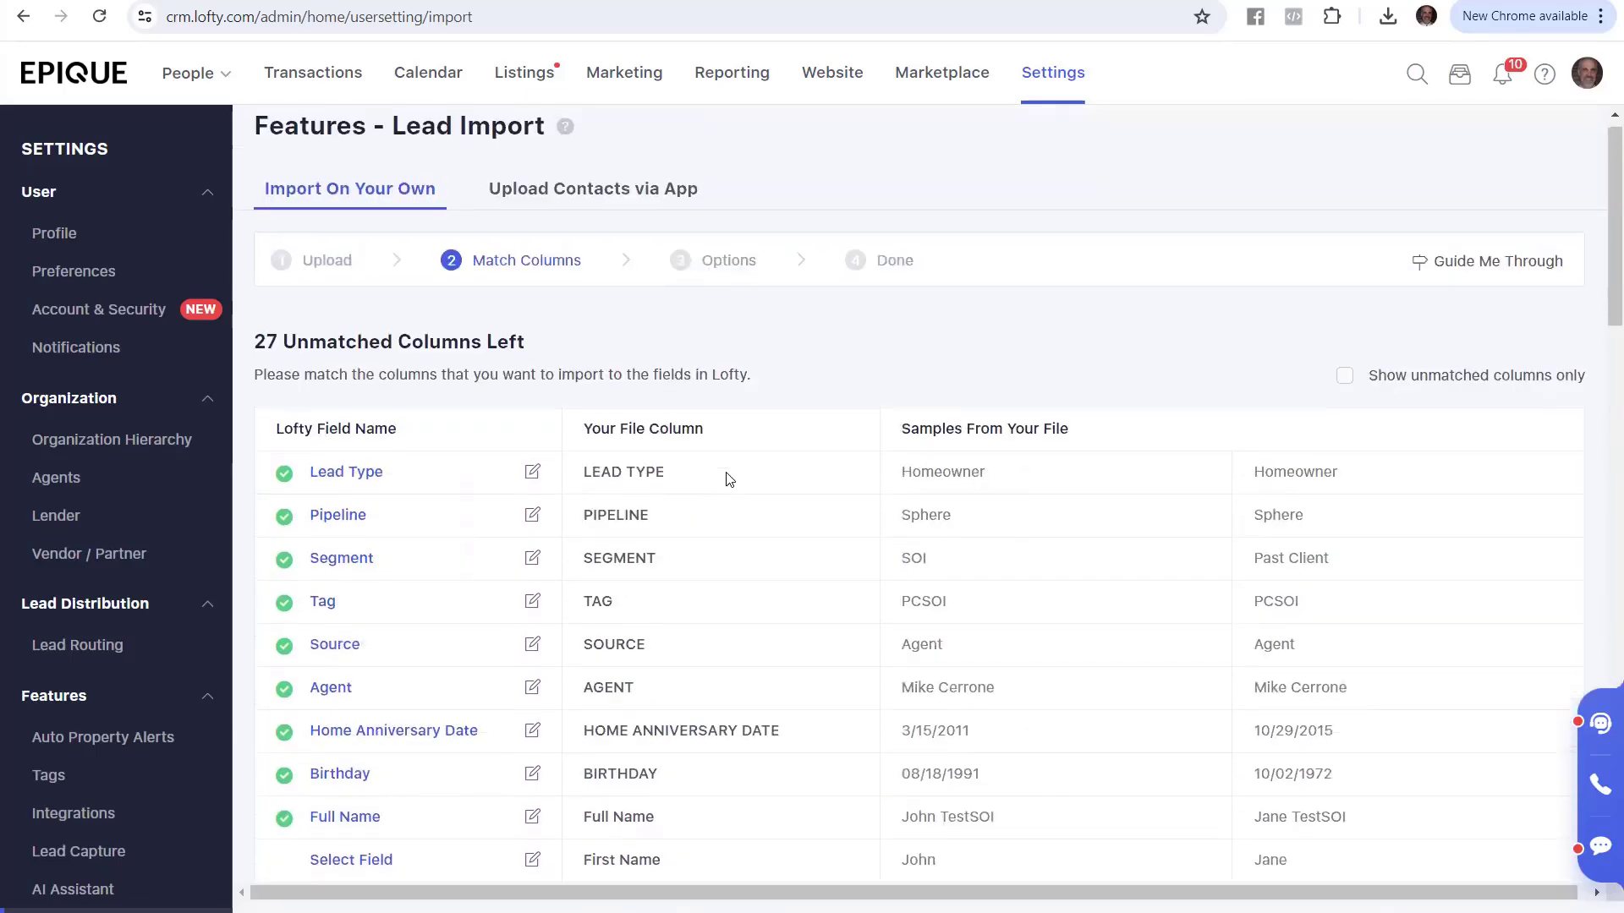
scroll(723, 477, down, 1)
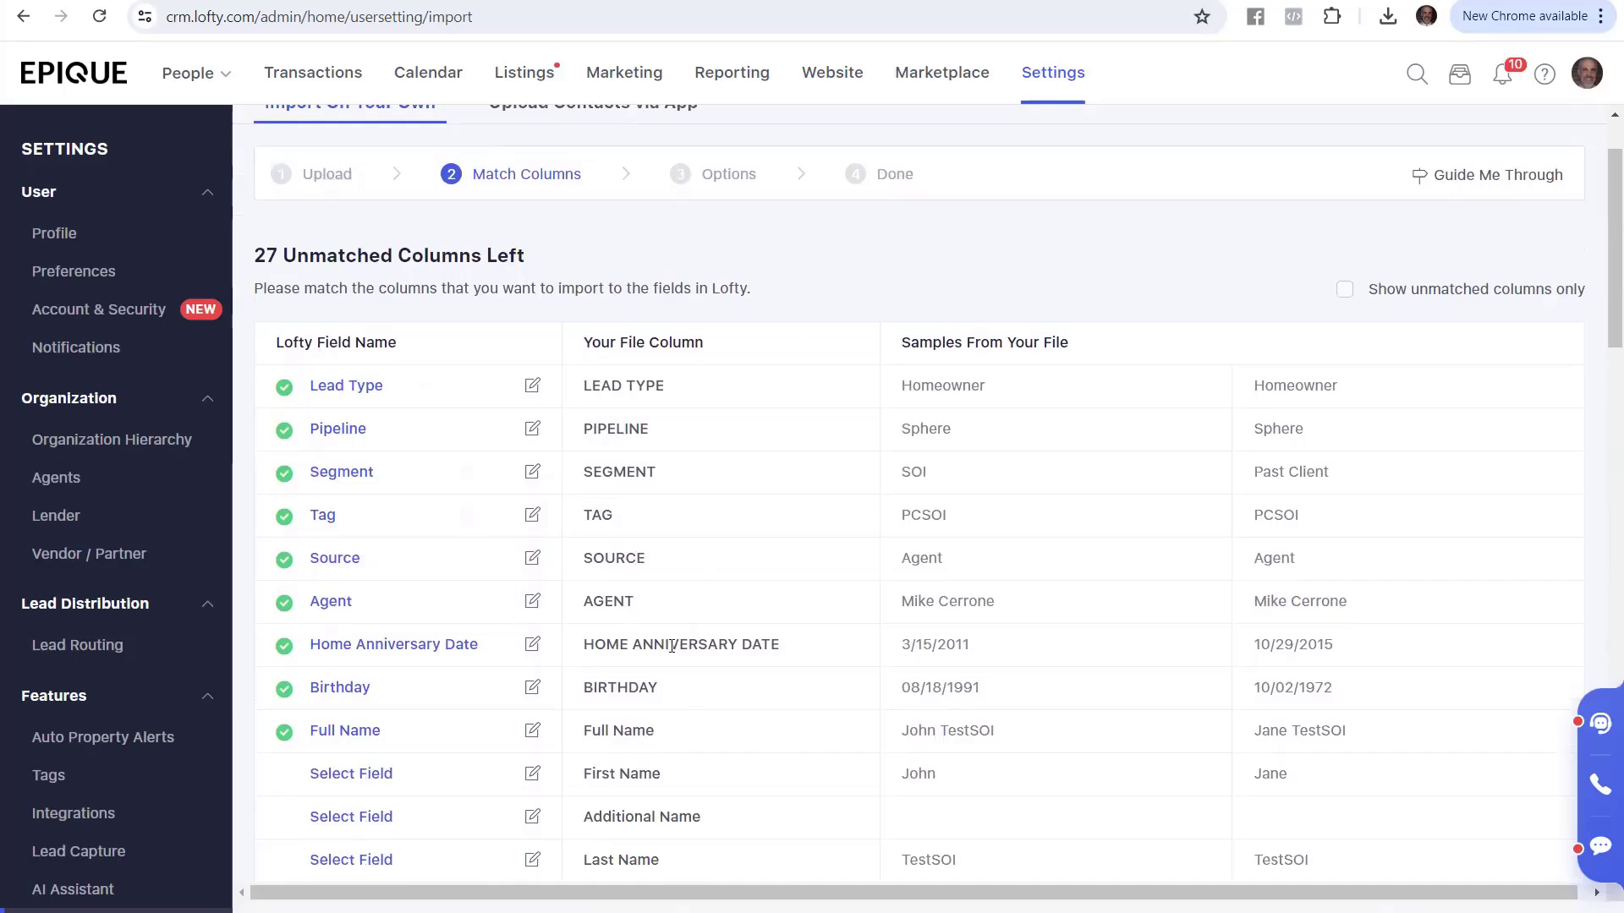
scroll(761, 609, down, 1)
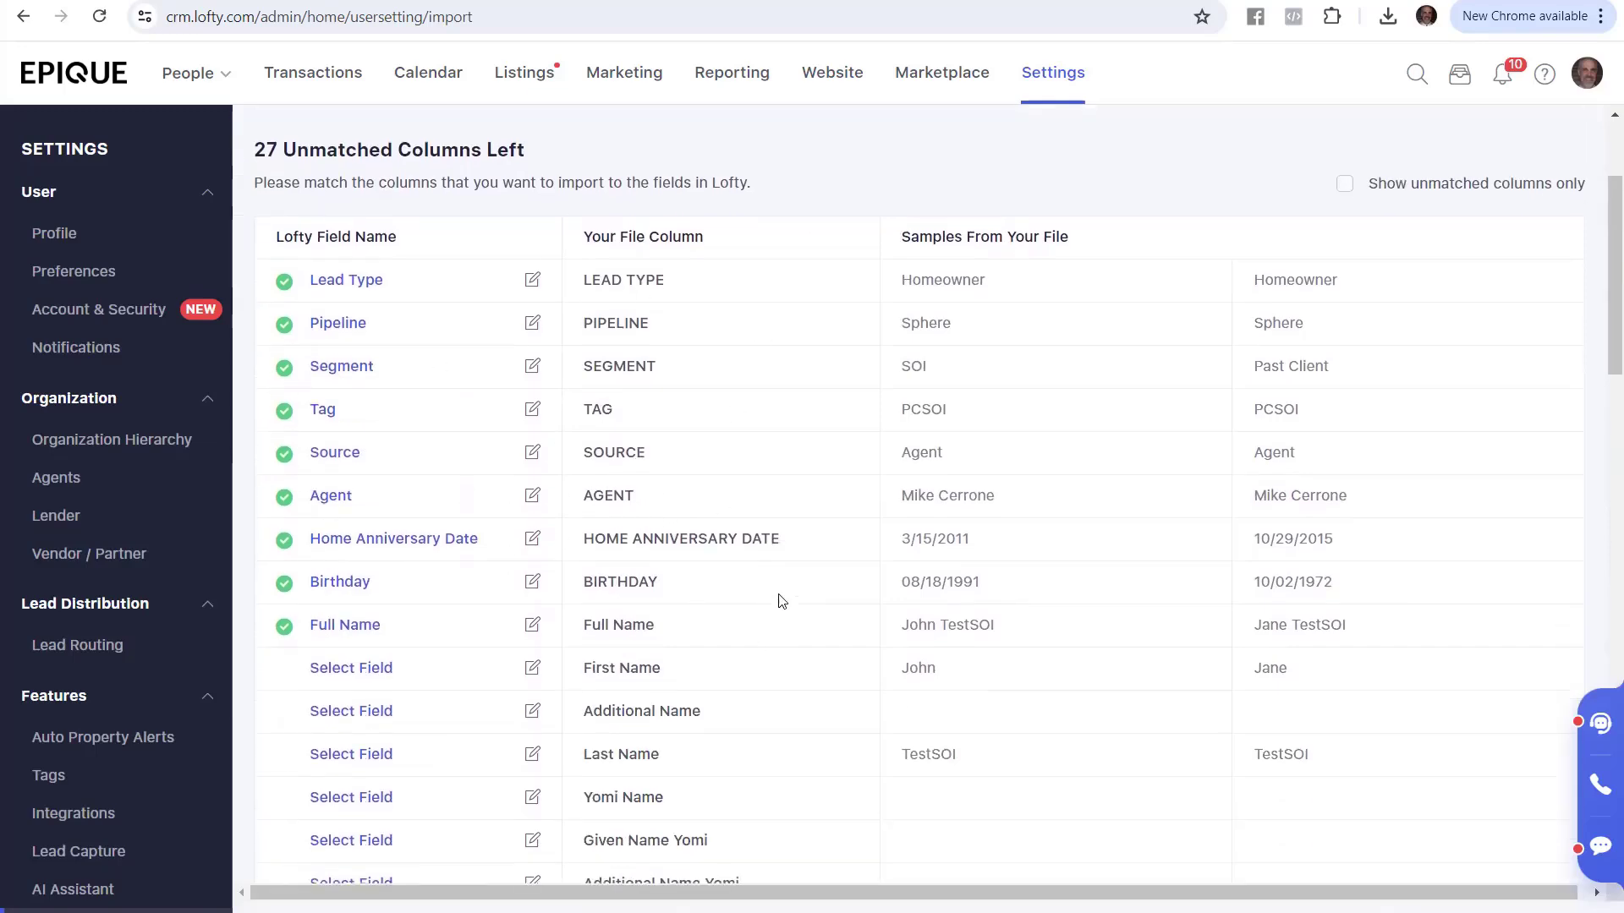
scroll(780, 600, down, 5)
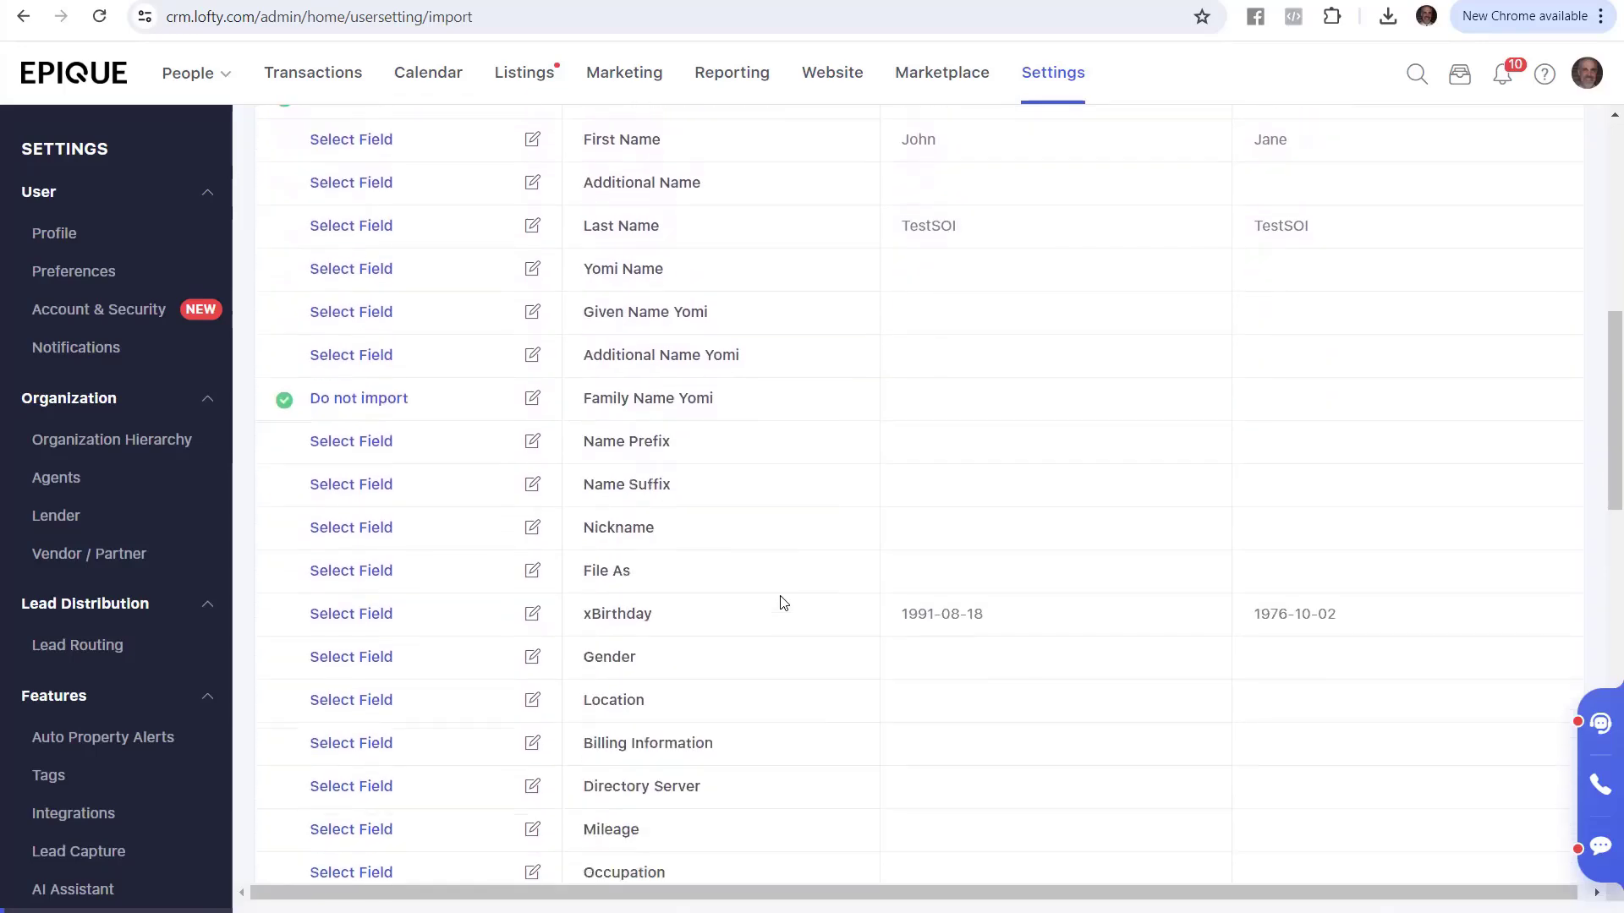
scroll(780, 602, down, 8)
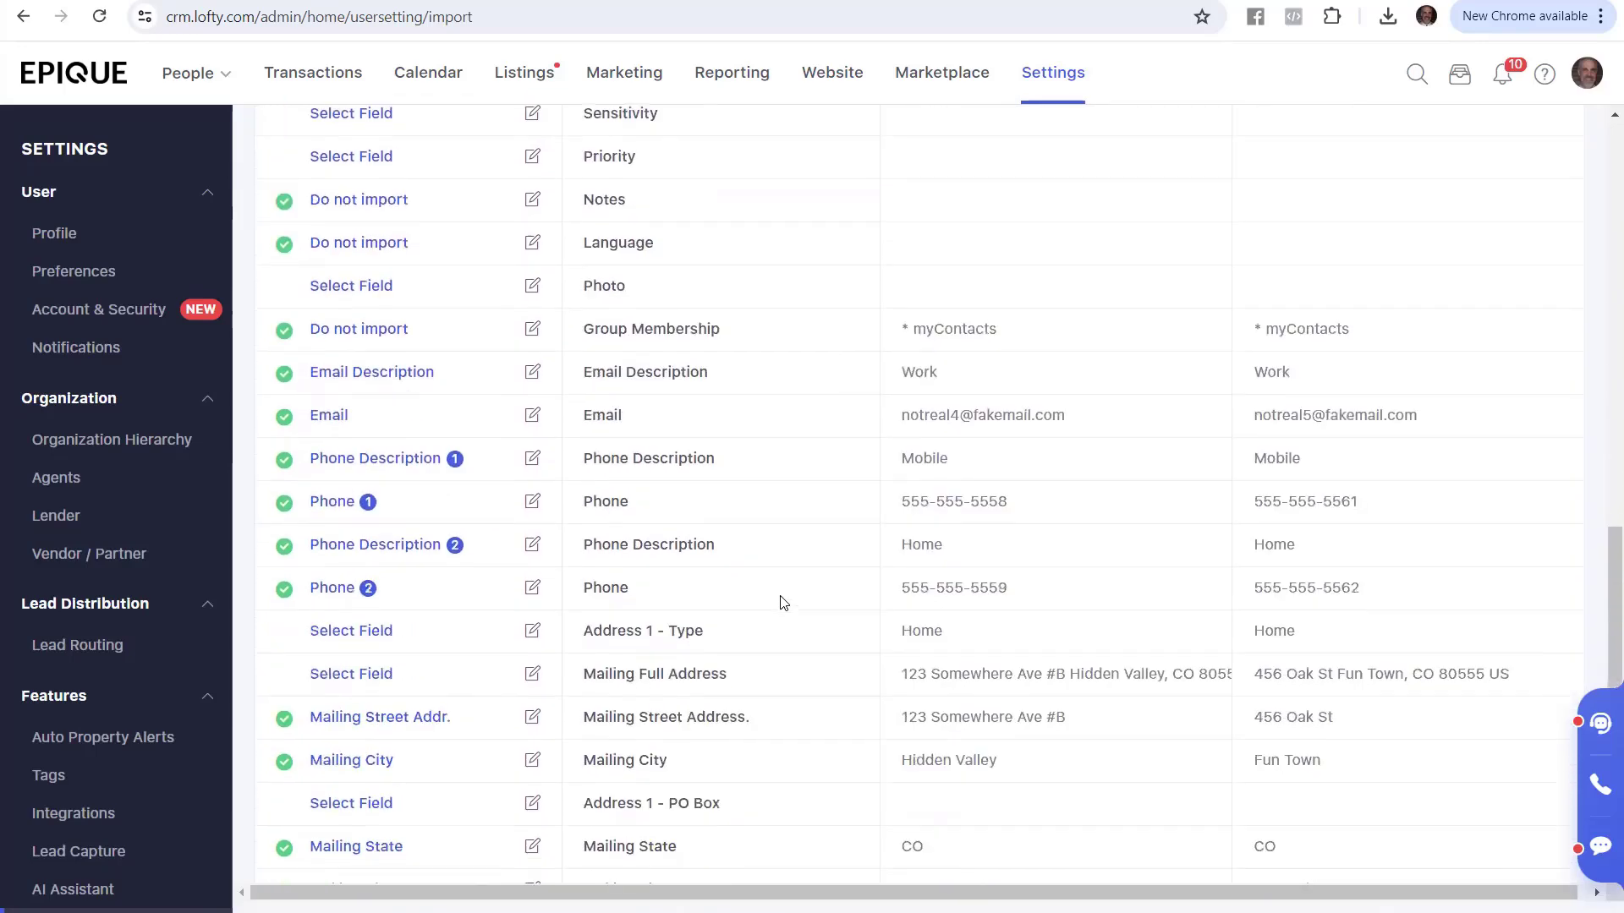
scroll(781, 602, down, 5)
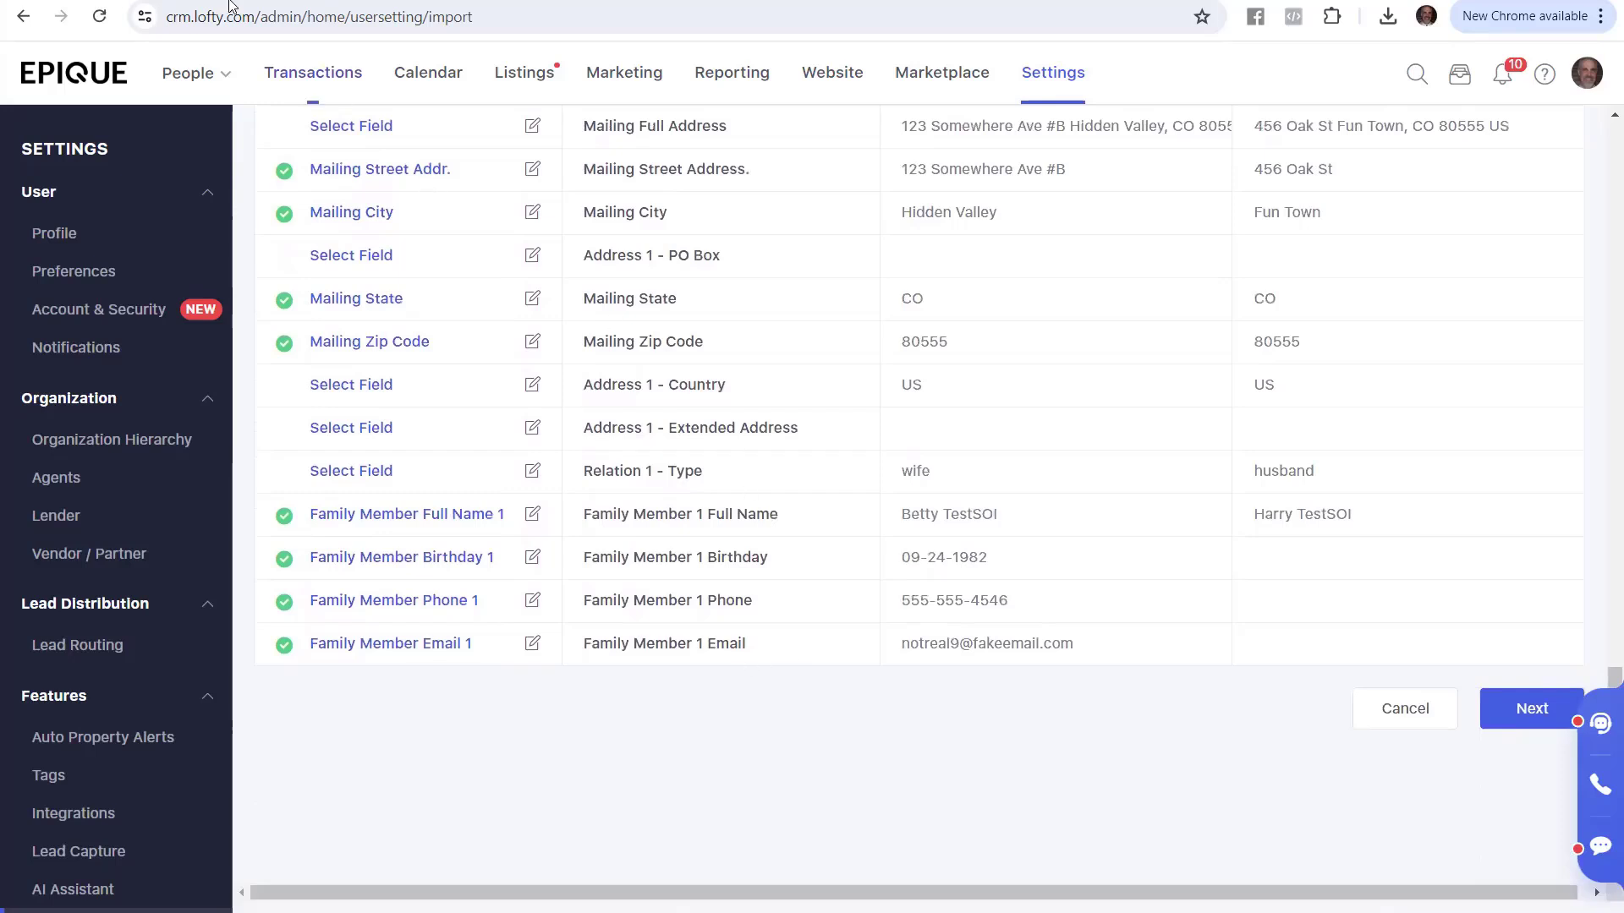
- Highlight "click the Next button" in the Quick Start Guide document, then return to Lofty and proceed past column matching
key(ctrl+shift+Tab)
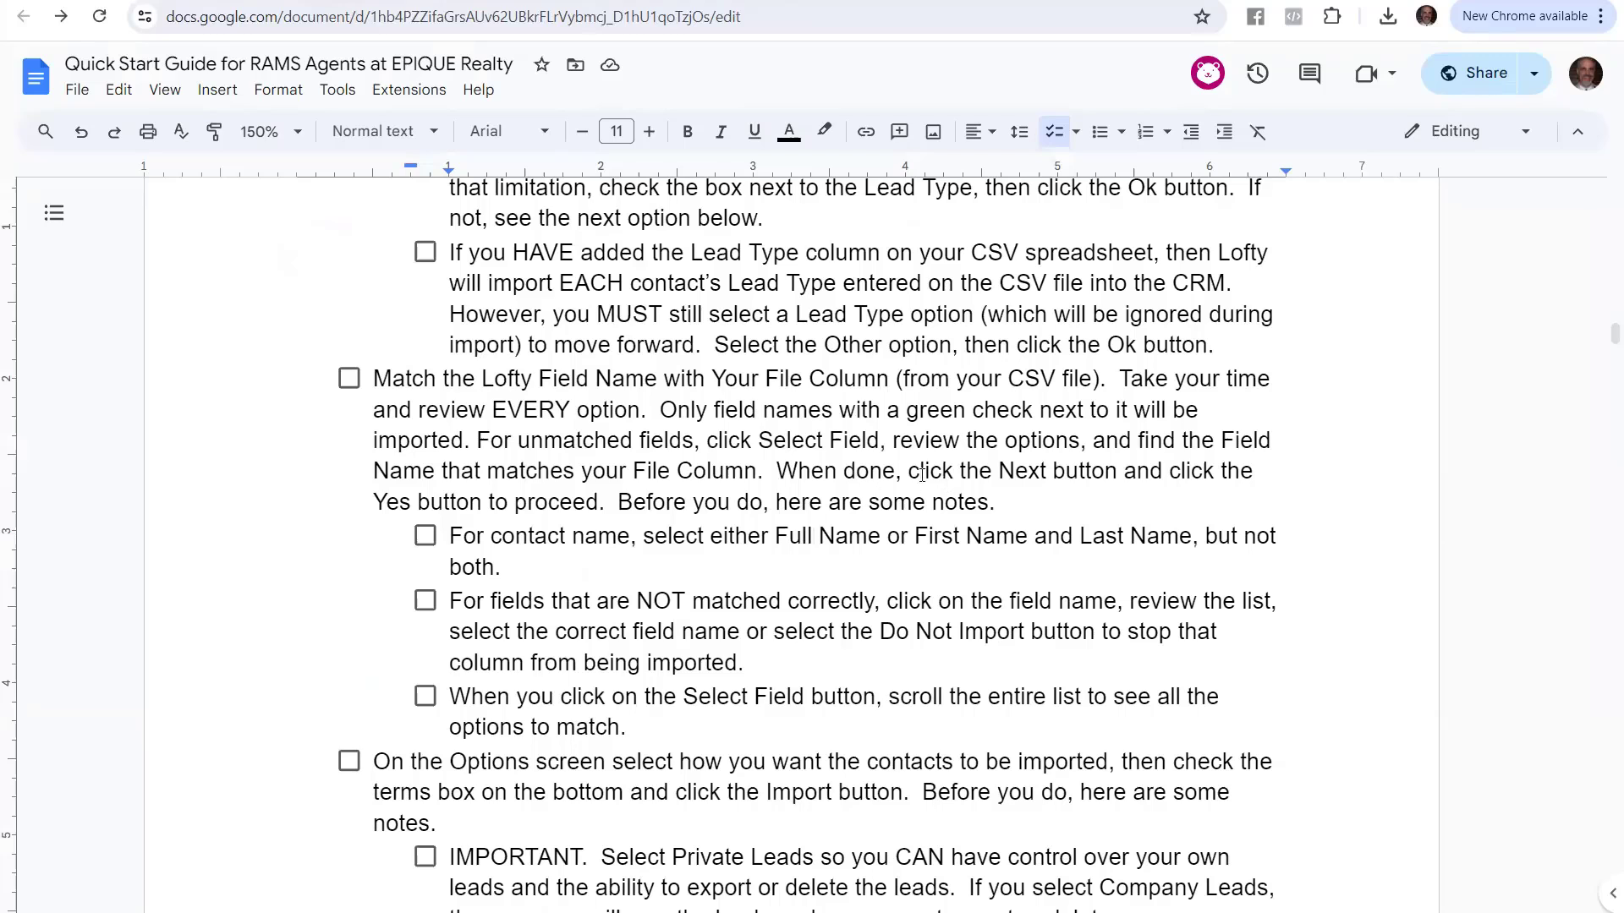
drag(908, 473, 1117, 476)
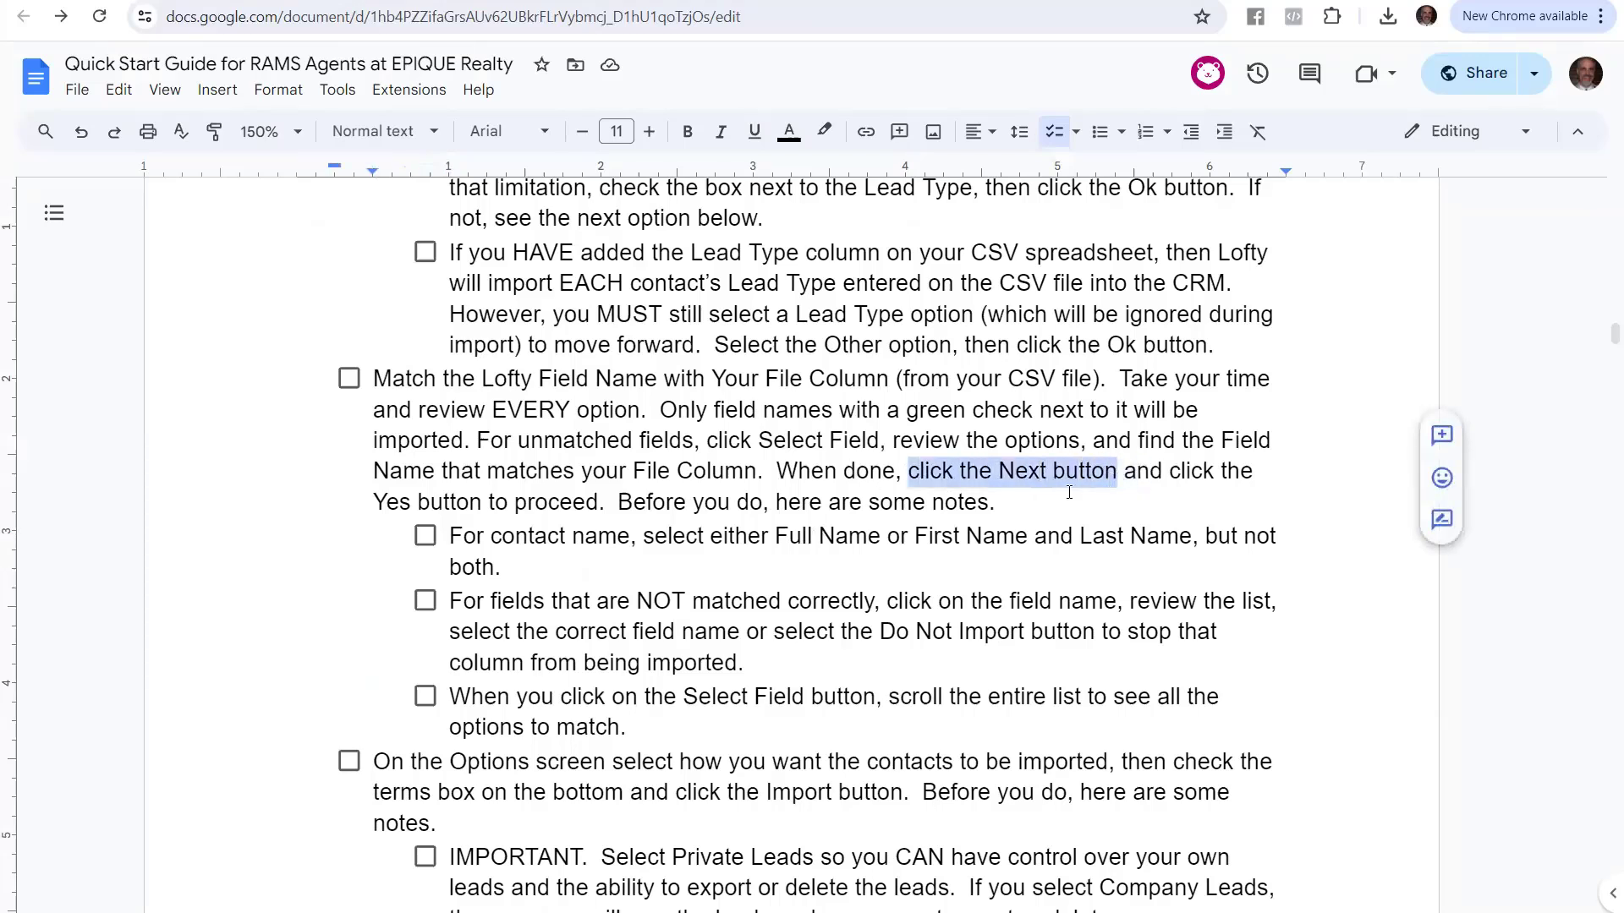
click(146, 1)
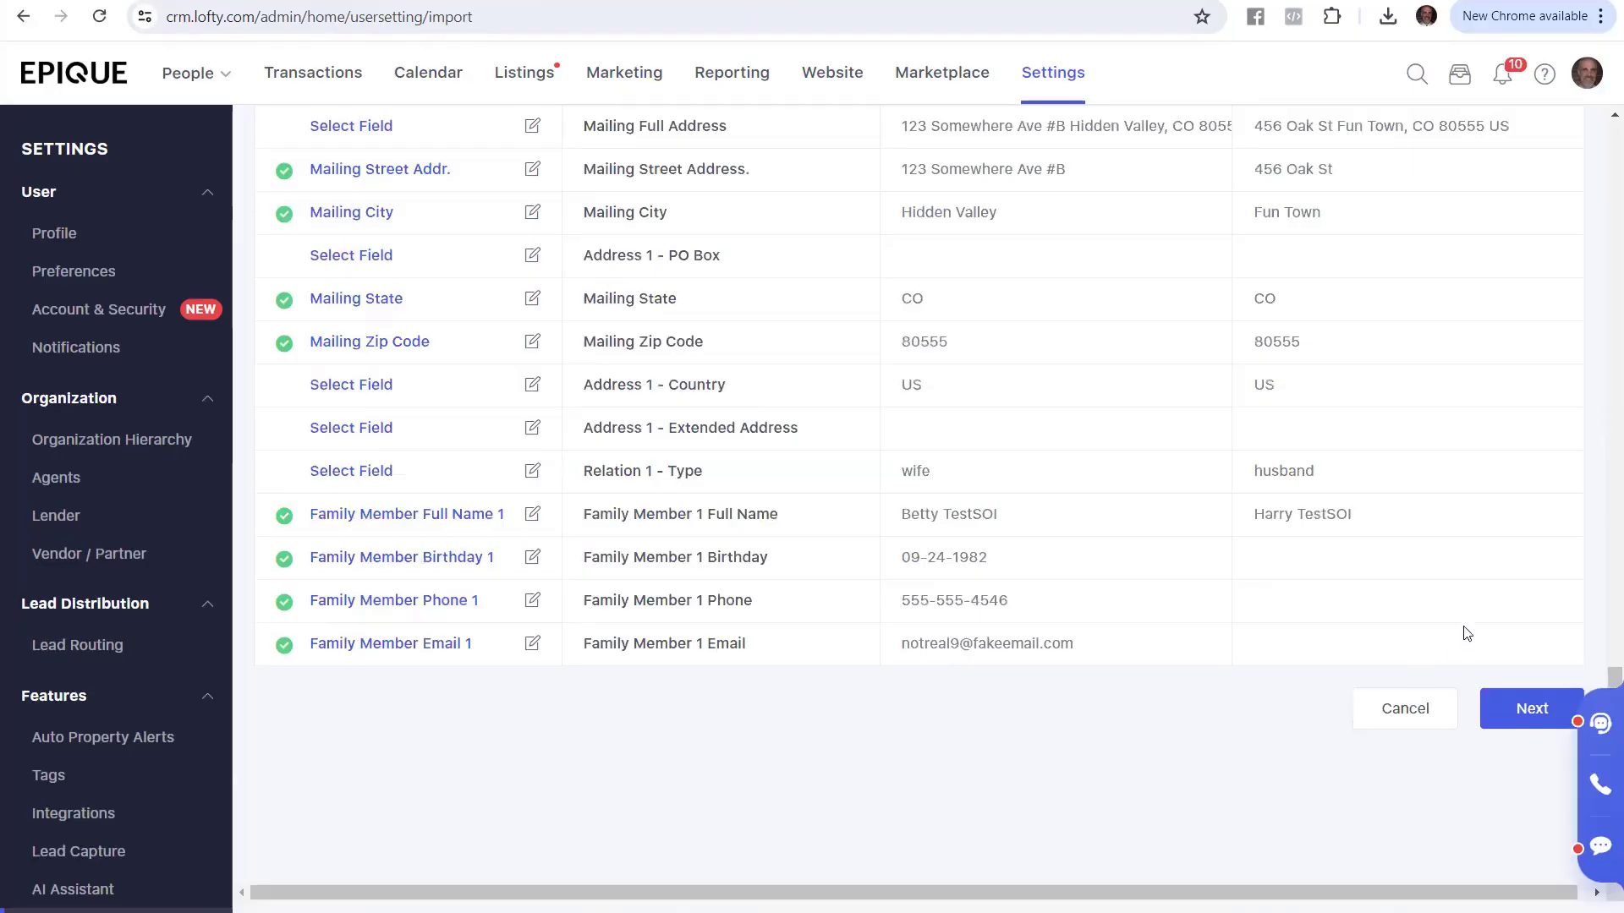
click(1529, 712)
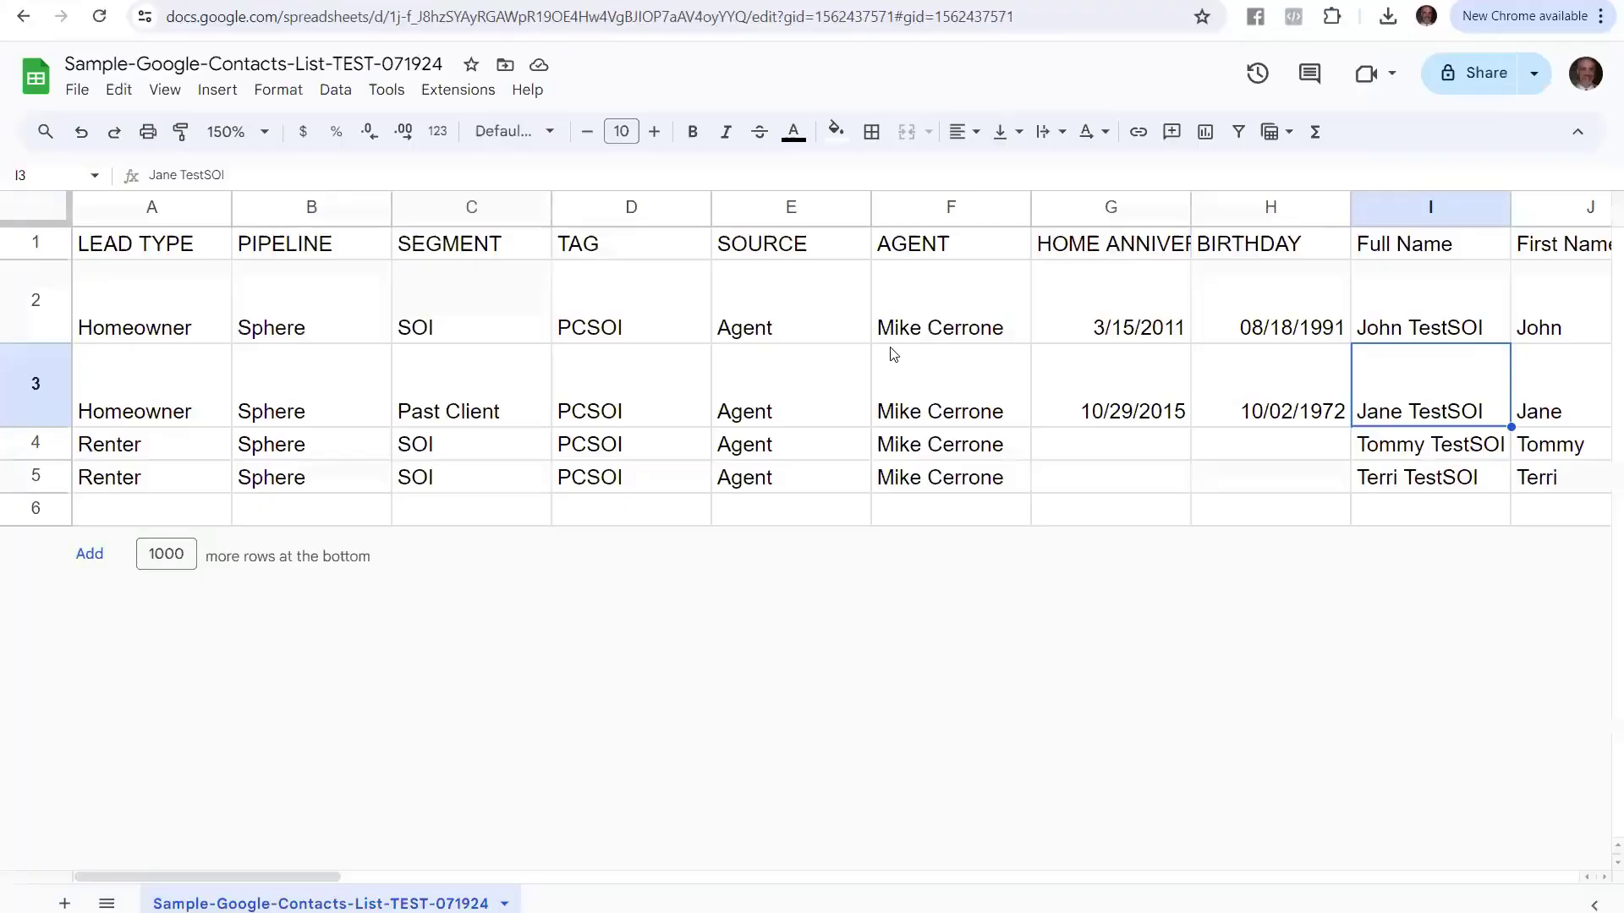
- Check the Yomi Name to Name Prefix columns in the contacts spreadsheet, then confirm in Lofty to proceed without the unmatched columns
drag(317, 880, 602, 850)
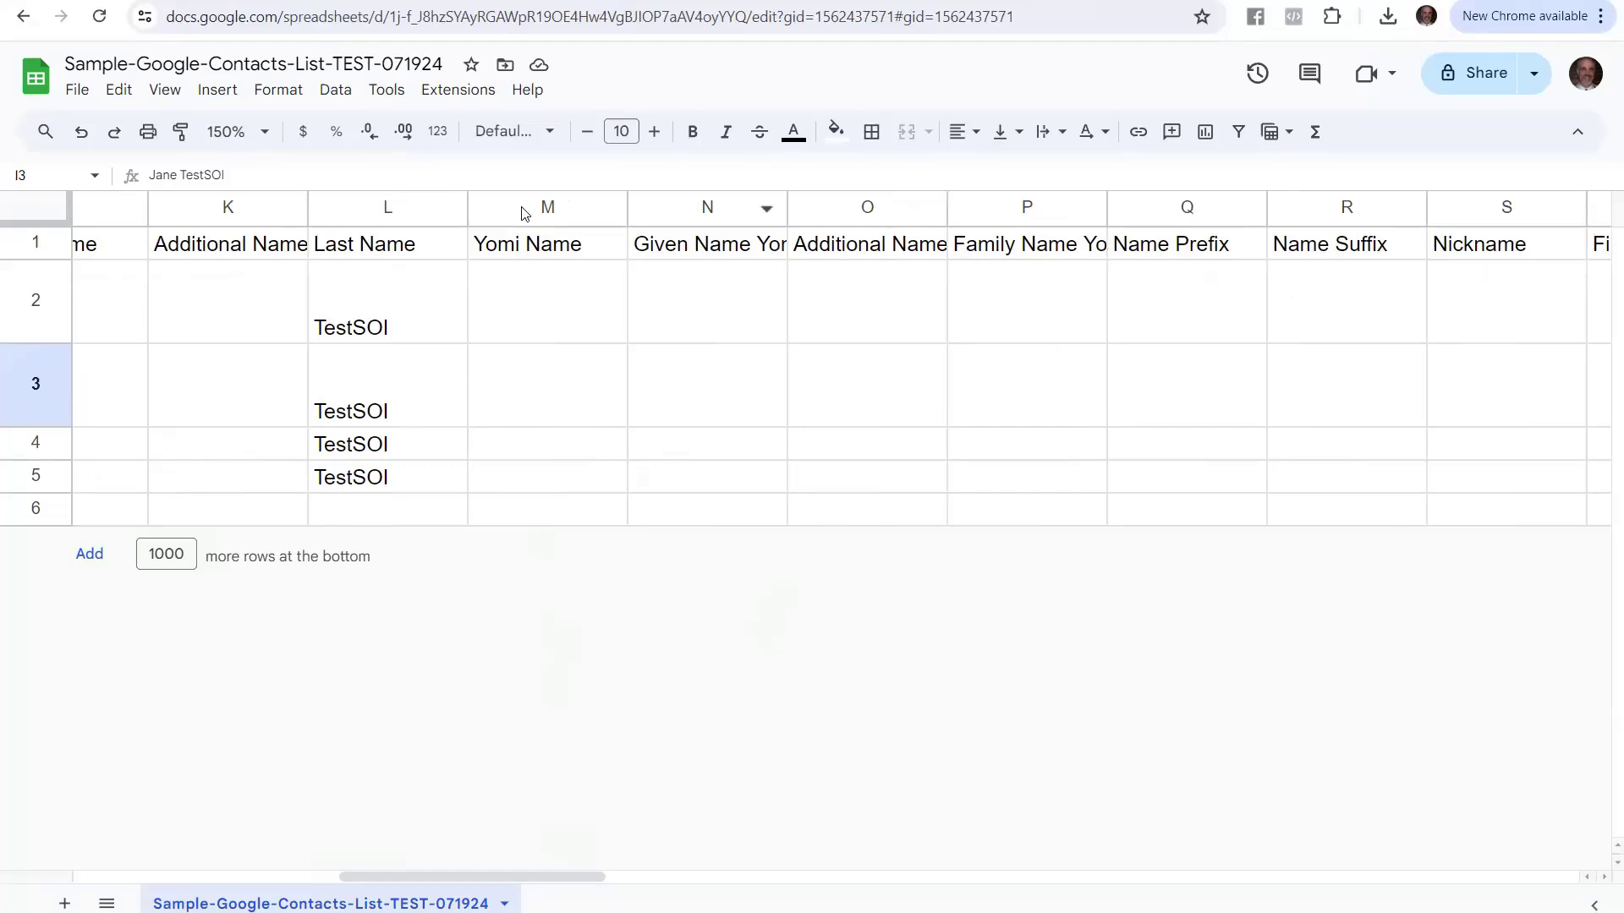
drag(529, 213, 1186, 209)
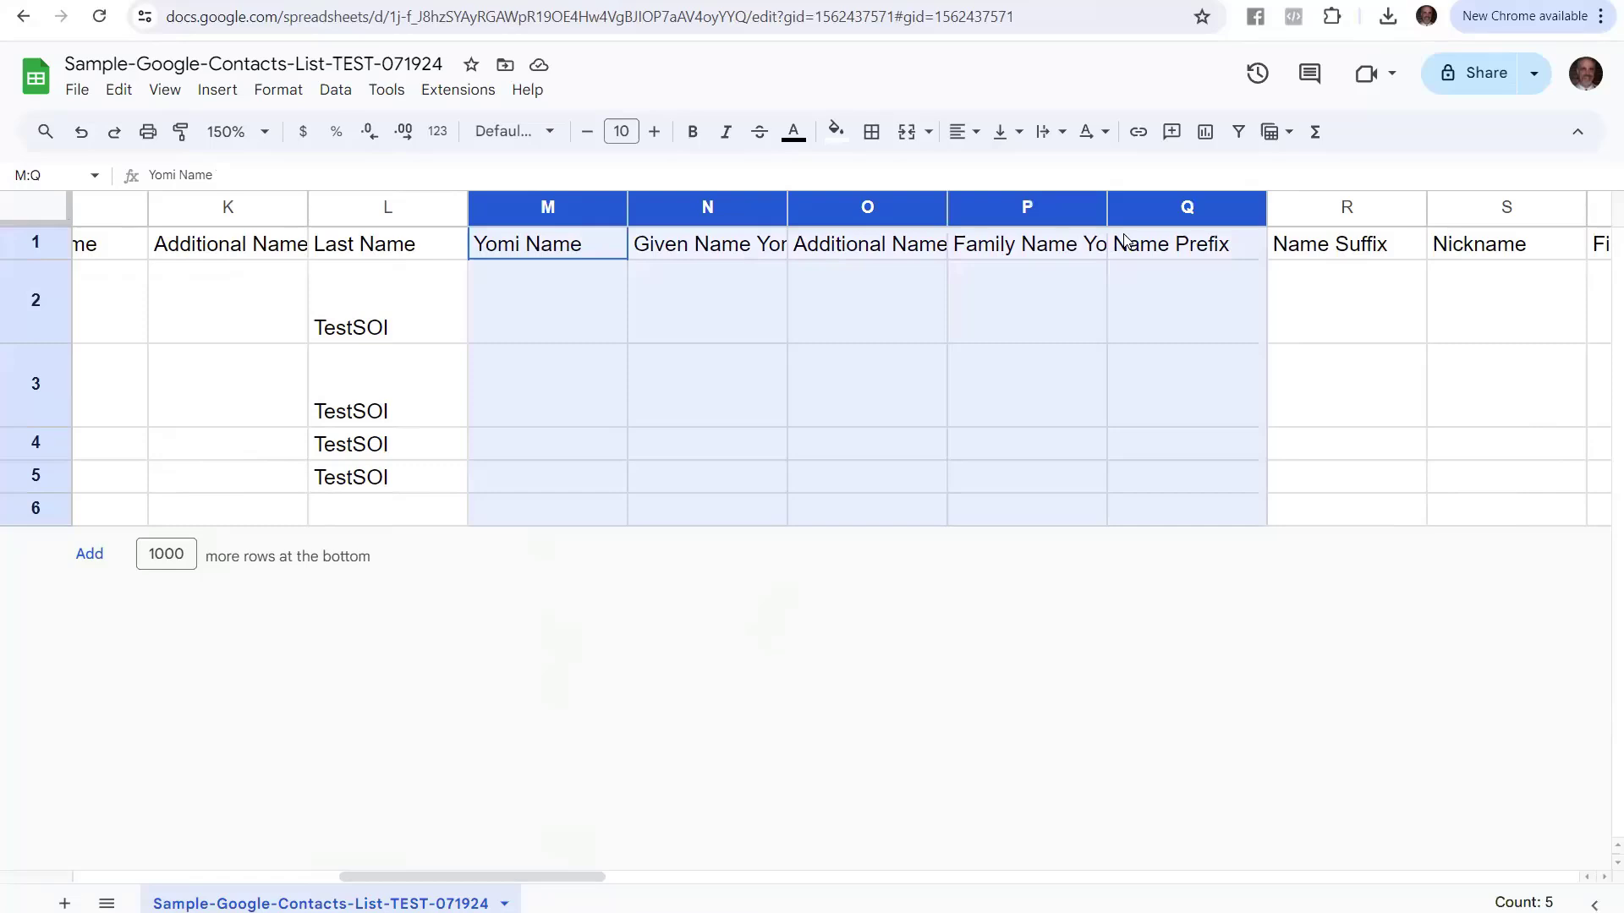
click(863, 656)
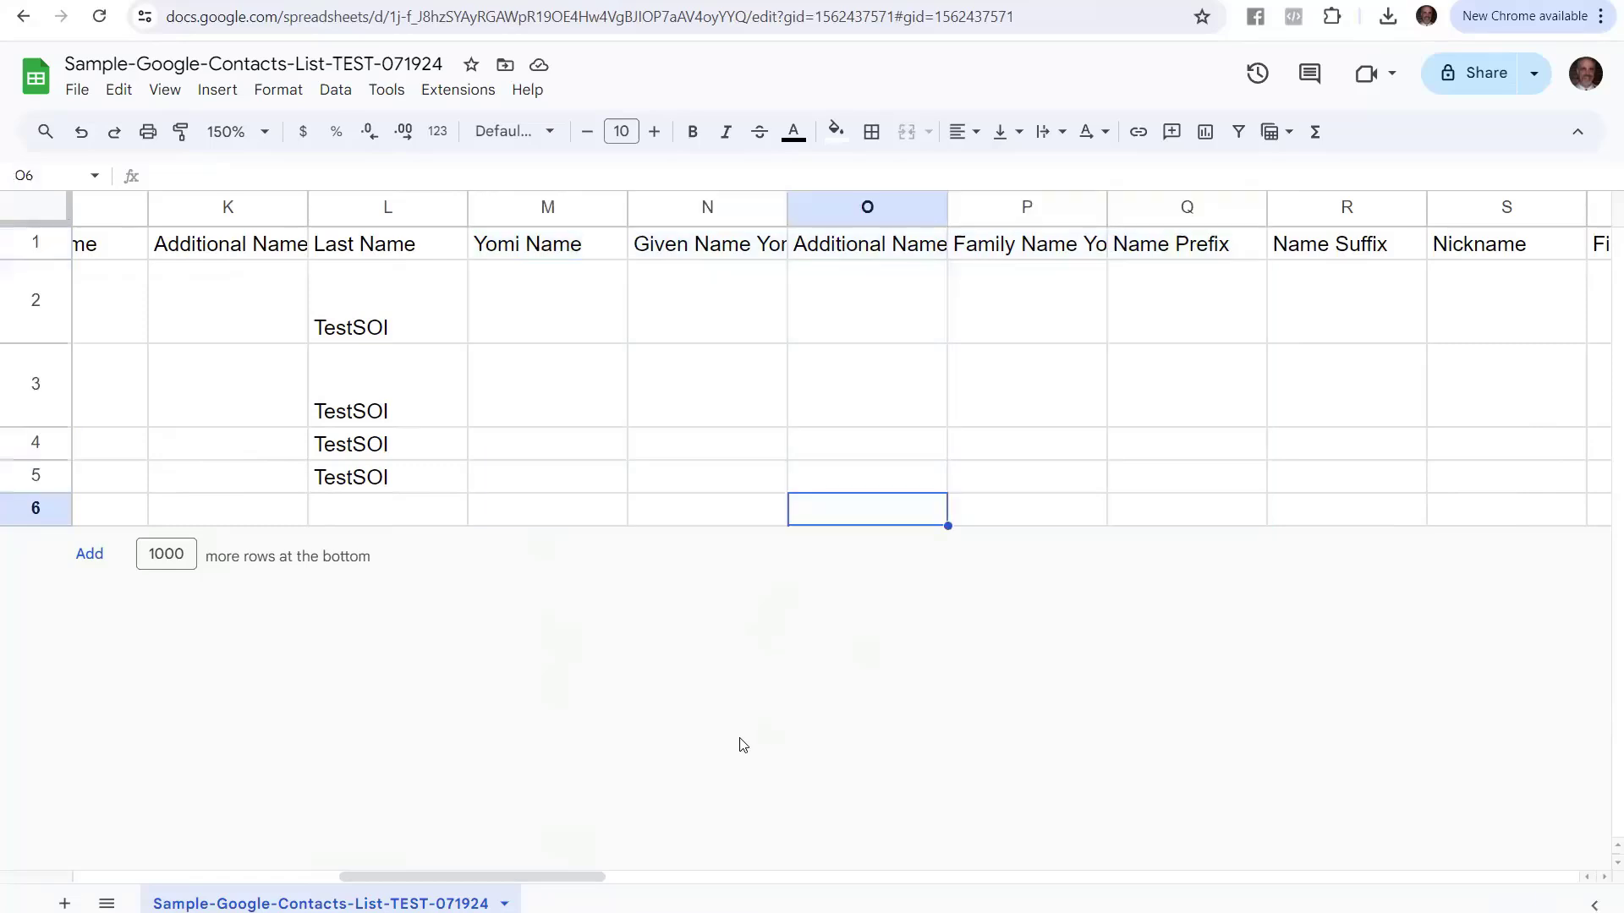
click(744, 744)
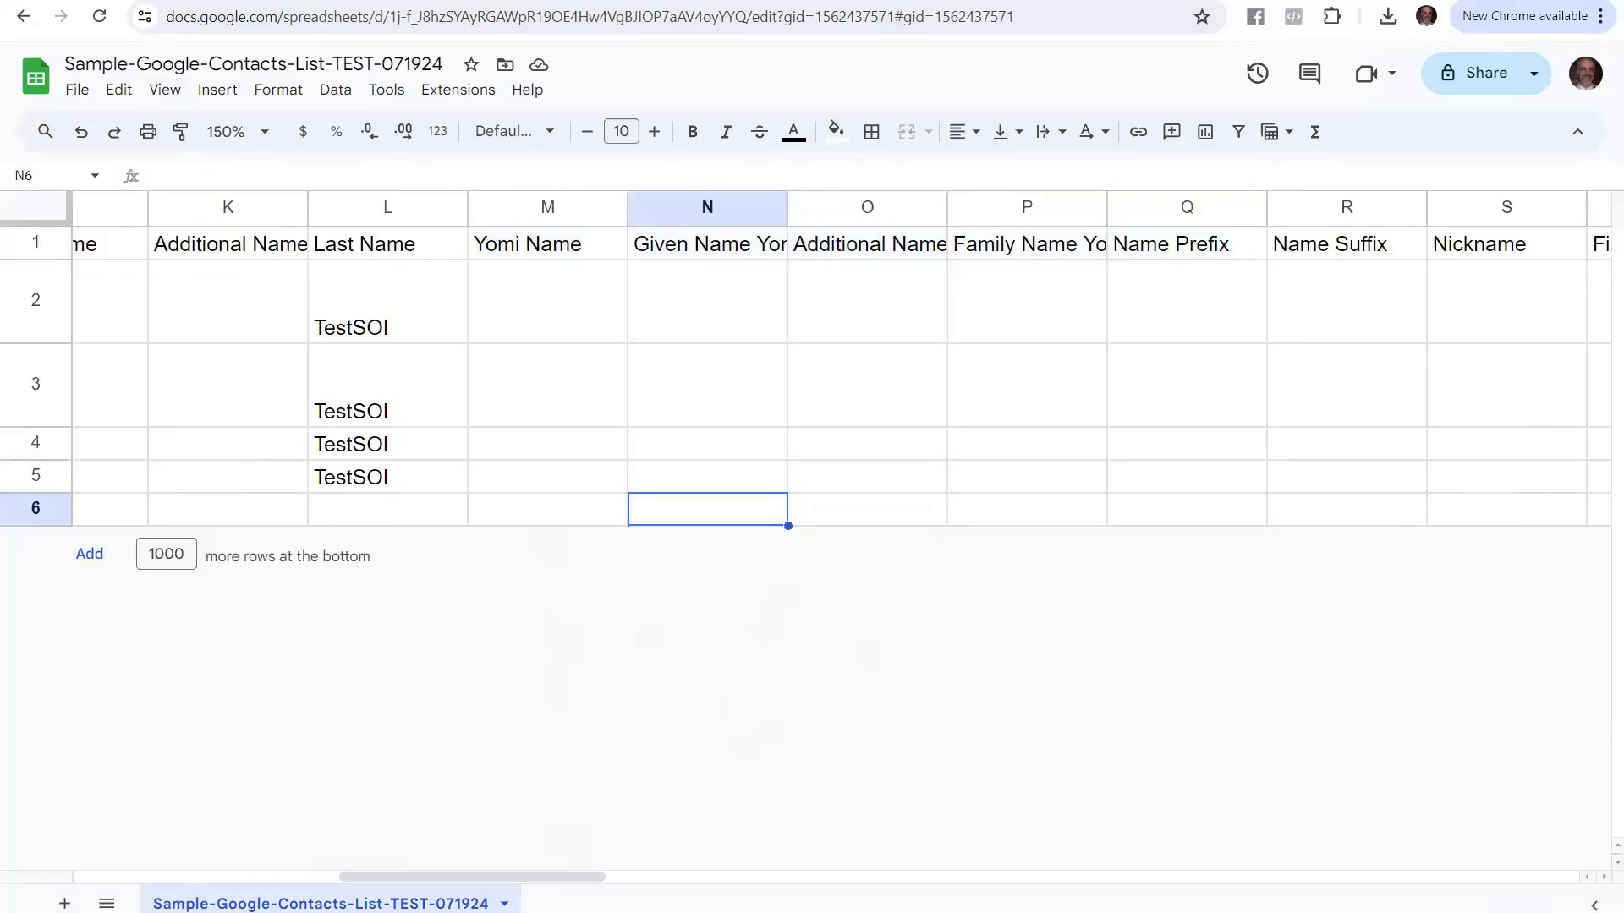
key(ctrl+Tab)
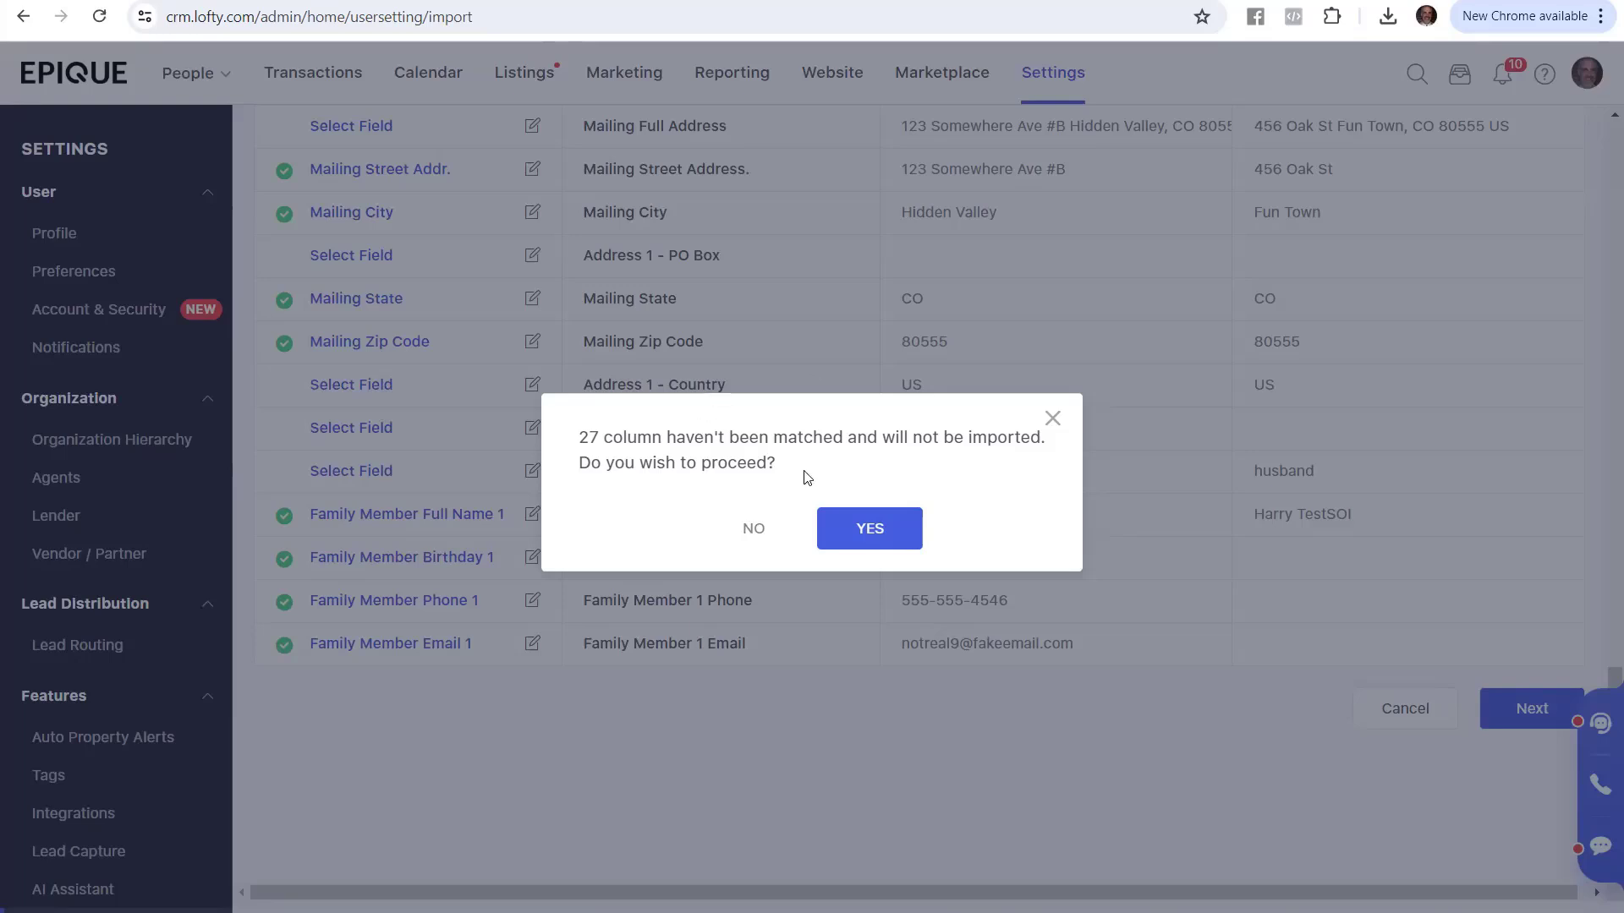
click(862, 535)
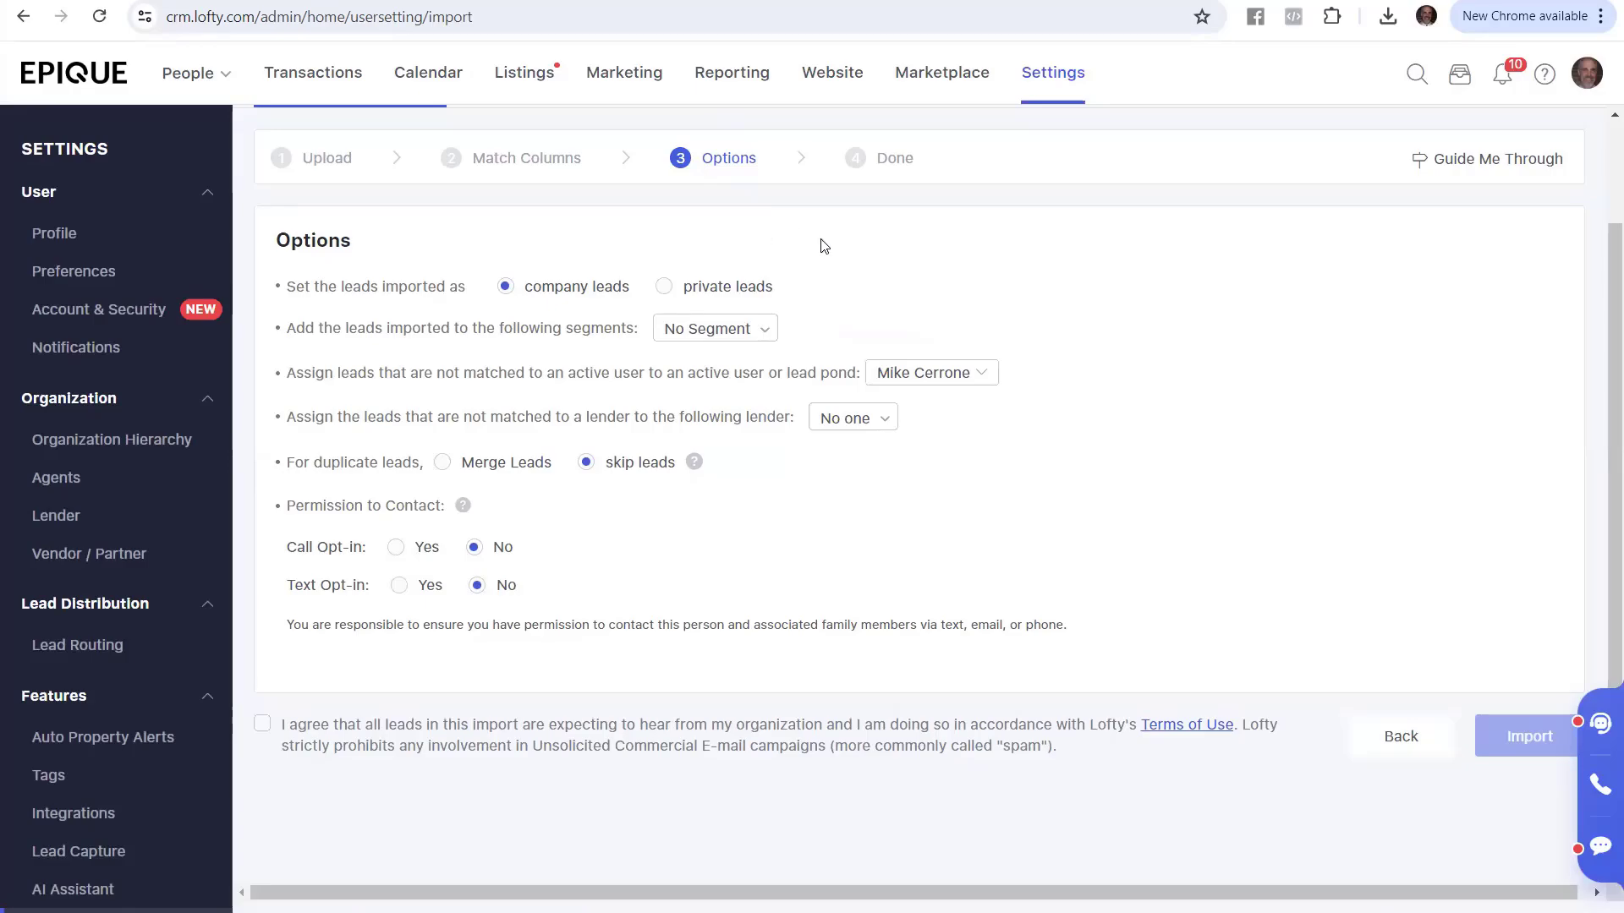
- Switch to the Quick Start Guide document and highlight the instruction on selecting how contacts are imported on the Options screen
click(389, 1)
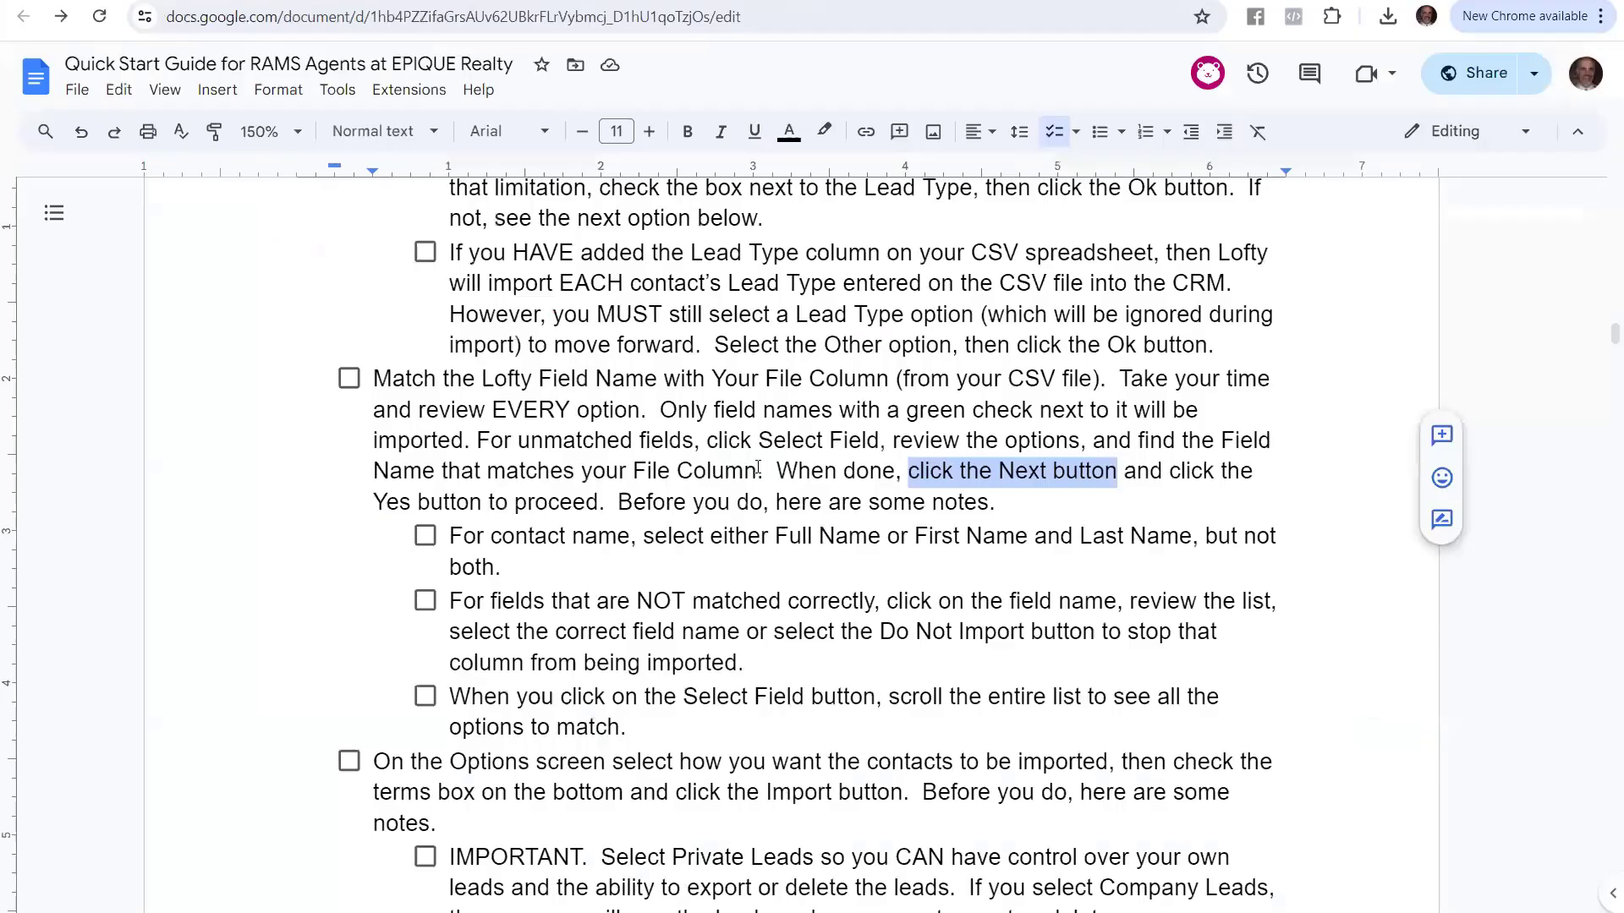
click(800, 500)
scroll(635, 451, down, 4)
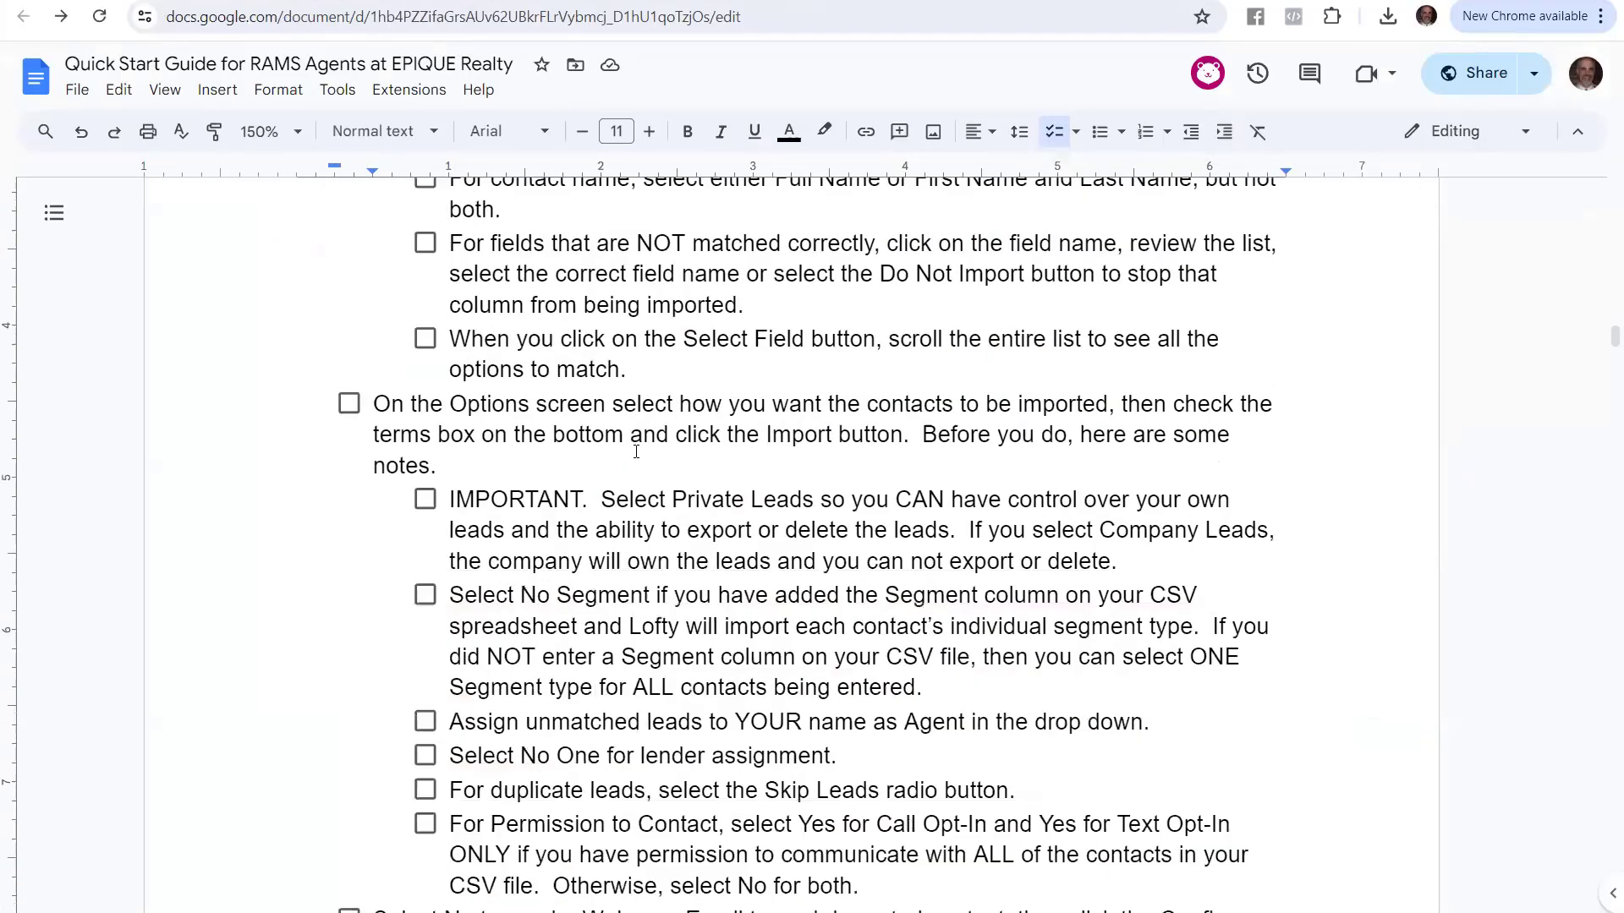
scroll(636, 452, down, 2)
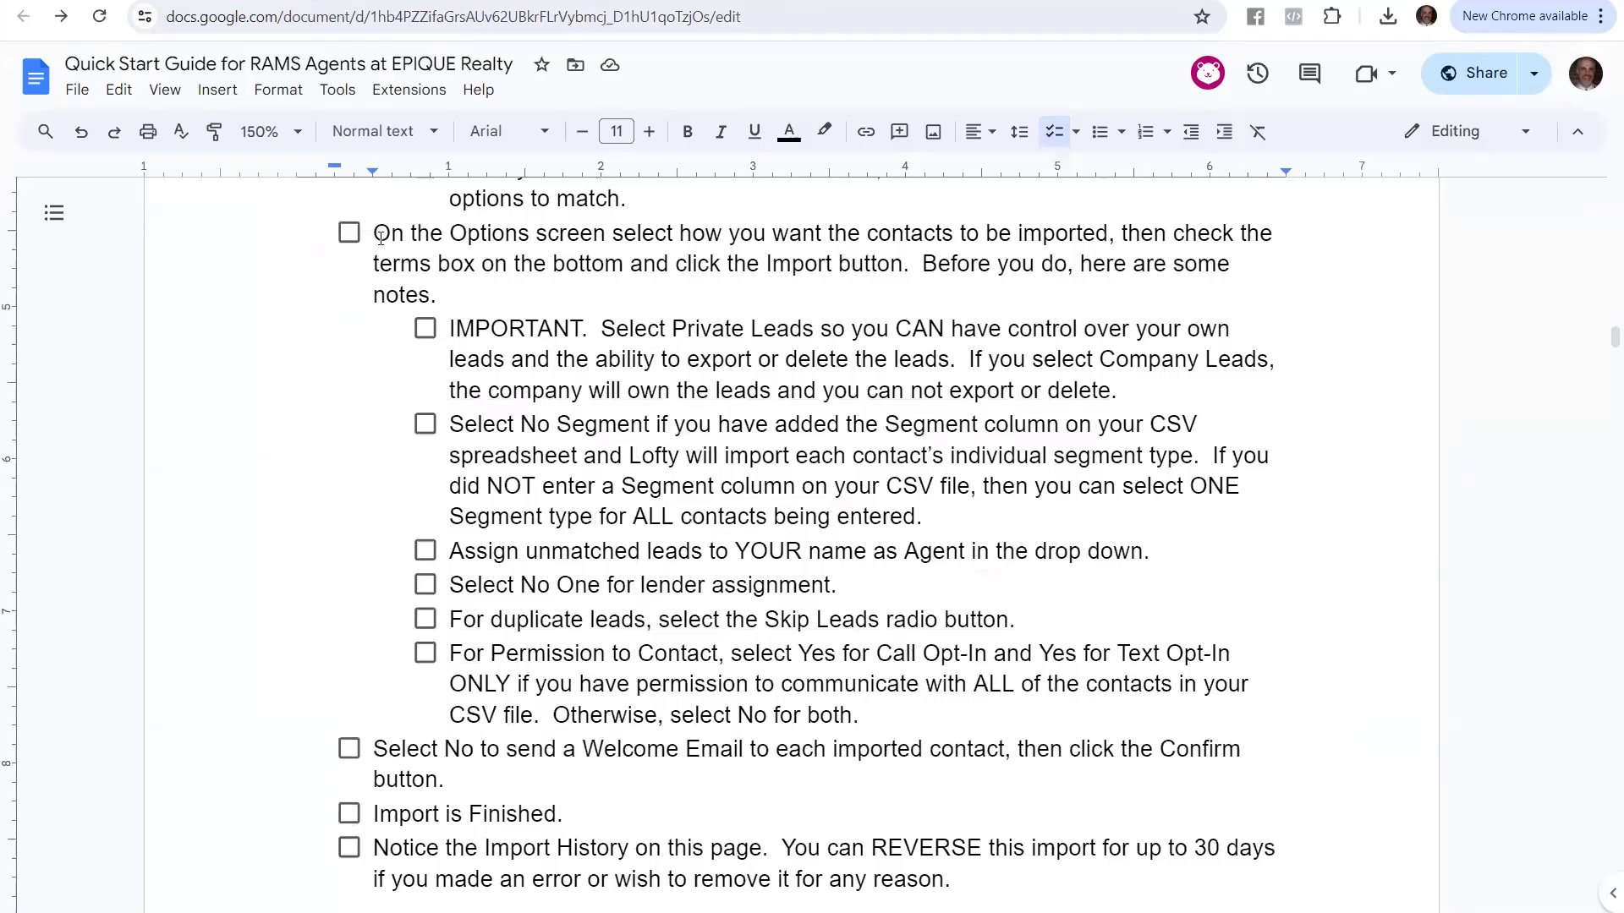
drag(380, 237, 1109, 240)
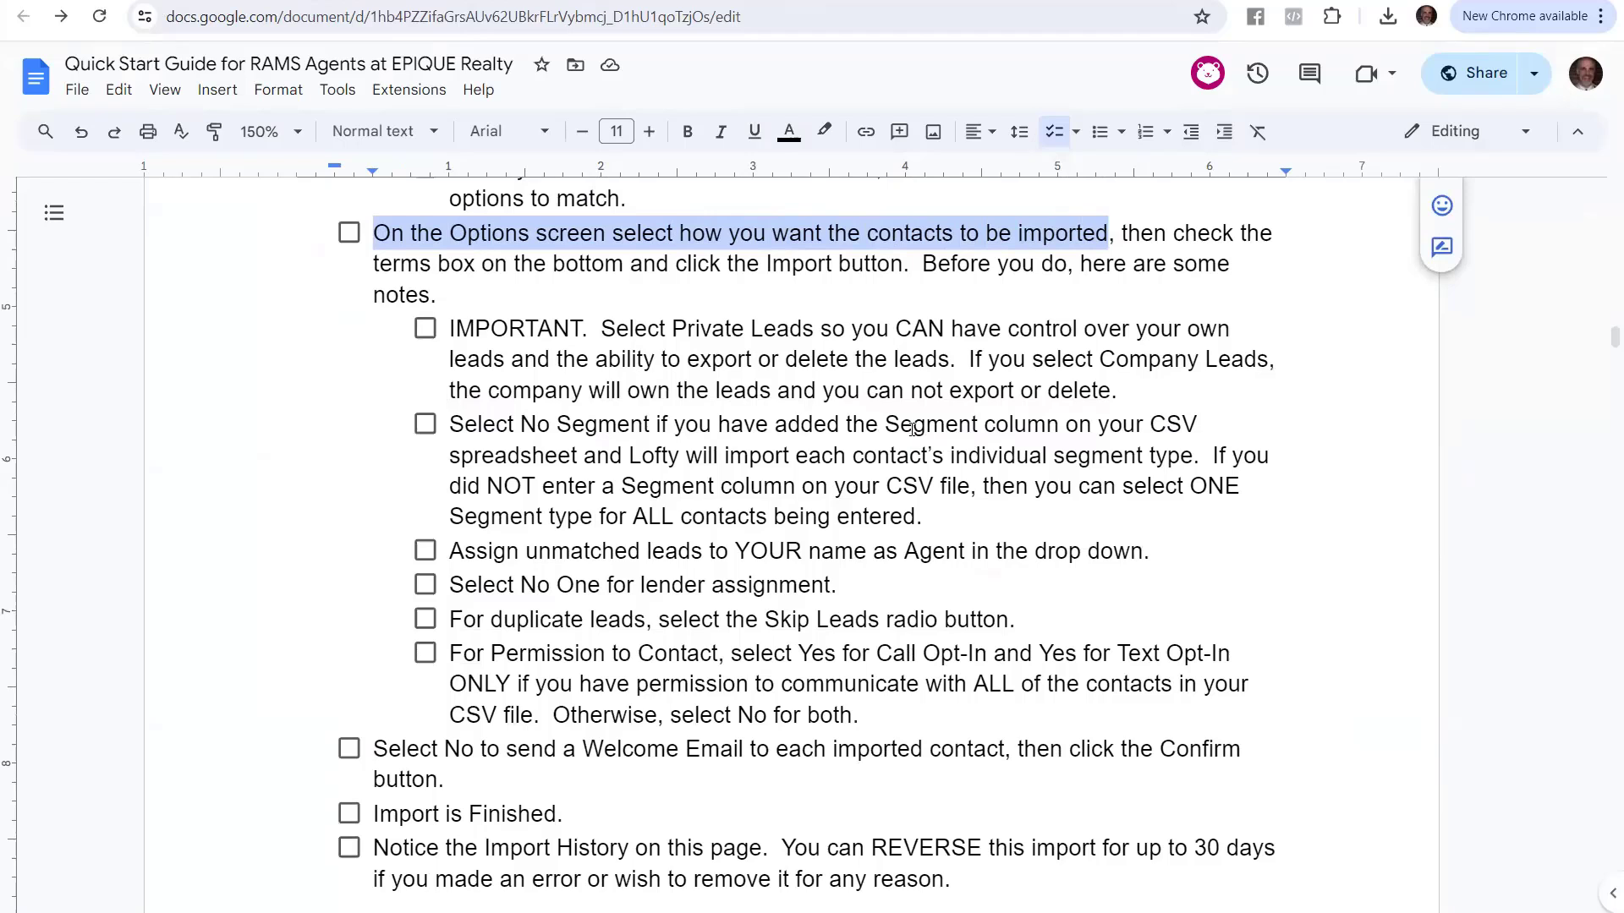
click(617, 358)
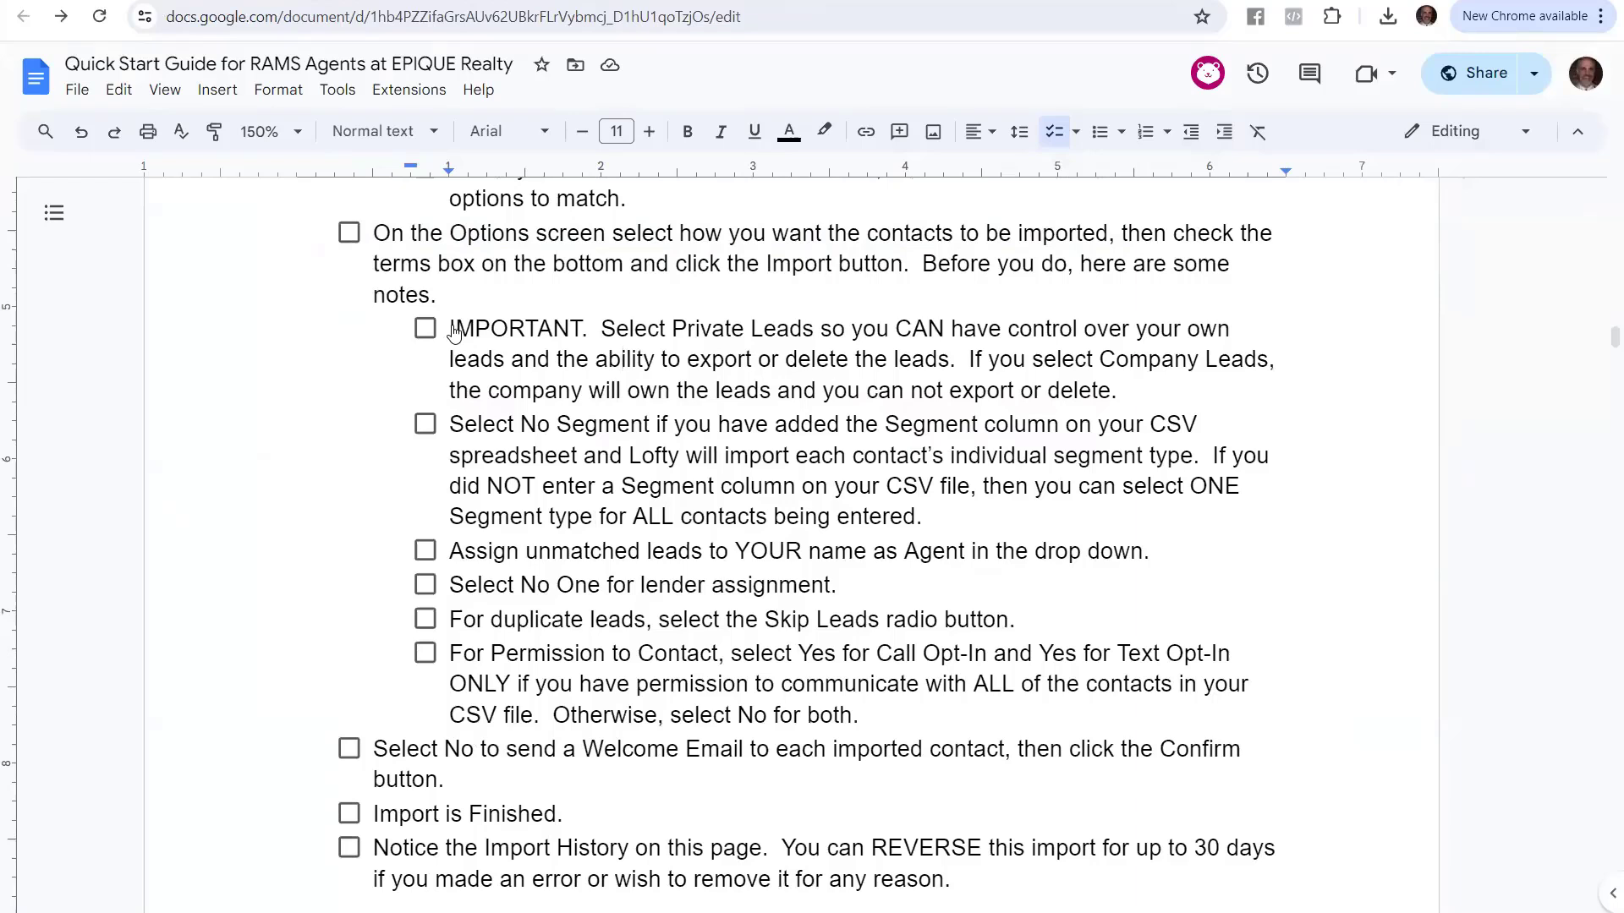
- Highlight Private Leads and Company Leads in turn in the guide's IMPORTANT note on lead ownership
drag(453, 331, 783, 331)
click(783, 332)
drag(673, 328, 806, 338)
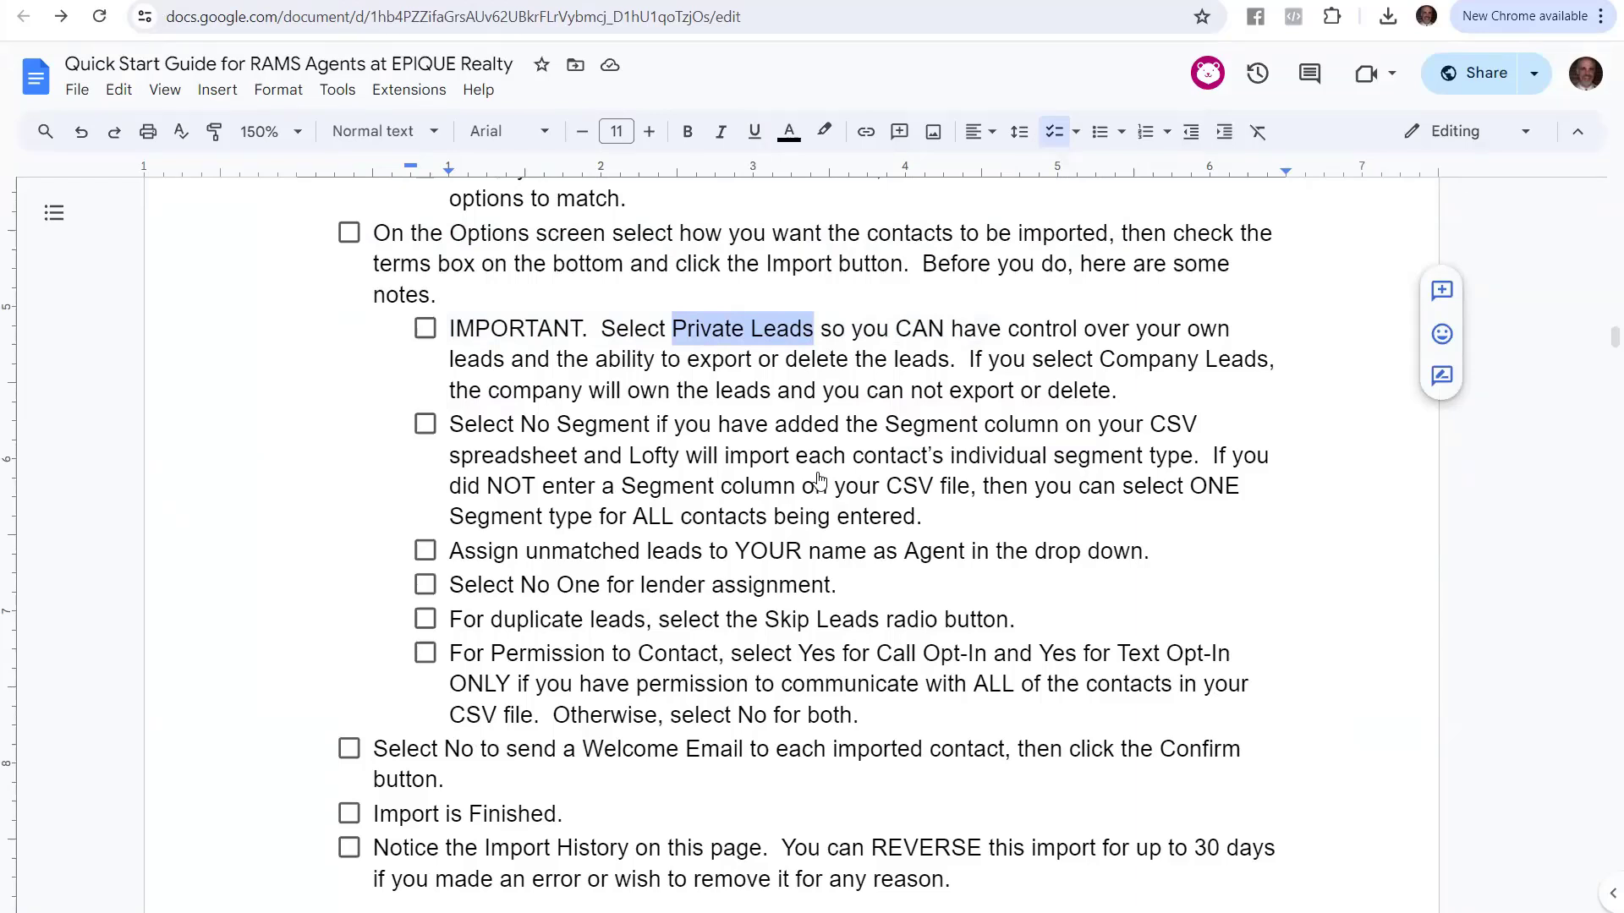
drag(1101, 362, 1268, 367)
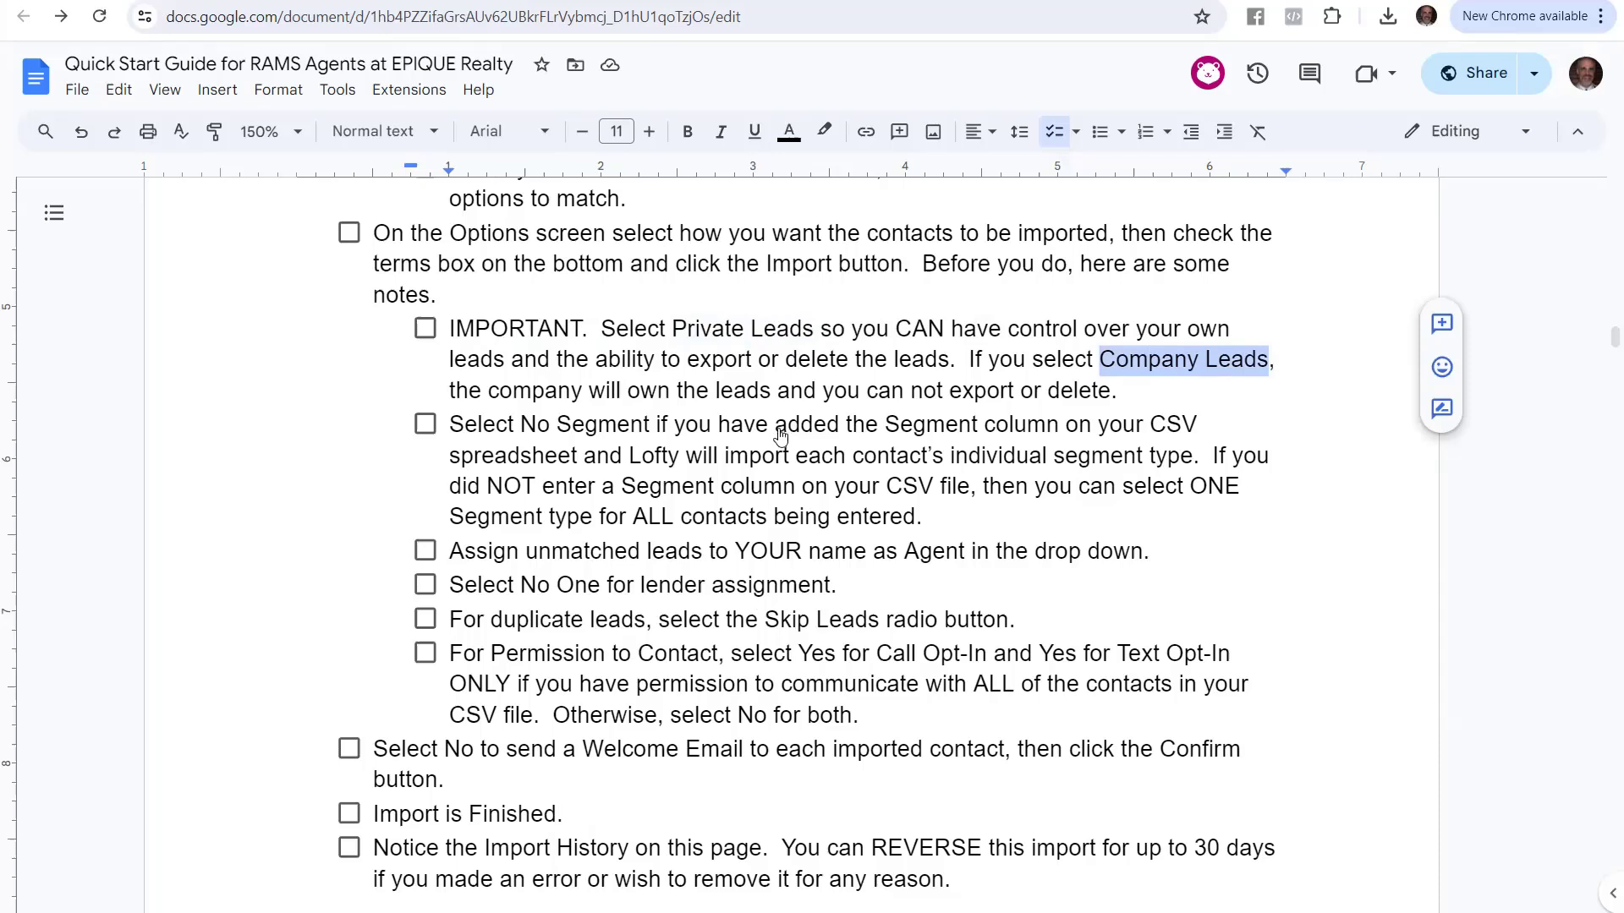
click(754, 395)
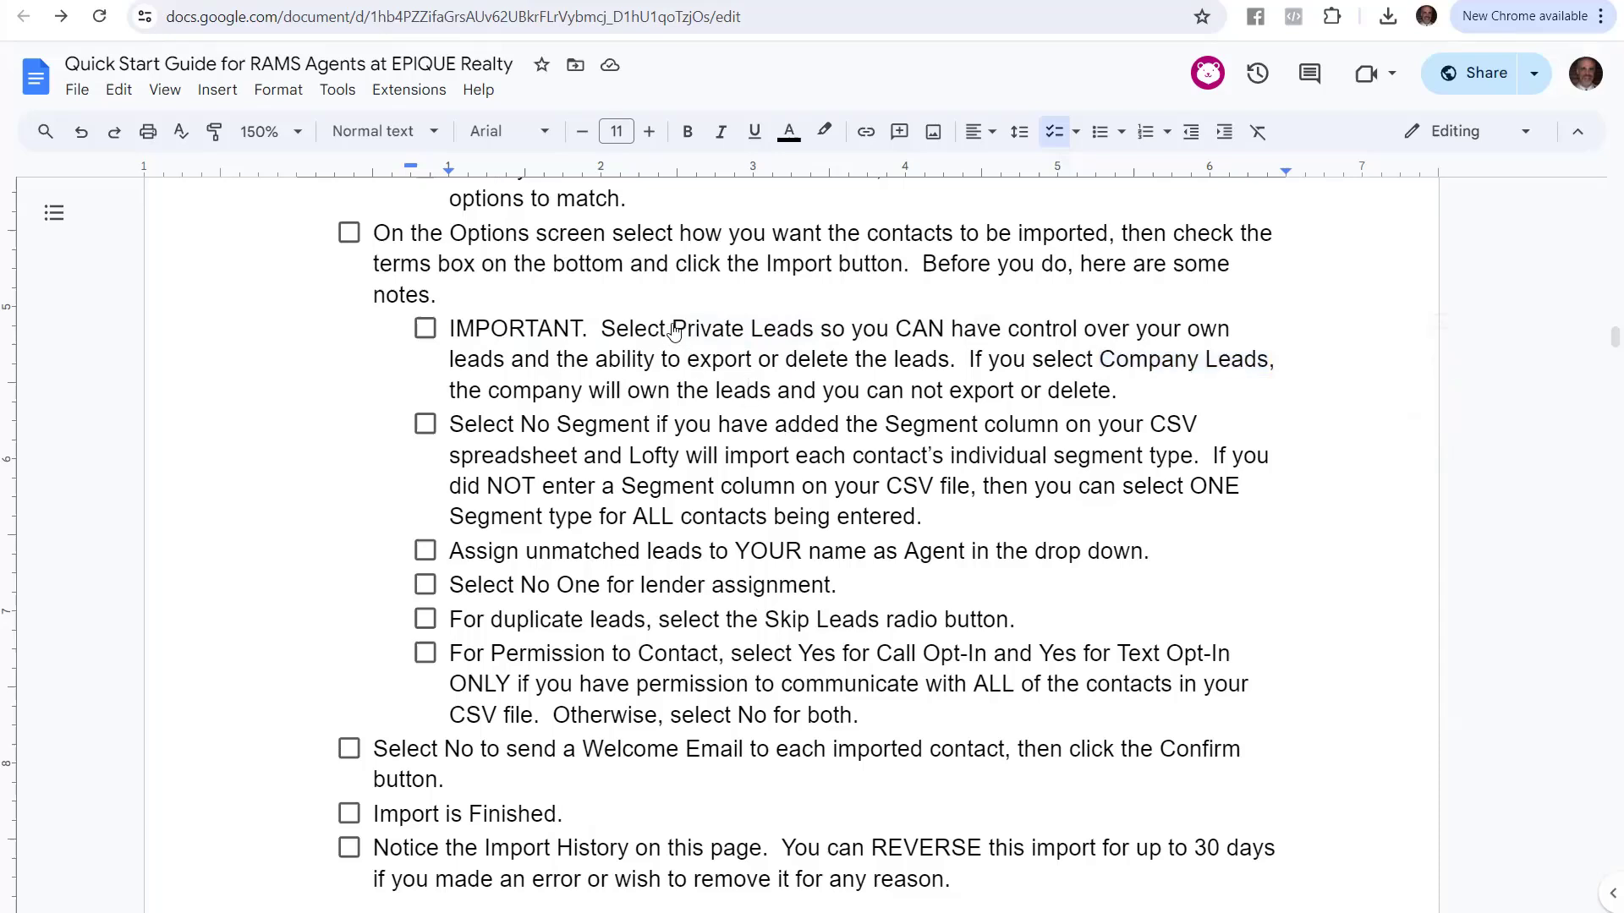
- Highlight Private Leads in the guide's IMPORTANT note, then switch to Lofty and highlight the "Set the leads imported as" option
drag(672, 332, 818, 341)
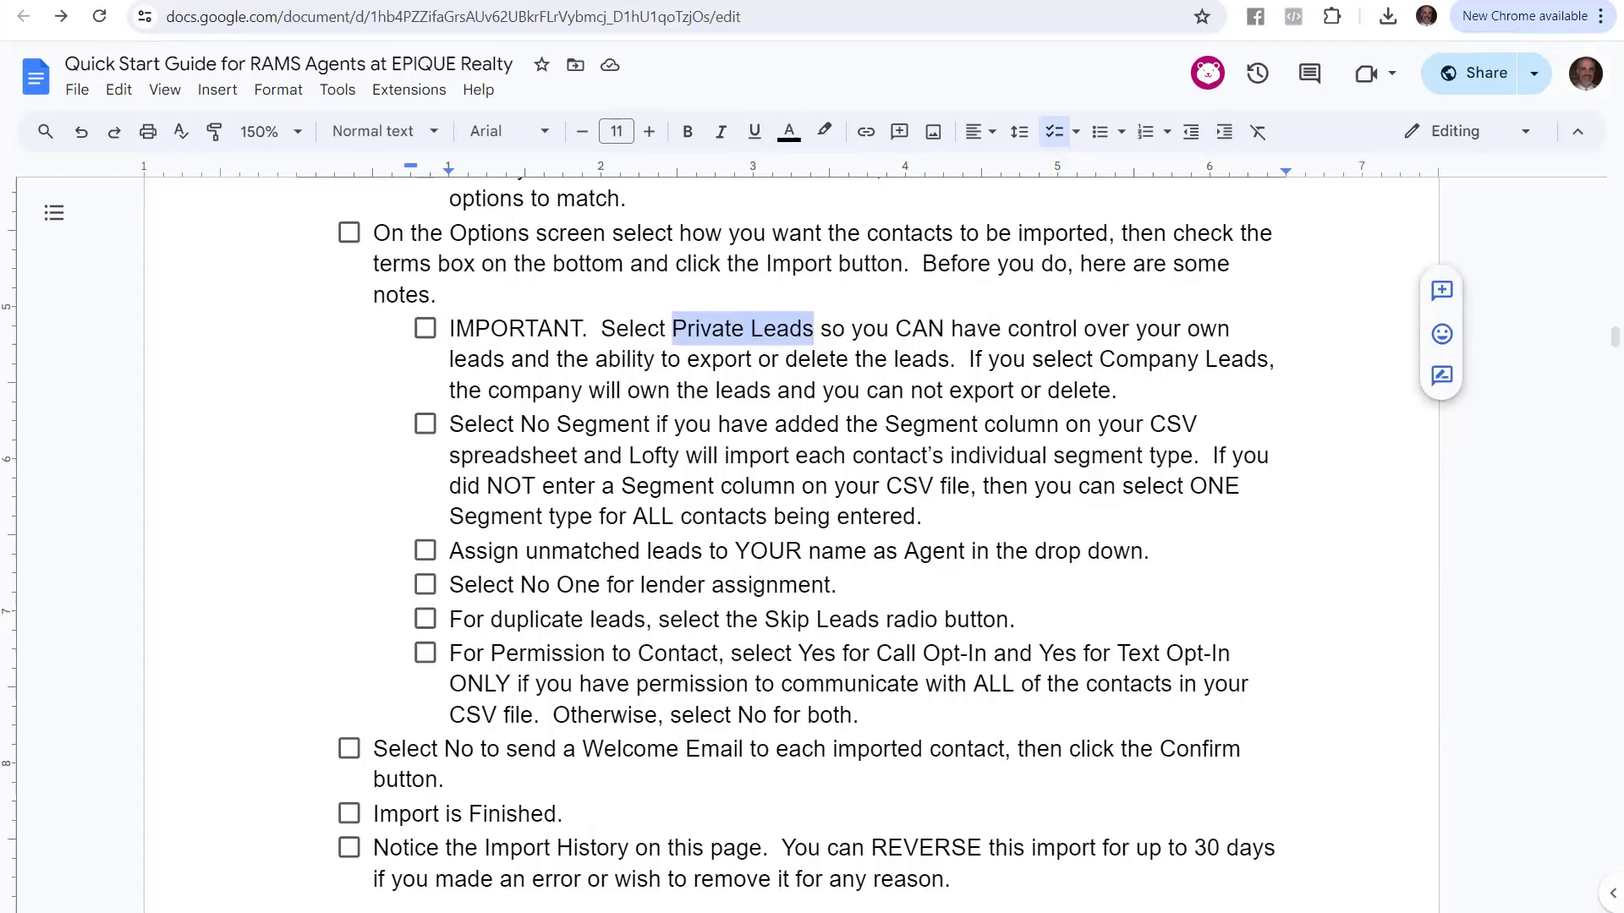
click(627, 0)
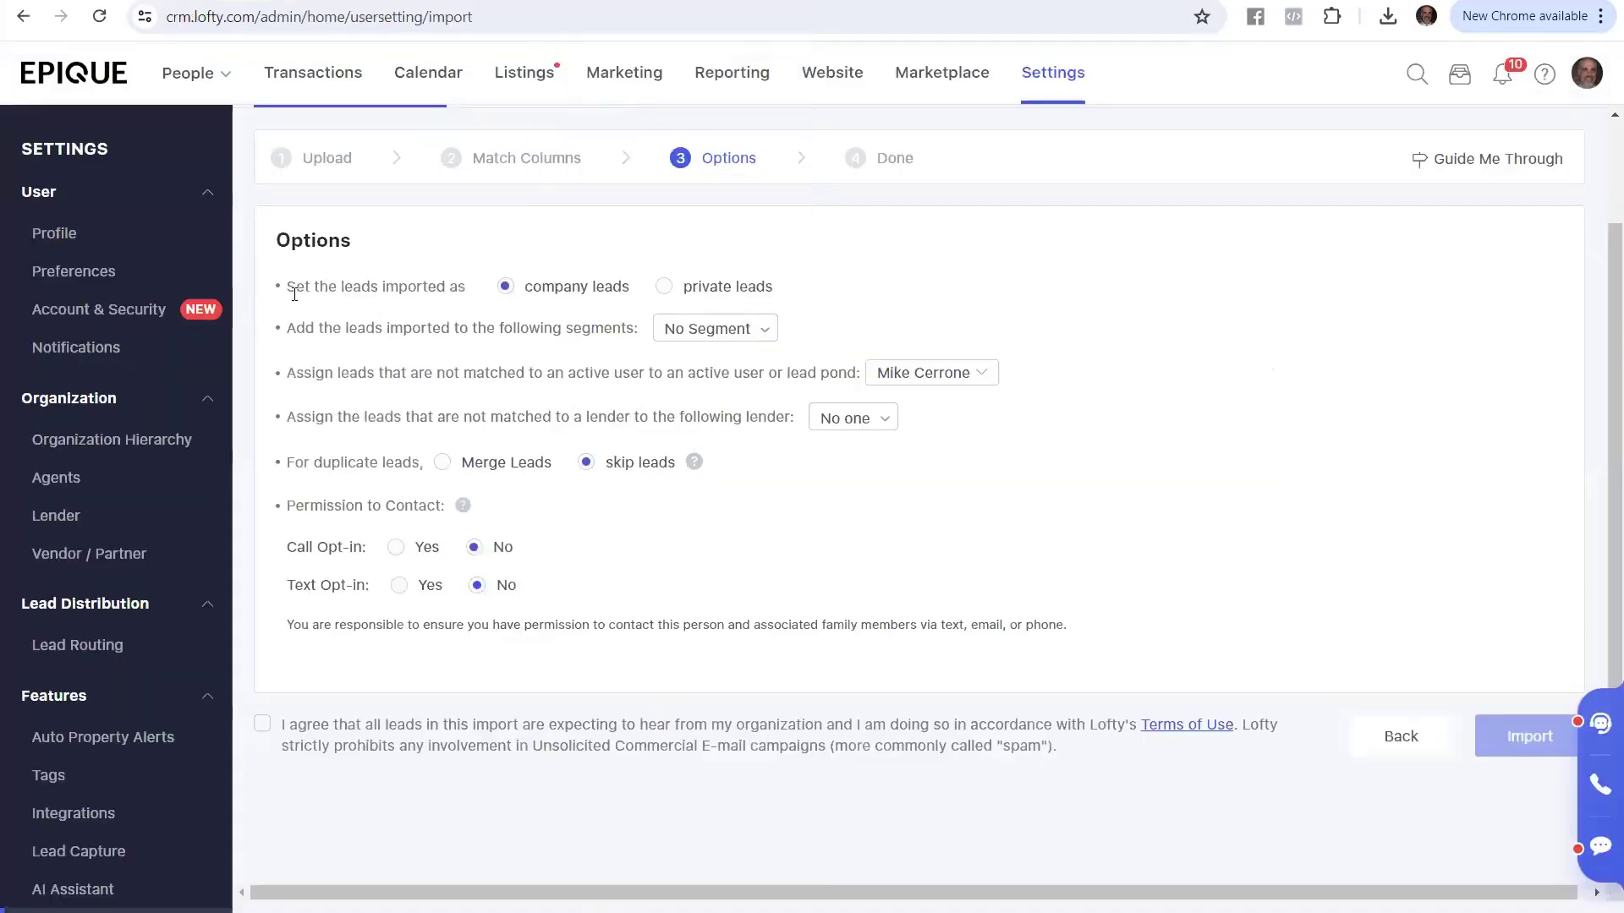
drag(296, 287, 463, 279)
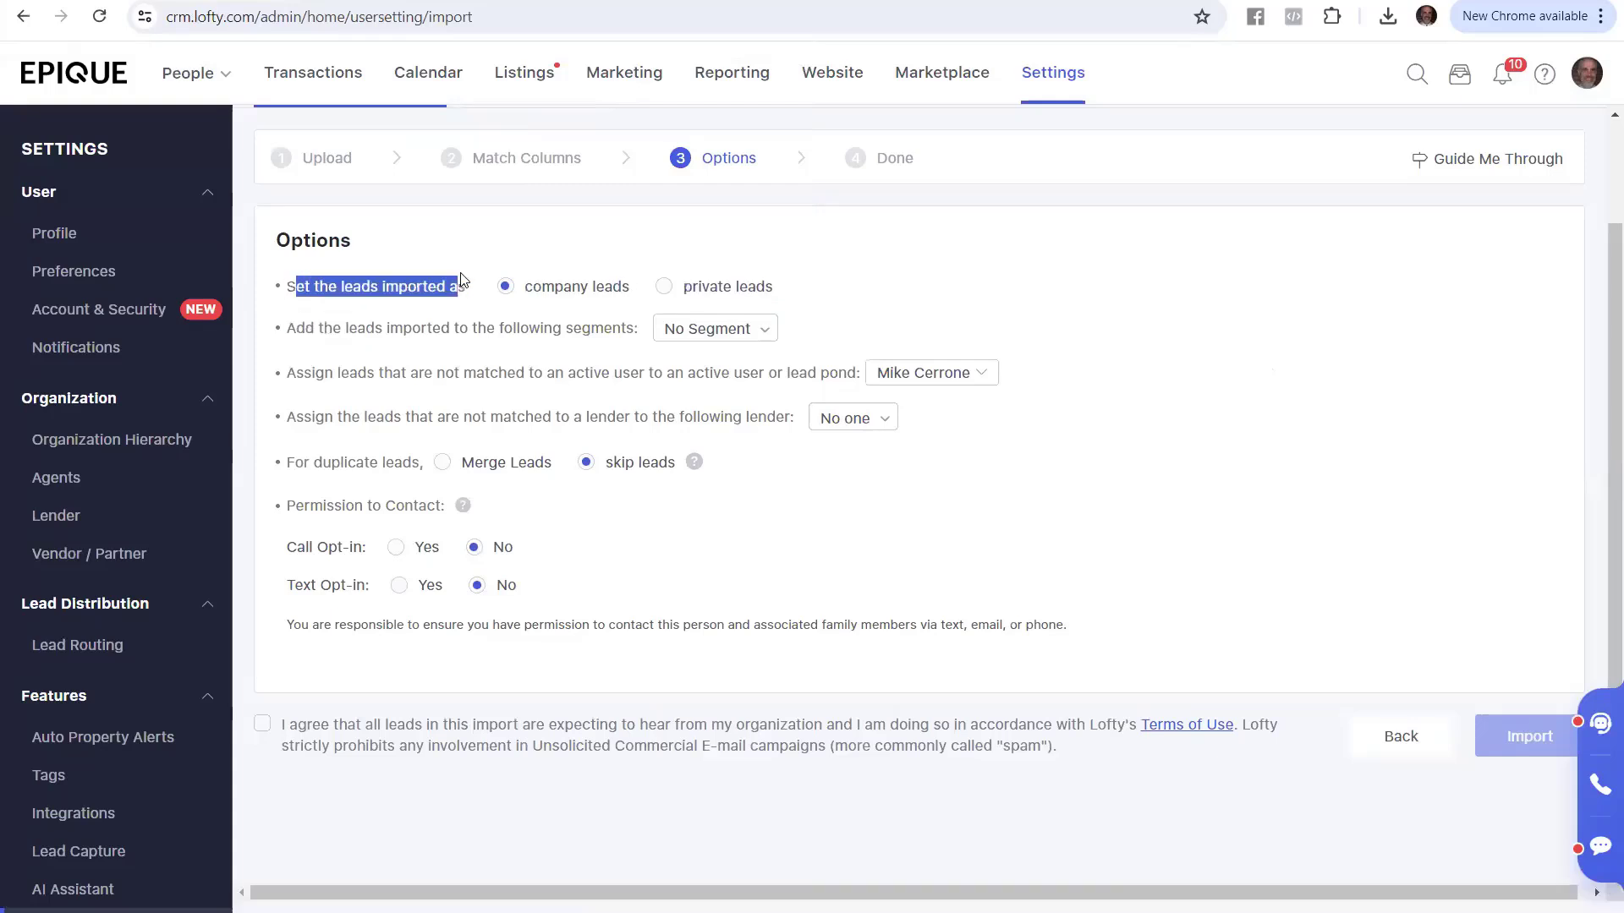
click(596, 226)
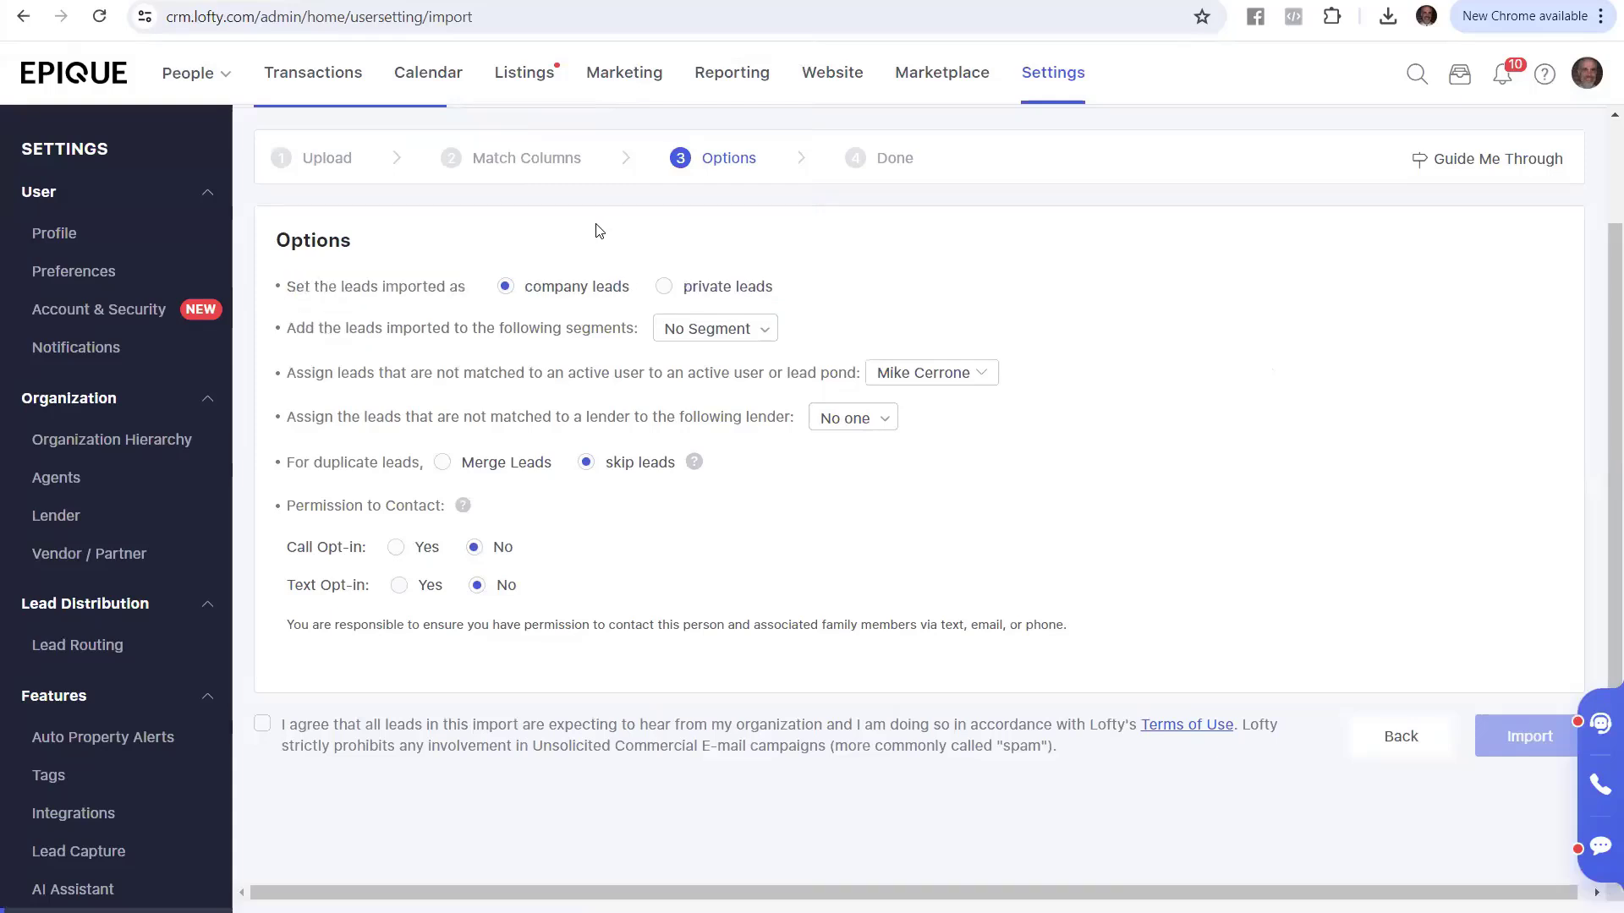
- Set the leads to import as private leads, comparing the choice with company leads
click(666, 288)
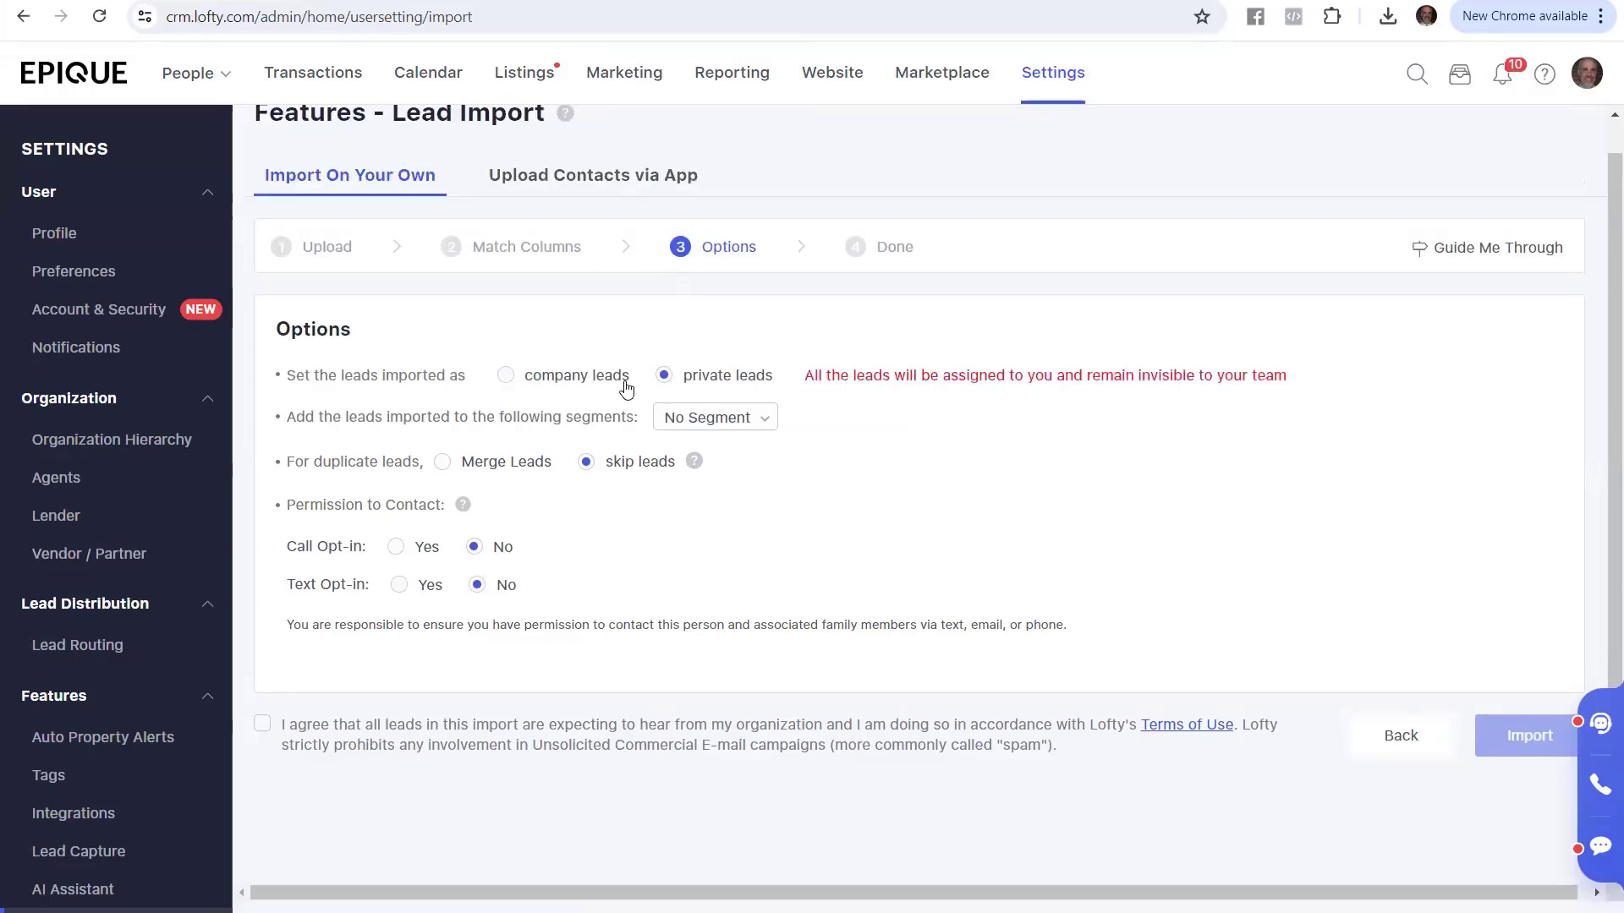
click(506, 376)
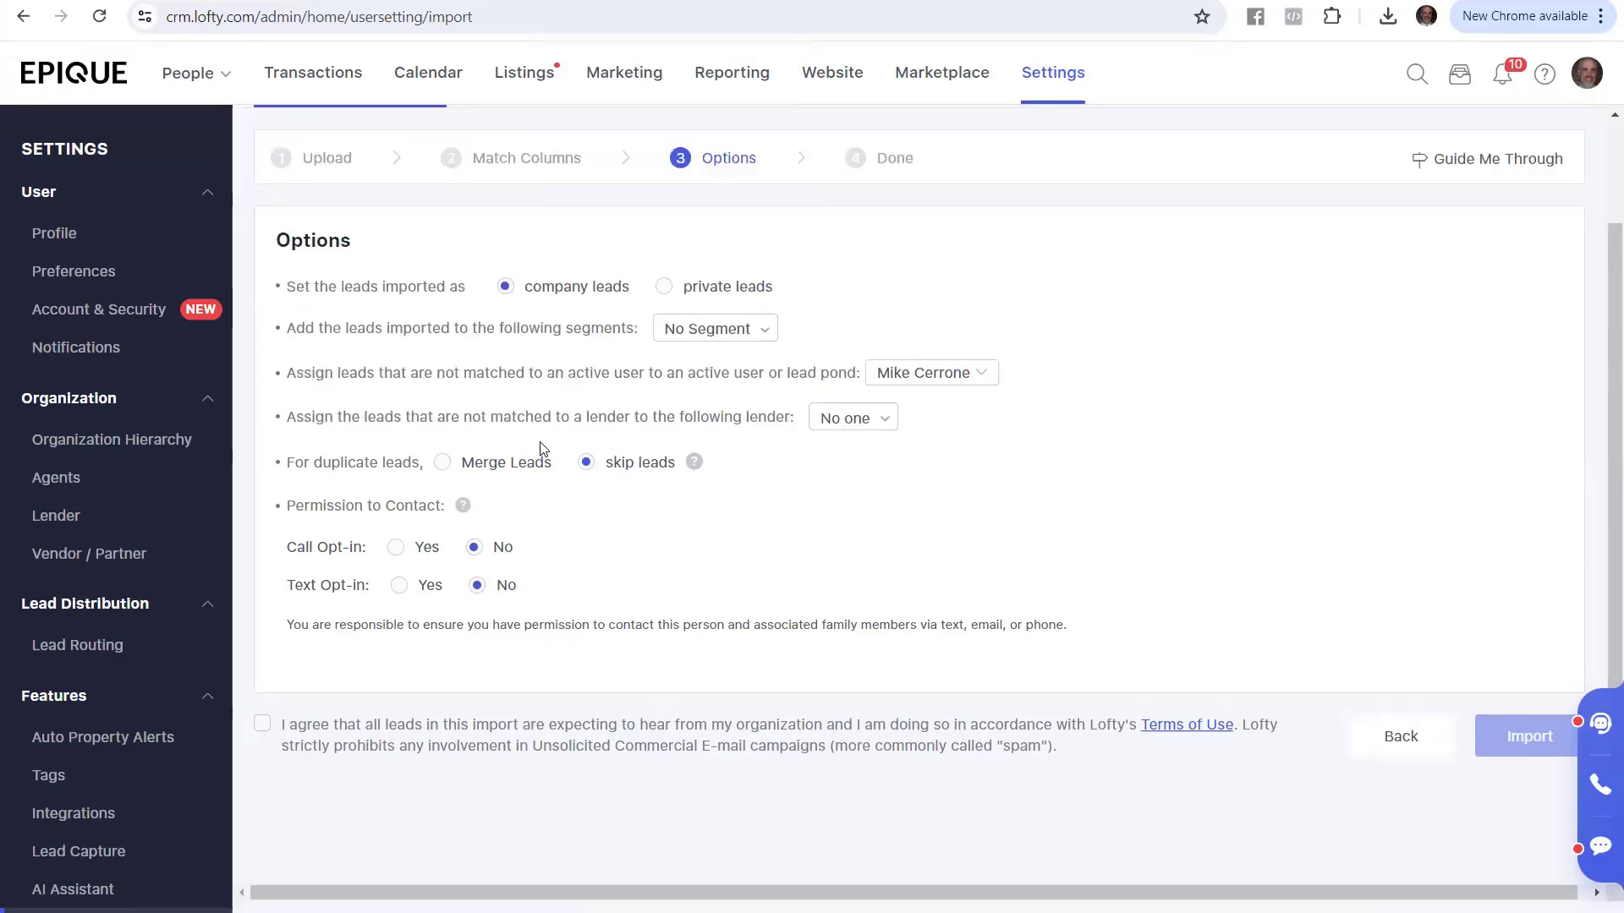
click(666, 289)
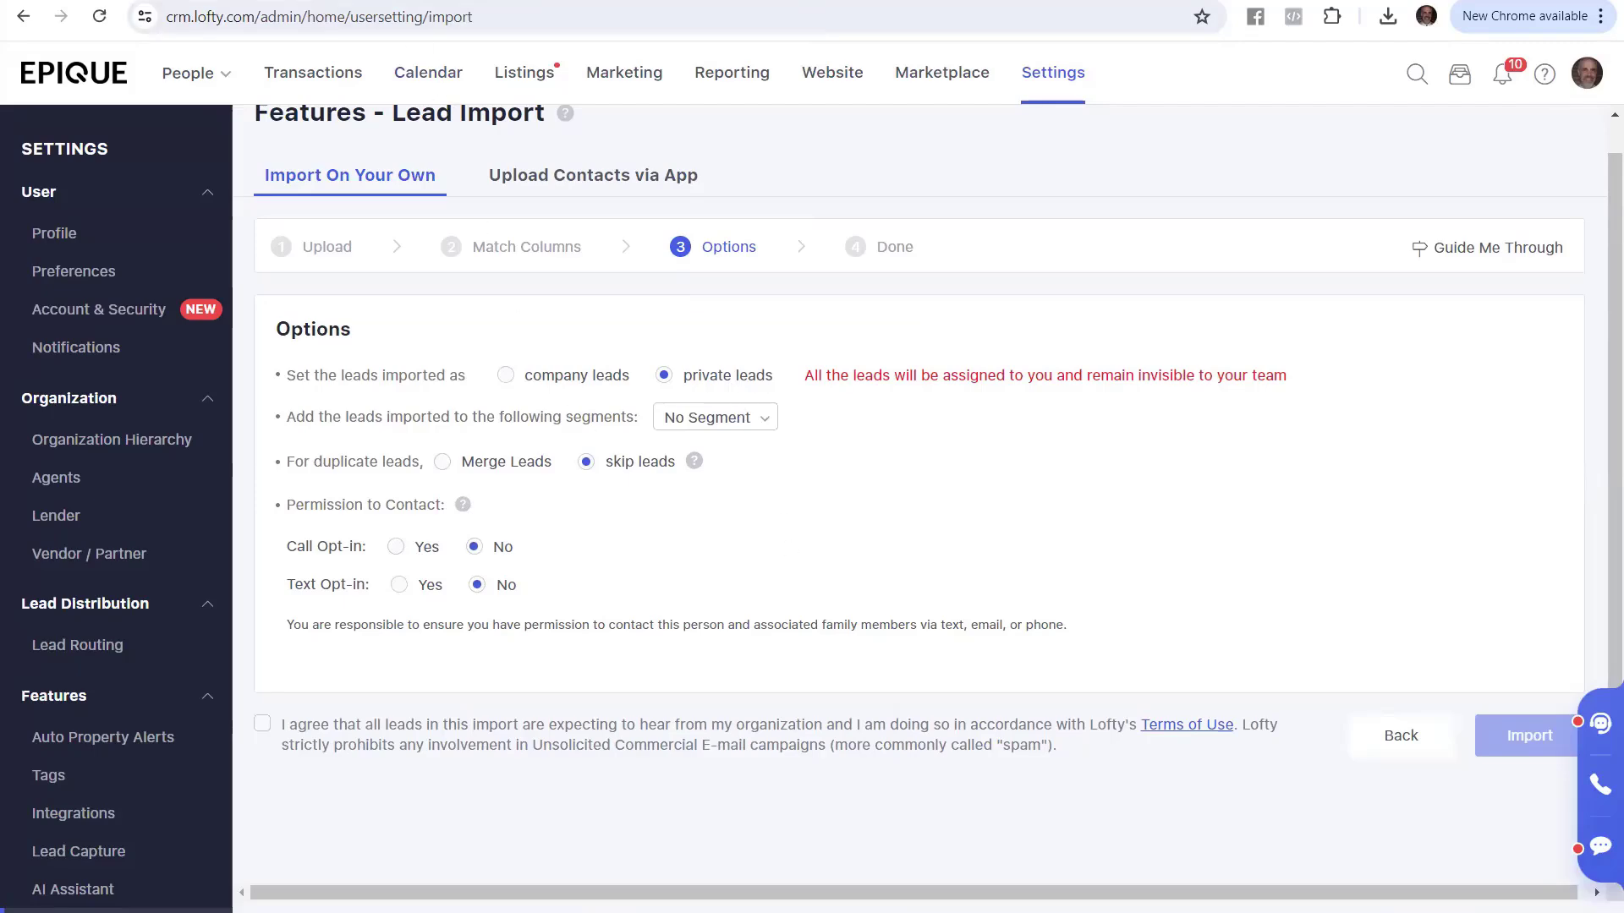
- Switch to the Quick Start Guide document and highlight the start of the Select No Segment instruction
click(346, 1)
click(665, 428)
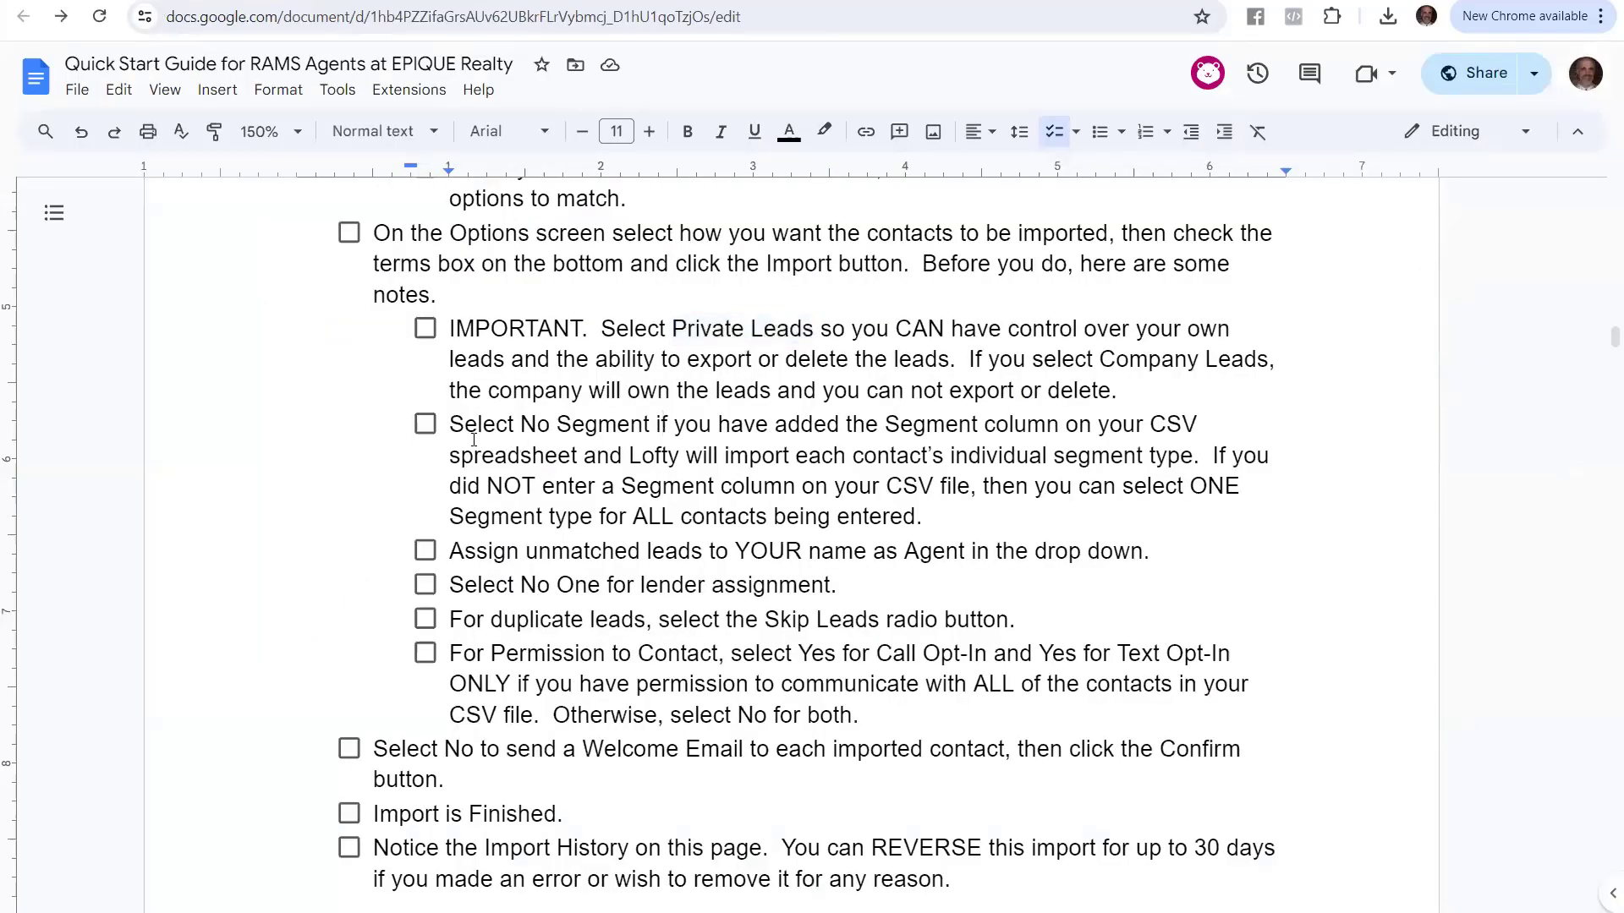
drag(449, 424, 697, 428)
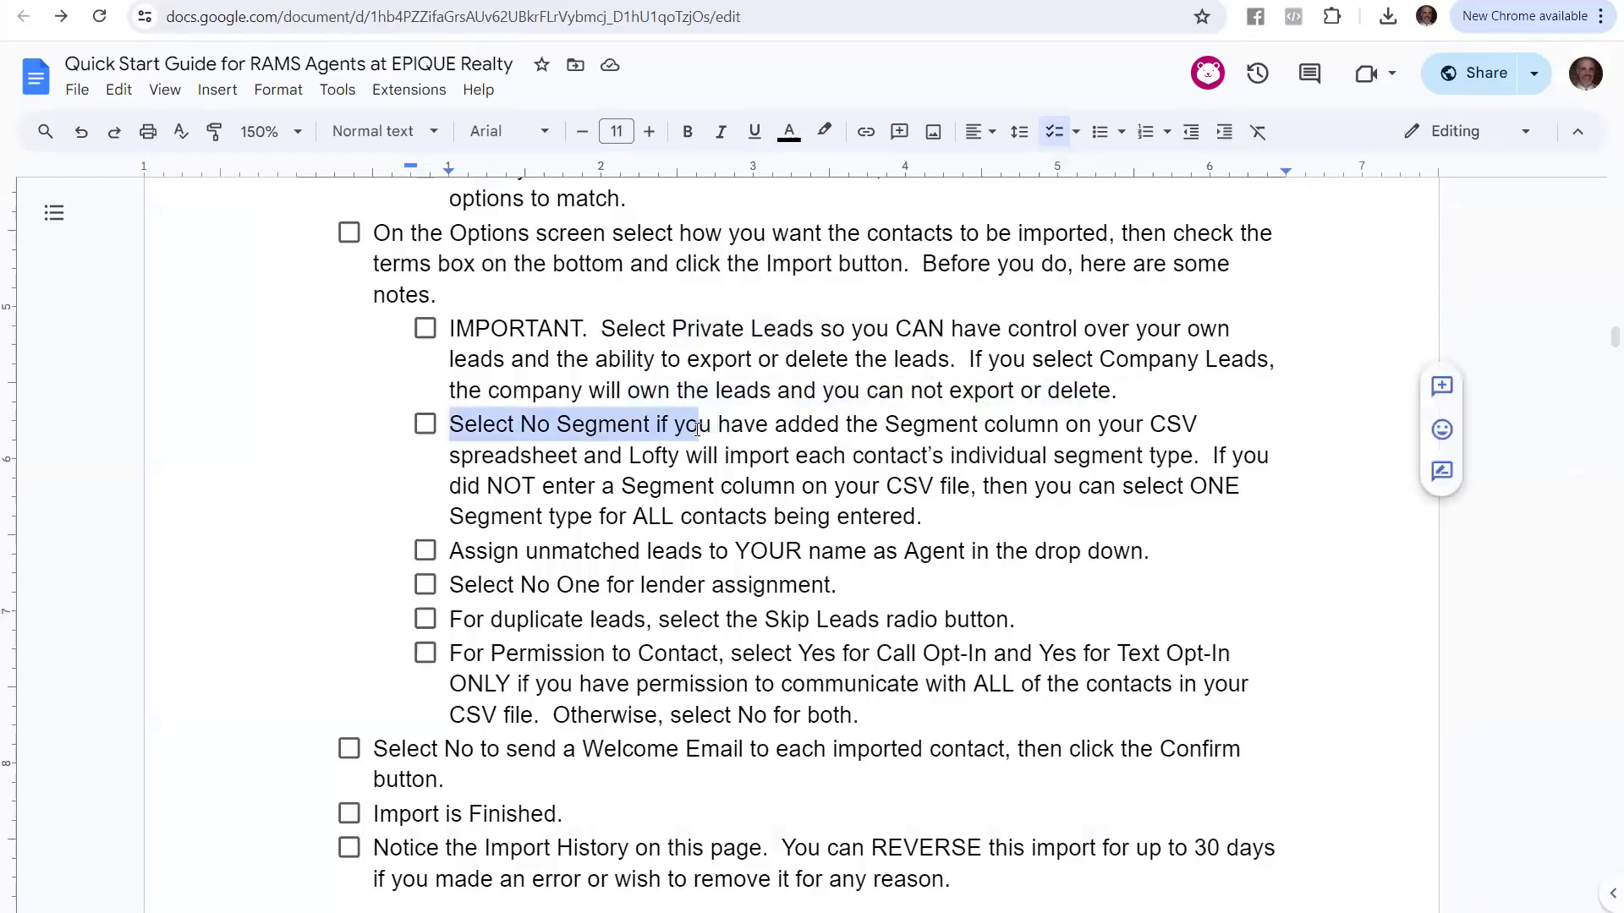
- Check the SEGMENT column in the contacts spreadsheet, then compare the guide's segment instruction with the segment option in Lofty
click(423, 1)
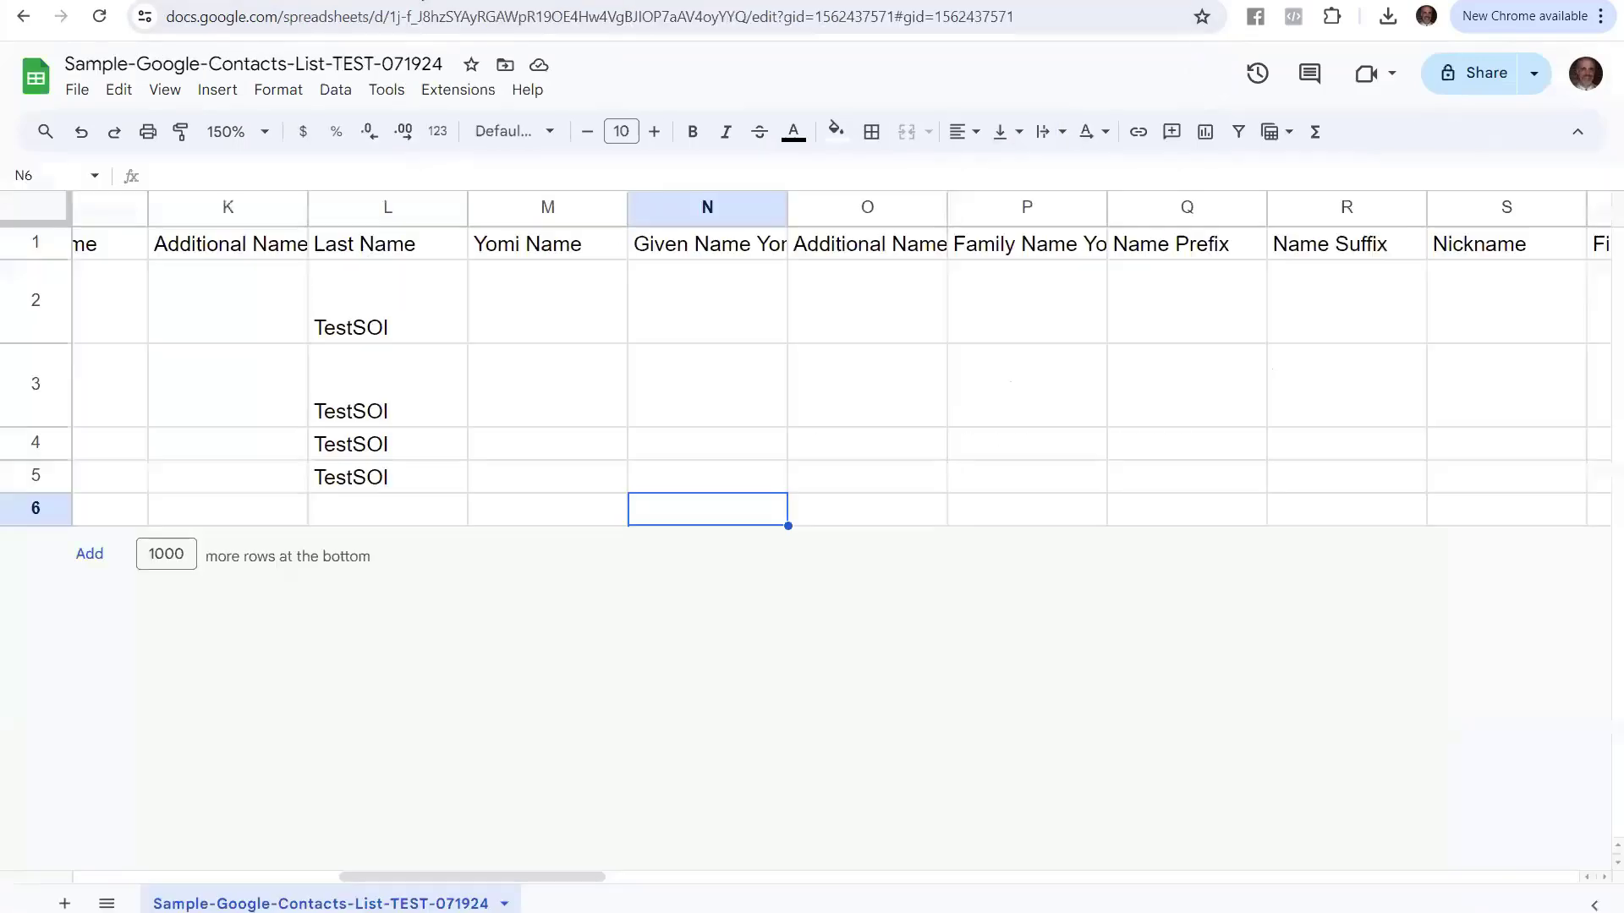
drag(519, 879, 253, 879)
click(464, 243)
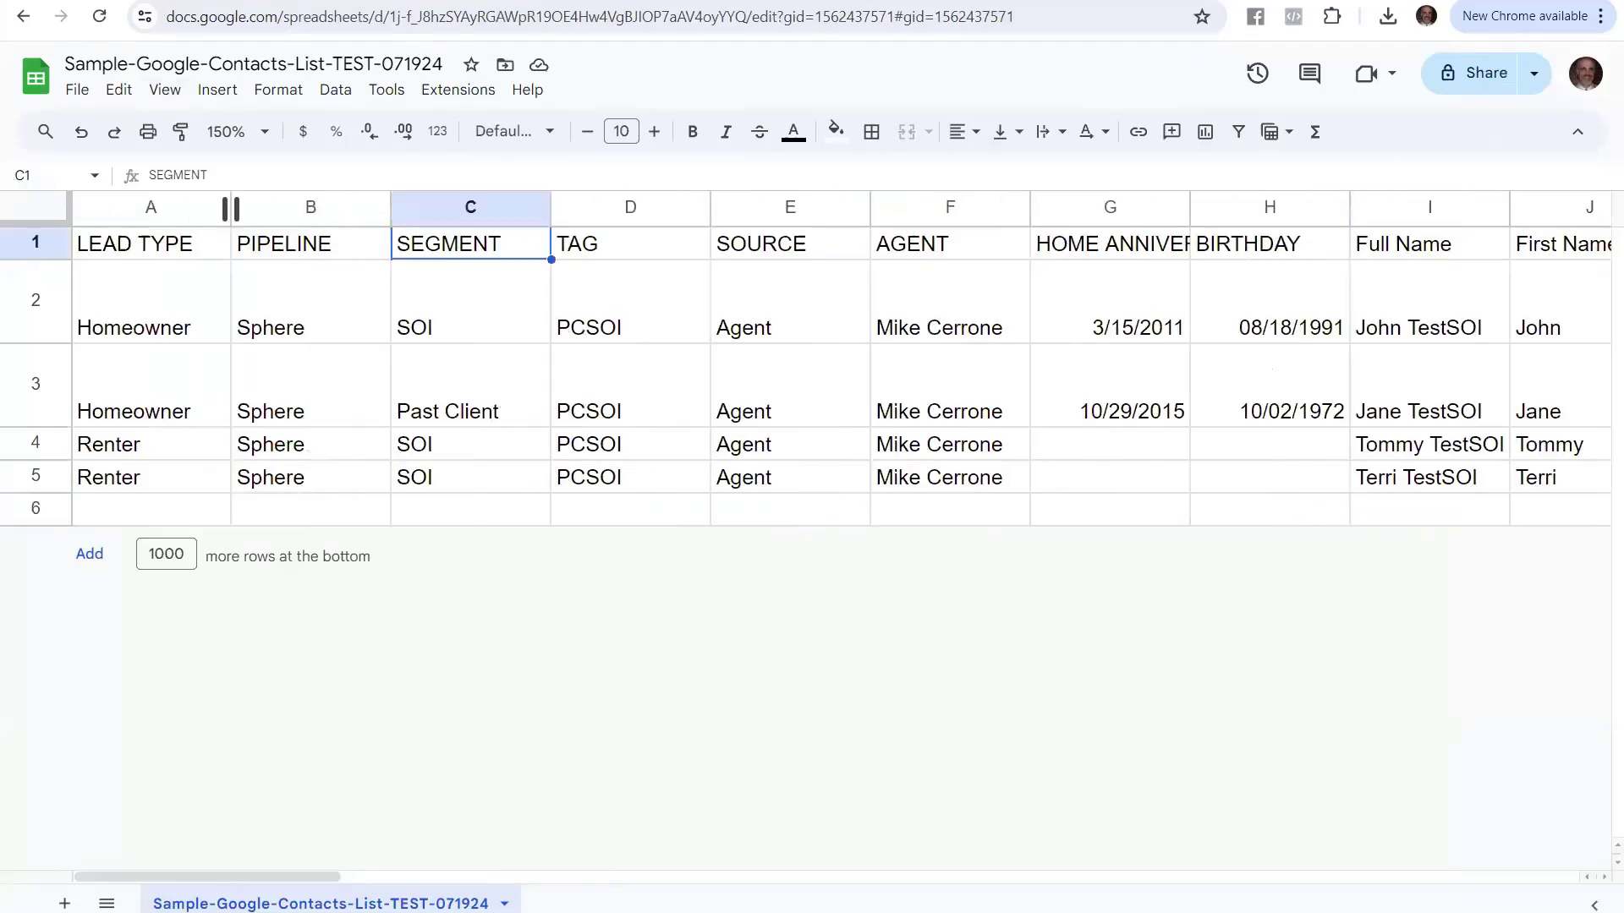
click(224, 1)
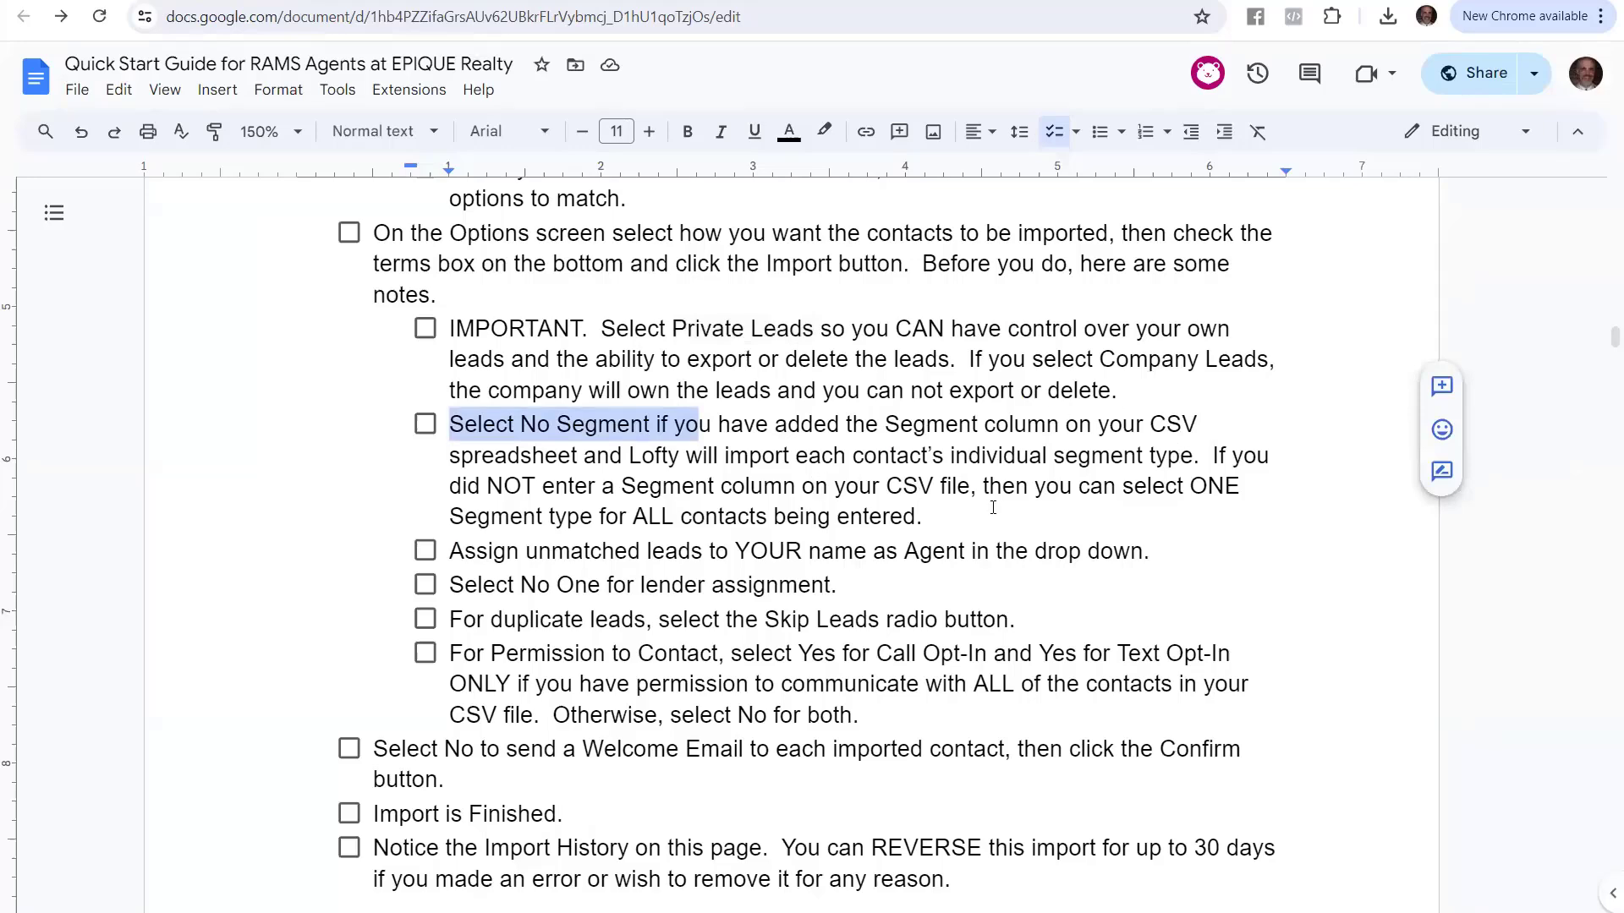
click(676, 1)
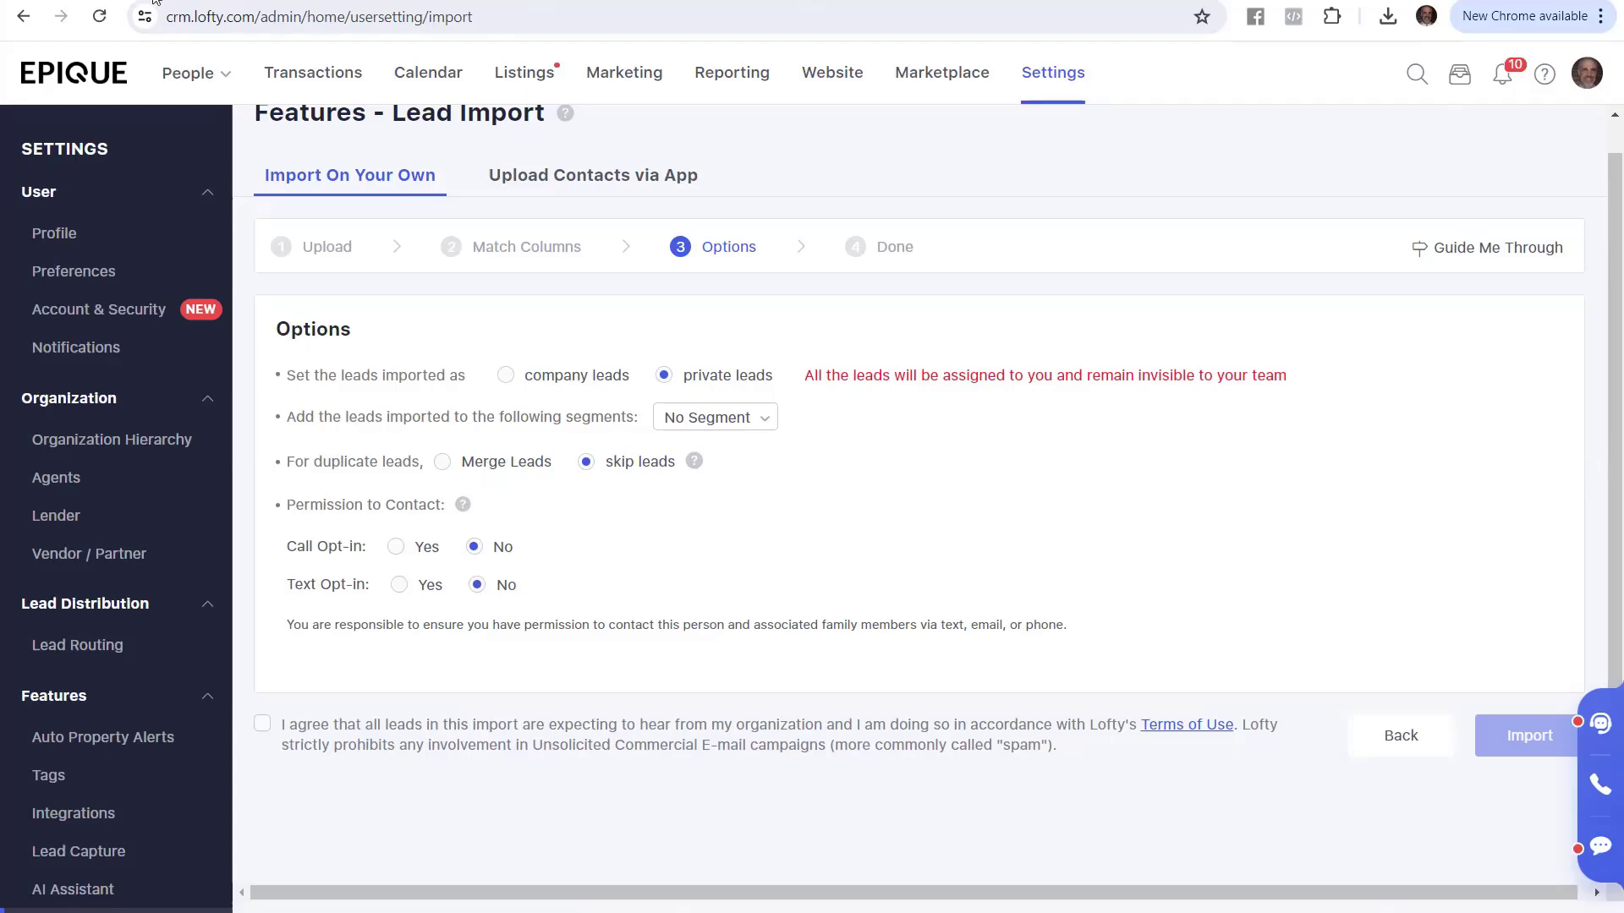
key(ctrl+Tab)
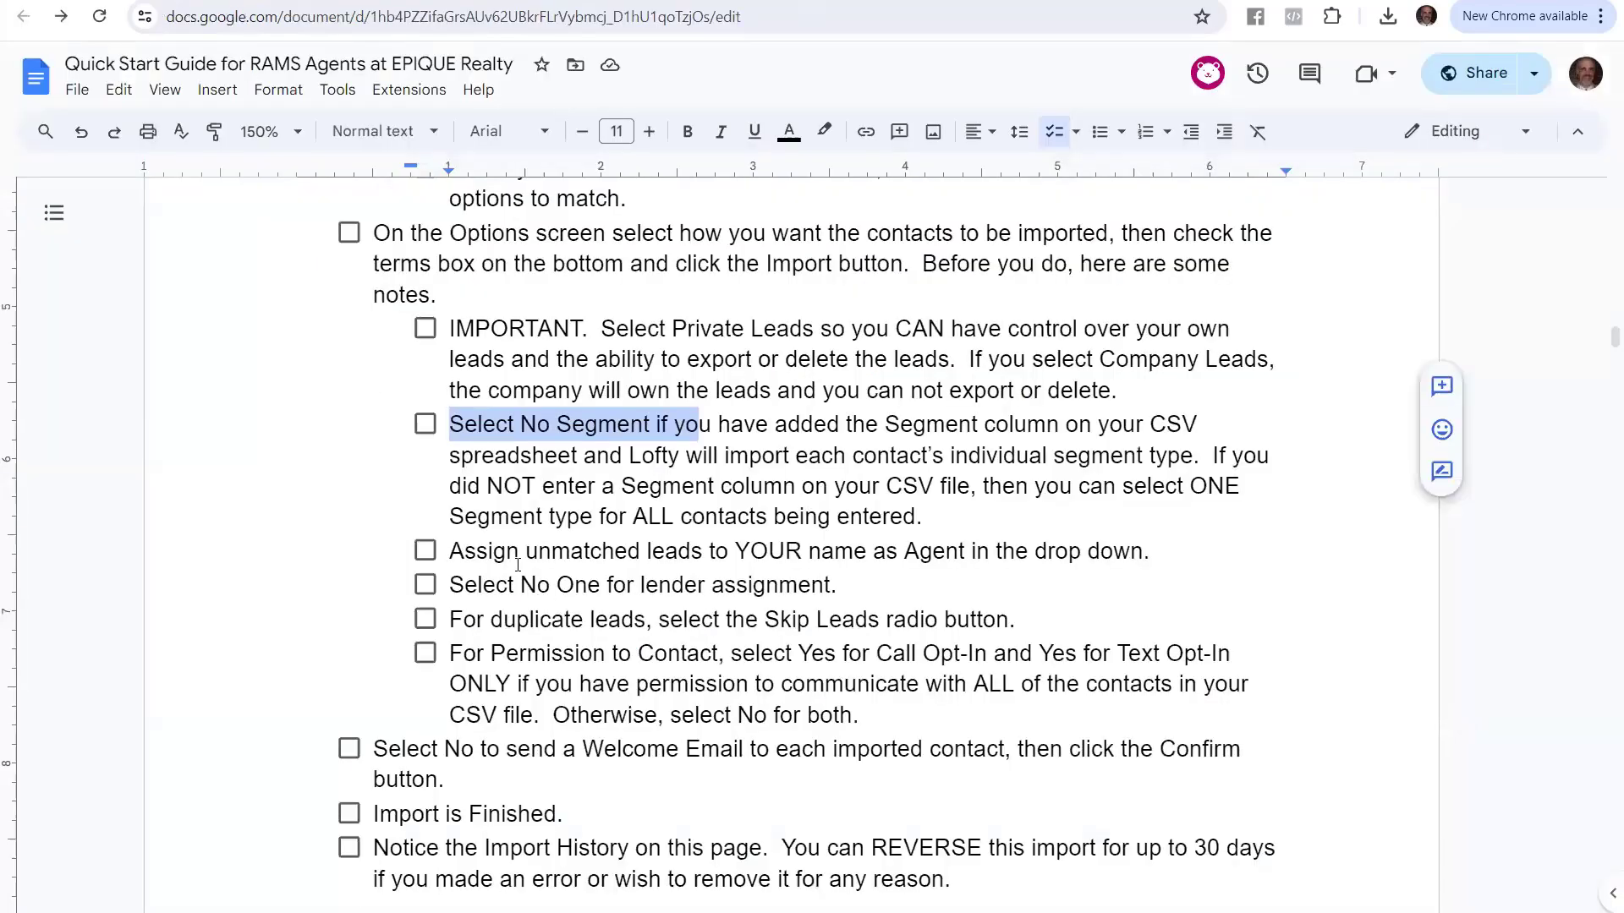
- Highlight the guide's notes on duplicate leads, assigning unmatched leads to an agent, and selecting No One for lender assignment
click(585, 548)
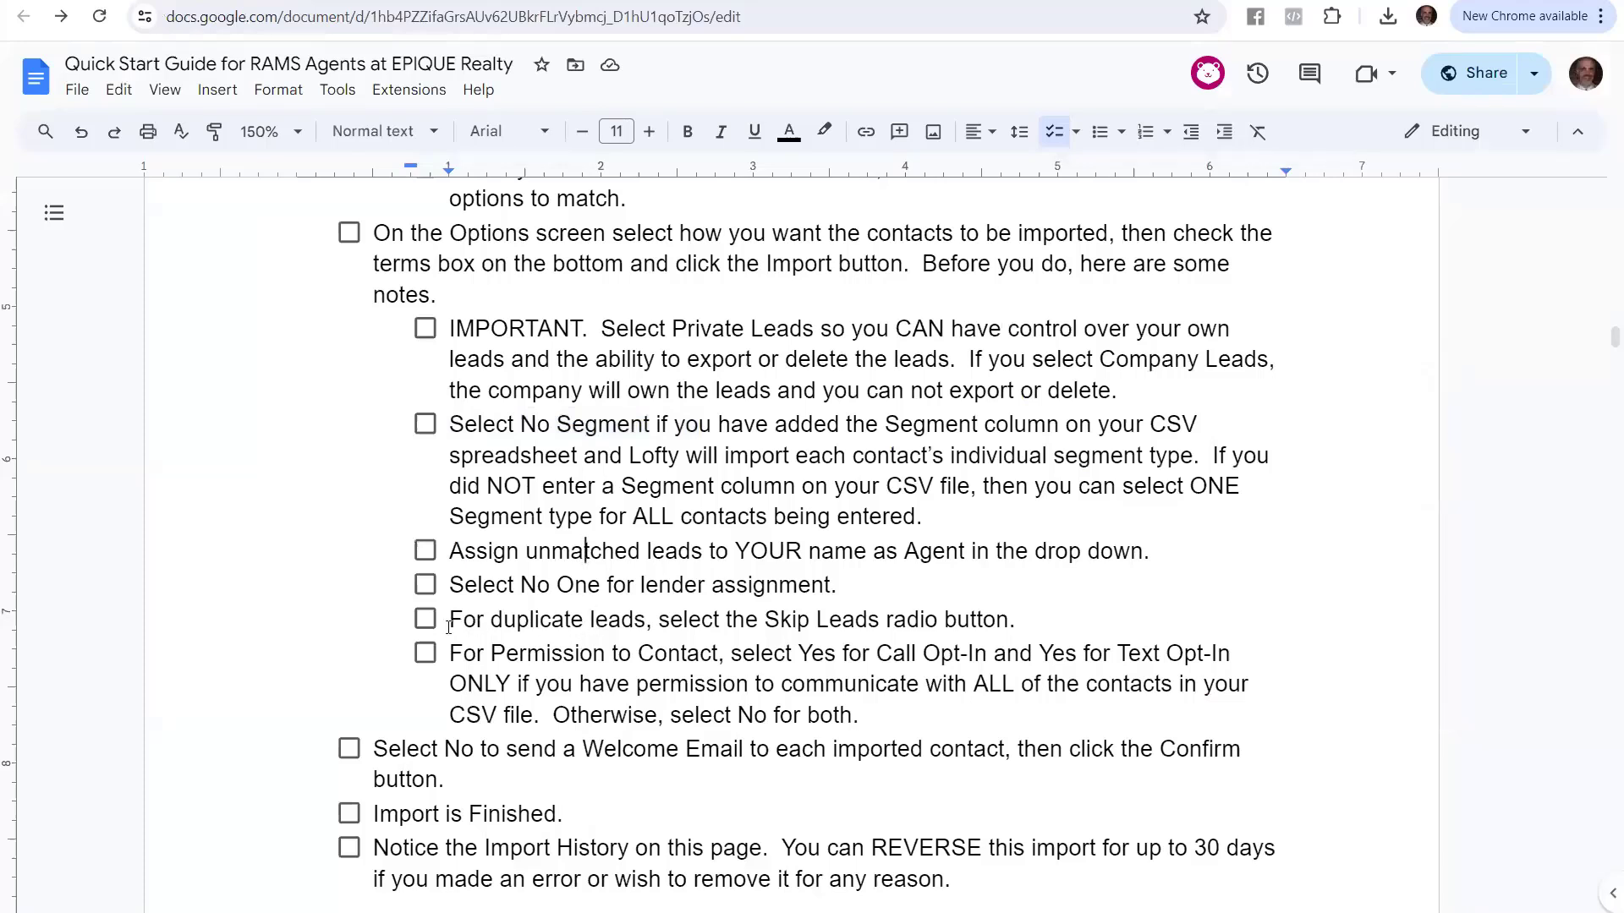
mouse_move(448, 624)
mouse_down()
mouse_move(1008, 620)
mouse_move(465, 620)
mouse_up()
click(825, 624)
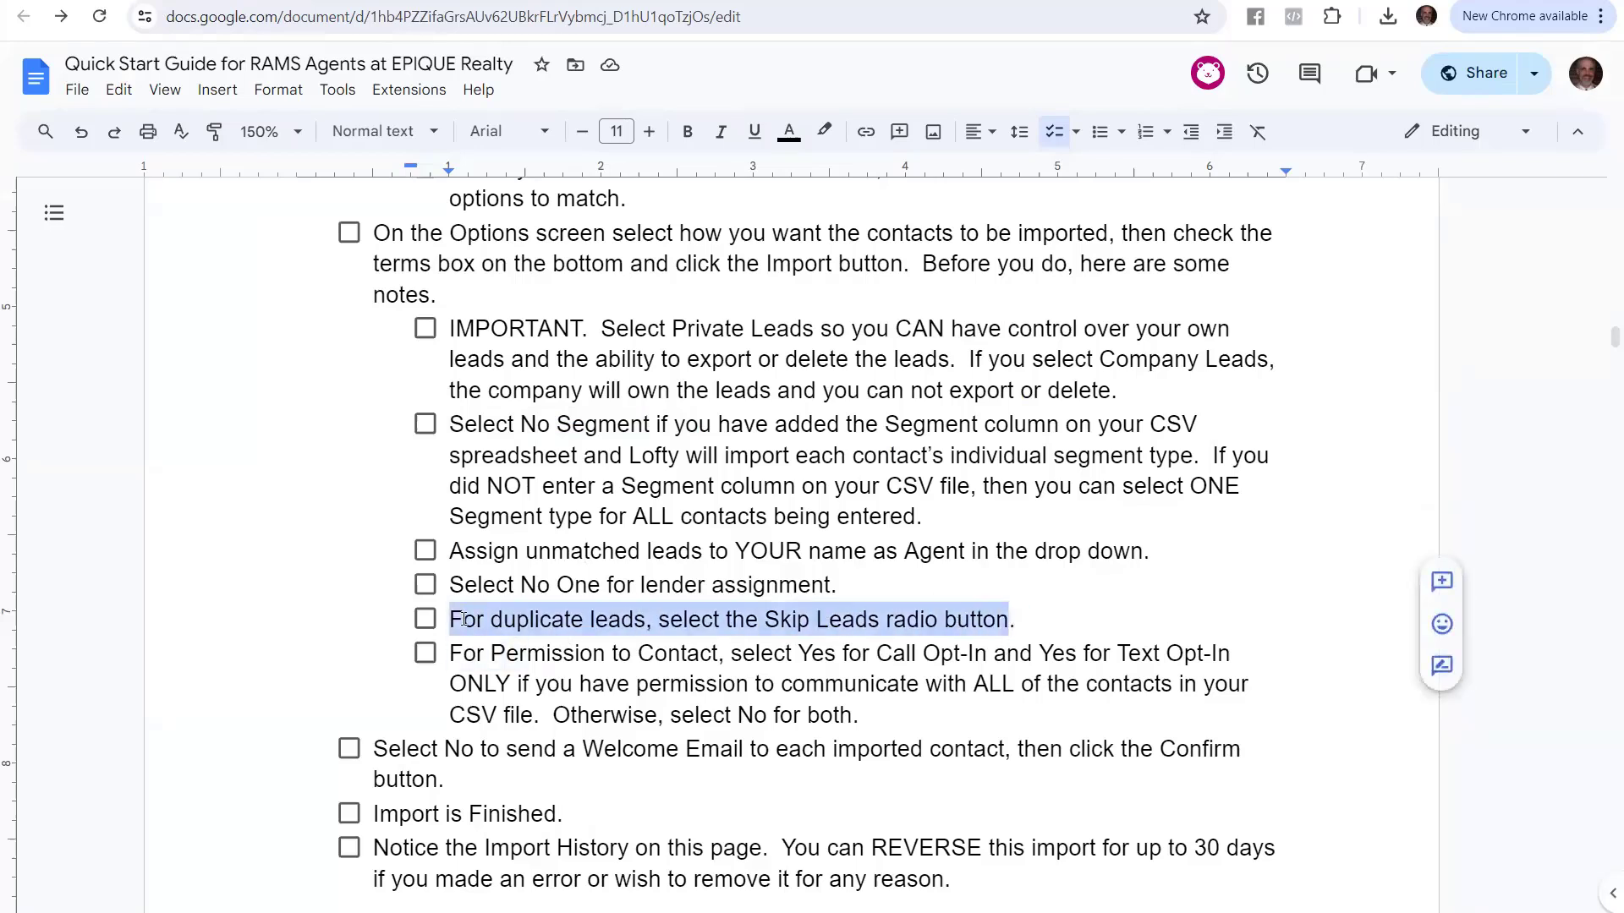
click(552, 551)
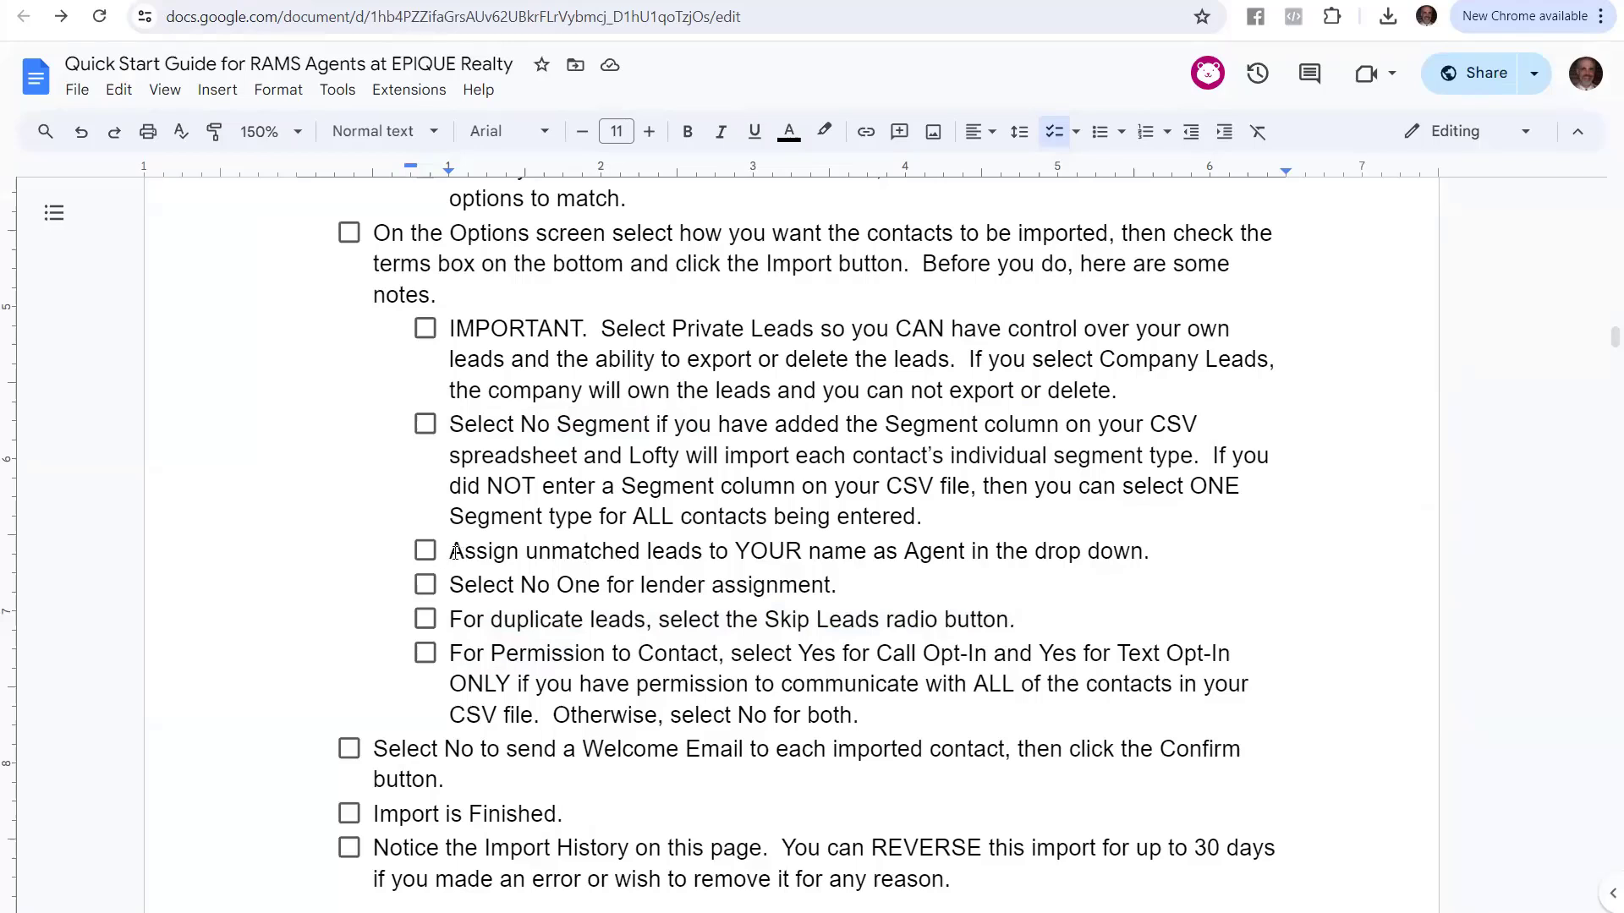
drag(454, 552, 1143, 559)
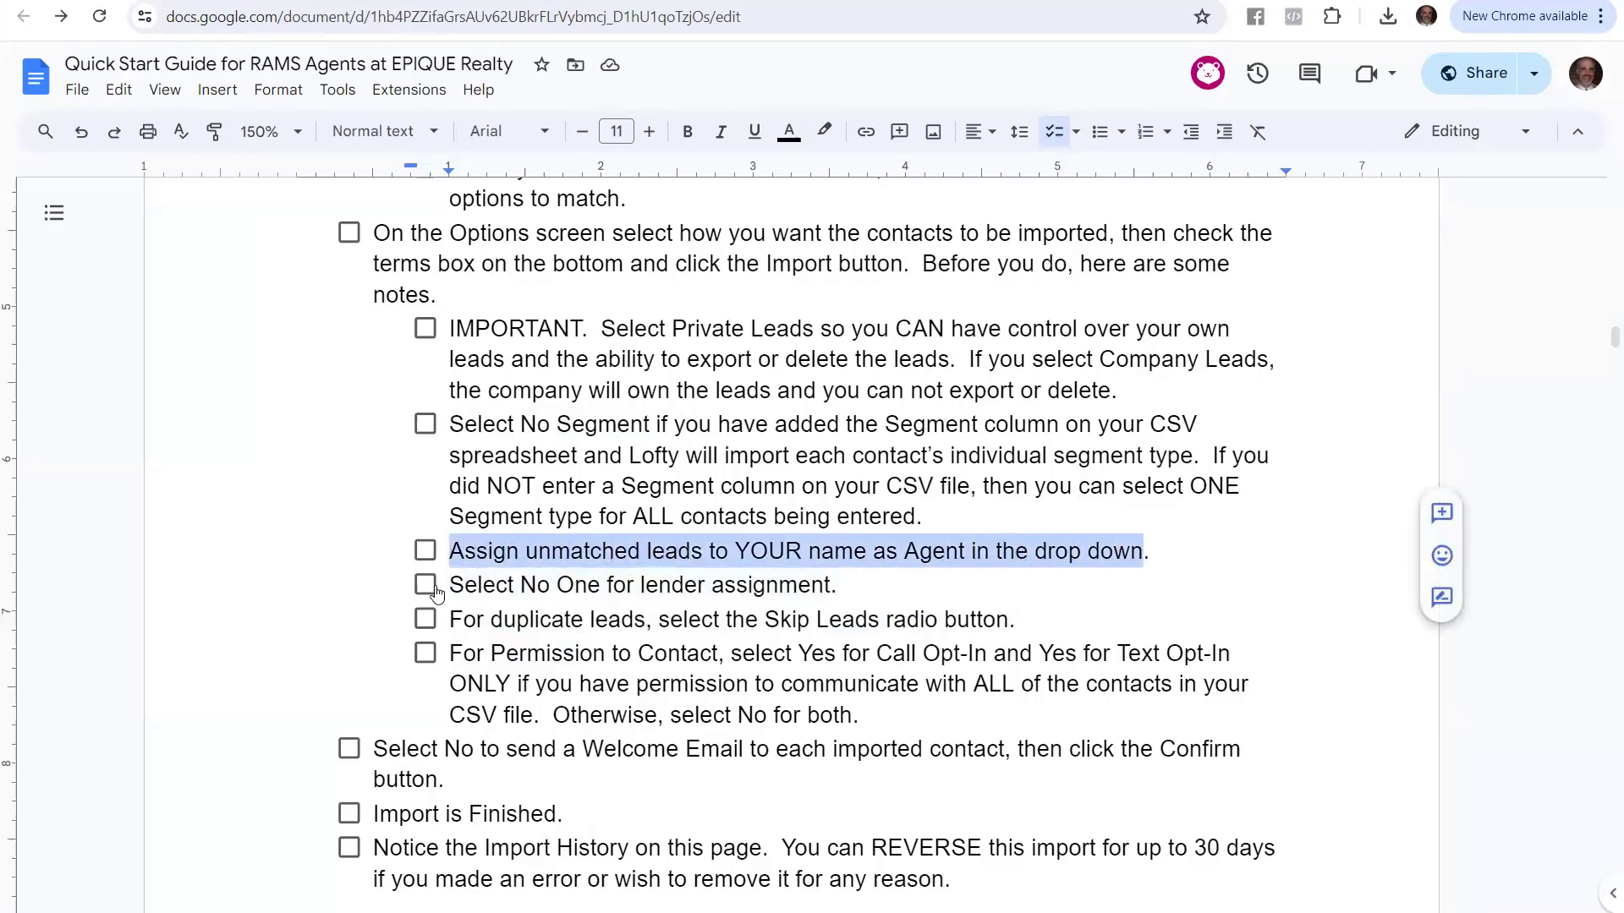
drag(449, 587, 831, 584)
- Switch to Lofty and temporarily select company leads to view the unmatched-lead and lender assignment options, then reselect private leads
click(646, 1)
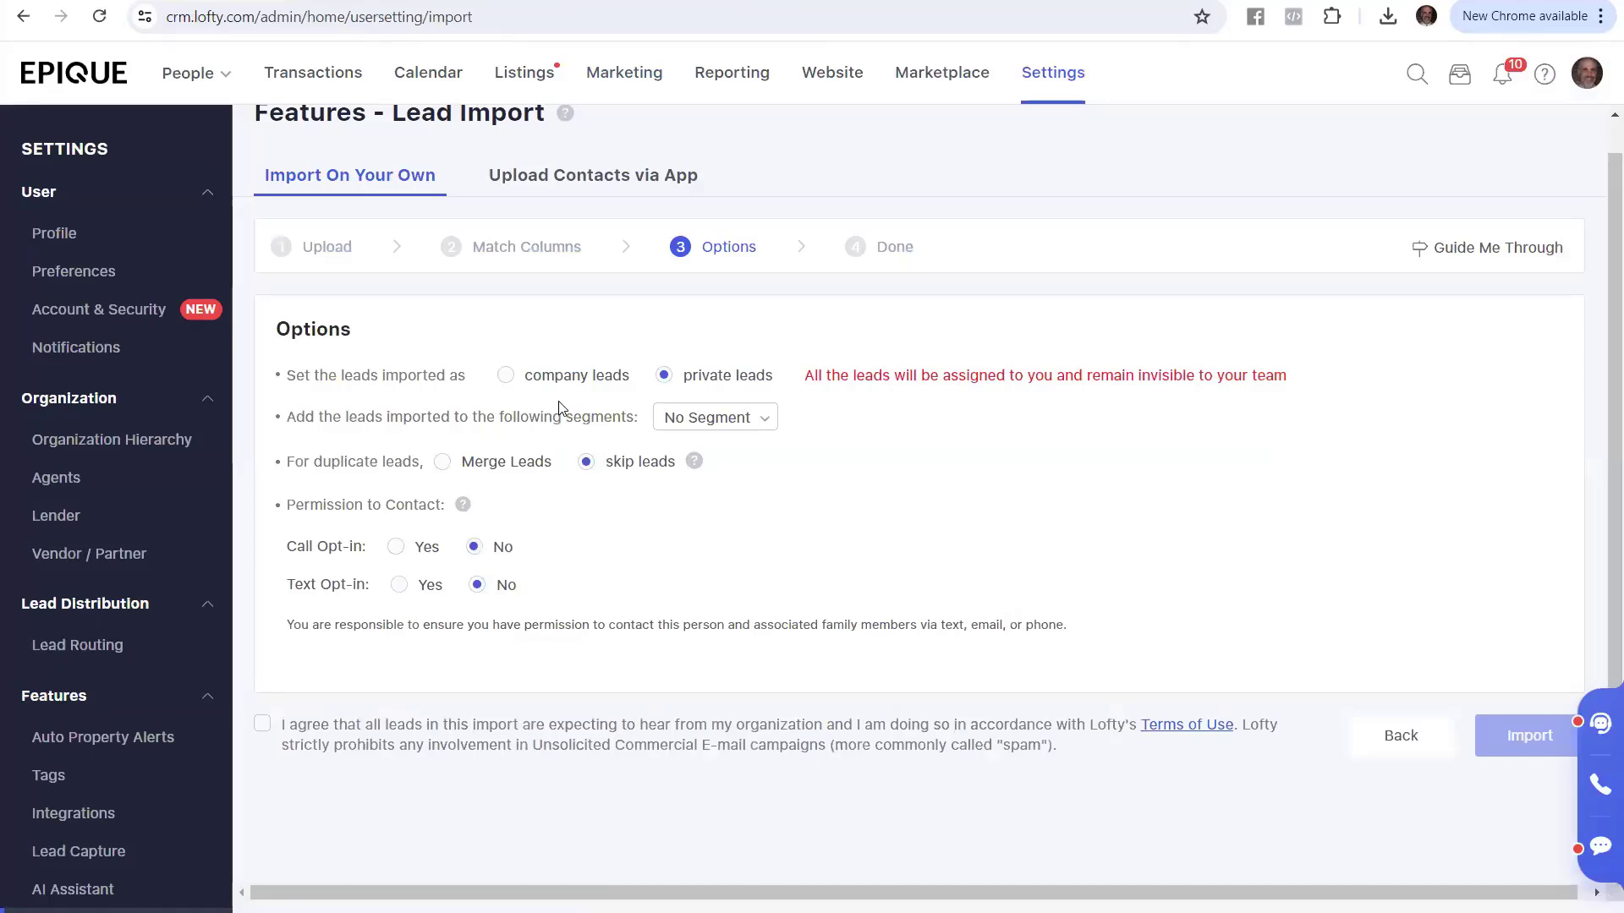
click(506, 374)
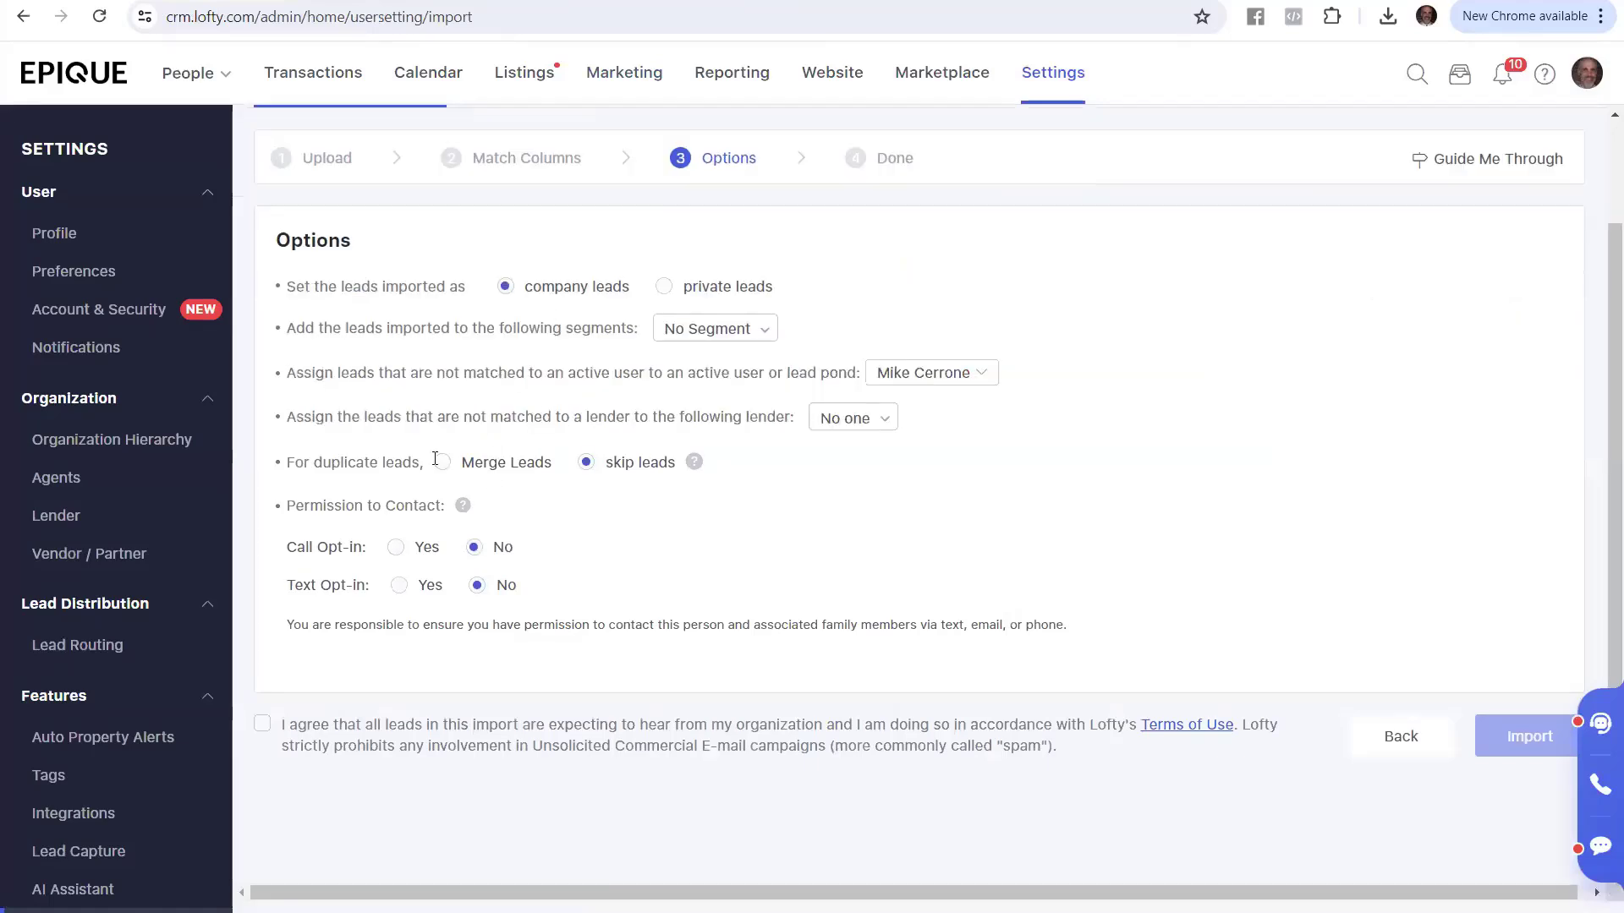
click(665, 287)
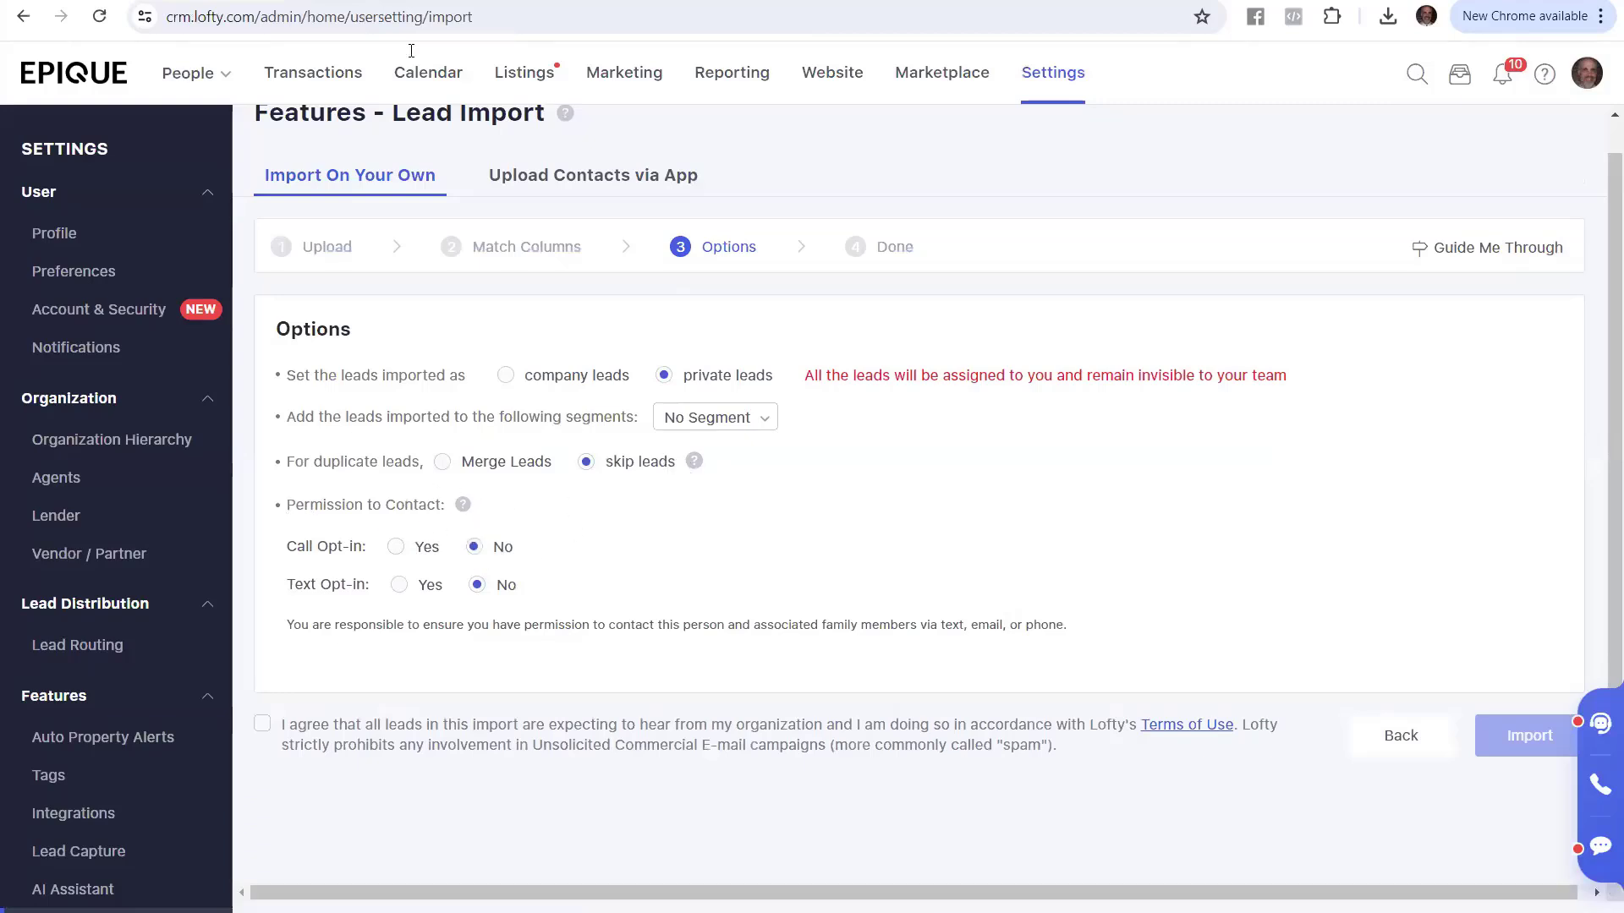
- Highlight the Permission to Contact note in the guide, including "Otherwise, select No for both", then return to Lofty
click(397, 1)
click(626, 653)
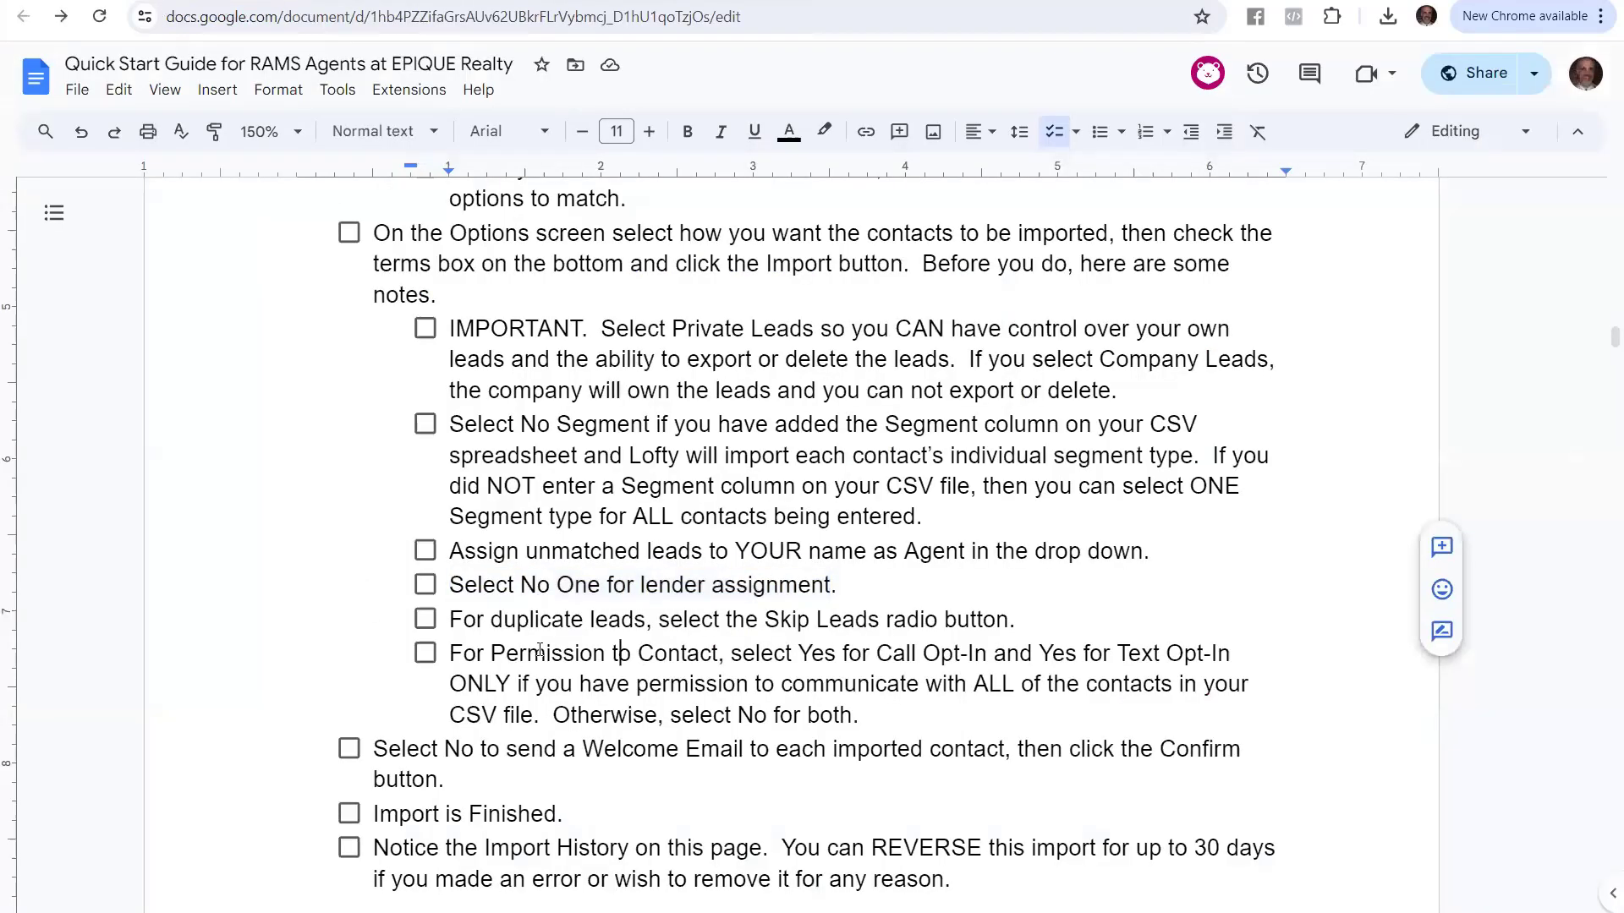
scroll(676, 467, down, 3)
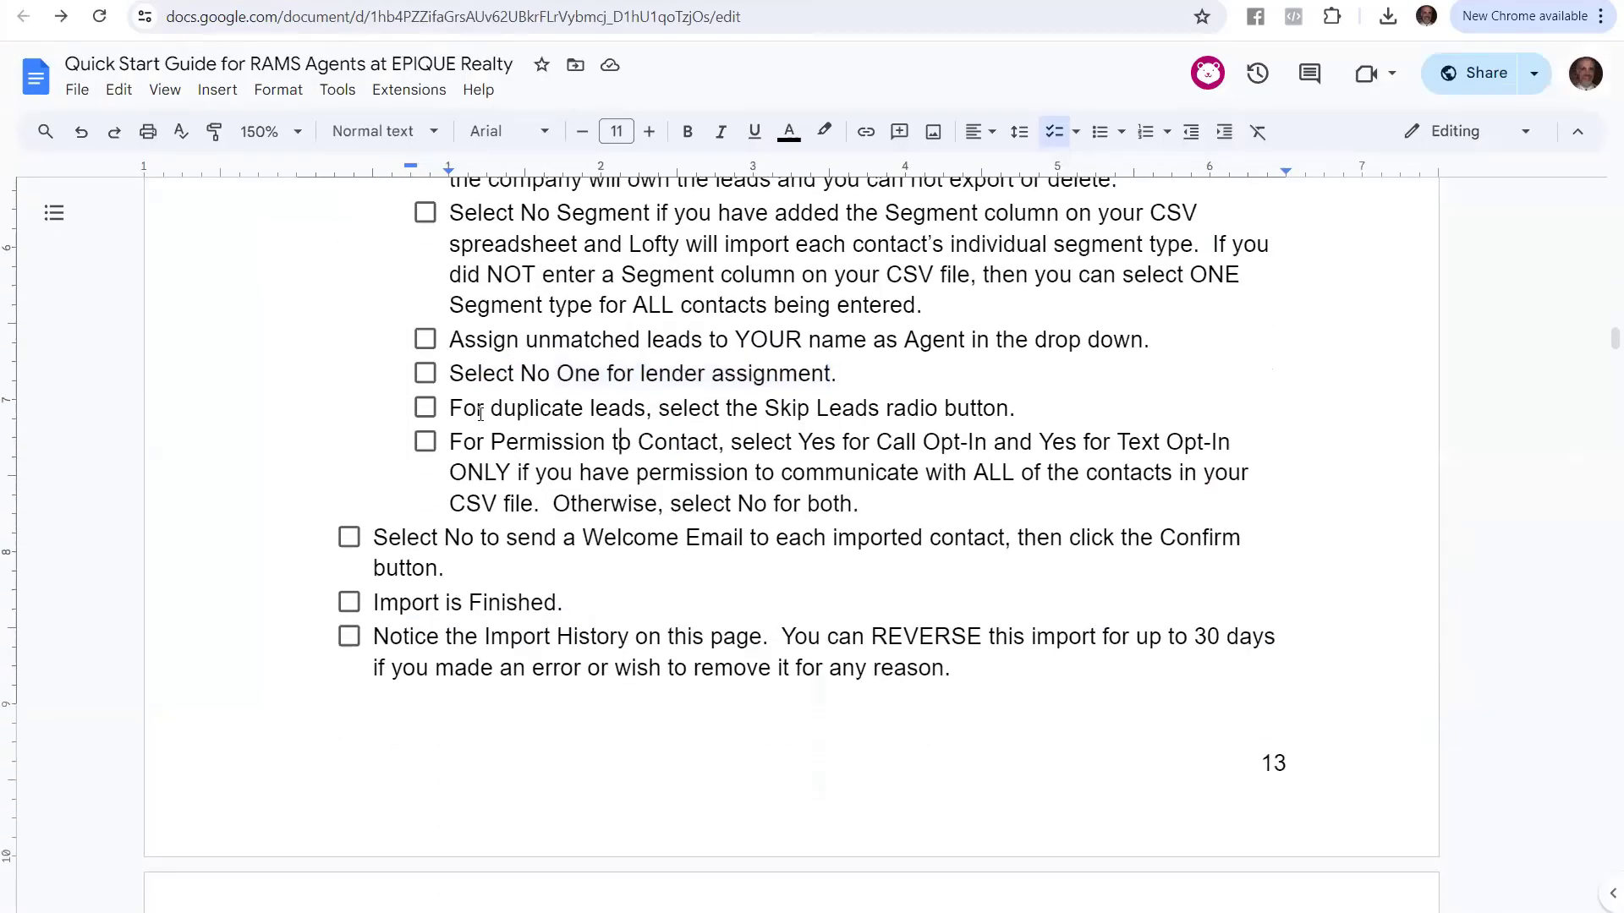
drag(451, 441, 723, 443)
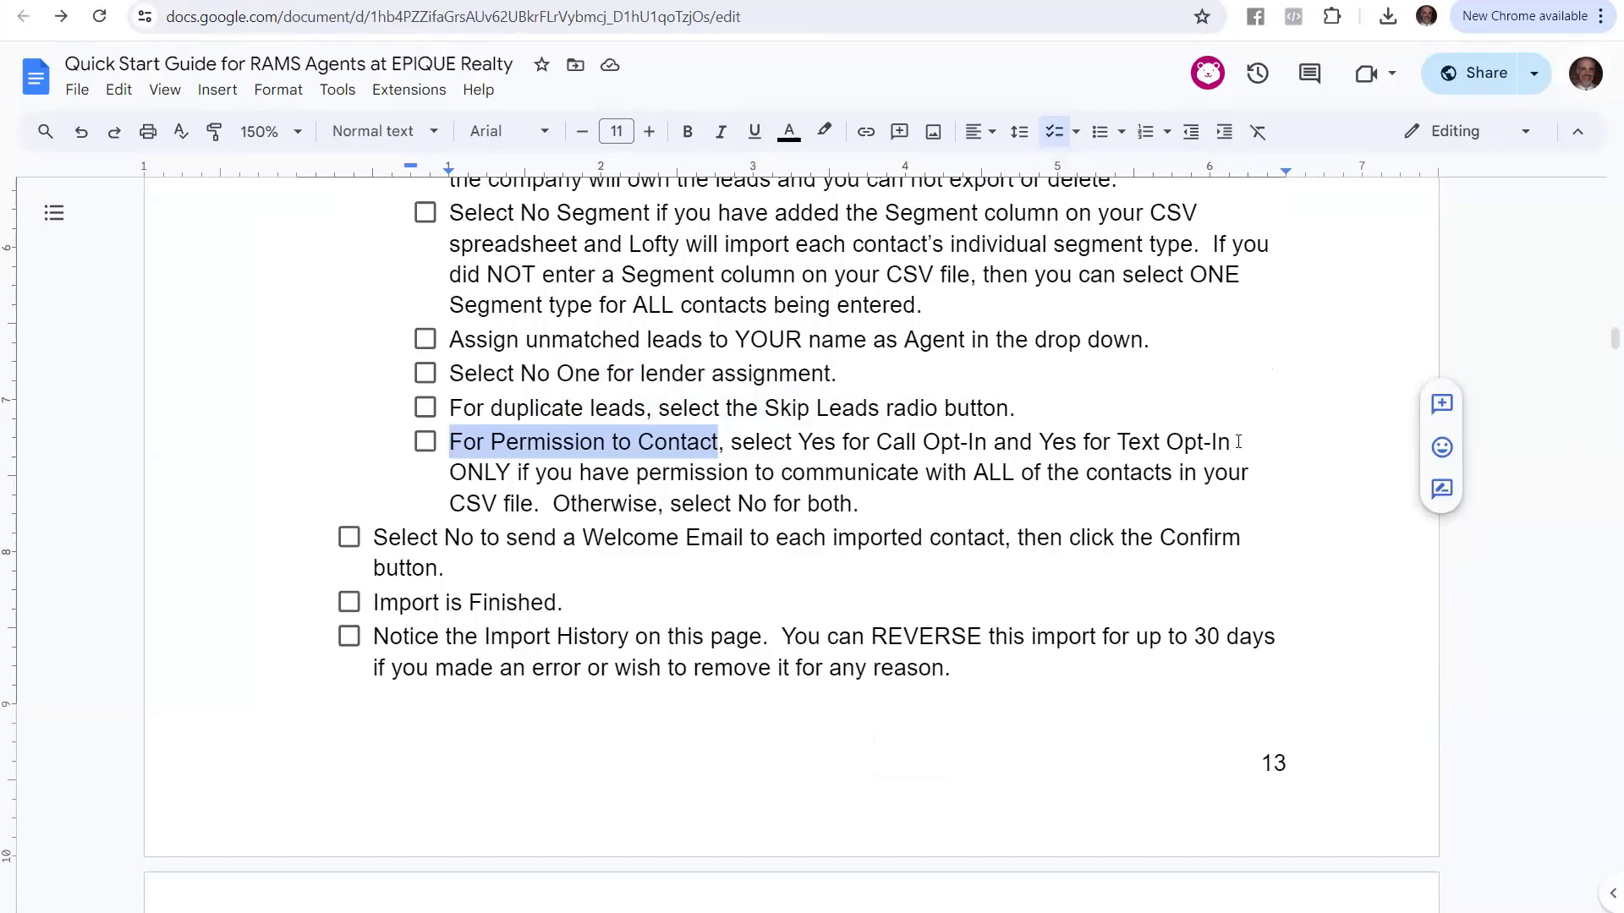
drag(447, 470, 854, 507)
click(634, 537)
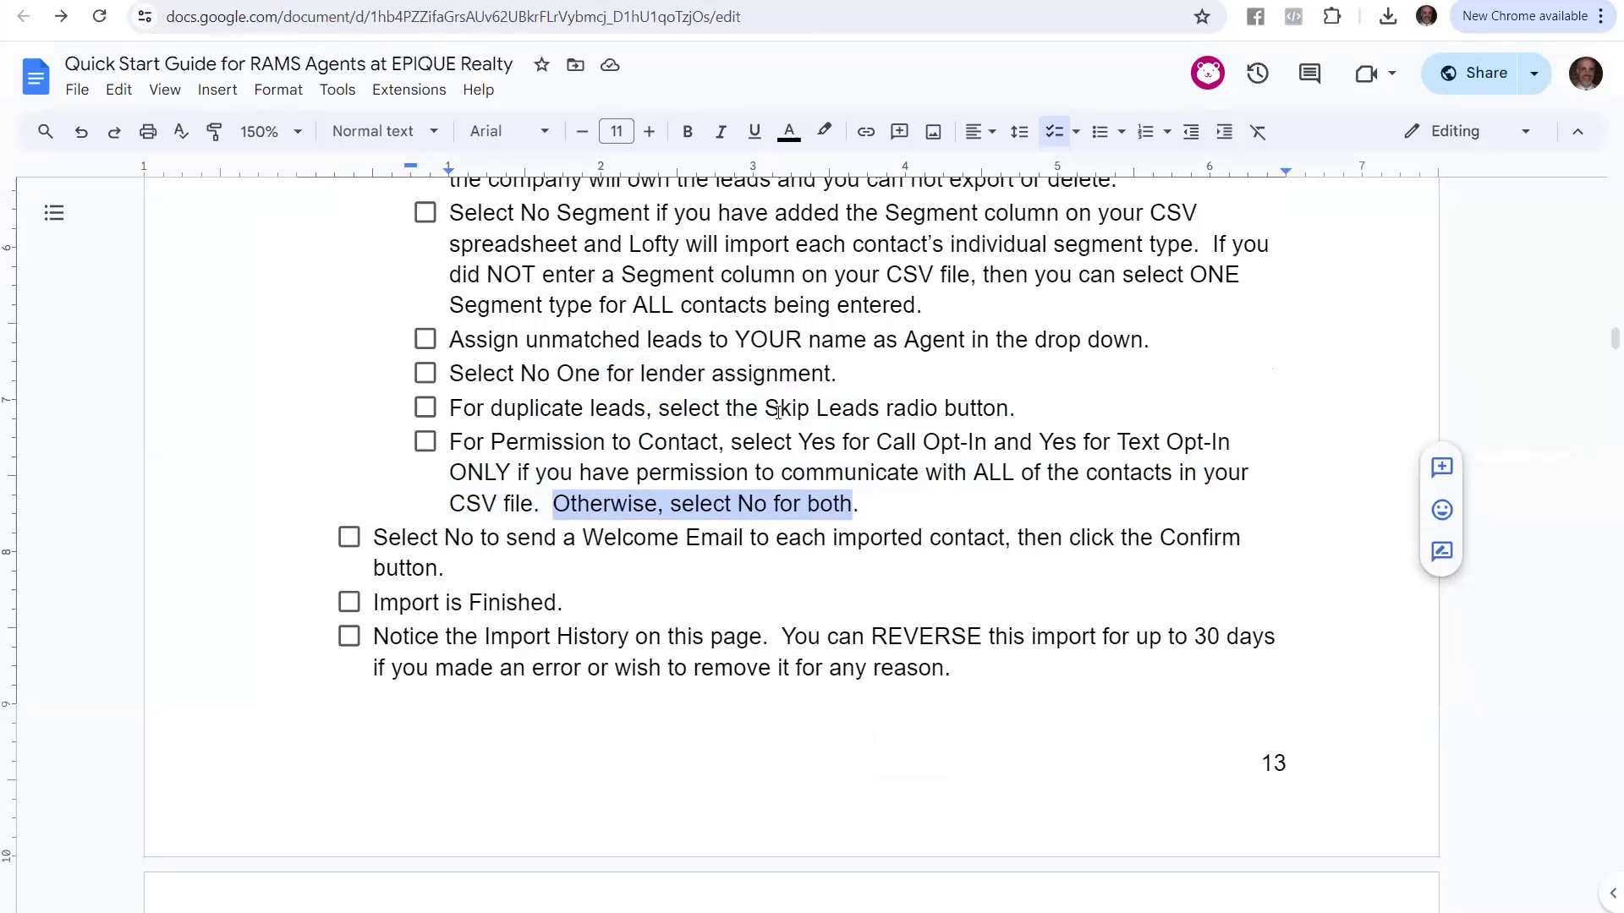
click(690, 461)
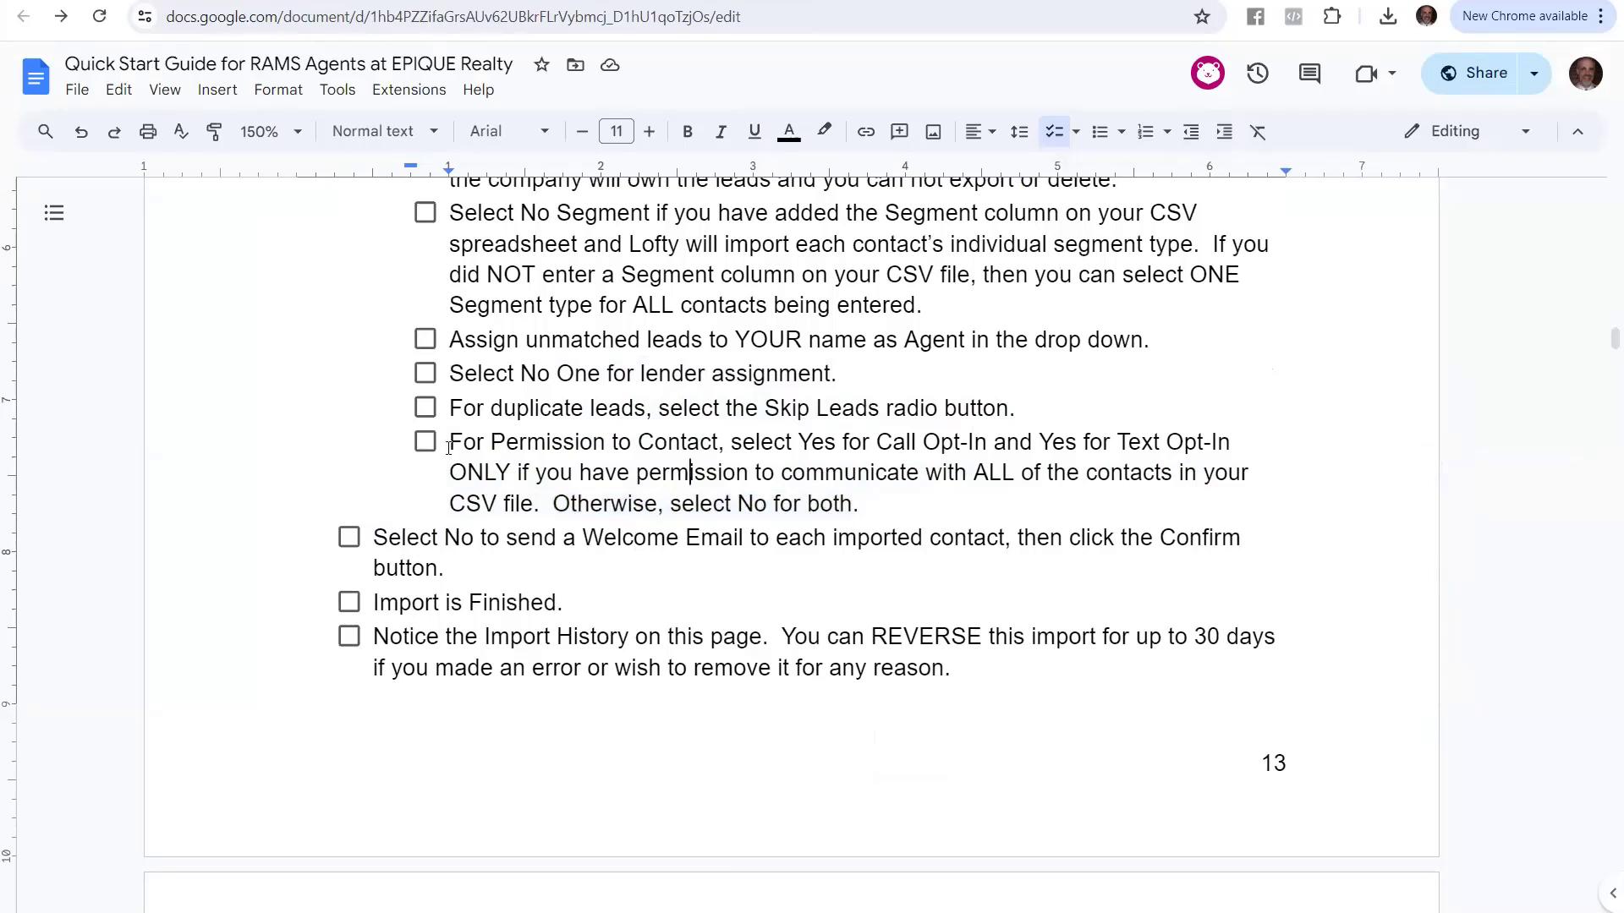
drag(449, 444, 854, 506)
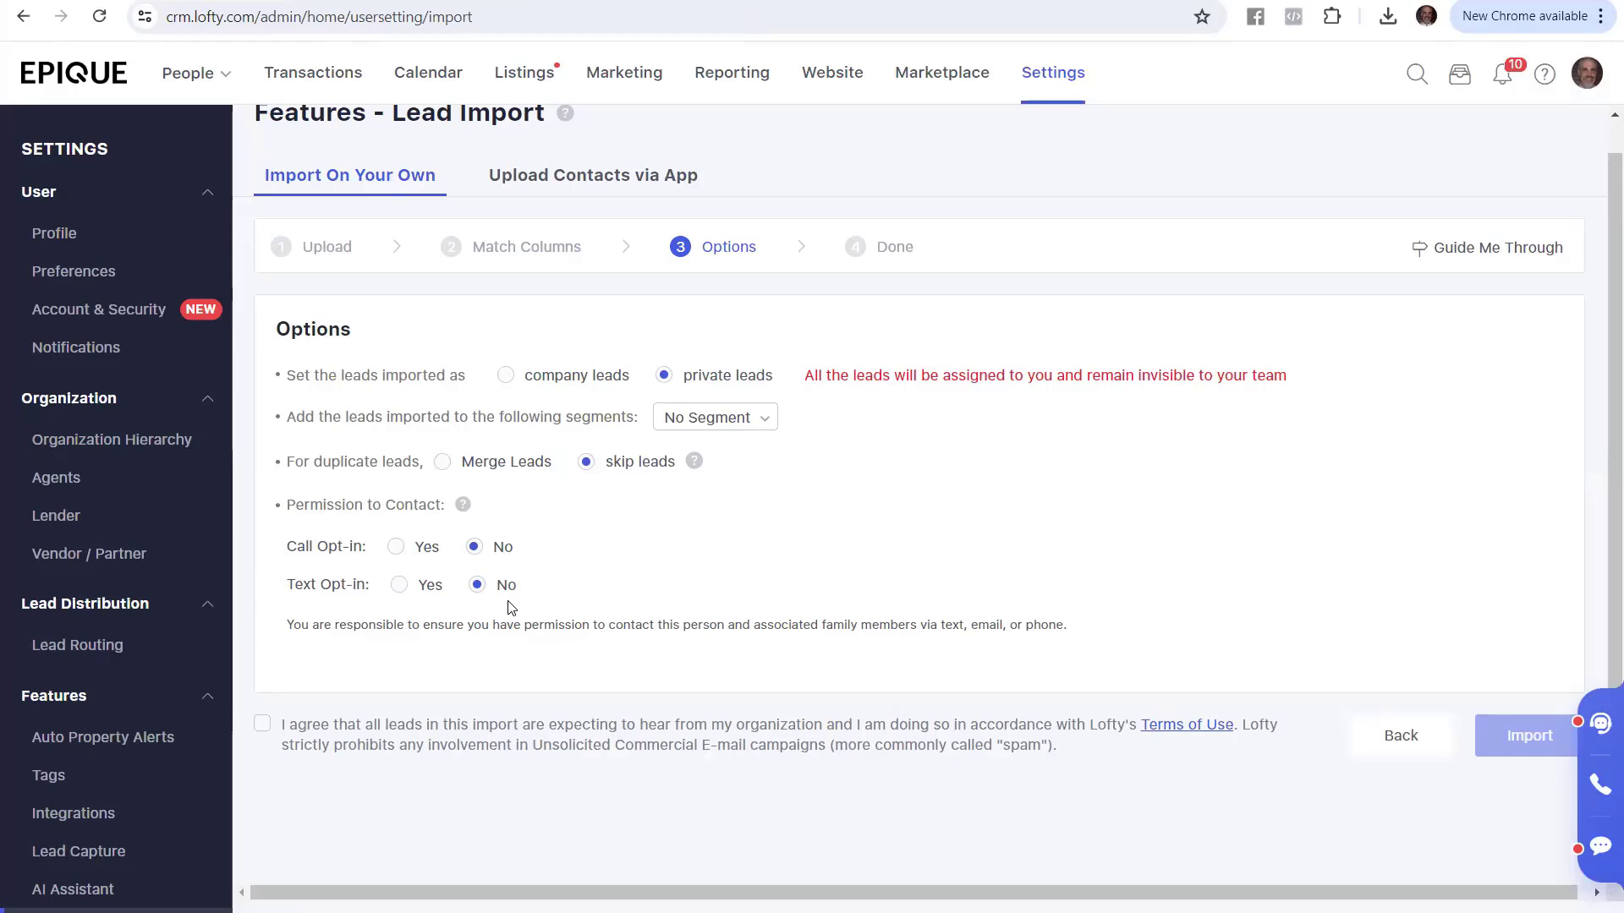
- Set both Call Opt-in and Text Opt-in to Yes under Permission to Contact, trying the No options along the way
click(397, 548)
click(399, 585)
click(477, 585)
click(474, 547)
mouse_move(464, 512)
click(400, 558)
click(402, 584)
- Check the guide's instruction on the Welcome Email, then return through the contacts spreadsheet to Lofty's import options
click(193, 1)
click(448, 542)
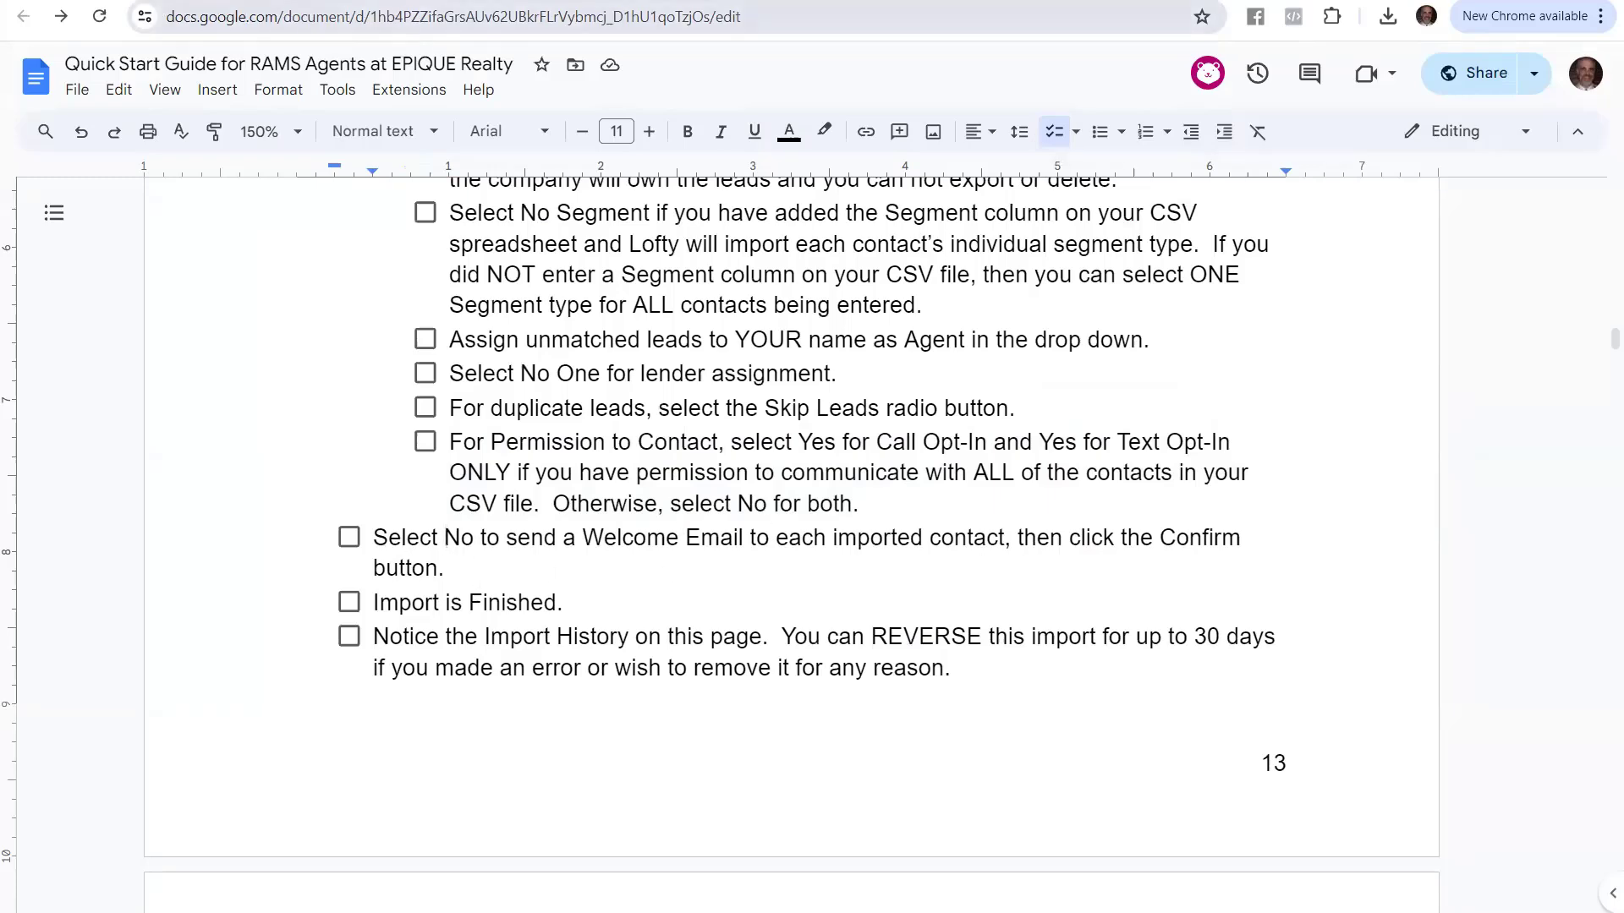
click(524, 2)
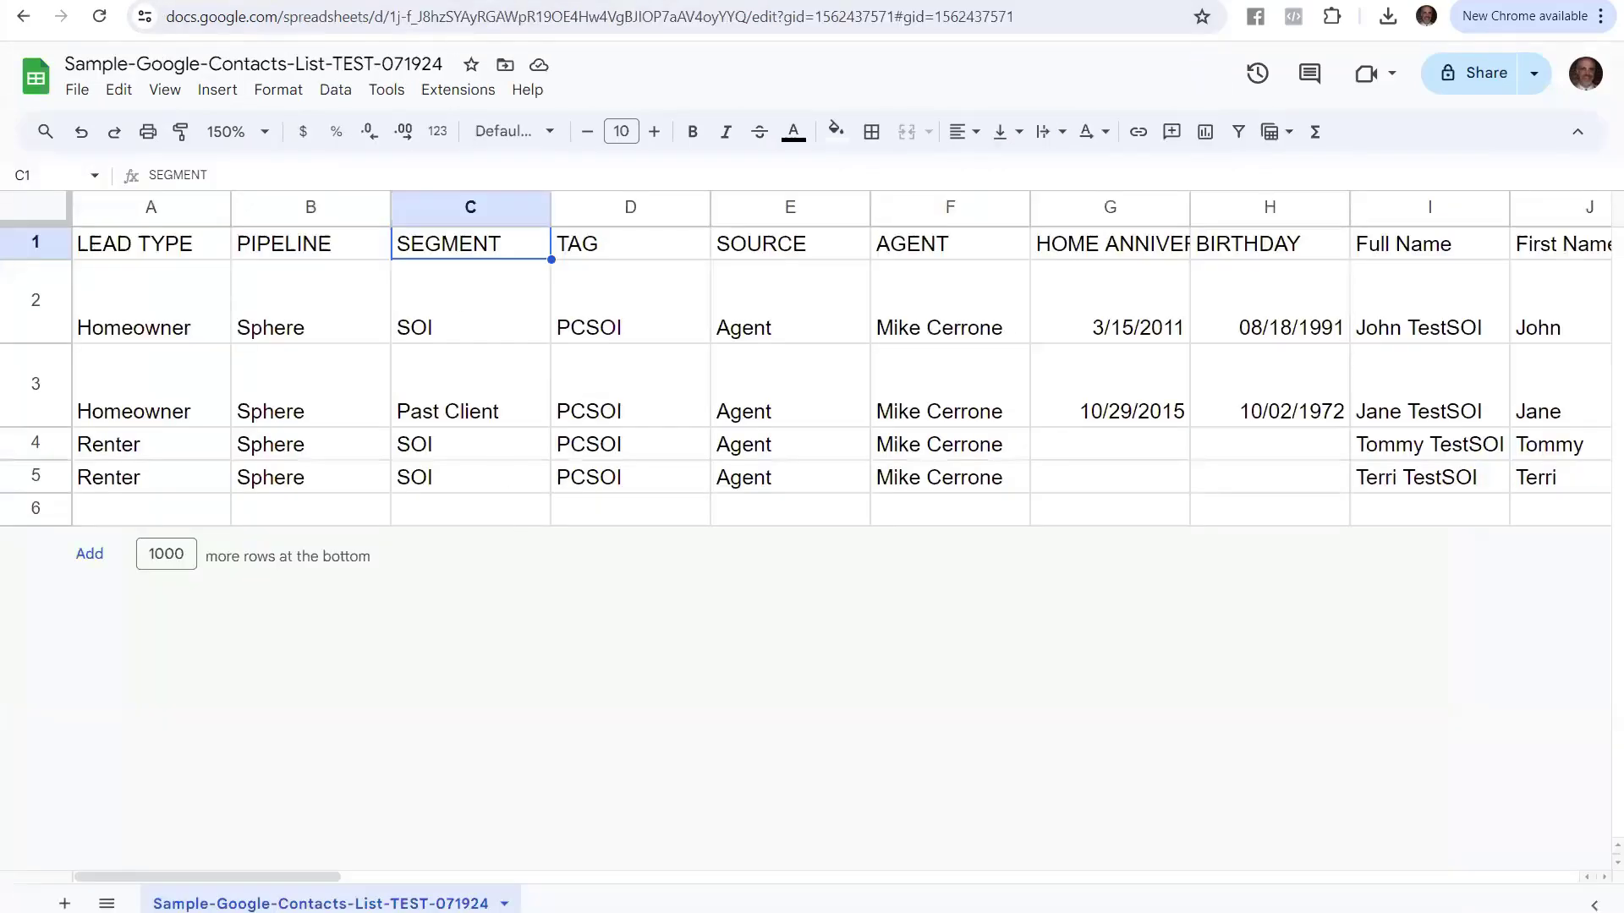
click(583, 2)
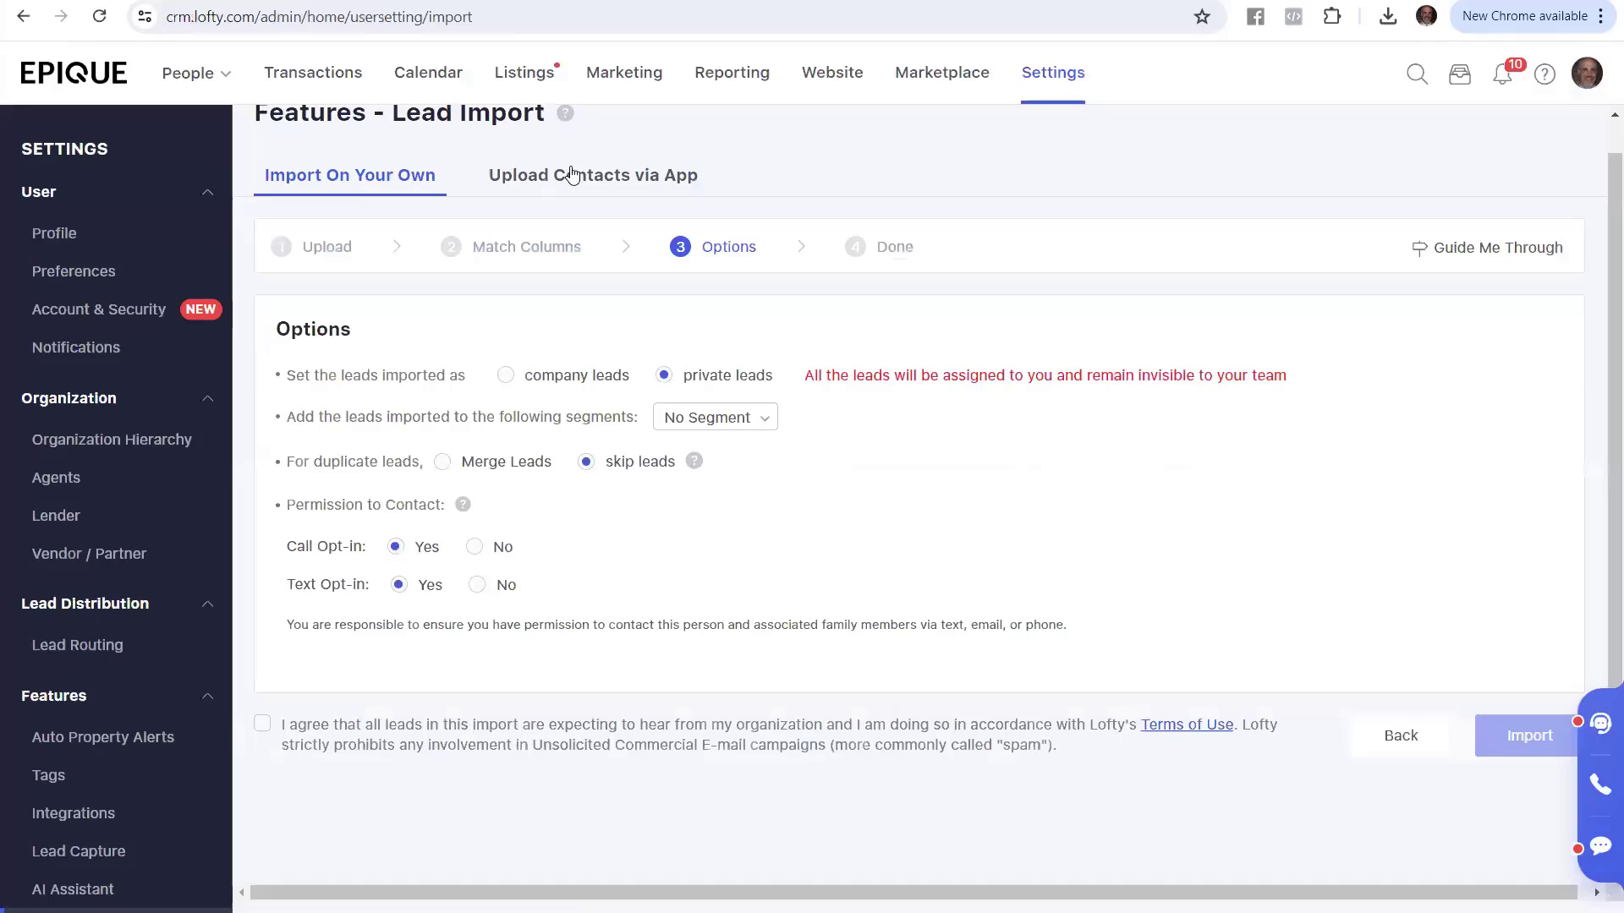
- Agree to the terms for contacting the imported leads and start the import
click(262, 725)
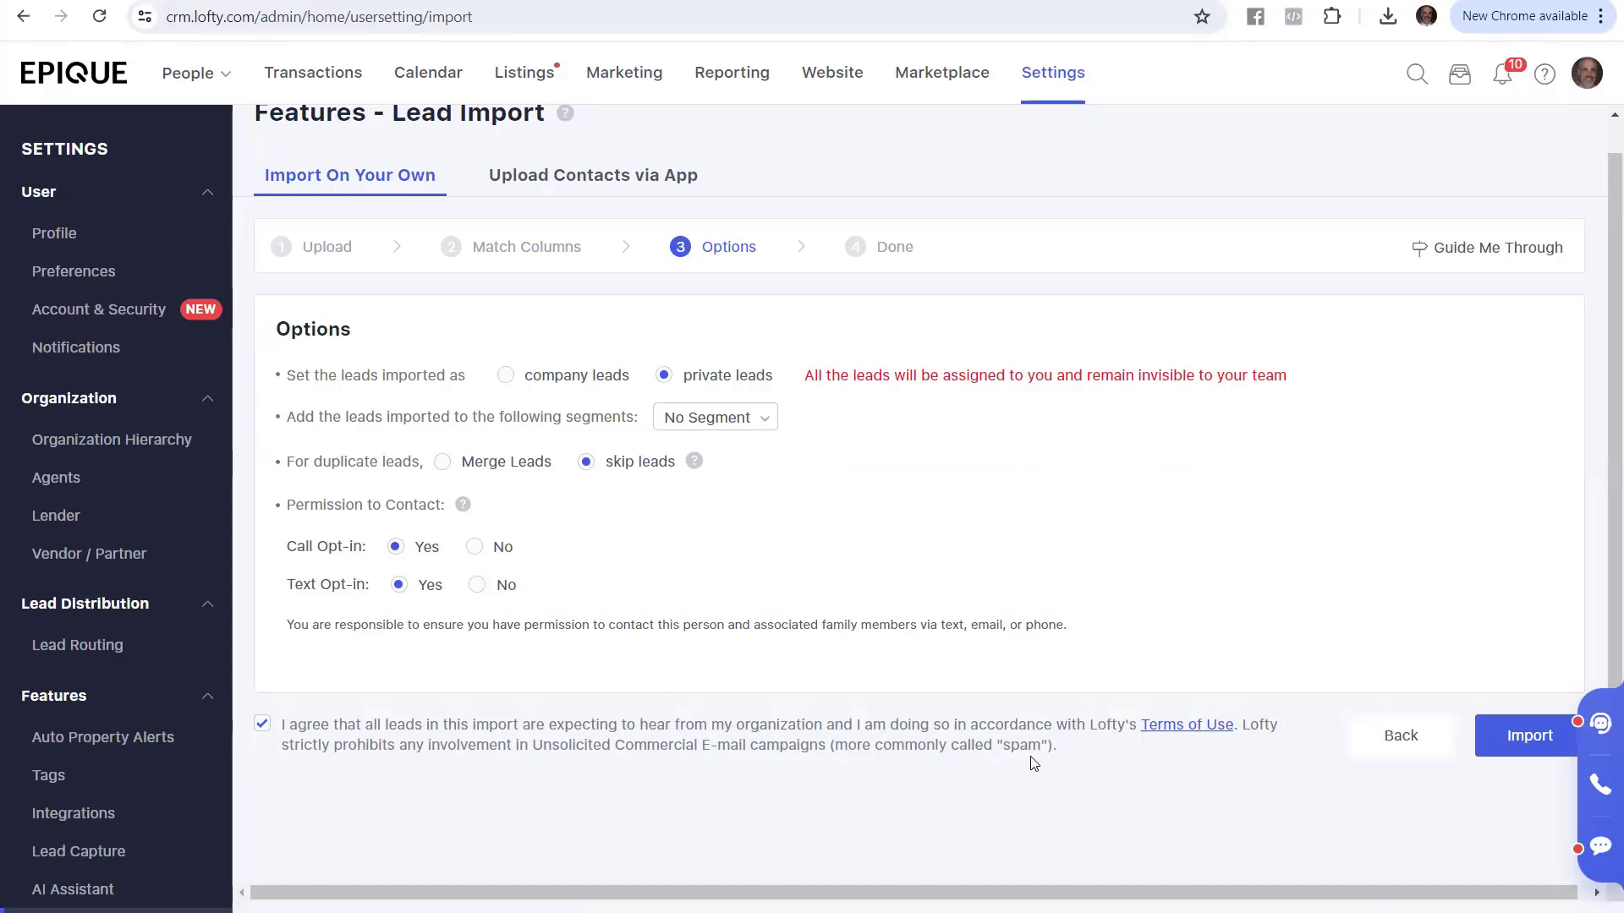
click(262, 728)
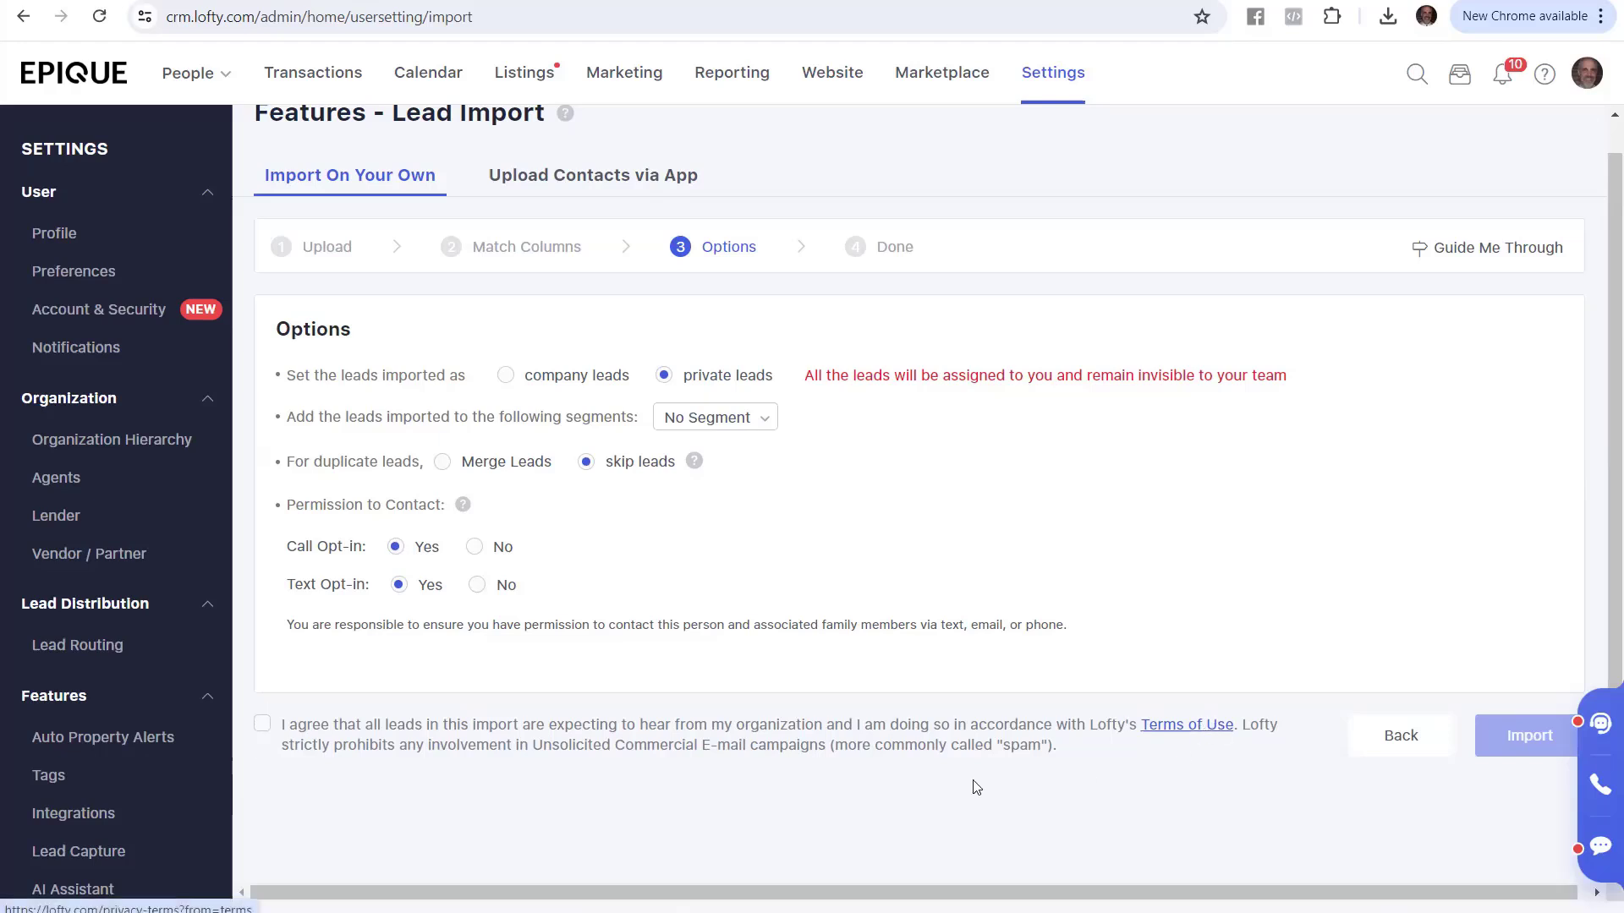
click(263, 726)
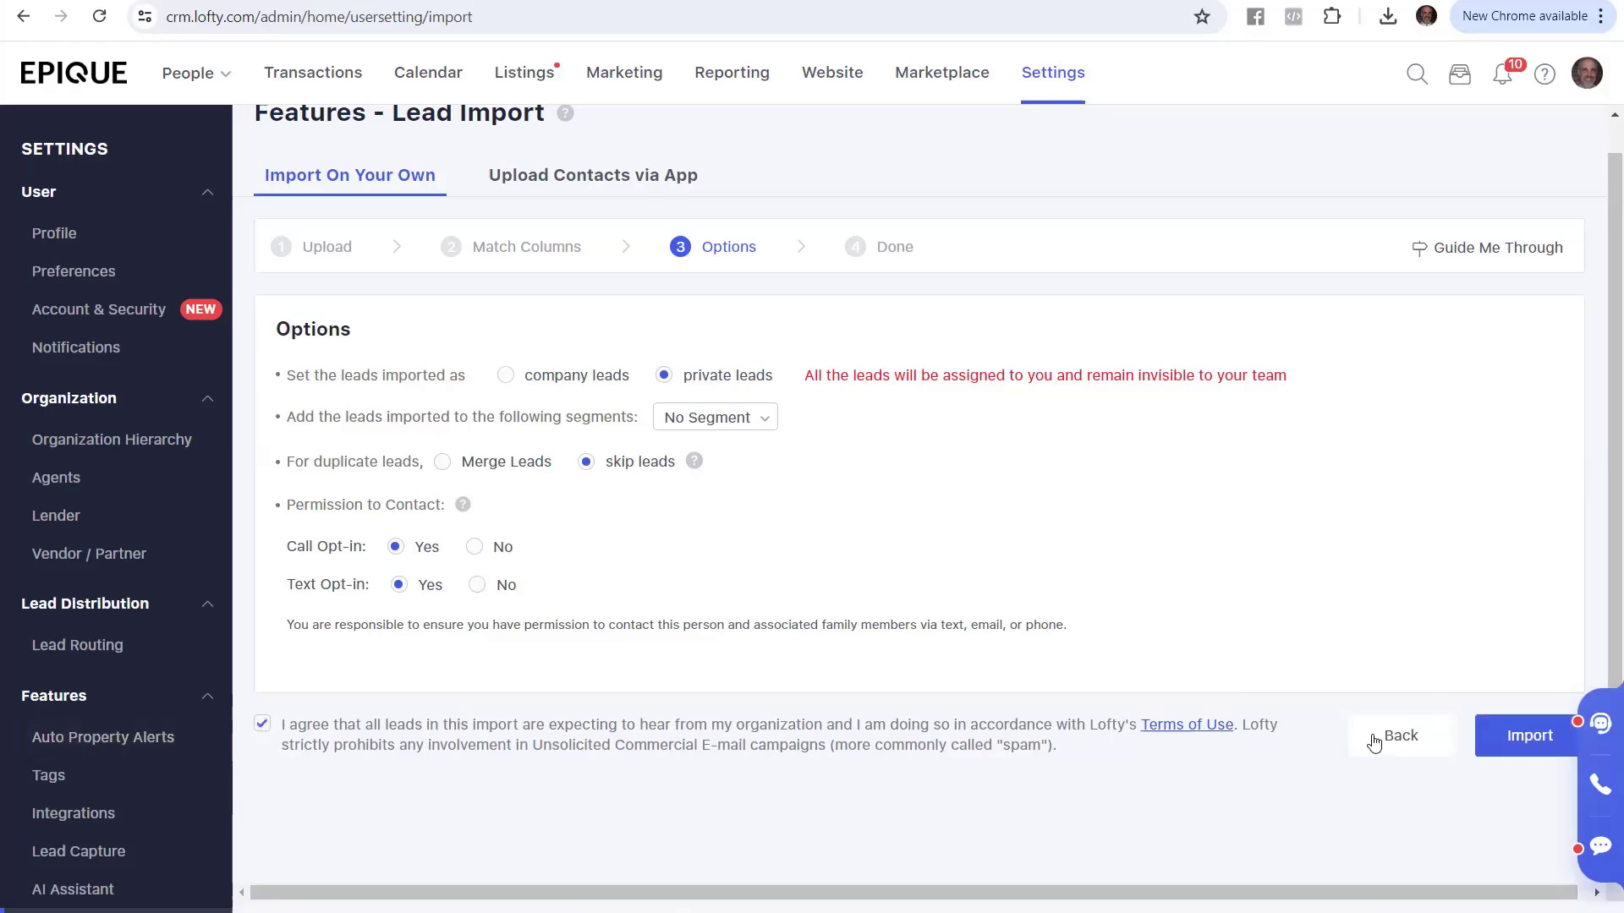
click(1540, 754)
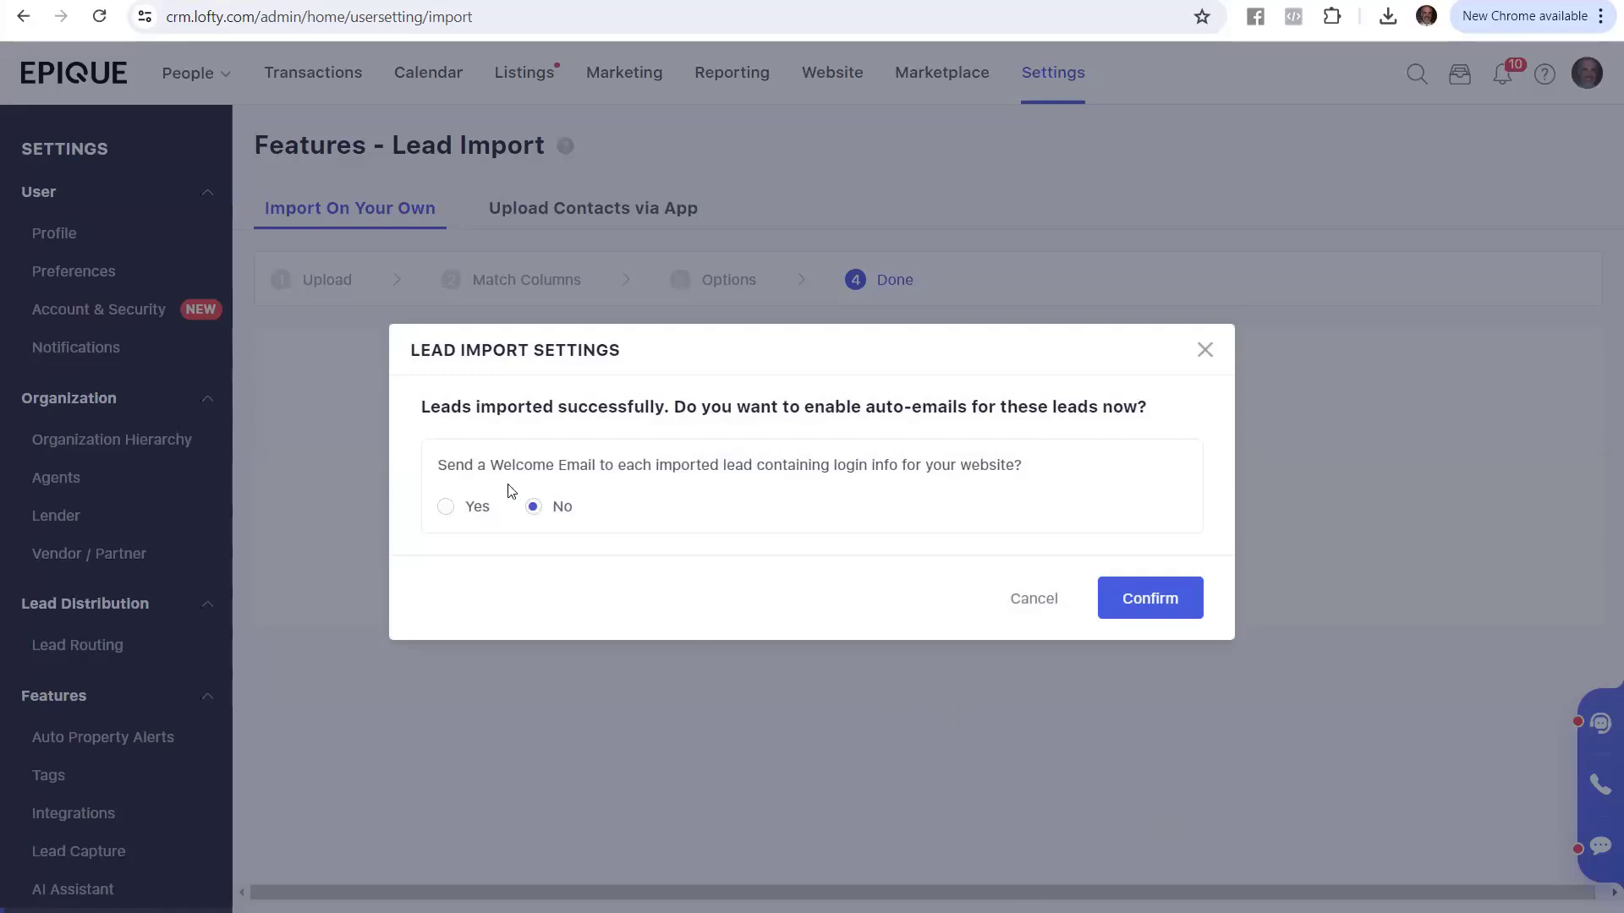
- Check the Welcome Email question against the guide's instruction, then confirm the lead import settings with No for the Welcome Email
drag(444, 465, 1056, 462)
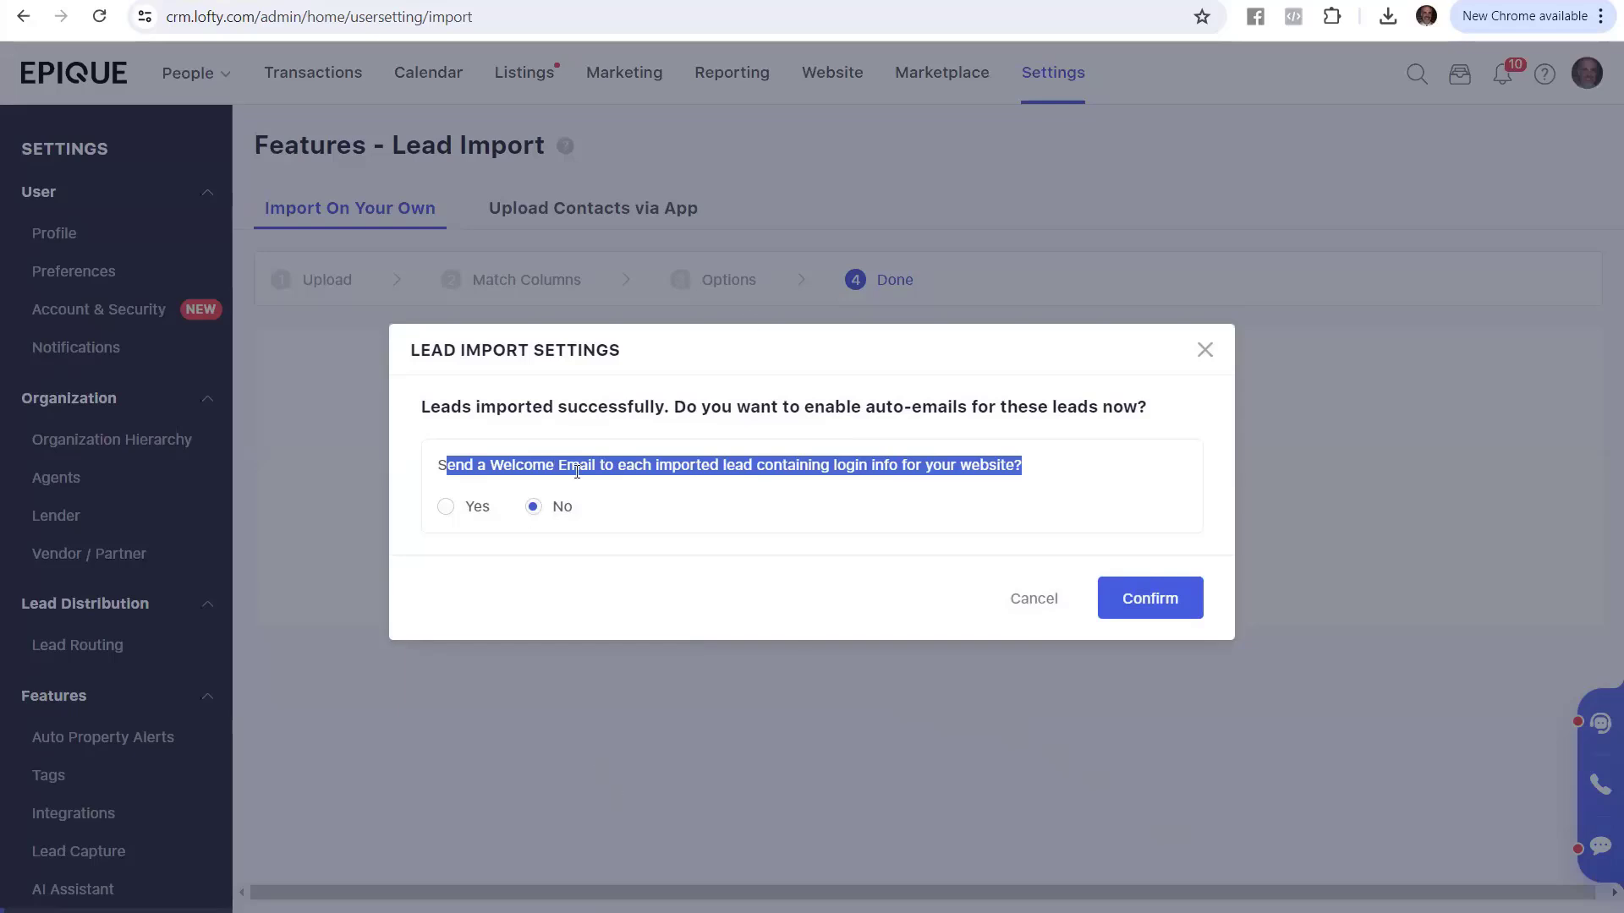
click(538, 462)
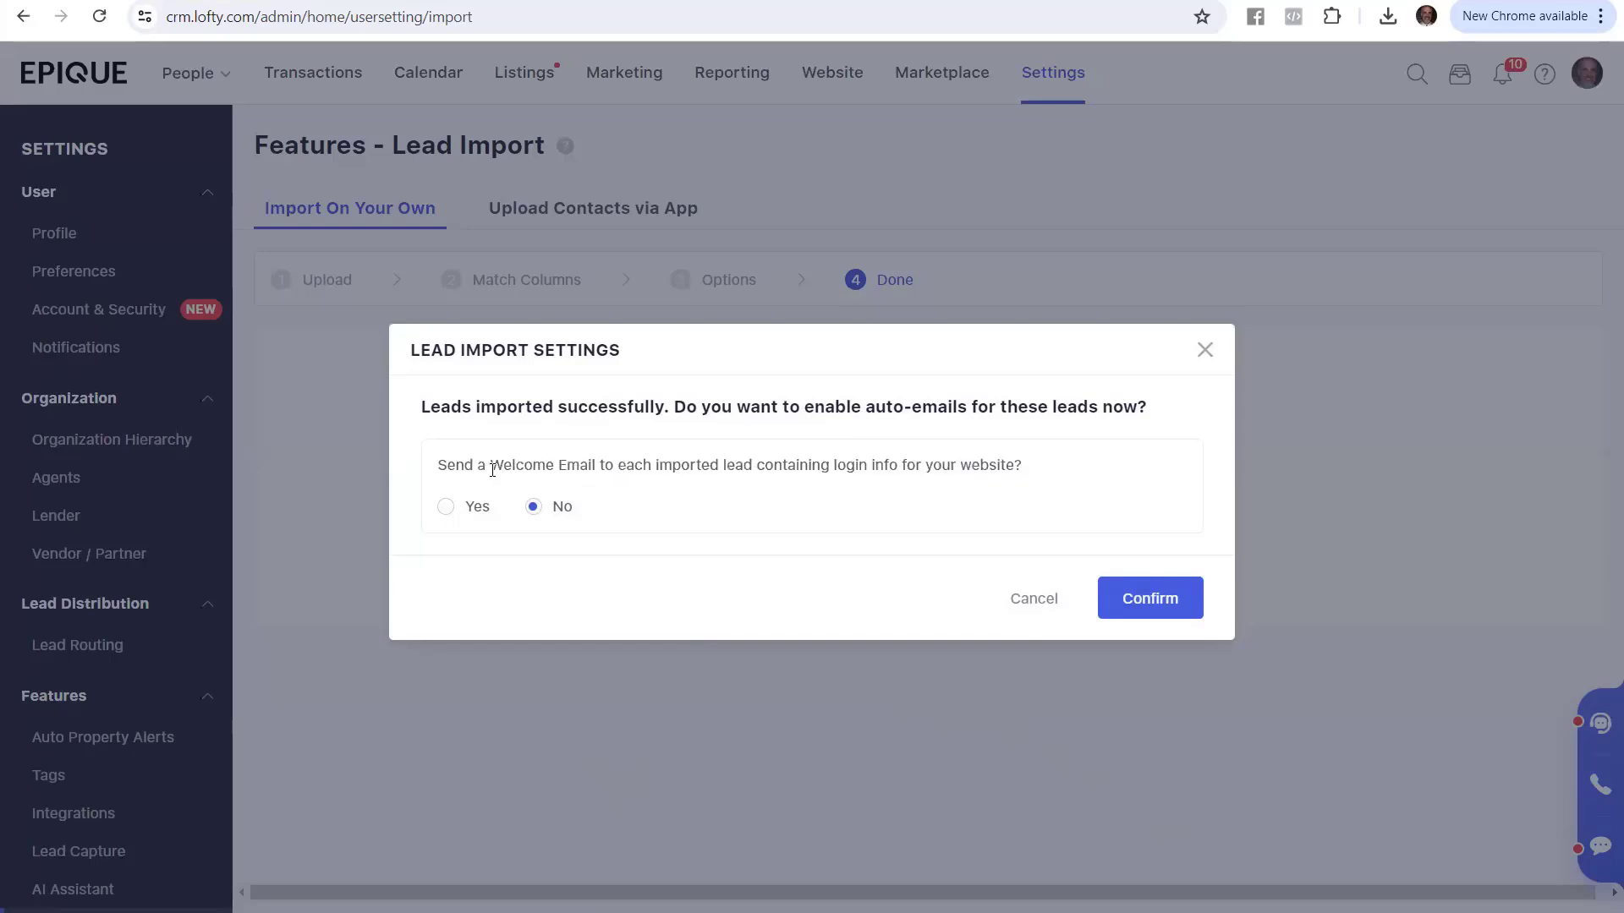
drag(490, 468, 607, 465)
click(616, 524)
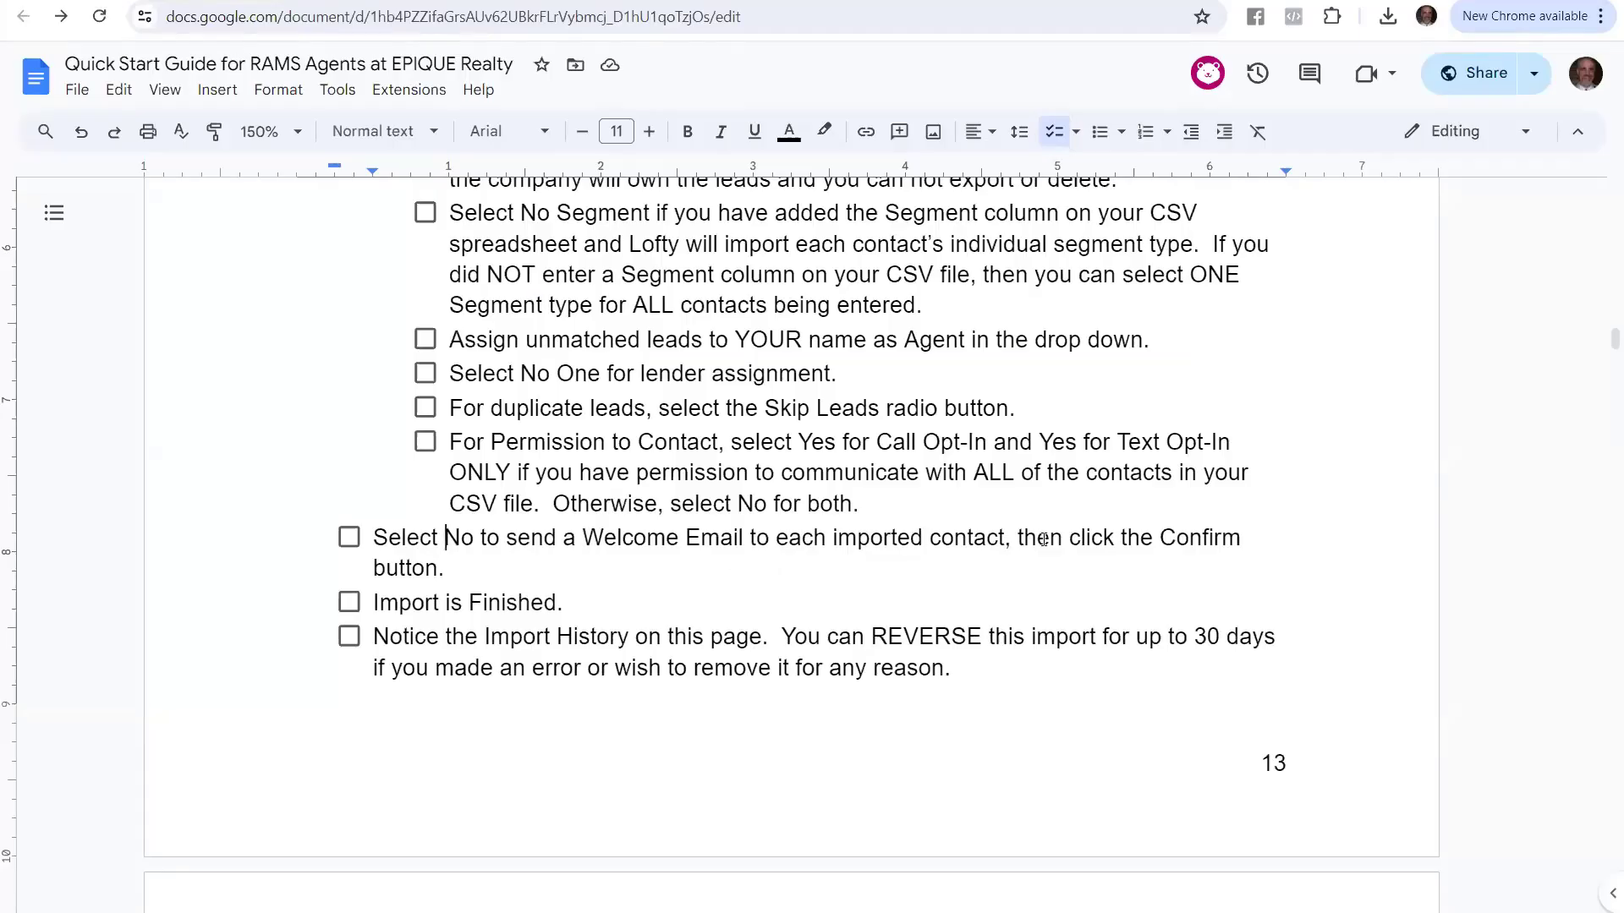
triple_click(450, 556)
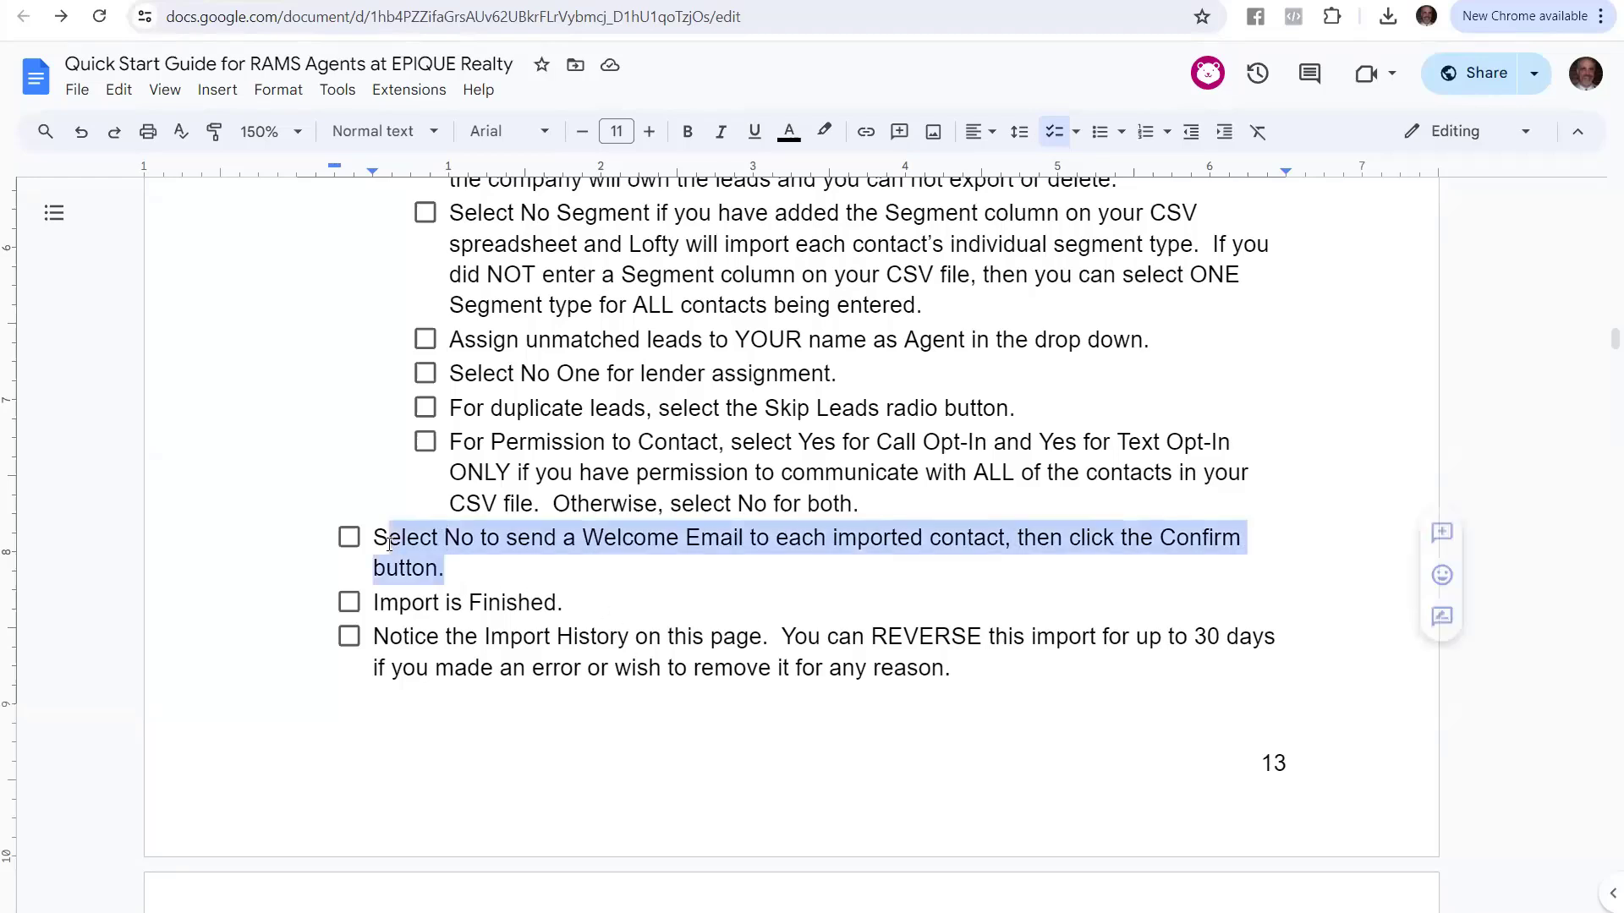
click(462, 528)
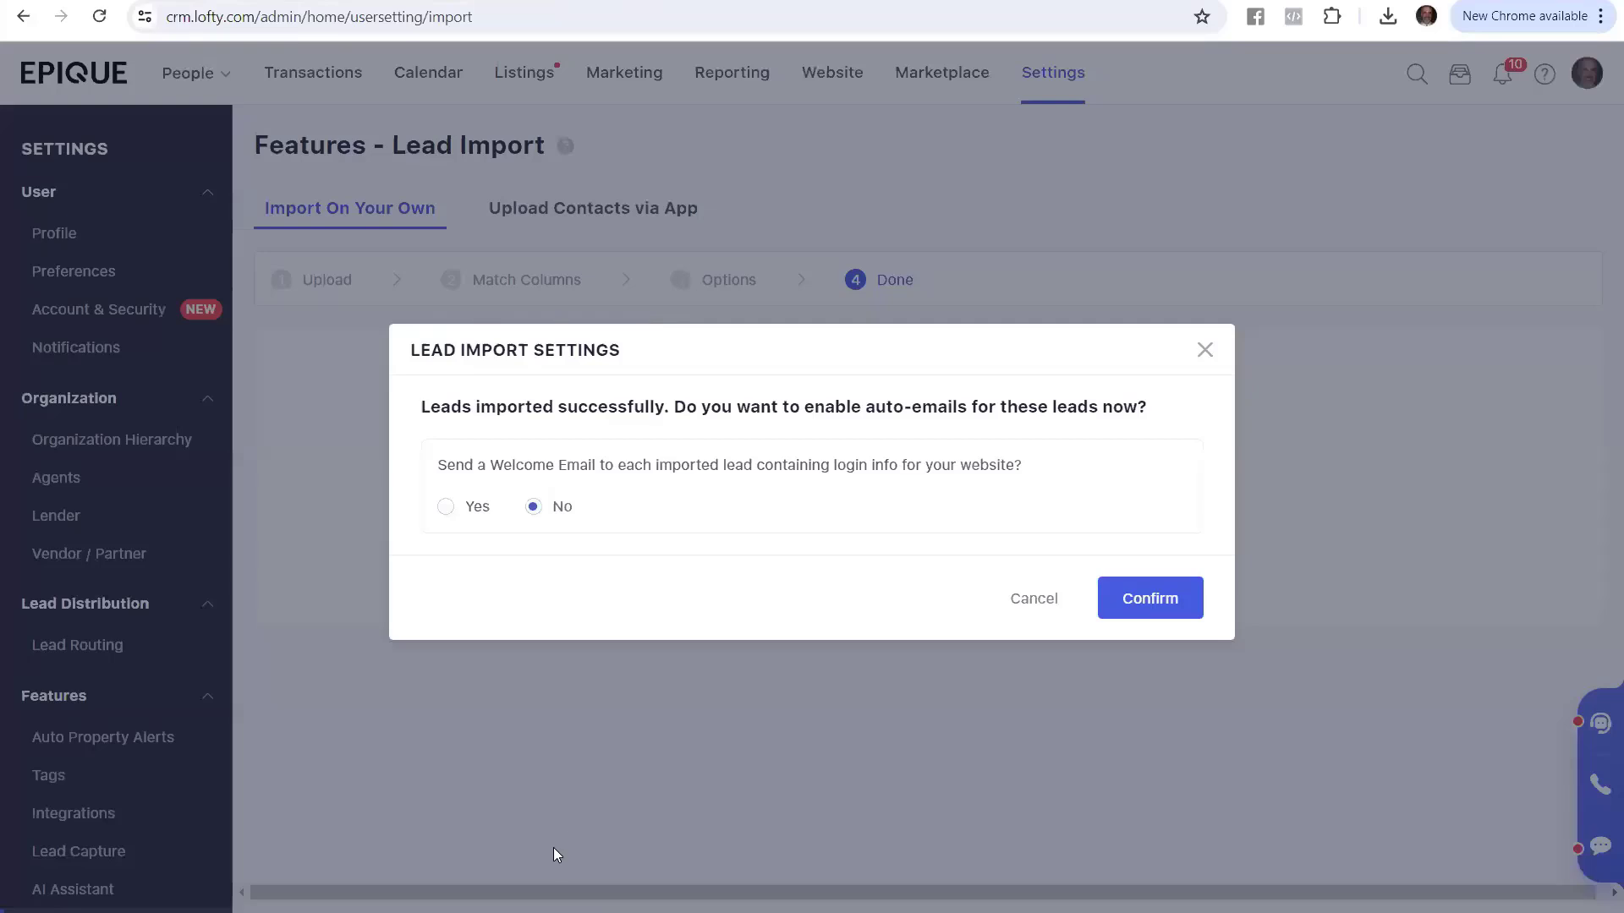
click(1153, 612)
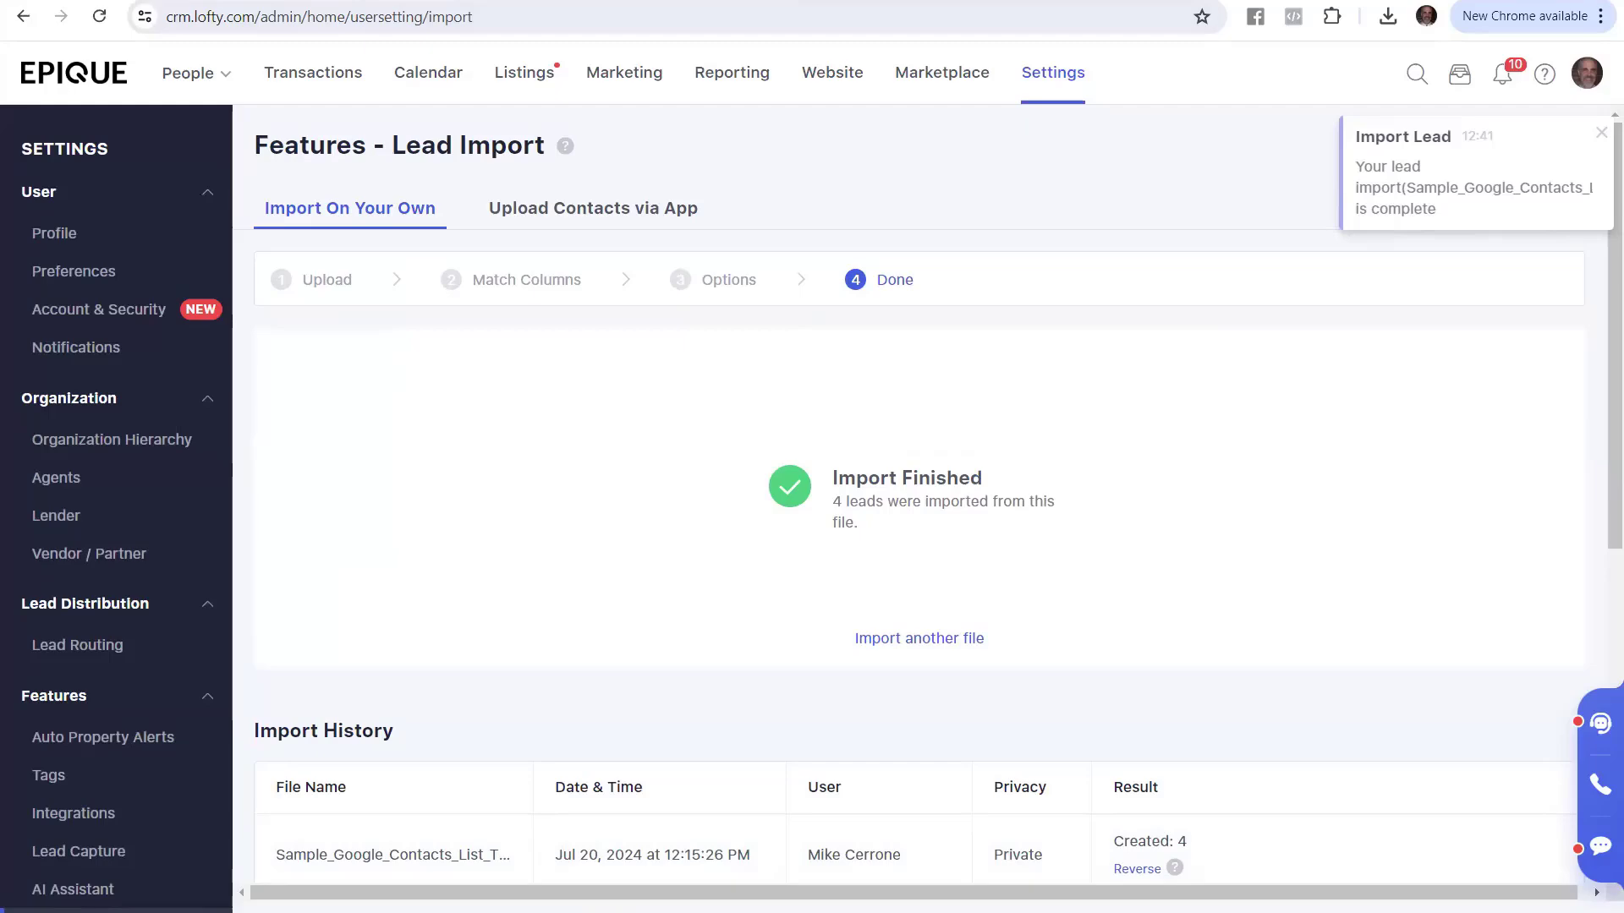
- Highlight the guide's note about the Import History and reversing an import for up to 30 days
click(246, 1)
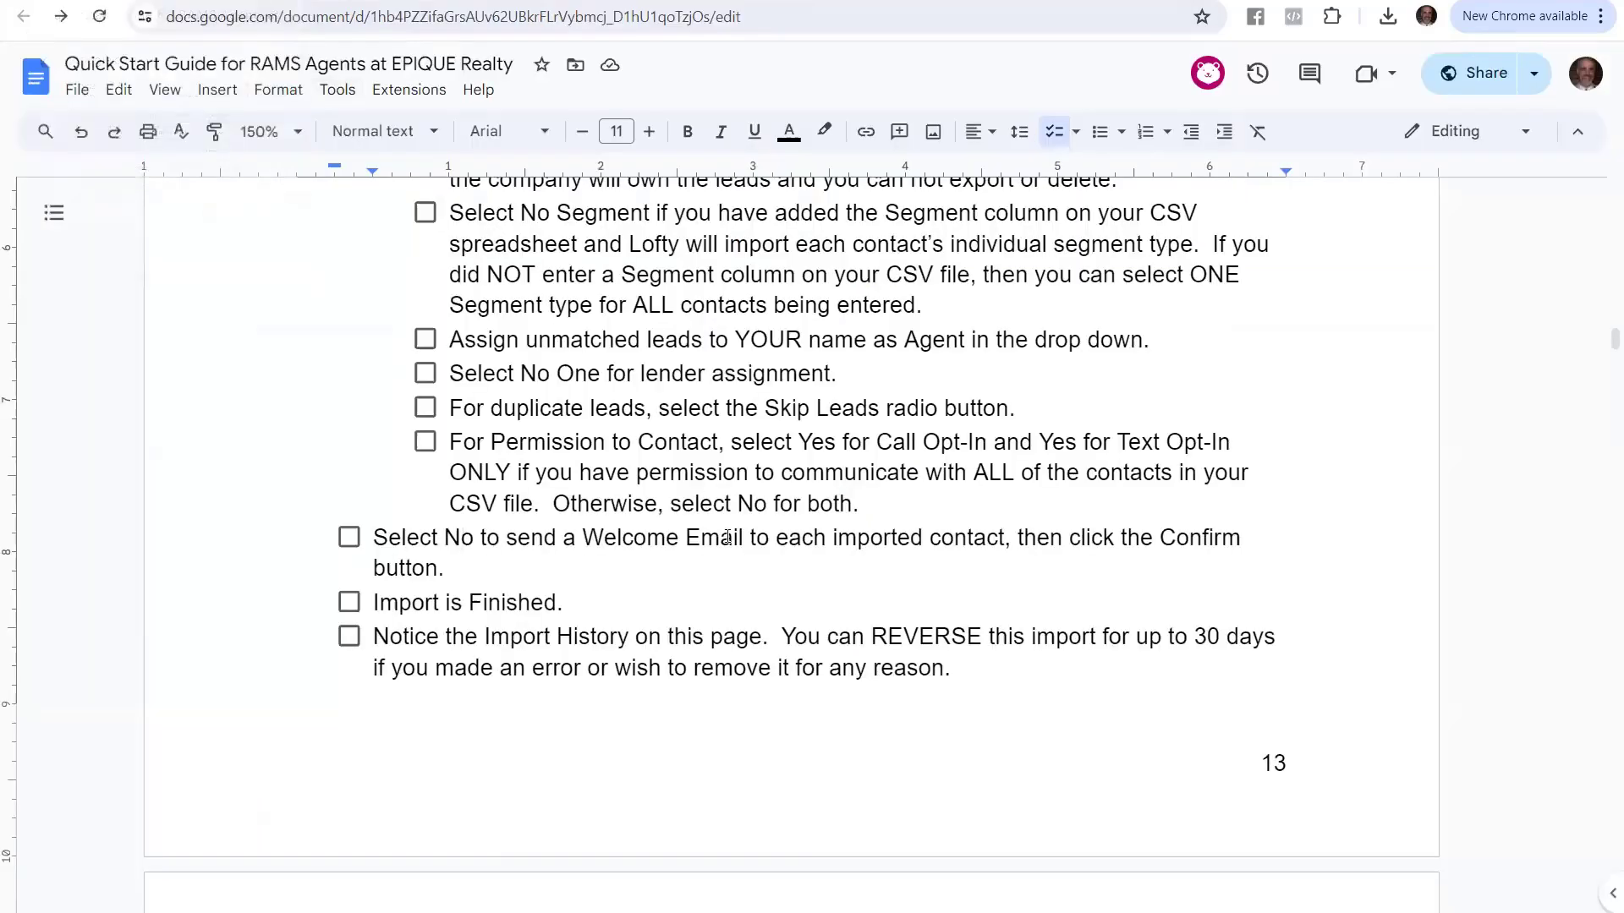
scroll(587, 587, down, 3)
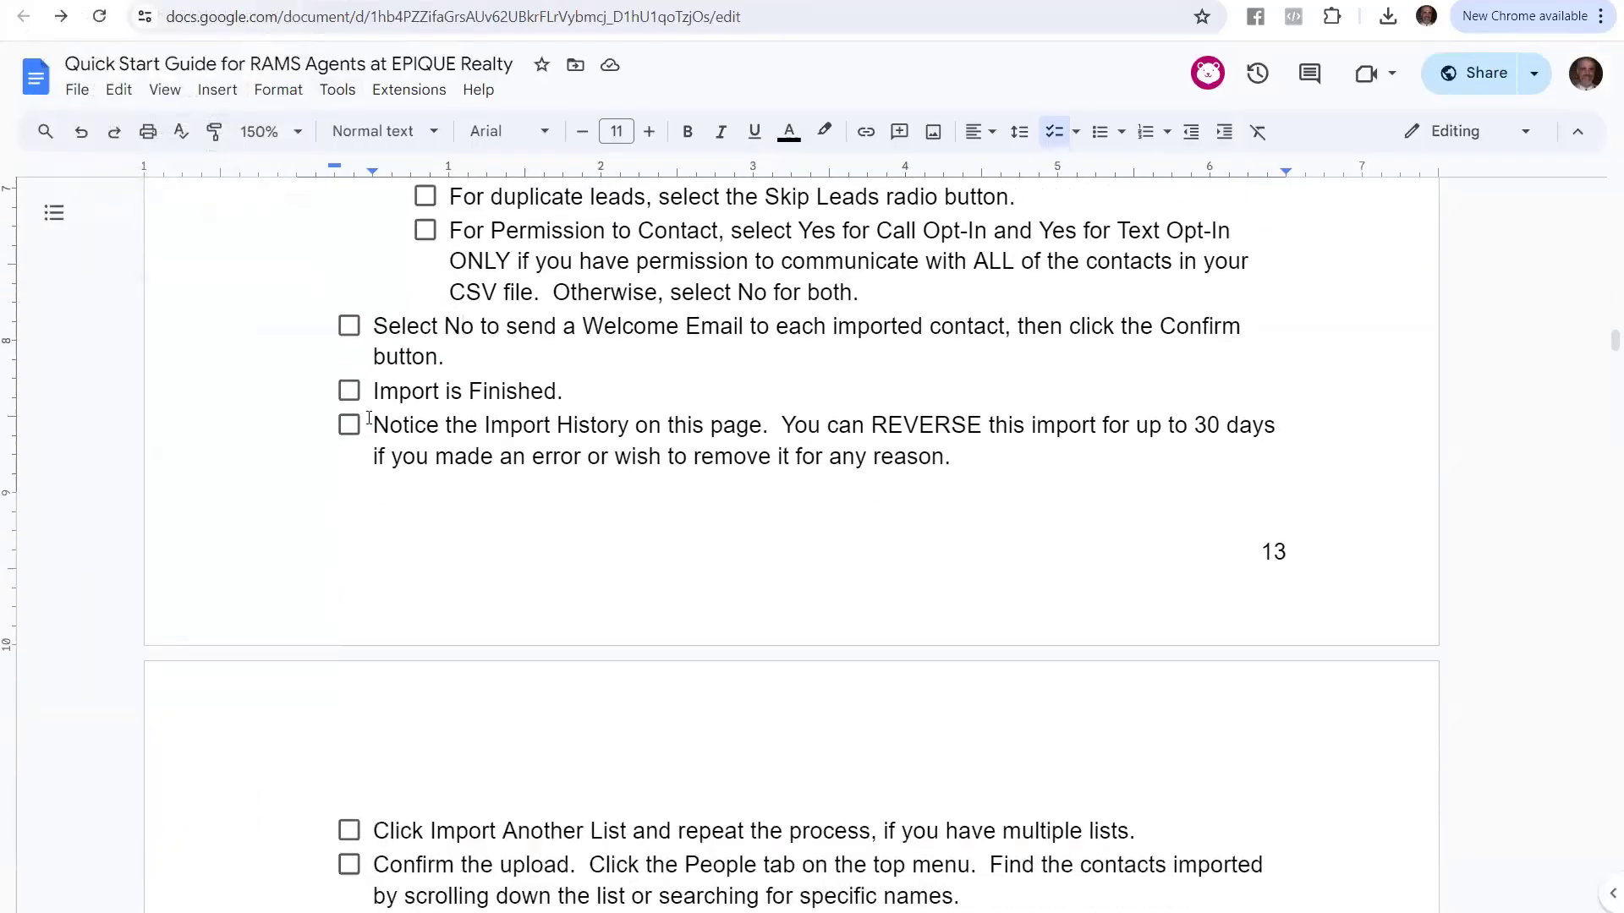
drag(390, 425, 1118, 450)
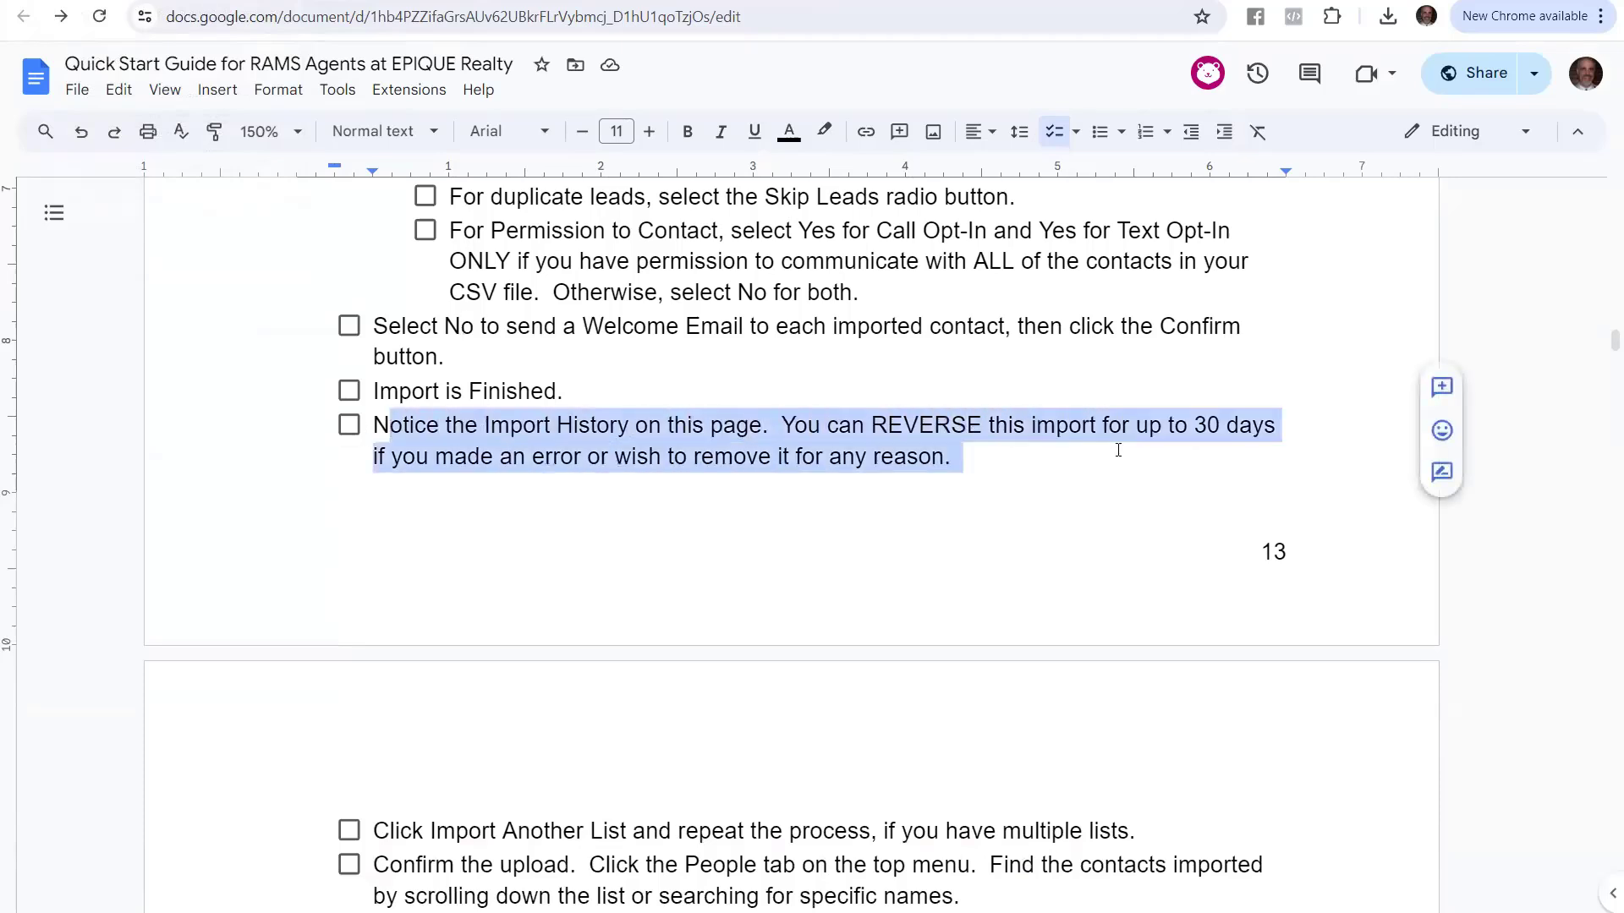
scroll(870, 503, down, 1)
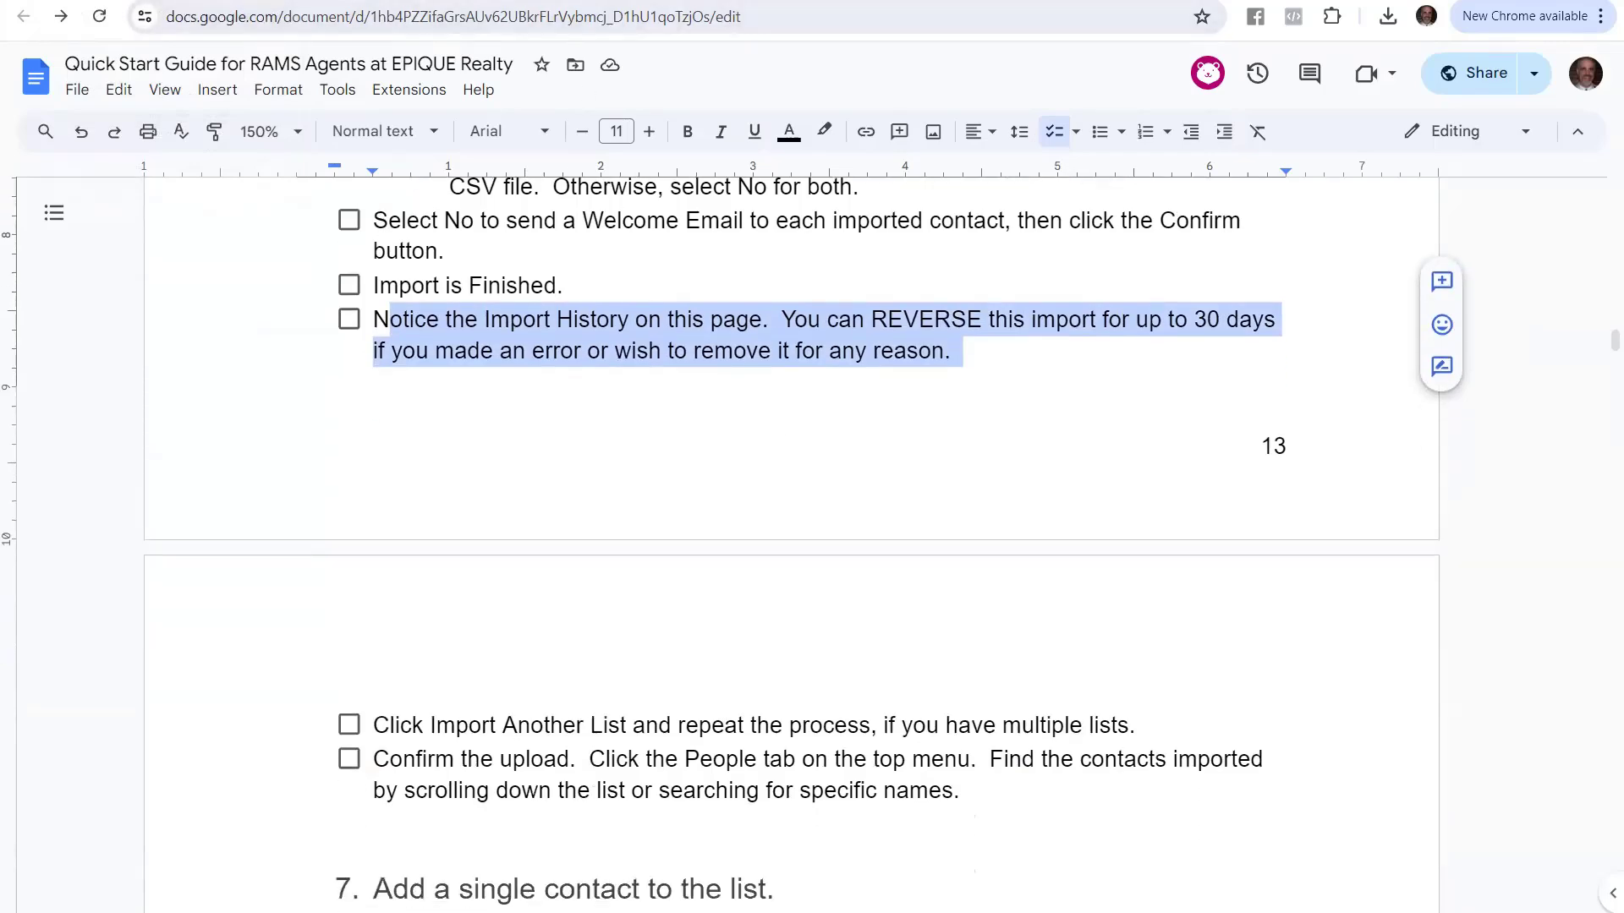
- Return to Lofty and review the Import History, highlighting the date and time of the newest import
click(508, 2)
scroll(1231, 505, down, 2)
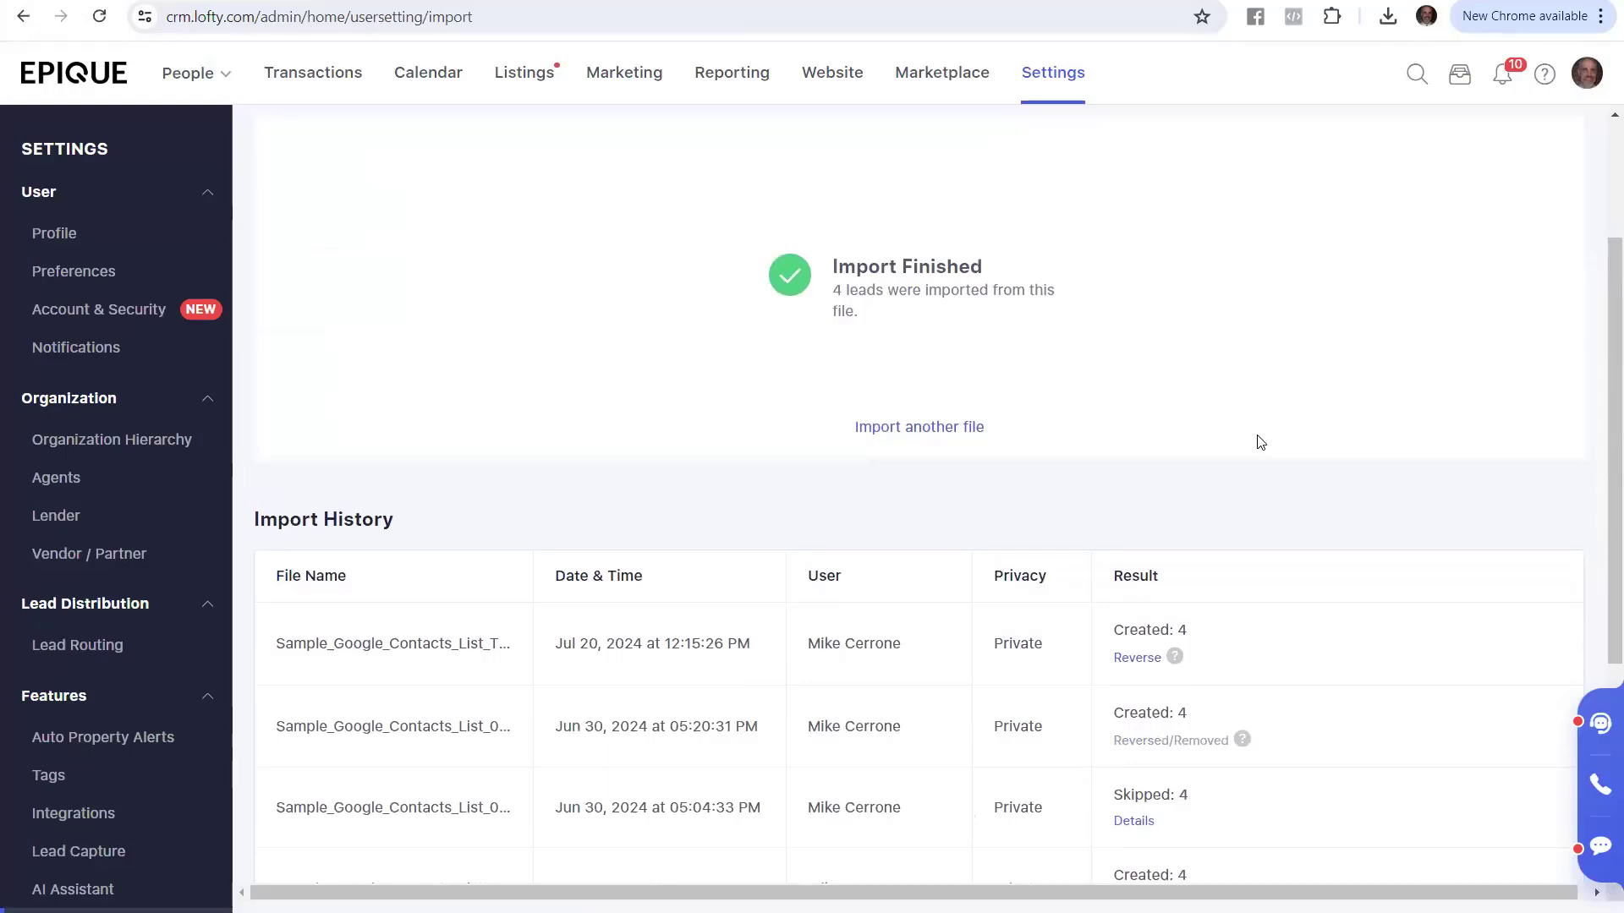
scroll(1261, 442, down, 1)
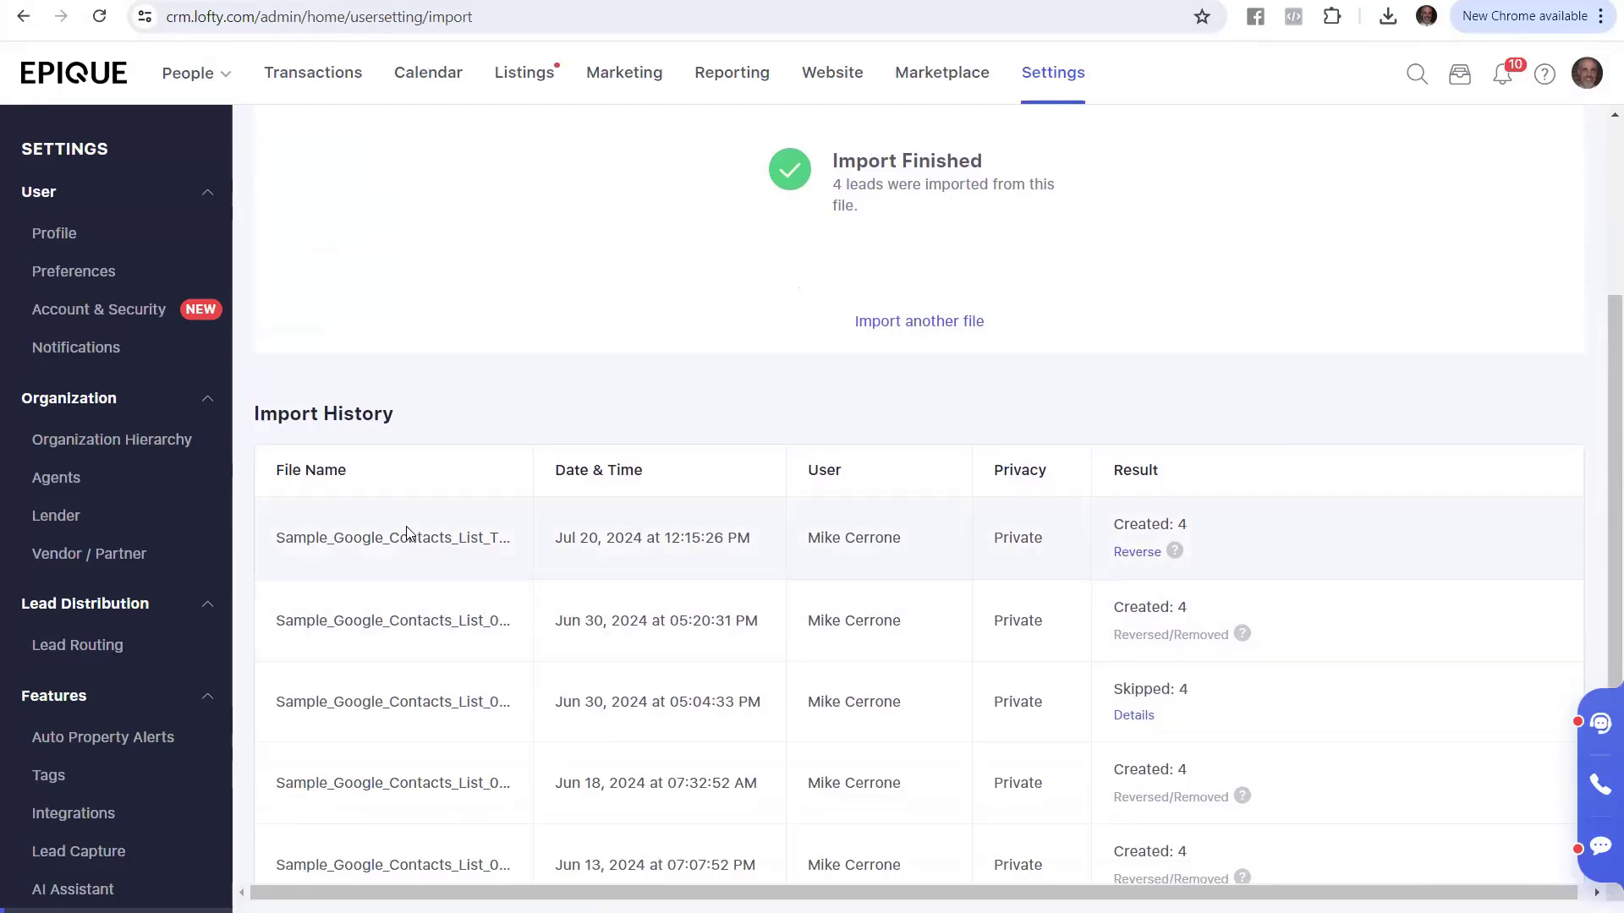
drag(548, 546, 768, 550)
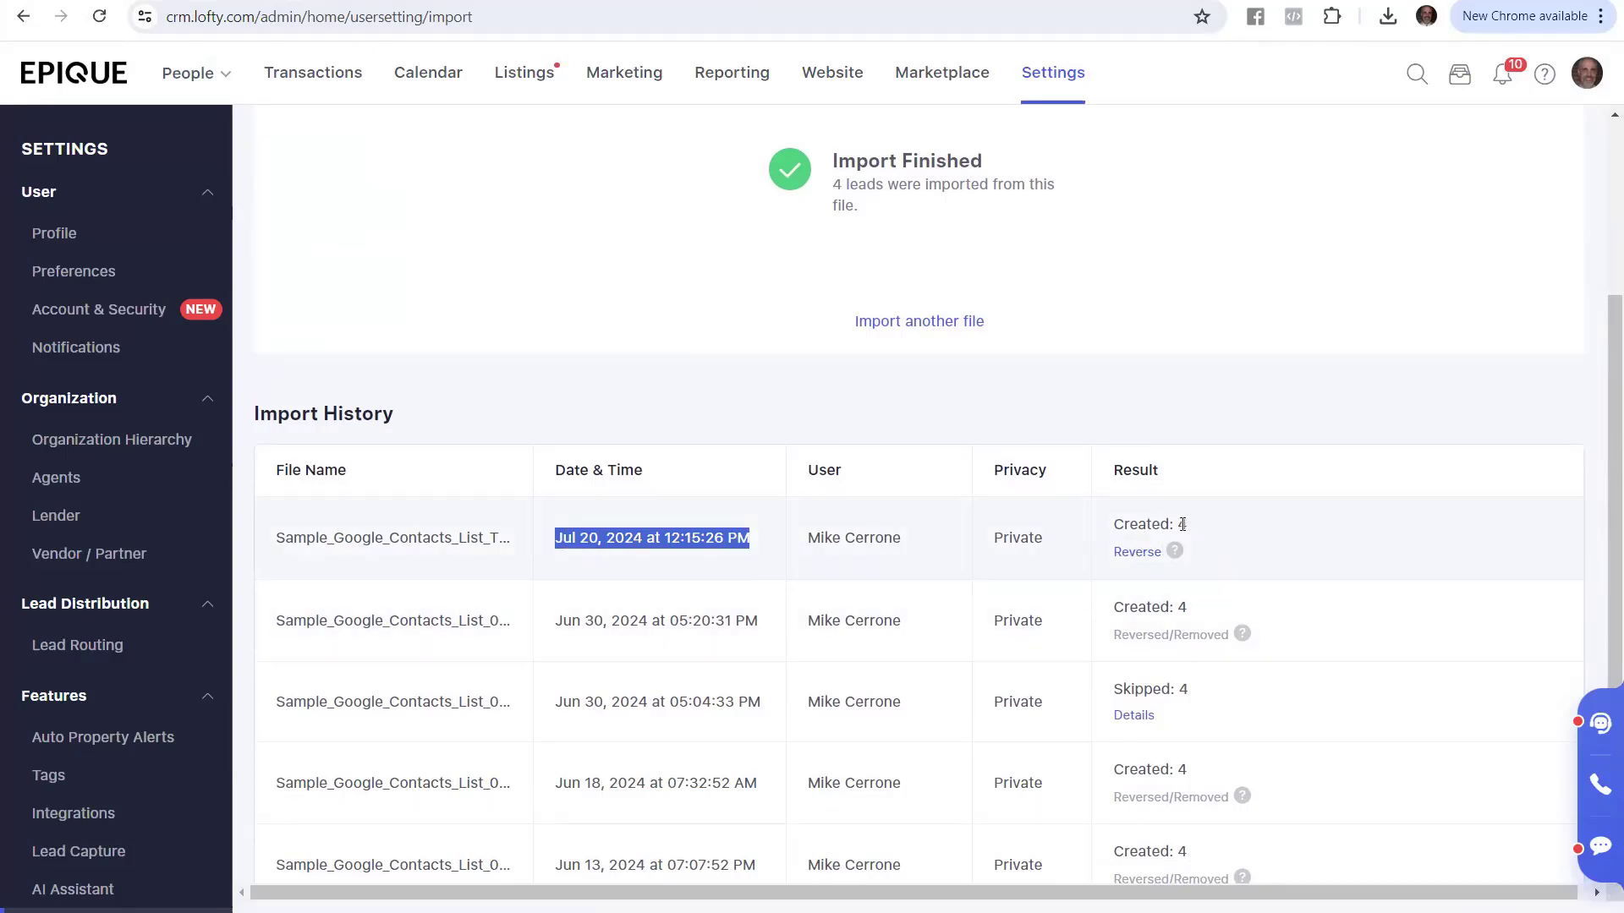
scroll(635, 663, down, 3)
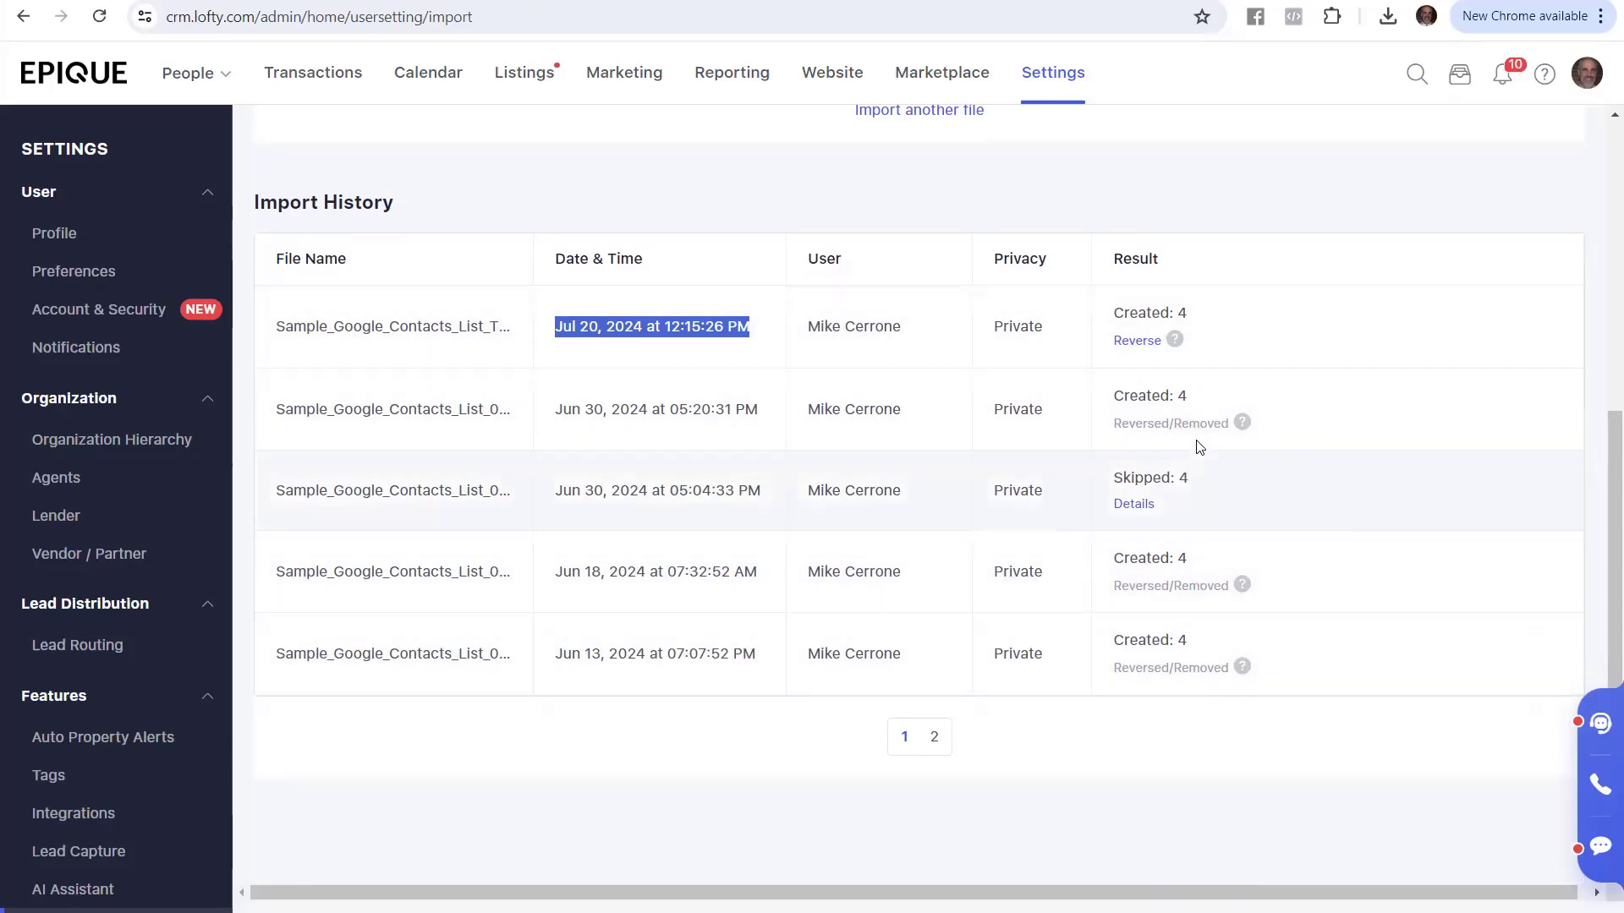
scroll(1199, 447, up, 3)
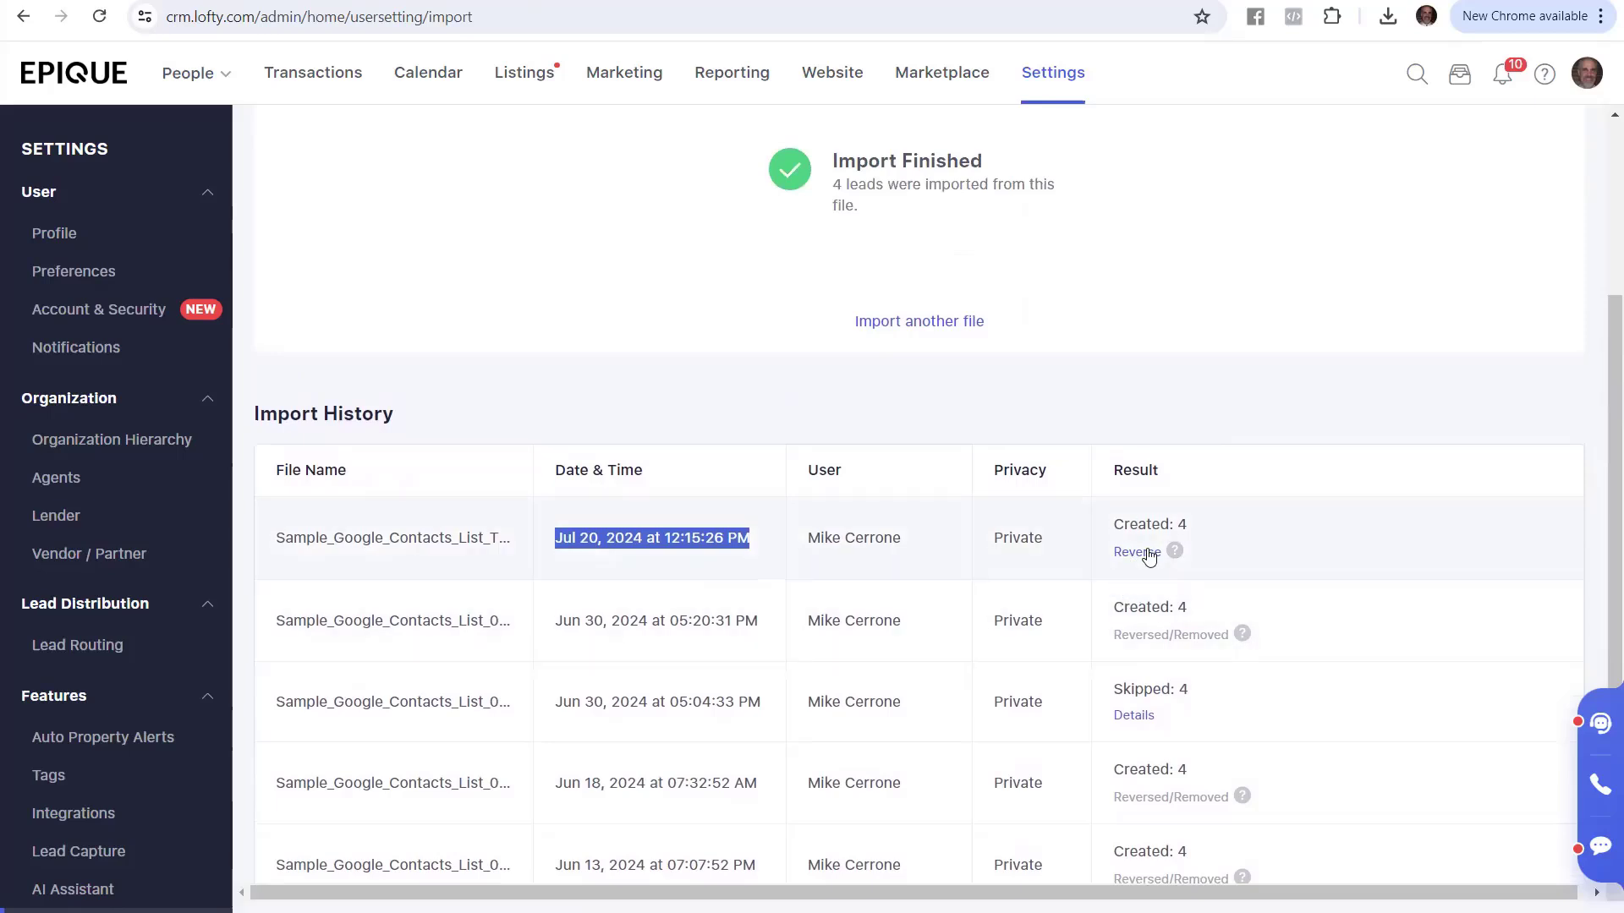
- Open the Reverse confirmation for the newest import in the Import History and dismiss it without removing the leads
click(1276, 525)
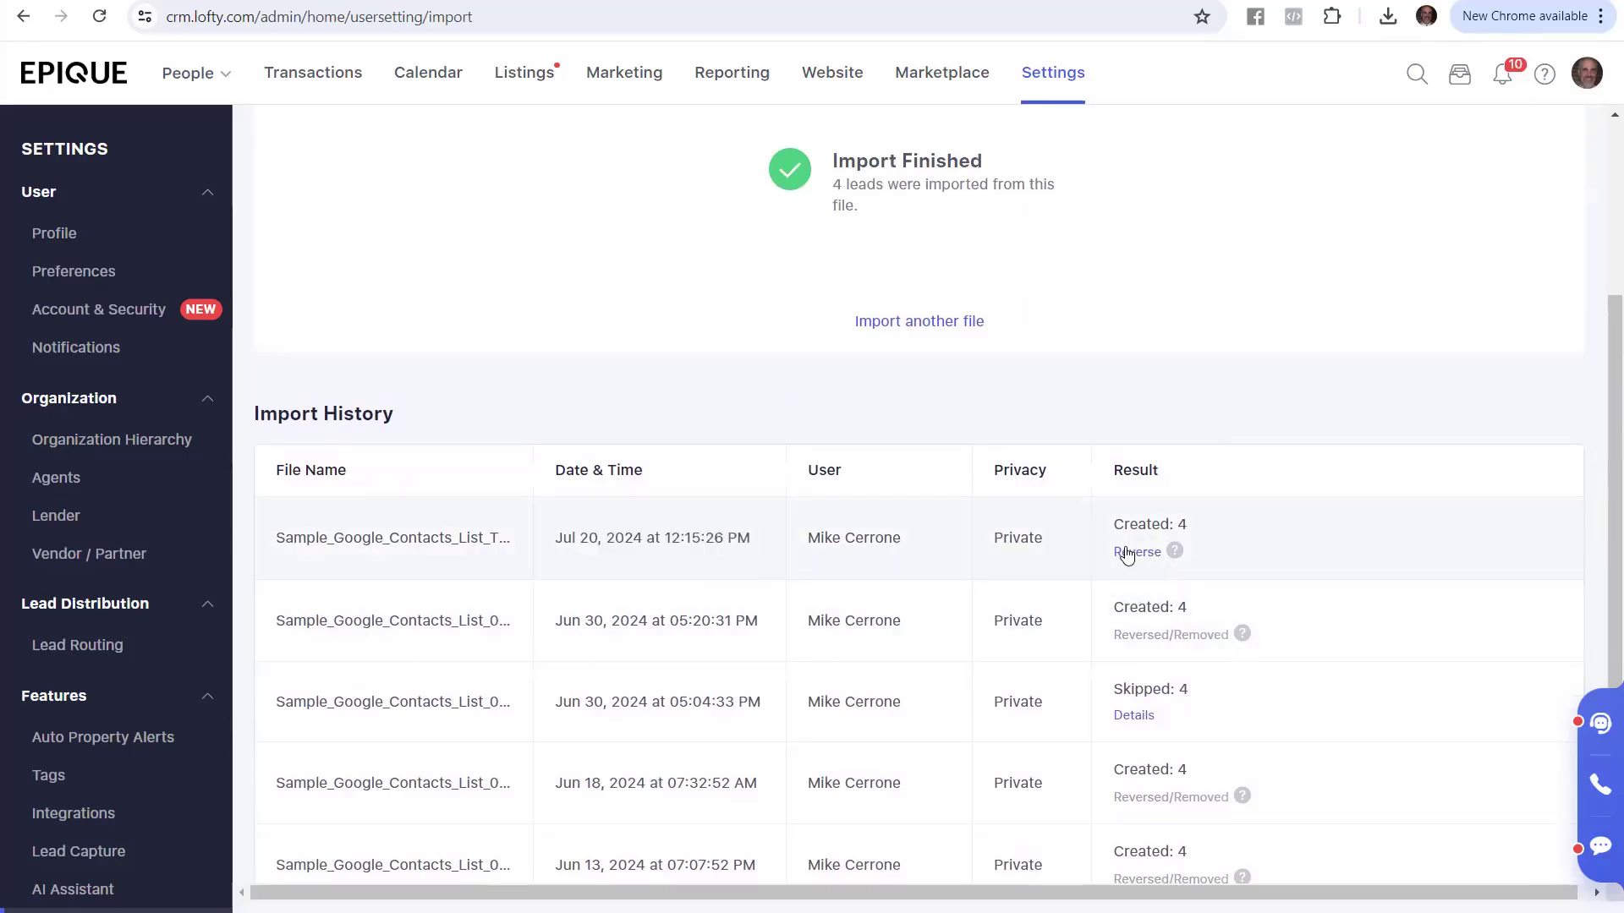
click(1129, 551)
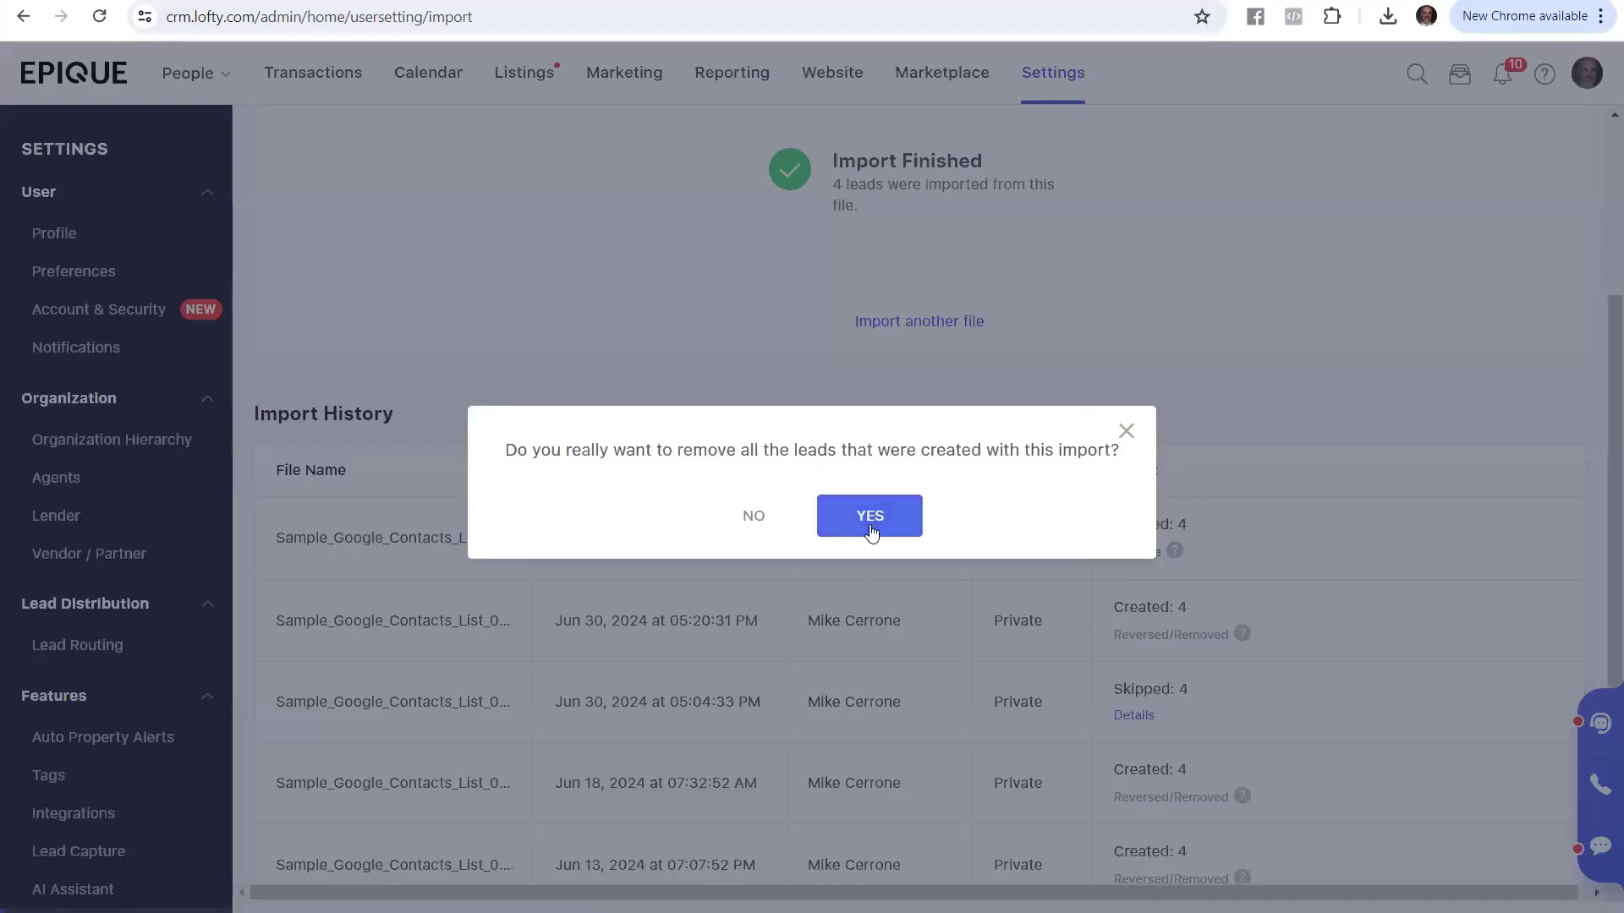
click(1127, 433)
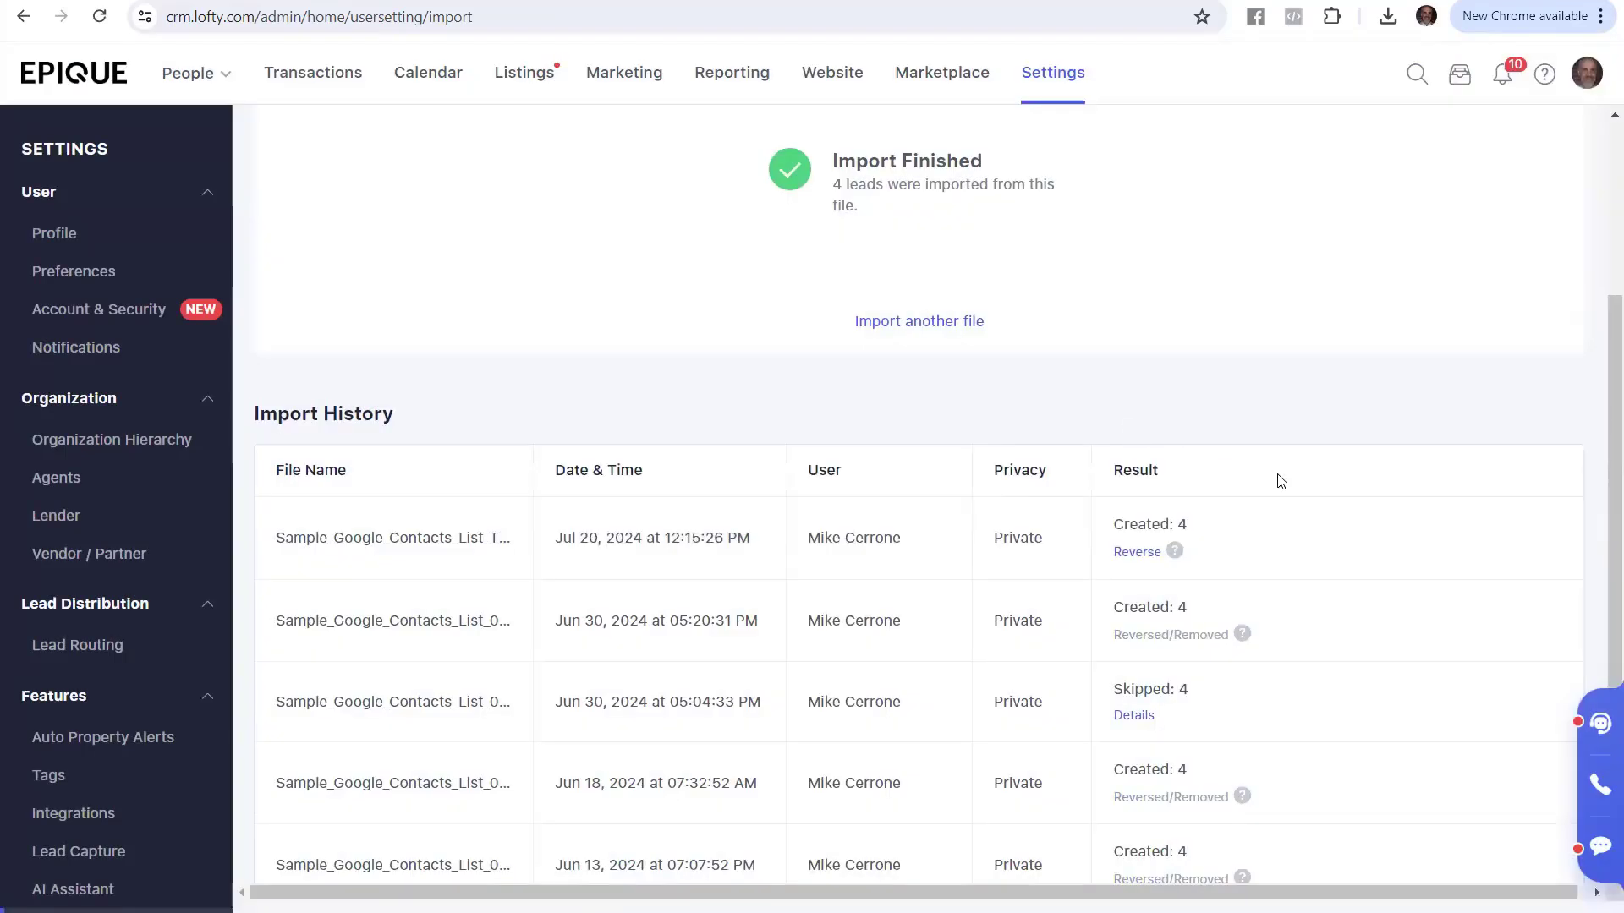
- Locate the option to import another file, then highlight the guide's instruction on repeating the process for multiple lists
scroll(1316, 503, up, 3)
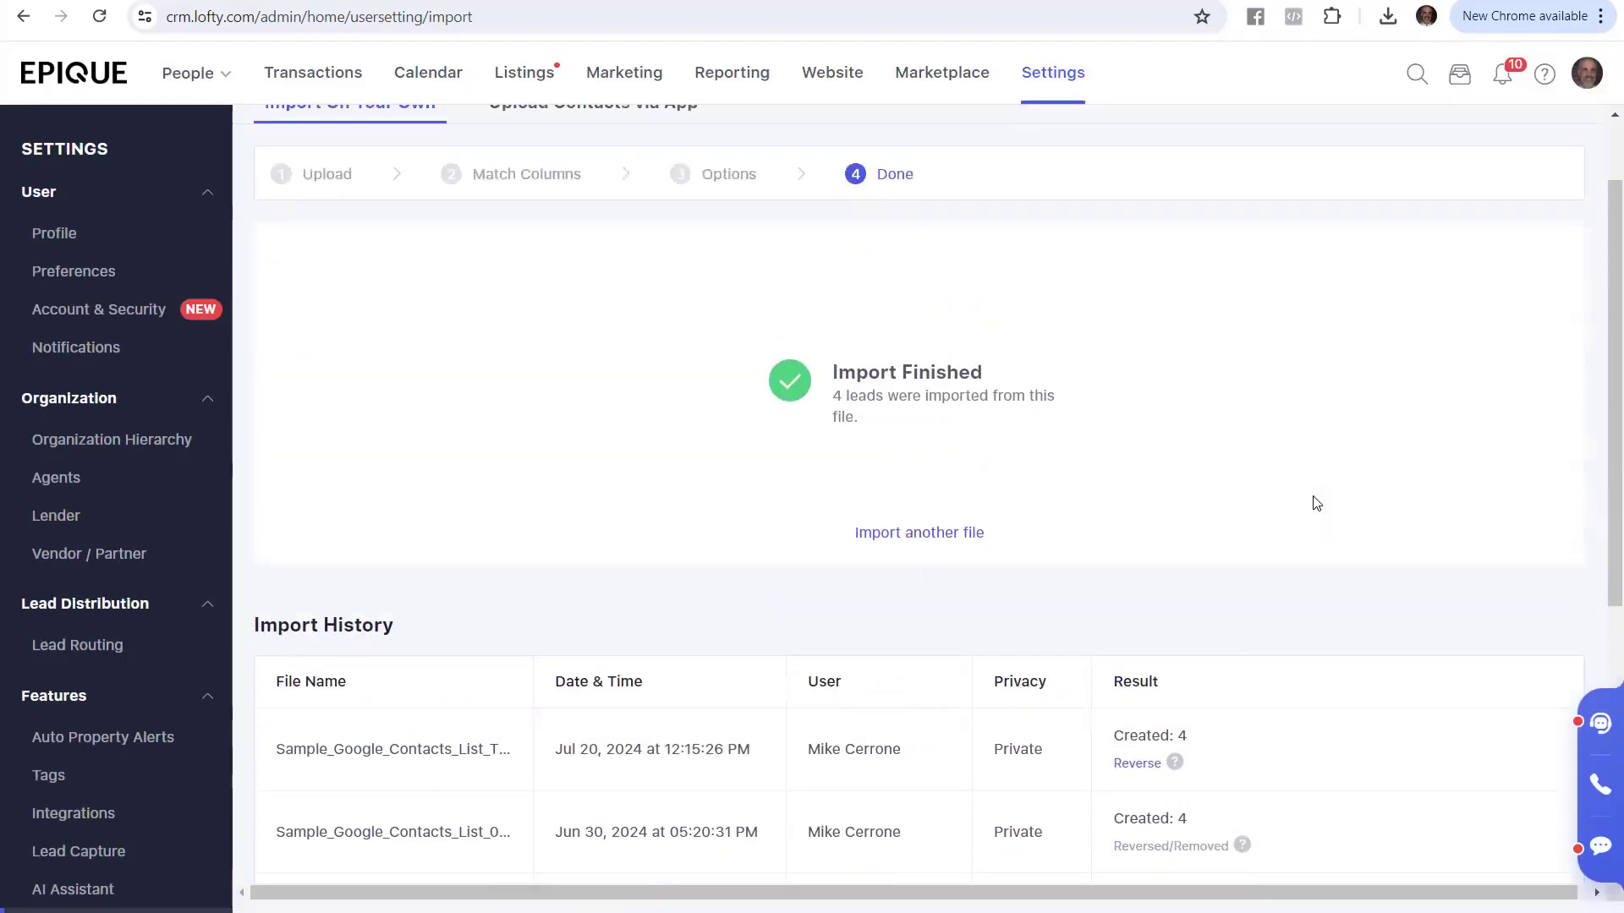
scroll(1316, 503, up, 1)
scroll(1316, 503, down, 2)
scroll(1316, 503, up, 1)
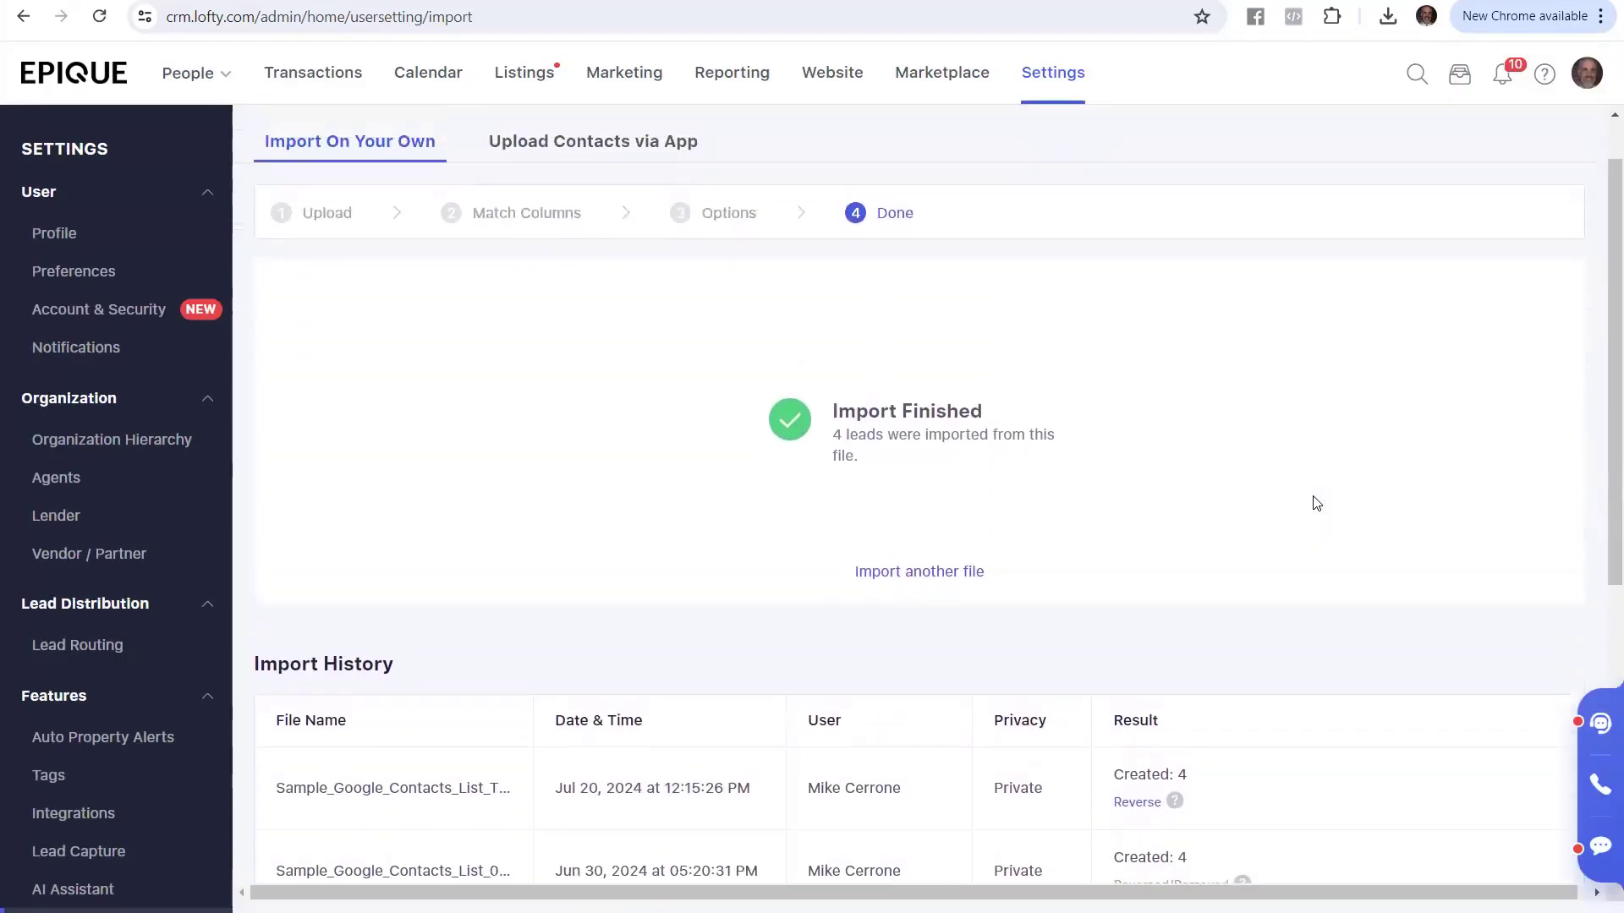
scroll(1316, 504, up, 1)
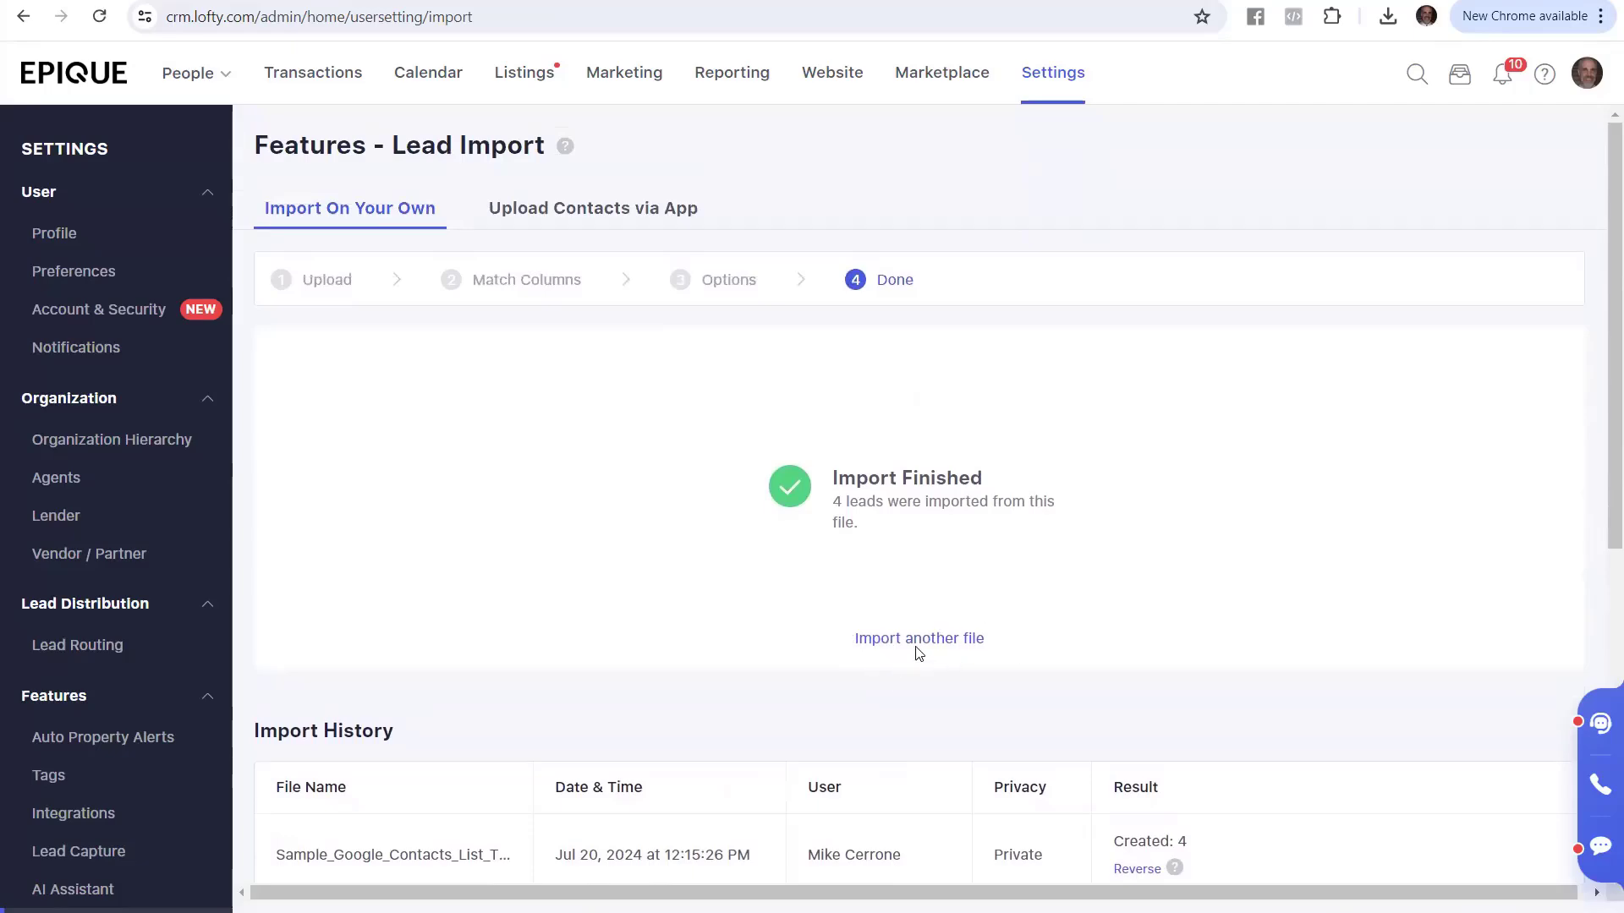
key(ctrl+Tab)
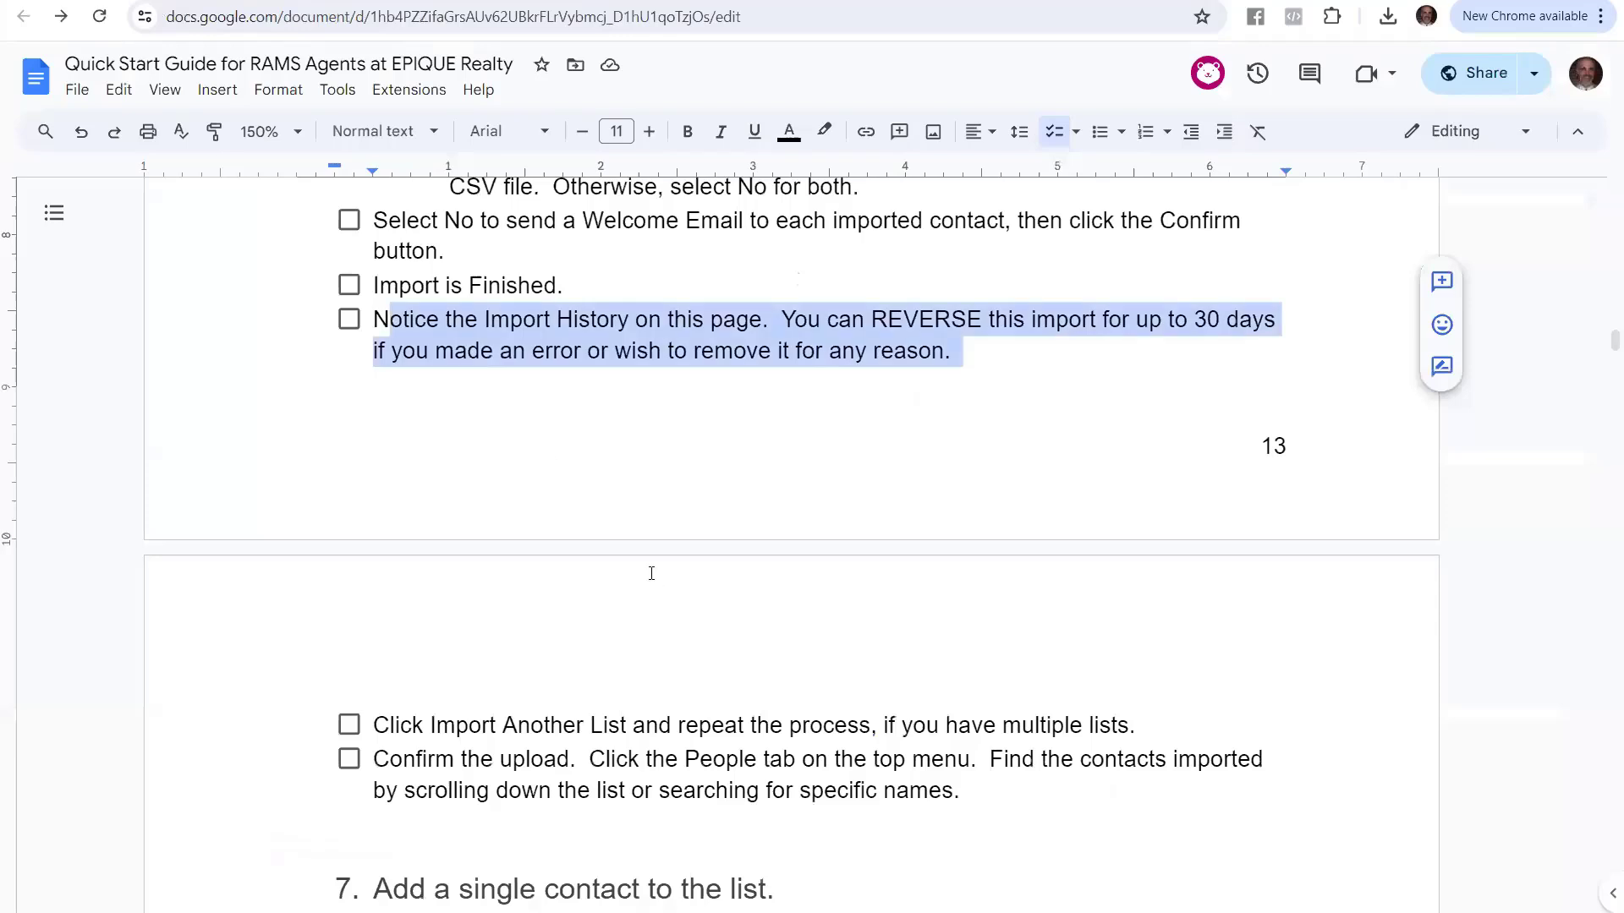
click(455, 756)
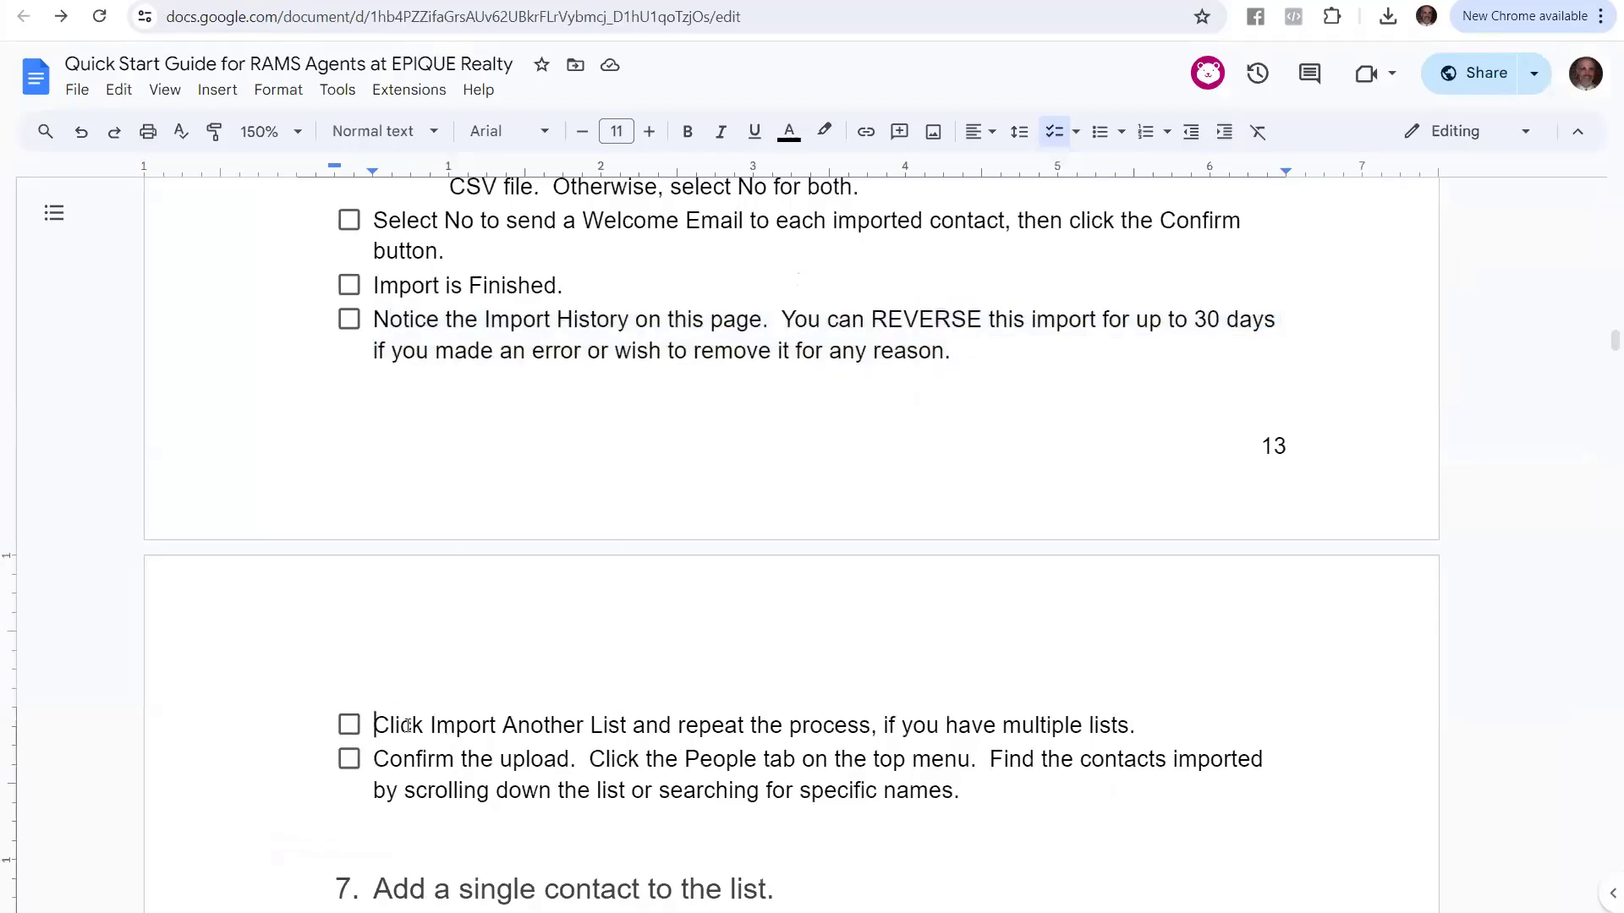
drag(375, 725, 1130, 735)
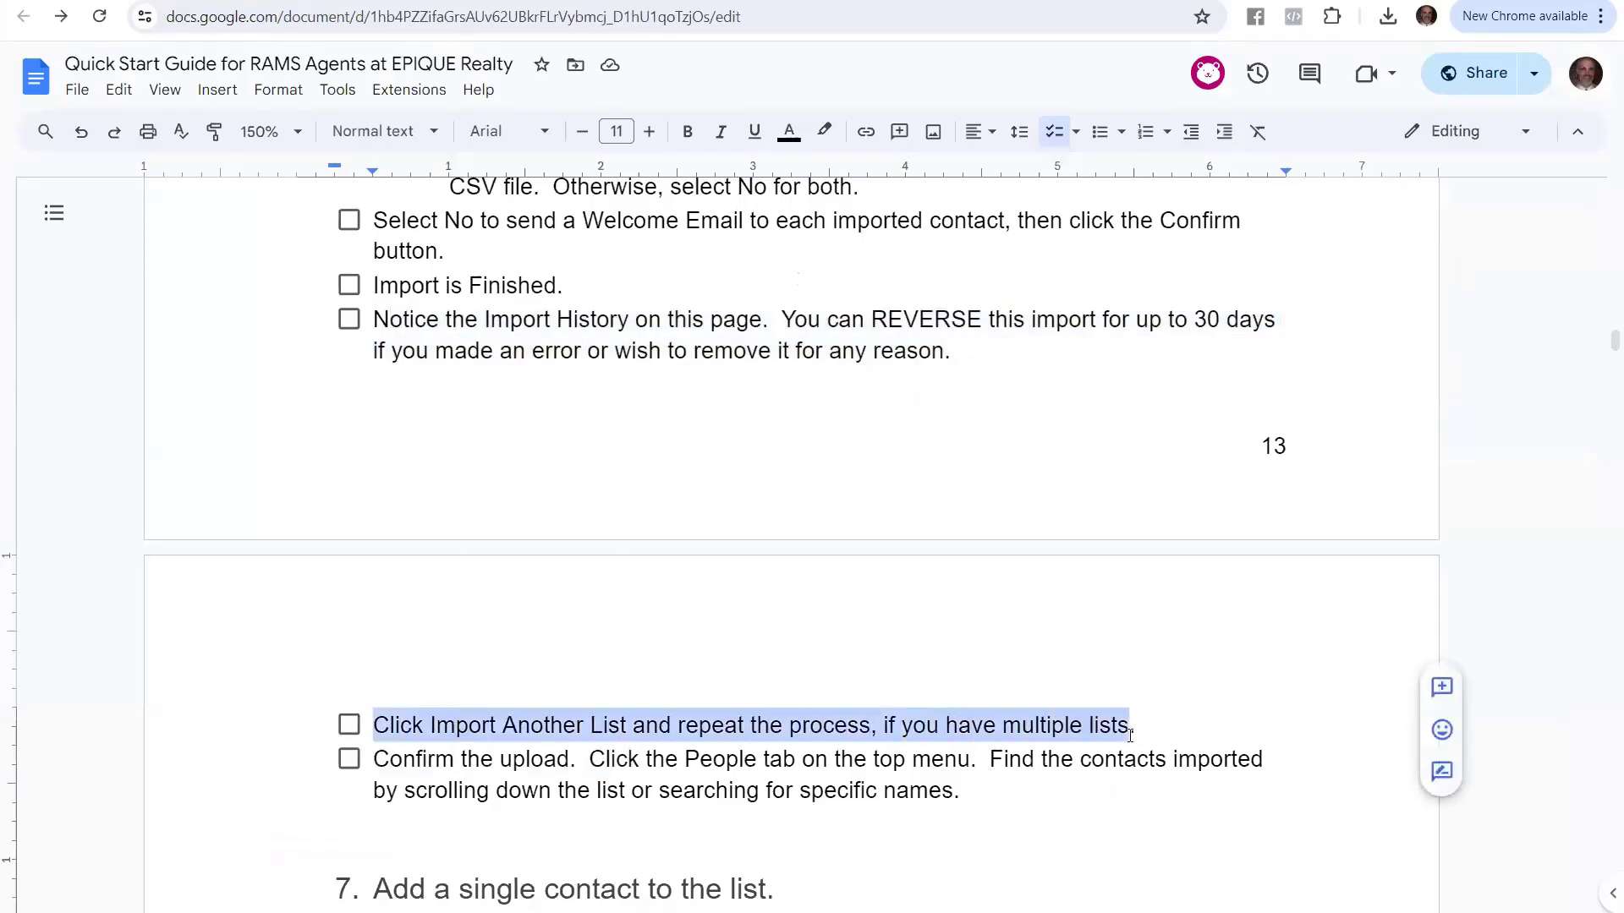
- Highlight the guide's instruction on confirming the upload through the People list, then return to Lofty
click(883, 766)
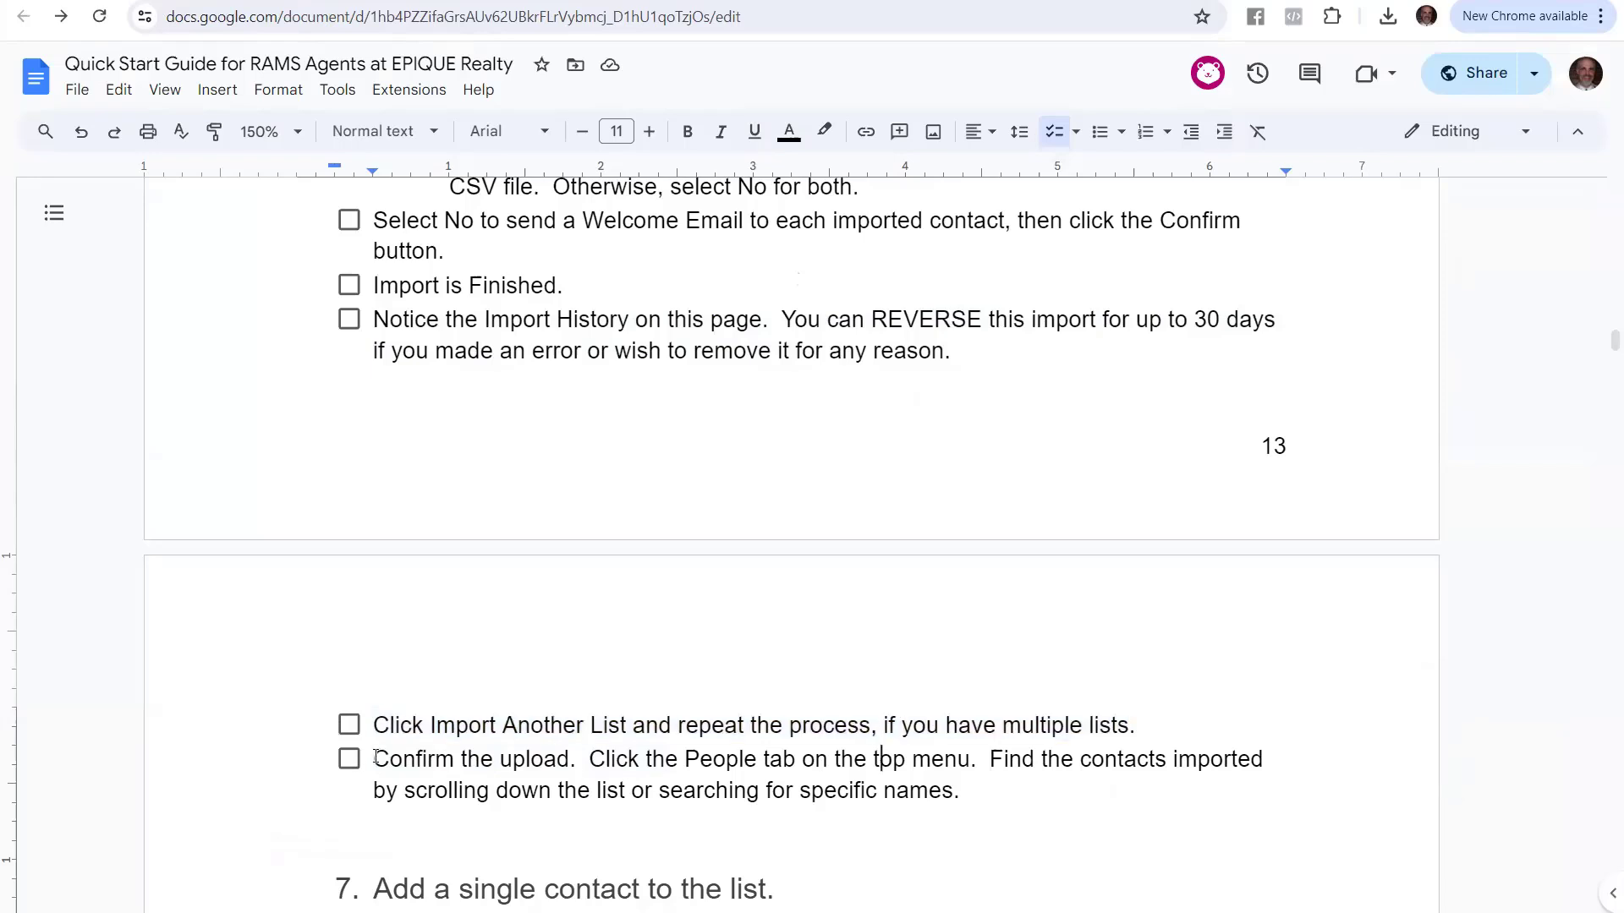
drag(376, 757, 972, 790)
key(ctrl+Tab)
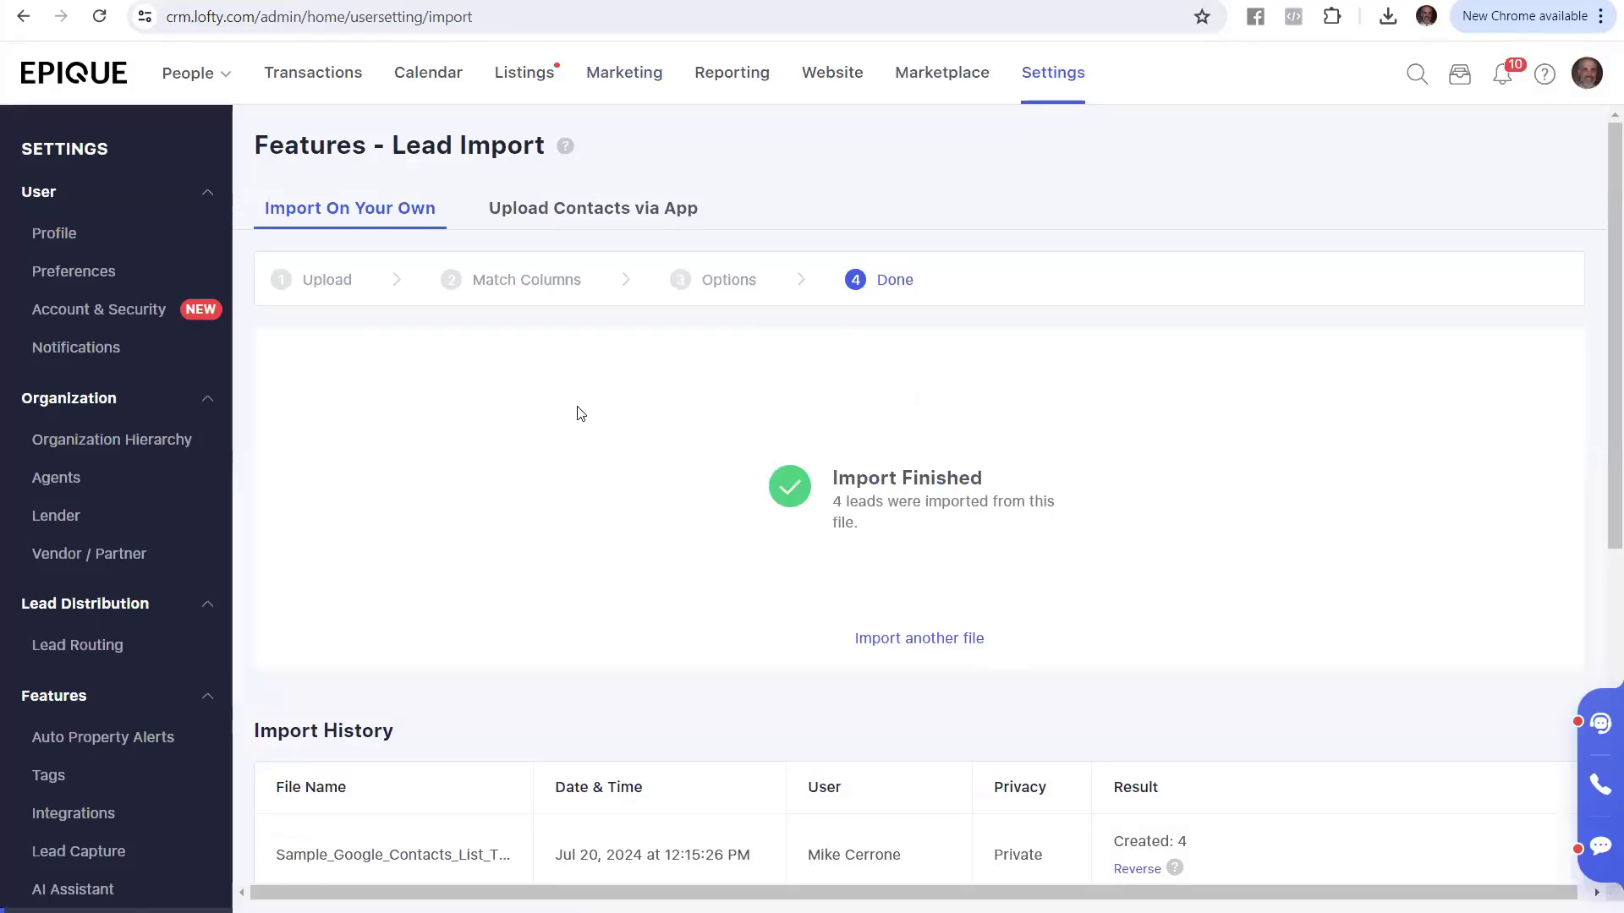
- Open the People list and look across all its columns for the imported contacts, returning to the first columns
click(183, 85)
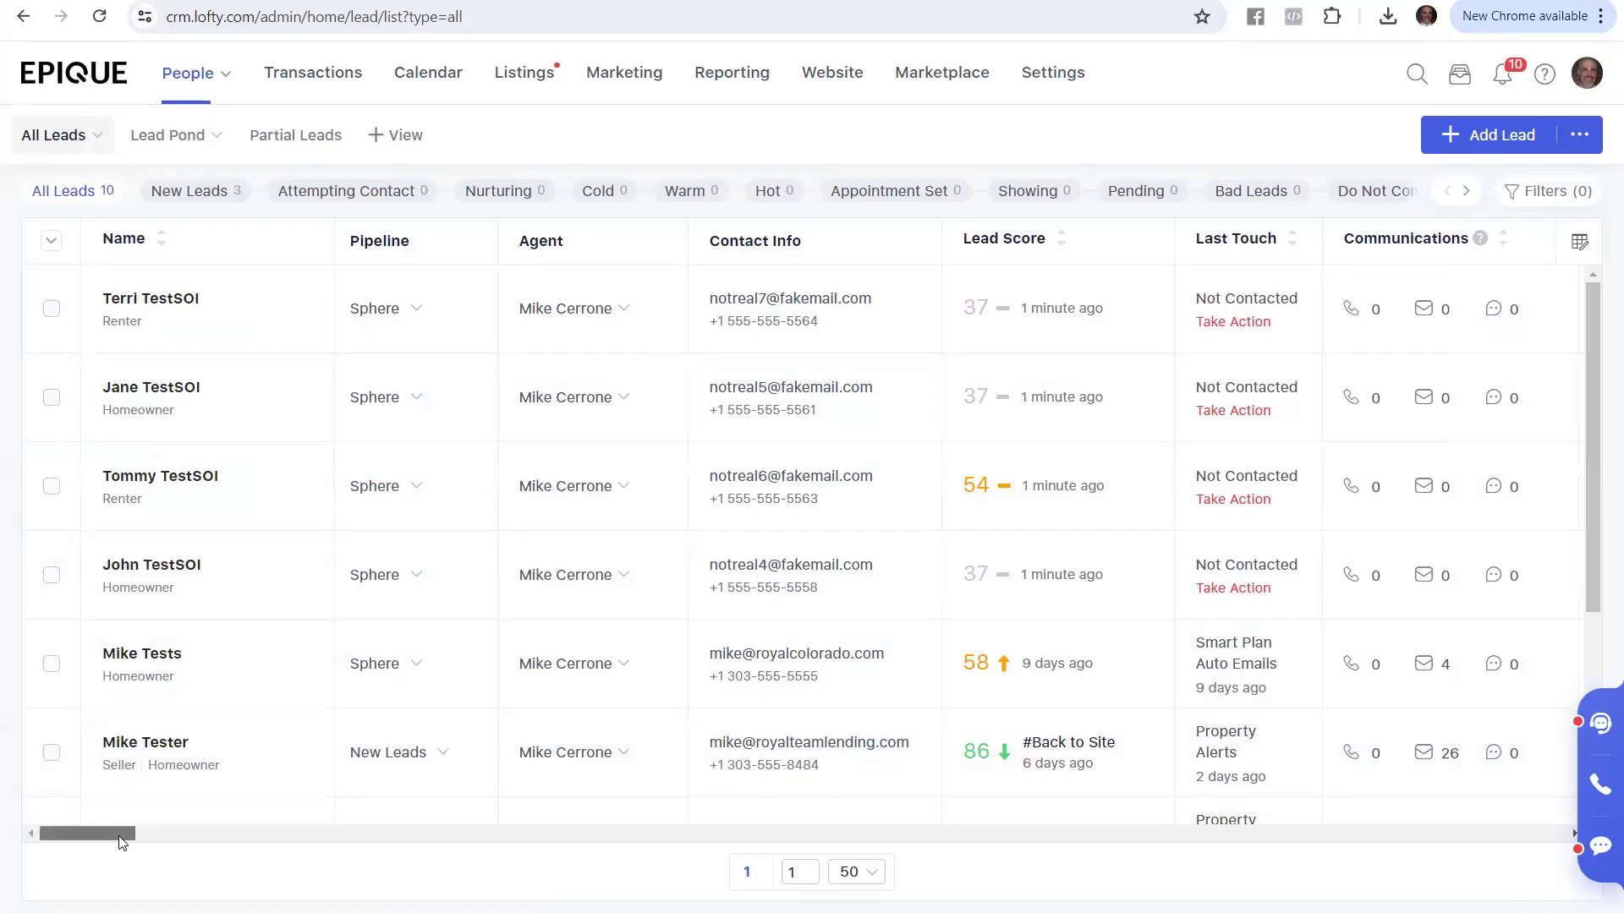
drag(137, 835, 1325, 872)
drag(1245, 834, 840, 834)
right_click(840, 834)
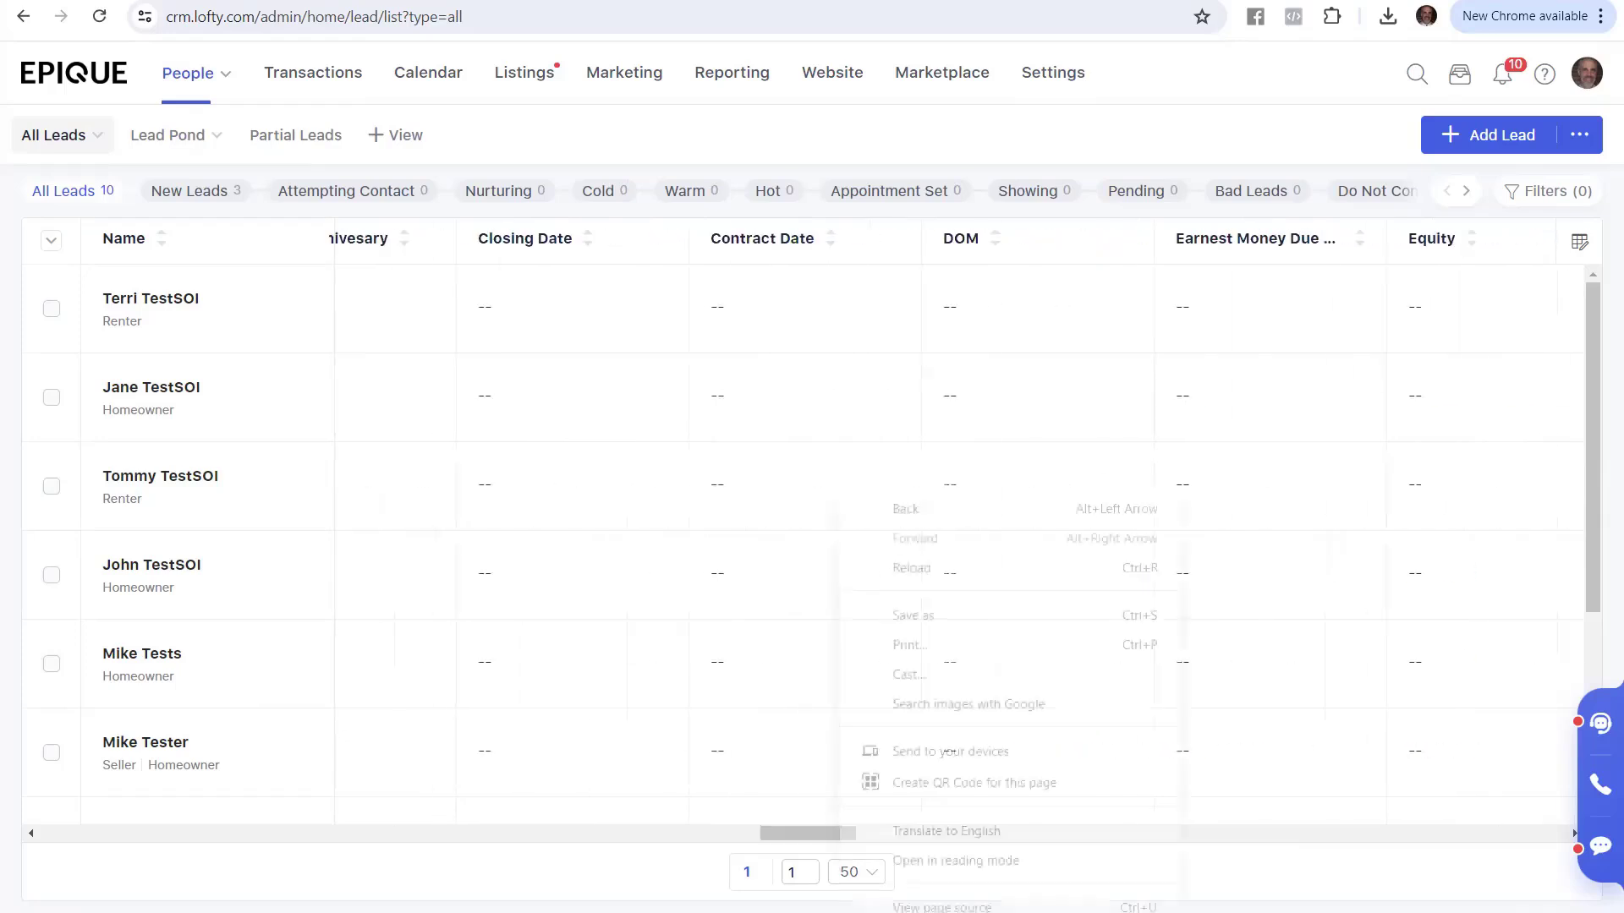
click(749, 835)
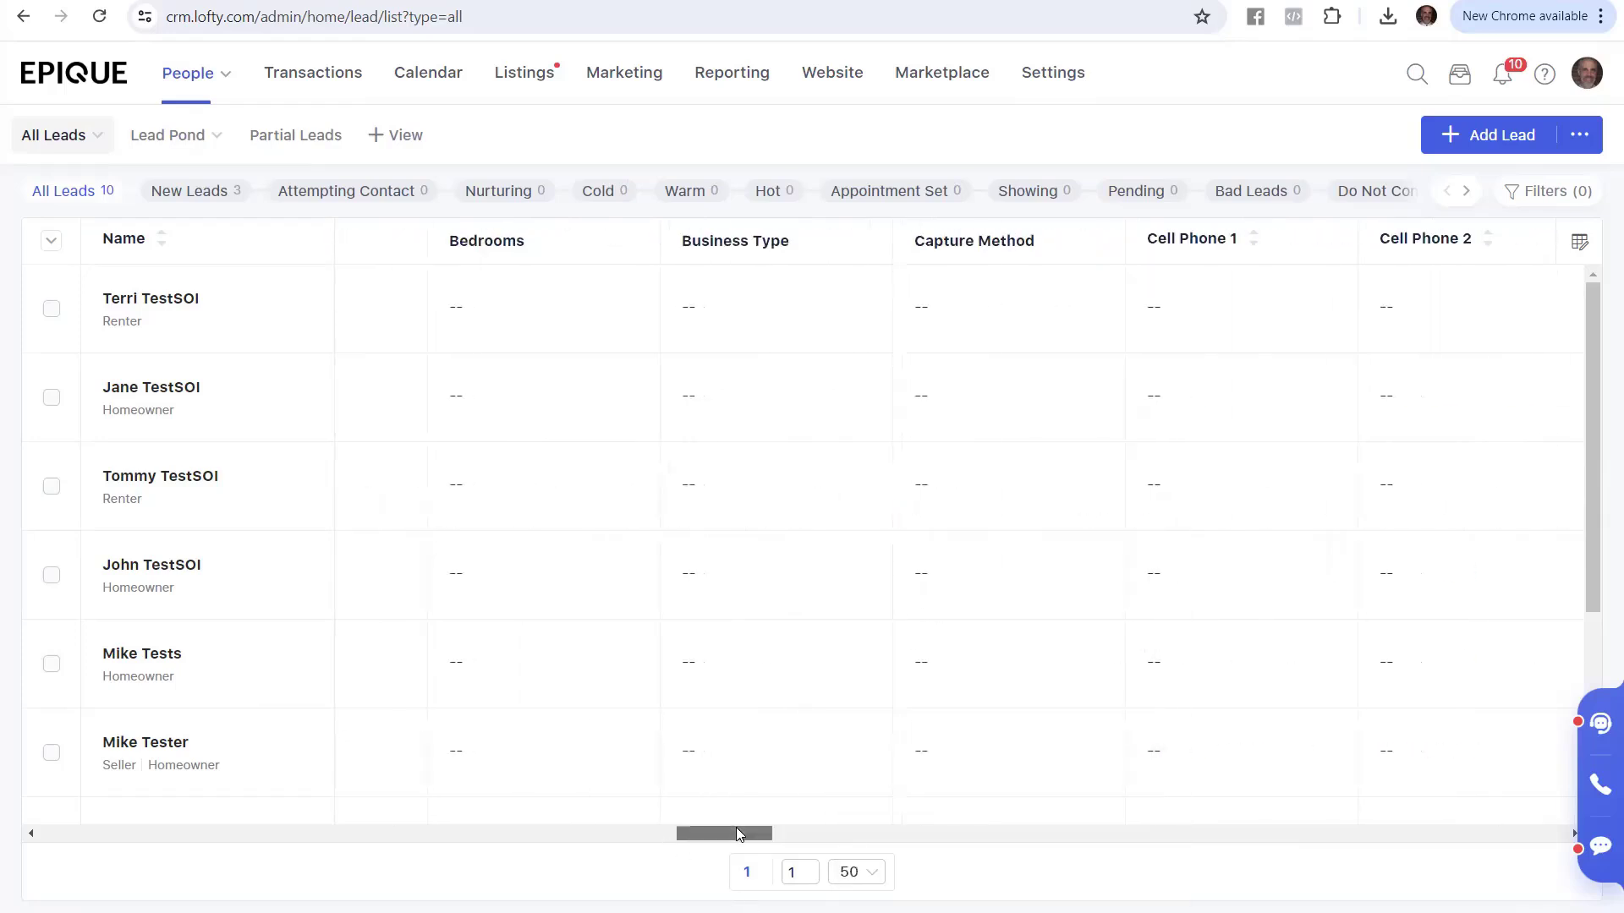
drag(736, 830, 29, 827)
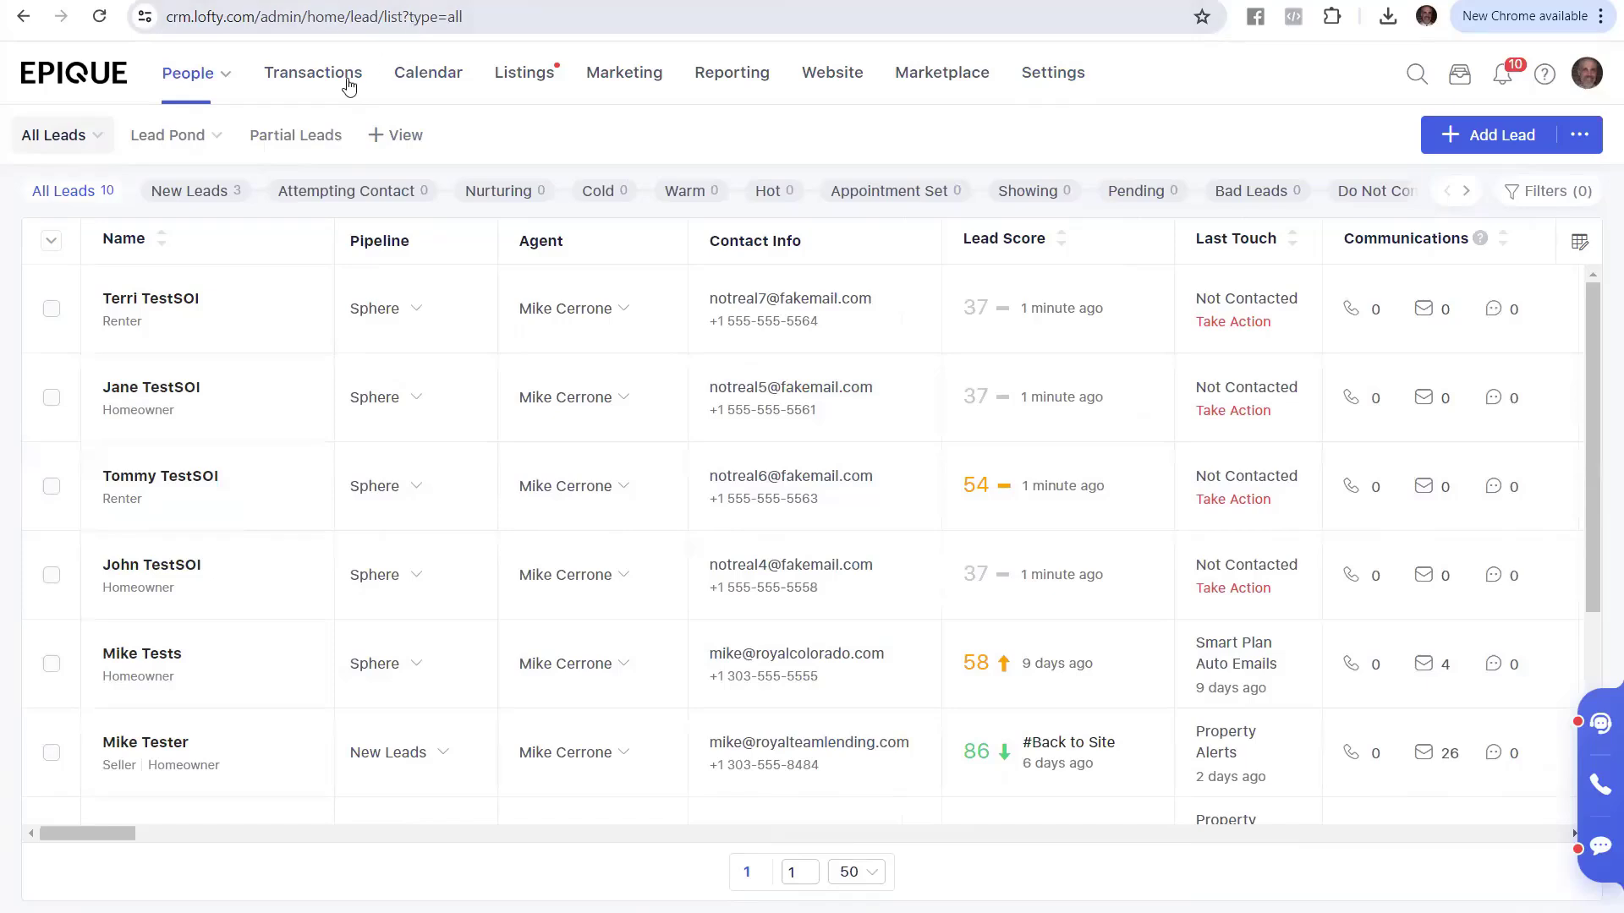